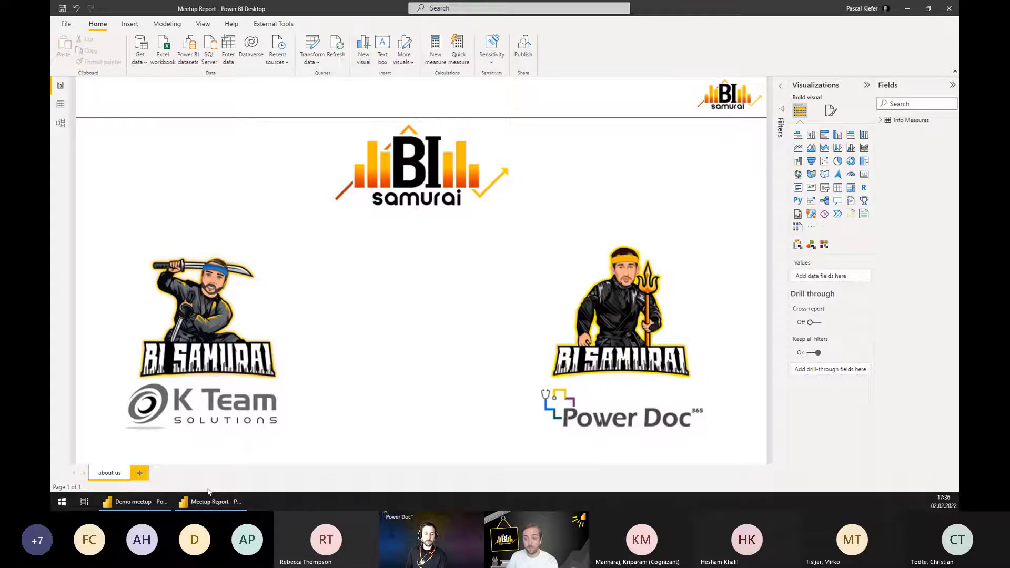
# Switch to the Demo meetup report and inspect its Year and Month slicers.
pyautogui.click(137, 501)
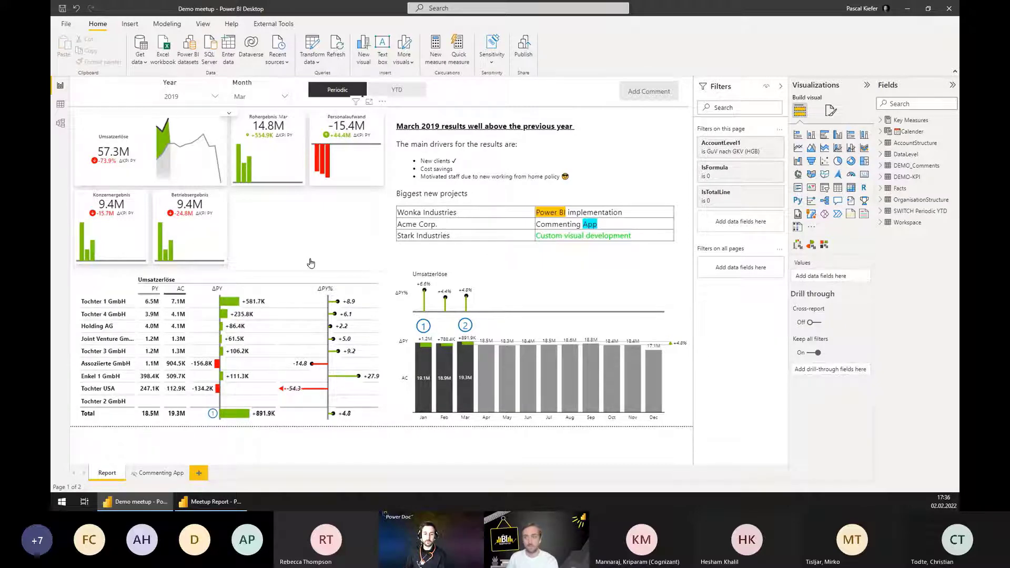
pyautogui.click(176, 88)
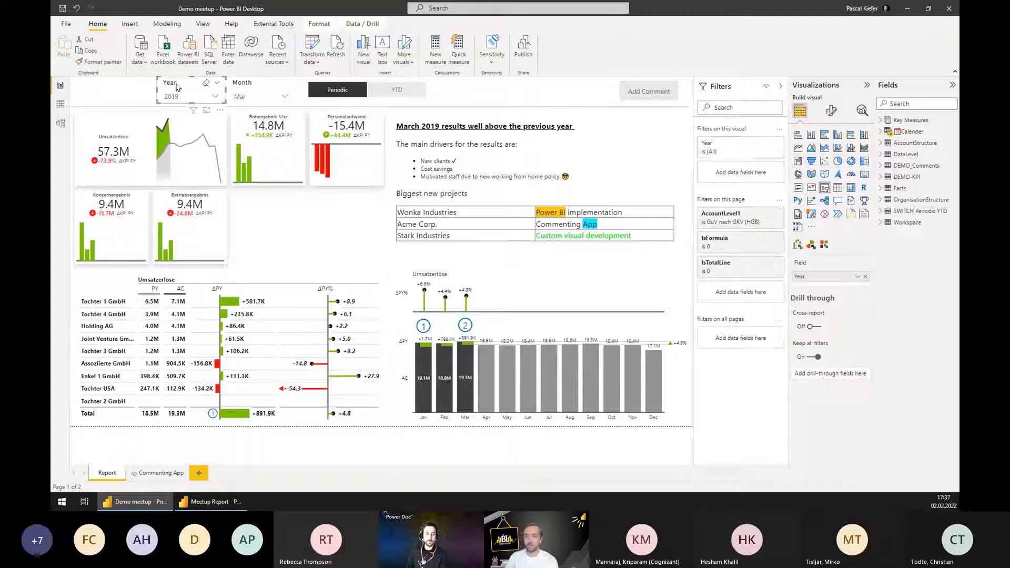
pyautogui.click(242, 87)
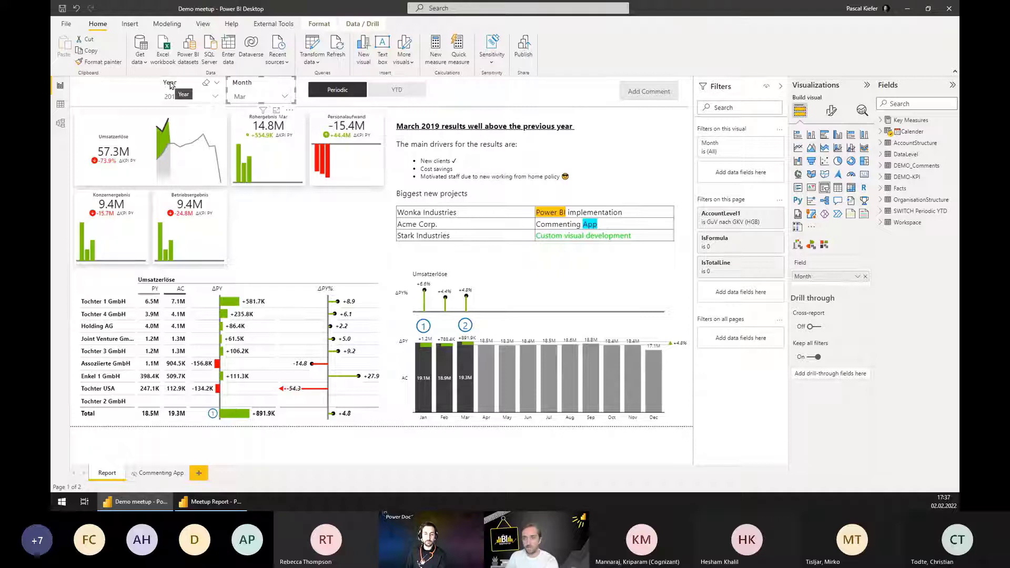
# Filter the report by the Personalaufwand KPI tile, and clear that filter again.
pyautogui.click(290, 228)
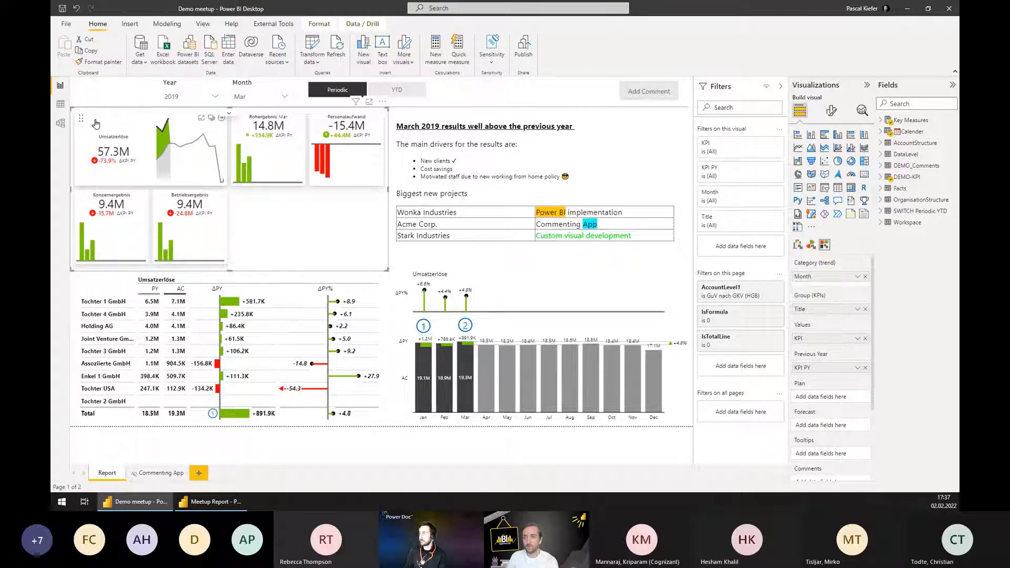
pyautogui.click(326, 122)
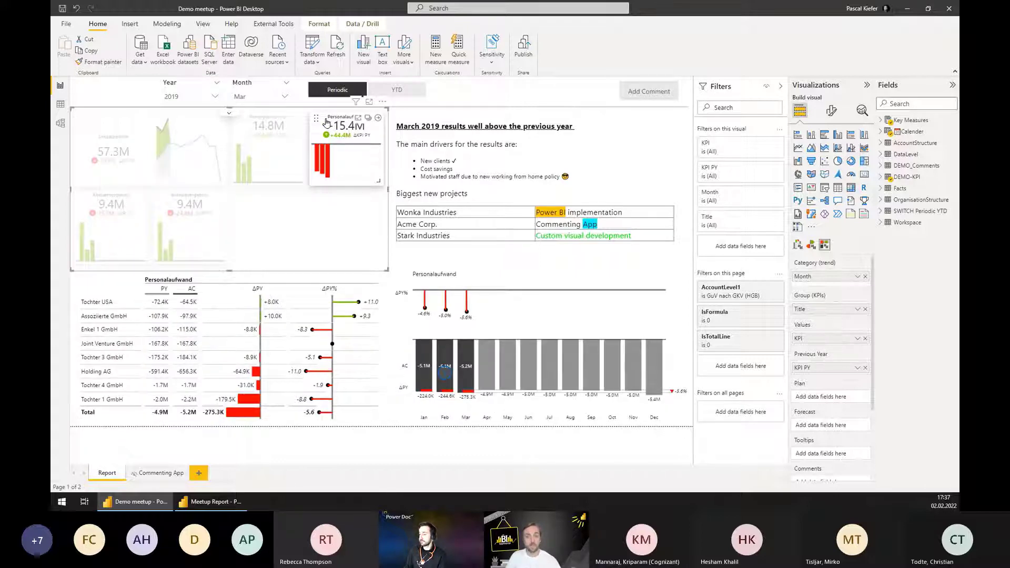
pyautogui.click(326, 123)
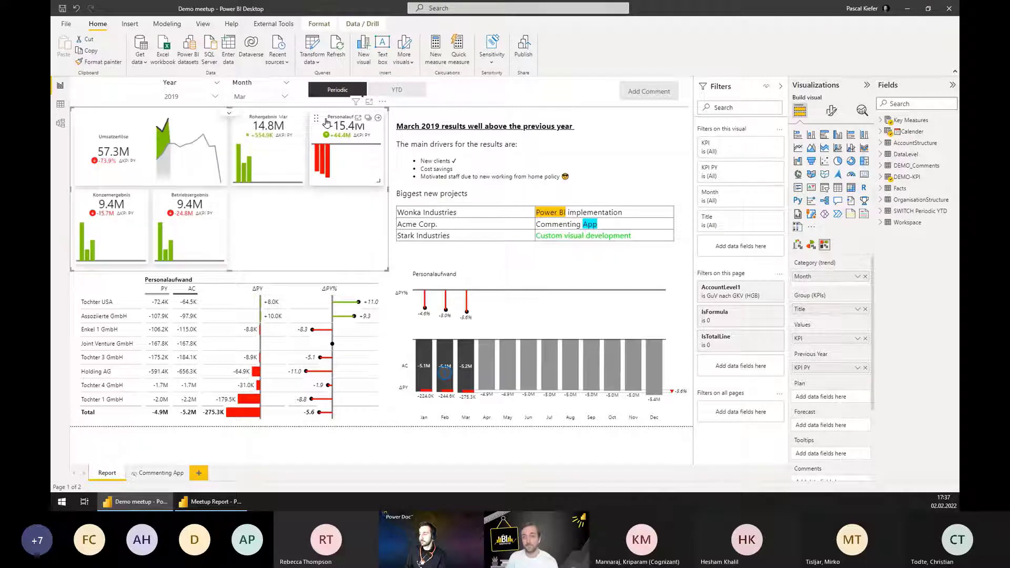
# Expand and collapse Tochter 1 GmbH in the Umsatzerlöse table, highlight its row and clear the highlight.
pyautogui.click(102, 284)
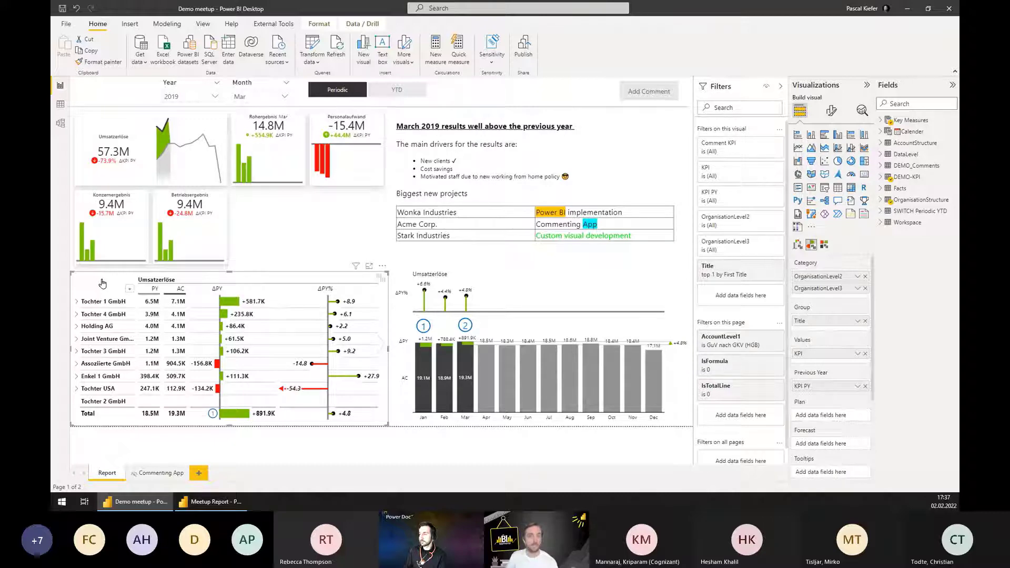
pyautogui.click(76, 301)
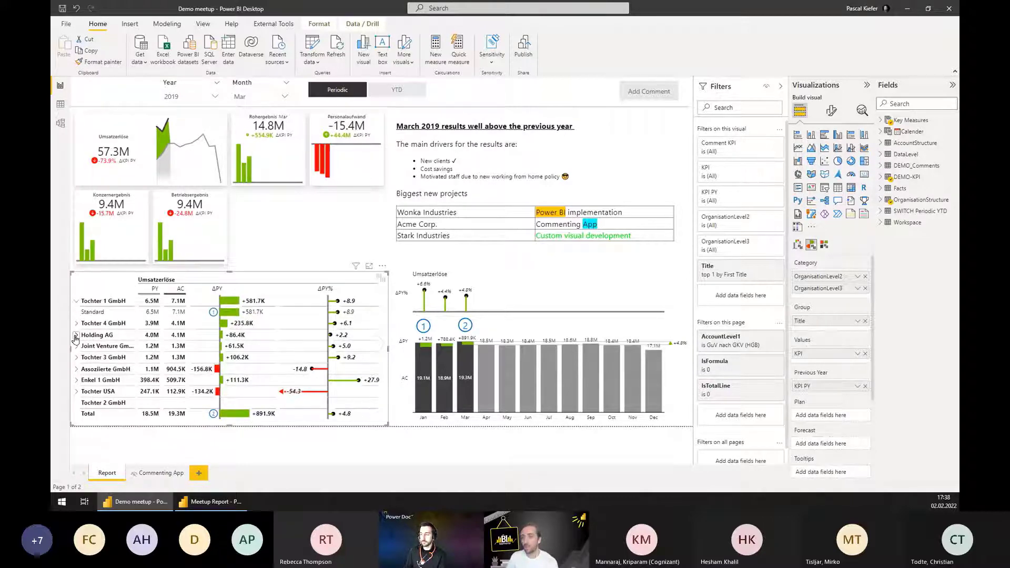
pyautogui.click(76, 335)
pyautogui.click(76, 326)
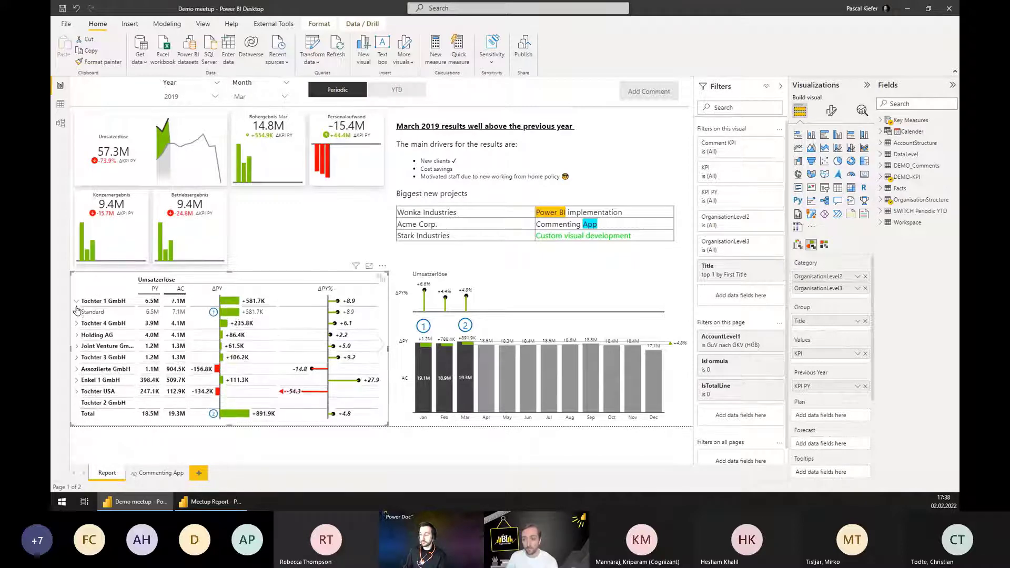
pyautogui.click(76, 299)
pyautogui.click(100, 301)
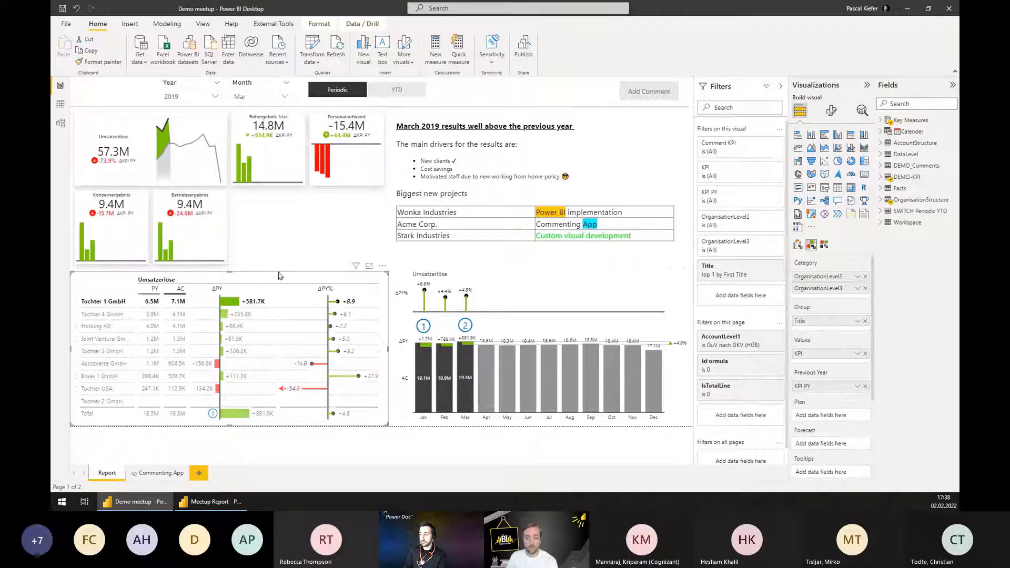
pyautogui.click(380, 277)
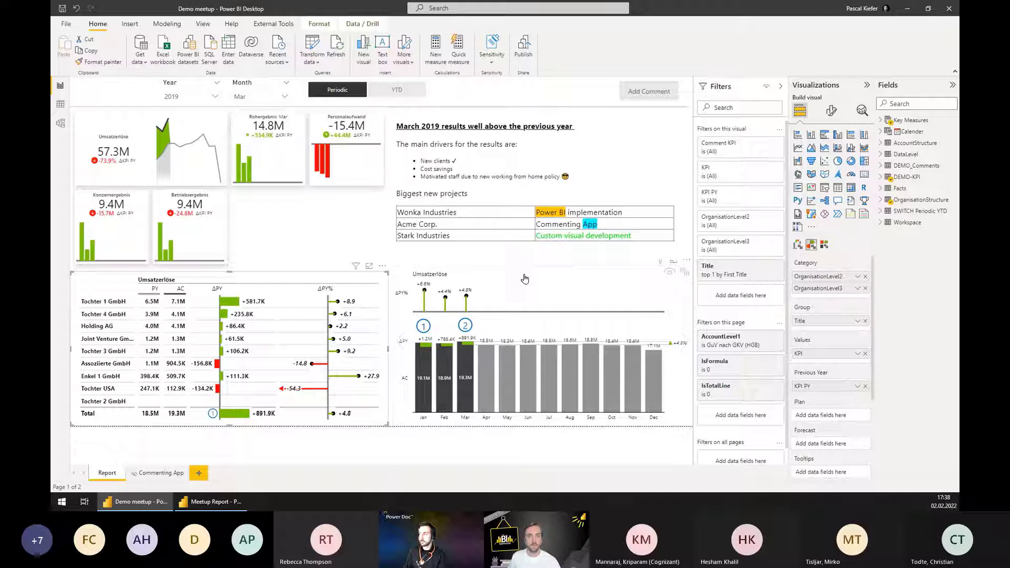
# Examine the March 2019 comment visual, marking it with a red frame, and deselect it.
pyautogui.click(513, 131)
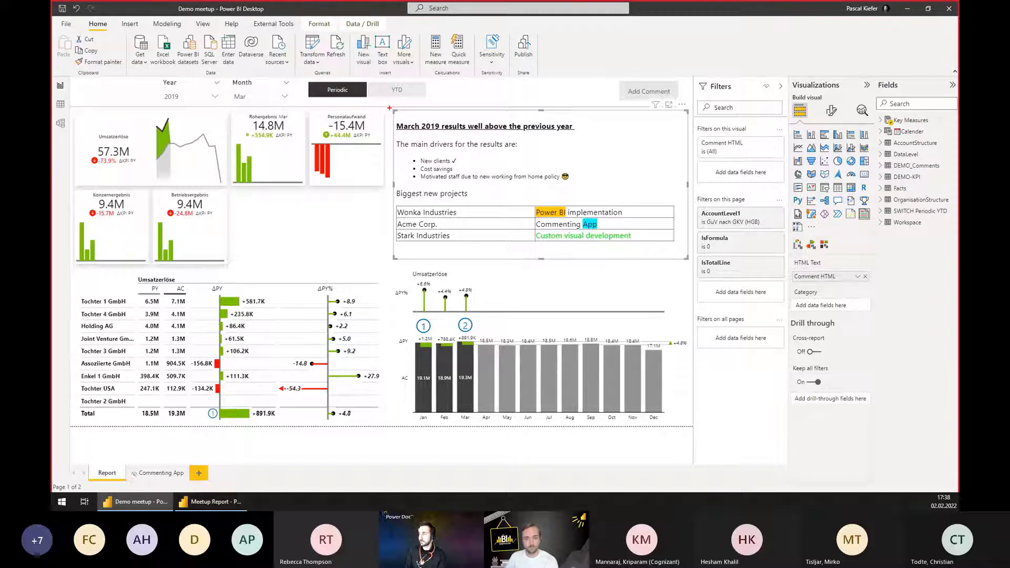
pyautogui.moveTo(389, 108); pyautogui.dragTo(693, 262)
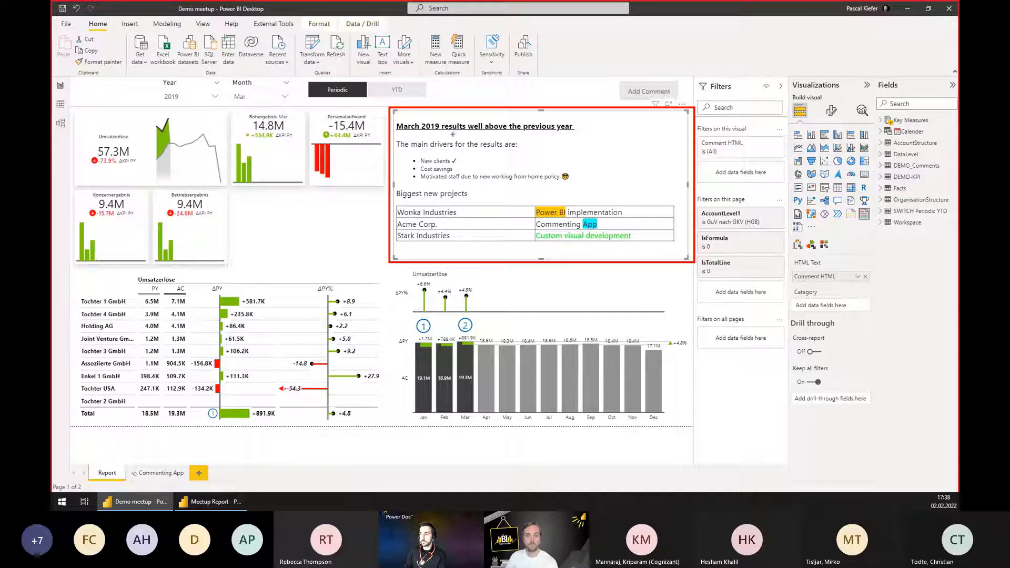
pyautogui.moveTo(394, 118); pyautogui.dragTo(442, 134)
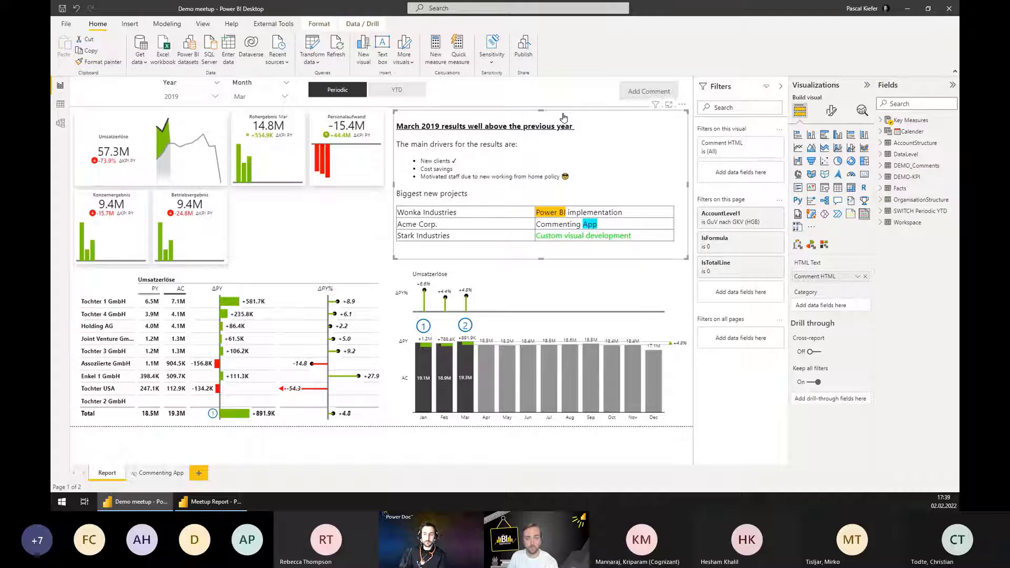
pyautogui.click(396, 270)
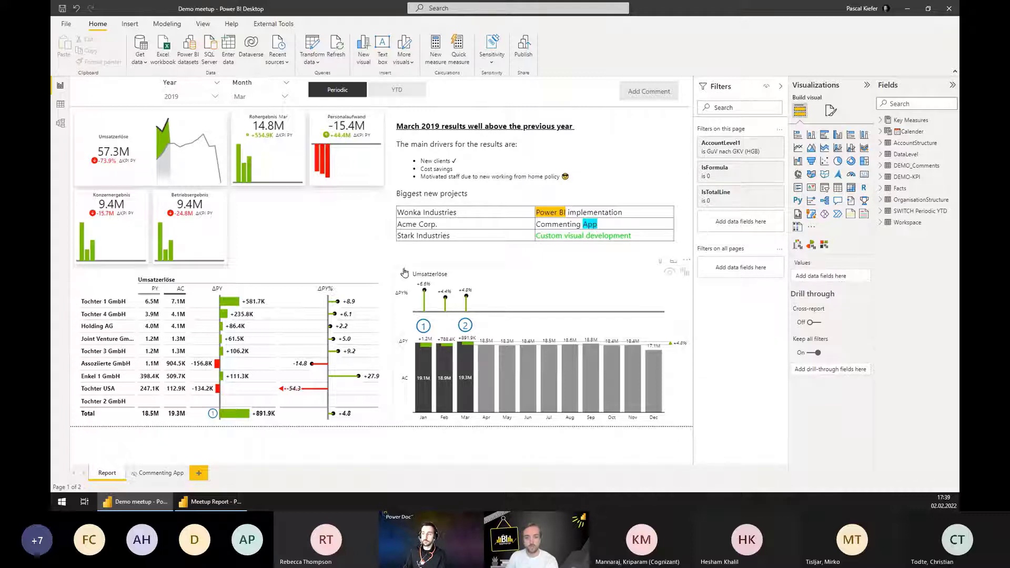
# Read the March and January comments in the Umsatzerlöse chart, temporarily framing the March column and the chart title in red.
pyautogui.moveTo(469, 327)
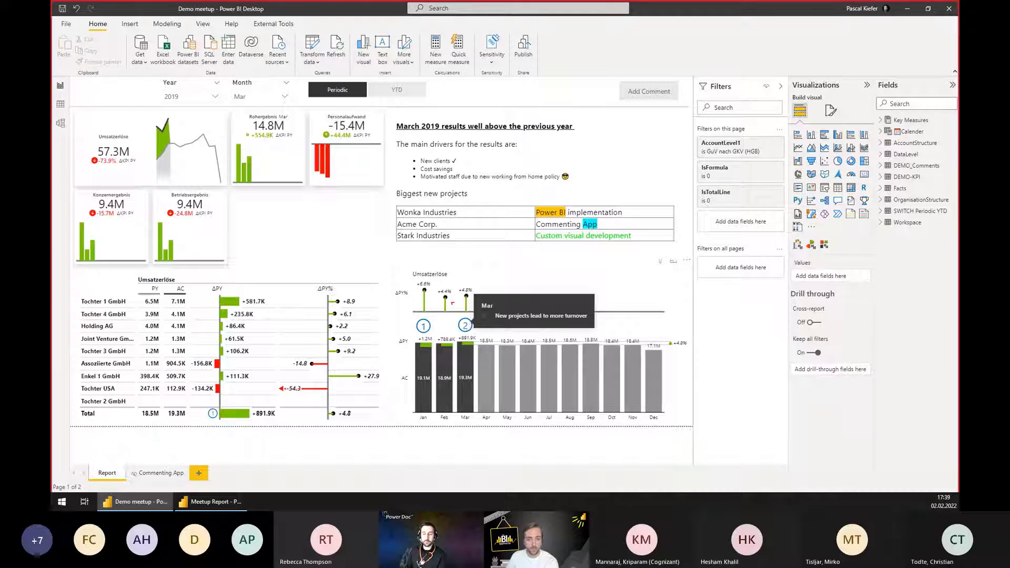
pyautogui.moveTo(455, 315)
pyautogui.mouseDown()
pyautogui.moveTo(477, 341)
pyautogui.moveTo(476, 433)
pyautogui.mouseUp()
pyautogui.moveTo(404, 265); pyautogui.dragTo(469, 284)
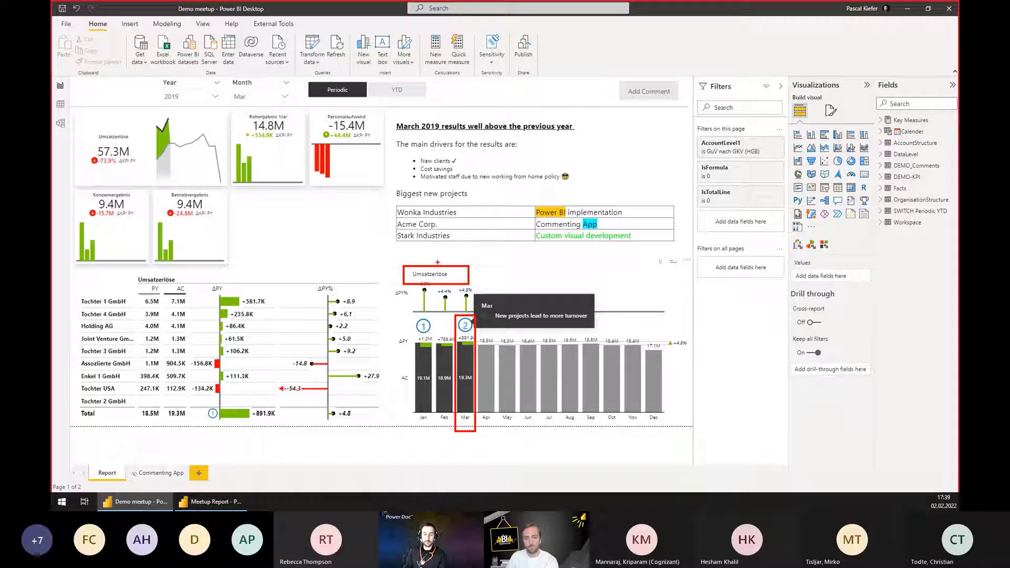
pyautogui.press('Escape')
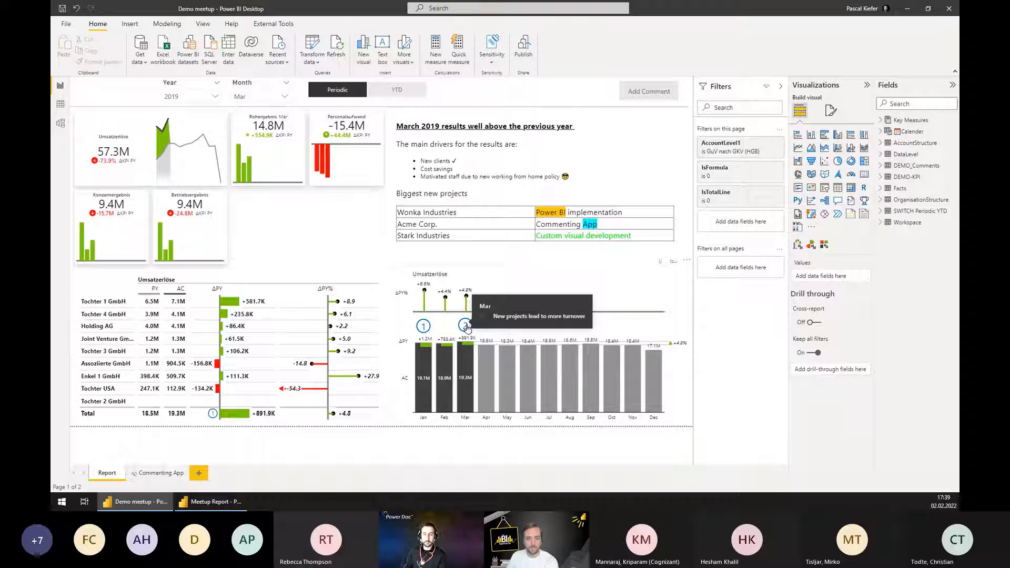
pyautogui.moveTo(425, 328)
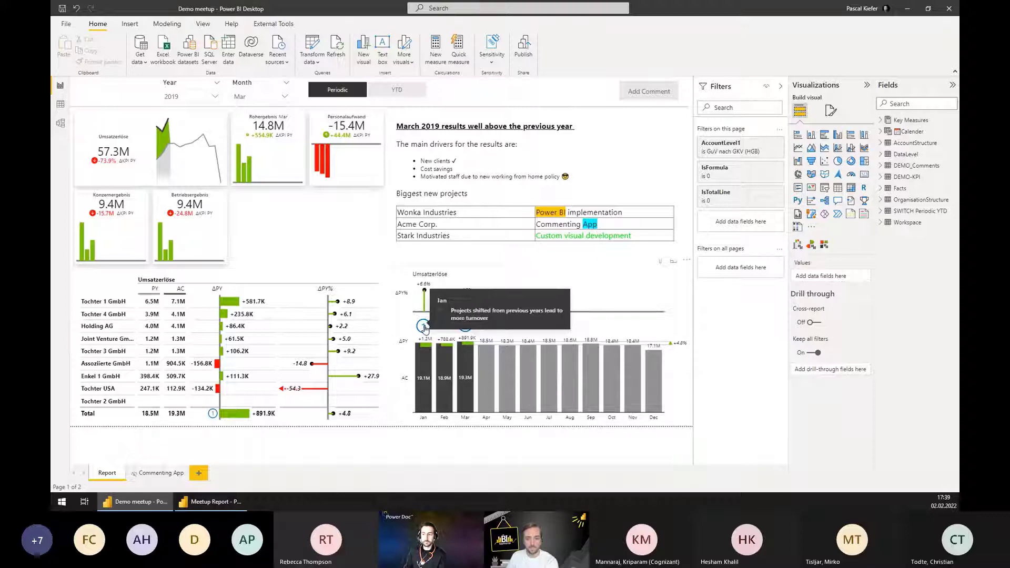
# Filter by the Personalaufwand tile to read the February comment in the chart, and clear the filter.
pyautogui.click(323, 120)
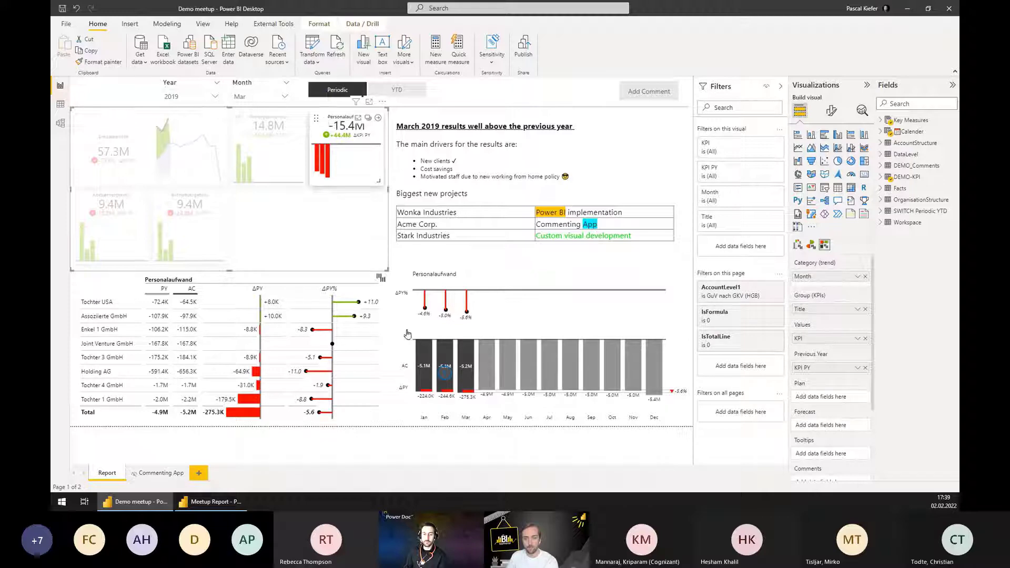
pyautogui.moveTo(447, 377)
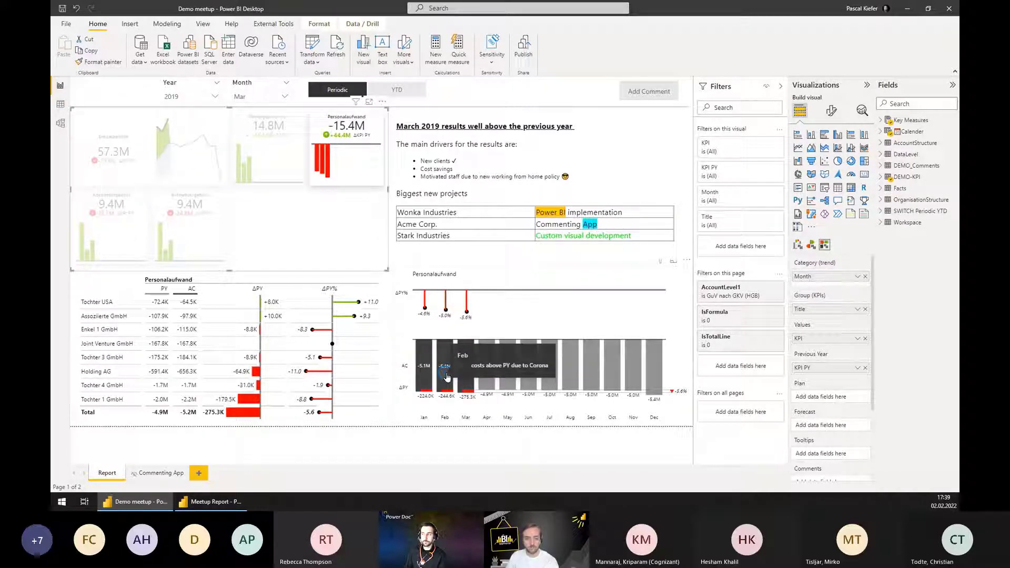
pyautogui.click(328, 122)
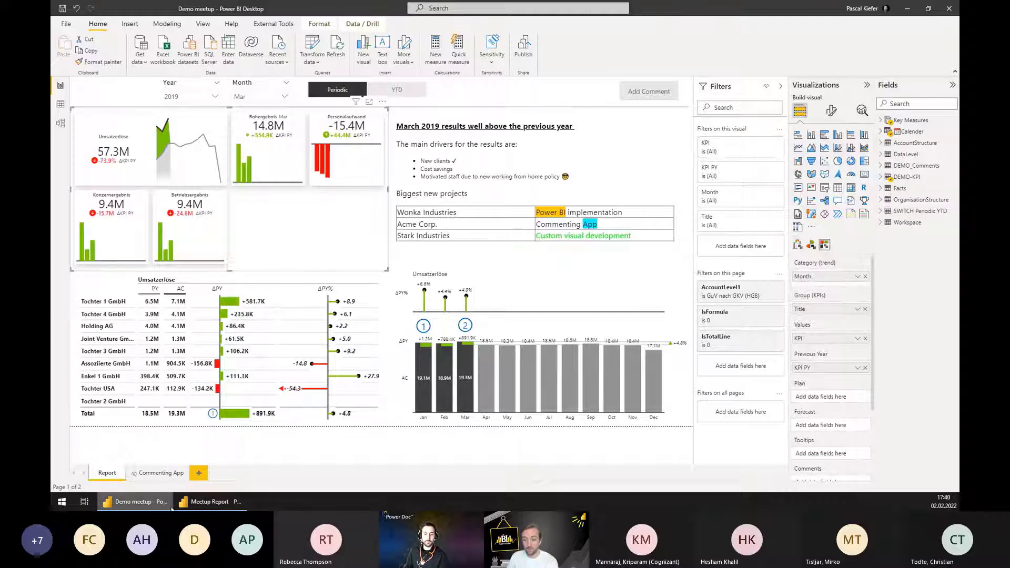
# Switch to the Meetup Report file and add a new blank report page.
pyautogui.click(201, 503)
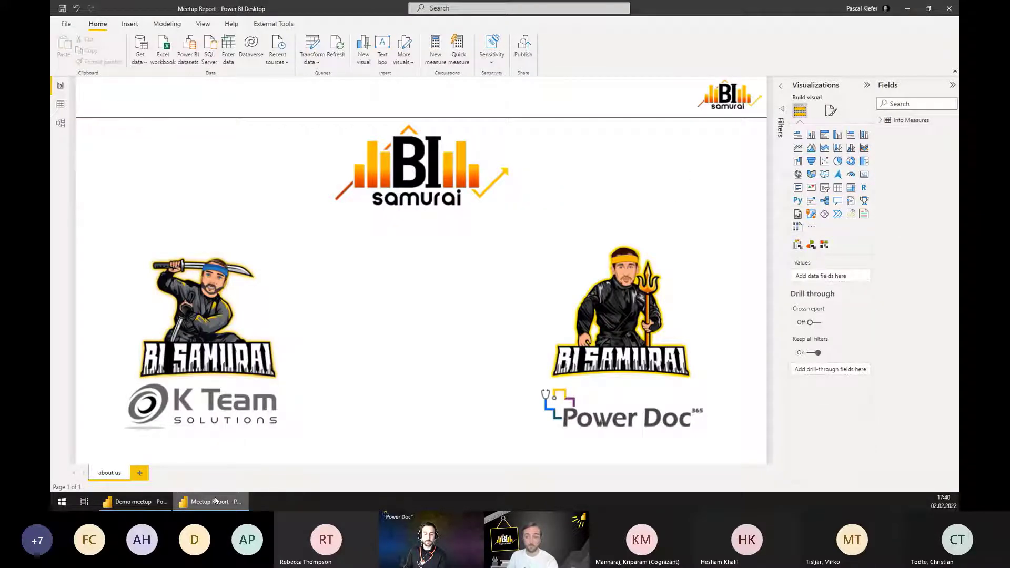
pyautogui.click(140, 474)
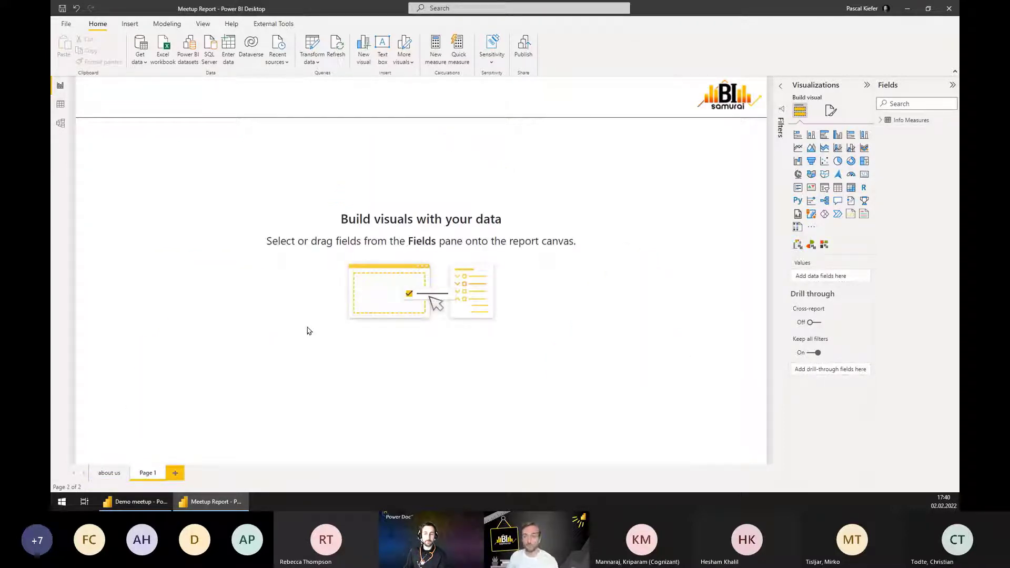
pyautogui.click(286, 63)
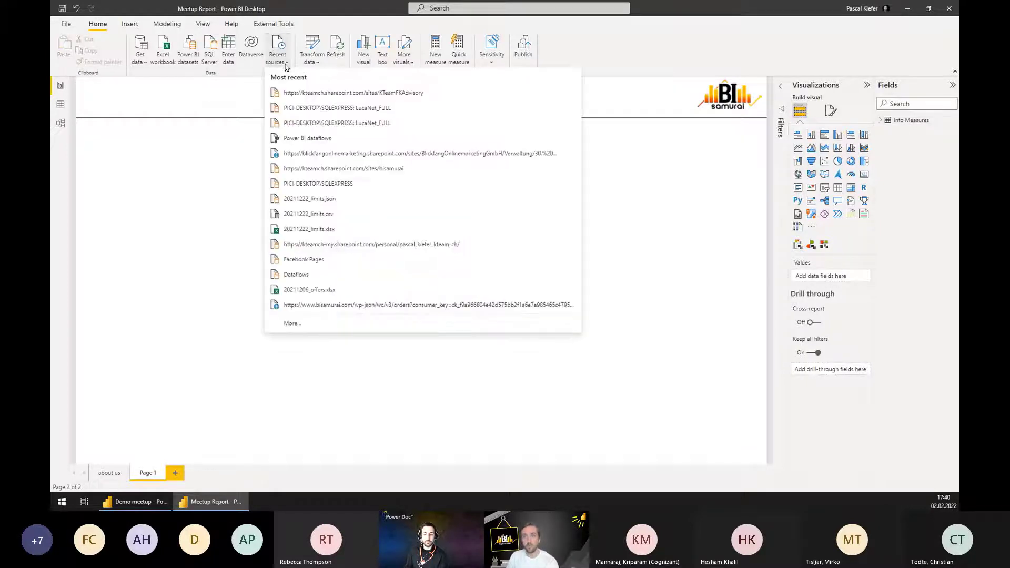
pyautogui.click(283, 62)
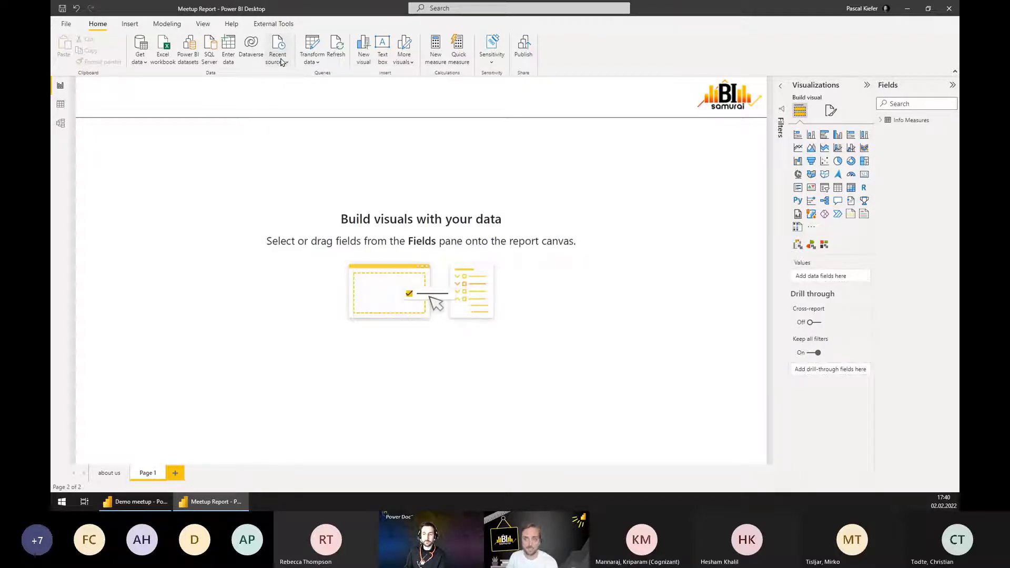
pyautogui.click(283, 62)
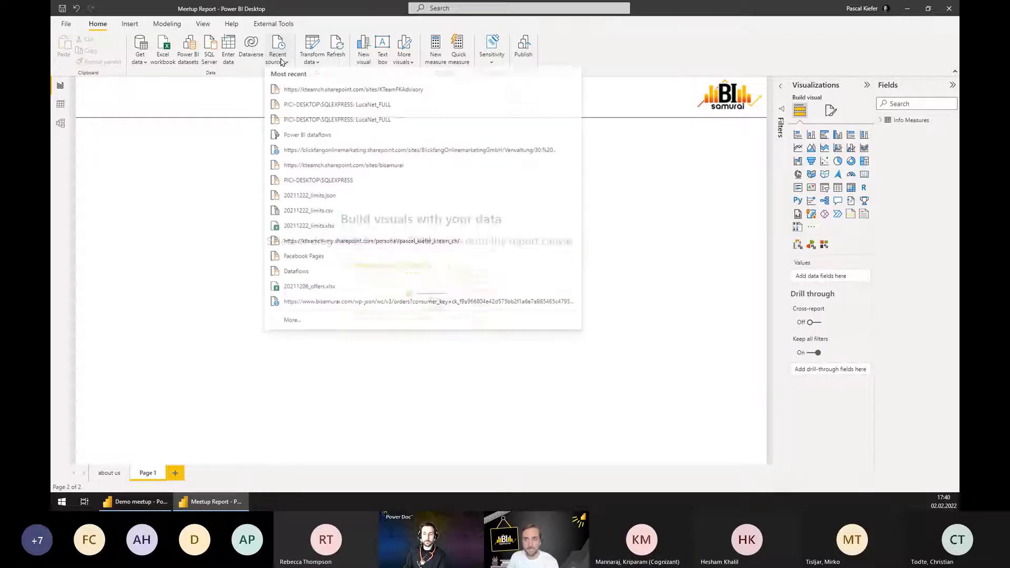
pyautogui.click(354, 93)
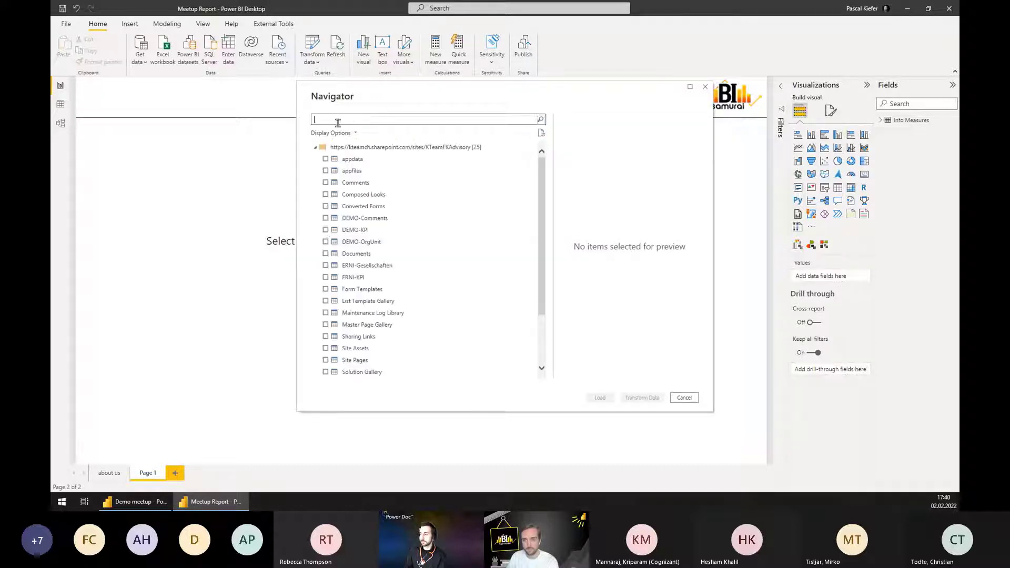
pyautogui.click(686, 399)
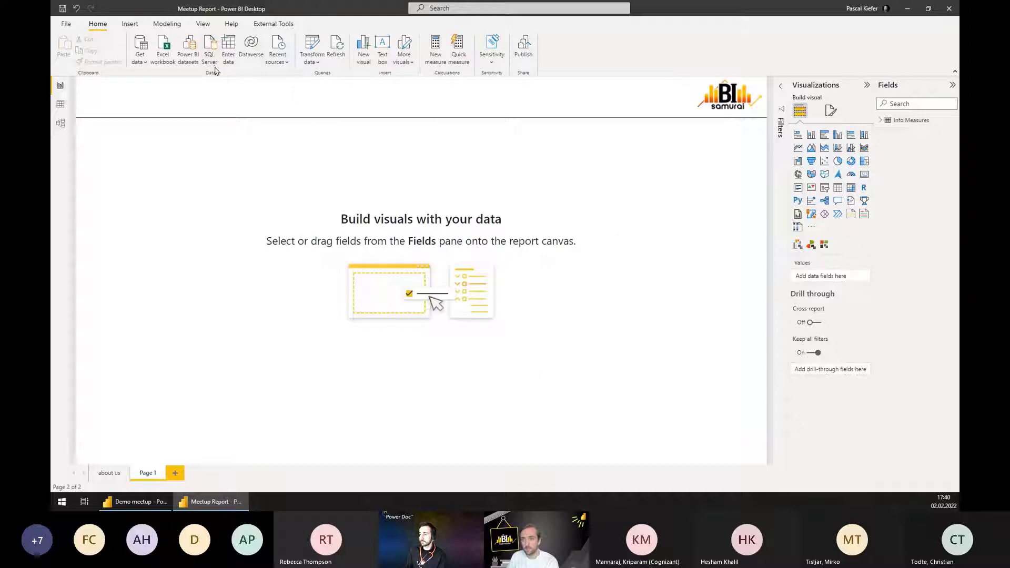
# Connect to the recent PICI-DESKTOP\SQLEXPRESS: LucaNet_FULL source and select the Facts table with all its related tables.
pyautogui.click(284, 62)
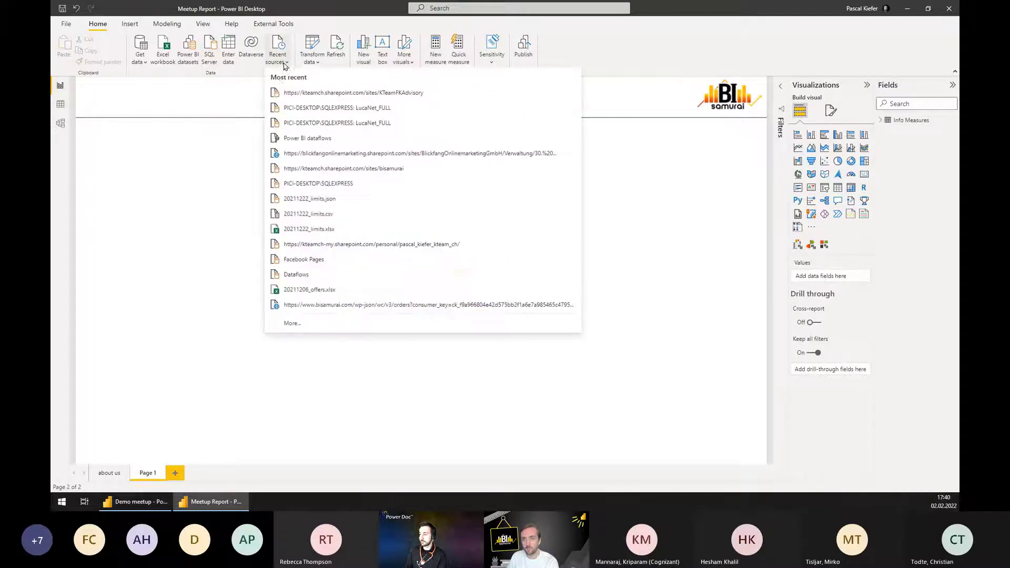
pyautogui.click(316, 109)
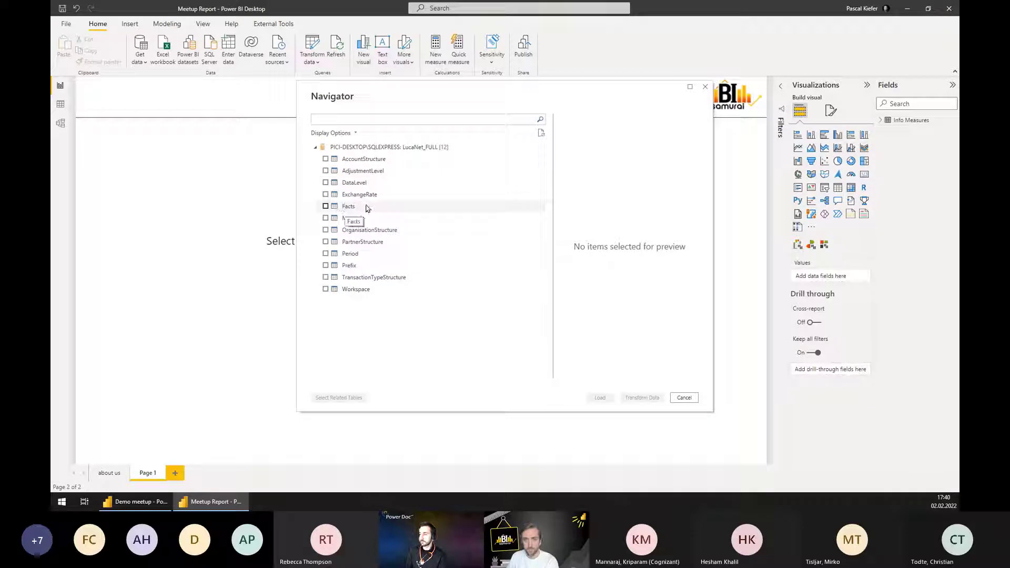
pyautogui.click(325, 206)
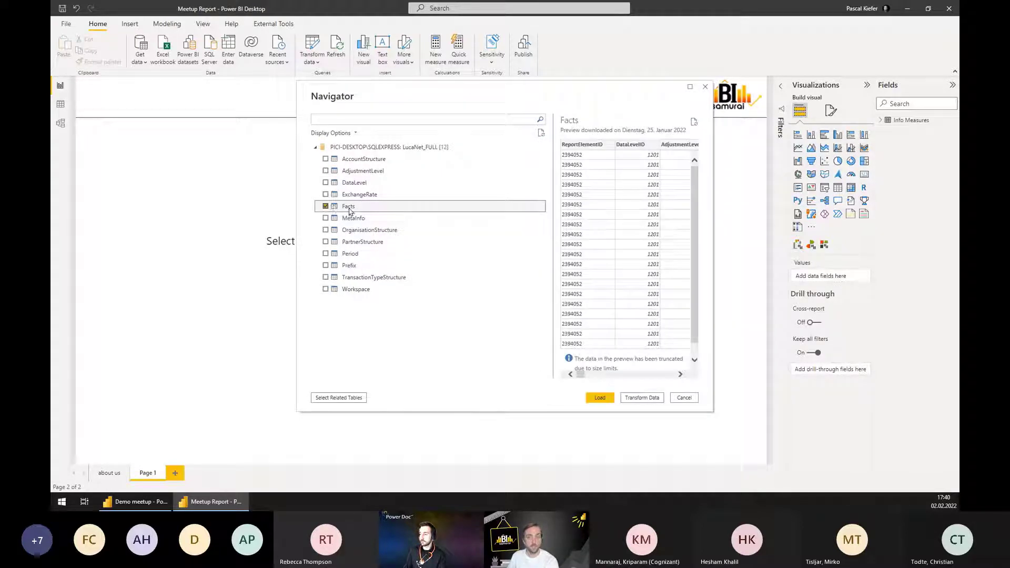
pyautogui.click(332, 401)
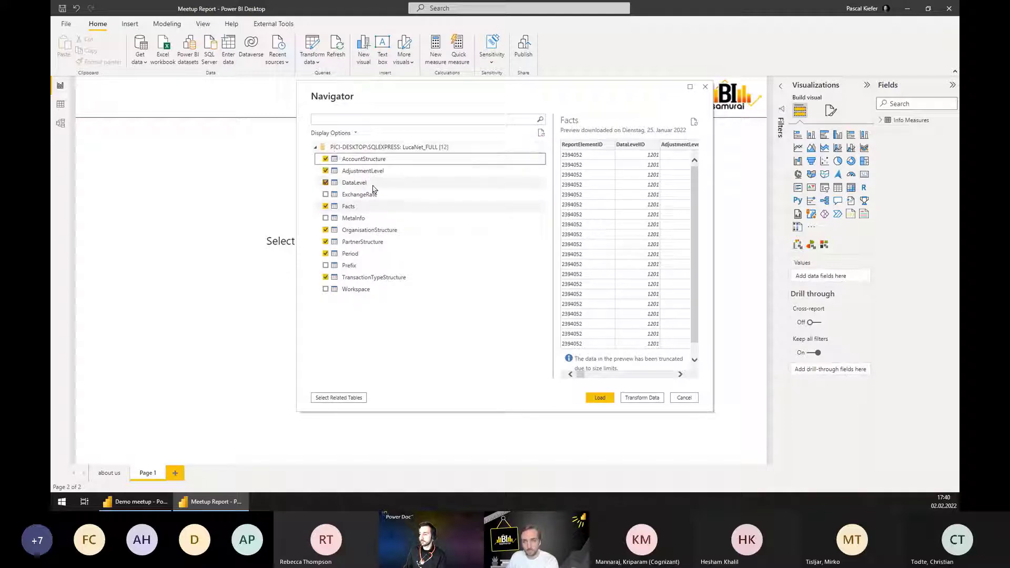
# Exclude the Period table from the import selection and include the Workspace table.
pyautogui.click(333, 255)
pyautogui.click(326, 254)
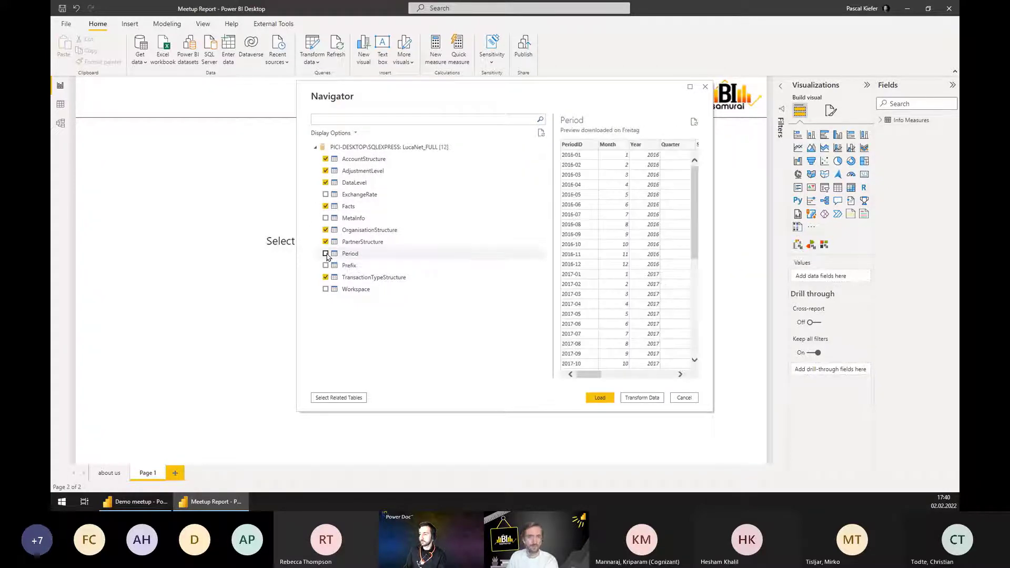
pyautogui.click(325, 290)
pyautogui.click(325, 289)
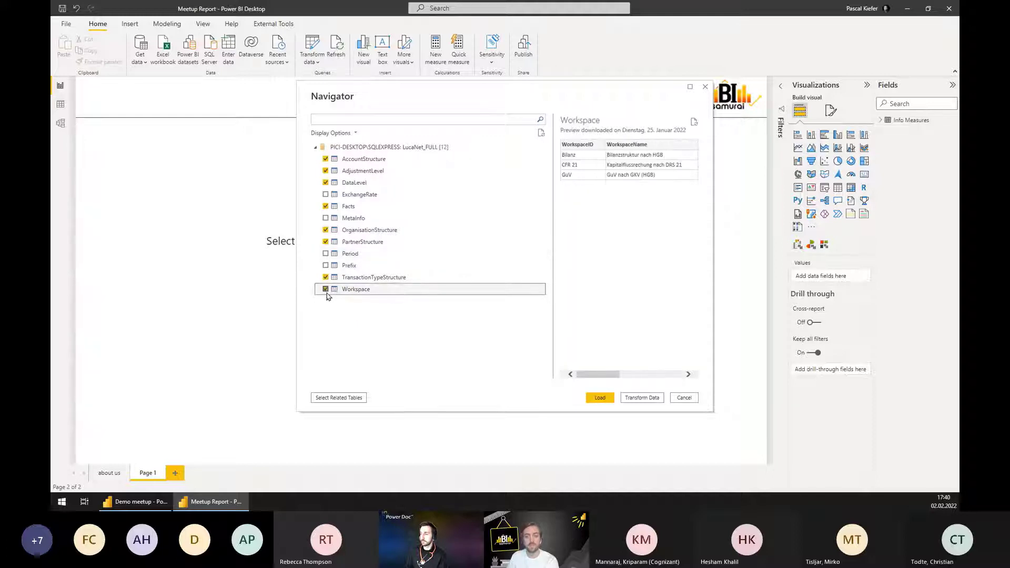
# Bring the selected tables into Power Query in Import mode and apply them to load into the report.
pyautogui.click(645, 401)
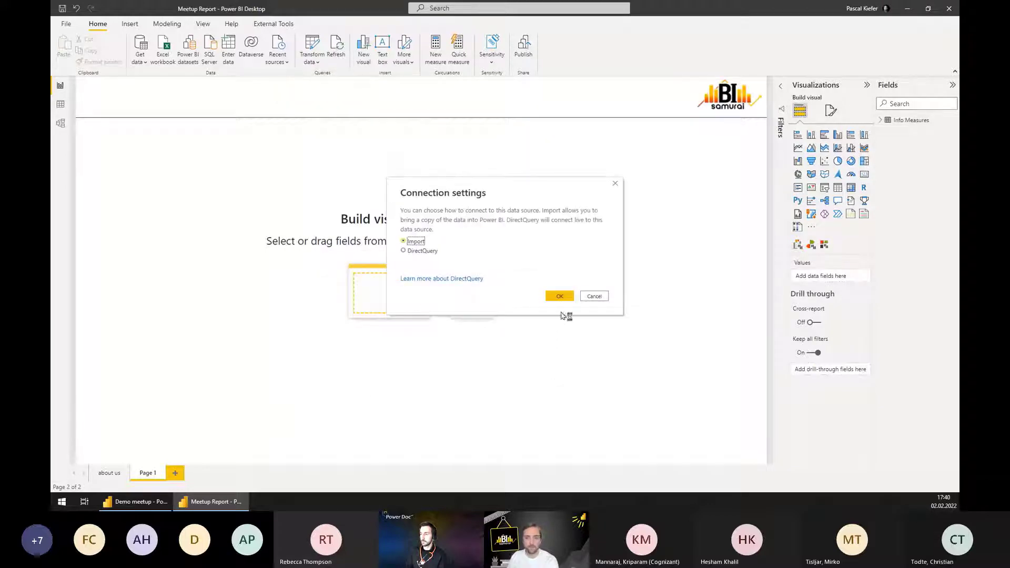
pyautogui.click(559, 295)
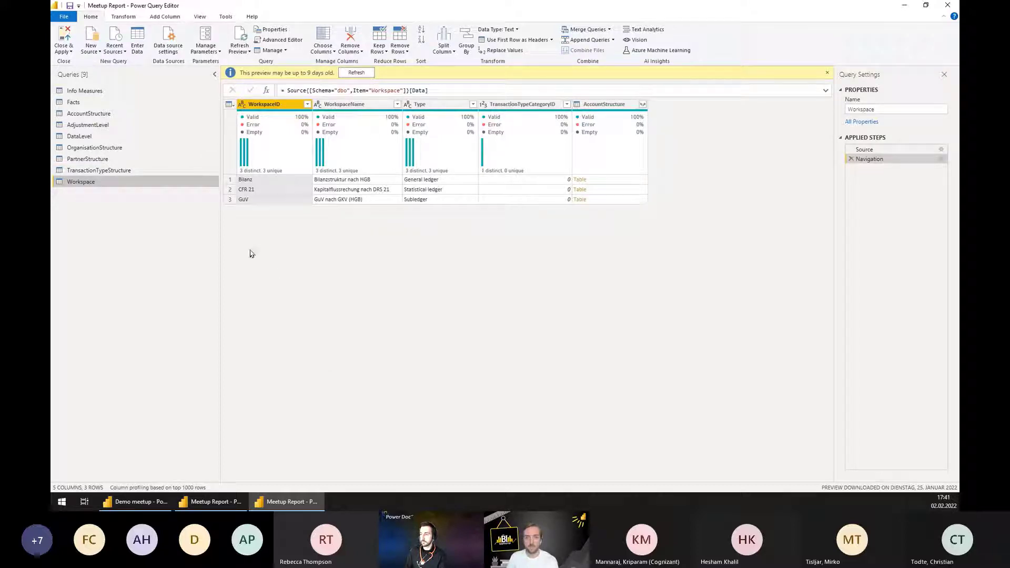
pyautogui.click(65, 37)
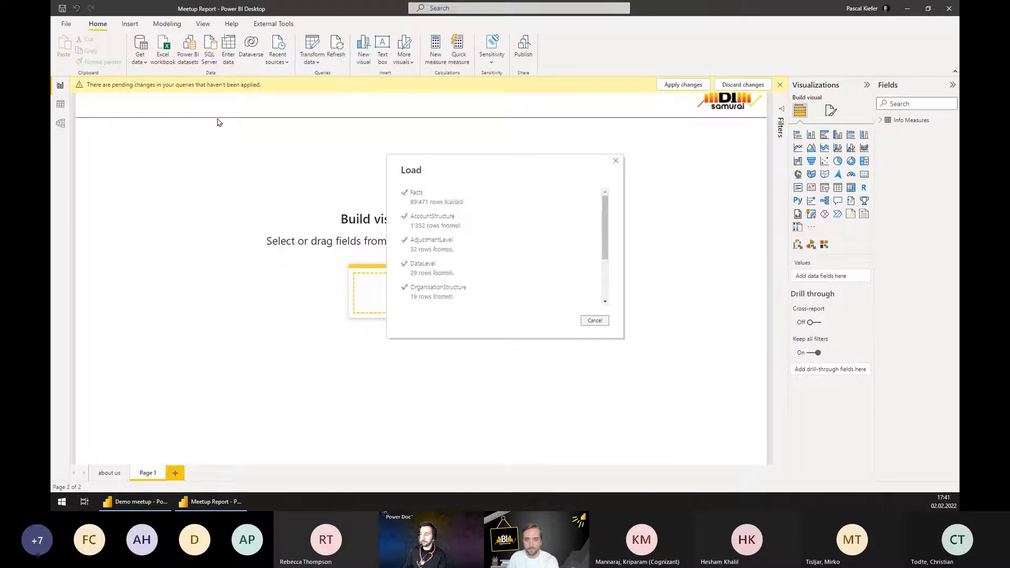
# Arrange the related tables around Facts in the model diagram, with DataLevel directly above it.
pyautogui.click(60, 124)
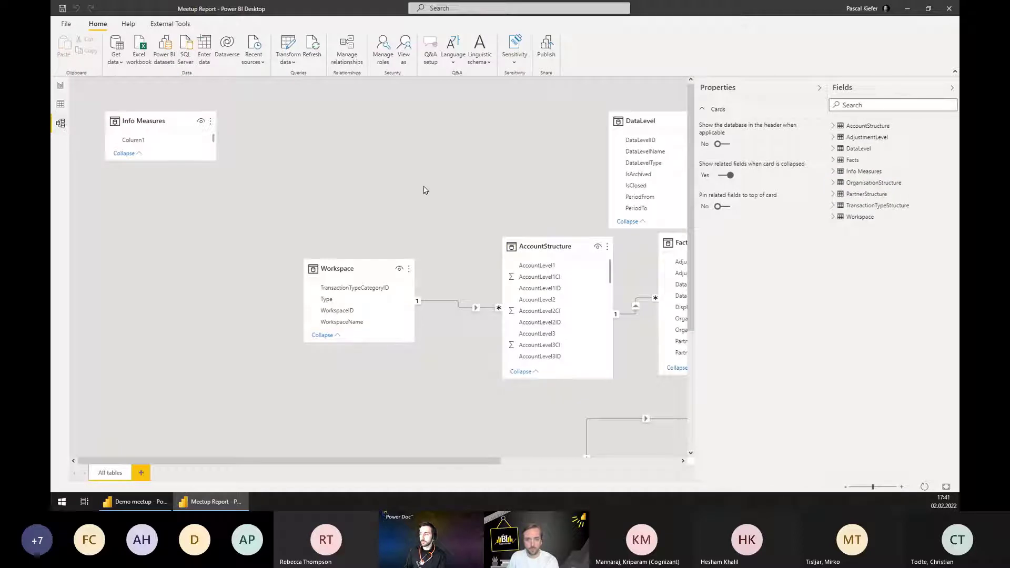
pyautogui.moveTo(529, 194); pyautogui.dragTo(525, 215)
pyautogui.moveTo(487, 109); pyautogui.dragTo(476, 109)
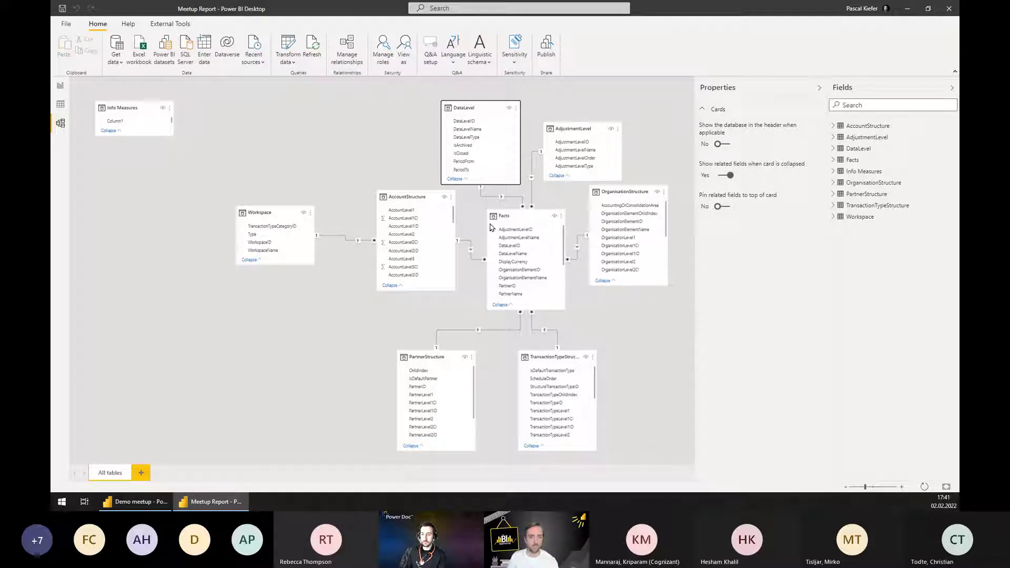
pyautogui.moveTo(513, 216); pyautogui.dragTo(506, 216)
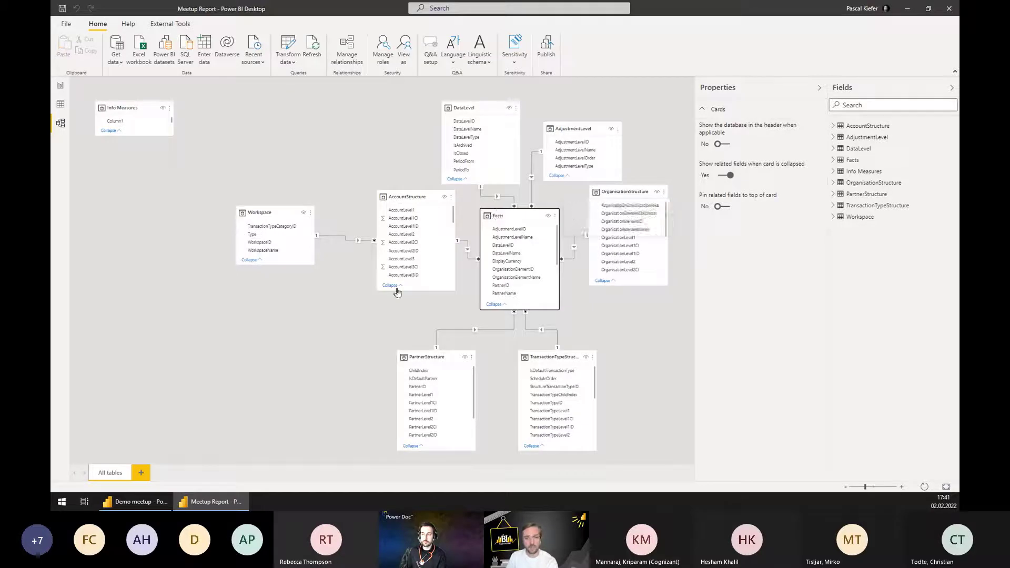
# Create a calculated Calender table using ADDCOLUMNS over CALENDARAUTO(), with Year, Month No. and Month formatted as "MMM" from [Date].
pyautogui.click(61, 105)
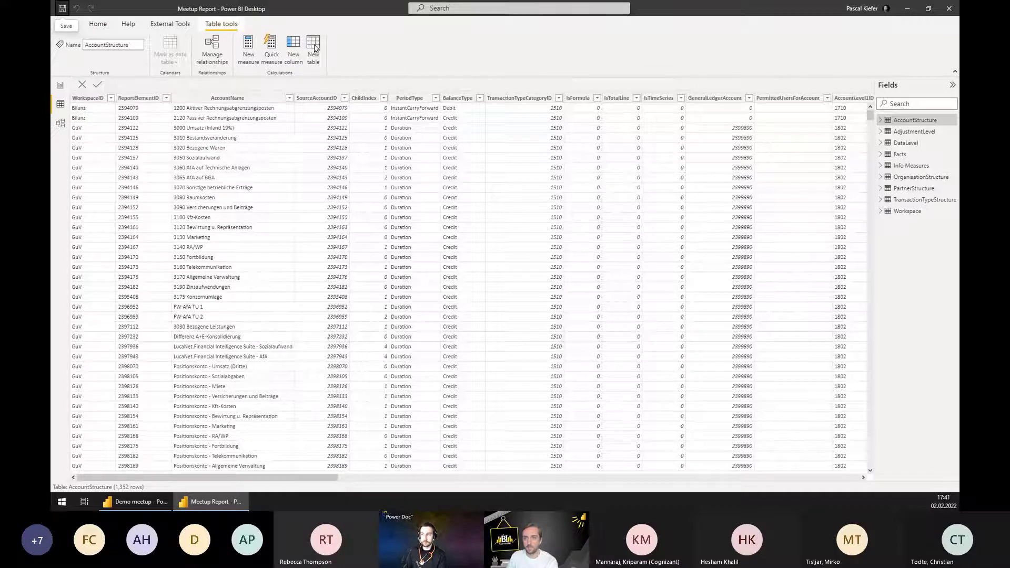
pyautogui.click(314, 46)
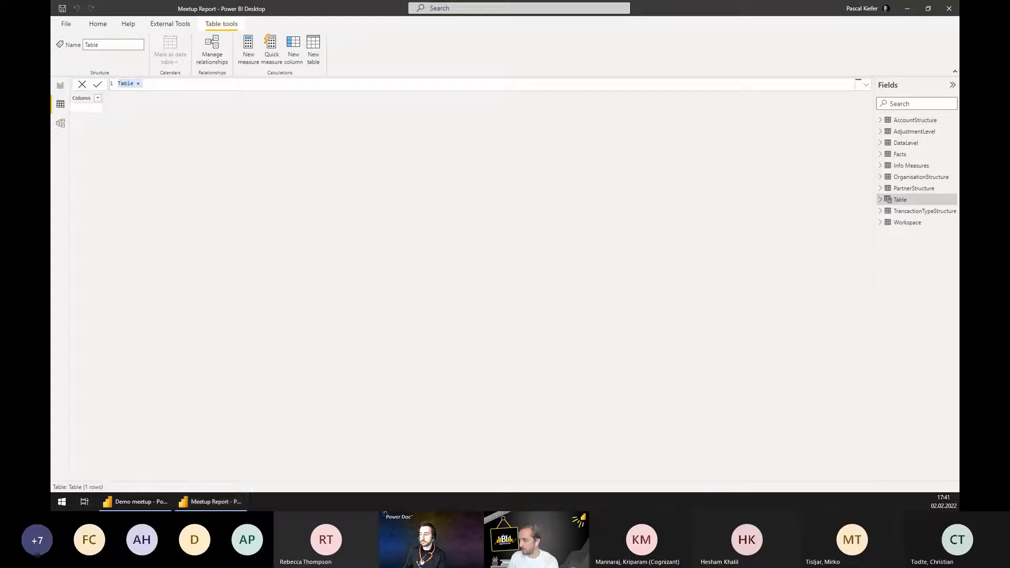
pyautogui.click(162, 86)
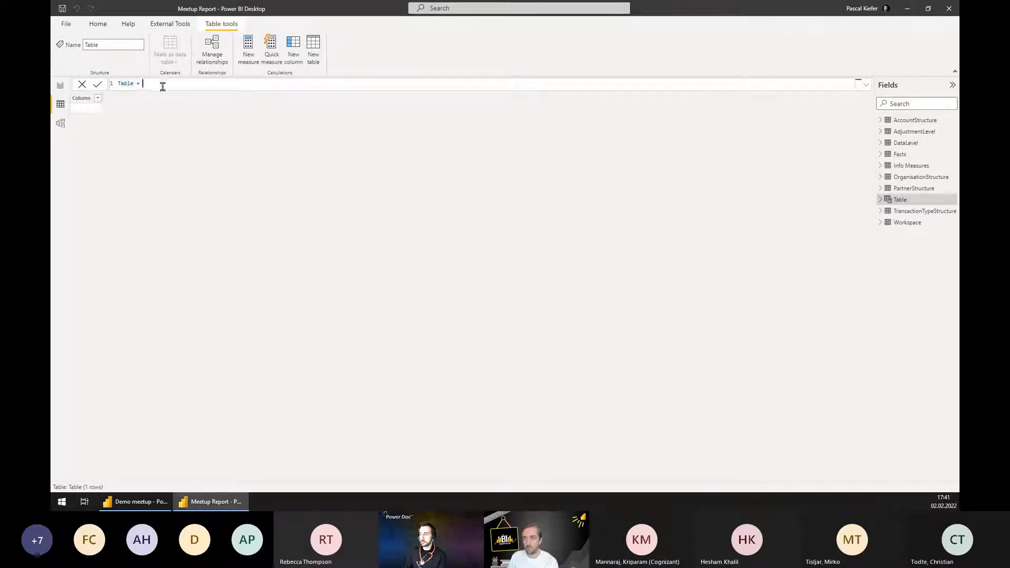
pyautogui.hotkey('ctrl', 'a')
pyautogui.write('Calender = ADDCOLUMNS( CALENDARAUTO(), "Year",        YEAR([Date]), "Month No.",    MONTH([Date]), "Month",       FORMAT([Date],"MMM"))')
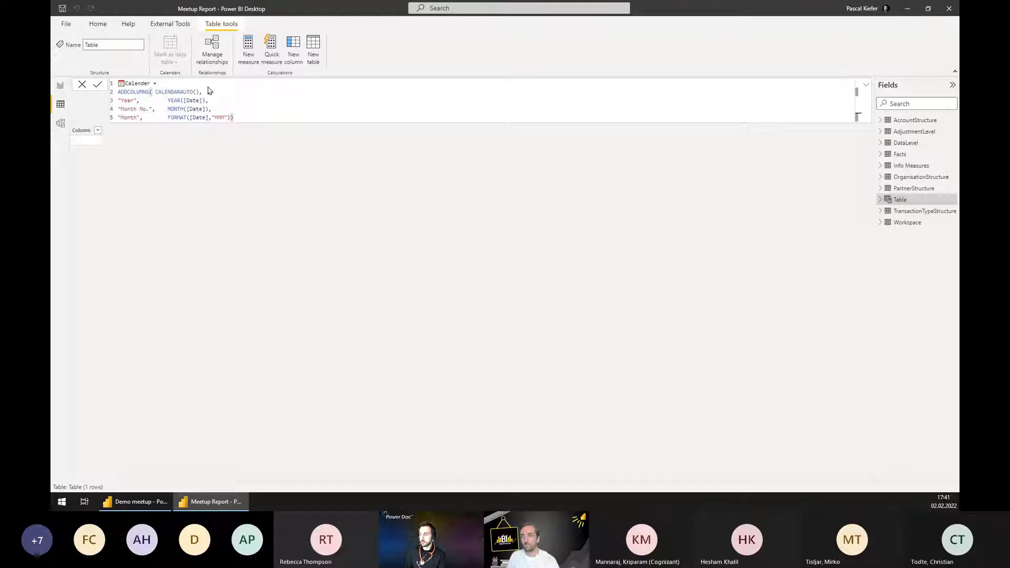
pyautogui.press('Return')
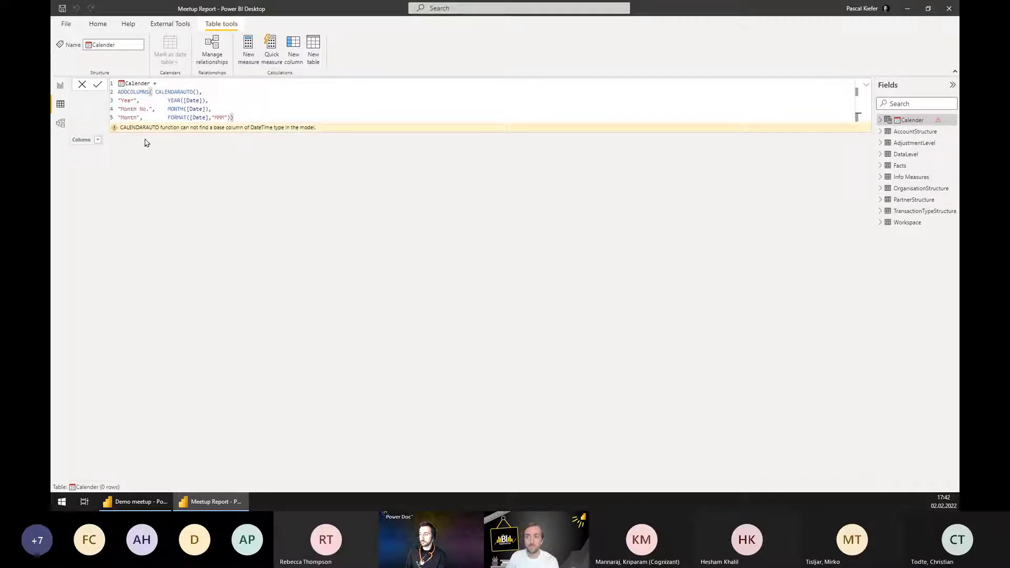
# Edit the Facts query to change the PeriodID column's data type to Date, and apply the change.
pyautogui.rightClick(897, 167)
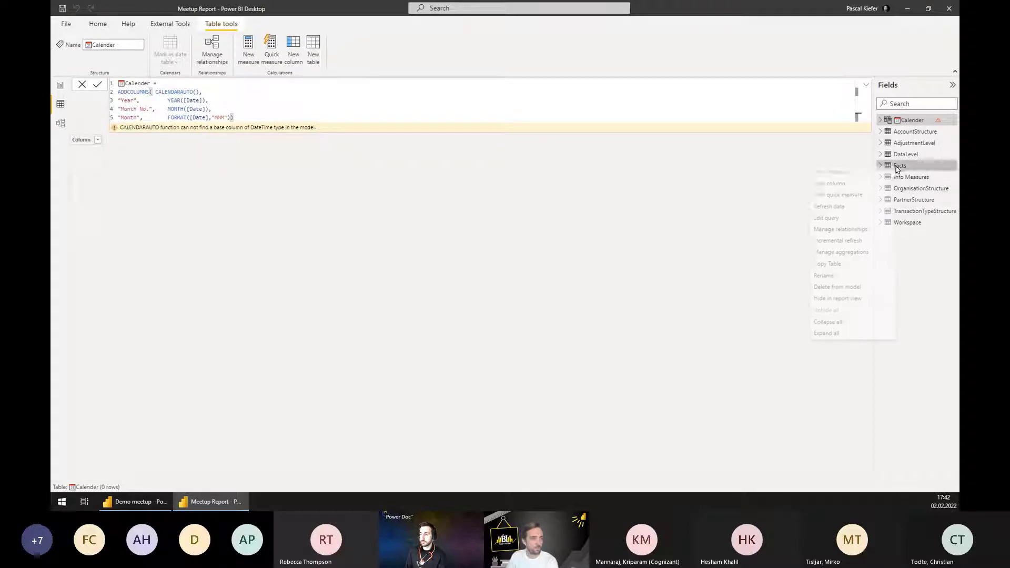
pyautogui.click(842, 220)
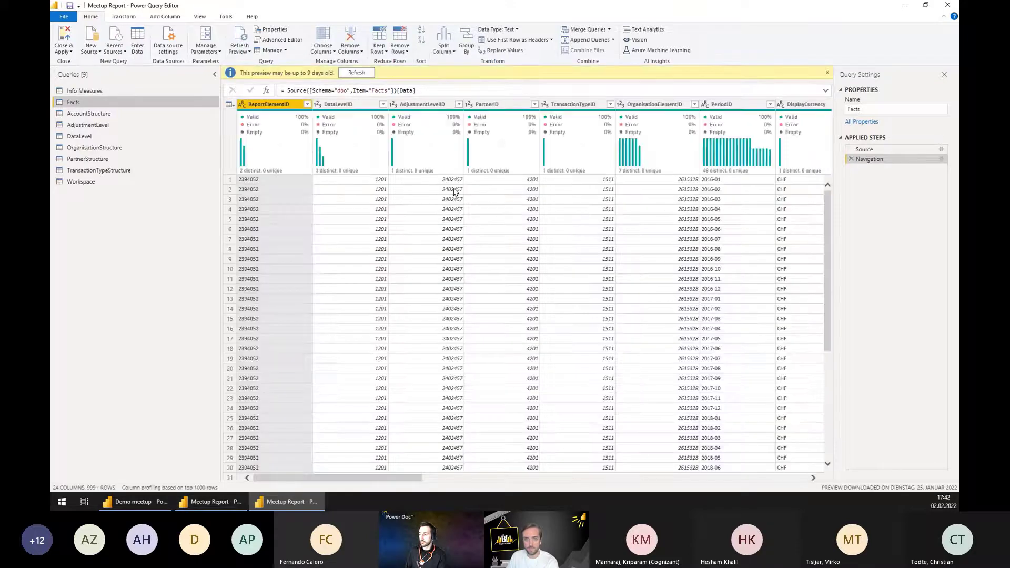
pyautogui.click(706, 104)
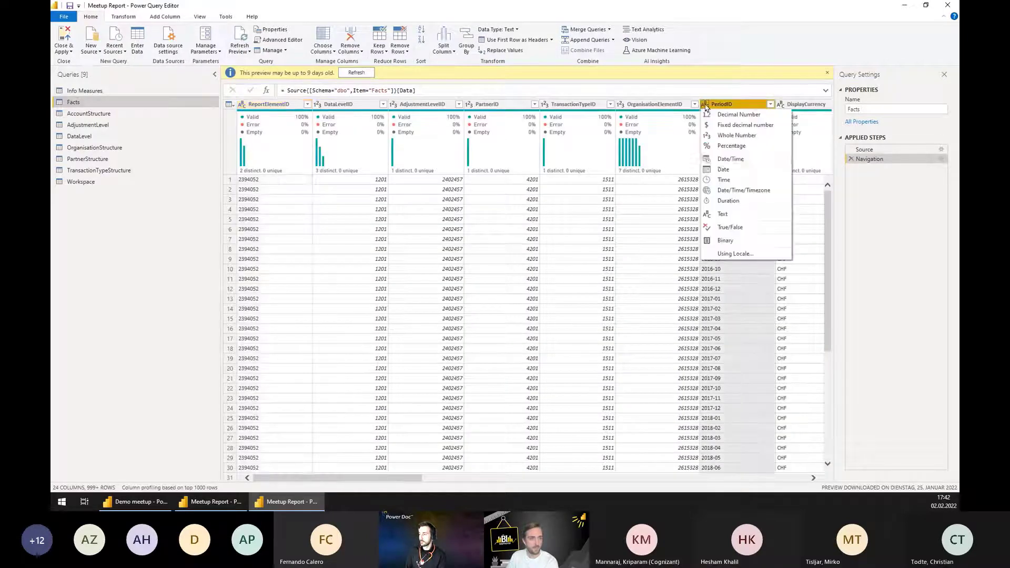
pyautogui.click(724, 169)
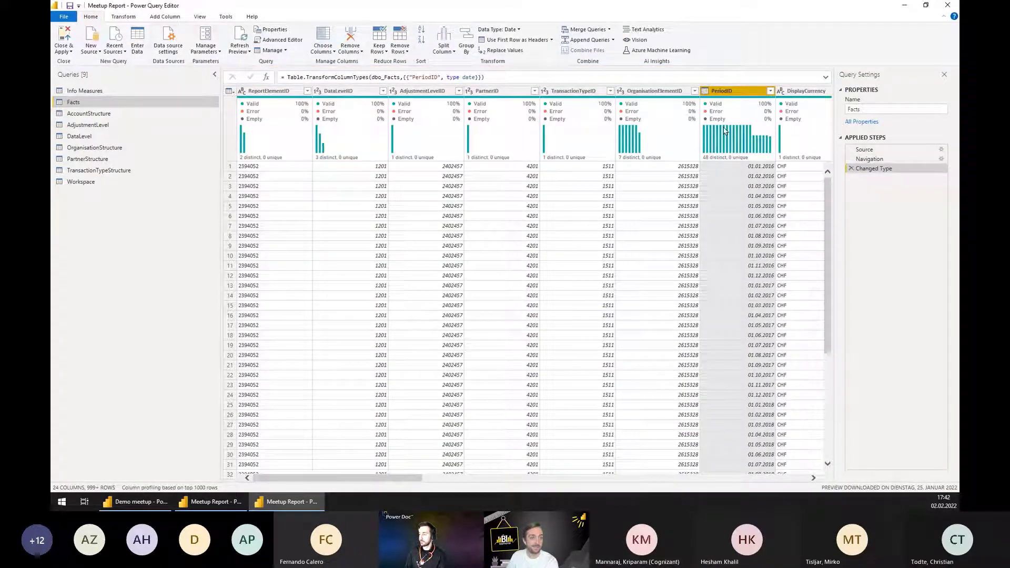
pyautogui.click(63, 36)
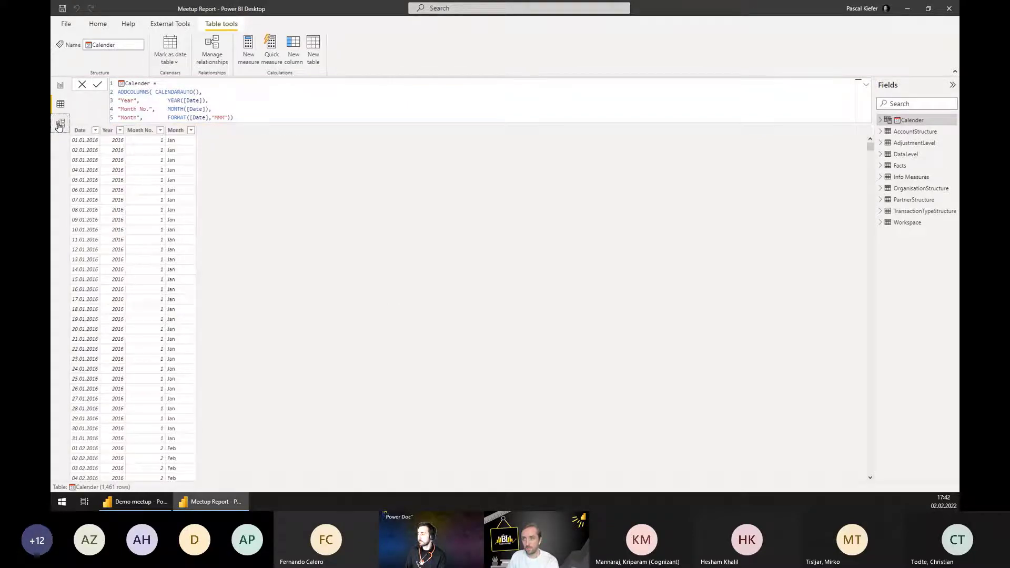
# Relate the Calender table's Date to PeriodID in Facts in the model diagram, and place Calender below Workspace.
pyautogui.click(61, 123)
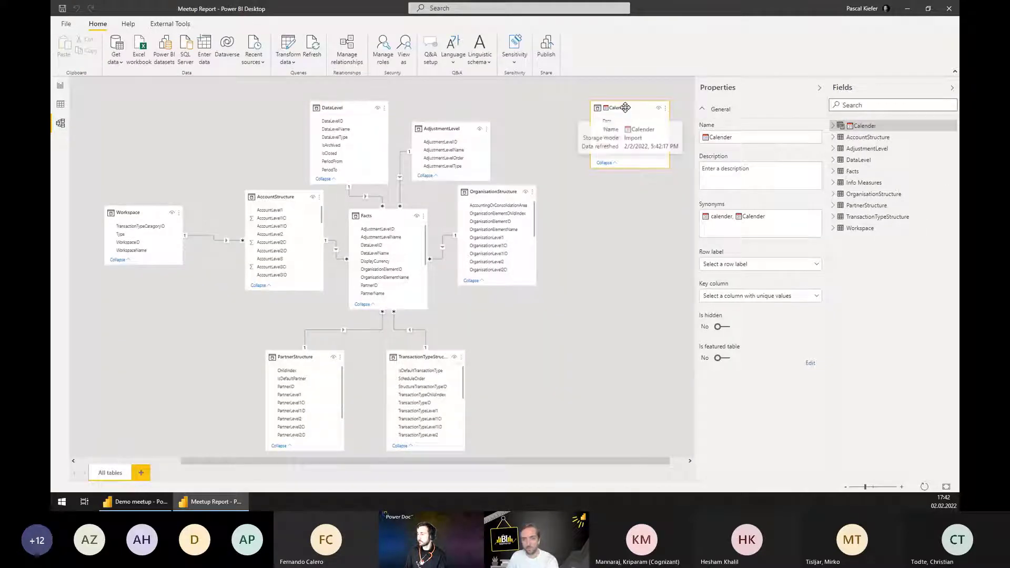
pyautogui.moveTo(625, 108); pyautogui.dragTo(511, 279)
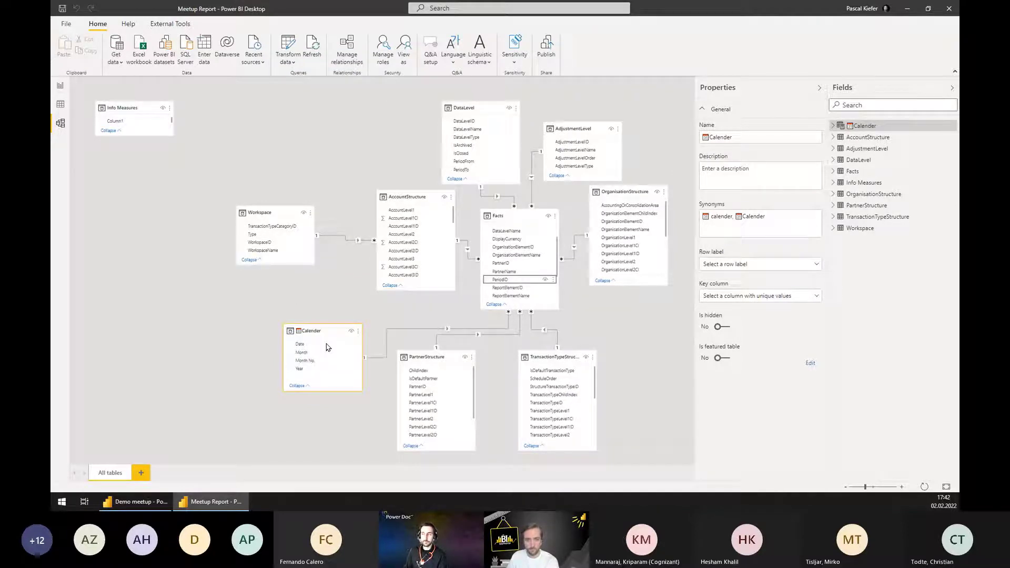
pyautogui.moveTo(336, 331); pyautogui.dragTo(318, 323)
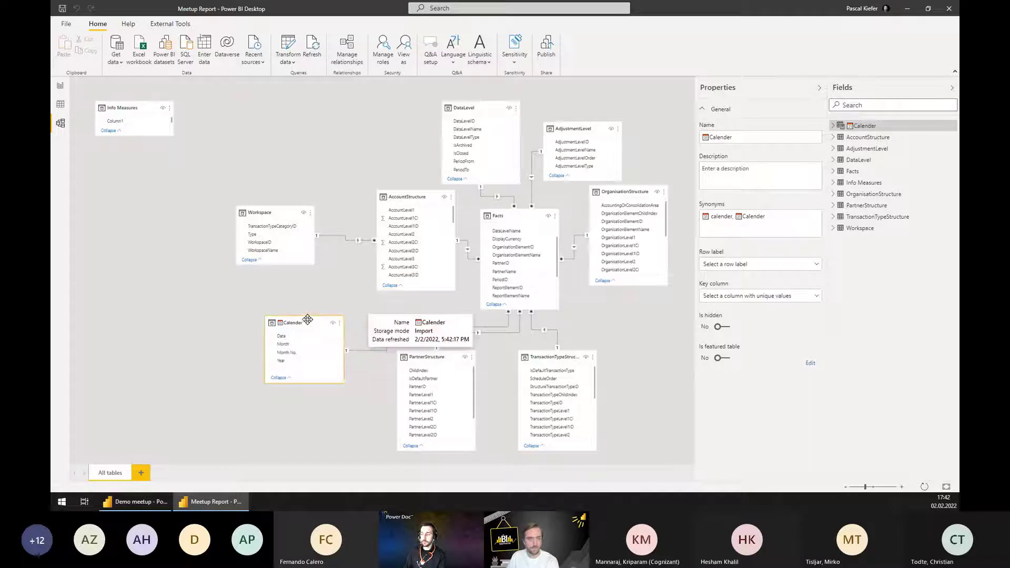
pyautogui.click(661, 117)
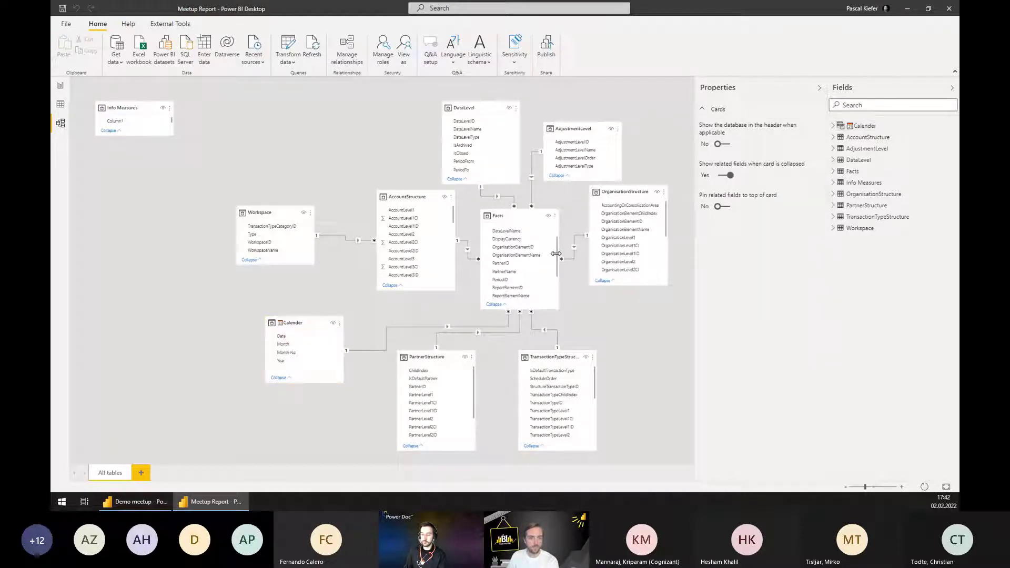
# Mark the option for pinning related fields to the top of the model cards, and turn it on.
pyautogui.scroll(-2, 523, 256)
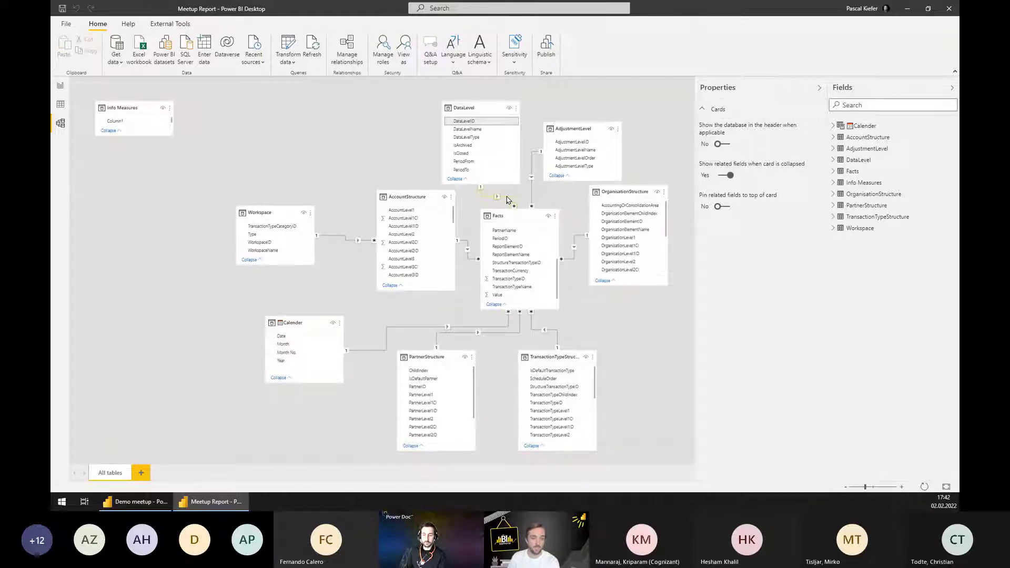
pyautogui.press('super+shift+s')
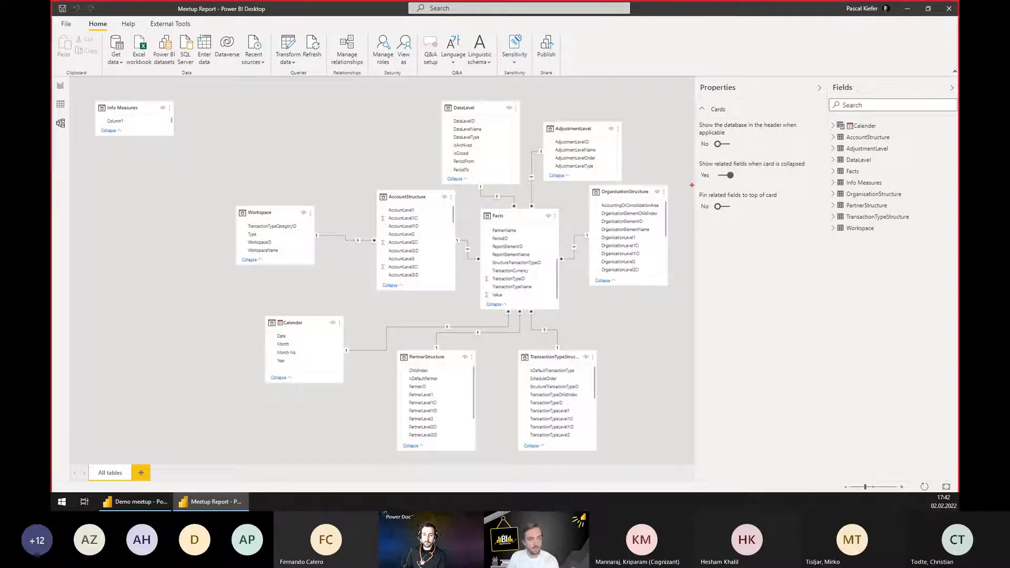
pyautogui.moveTo(692, 185); pyautogui.dragTo(811, 213)
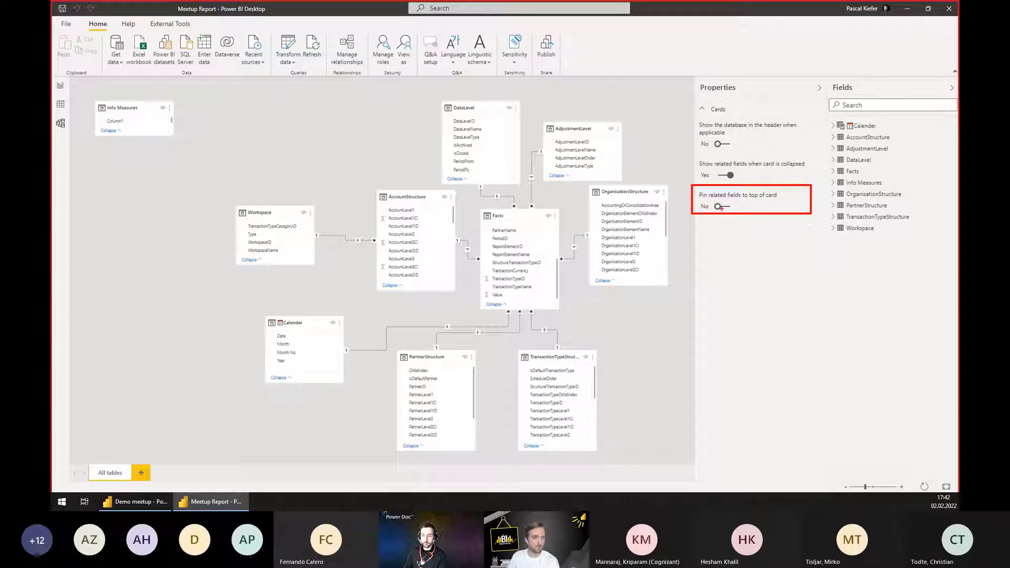
pyautogui.press('Escape')
pyautogui.click(722, 206)
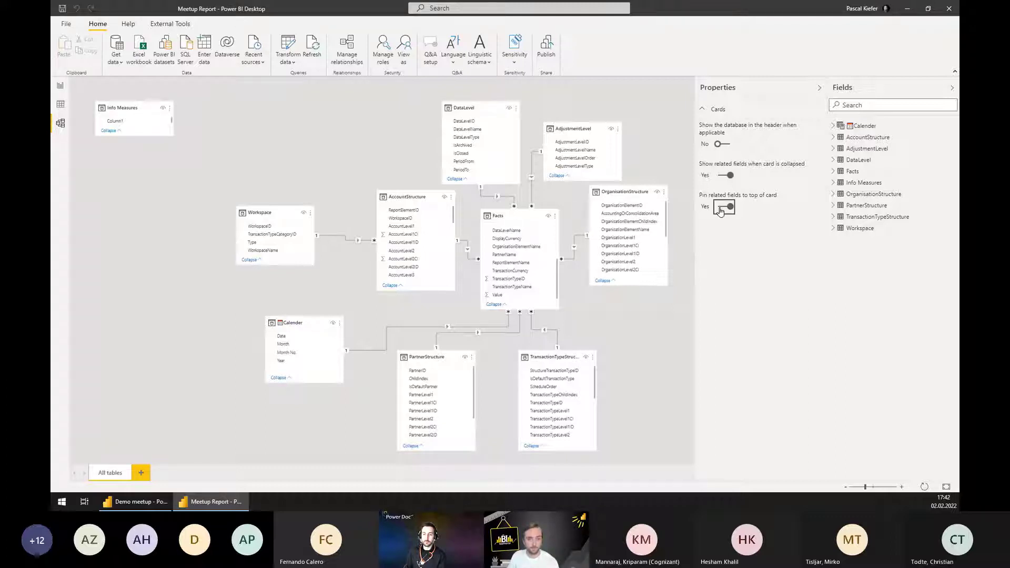
# Return to the report page and load a new empty table named Key Measures.
pyautogui.click(62, 87)
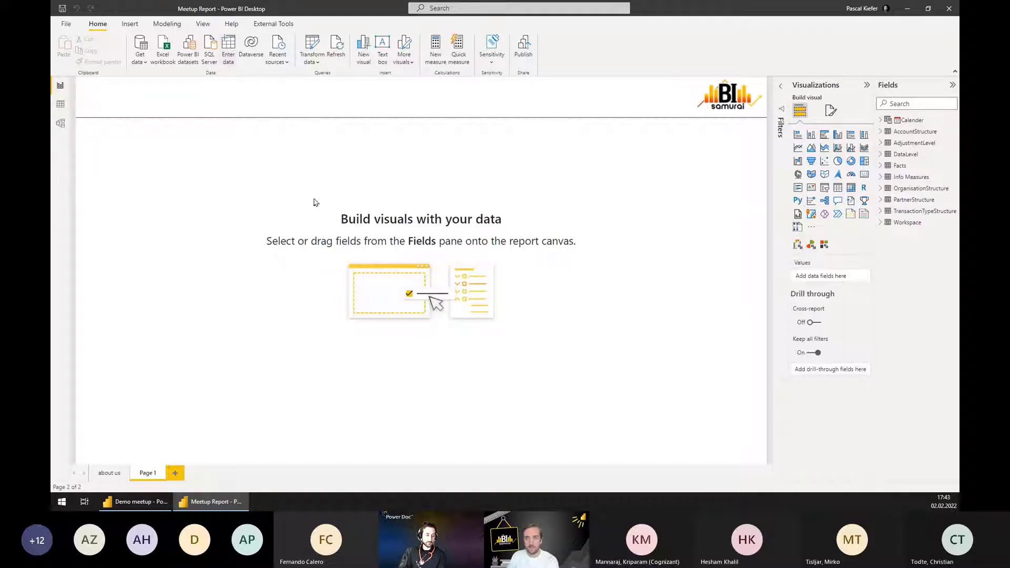
pyautogui.doubleClick(340, 367)
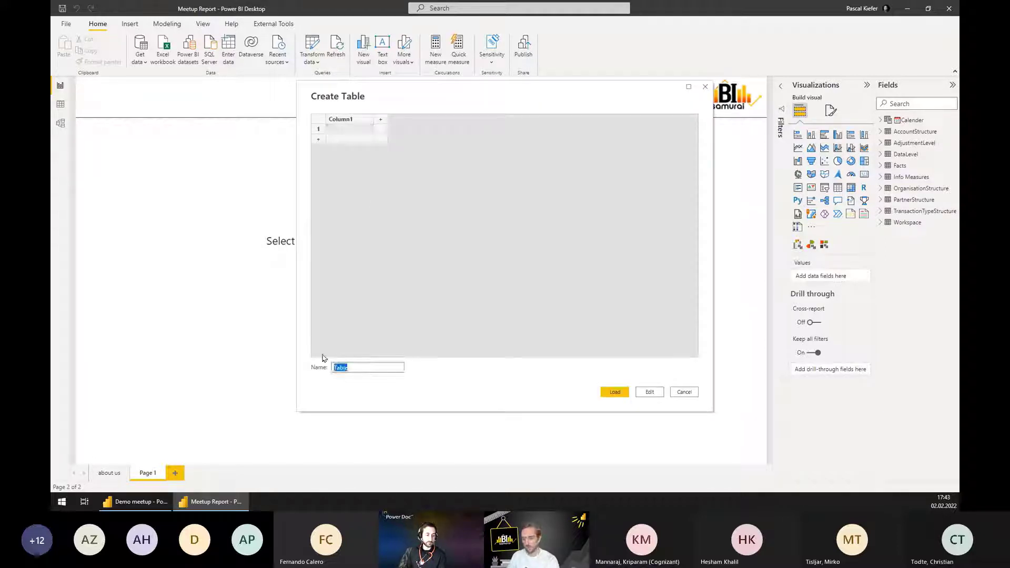
pyautogui.write('Key Meas')
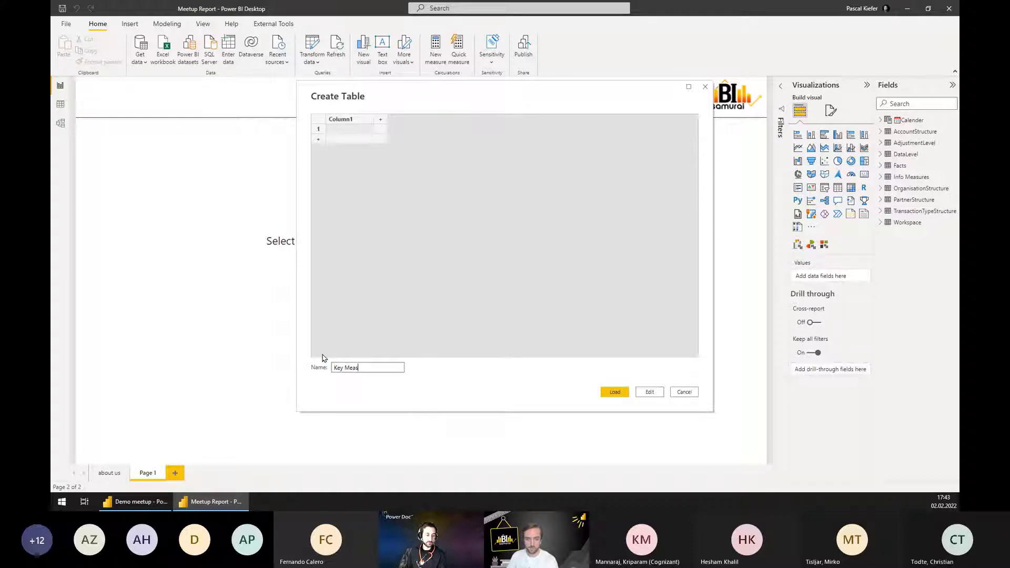
pyautogui.write('ures')
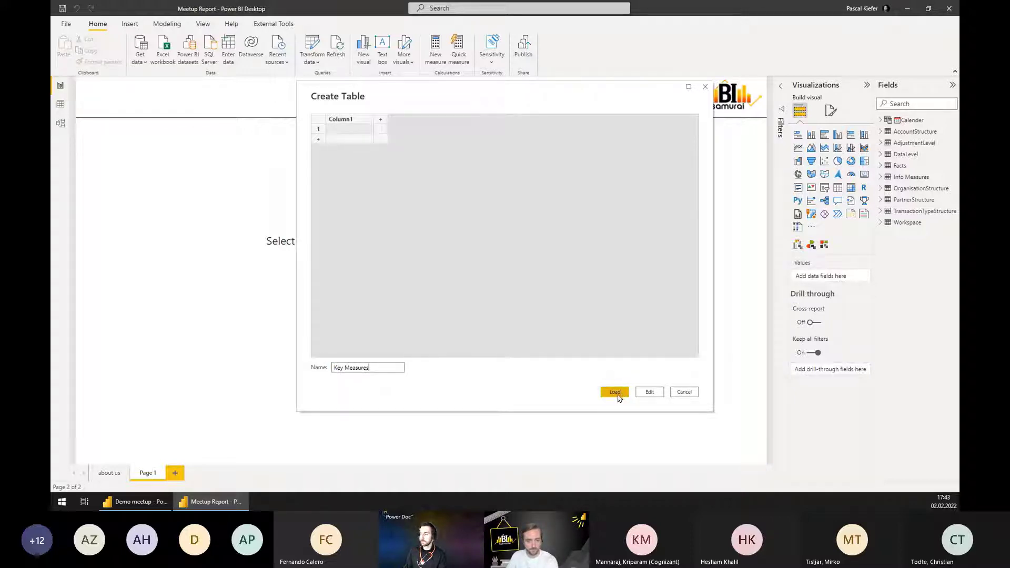
pyautogui.click(617, 393)
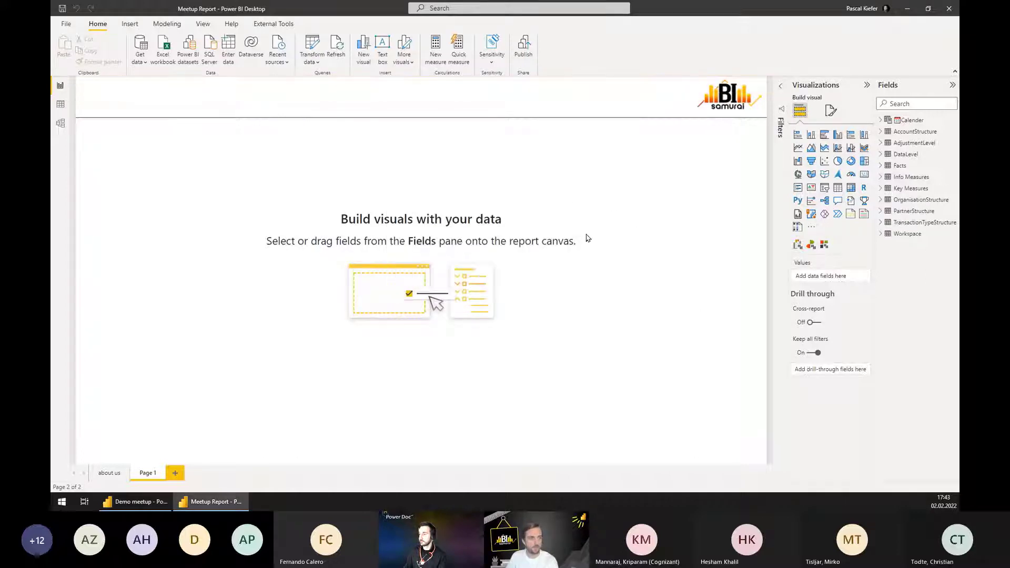
# Start a new measure named Actuals in the Key Measures table, leaving its expression for a second line.
pyautogui.click(880, 189)
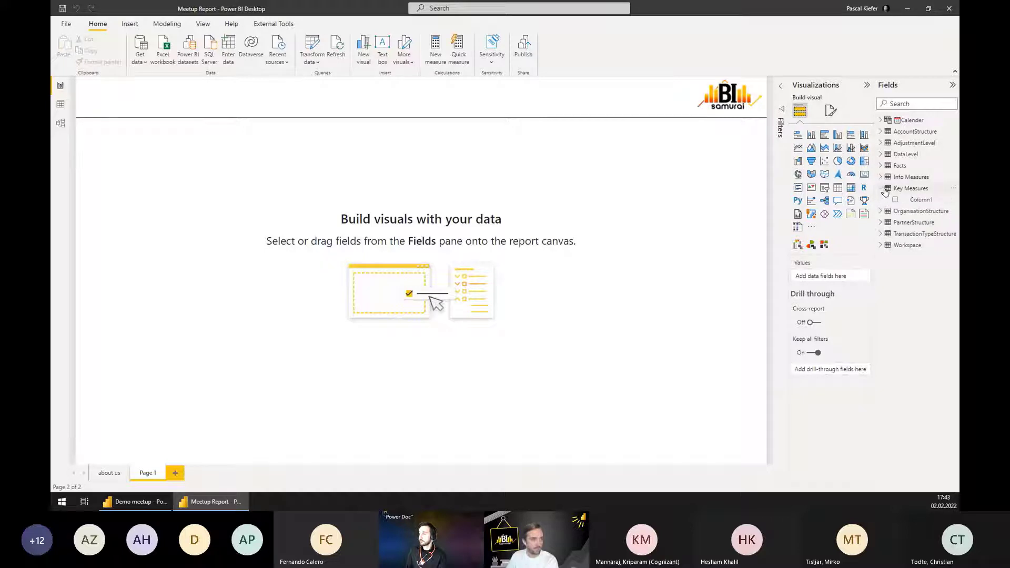
pyautogui.rightClick(913, 190)
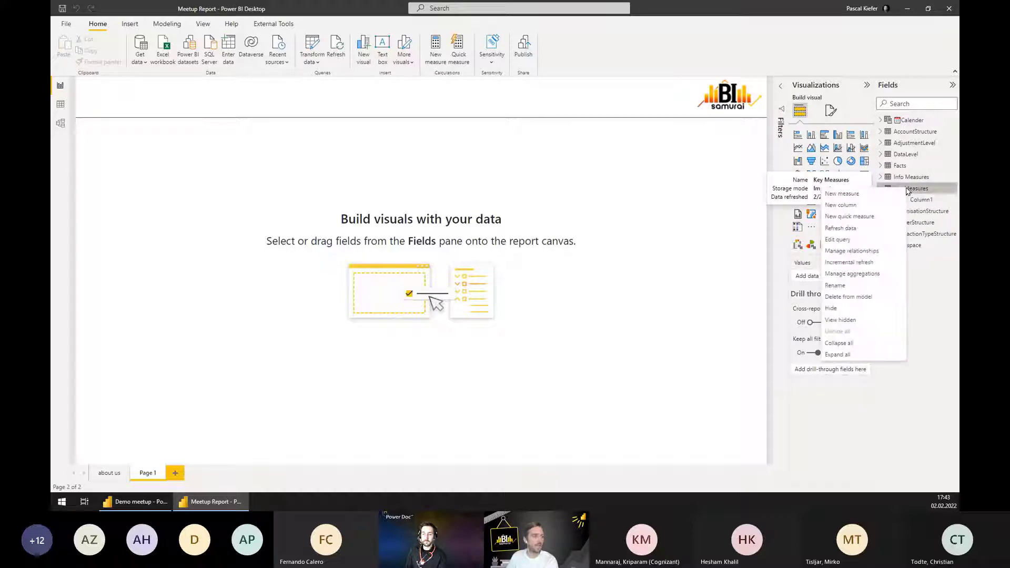
pyautogui.click(841, 193)
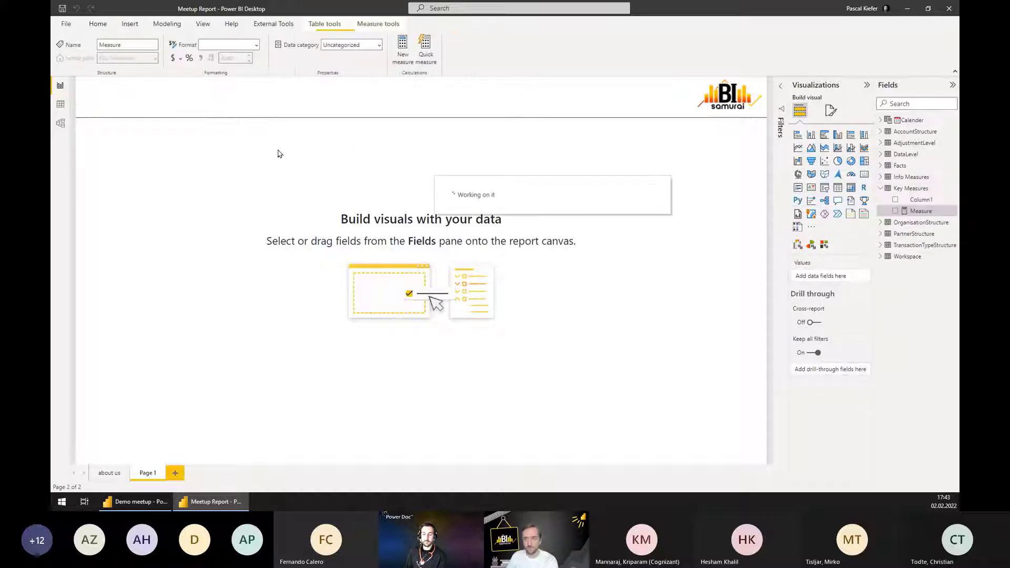
pyautogui.write('Re')
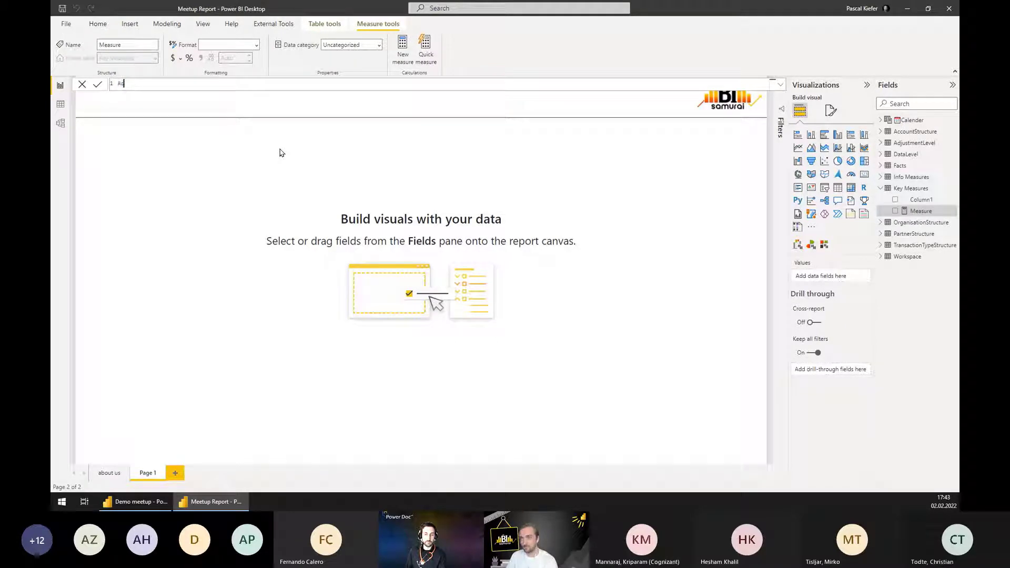
pyautogui.write('tuals =')
pyautogui.hotkey('shift', 'Return')
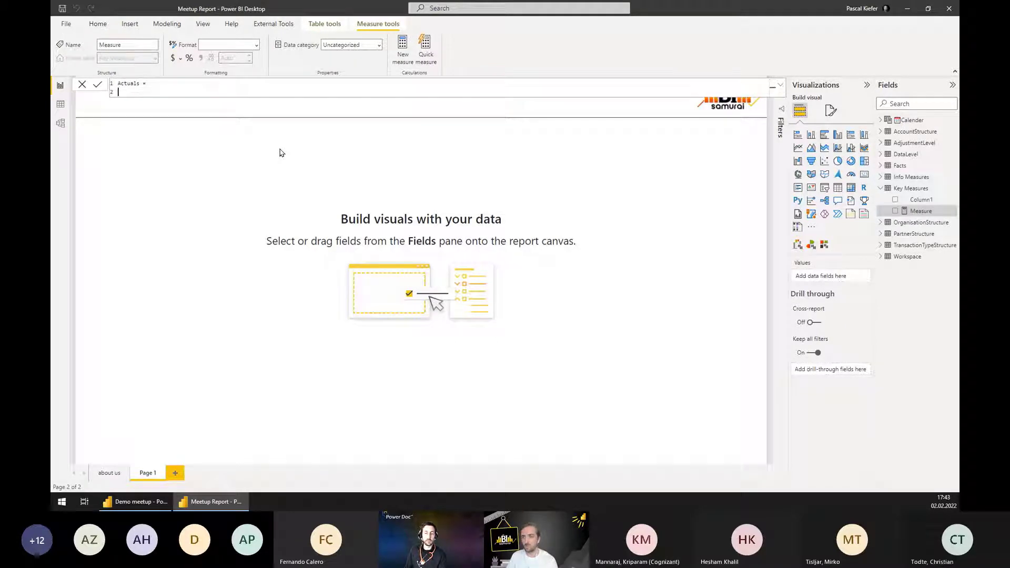
# Begin the Actuals expression with CALCULATE over SUM(DataLevel[DataLevelID]), and open a new line for its filter.
pyautogui.write('CALCULATE(')
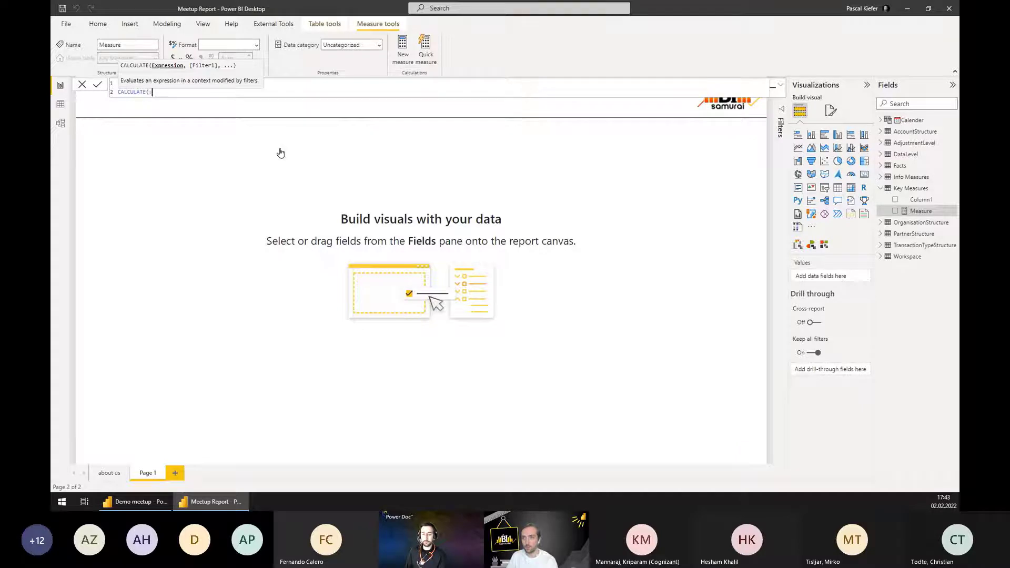
pyautogui.write('SUM(da')
pyautogui.write('t')
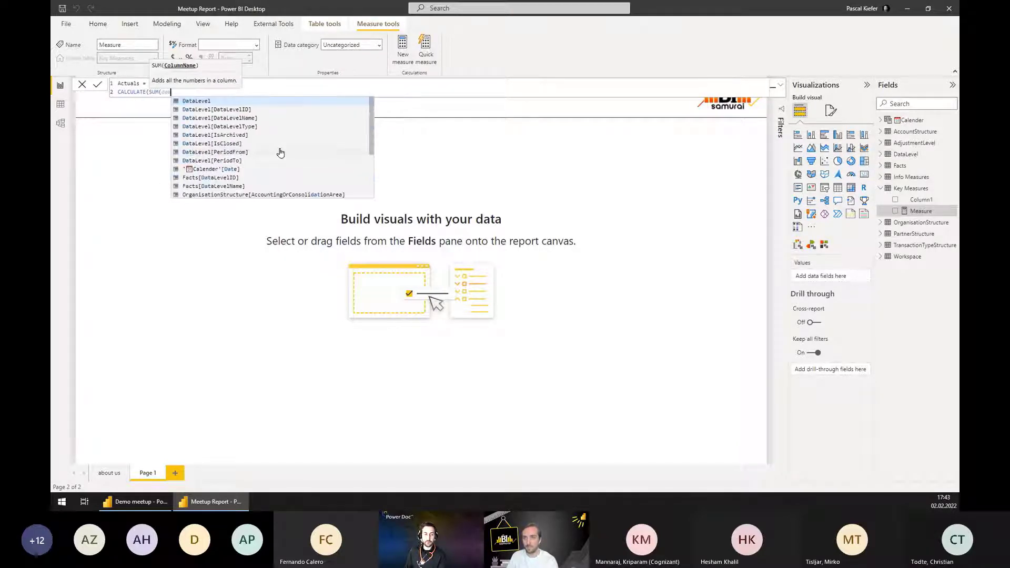
pyautogui.press('Down')
pyautogui.press('Tab')
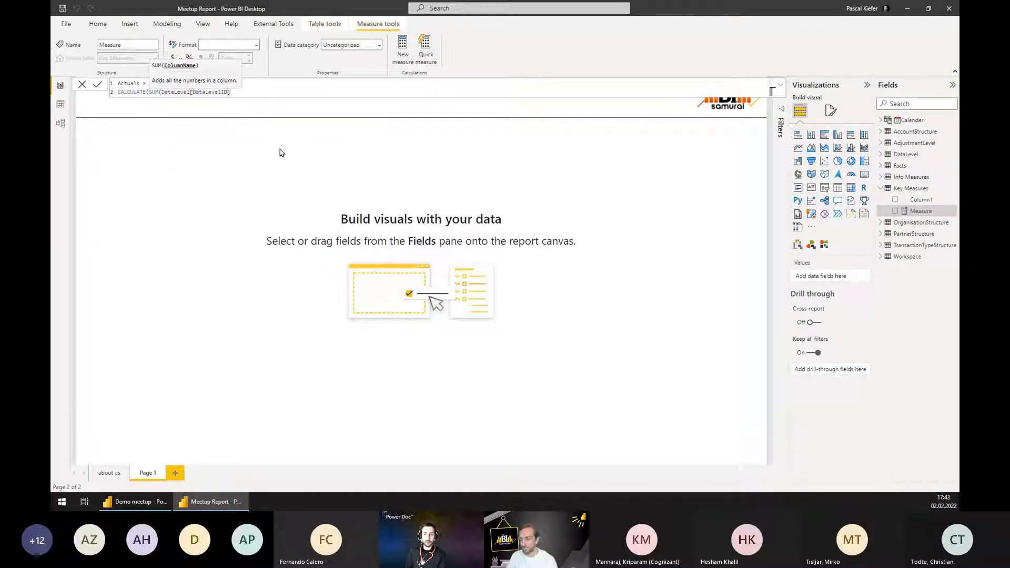
pyautogui.write('),')
pyautogui.hotkey('shift', 'Return')
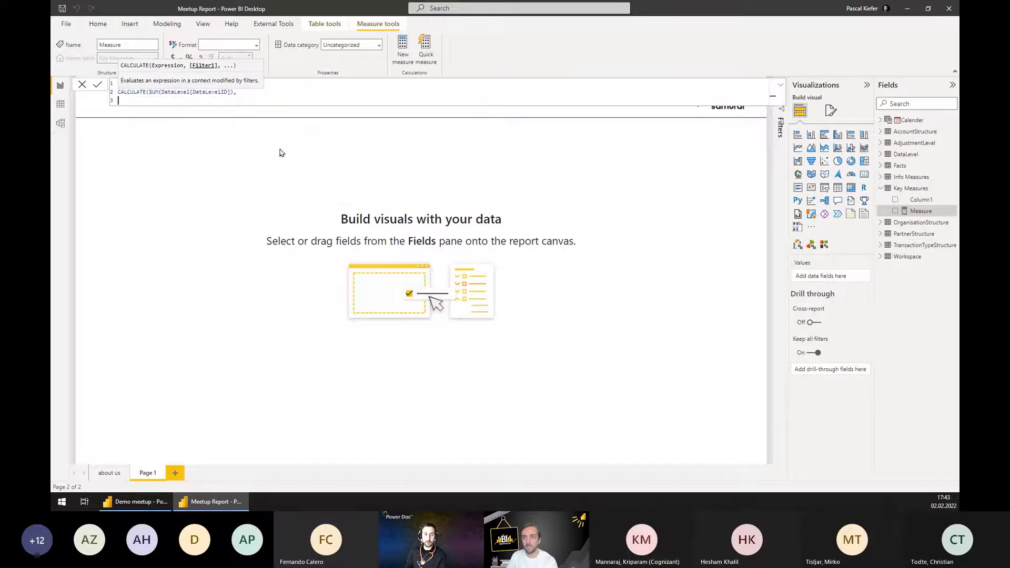
# Add a KEEPFILTERS condition to the Actuals formula requiring DataLevel[DataLevelID] = 1201.
pyautogui.write('keep')
pyautogui.press('Tab')
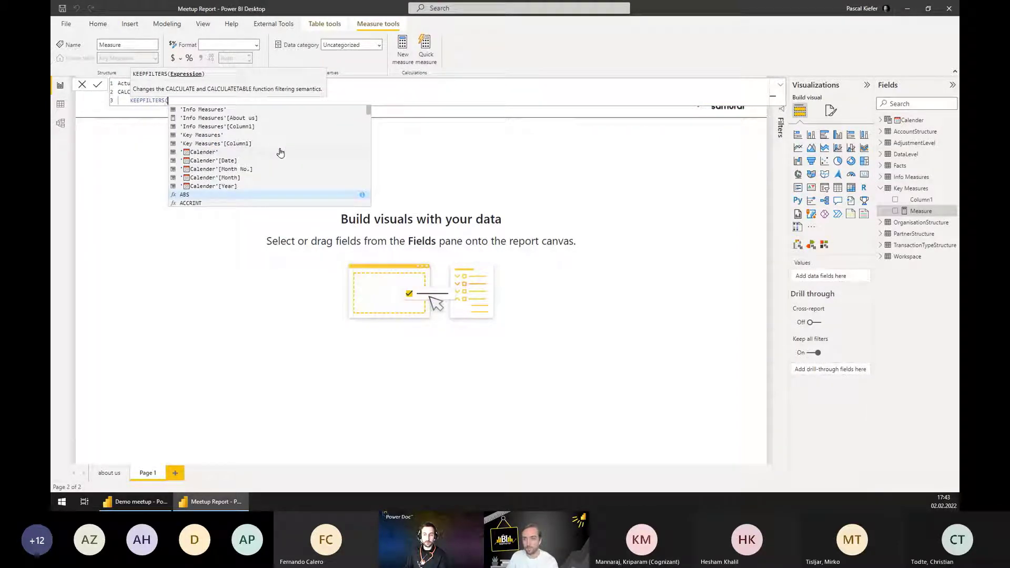
pyautogui.write('date')
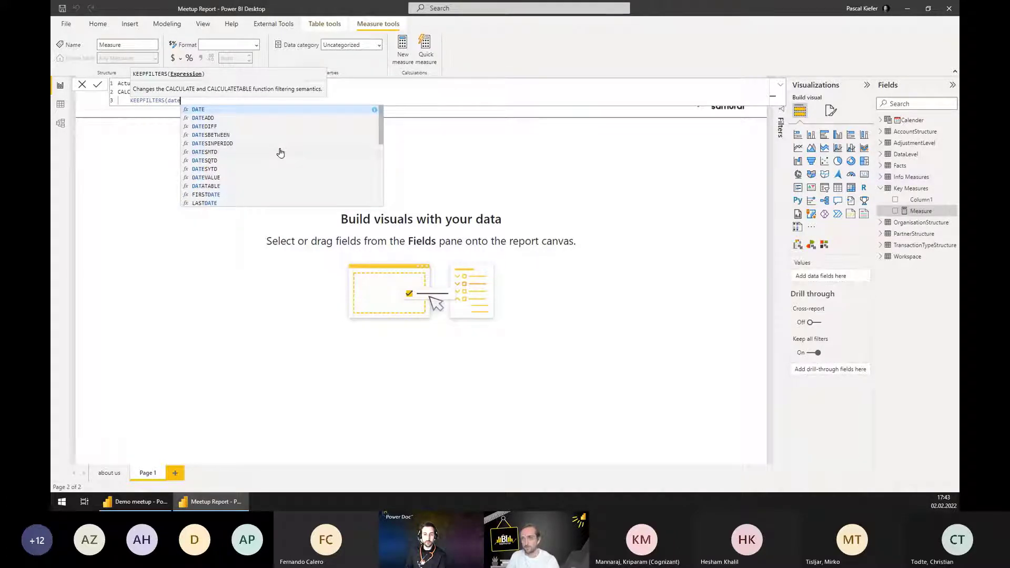
pyautogui.press('BackSpace')
pyautogui.press('BackSpace')
pyautogui.press('BackSpace')
pyautogui.press('BackSpace')
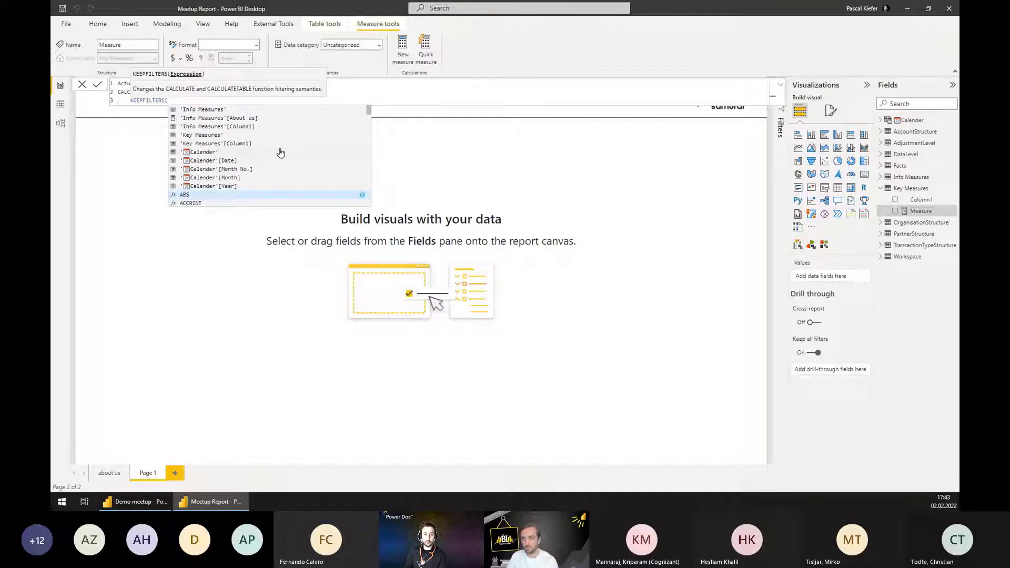
pyautogui.write('le')
pyautogui.press('BackSpace')
pyautogui.press('BackSpace')
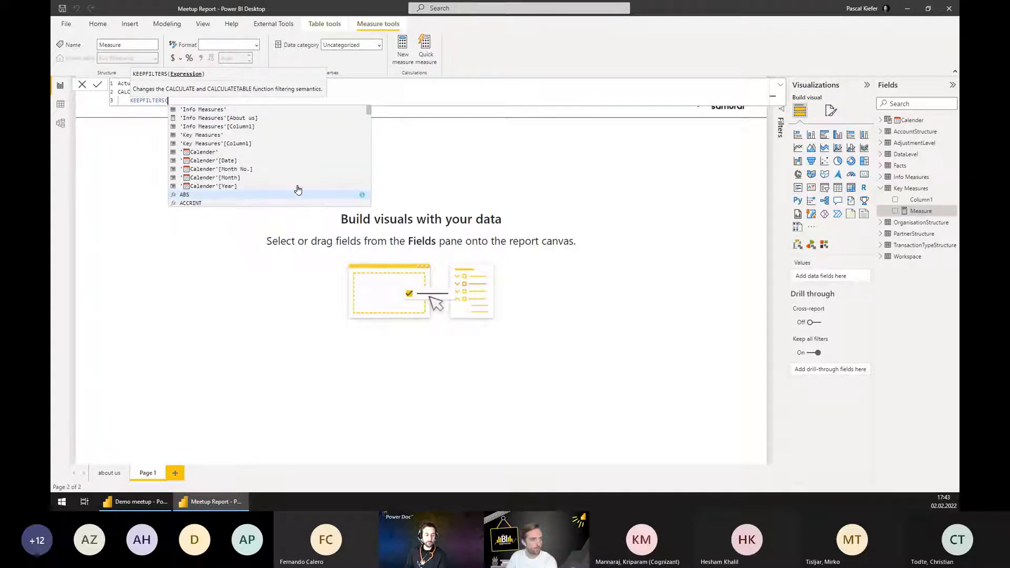
pyautogui.write('datal')
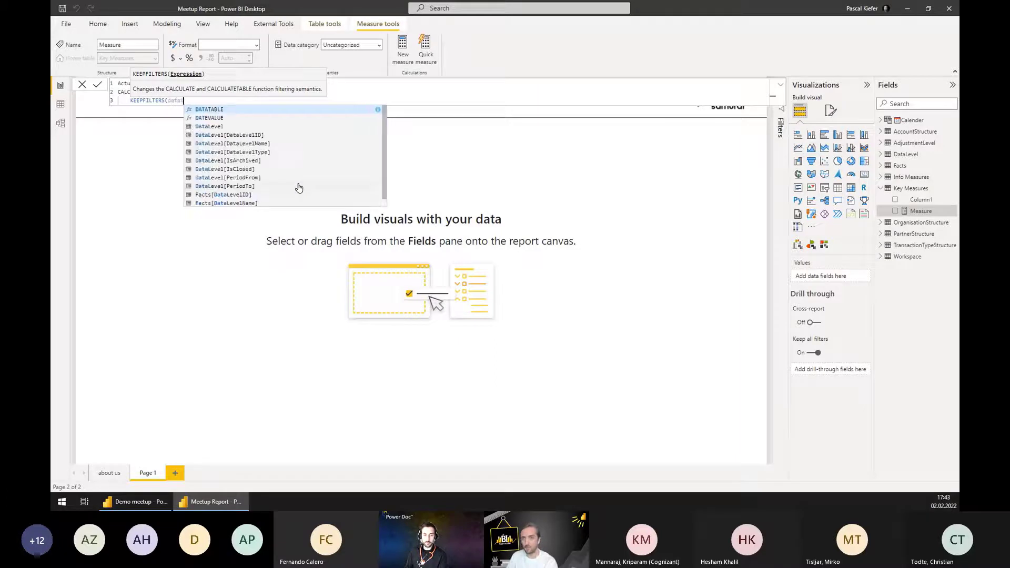
pyautogui.press('Down')
pyautogui.press('Down')
pyautogui.press('Down')
pyautogui.press('Tab')
pyautogui.write('= ')
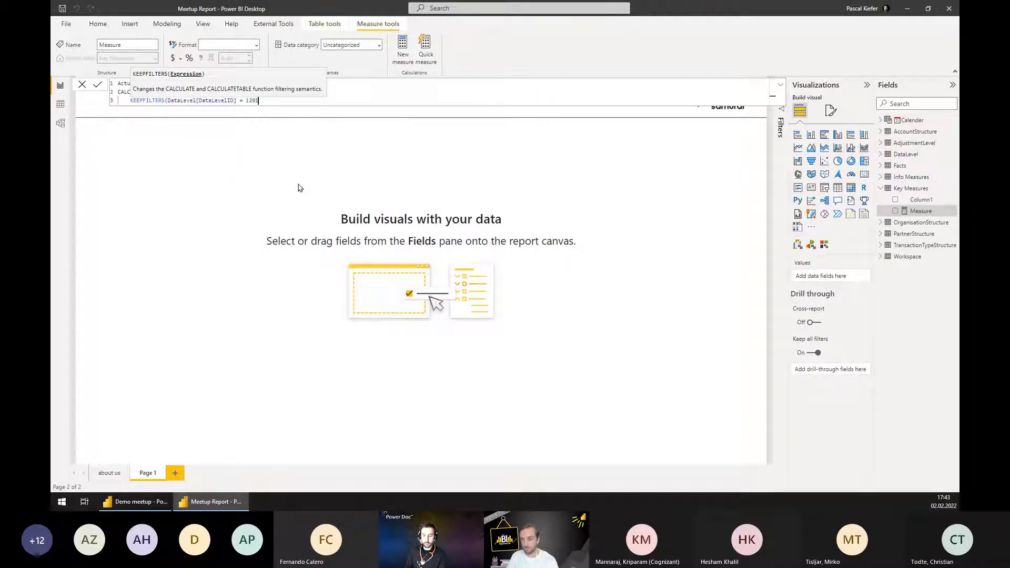
pyautogui.write('1201)')
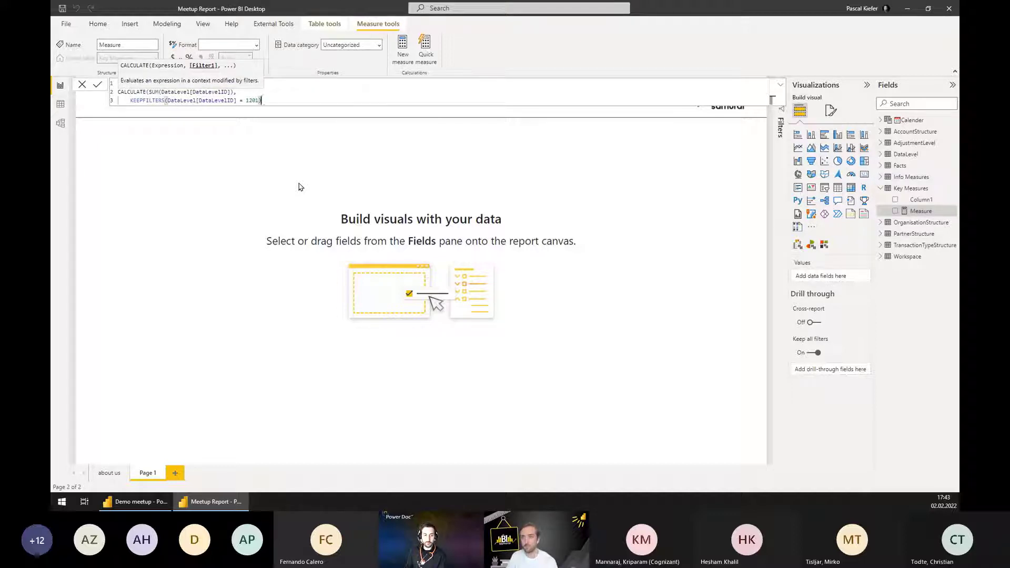
# Replace the summed column in the Actuals formula with Facts[Value], and commit the measure.
pyautogui.click(163, 92)
pyautogui.moveTo(162, 92); pyautogui.dragTo(230, 92)
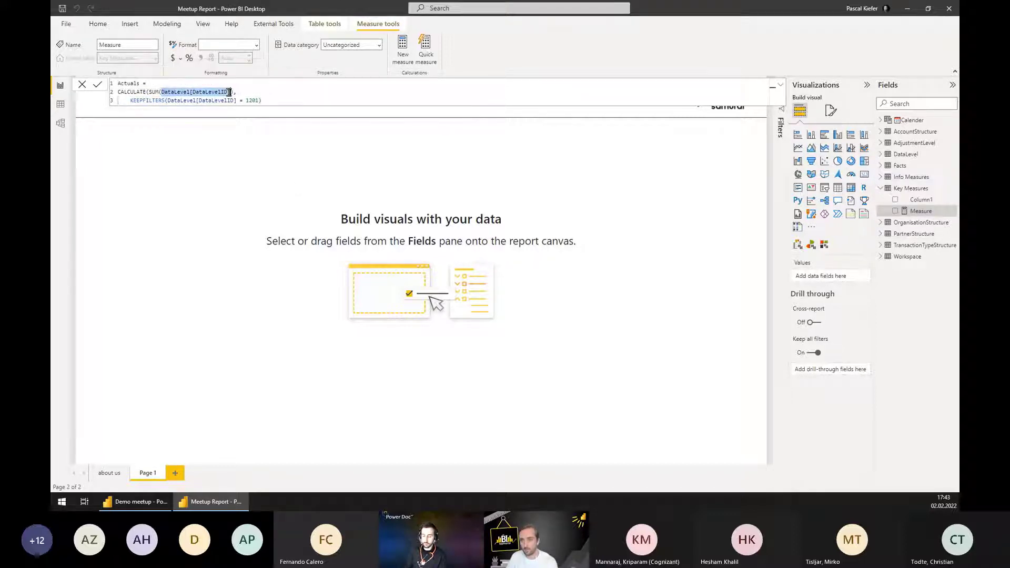
pyautogui.write('Facts[Value]')
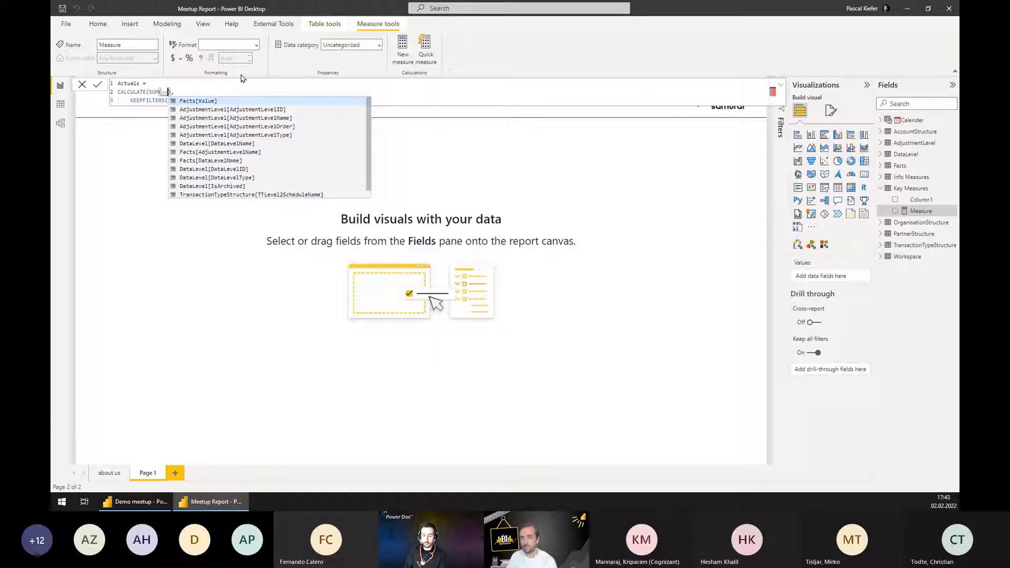
pyautogui.press('Return')
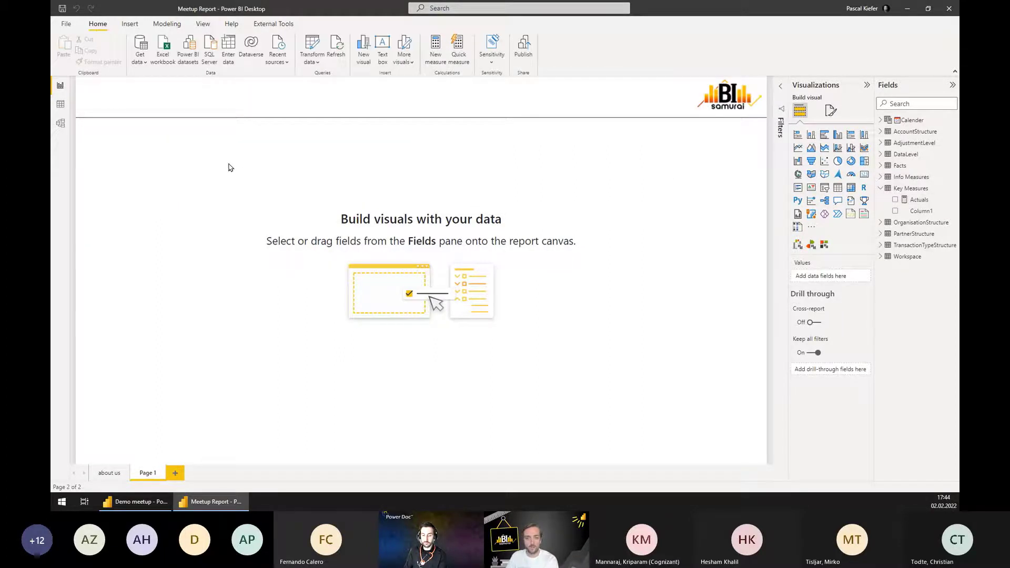
# Start another measure named PY in the Key Measures table, leaving its expression for a second line.
pyautogui.rightClick(920, 200)
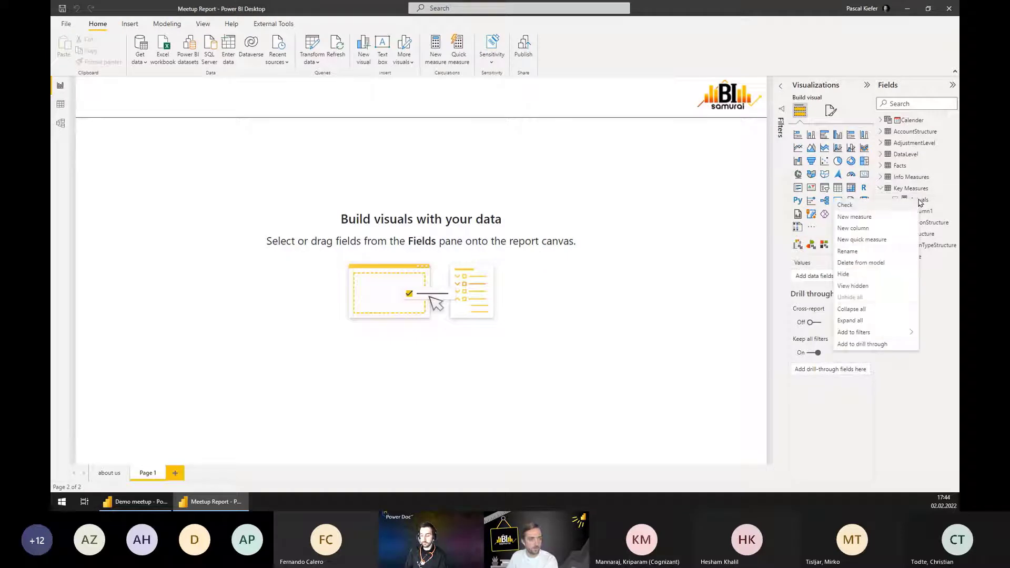
pyautogui.click(854, 217)
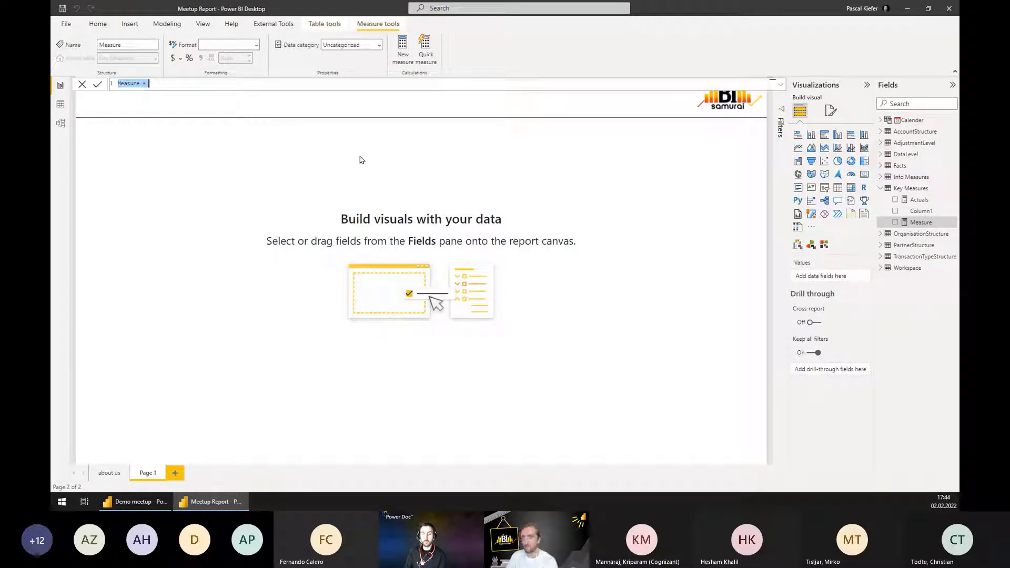
pyautogui.write('Calculate')
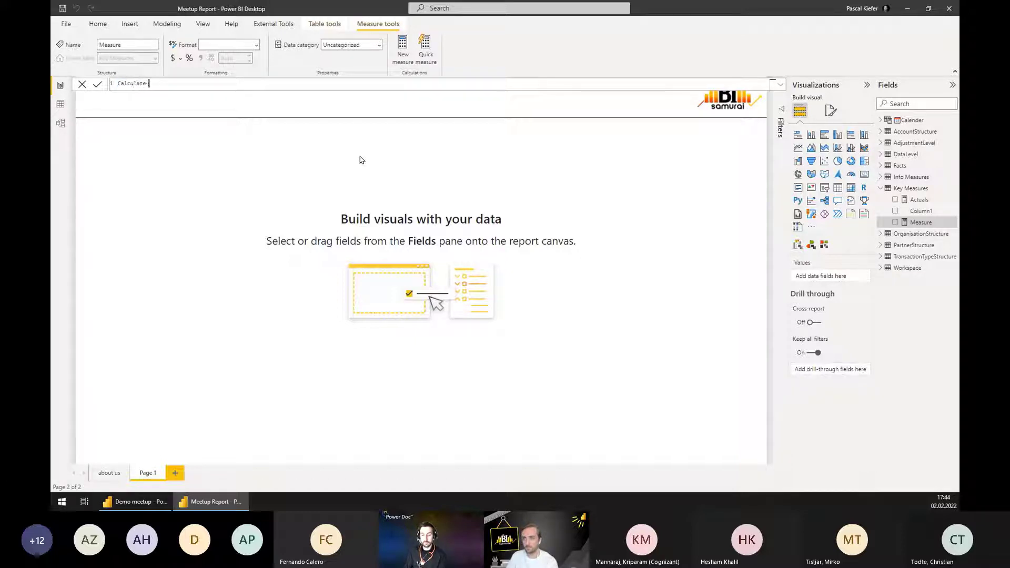
pyautogui.hotkey('ctrl', 'a')
pyautogui.press('BackSpace')
pyautogui.write('PY')
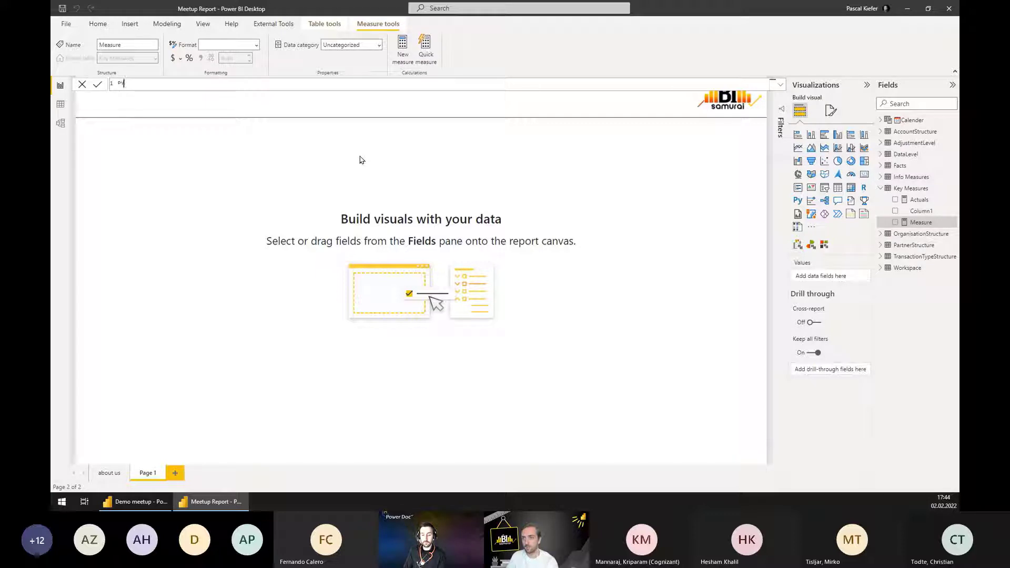
pyautogui.write(' =')
pyautogui.hotkey('shift', 'Return')
# Begin the PY expression with CALCULATE on the 'Key Measures'[Actuals] measure.
pyautogui.write('CALCULATE(')
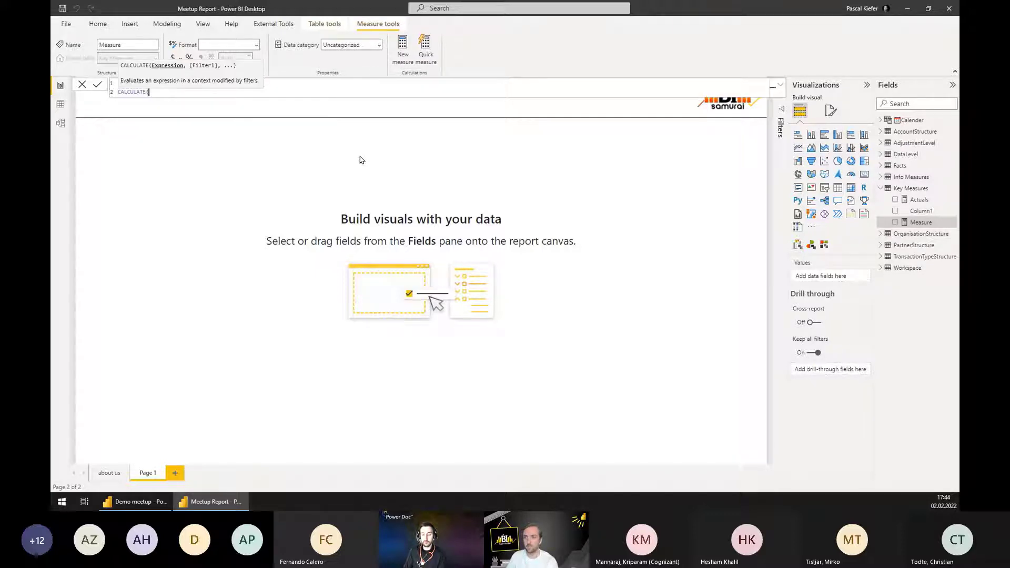
pyautogui.write('ac')
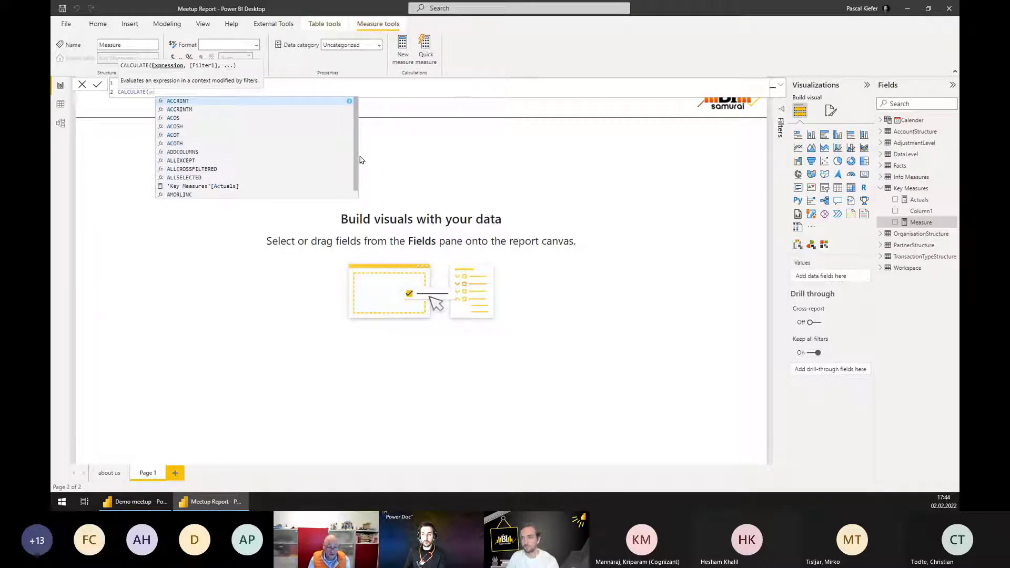
pyautogui.press('Down')
pyautogui.press('Down')
pyautogui.press('Down')
pyautogui.press('Down')
pyautogui.press('Down')
pyautogui.press('Down')
pyautogui.press('Down')
pyautogui.press('Tab')
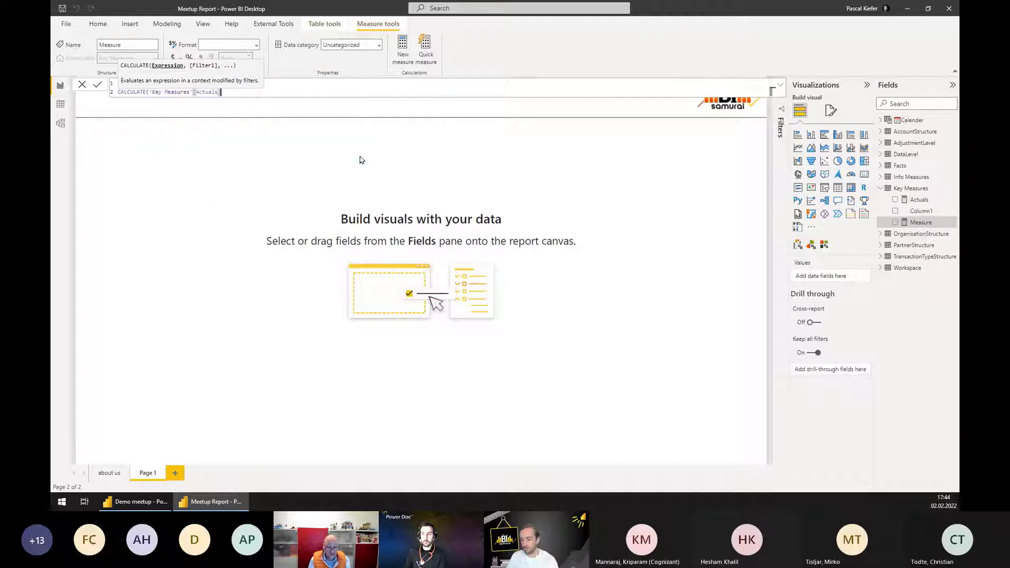
# Add a DATEADD filter to PY that shifts the Calender table's Date by -1 YEAR, and commit the measure.
pyautogui.write(',')
pyautogui.hotkey('shift', 'Return')
pyautogui.write('date')
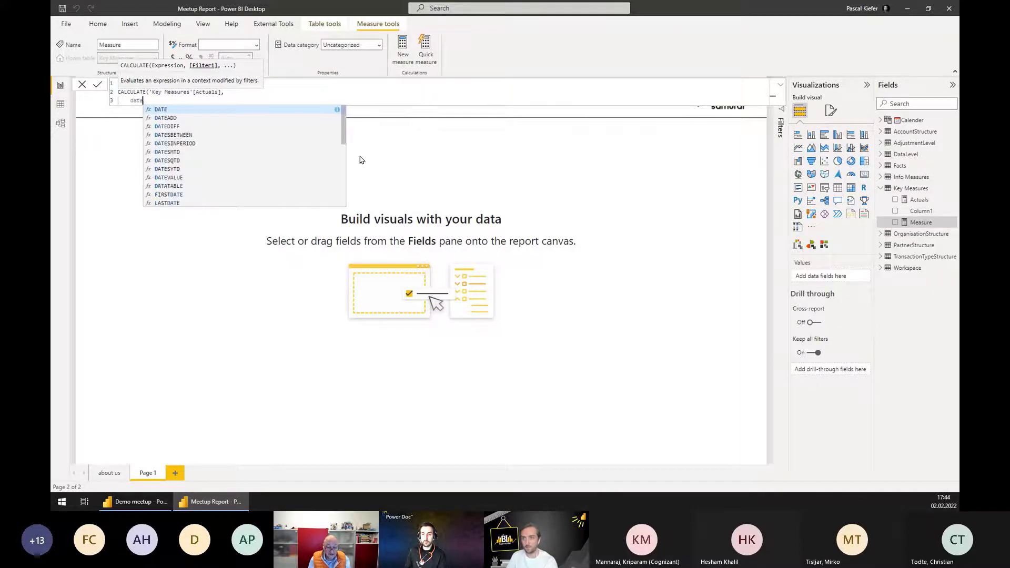
pyautogui.press('Down')
pyautogui.press('Tab')
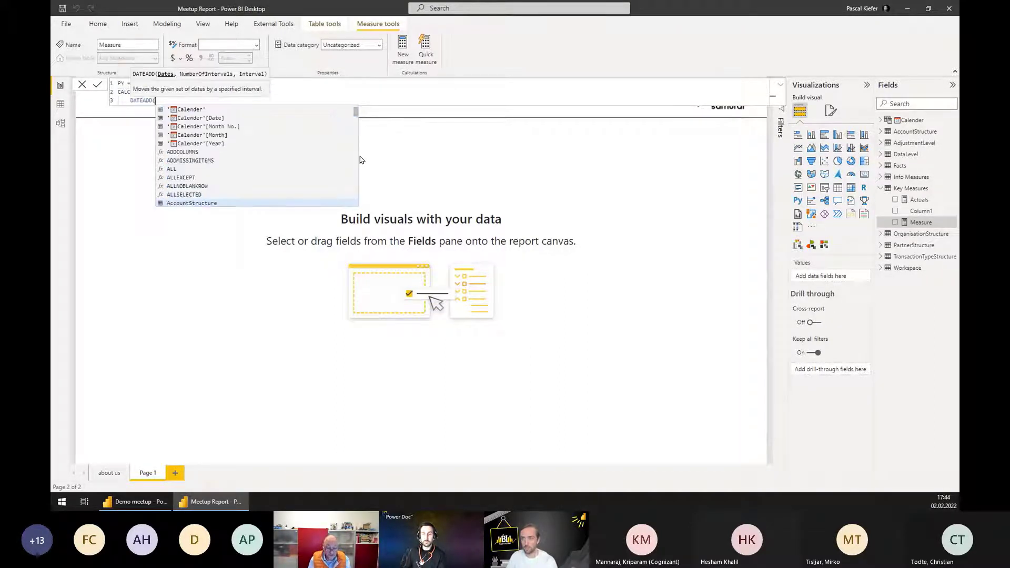
pyautogui.press('Up')
pyautogui.press('Up')
pyautogui.press('Up')
pyautogui.press('Up')
pyautogui.press('Up')
pyautogui.press('Up')
pyautogui.press('Up')
pyautogui.press('Up')
pyautogui.press('Up')
pyautogui.press('Up')
pyautogui.press('Tab')
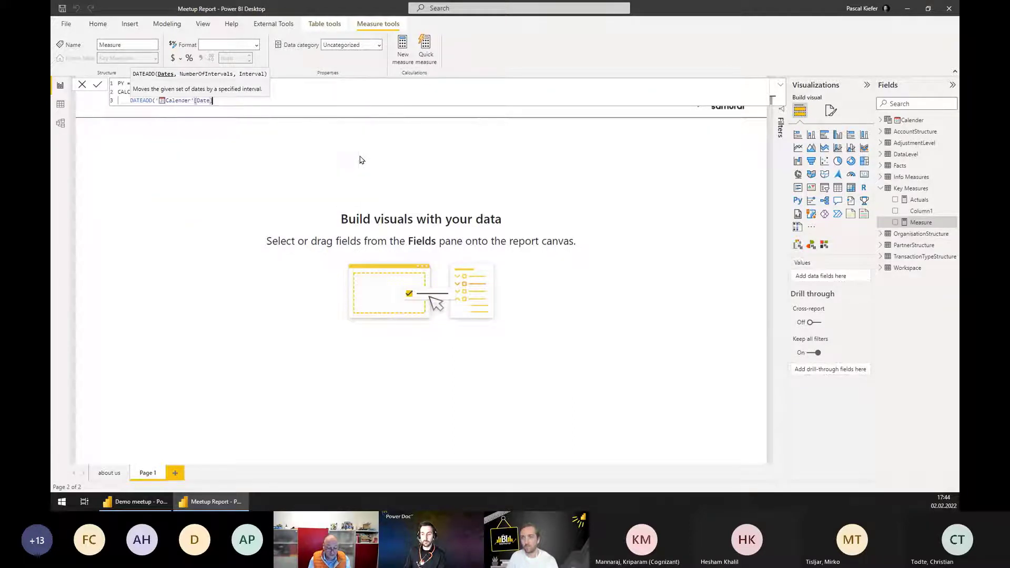
pyautogui.write(',-')
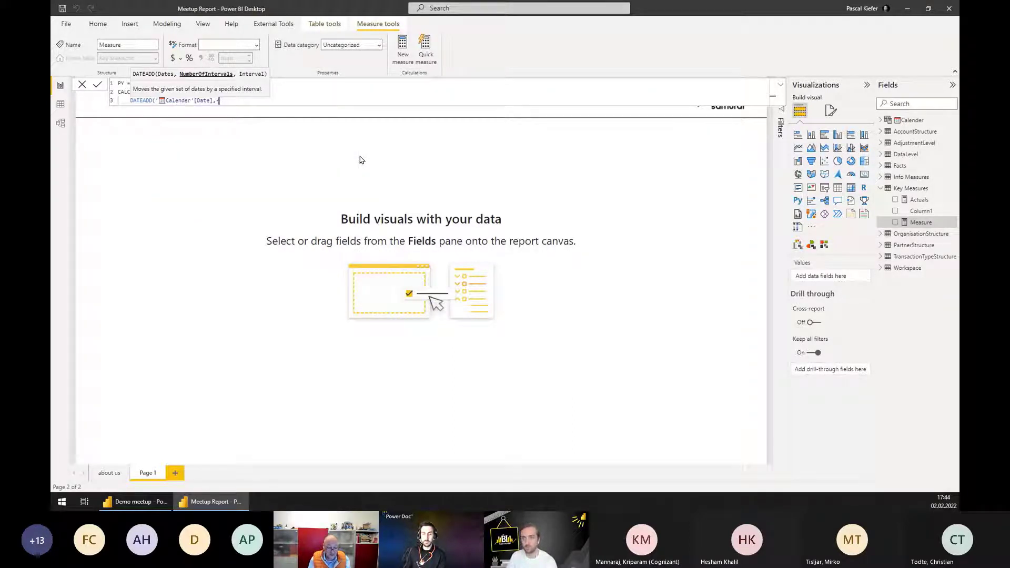
pyautogui.write('1,YEAR))')
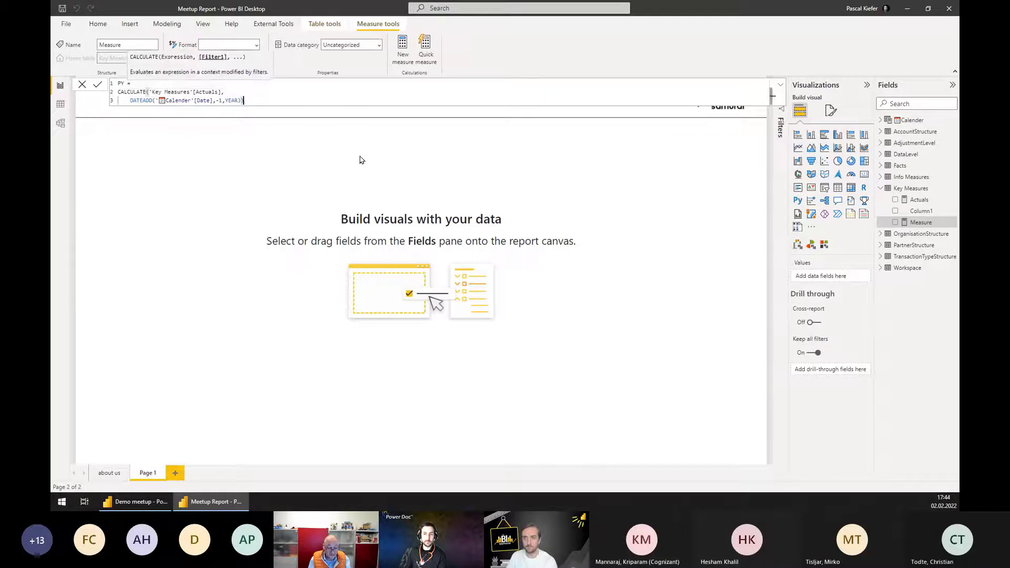
pyautogui.press('Return')
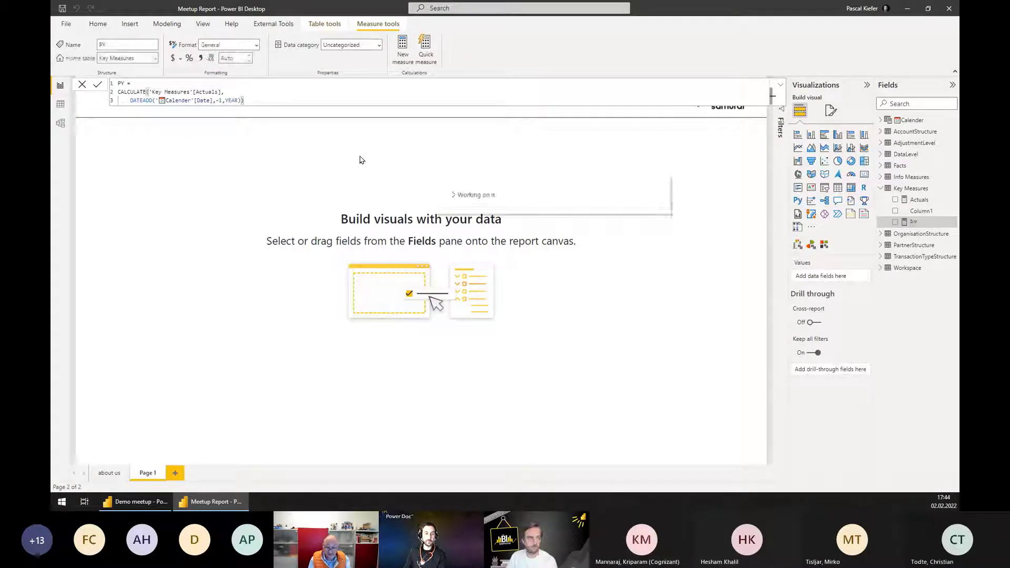
# Hide Column1 in the Key Measures table, and select the table.
pyautogui.rightClick(923, 215)
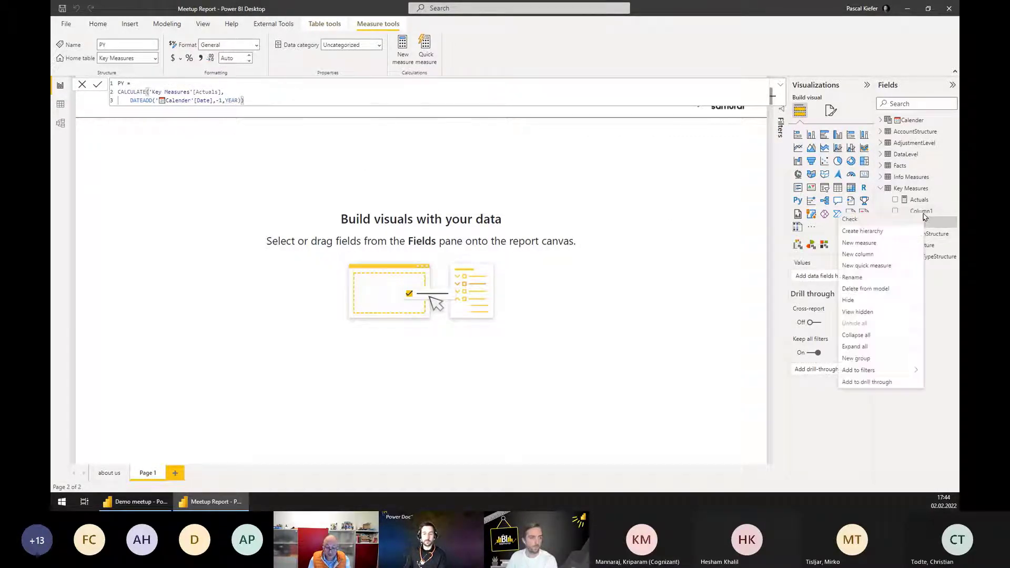
pyautogui.click(857, 300)
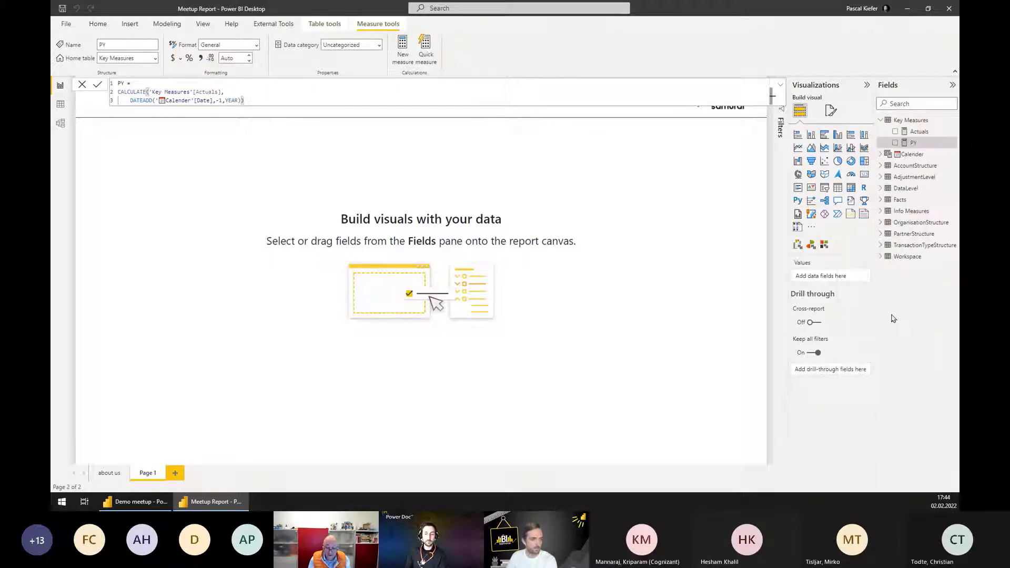
pyautogui.click(900, 120)
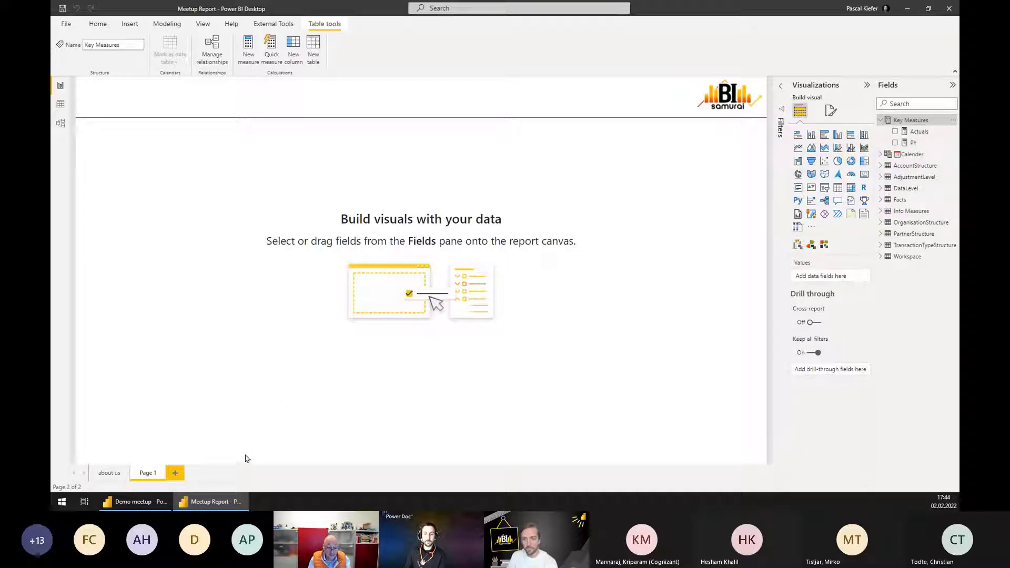
# Switch to the Demo meetup file and examine the ID and Title rows of its DEMO-KPI table.
pyautogui.click(146, 506)
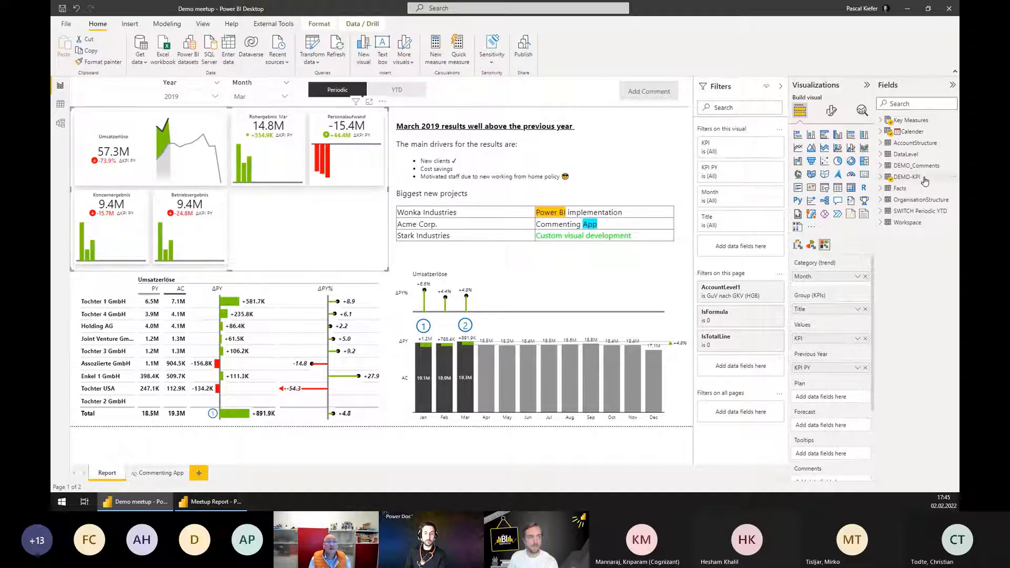
pyautogui.click(61, 104)
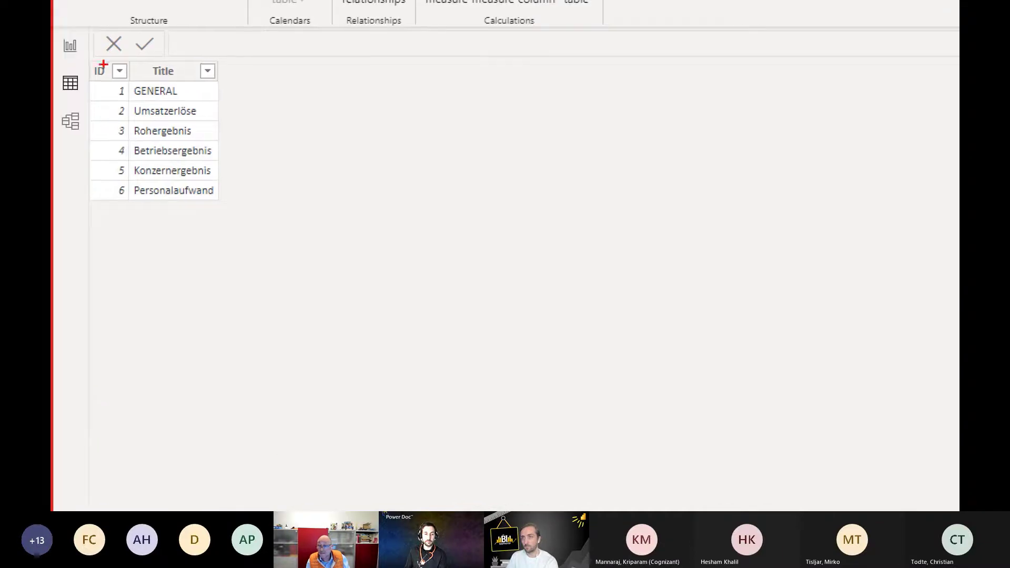
pyautogui.moveTo(88, 100)
pyautogui.mouseDown()
pyautogui.moveTo(237, 202)
pyautogui.moveTo(221, 200)
pyautogui.mouseUp()
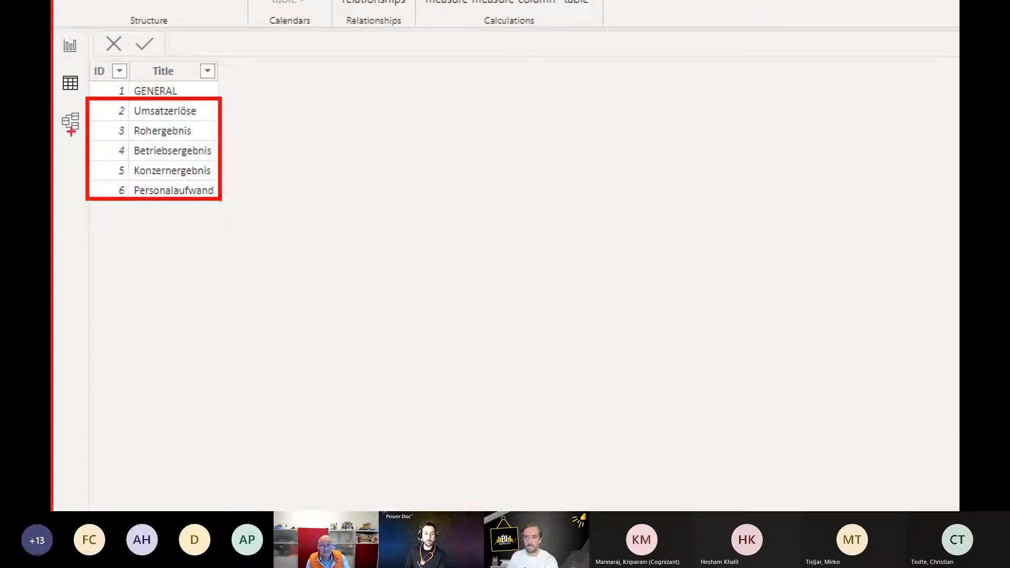
pyautogui.moveTo(93, 78)
pyautogui.mouseDown()
pyautogui.moveTo(234, 95)
pyautogui.moveTo(219, 98)
pyautogui.mouseUp()
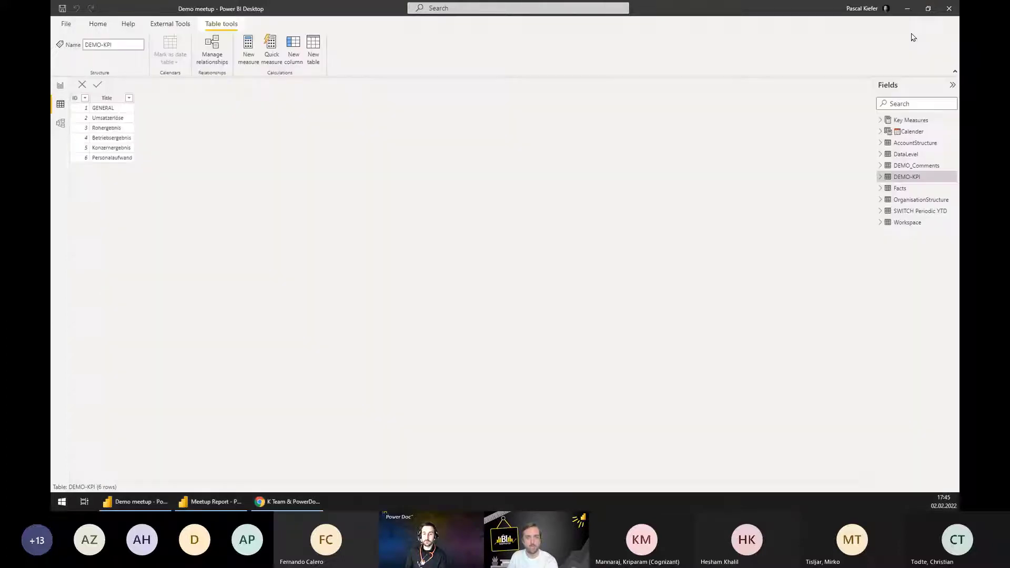
pyautogui.click(929, 29)
pyautogui.click(276, 505)
pyautogui.click(277, 505)
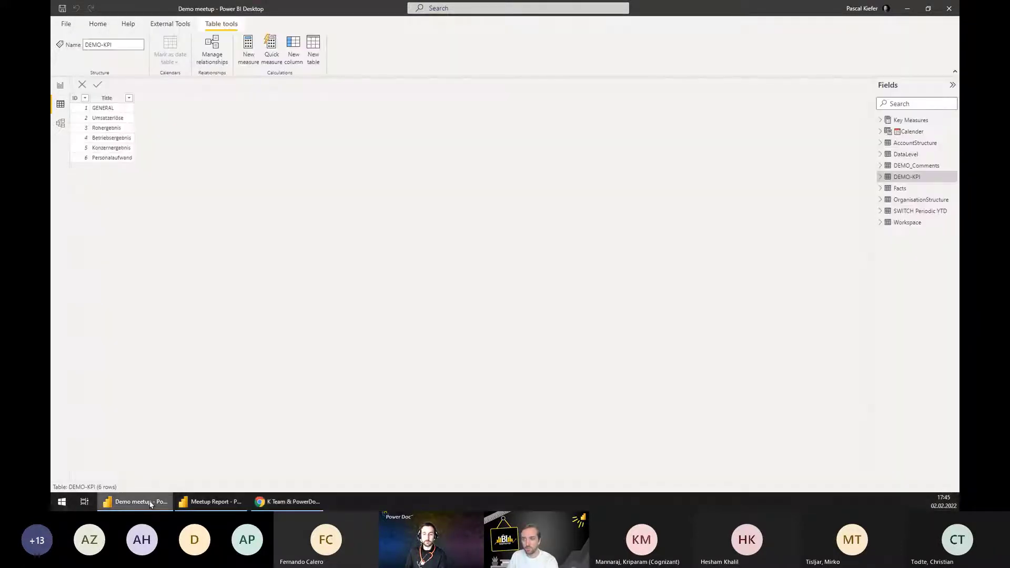
# Return to the Meetup Report file and open the DEMO-KPI list from the recent KTeamFKAdvisory SharePoint source for transformation.
pyautogui.click(213, 502)
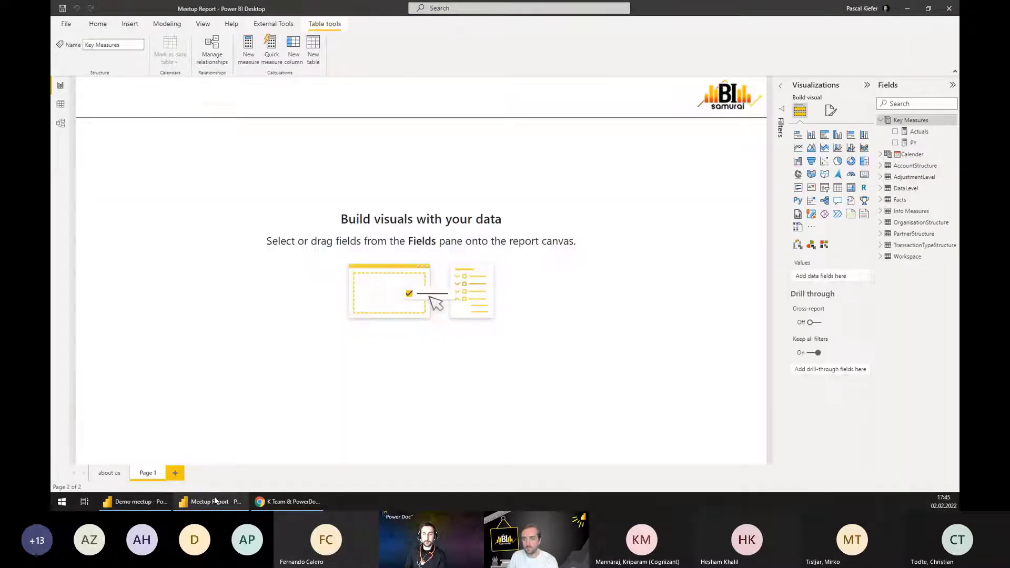
pyautogui.click(248, 207)
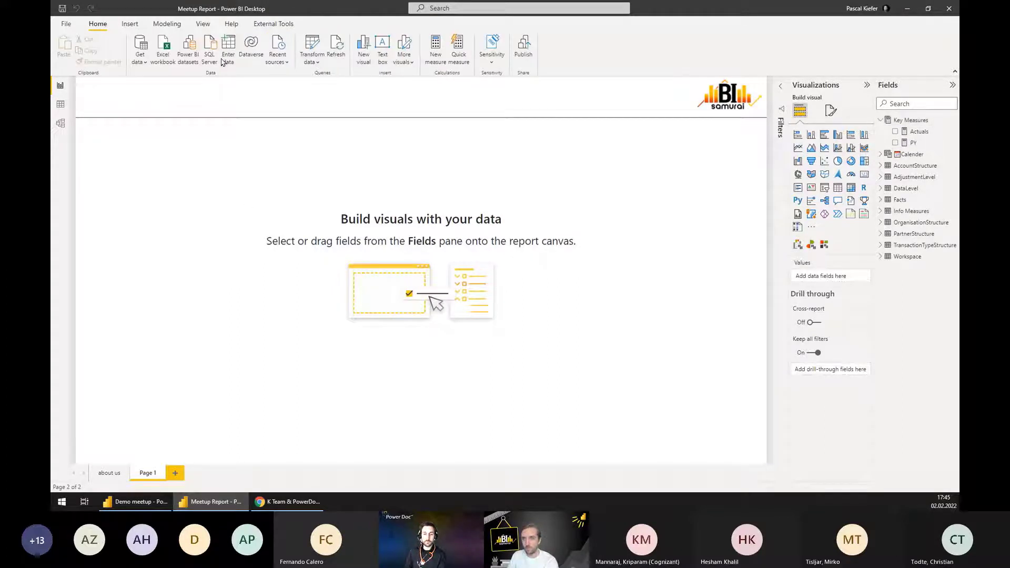
pyautogui.click(283, 64)
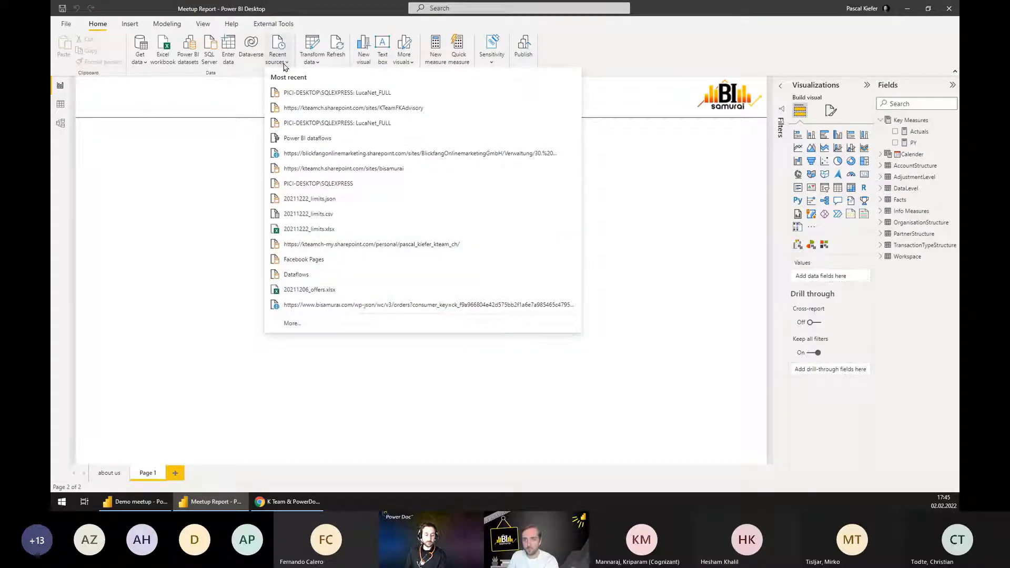
pyautogui.click(331, 107)
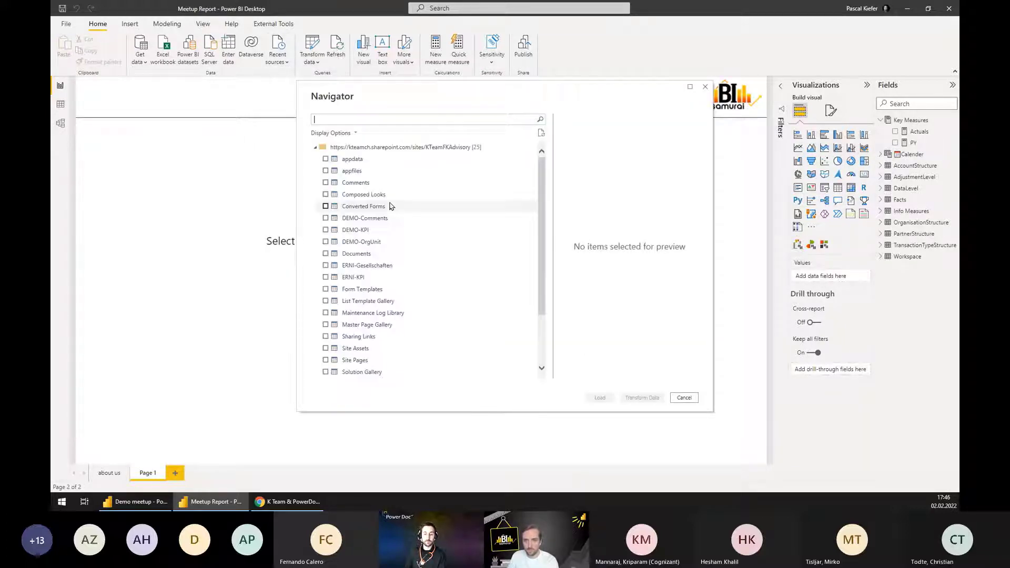
pyautogui.click(326, 233)
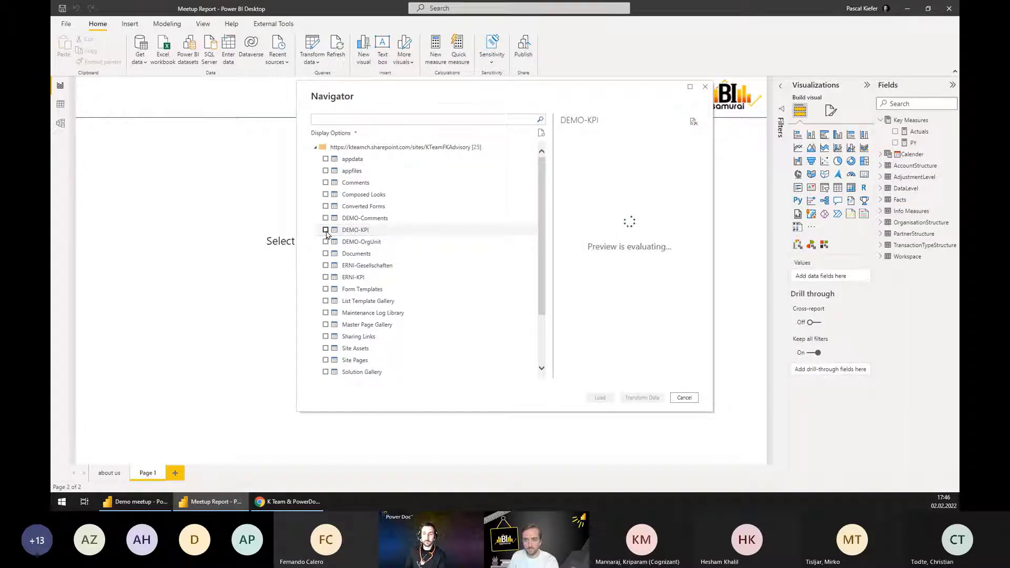
pyautogui.click(642, 400)
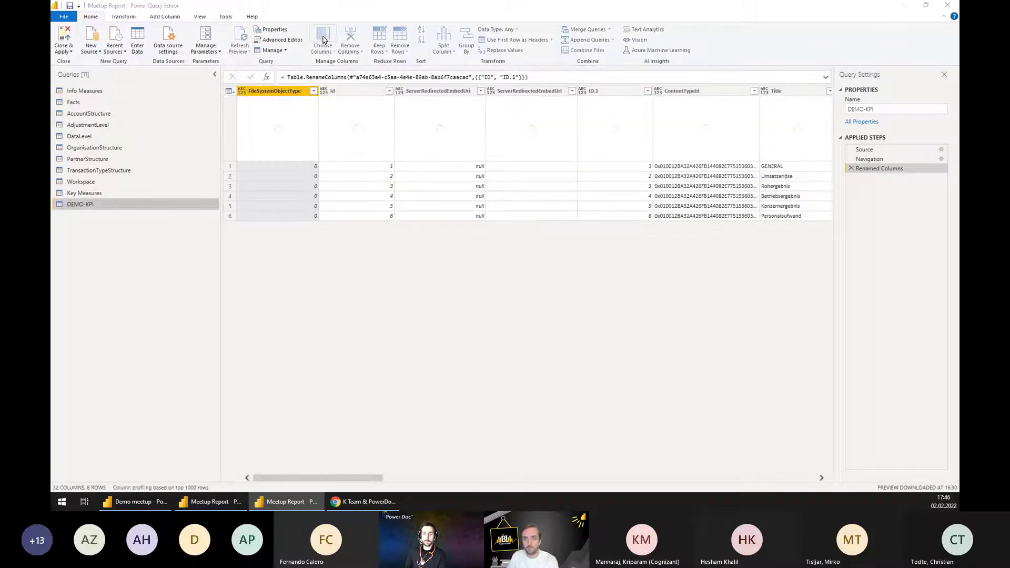
# Keep only the Title and KPI_ID columns in the DEMO-KPI query.
pyautogui.click(458, 161)
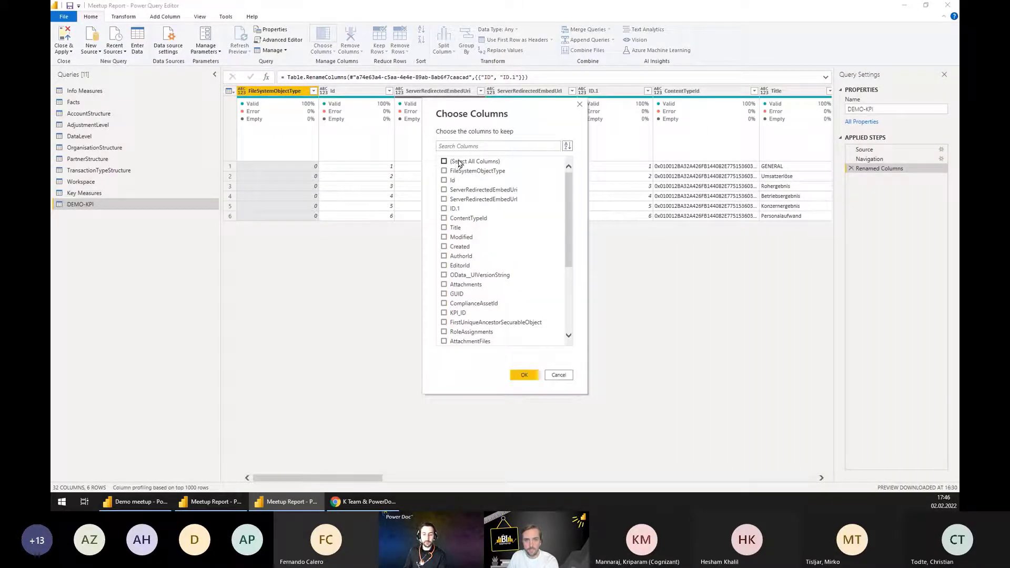
pyautogui.click(454, 314)
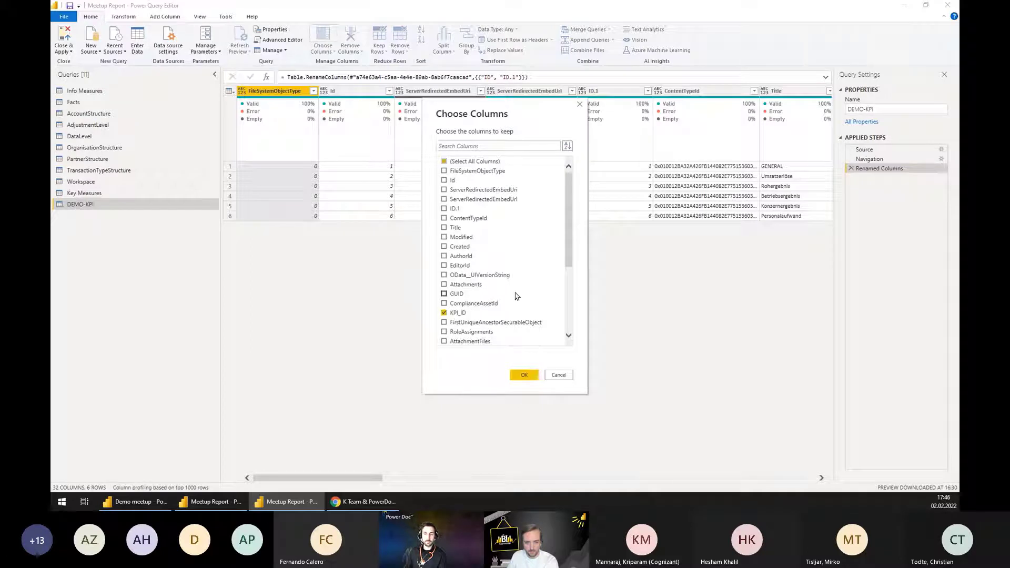
pyautogui.click(457, 228)
pyautogui.click(524, 375)
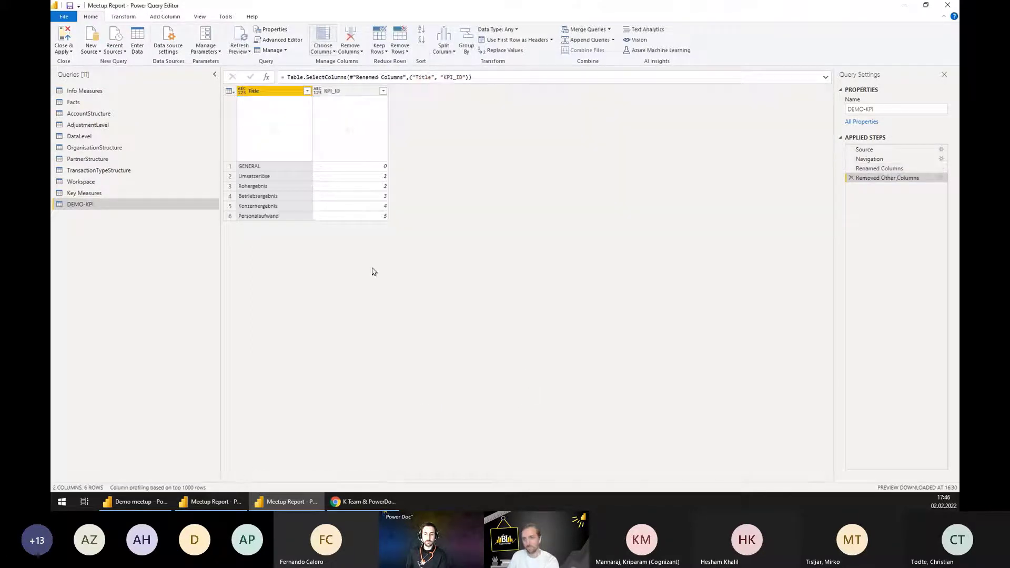
# Set the Title column's data type to Text and KPI_ID to Whole Number.
pyautogui.click(241, 90)
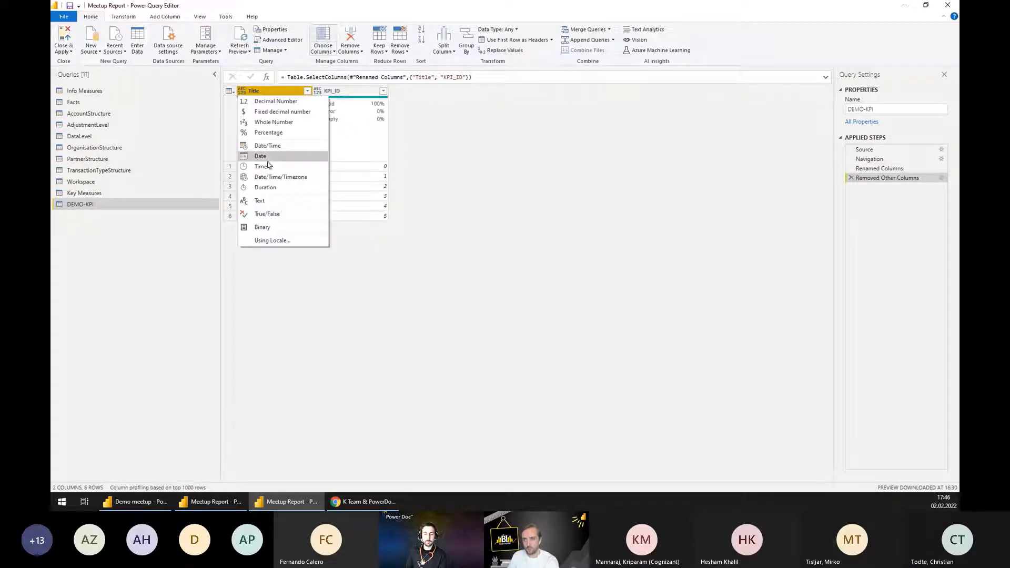
pyautogui.click(271, 200)
pyautogui.click(318, 91)
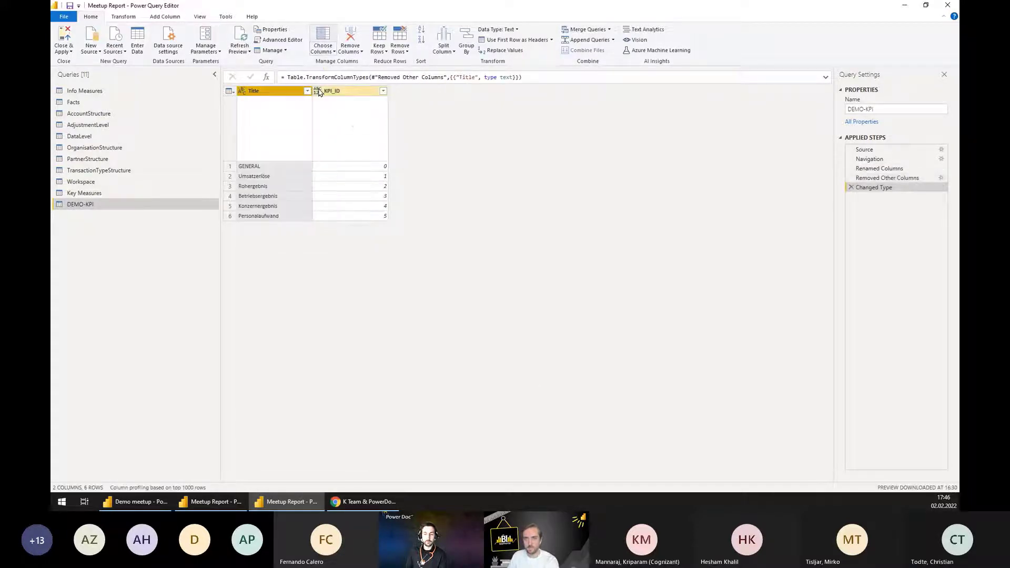
pyautogui.click(349, 122)
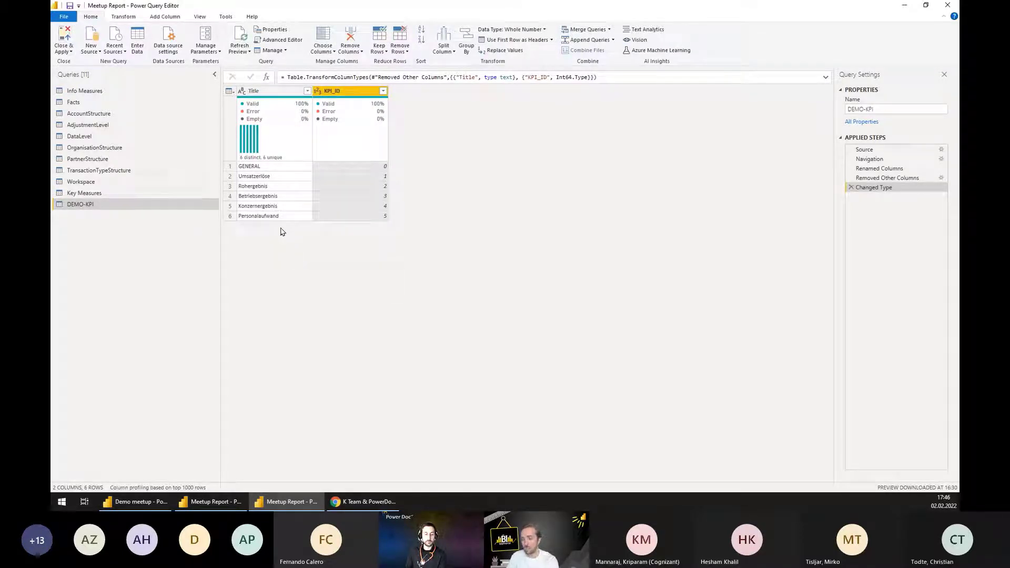
pyautogui.press('ctrl+Print')
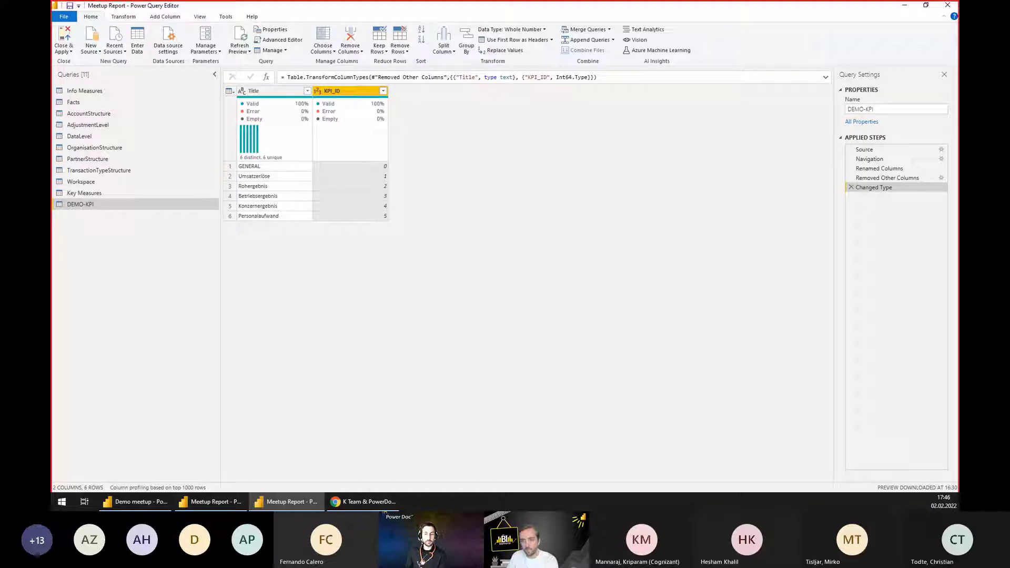
pyautogui.moveTo(222, 171); pyautogui.dragTo(314, 182)
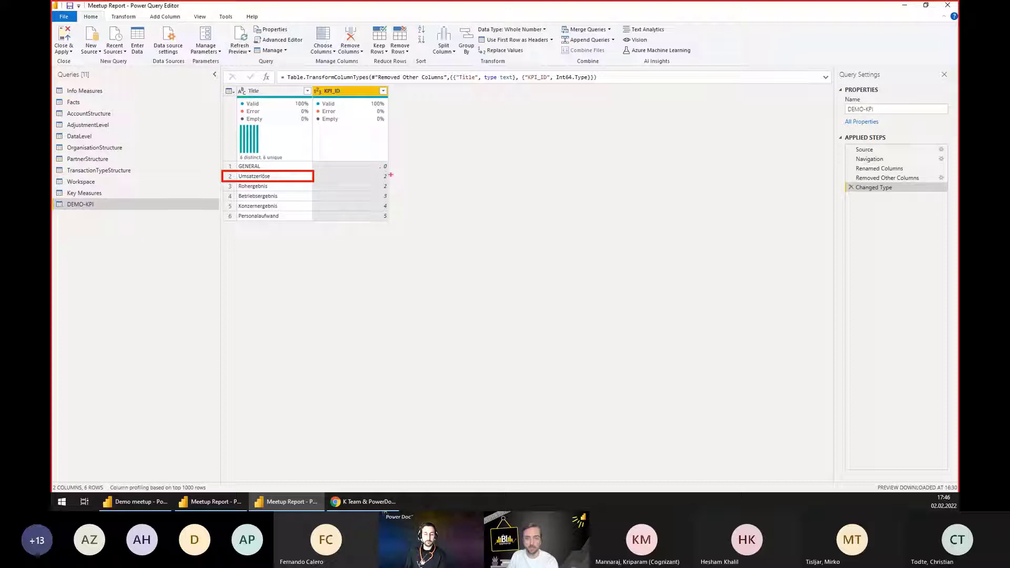
pyautogui.moveTo(390, 175)
pyautogui.mouseDown()
pyautogui.moveTo(382, 185)
pyautogui.moveTo(392, 172)
pyautogui.mouseUp()
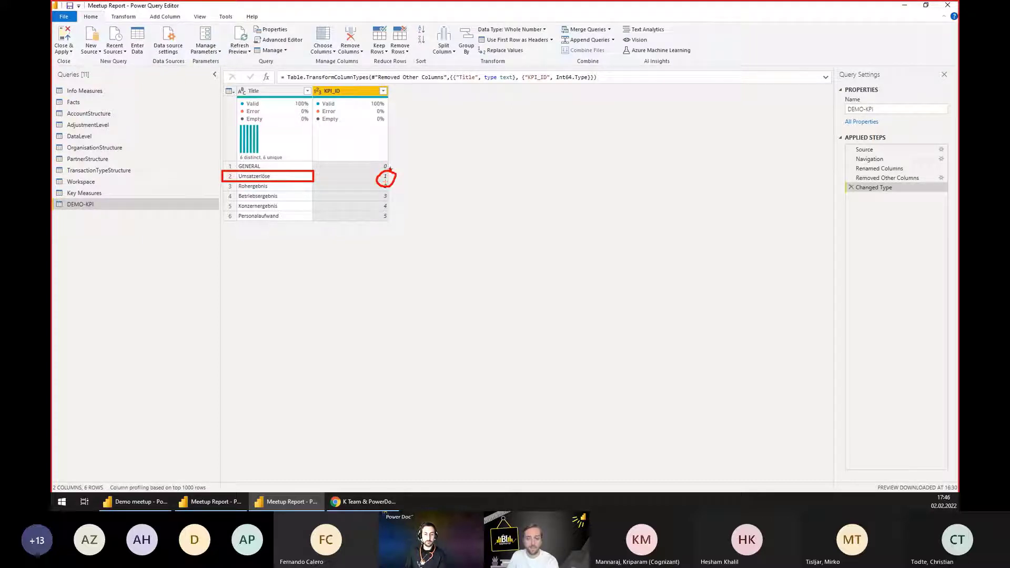
pyautogui.press('Escape')
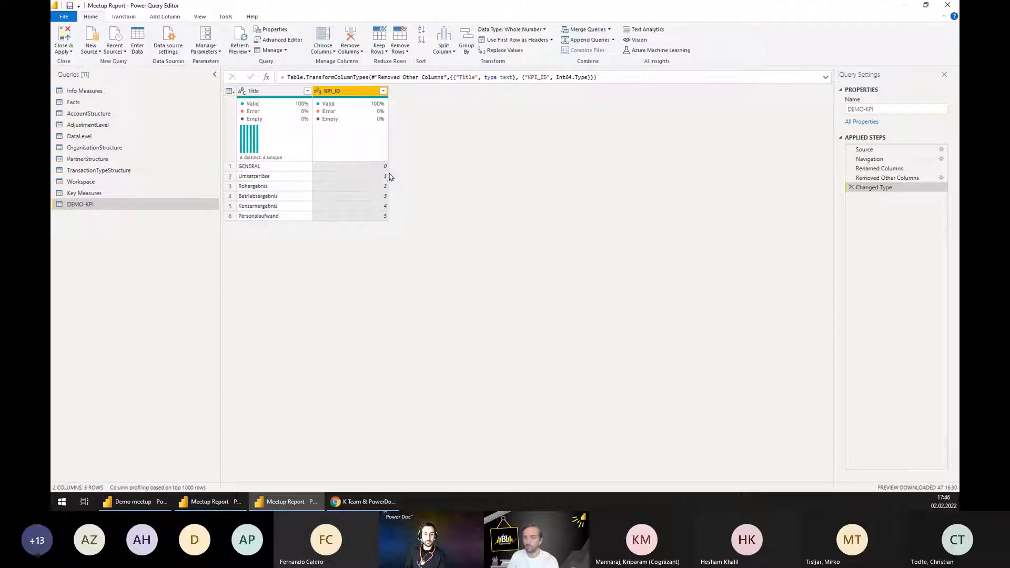
# Apply the query changes to load DEMO-KPI, and start a measure named KPI in the Key Measures table.
pyautogui.click(66, 39)
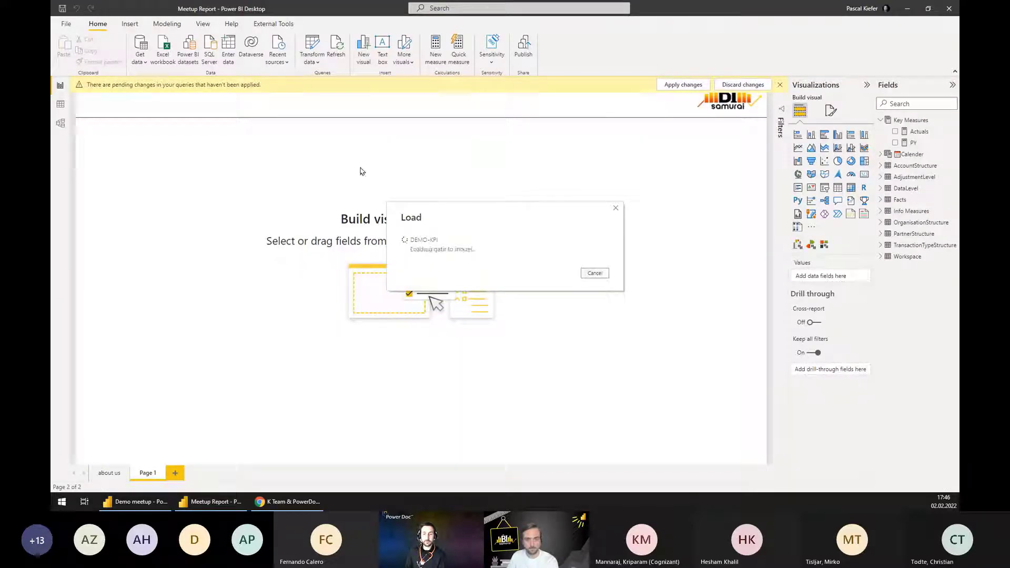
pyautogui.rightClick(919, 132)
pyautogui.press('Escape')
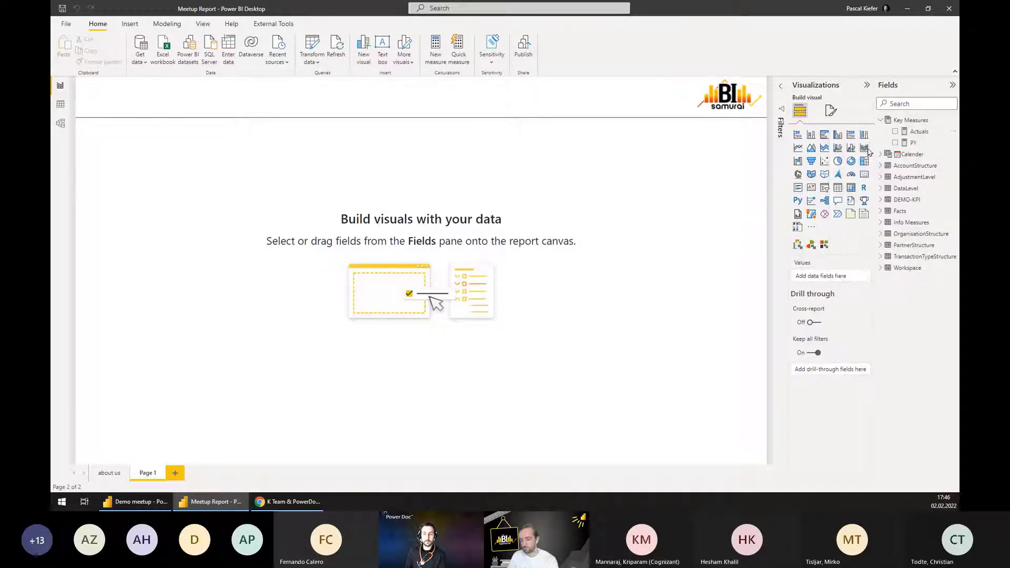
pyautogui.write('#')
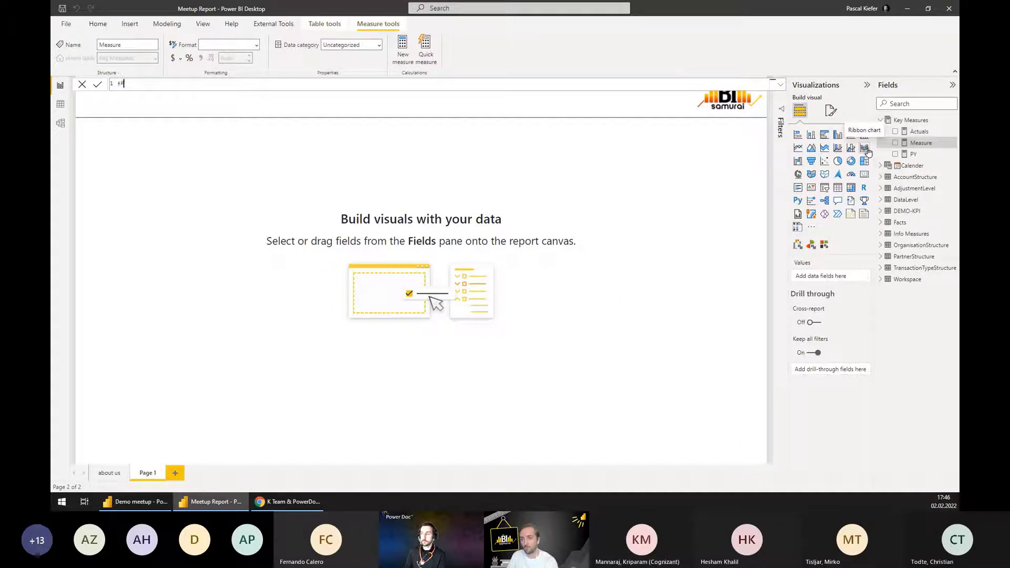
pyautogui.write('PI =')
pyautogui.hotkey('shift', 'Return')
# Begin the KPI expression with CALCULATE on 'Key Measures'[Actuals], leaving its filter for a third line.
pyautogui.write('CALCULATE(')
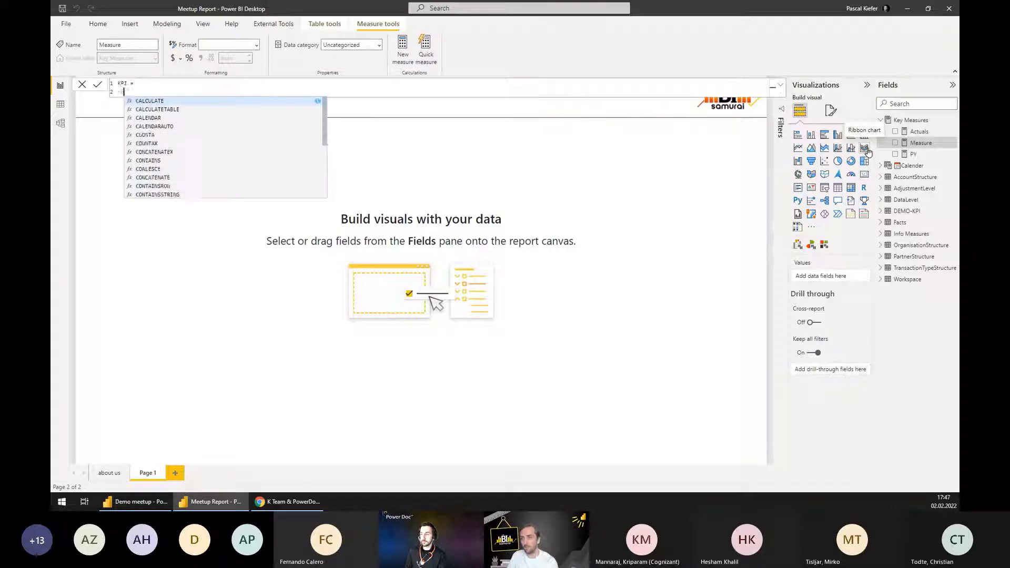
pyautogui.write('actu')
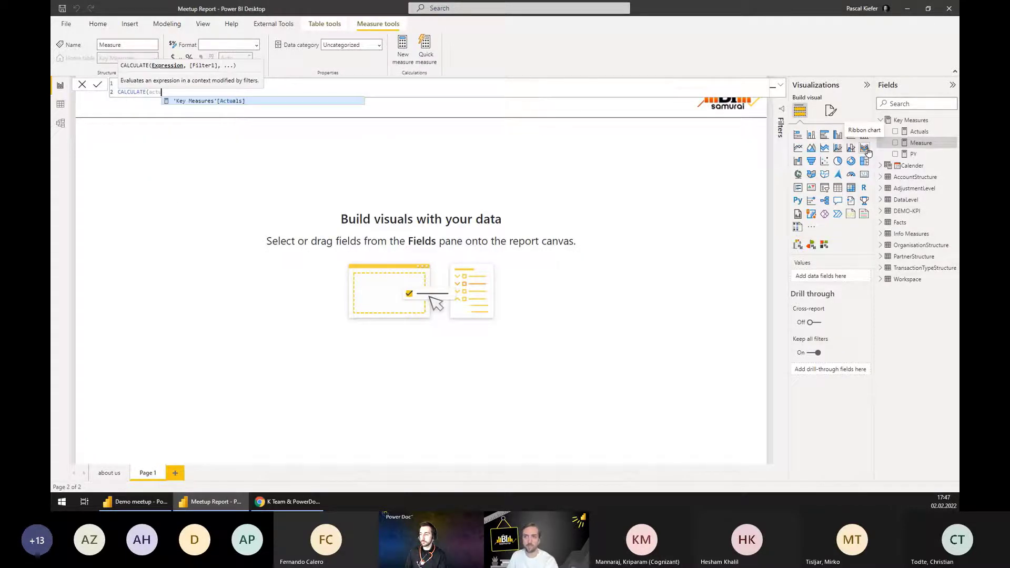
pyautogui.press('Tab')
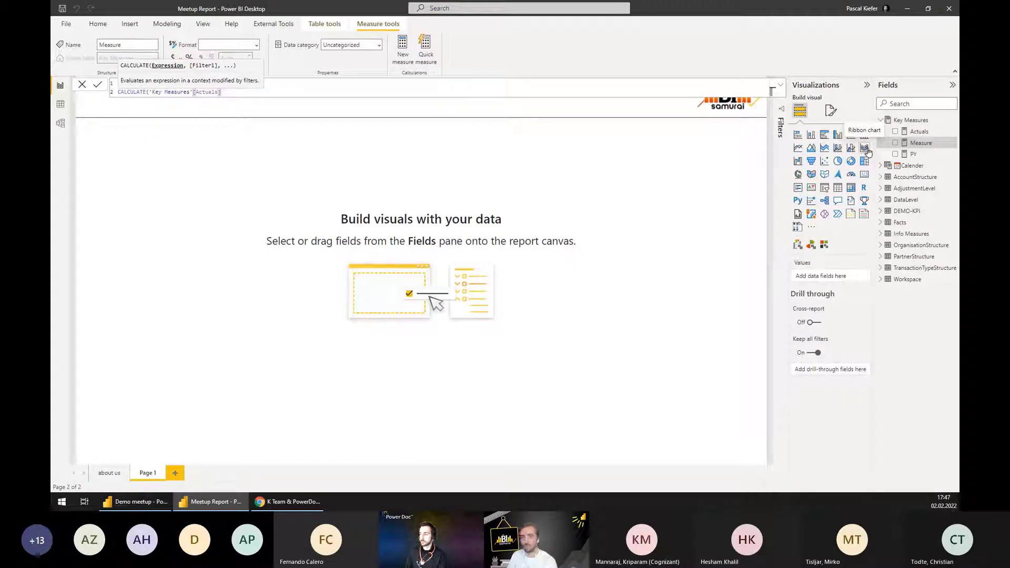
pyautogui.write(',')
pyautogui.hotkey('shift', 'Return')
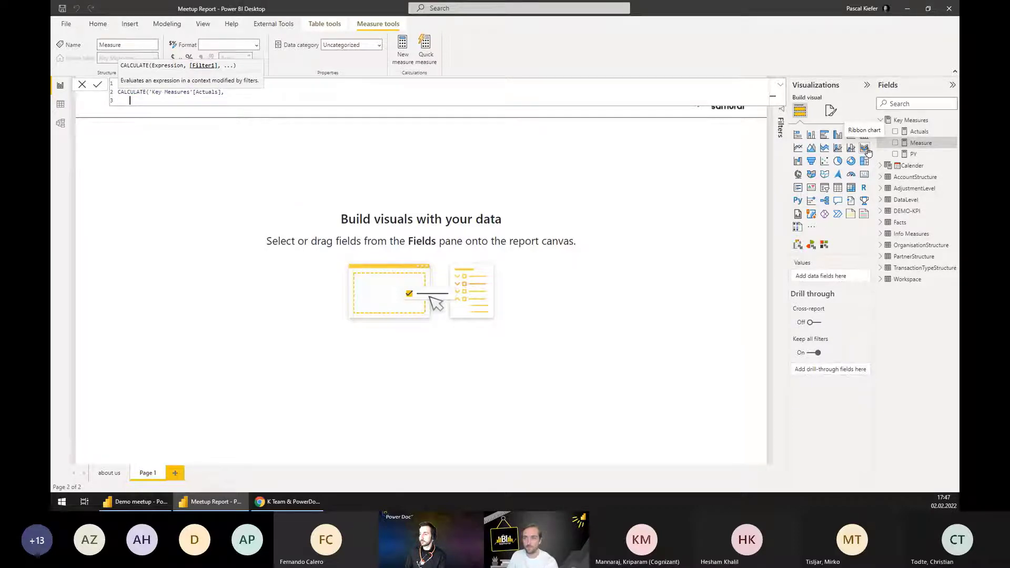
# Add a KEEPFILTERS filter to the KPI expression on AccountStructure[AccountLevel2].
pyautogui.write('kee')
pyautogui.press('Tab')
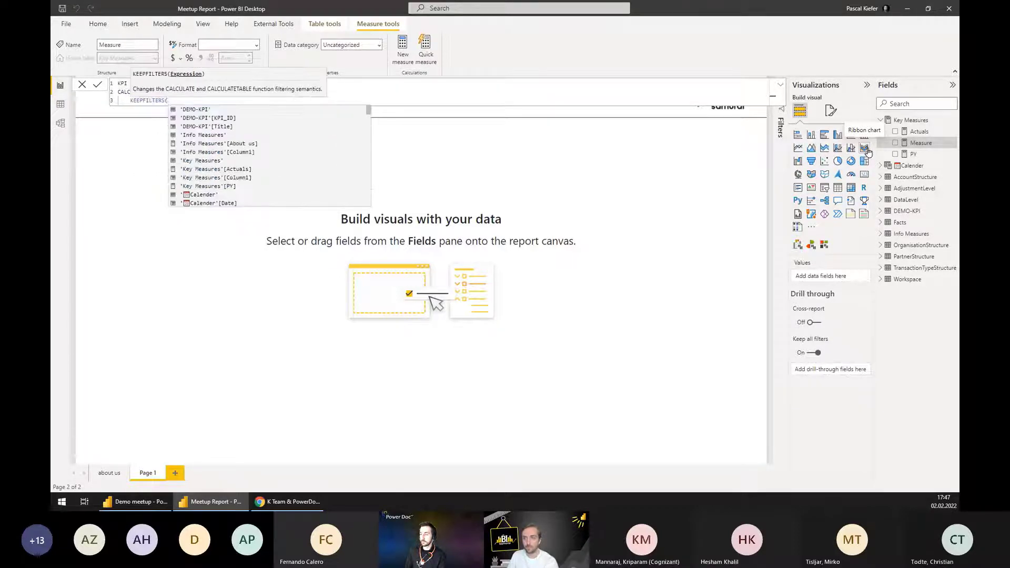
pyautogui.write('acc')
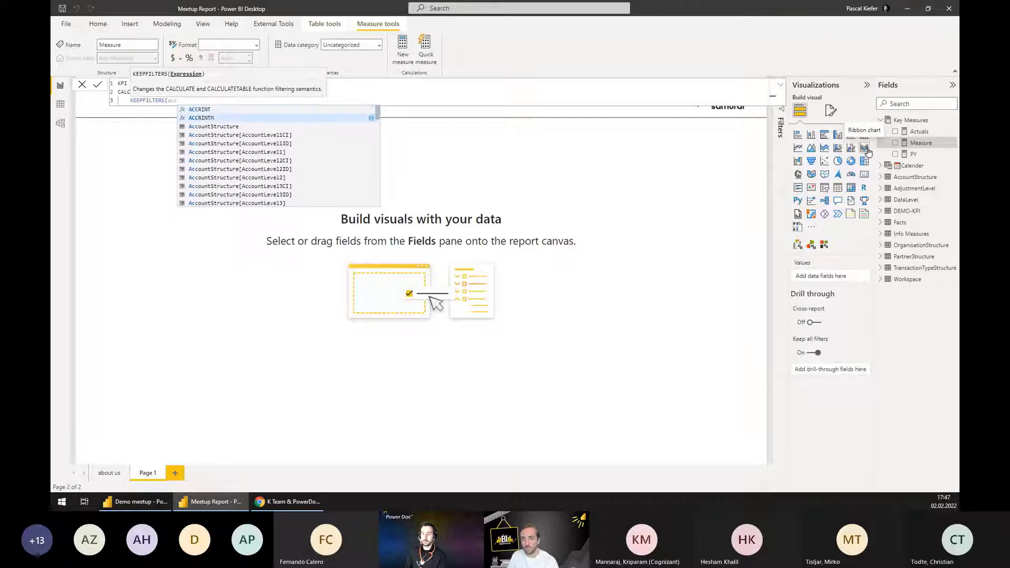
pyautogui.press('Down')
pyautogui.press('Down')
pyautogui.press('Tab')
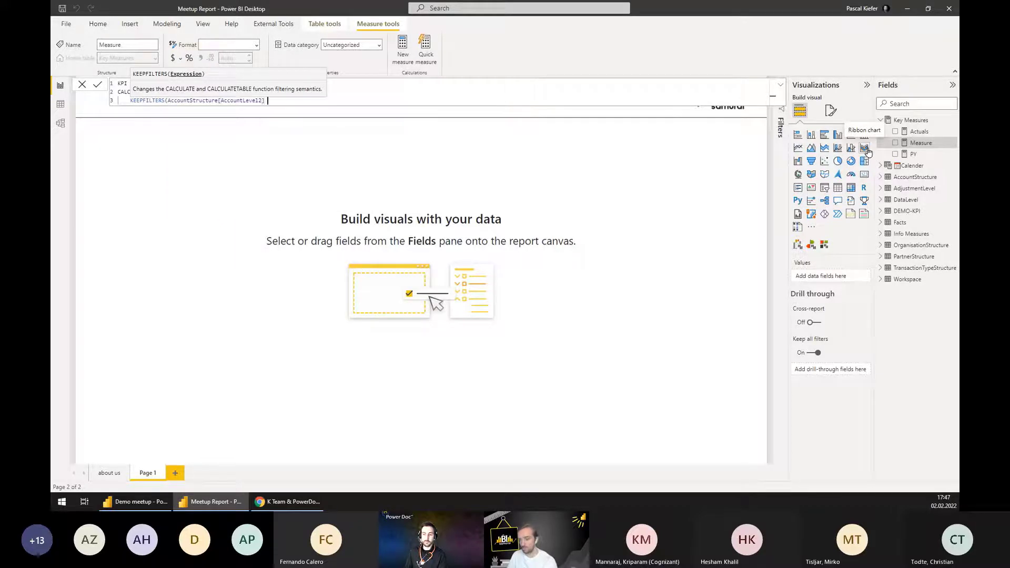
# Compare AccountLevel2 in the KPI filter with SELECTEDVALUE('DEMO-KPI'[Title]).
pyautogui.write('= selec')
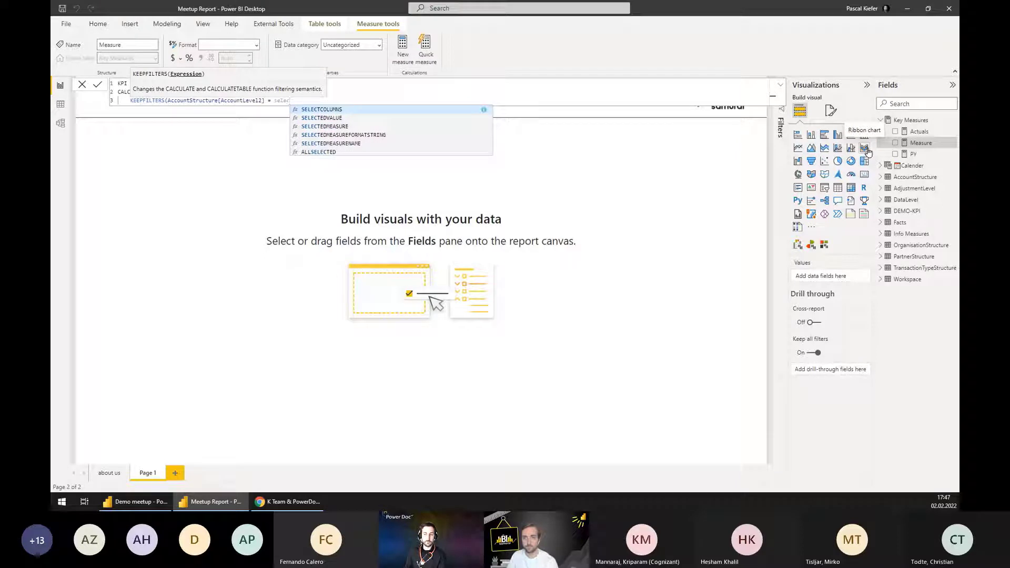
pyautogui.press('Down')
pyautogui.press('Tab')
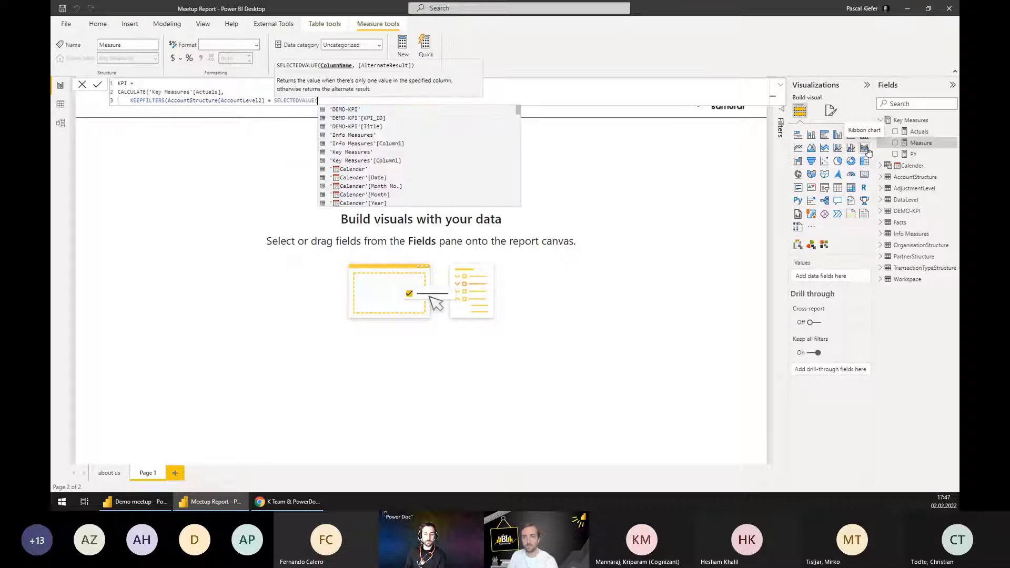
pyautogui.write('de')
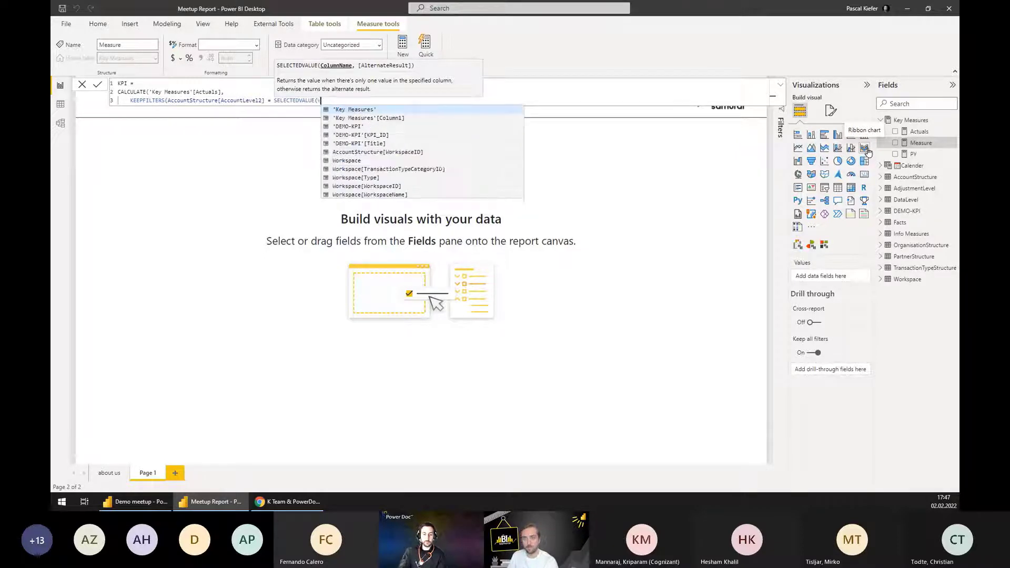
pyautogui.press('Down')
pyautogui.press('Down')
pyautogui.press('Tab')
pyautogui.write(')')
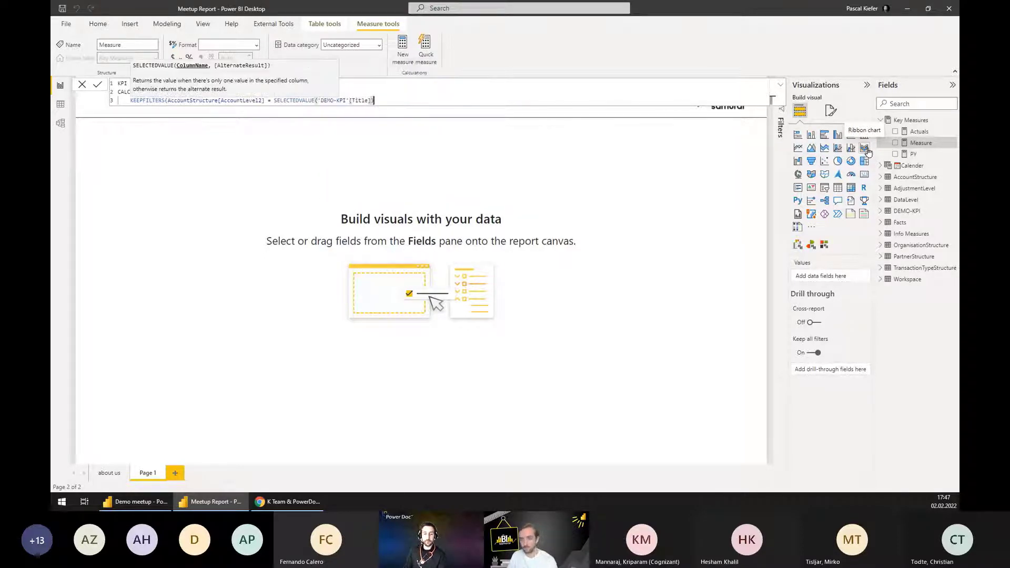
# Complete and commit the KPI measure, and start a new measure named KPI PY in the Key Measures table.
pyautogui.write(')')
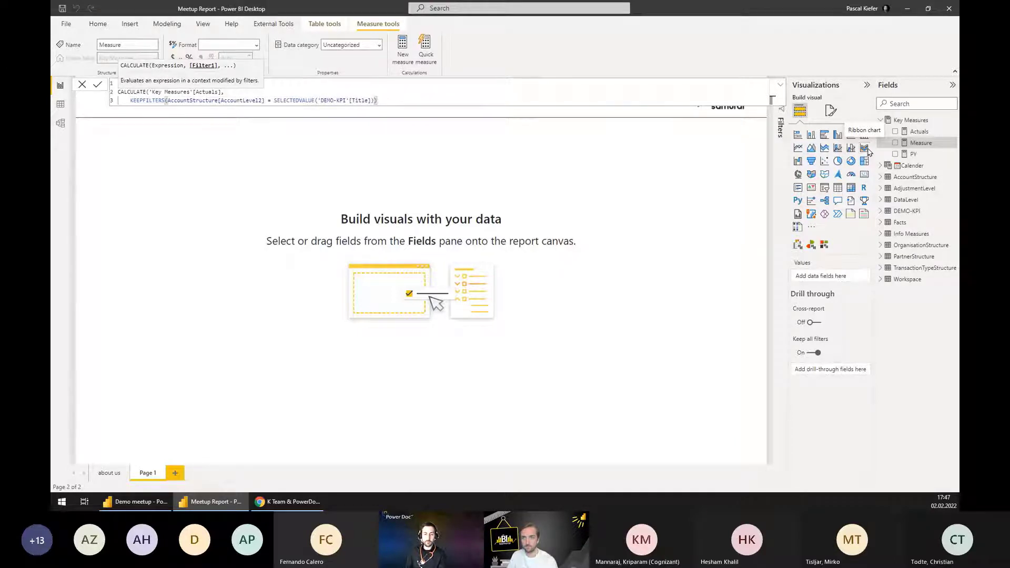
pyautogui.write(')')
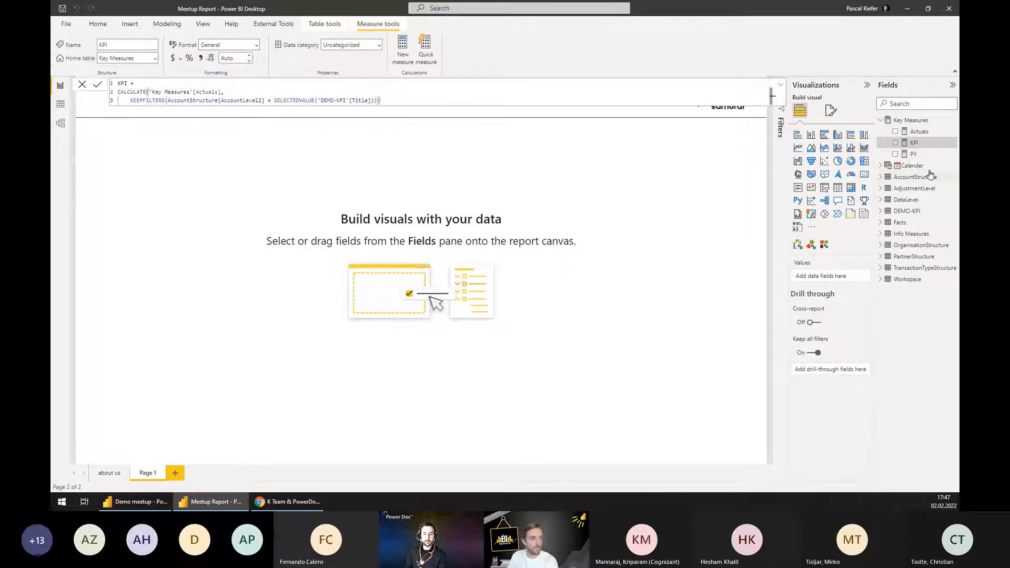
pyautogui.rightClick(915, 145)
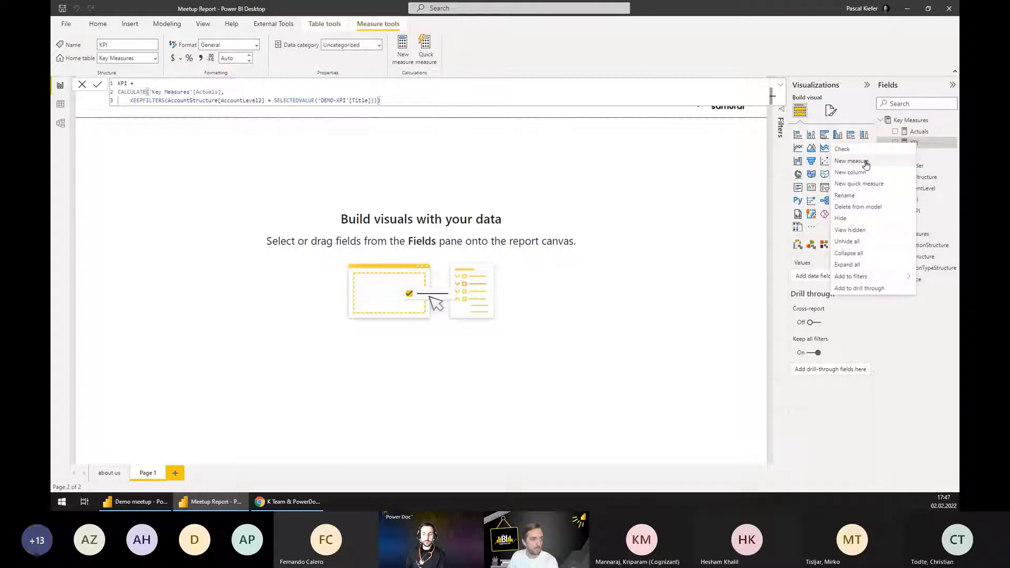
pyautogui.click(848, 161)
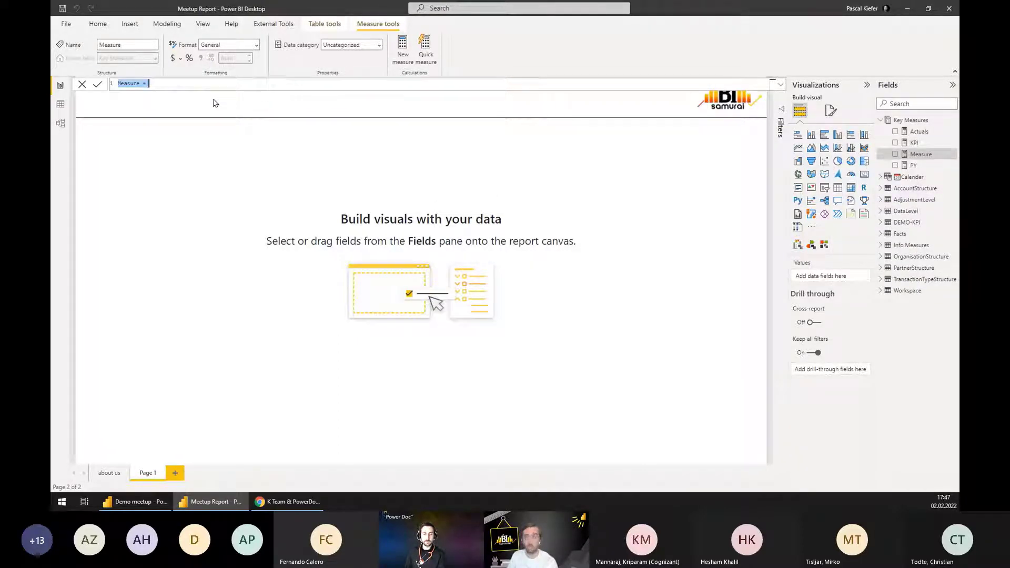
pyautogui.write('KPI PY =')
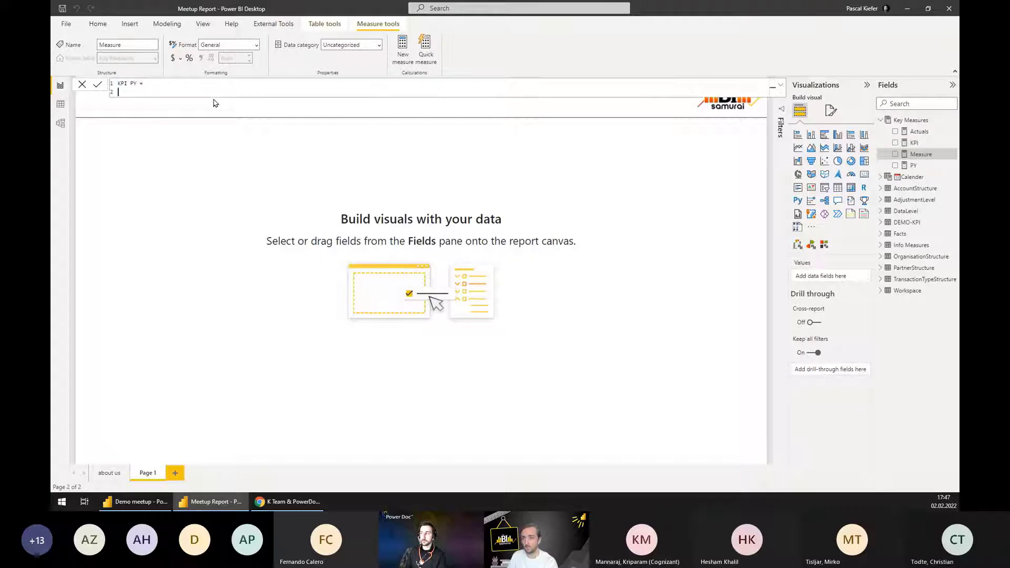
# Begin the KPI PY expression on a second line with CALCULATE on 'Key Measures'[KPI], leaving its filter for a third line.
pyautogui.hotkey('shift', 'Return')
pyautogui.write('calc')
pyautogui.press('Tab')
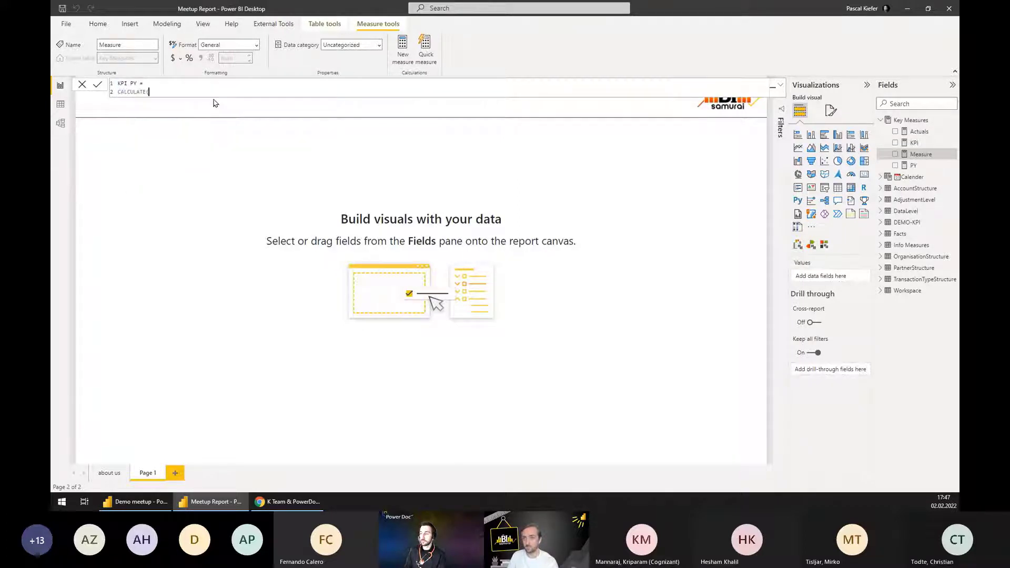
pyautogui.write('kpi')
pyautogui.press('Tab')
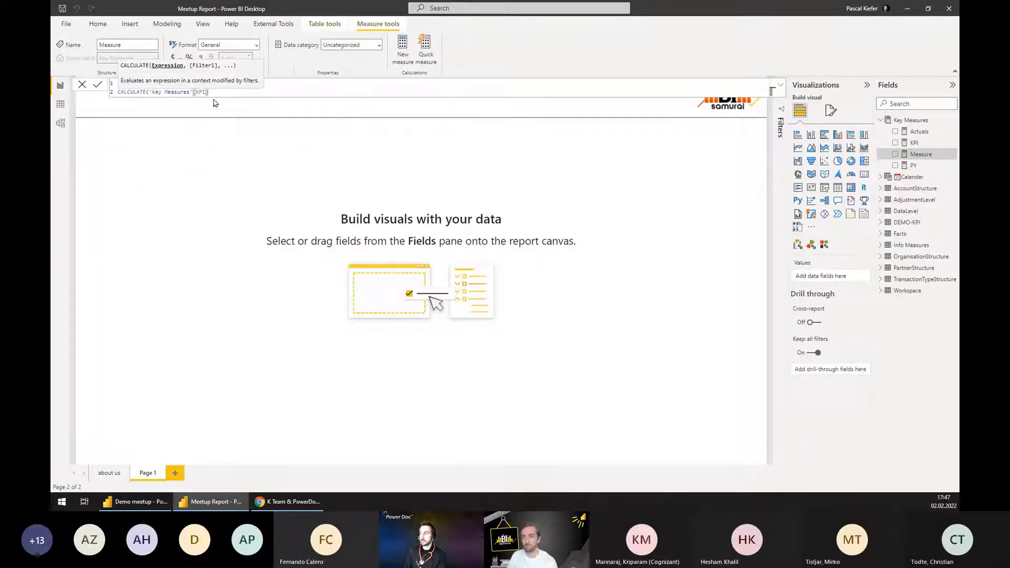
pyautogui.write(',')
pyautogui.hotkey('shift', 'Return')
# Filter KPI PY with DATEADD on the Calender table's Date column, shifted by -1 YEAR, and commit the measure.
pyautogui.write('date')
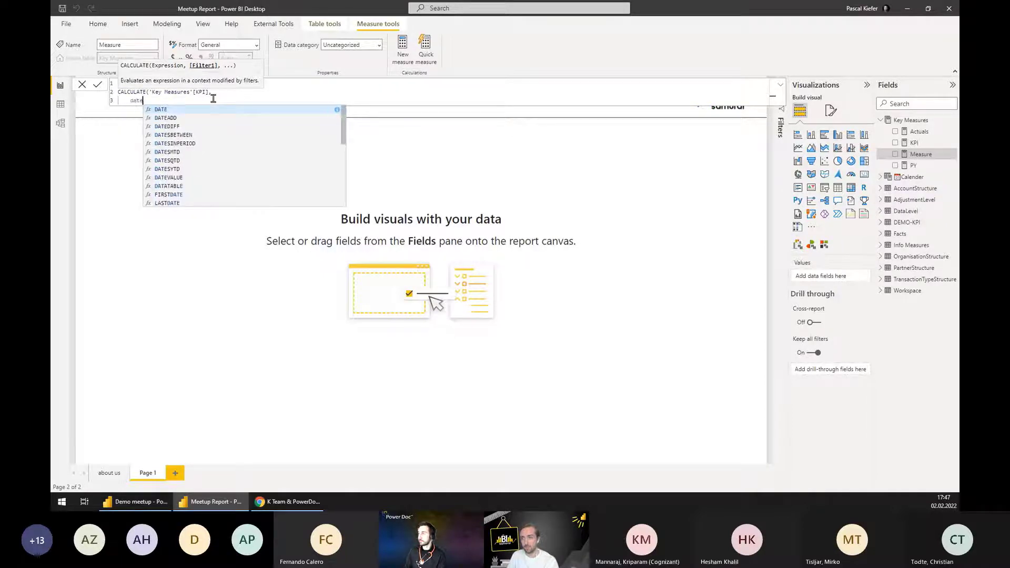
pyautogui.press('Down')
pyautogui.press('Tab')
pyautogui.press('Up')
pyautogui.press('Up')
pyautogui.press('Up')
pyautogui.press('Up')
pyautogui.press('Up')
pyautogui.press('Up')
pyautogui.press('Up')
pyautogui.press('Up')
pyautogui.press('Up')
pyautogui.press('Up')
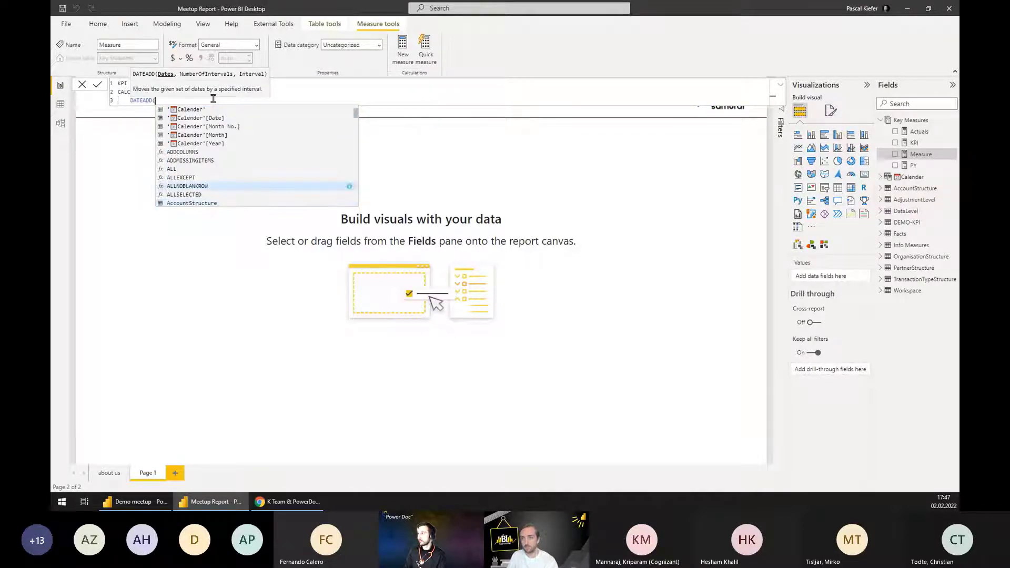
pyautogui.press('Tab')
pyautogui.write(',')
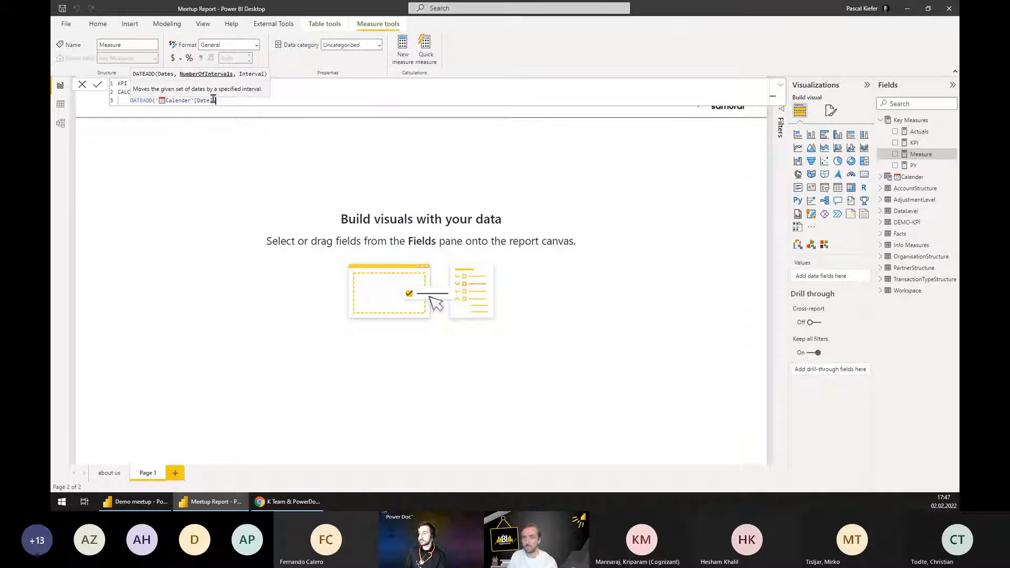
pyautogui.write('-1,')
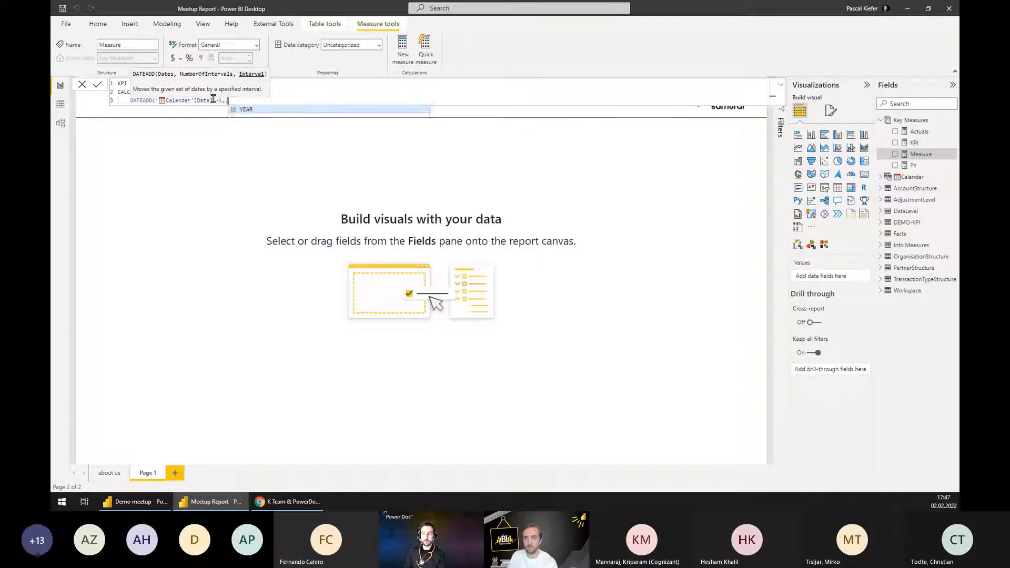
pyautogui.write('YEAR))')
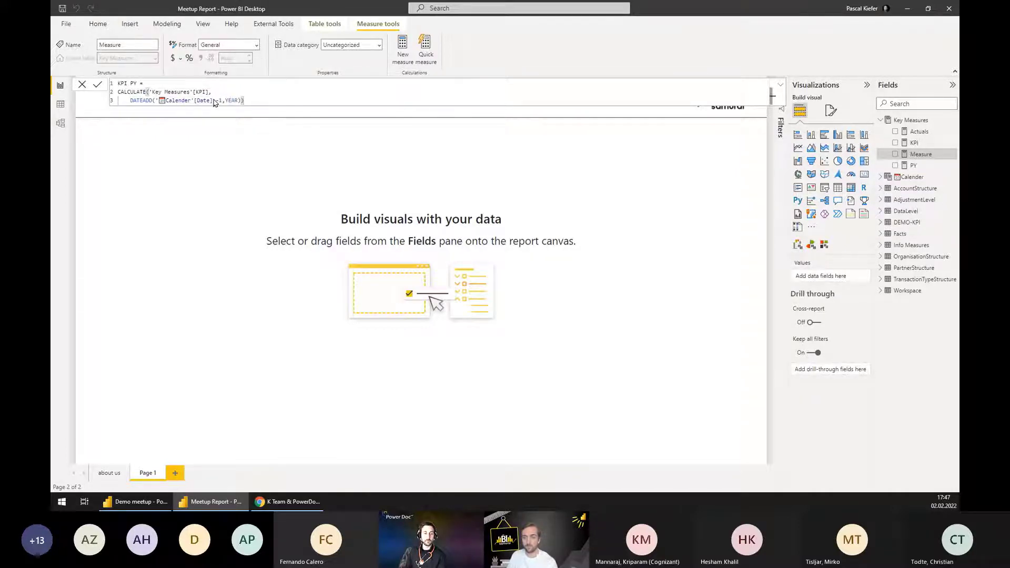
pyautogui.press('Return')
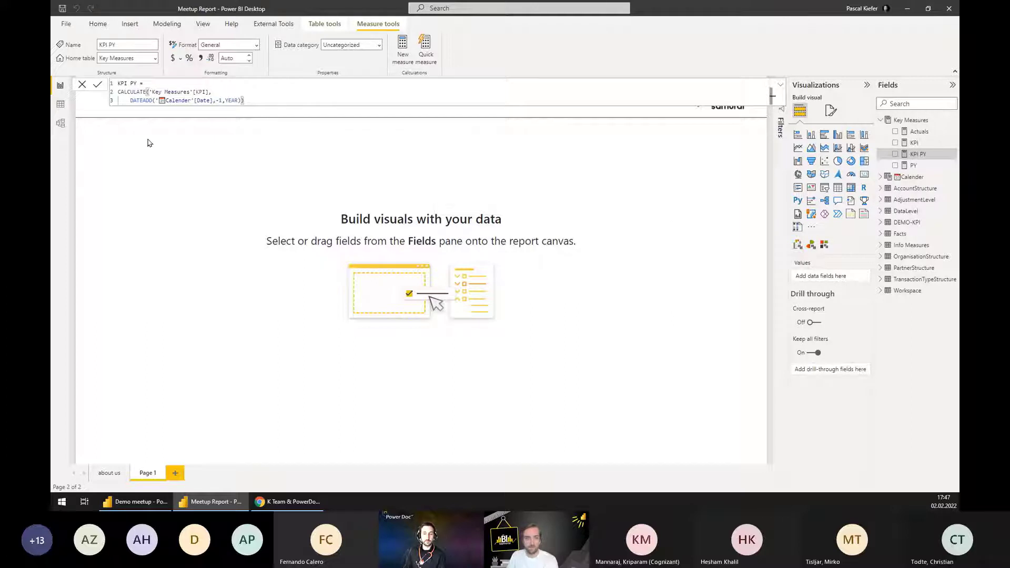
pyautogui.click(149, 152)
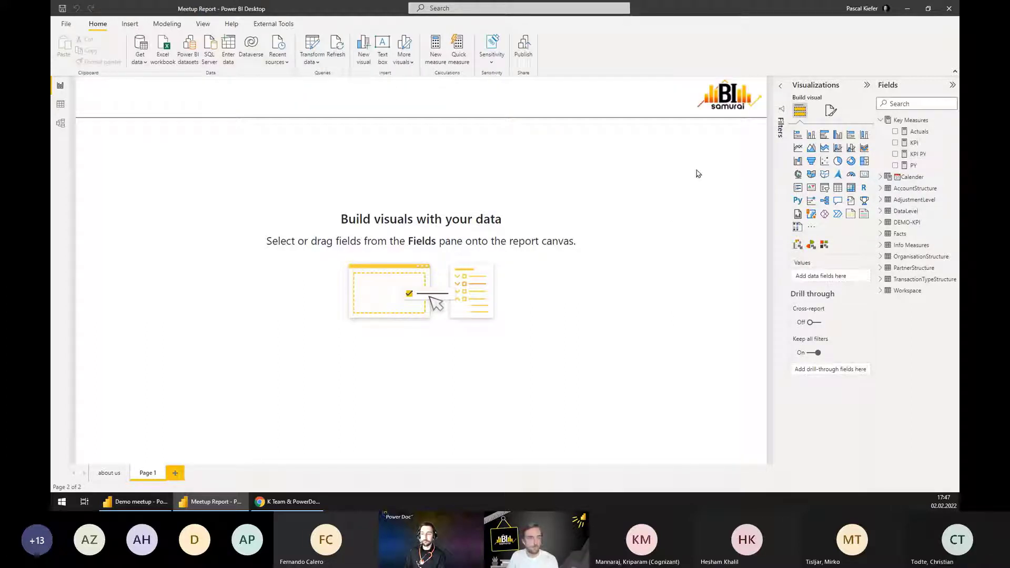
# Add a Zebra BI Cards visual just below the header line, with KPI as Values and KPI PY as Previous Year.
pyautogui.click(825, 247)
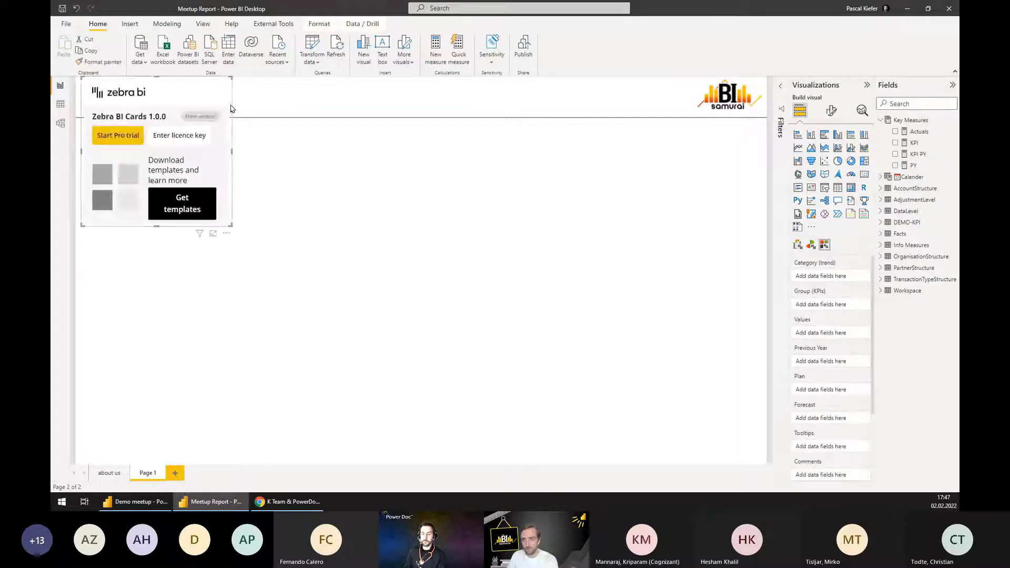
pyautogui.moveTo(234, 103); pyautogui.dragTo(229, 151)
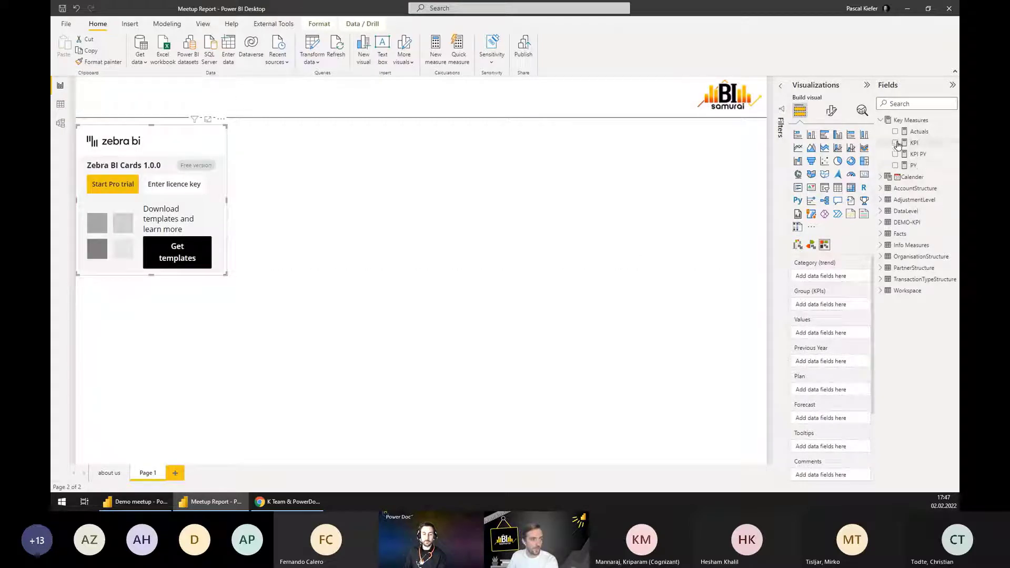
pyautogui.moveTo(914, 143); pyautogui.dragTo(833, 314)
pyautogui.moveTo(828, 334); pyautogui.dragTo(825, 333)
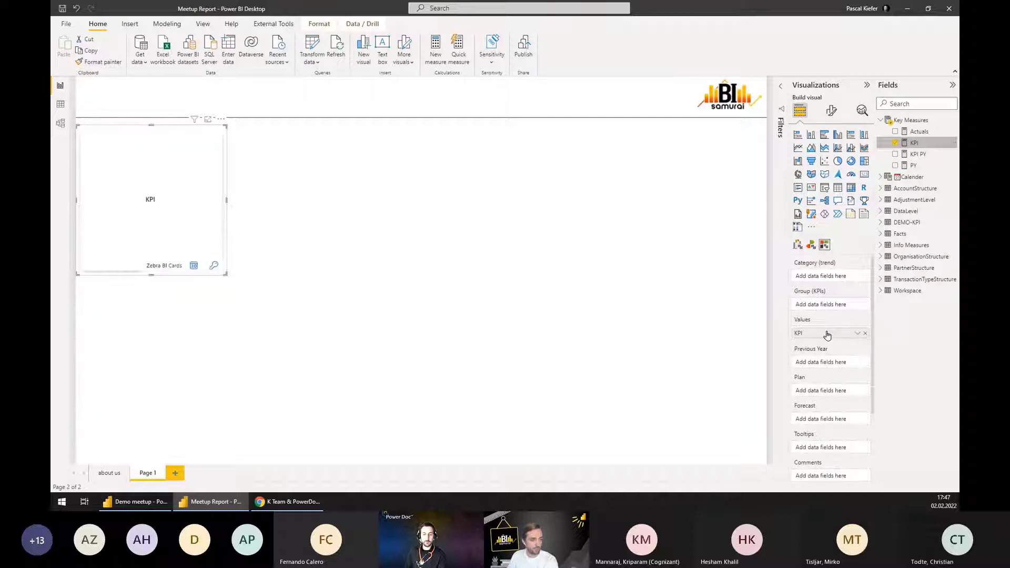
pyautogui.moveTo(922, 158); pyautogui.dragTo(828, 362)
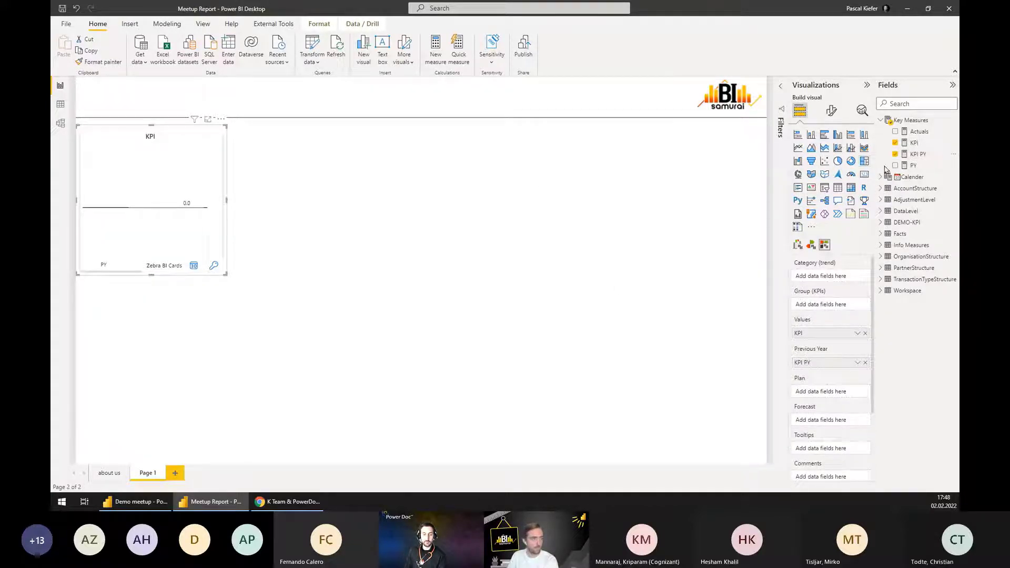
# Group the cards visual by Title from DEMO-KPI and enlarge it to fit four cards per row.
pyautogui.click(880, 223)
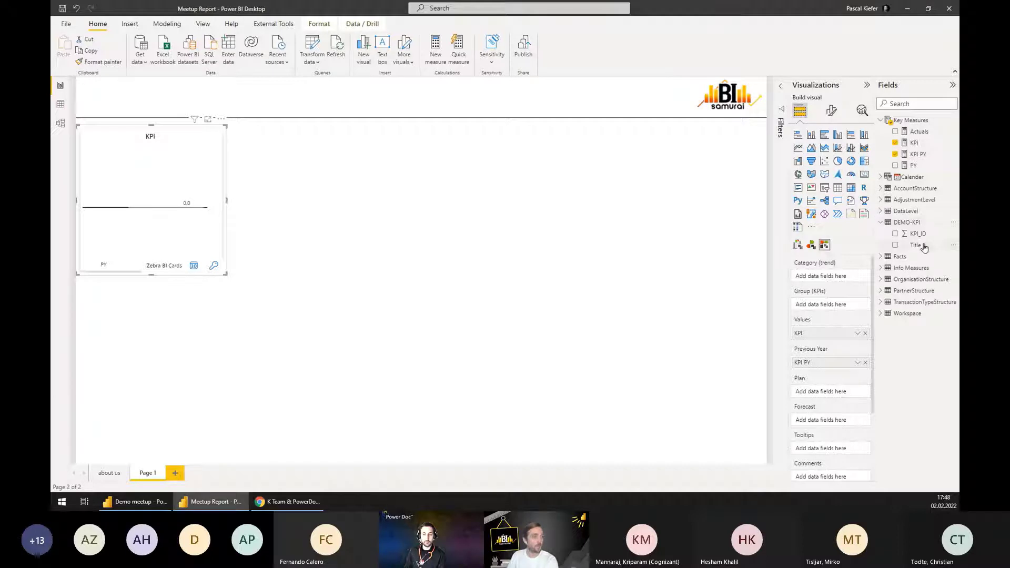
pyautogui.moveTo(924, 246); pyautogui.dragTo(837, 305)
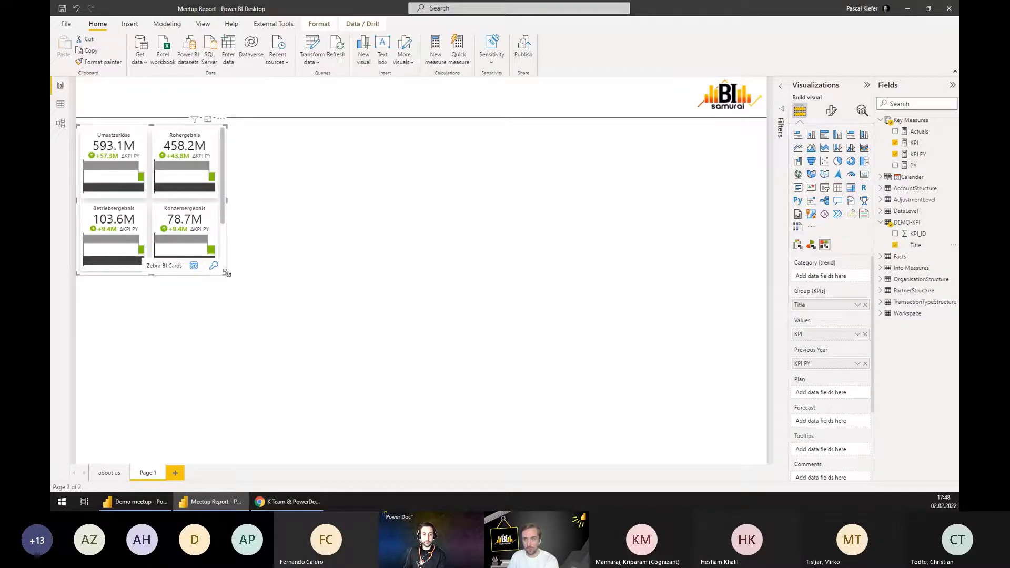
pyautogui.moveTo(226, 272); pyautogui.dragTo(336, 362)
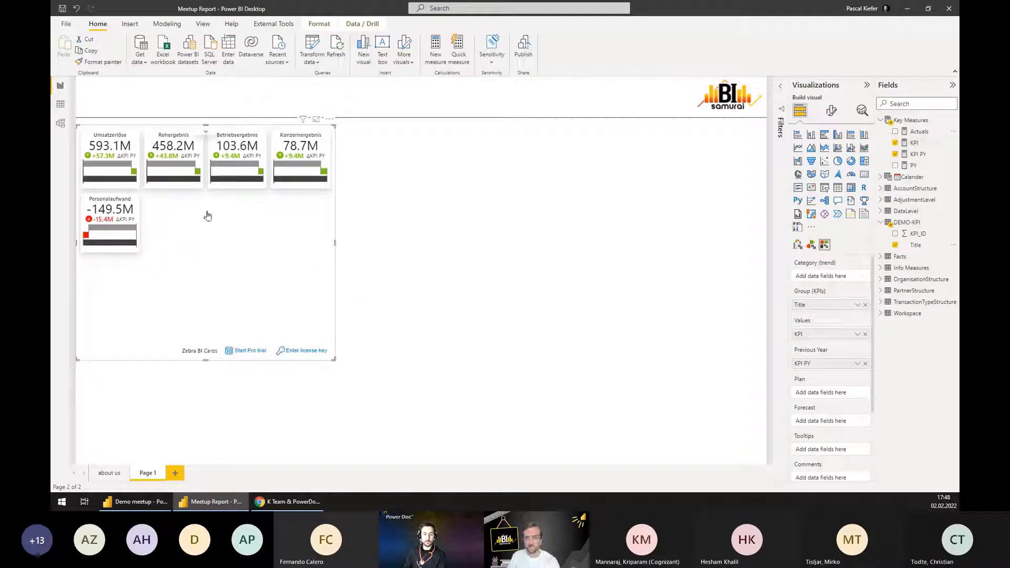
# Use Month from the Calender table as the cards' trend category, and sort the Month column by Month No.
pyautogui.click(881, 177)
pyautogui.moveTo(924, 201); pyautogui.dragTo(821, 276)
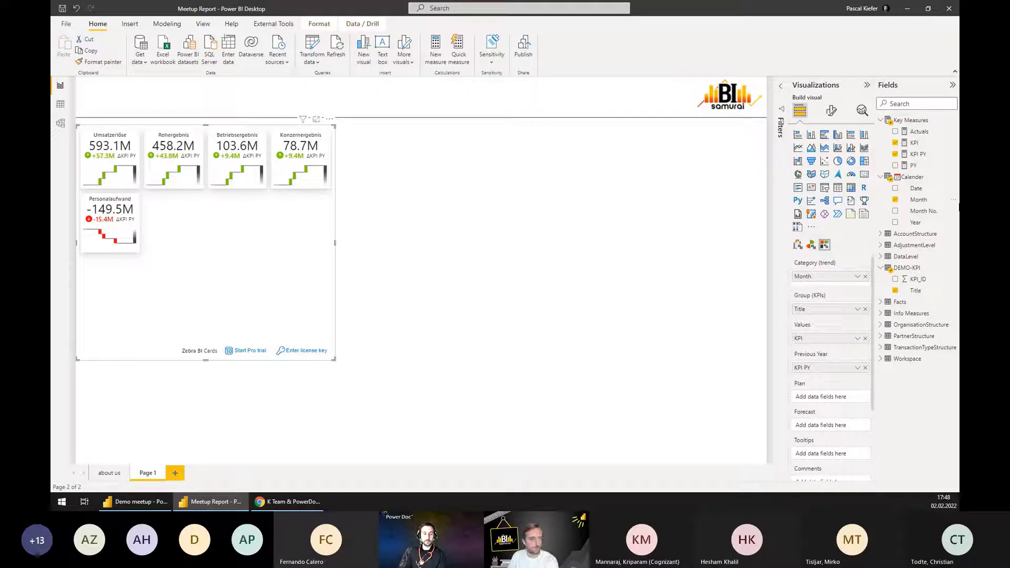
pyautogui.click(922, 202)
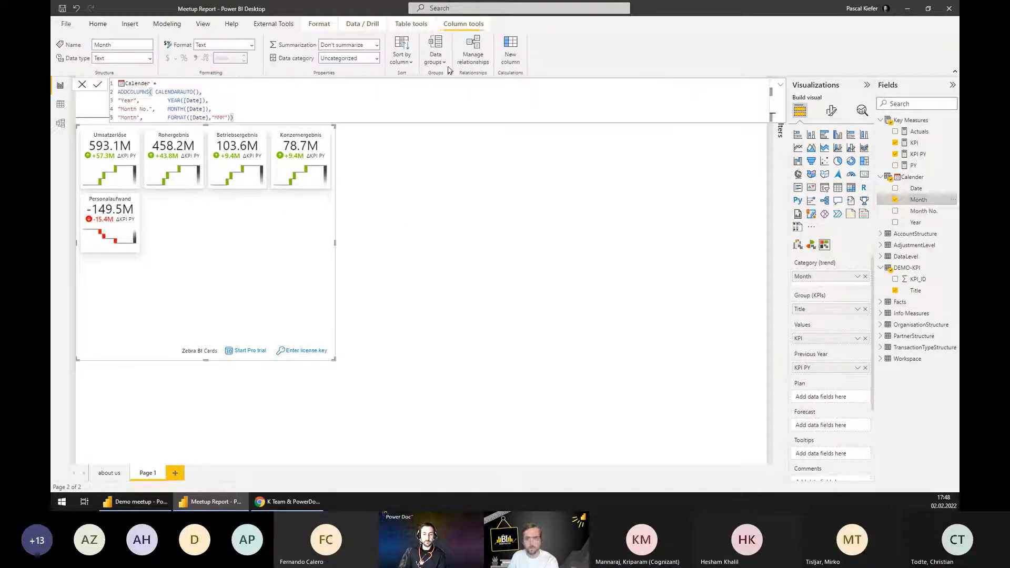
pyautogui.click(402, 52)
pyautogui.click(416, 110)
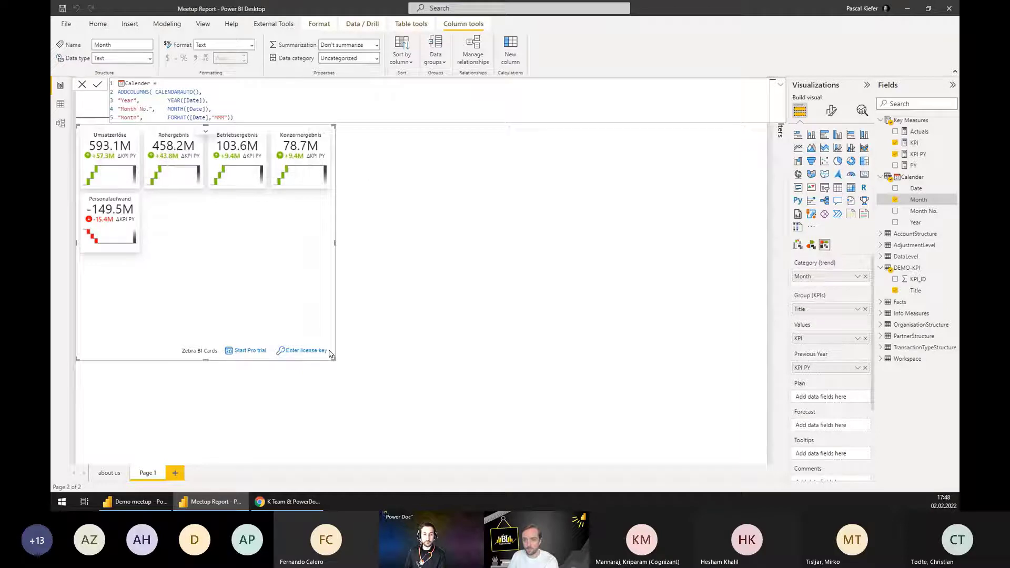
# Reduce the cards visual's height and width slightly, and activate its Pro version by pasting the licence key.
pyautogui.moveTo(331, 354); pyautogui.dragTo(319, 280)
pyautogui.click(290, 267)
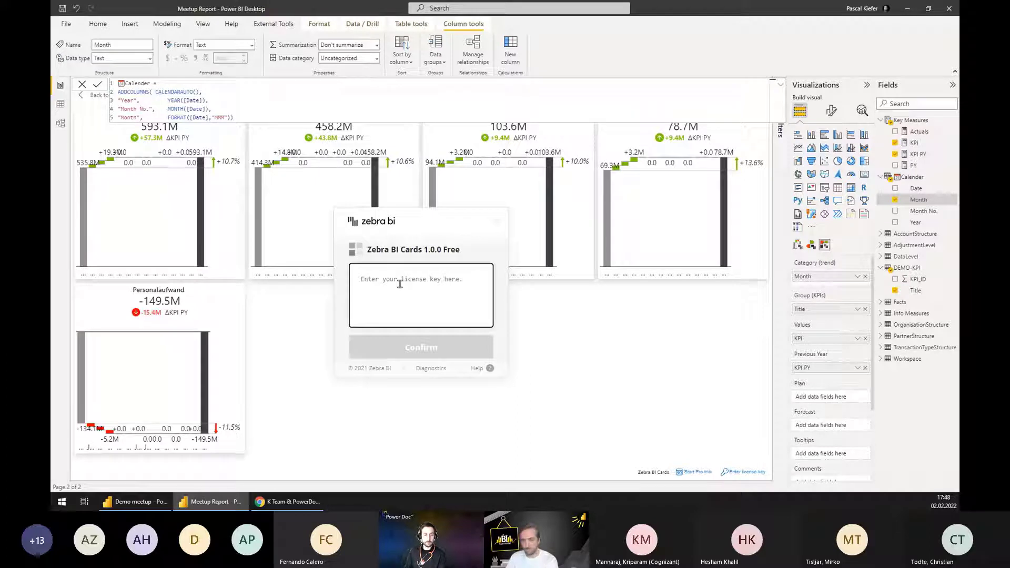
pyautogui.click(399, 284)
pyautogui.hotkey('ctrl', 'v')
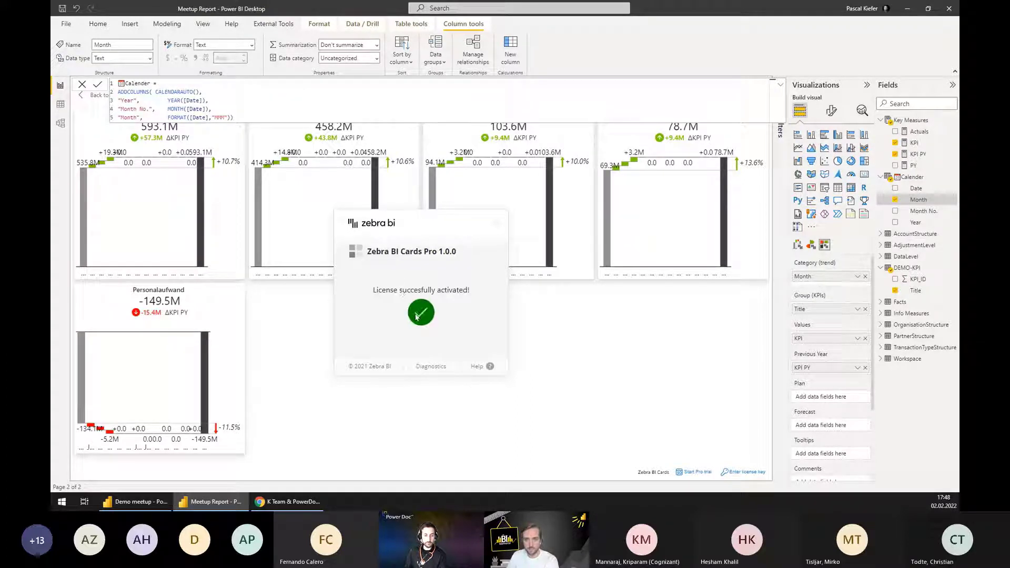
pyautogui.click(418, 333)
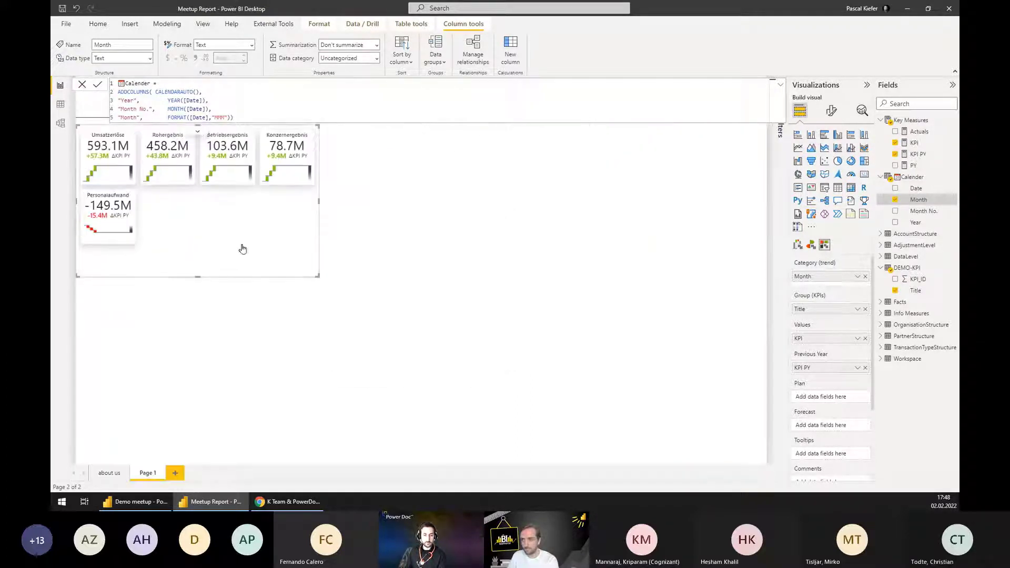
pyautogui.click(337, 234)
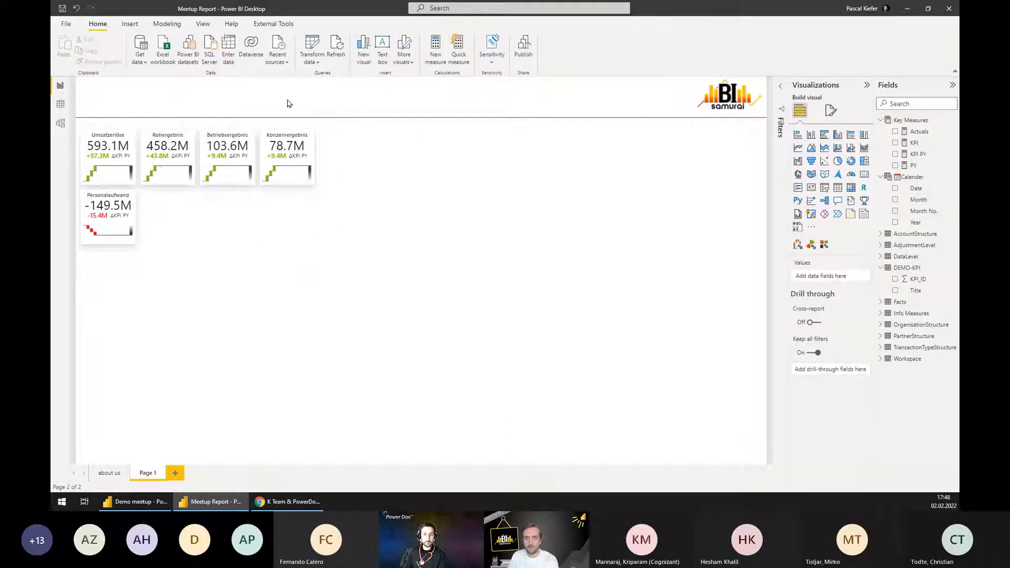
# Add a Year slicer in Dropdown style, shrink it to a compact box and place it in the page header.
pyautogui.click(824, 188)
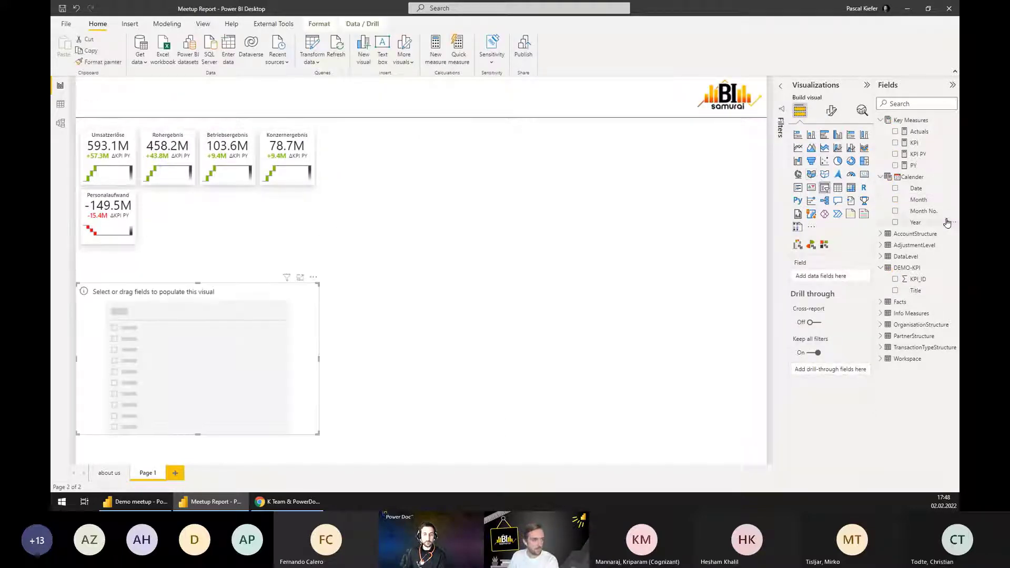
pyautogui.click(896, 223)
pyautogui.click(309, 292)
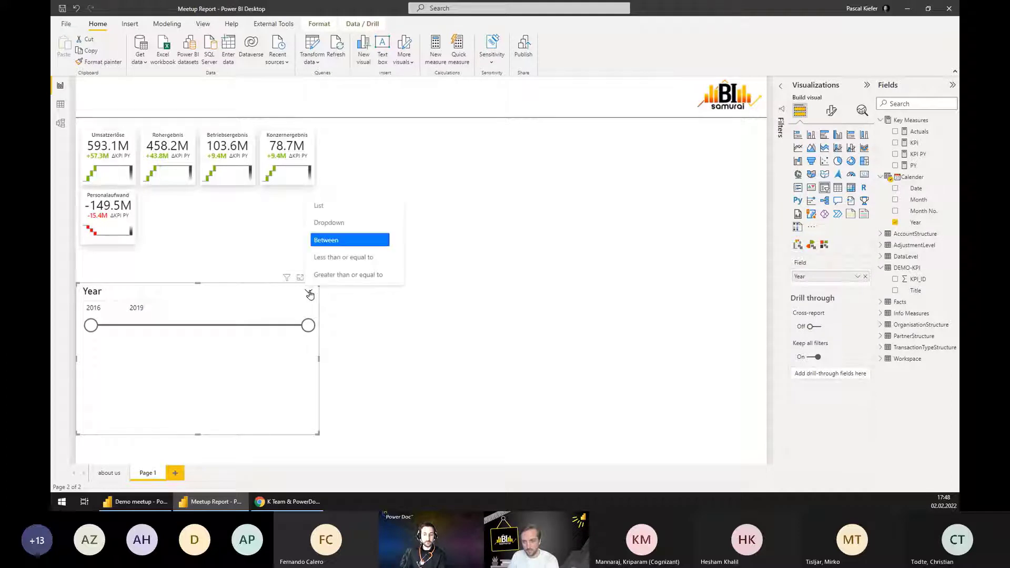
pyautogui.click(328, 225)
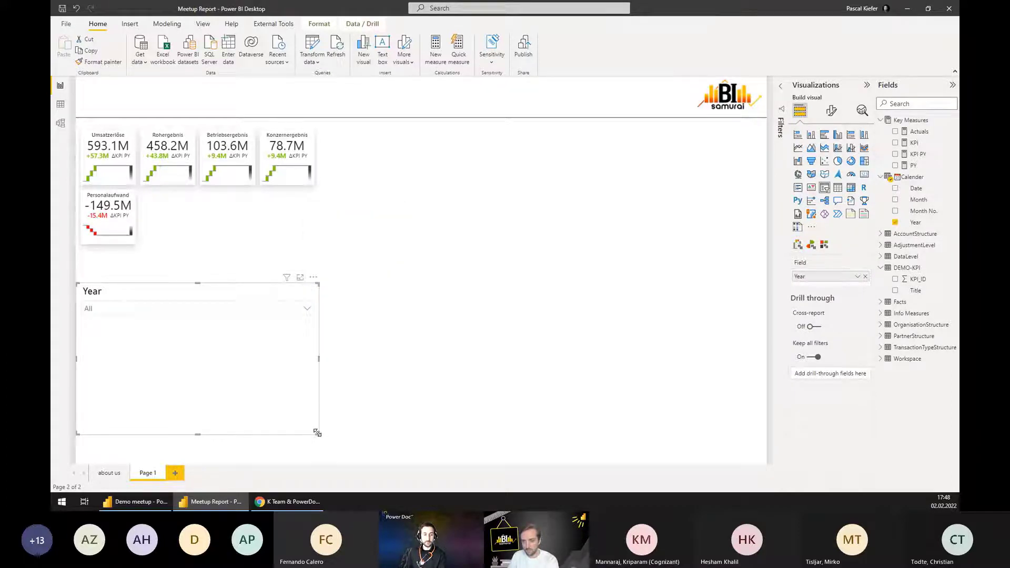
pyautogui.moveTo(317, 432); pyautogui.dragTo(178, 316)
pyautogui.moveTo(133, 291); pyautogui.dragTo(242, 84)
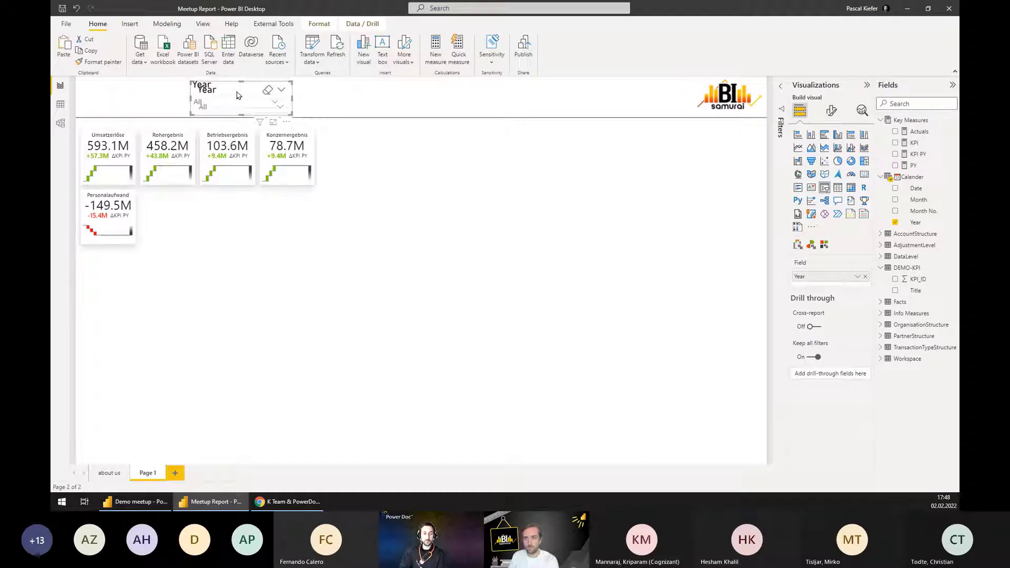
# Duplicate the Year slicer beside the original in the header and replace the copy's field with Month.
pyautogui.hotkey('ctrl', 'v')
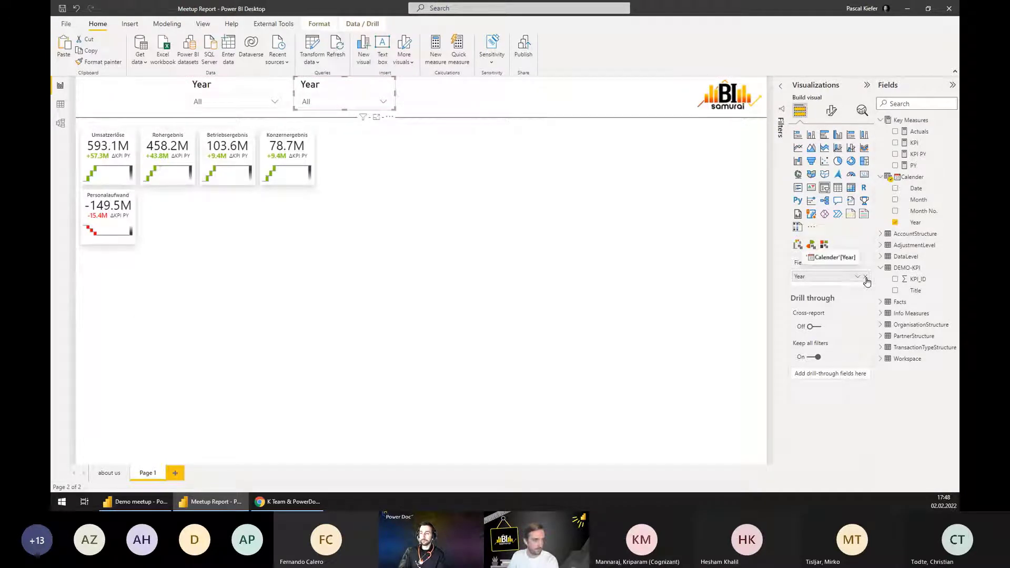
pyautogui.click(865, 276)
pyautogui.click(895, 200)
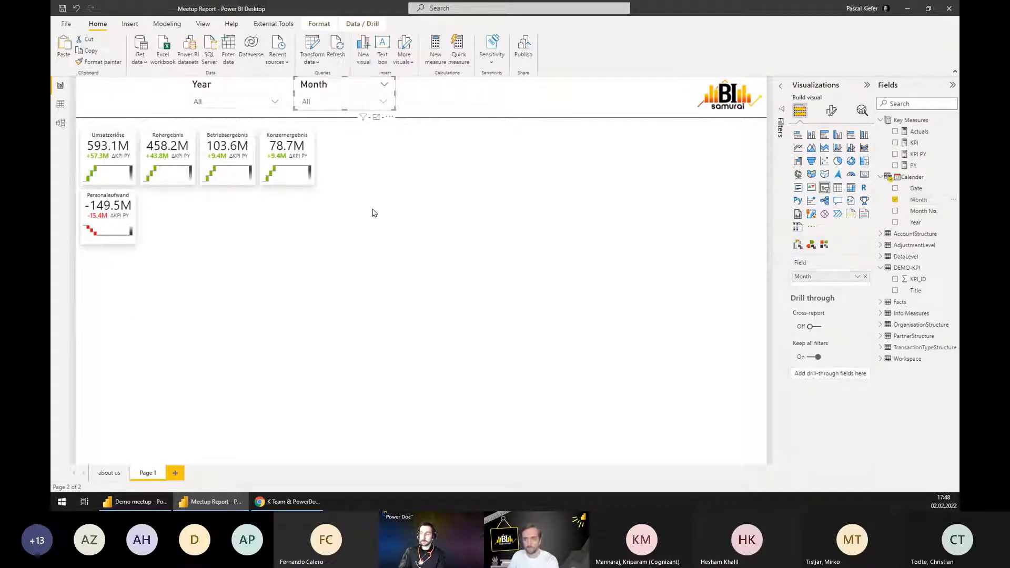
pyautogui.click(229, 224)
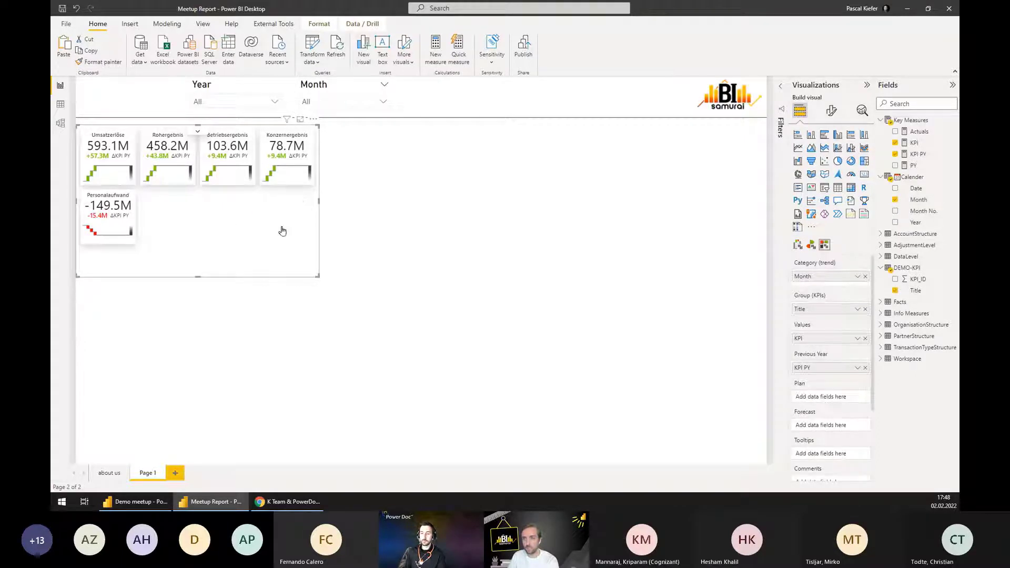
# Filter the page to the year 2019 and the month Mar with the header slicers.
pyautogui.click(248, 101)
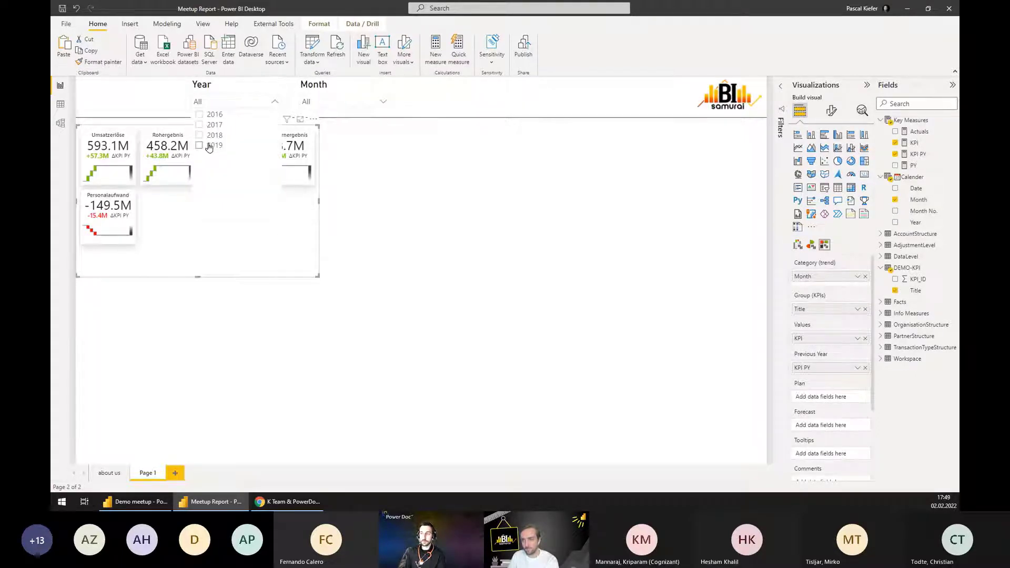
pyautogui.click(209, 147)
pyautogui.click(337, 102)
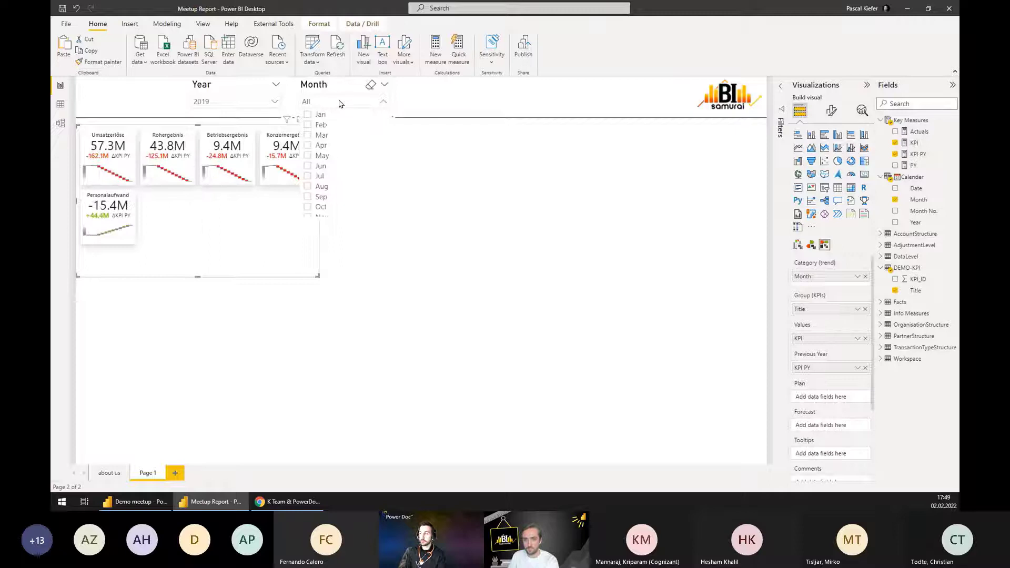
pyautogui.click(317, 136)
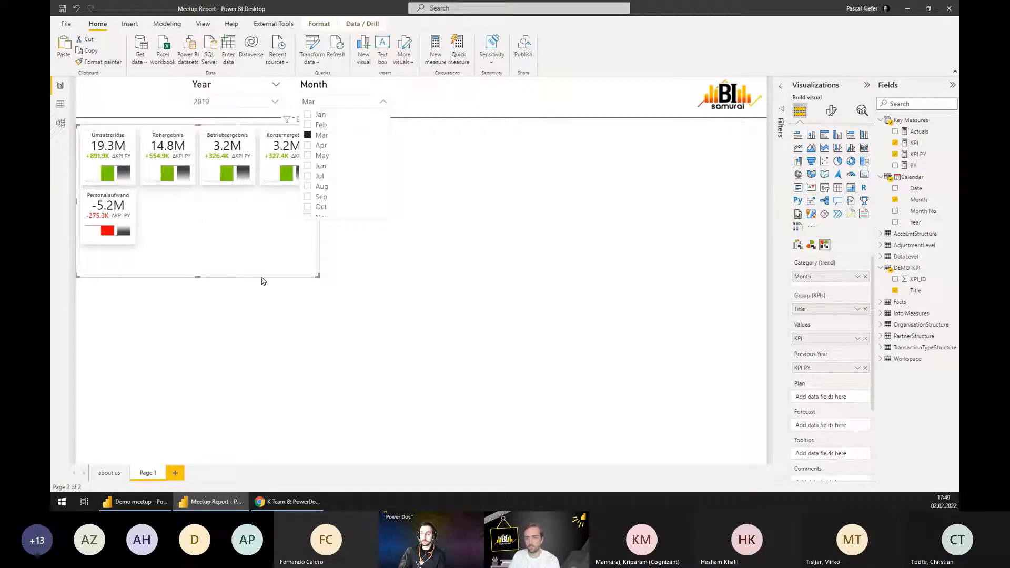
# Edit the interactions so the Month slicer does not filter the KPI cards, keeping the cards just below the header line.
pyautogui.moveTo(263, 281); pyautogui.dragTo(258, 293)
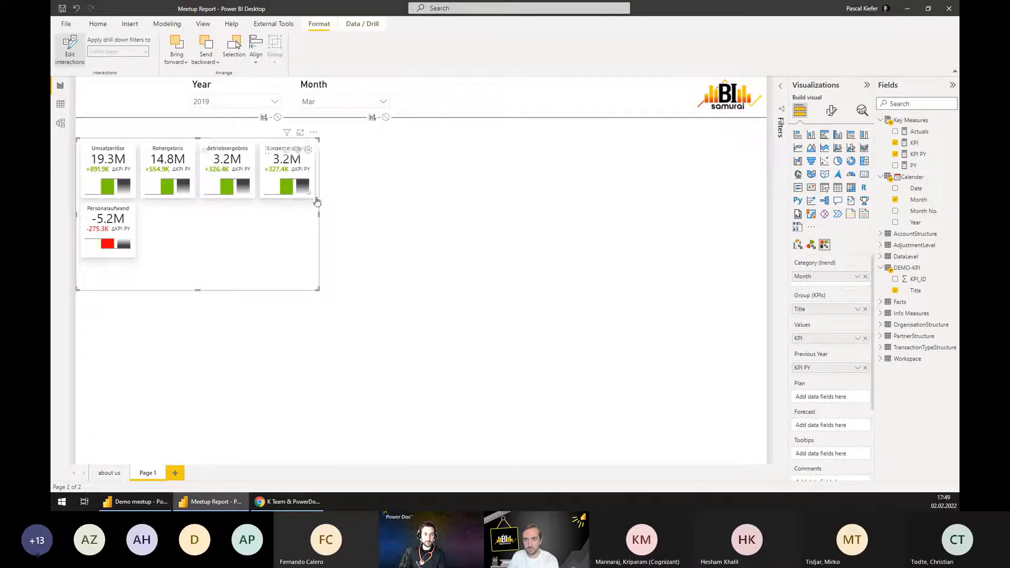
pyautogui.click(322, 97)
pyautogui.click(310, 133)
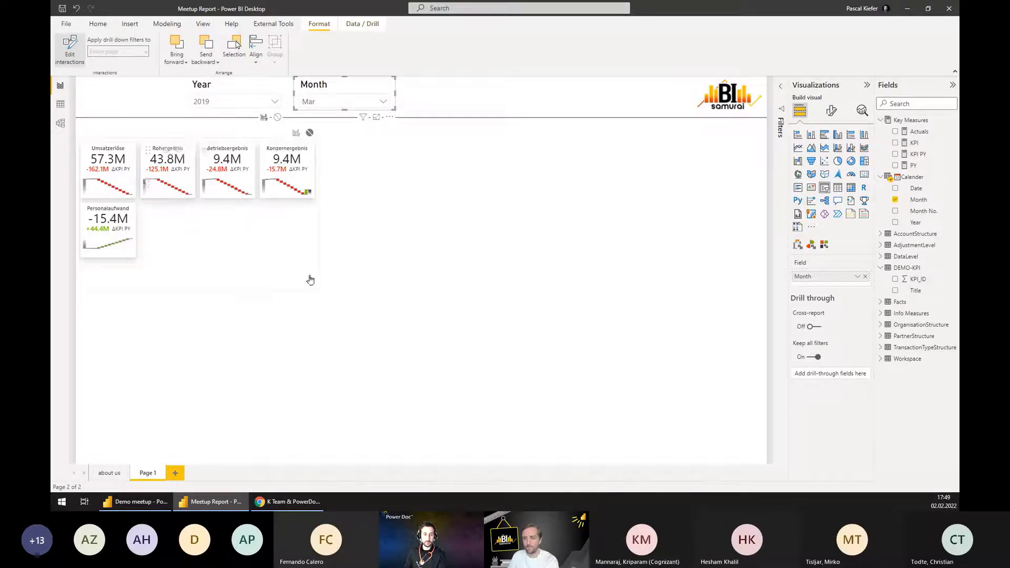
pyautogui.click(317, 236)
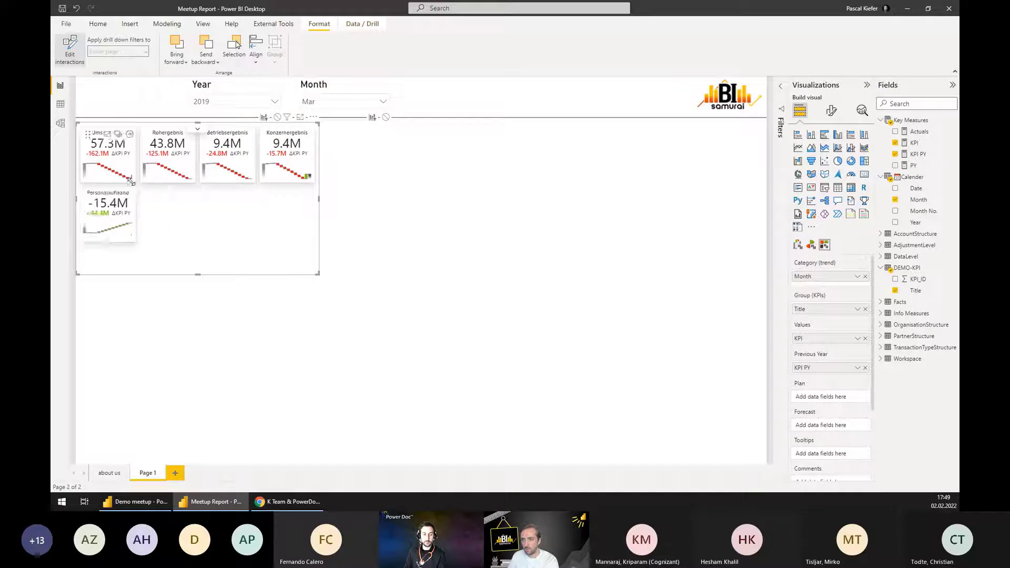
# Turn off Compact cards in the cards visual's Grid formatting.
pyautogui.click(831, 110)
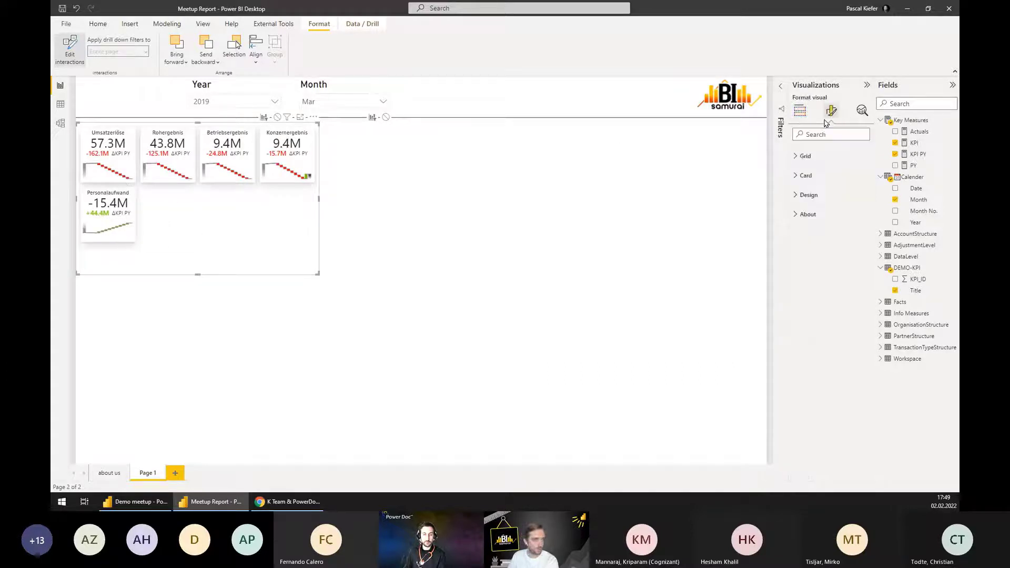
pyautogui.click(805, 174)
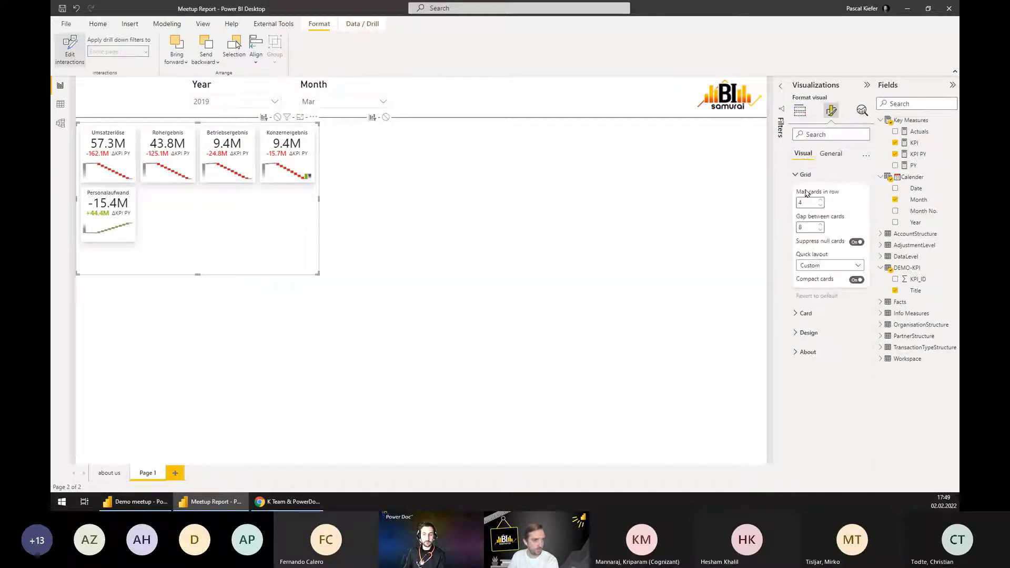
pyautogui.click(857, 279)
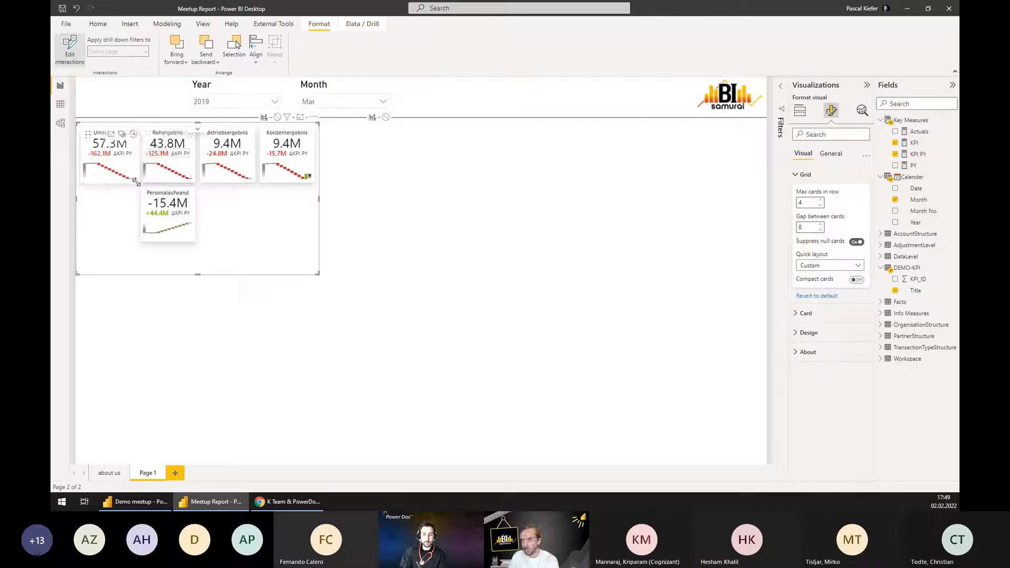
# Enlarge the Umsatzerlöse card to double width with a combined area and line chart, and heighten the Betriebsergebnis card to match.
pyautogui.moveTo(183, 146); pyautogui.dragTo(185, 207)
pyautogui.click(187, 170)
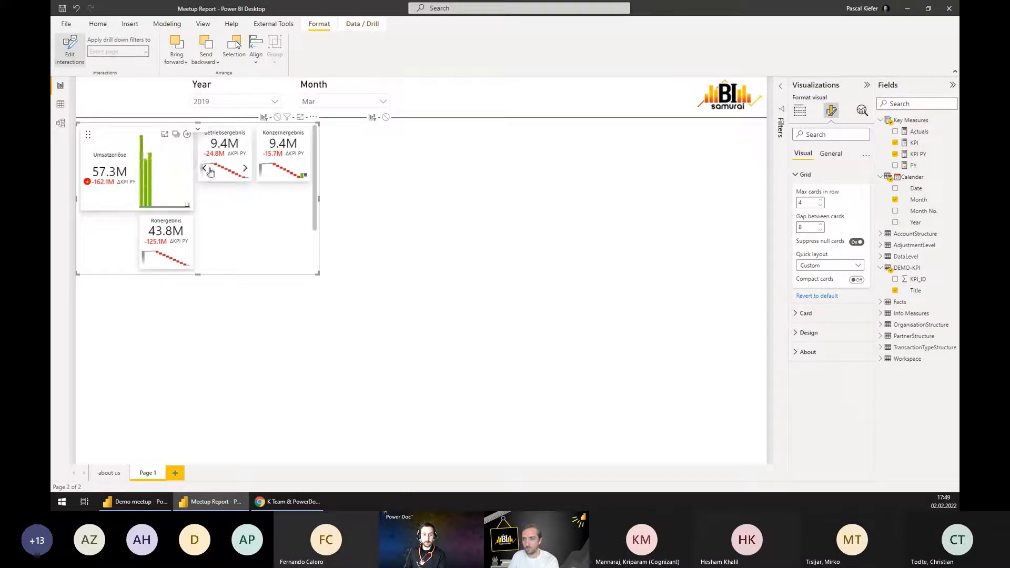
pyautogui.click(186, 170)
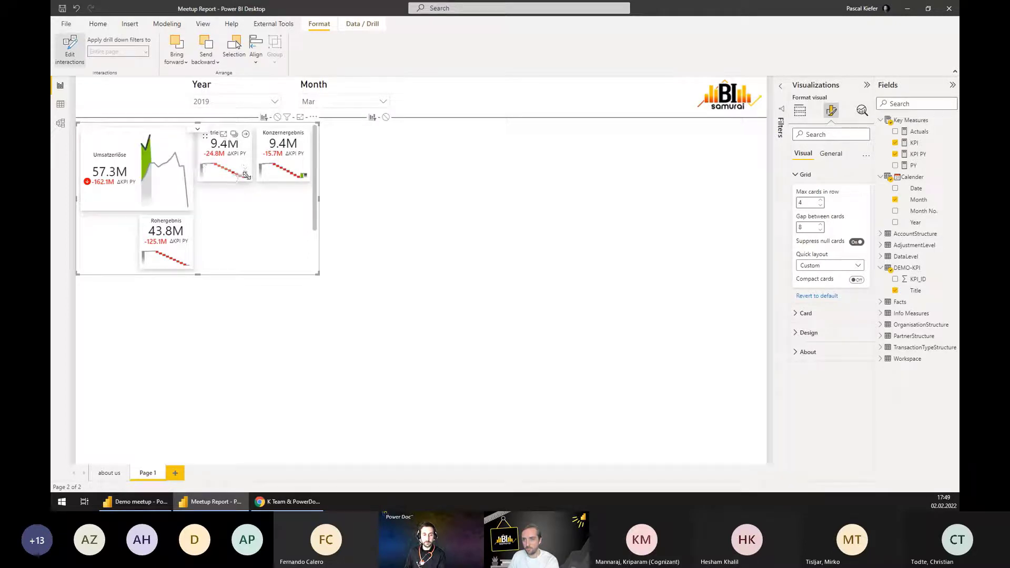
pyautogui.moveTo(252, 182); pyautogui.dragTo(252, 209)
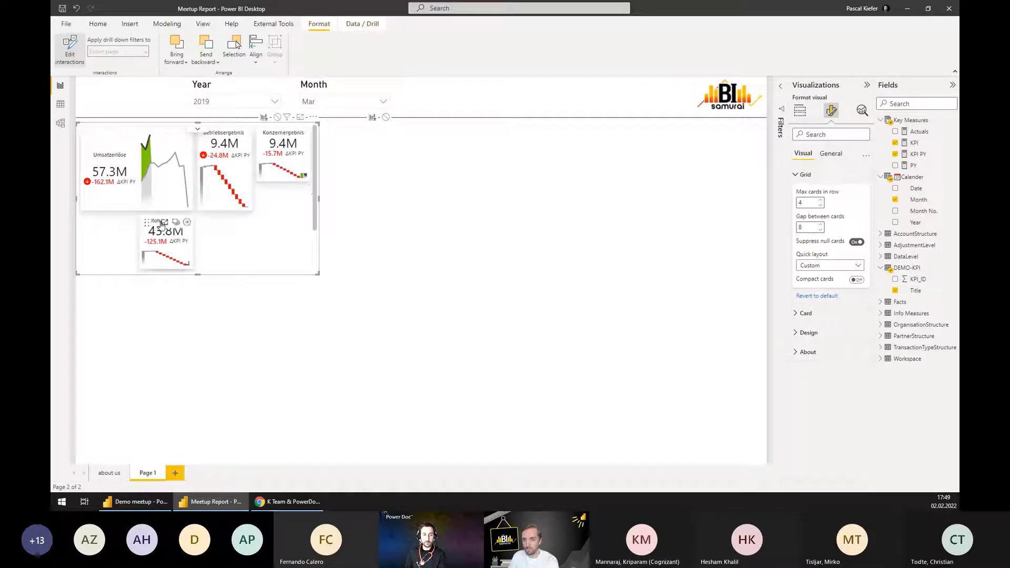
# Place Rohergebnis below Konzernergebnis with a combined area and line chart, and a double-width Personalaufwand card below Umsatzerlöse.
pyautogui.moveTo(144, 220); pyautogui.dragTo(287, 200)
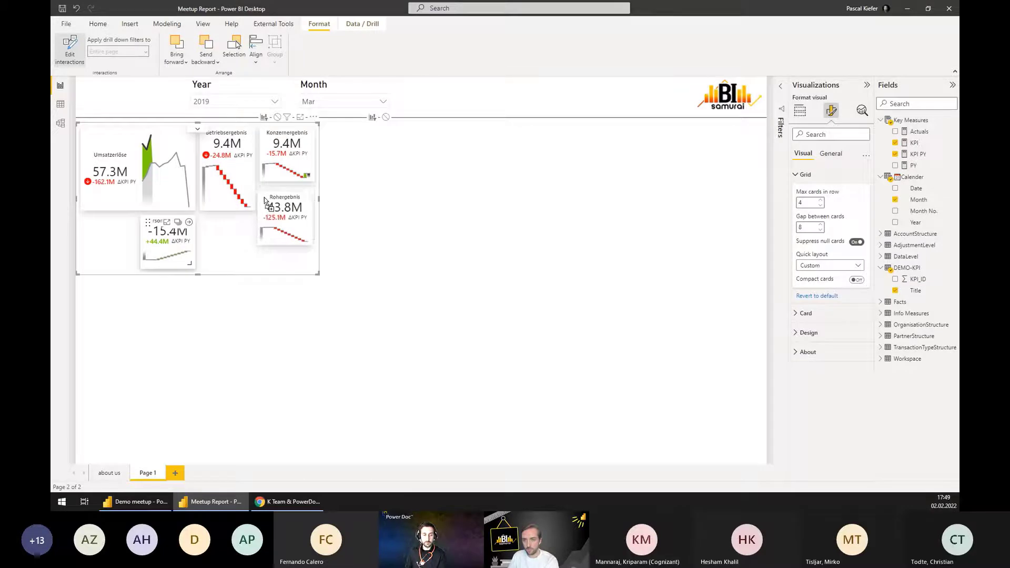
pyautogui.moveTo(148, 221); pyautogui.dragTo(88, 223)
pyautogui.moveTo(135, 266); pyautogui.dragTo(191, 261)
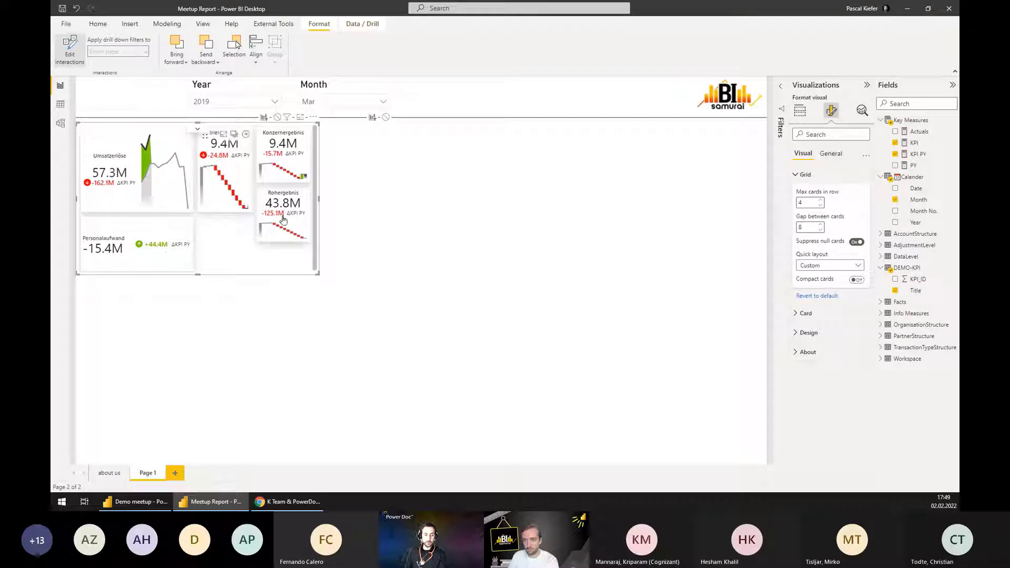
pyautogui.click(304, 232)
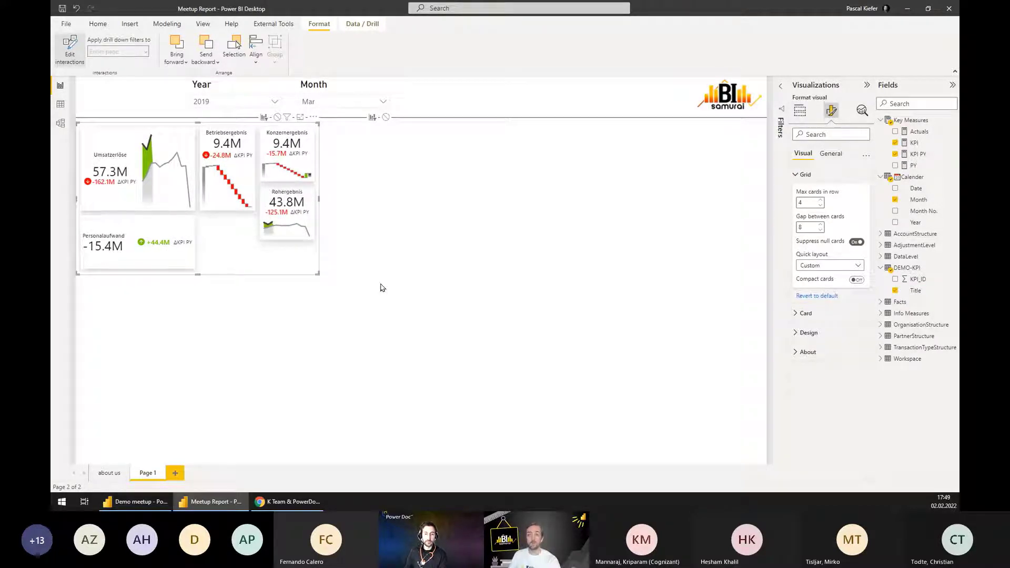
pyautogui.click(140, 308)
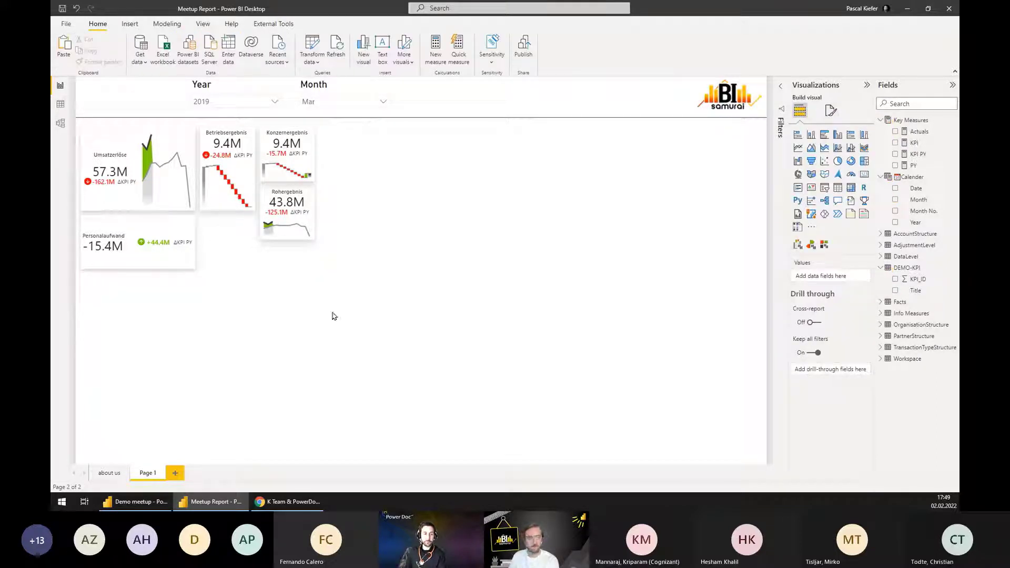
# Add a Zebra BI Tables visual beside the cards with KPI as Values and KPI PY as Previous Year.
pyautogui.click(810, 246)
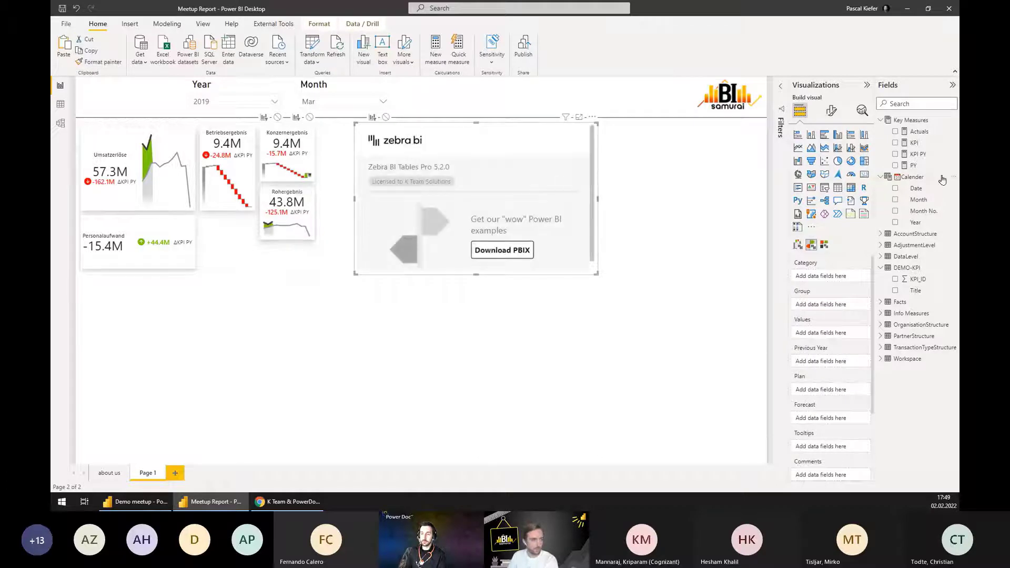
pyautogui.click(895, 144)
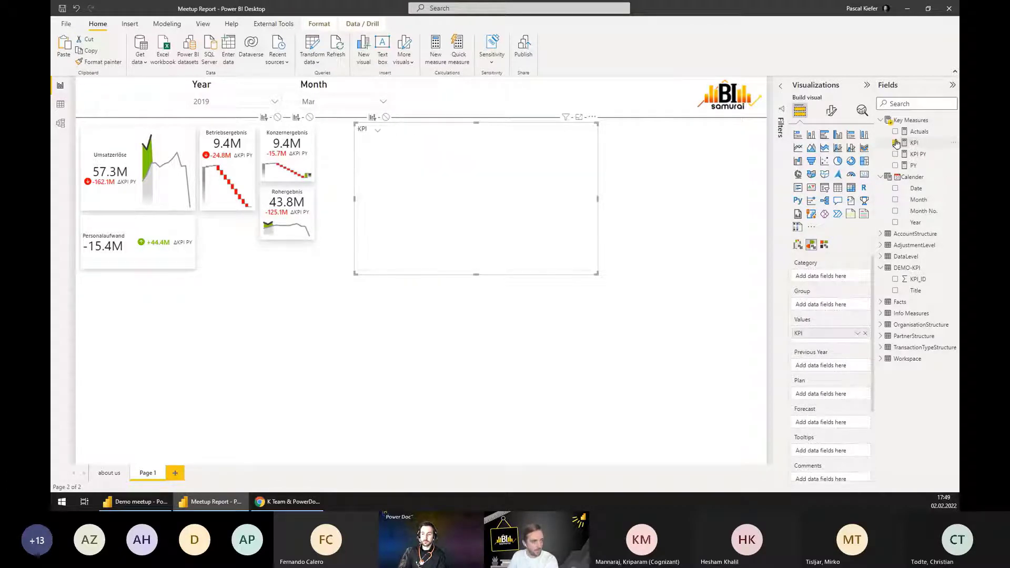
pyautogui.click(903, 154)
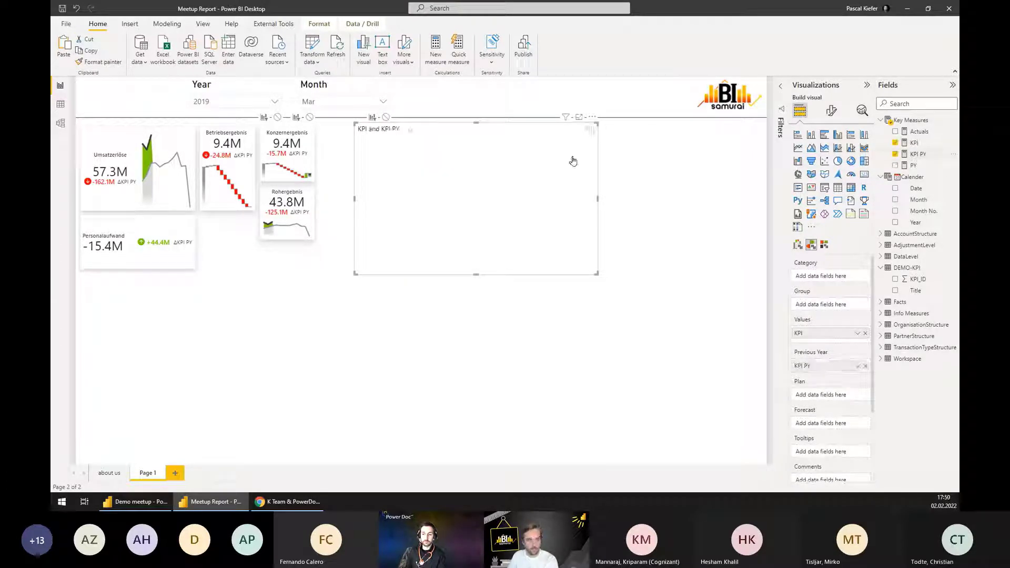
pyautogui.moveTo(600, 142); pyautogui.dragTo(593, 197)
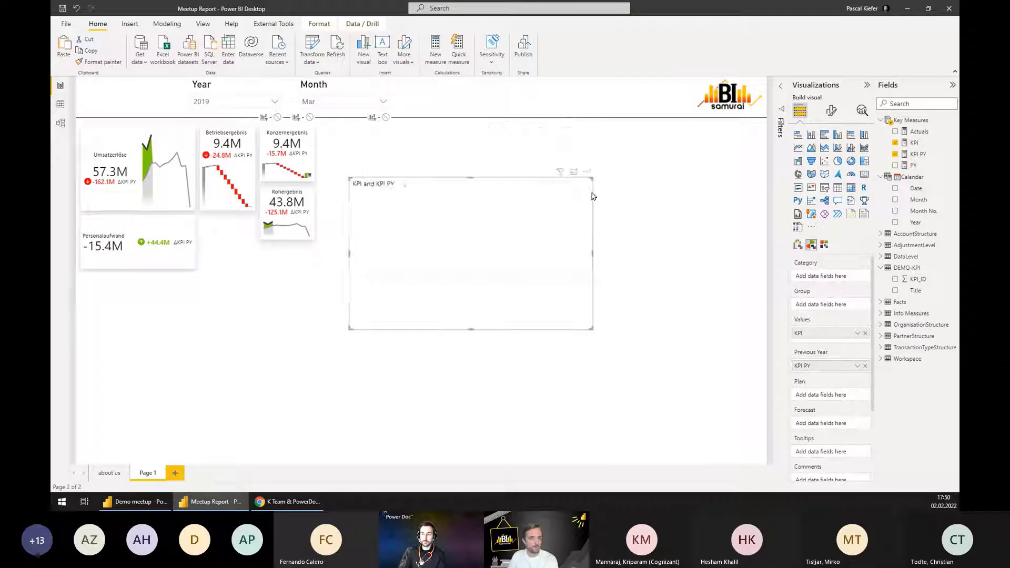
# Categorize the table by OrganisationLevel2 and OrganisationLevel3, group it by the DEMO-KPI Title, and enlarge the visual.
pyautogui.click(881, 325)
pyautogui.moveTo(874, 317); pyautogui.dragTo(765, 317)
pyautogui.click(786, 417)
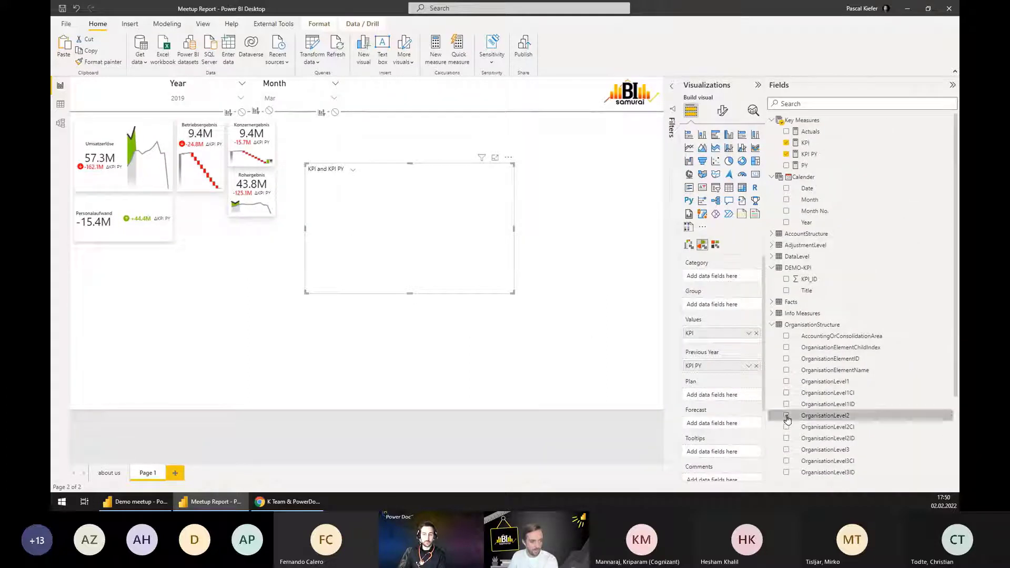
pyautogui.scroll(-2, 842, 437)
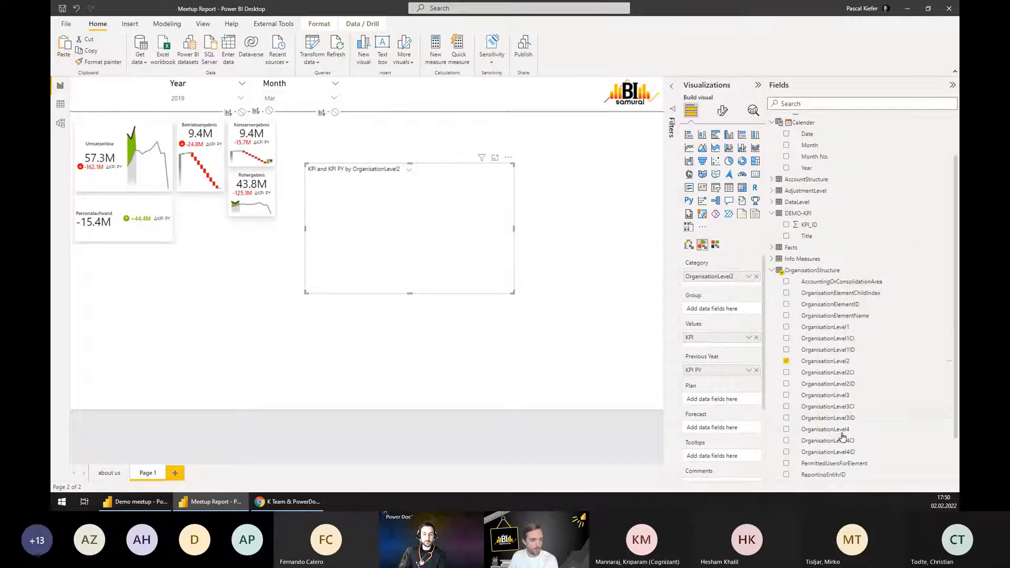
pyautogui.moveTo(834, 401); pyautogui.dragTo(728, 287)
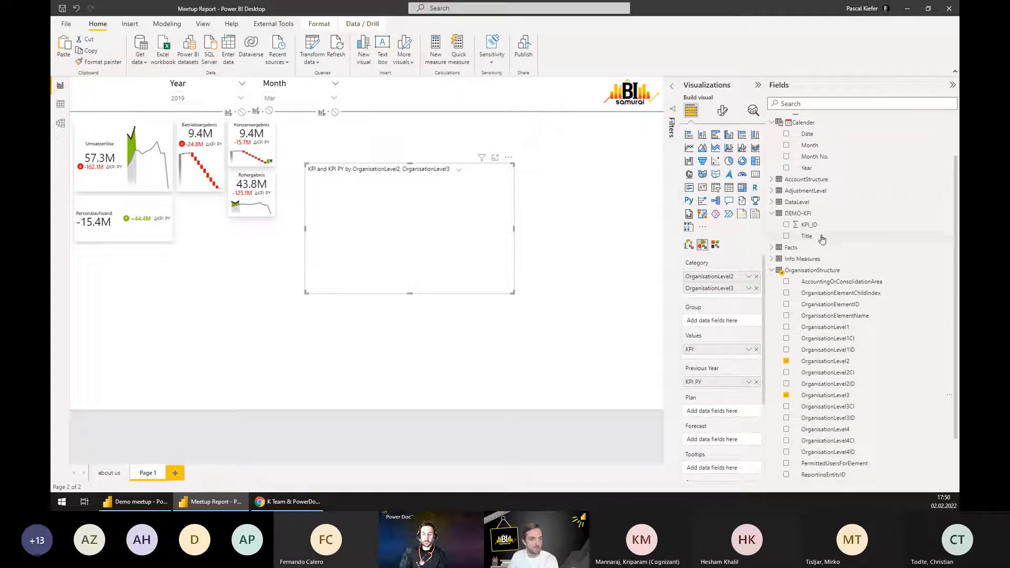
pyautogui.moveTo(822, 240); pyautogui.dragTo(712, 320)
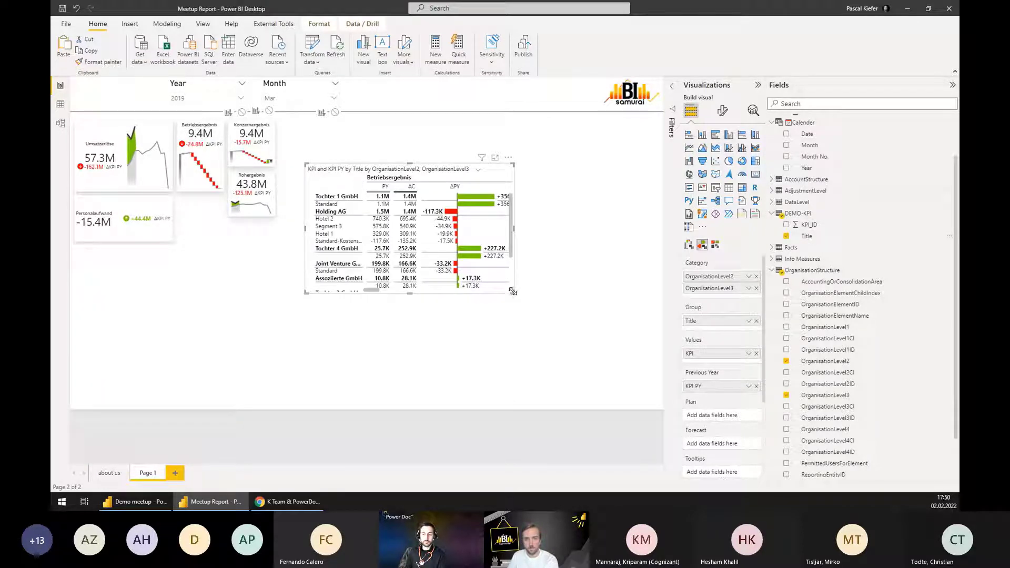
pyautogui.moveTo(512, 291); pyautogui.dragTo(622, 369)
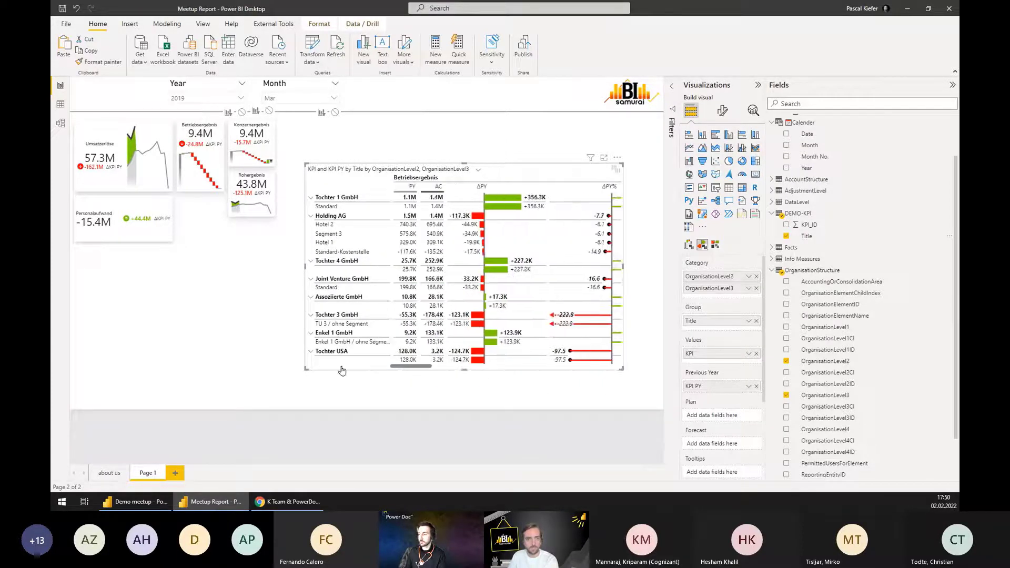
# Apply a Top N filter on the table's Title that shows the top 1 item by First Title.
pyautogui.moveTo(590, 158)
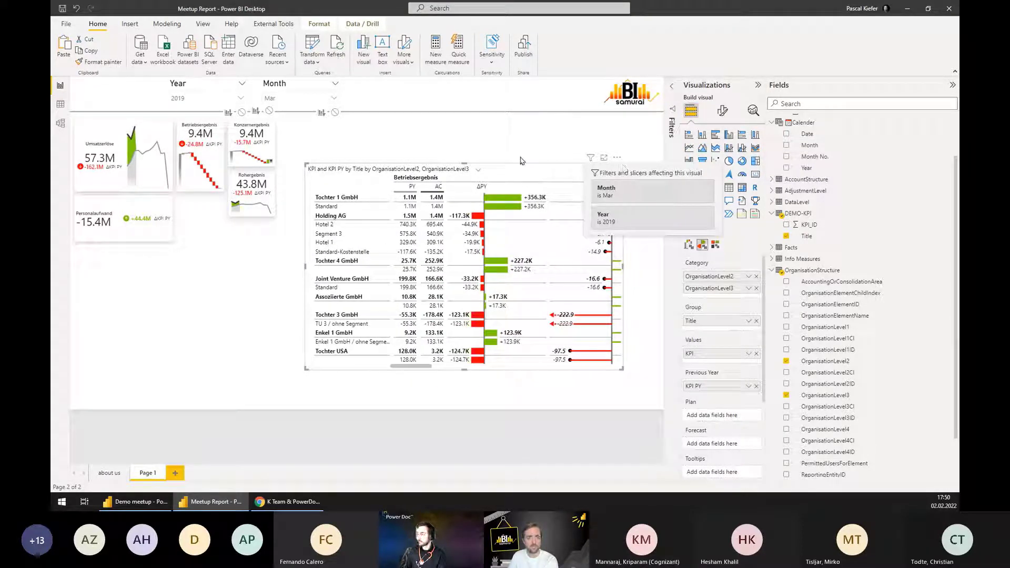
pyautogui.click(671, 90)
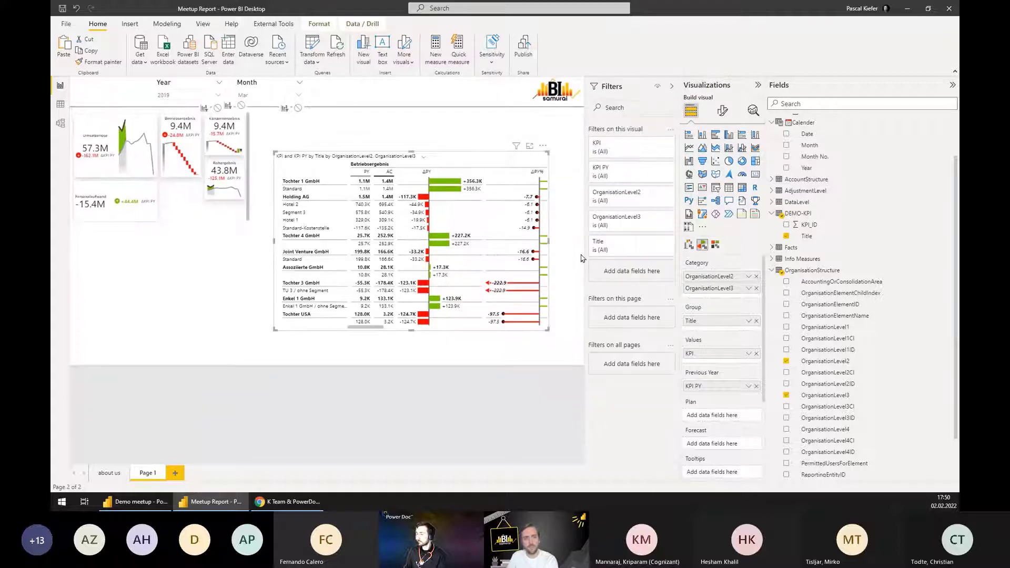
pyautogui.click(658, 243)
pyautogui.click(618, 274)
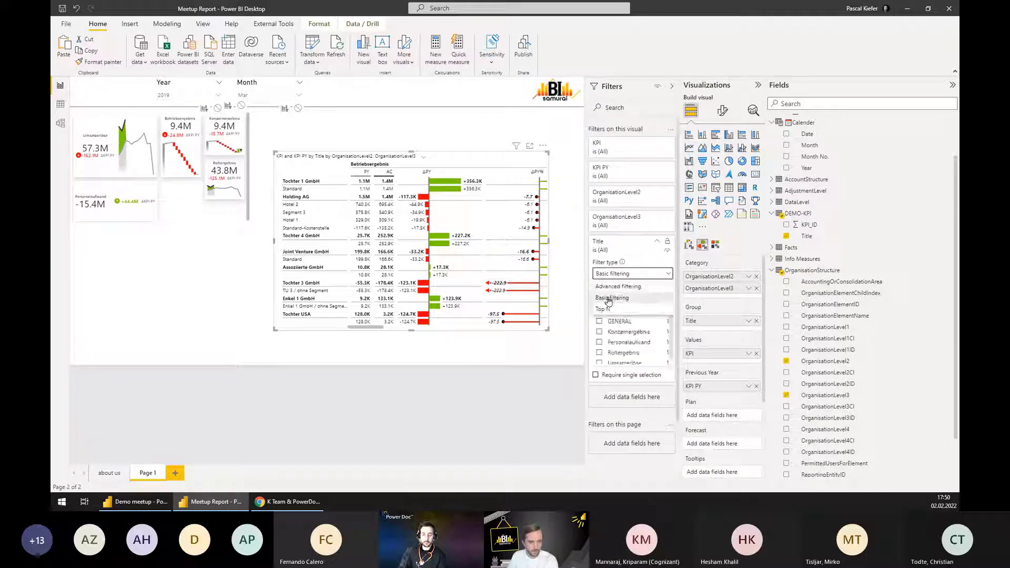
pyautogui.click(602, 306)
pyautogui.click(639, 298)
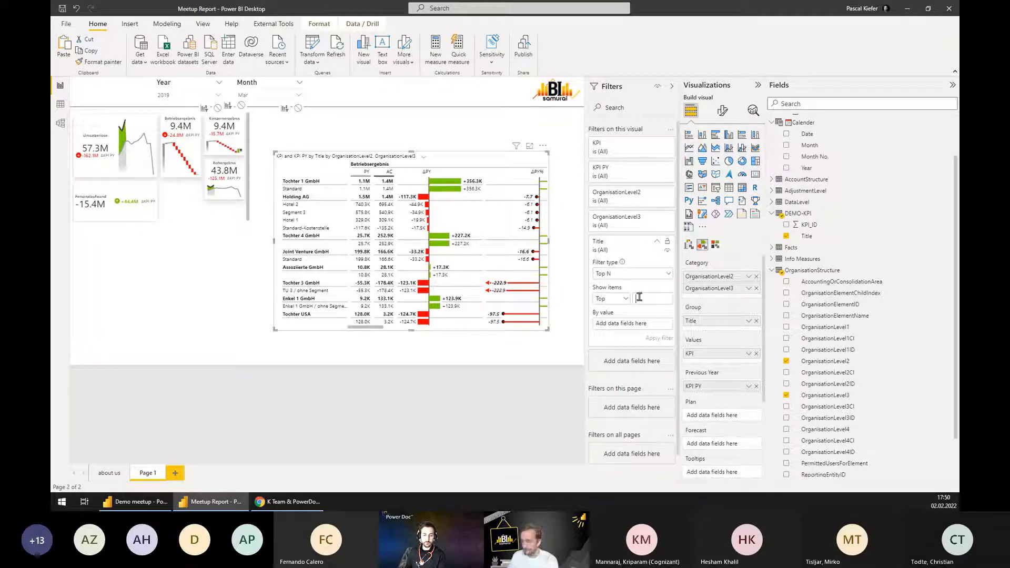
pyautogui.write('1')
pyautogui.moveTo(813, 233); pyautogui.dragTo(631, 323)
pyautogui.click(660, 337)
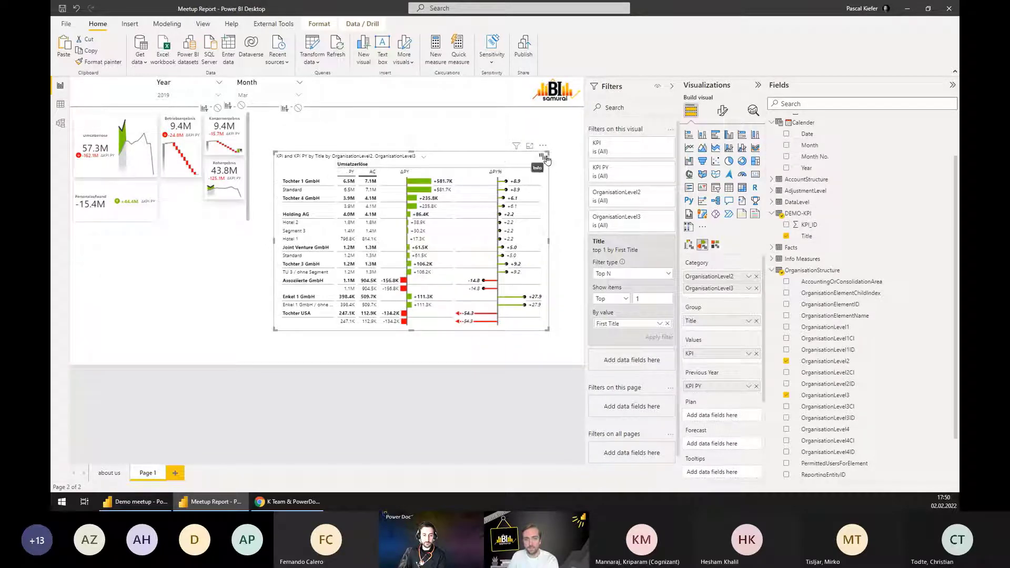
# Shrink the table visual and fit it into the page's lower-left corner below the KPI cards.
pyautogui.moveTo(545, 154); pyautogui.dragTo(492, 204)
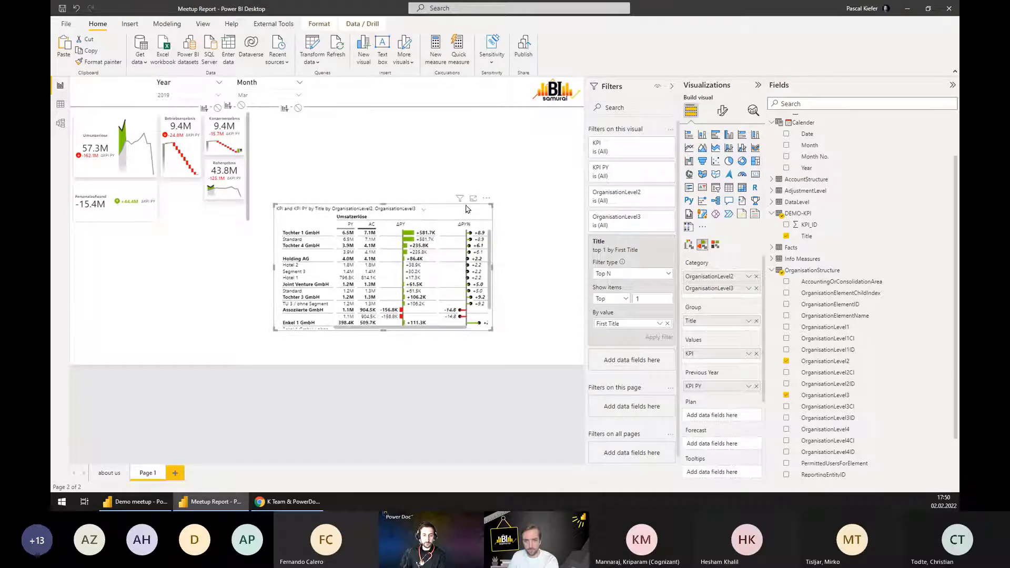
pyautogui.moveTo(465, 209); pyautogui.dragTo(262, 243)
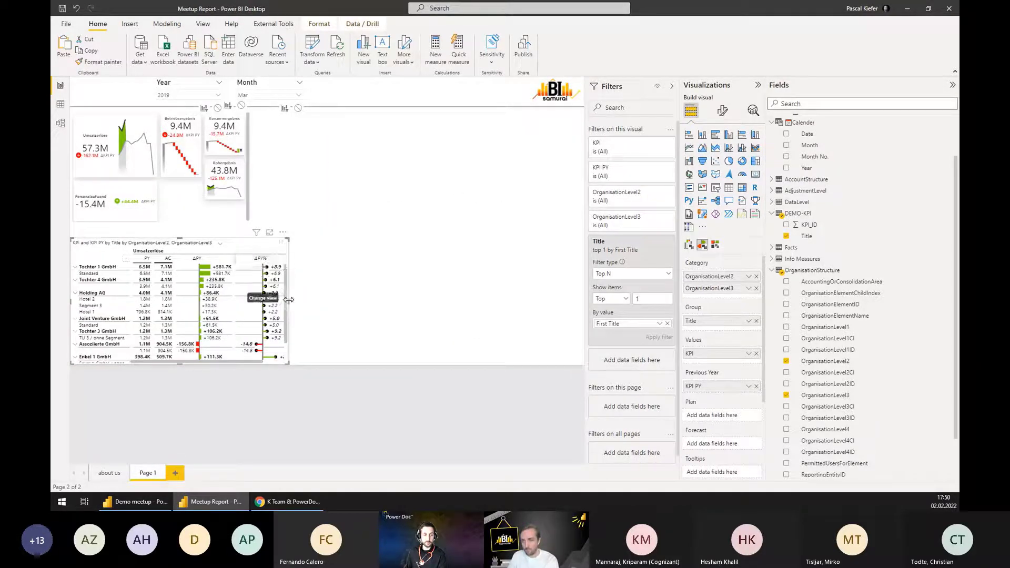
pyautogui.moveTo(288, 299); pyautogui.dragTo(302, 299)
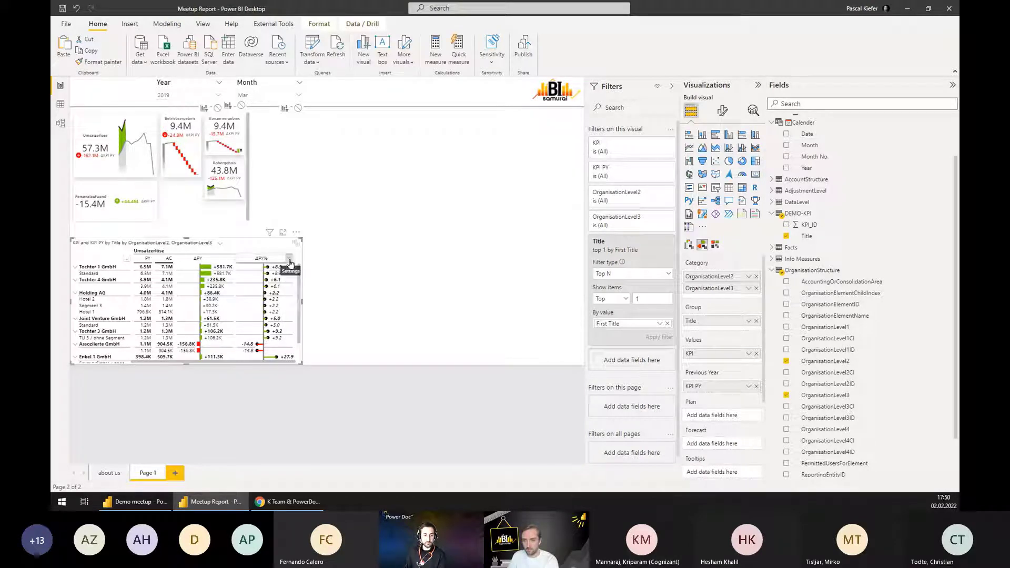
# Show the table's ΔPY% column as plain numbers instead of a pin chart, and extend the visual upward to the cards.
pyautogui.click(290, 262)
pyautogui.click(260, 304)
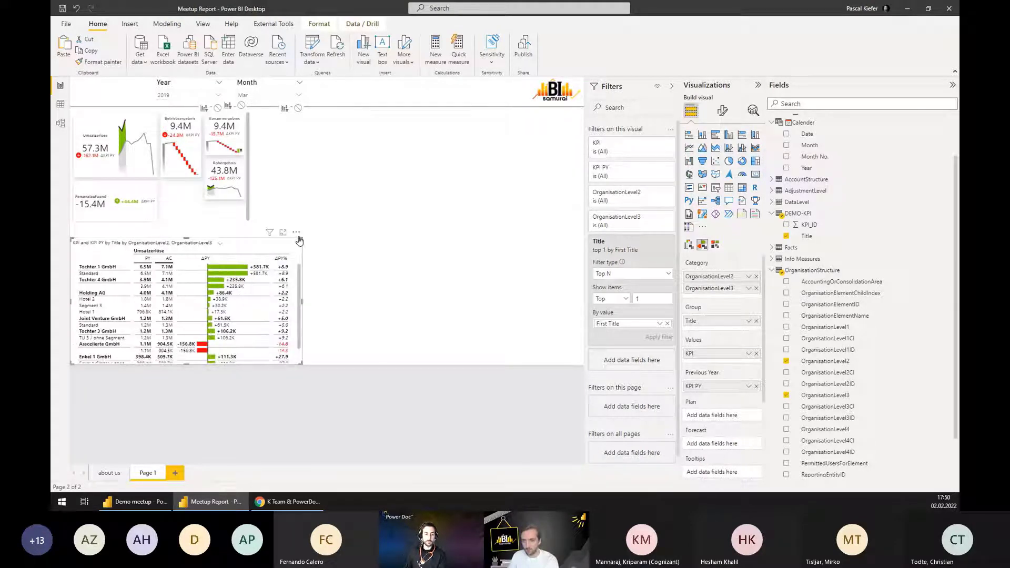
pyautogui.moveTo(301, 237); pyautogui.dragTo(303, 222)
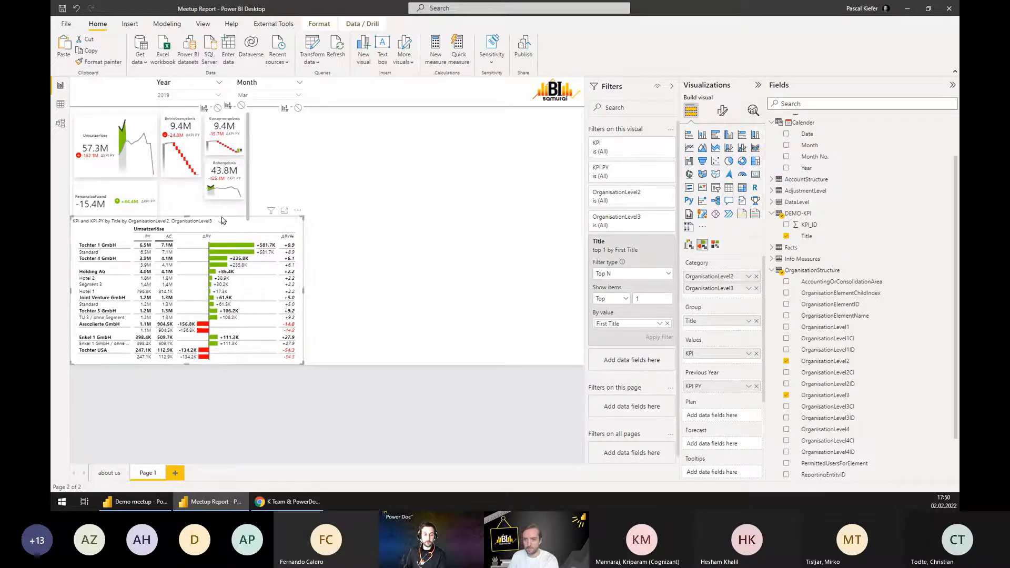
# Turn on the grand total for the Zebra BI table and hide its title.
pyautogui.click(722, 110)
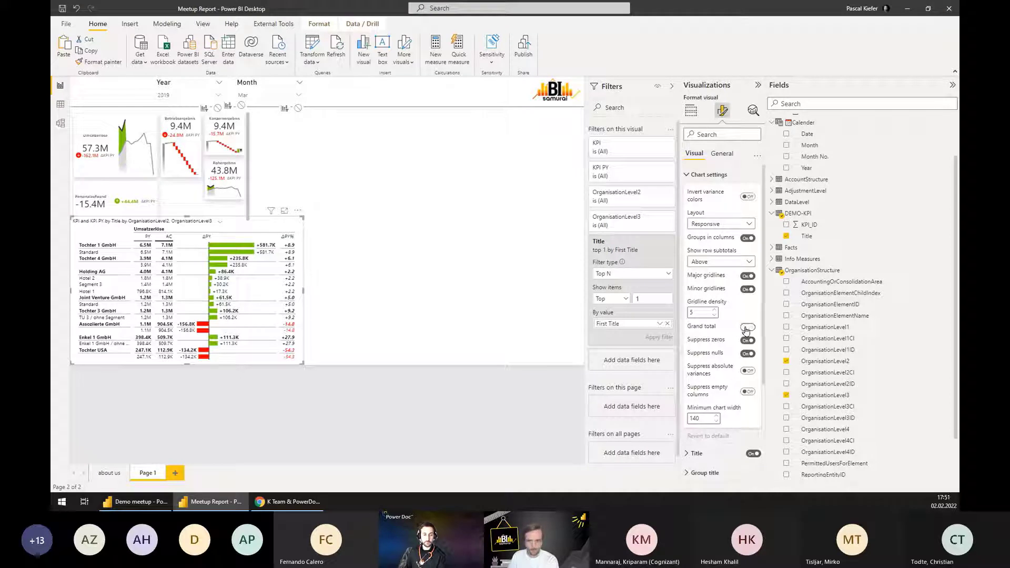
pyautogui.click(746, 328)
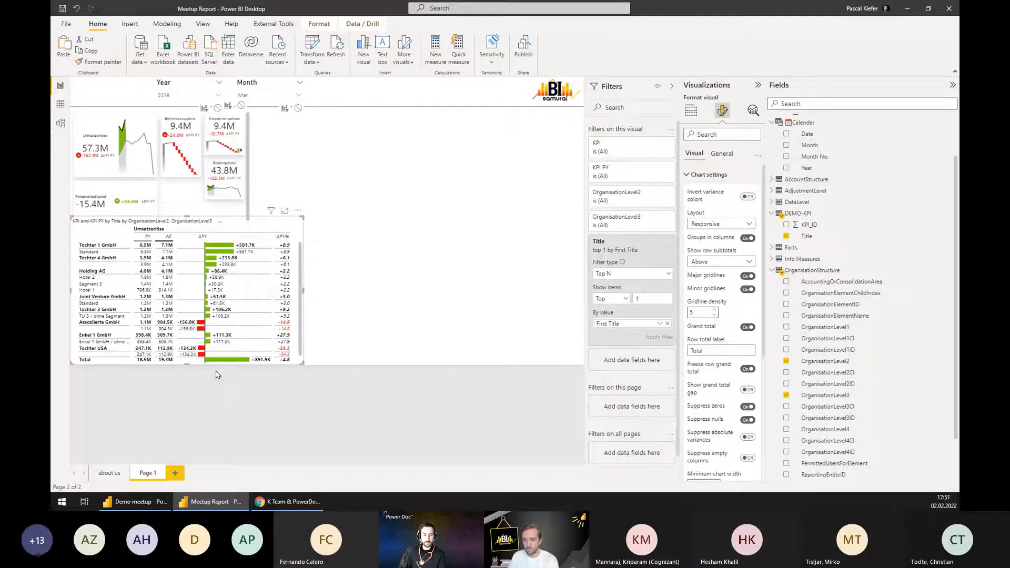
pyautogui.click(722, 153)
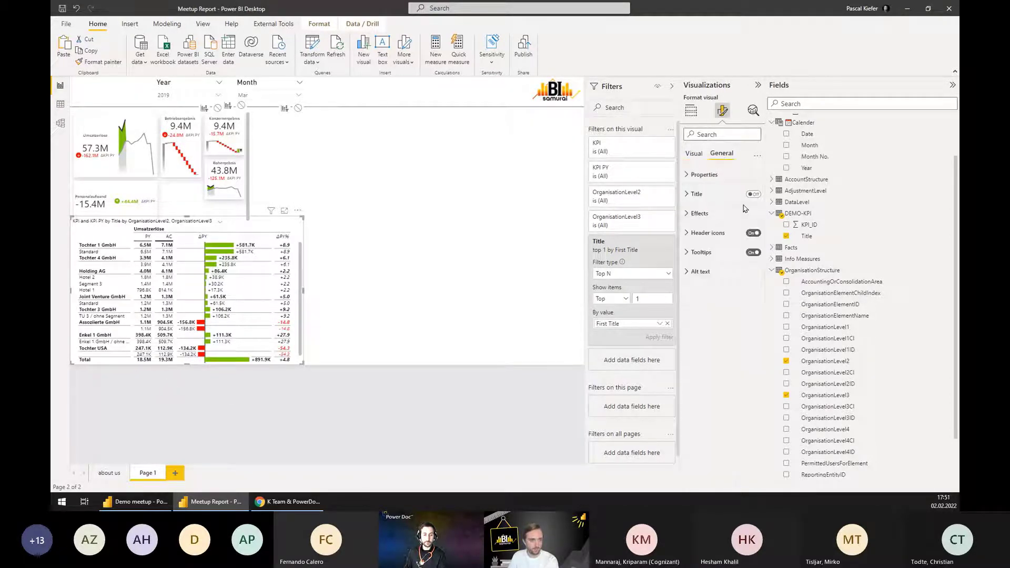
pyautogui.click(690, 154)
pyautogui.click(691, 175)
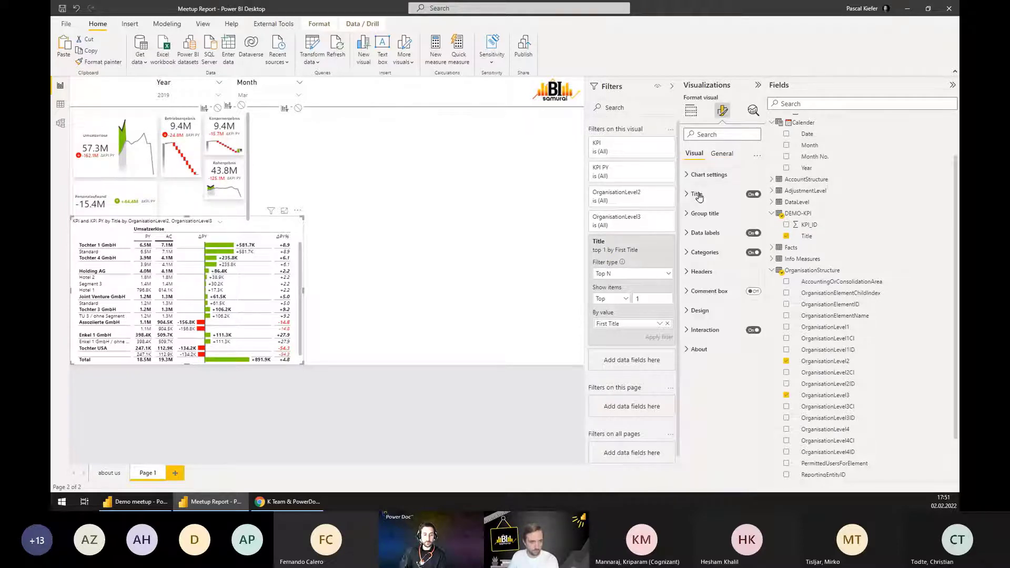
pyautogui.click(753, 193)
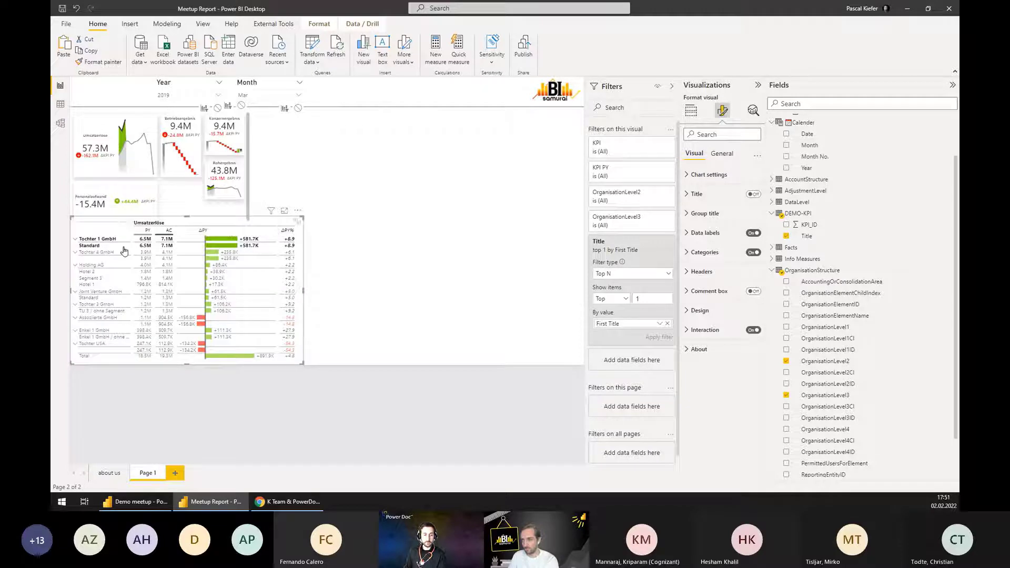
# Collapse the table's entire organisation field to the top level and test its cross-filtering with the Personalaufwand card.
pyautogui.rightClick(86, 240)
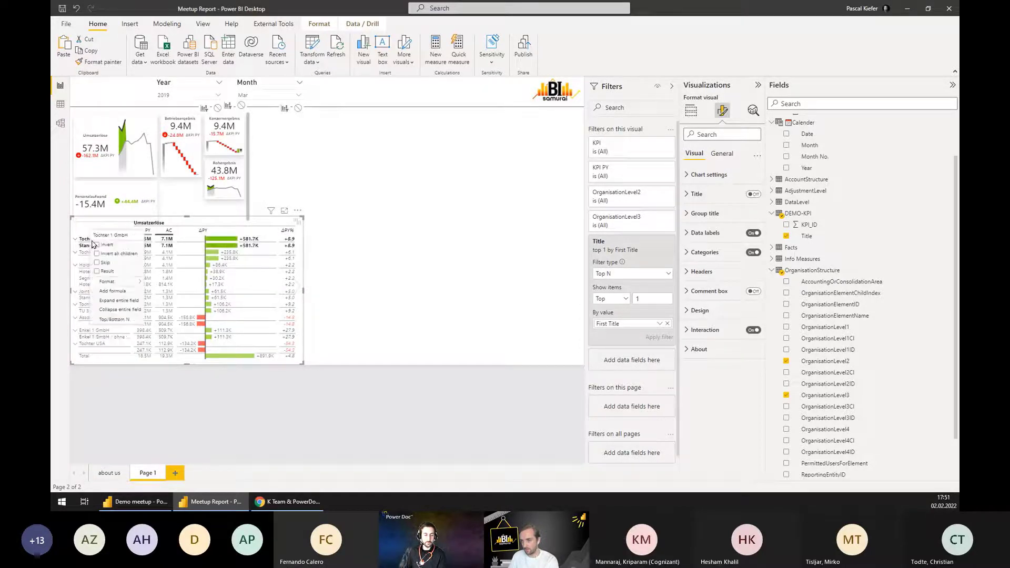
pyautogui.click(114, 311)
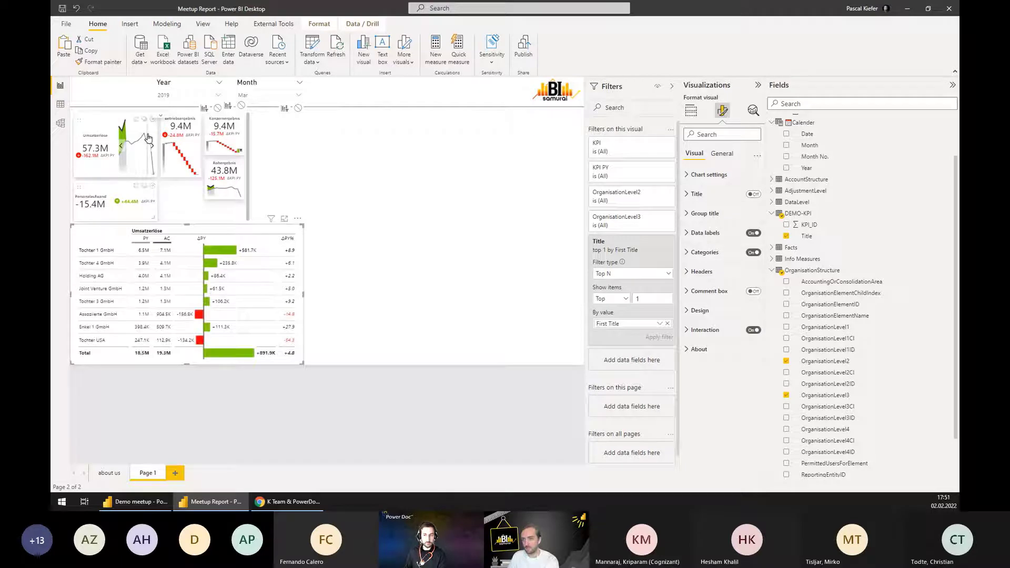
pyautogui.click(98, 191)
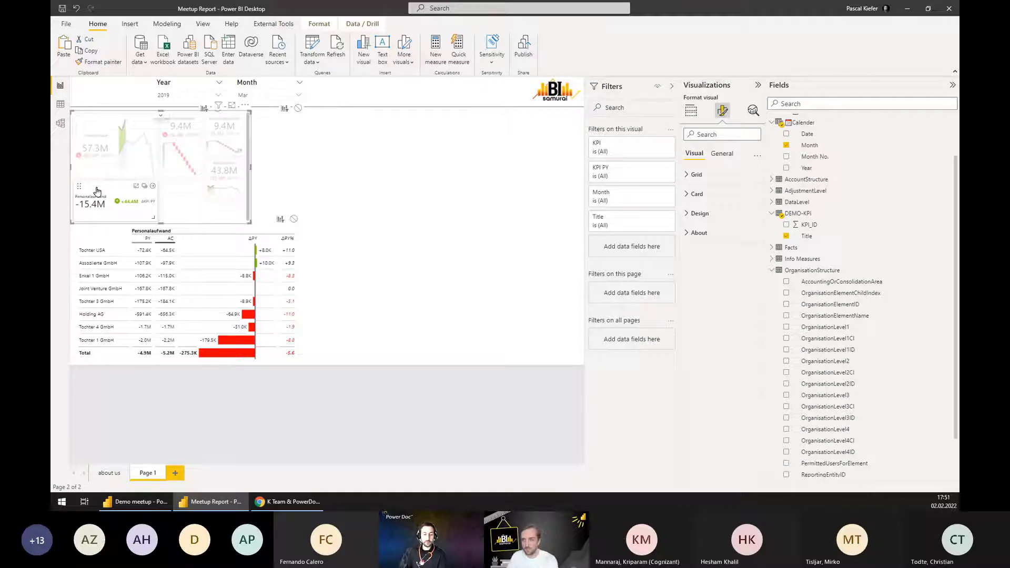
pyautogui.click(317, 367)
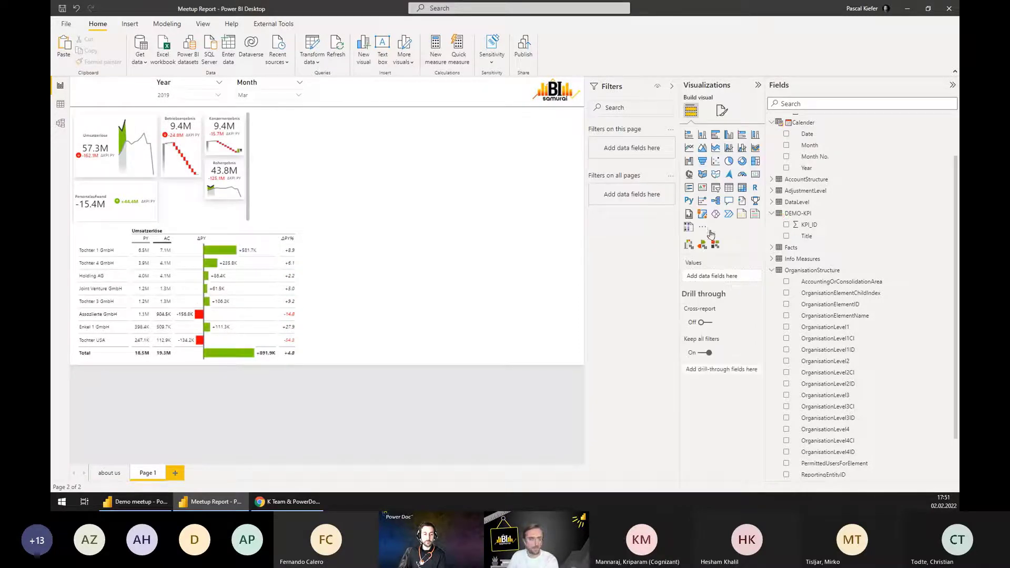
# Add a Zebra BI Charts visual to the page's lower-right area, filling the space beside the table.
pyautogui.click(689, 245)
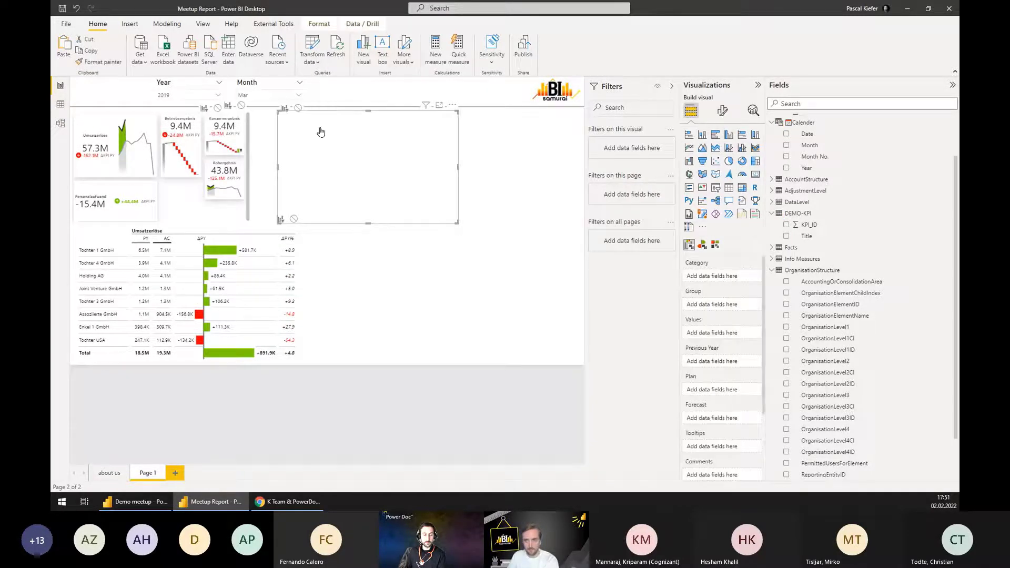
pyautogui.moveTo(313, 114); pyautogui.dragTo(343, 225)
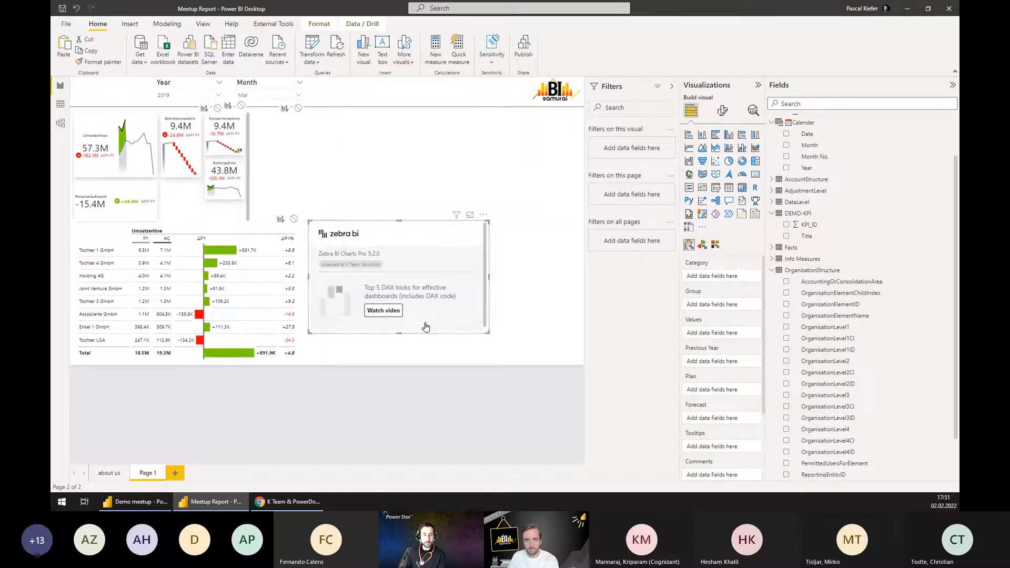
pyautogui.moveTo(487, 332); pyautogui.dragTo(605, 377)
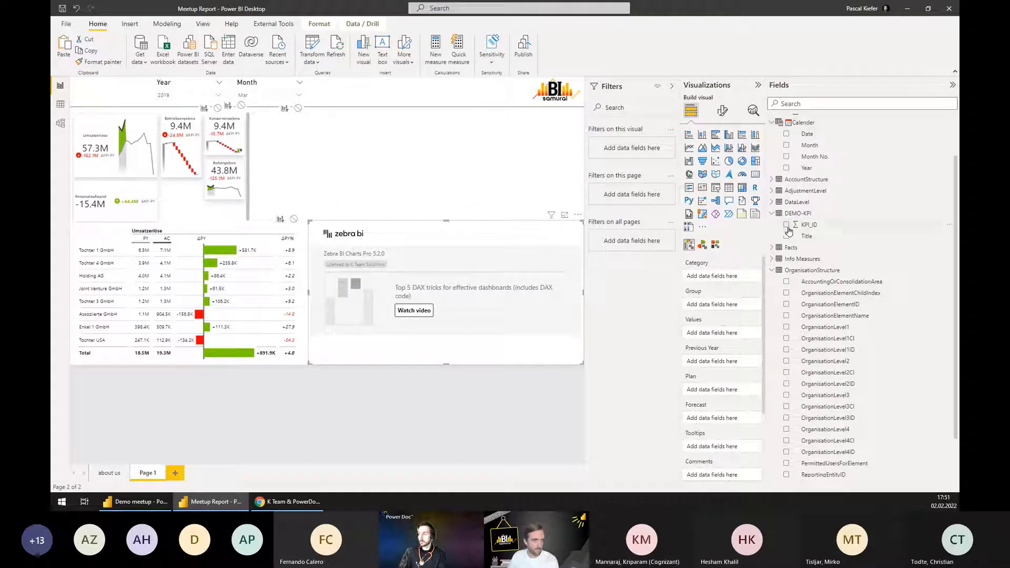
# Chart KPI and KPI PY by Month, grouped by the DEMO-KPI Title, and stop the Month slicer from filtering this chart.
pyautogui.moveTo(811, 239); pyautogui.dragTo(718, 304)
pyautogui.click(785, 143)
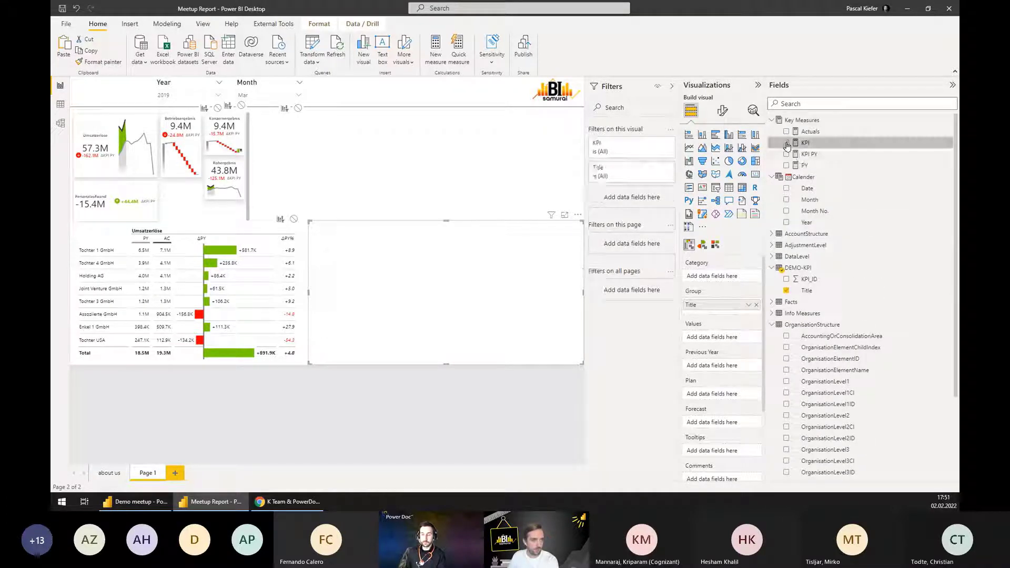
pyautogui.click(786, 154)
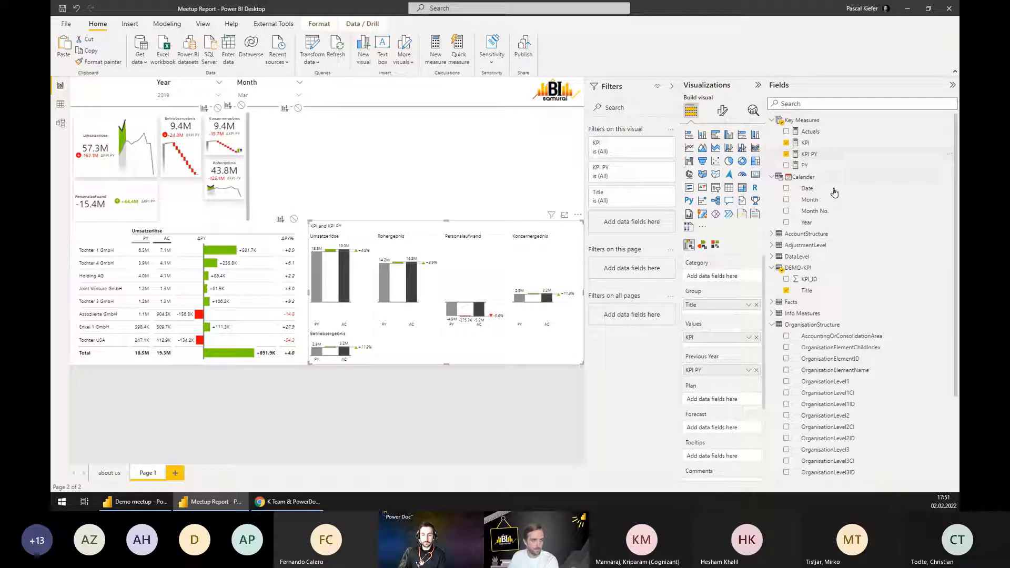
pyautogui.moveTo(831, 198); pyautogui.dragTo(721, 274)
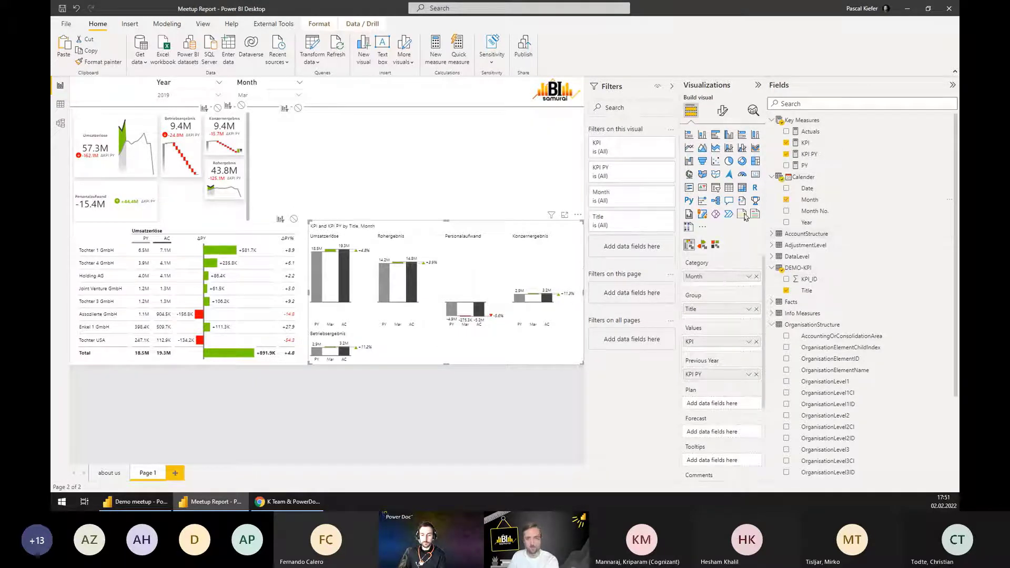
pyautogui.click(256, 85)
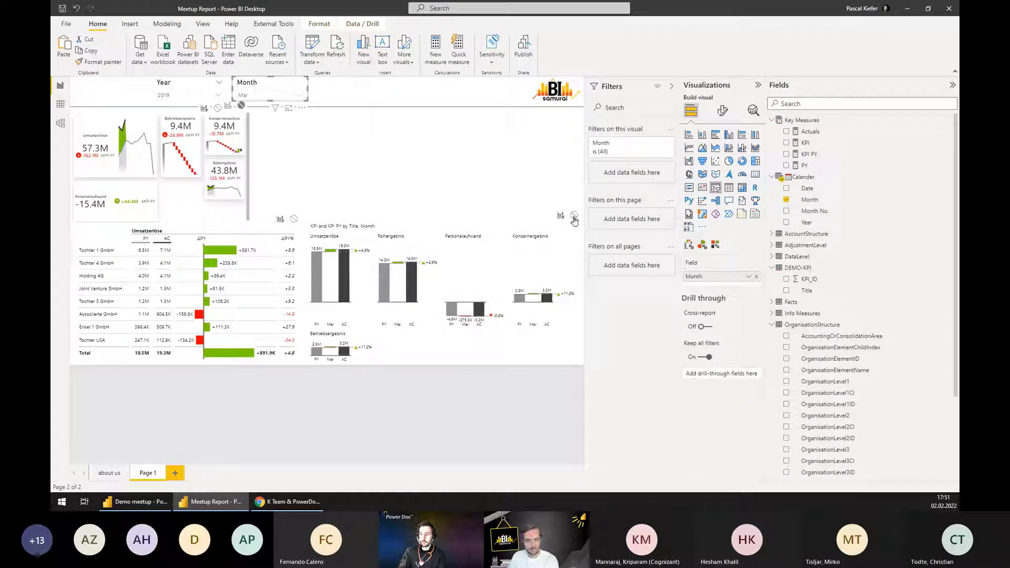
pyautogui.click(573, 216)
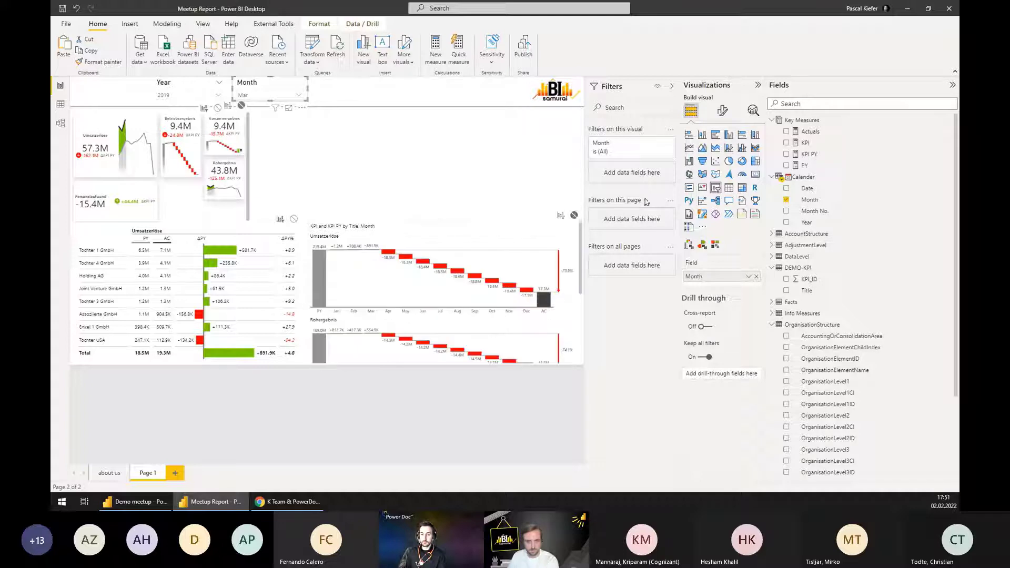
# Apply a Top N filter on the chart's Title that shows the top 1 item by First Title.
pyautogui.click(443, 222)
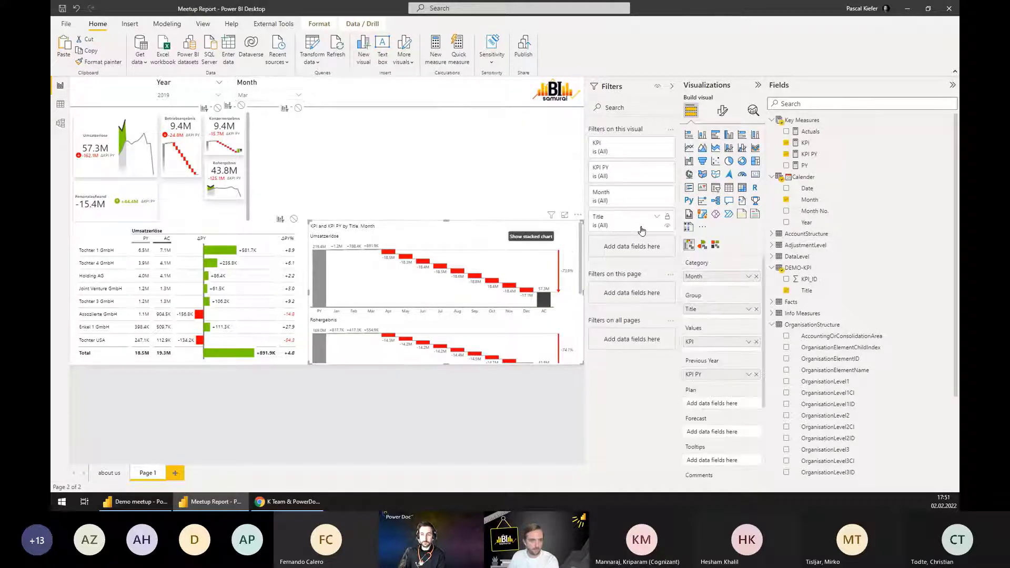
pyautogui.click(656, 217)
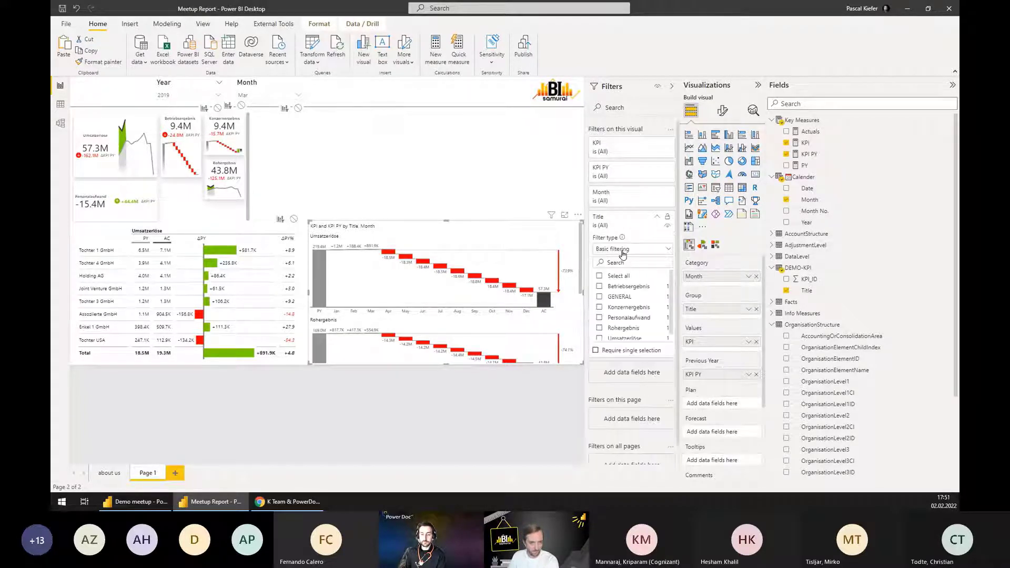
pyautogui.click(624, 249)
pyautogui.click(610, 285)
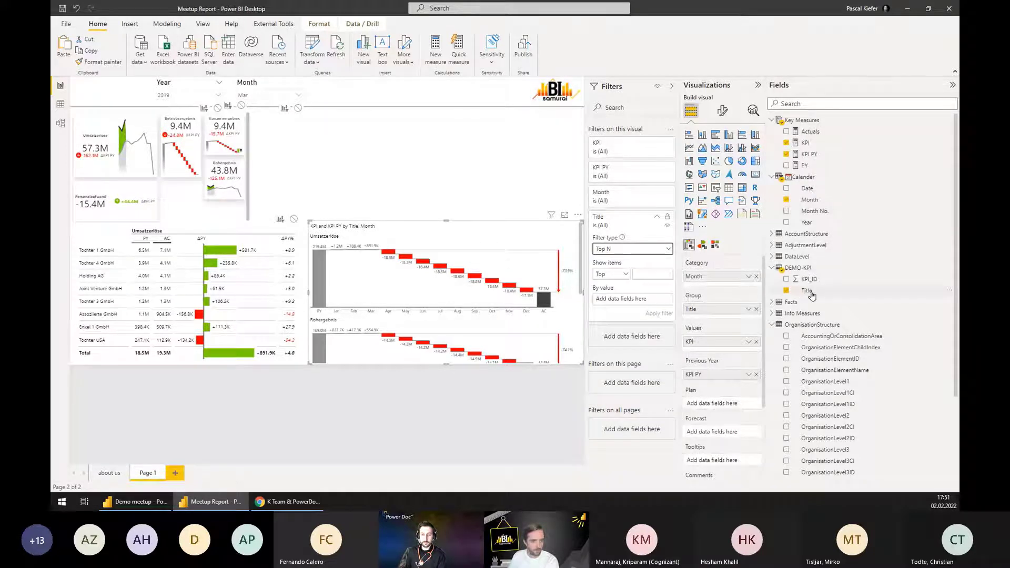
pyautogui.moveTo(811, 296); pyautogui.dragTo(628, 298)
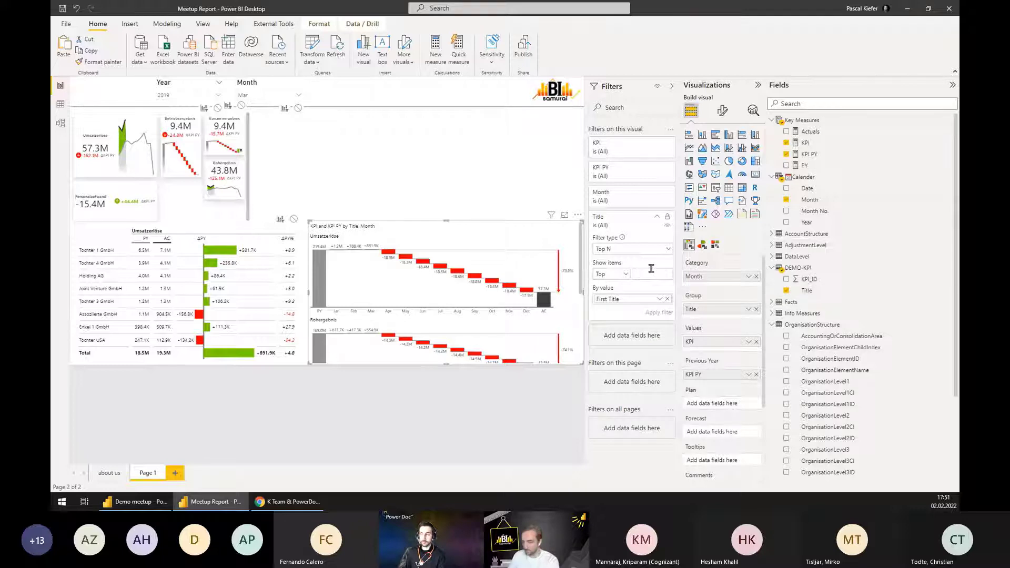
pyautogui.click(651, 269)
pyautogui.write('1')
pyautogui.click(662, 312)
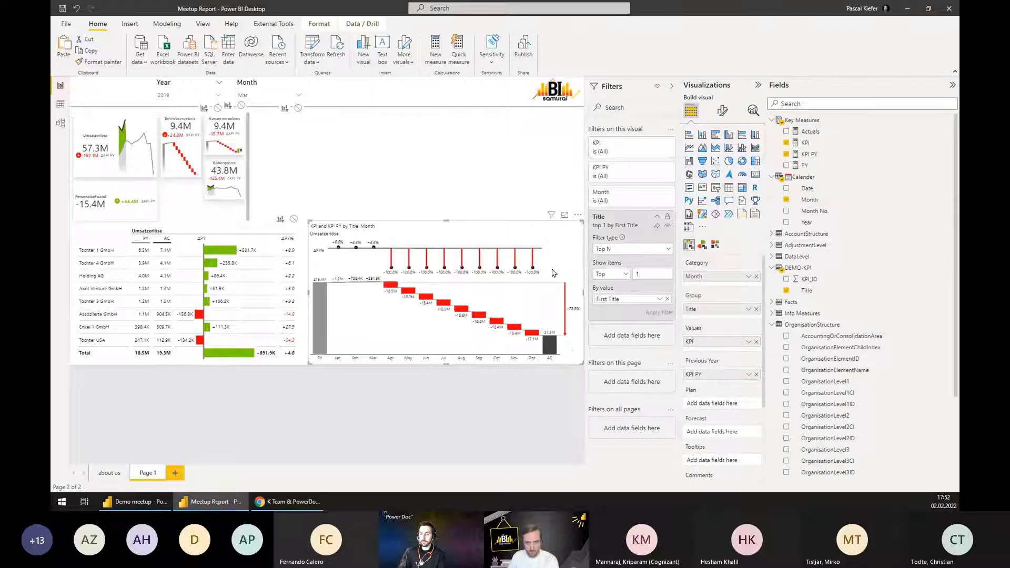
# Hide the chart's title, lower its upper edge slightly, and switch it to a monthly column chart with variances.
pyautogui.moveTo(445, 221); pyautogui.dragTo(449, 230)
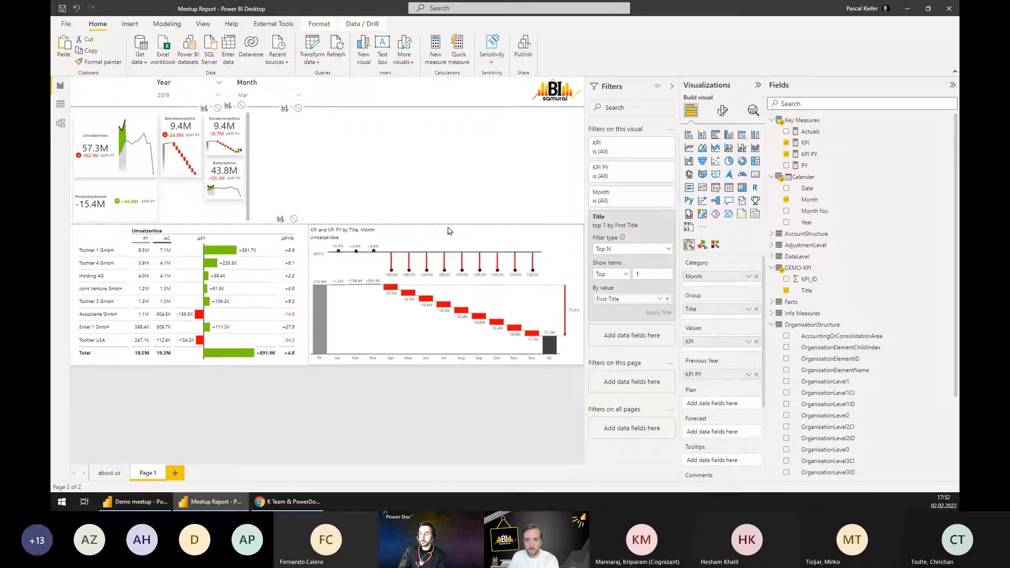
pyautogui.click(723, 112)
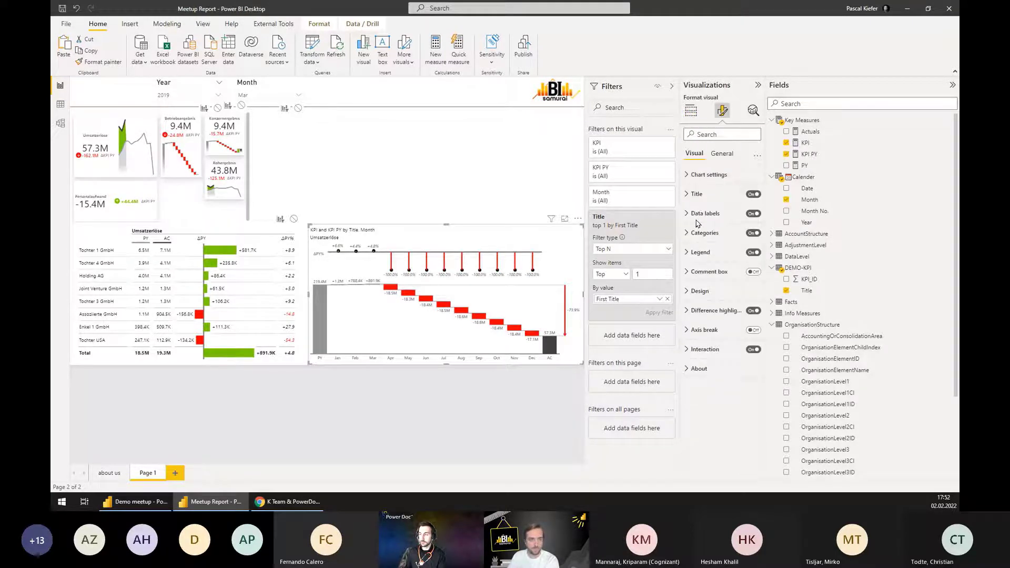
pyautogui.click(753, 194)
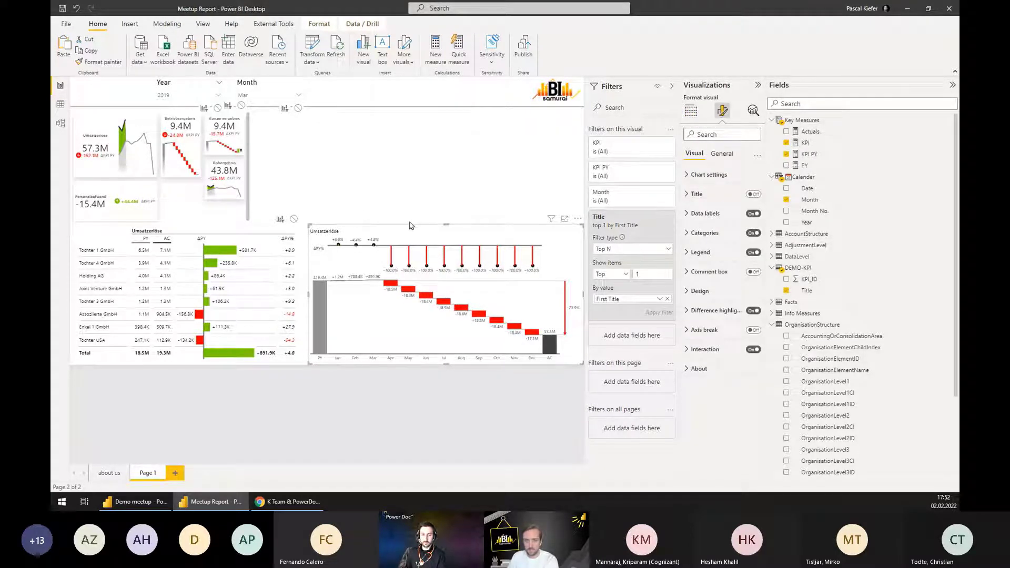
pyautogui.moveTo(446, 226); pyautogui.dragTo(449, 234)
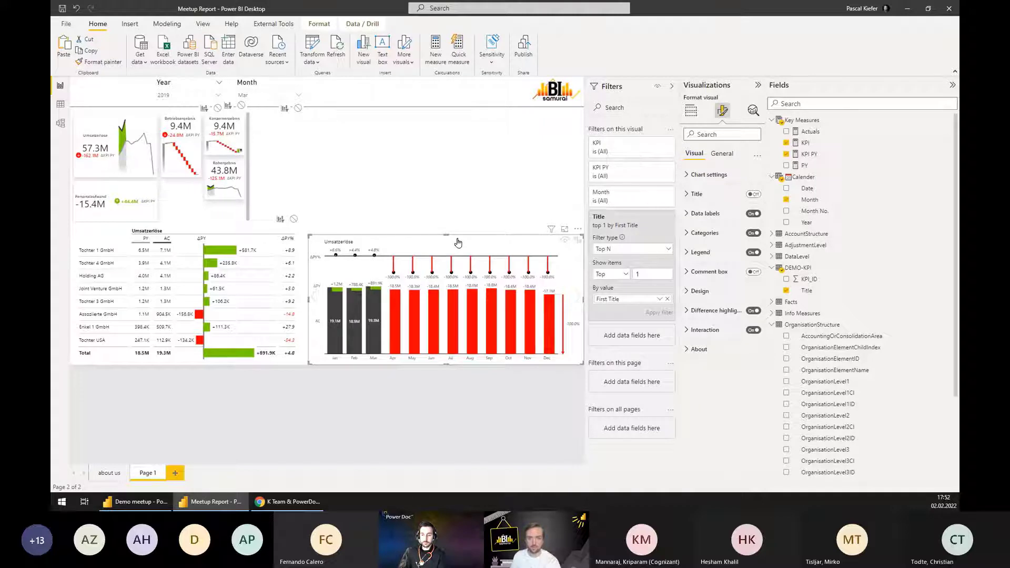
pyautogui.click(393, 262)
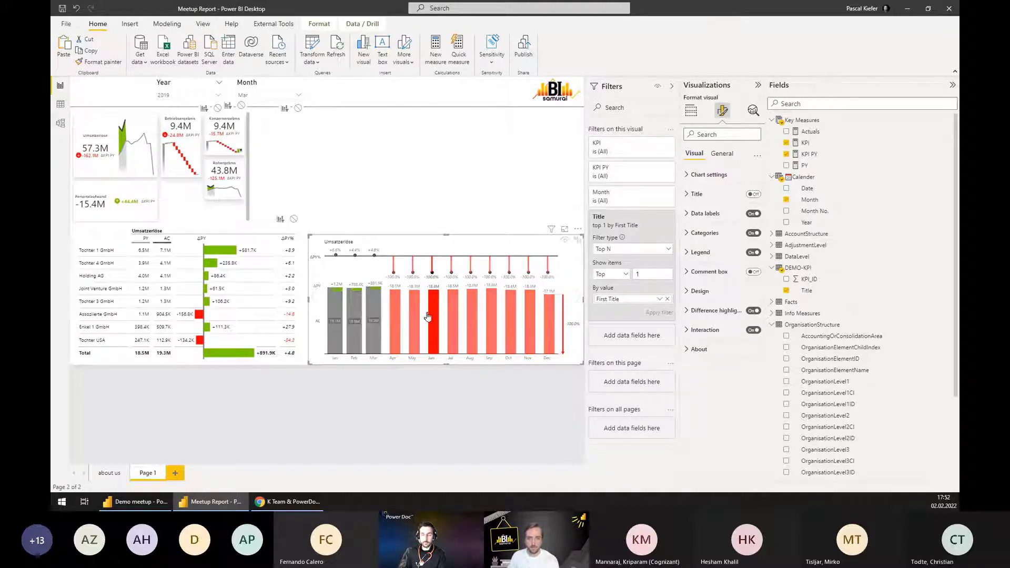
pyautogui.click(408, 240)
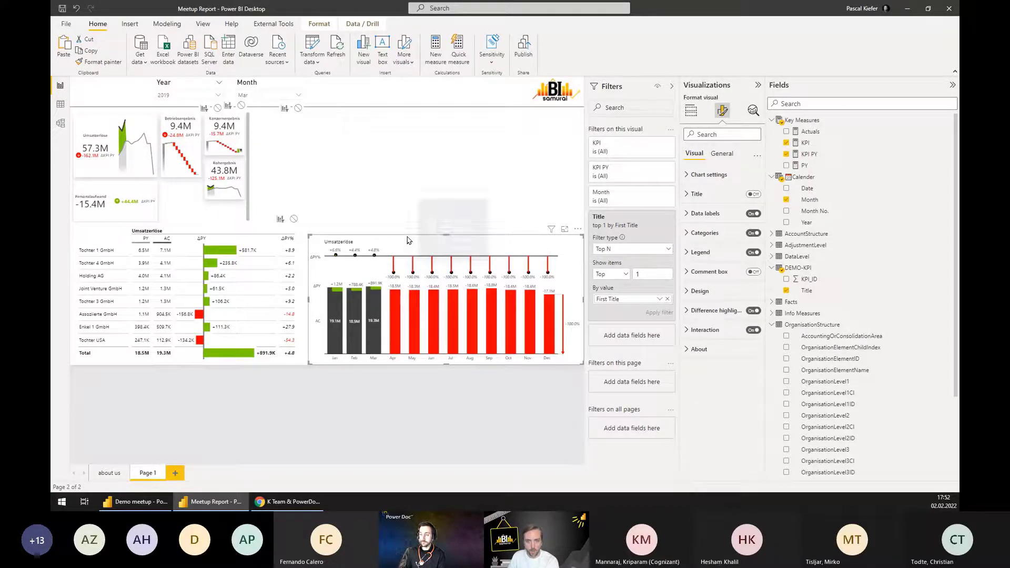
# Turn off Treat nulls as zeros in the chart settings and raise the chart's upper edge slightly.
pyautogui.click(709, 174)
pyautogui.click(747, 214)
pyautogui.click(747, 214)
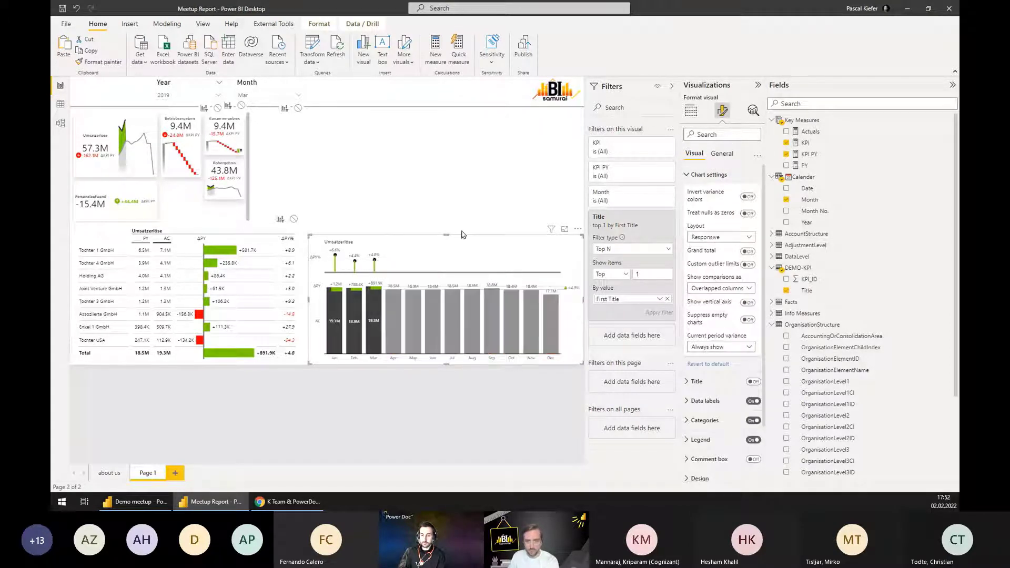
pyautogui.click(429, 403)
pyautogui.click(285, 264)
pyautogui.click(286, 264)
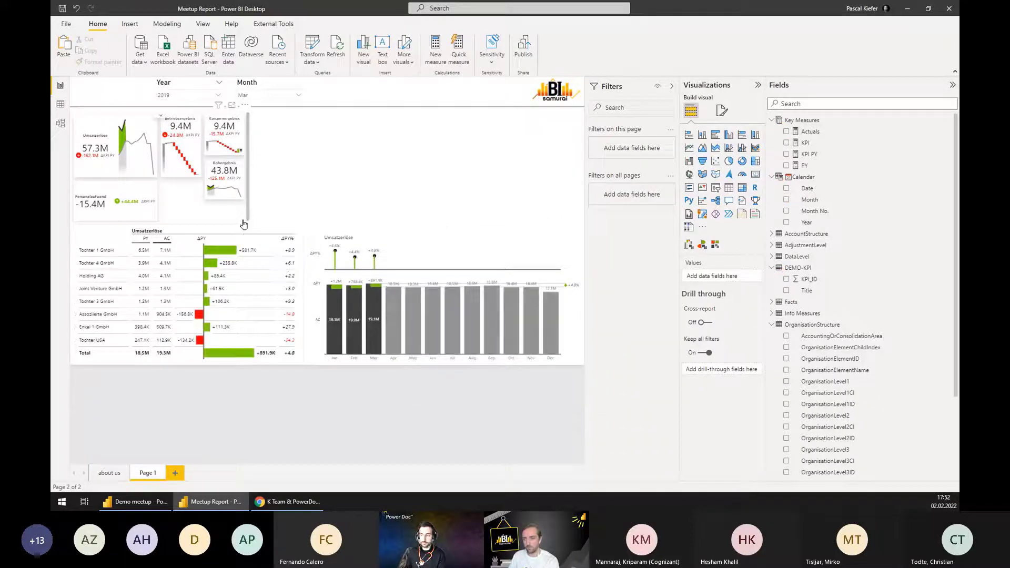
# Widen the KPI cards visual until it matches the width of the table below it.
pyautogui.click(244, 223)
pyautogui.moveTo(250, 223); pyautogui.dragTo(256, 222)
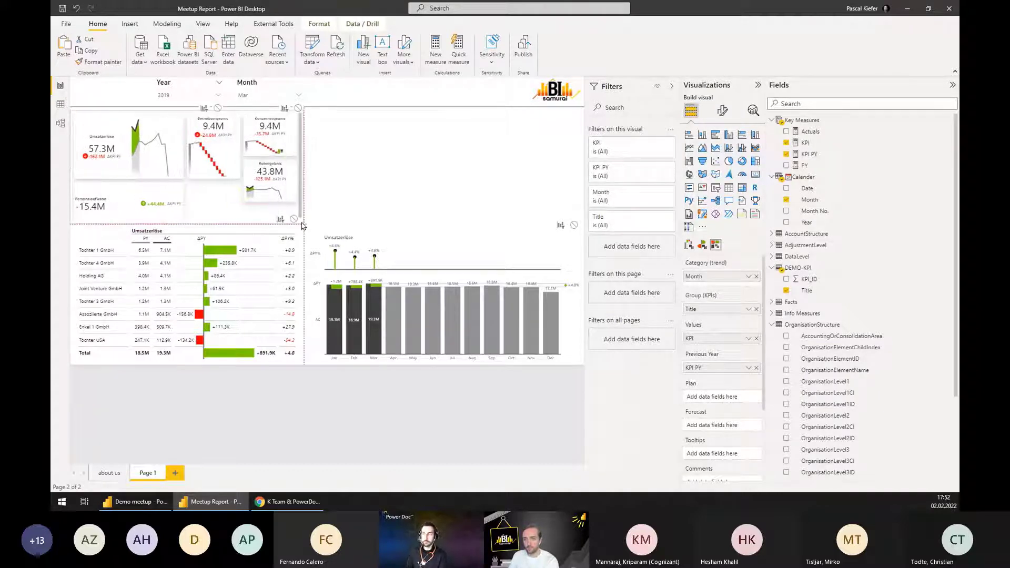
pyautogui.click(337, 406)
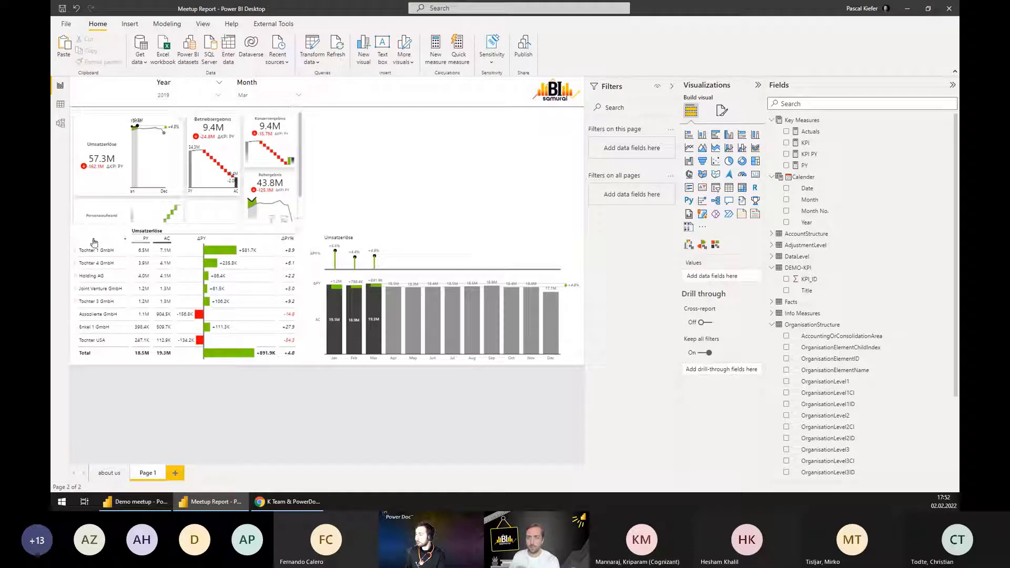
pyautogui.click(460, 237)
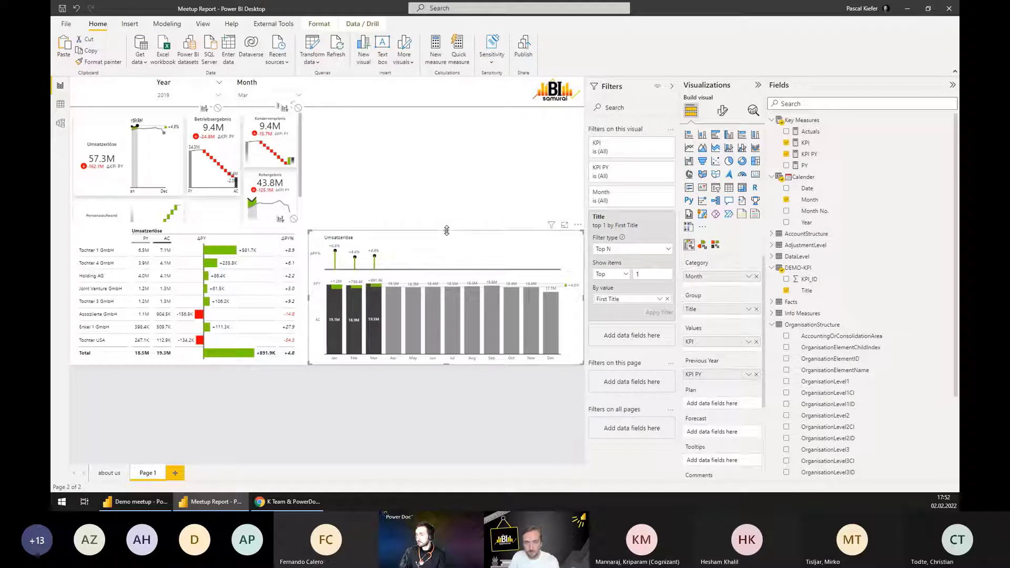
pyautogui.click(372, 138)
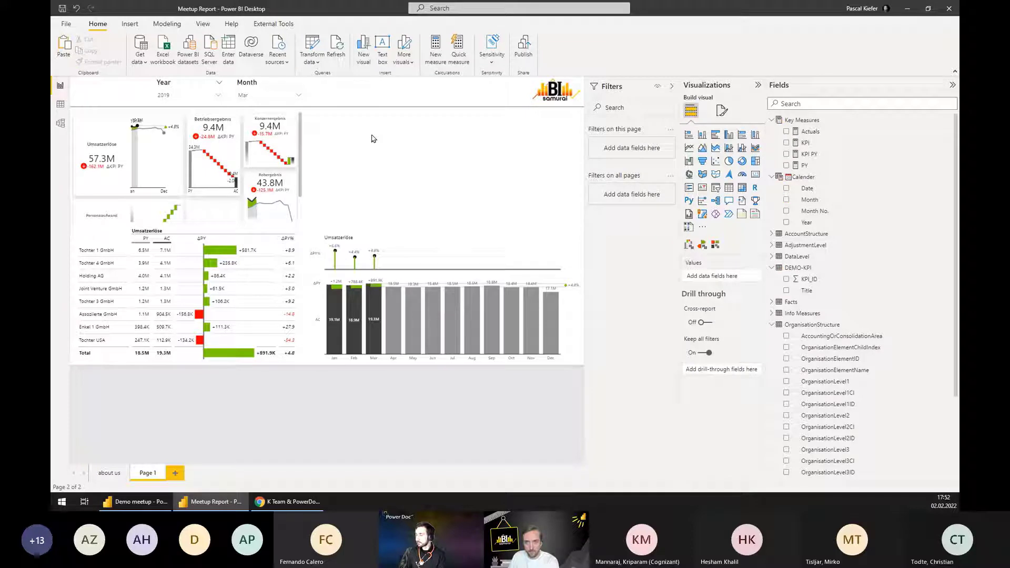
pyautogui.moveTo(316, 108); pyautogui.dragTo(579, 235)
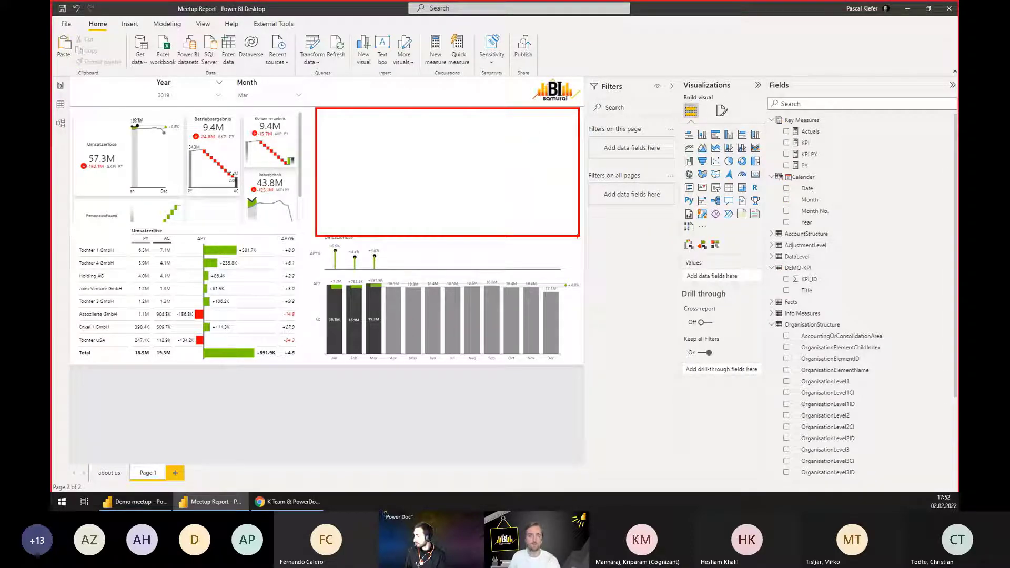
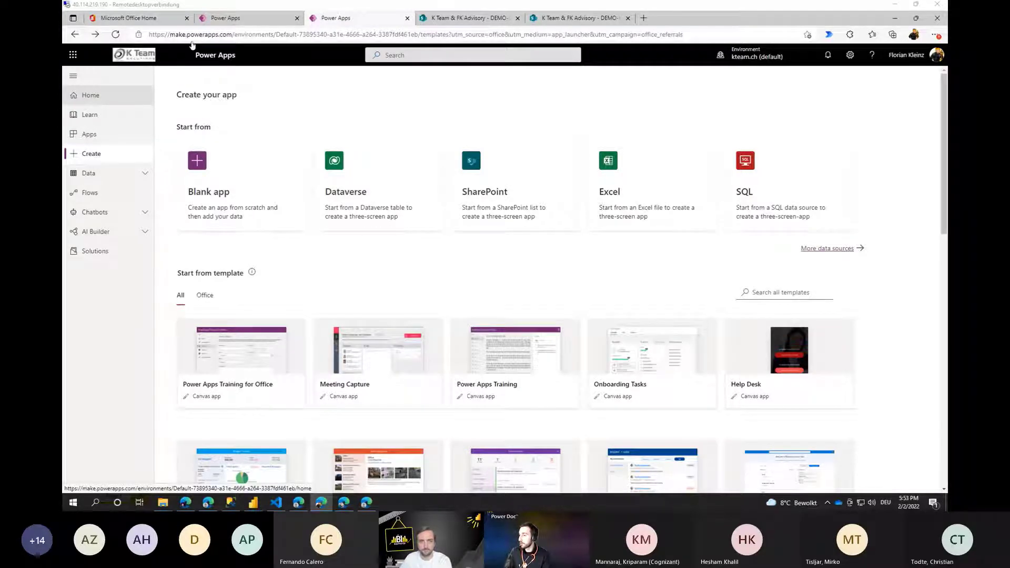
# In Power Apps, create a blank tablet-format canvas app named "SPPUG - Comment App" and skip the welcome dialog.
pyautogui.click(250, 199)
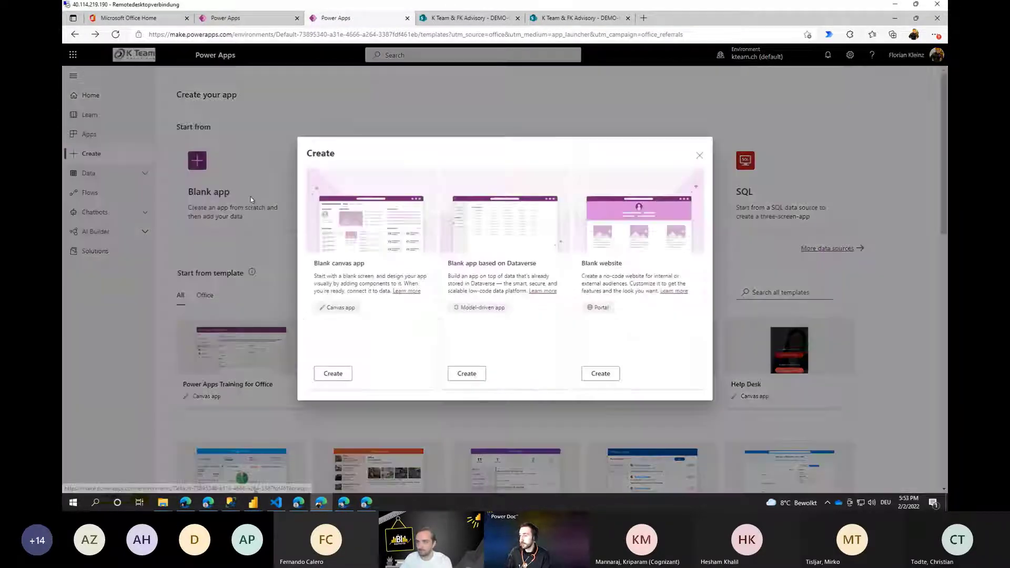
pyautogui.click(331, 373)
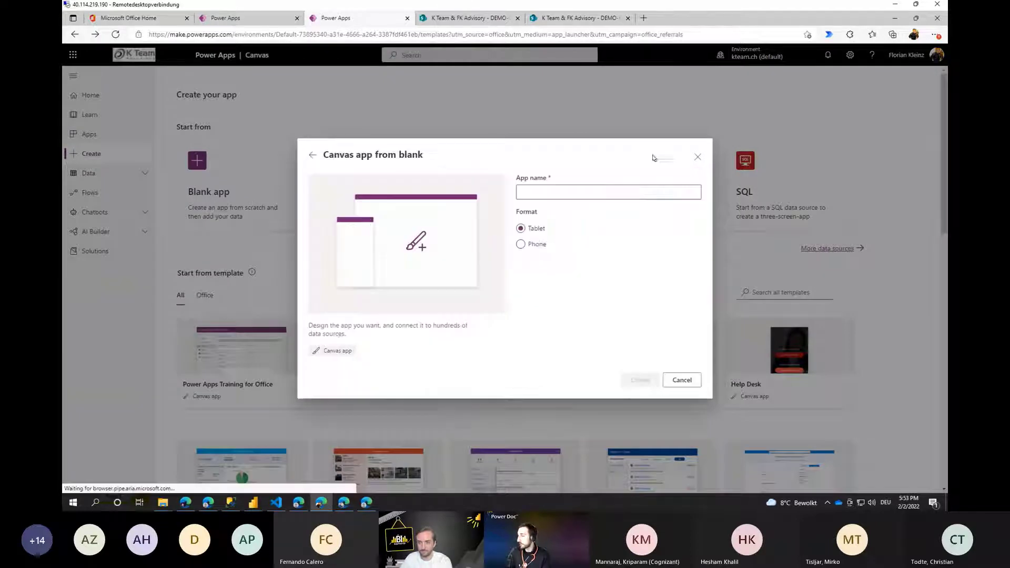
pyautogui.write('SF')
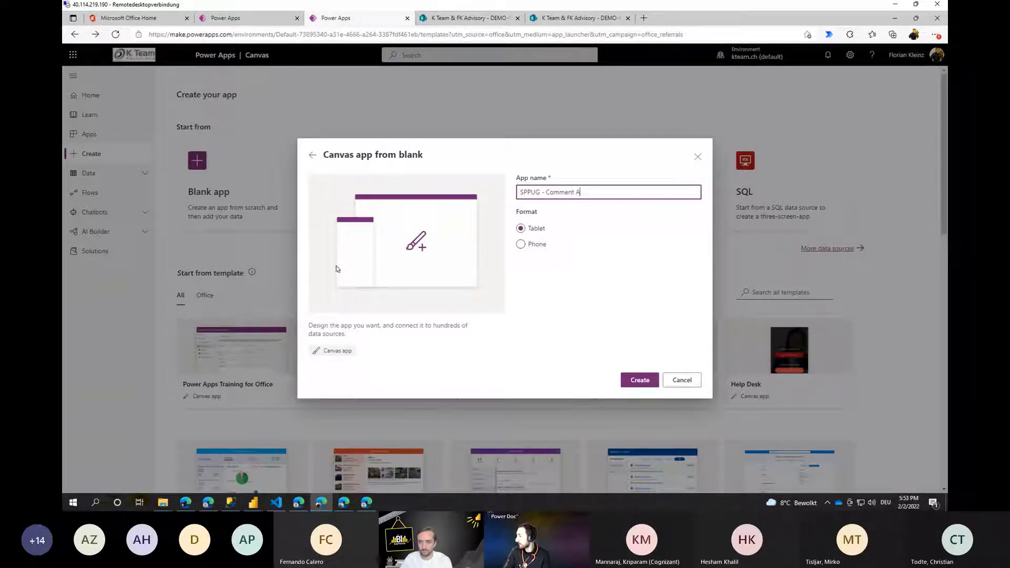
pyautogui.write('pp')
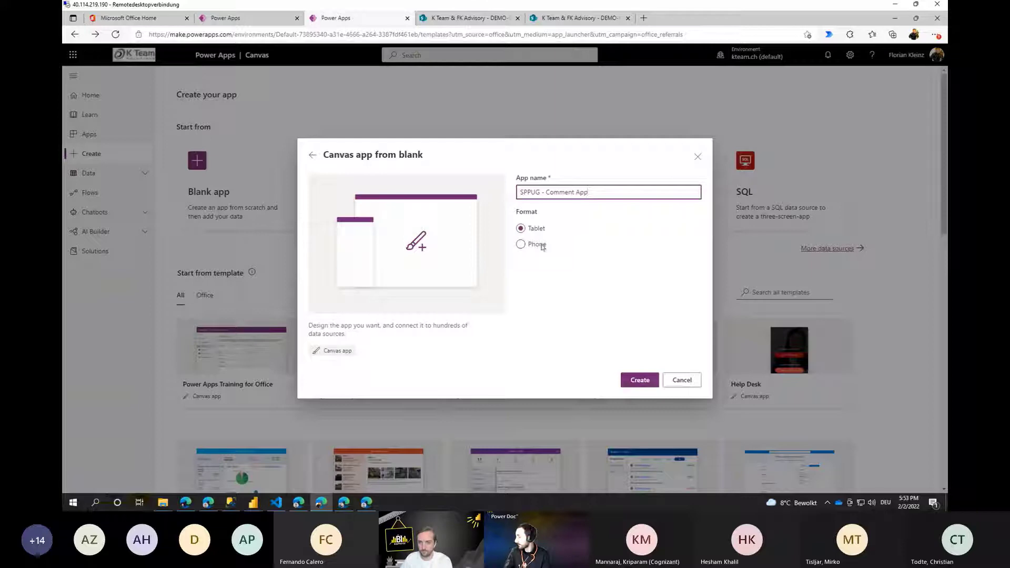
pyautogui.click(626, 381)
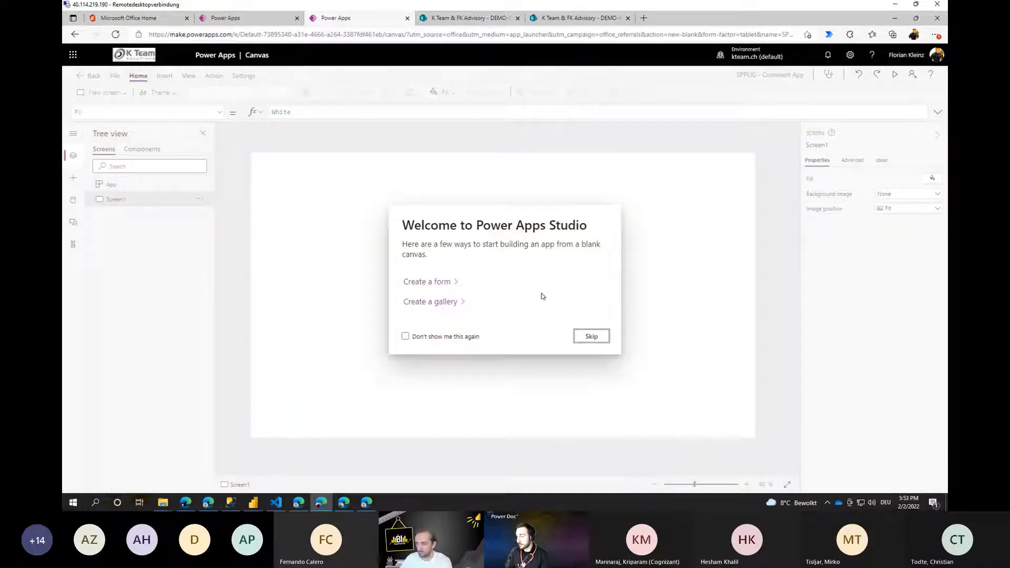
pyautogui.click(589, 336)
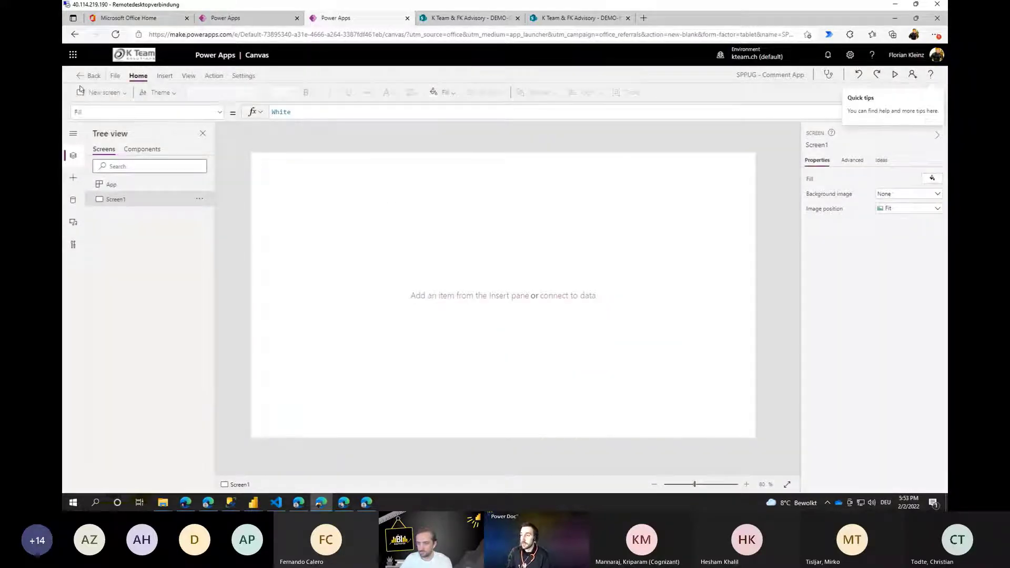
# Save the SPPUG - Comment App to the cloud and return to the app's canvas.
pyautogui.click(115, 79)
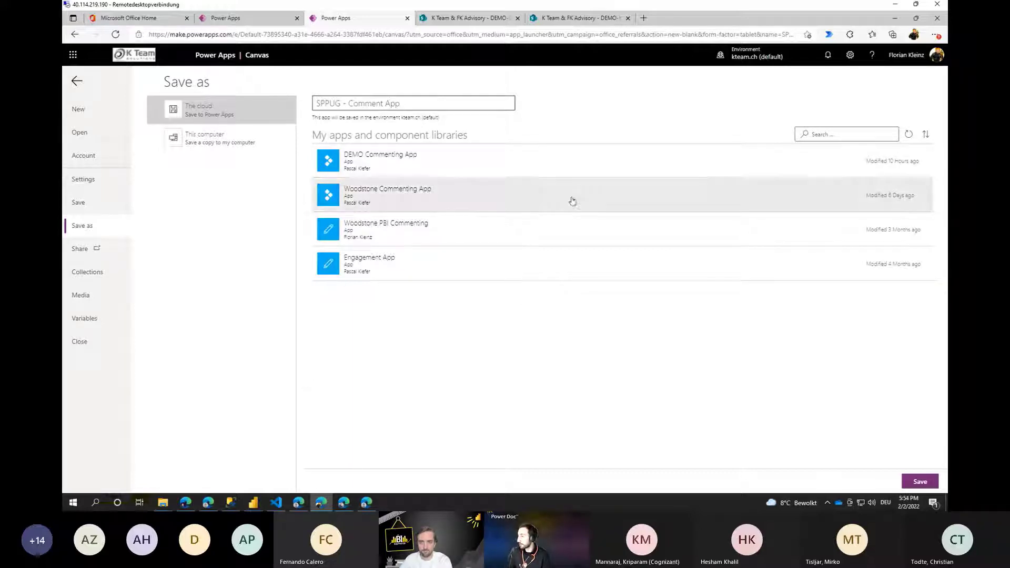
pyautogui.click(929, 485)
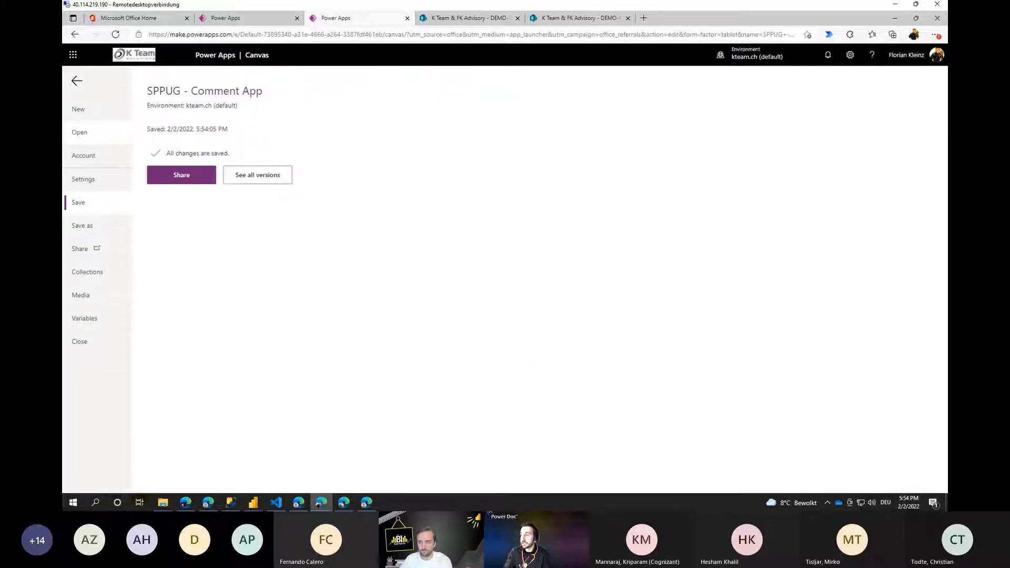
pyautogui.click(77, 82)
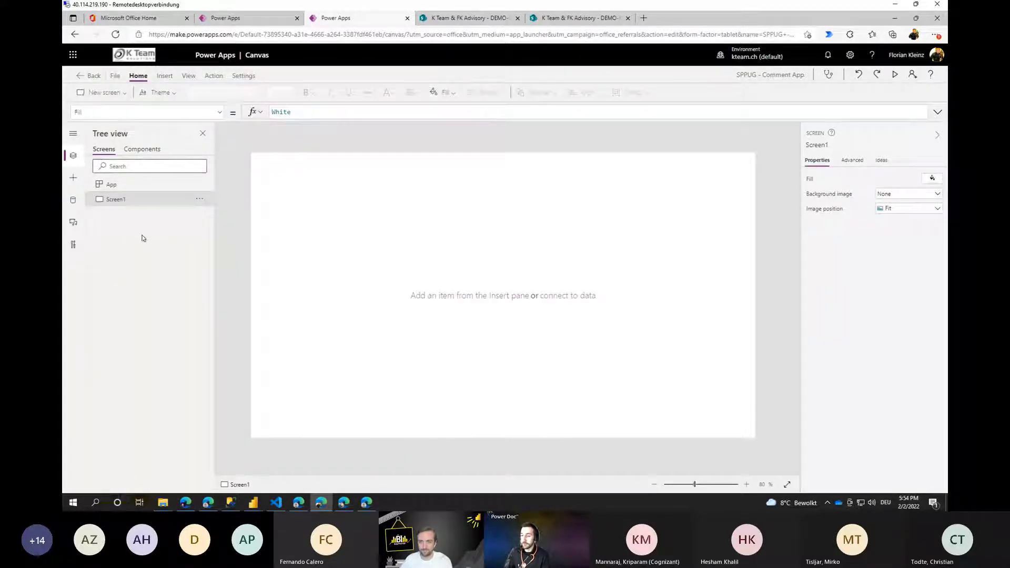
# Search the app's data sources for SharePoint and choose the existing SharePoint connection.
pyautogui.click(72, 200)
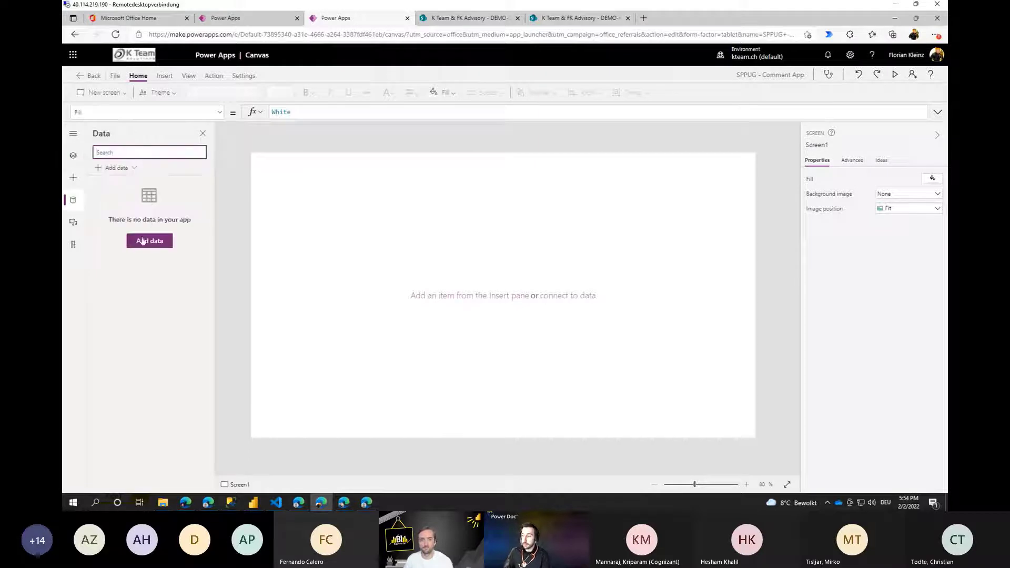
pyautogui.click(143, 241)
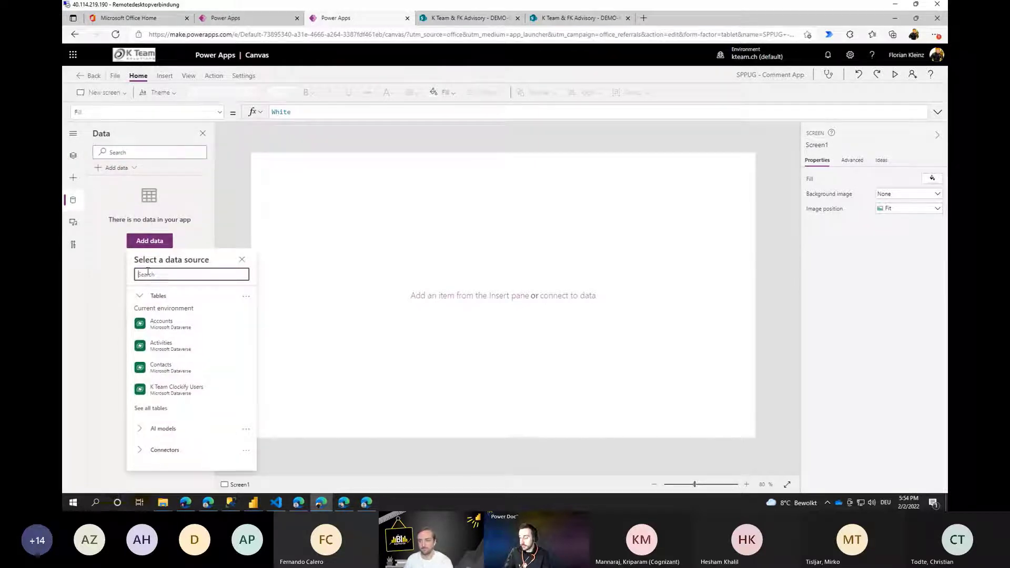
pyautogui.write('sharep')
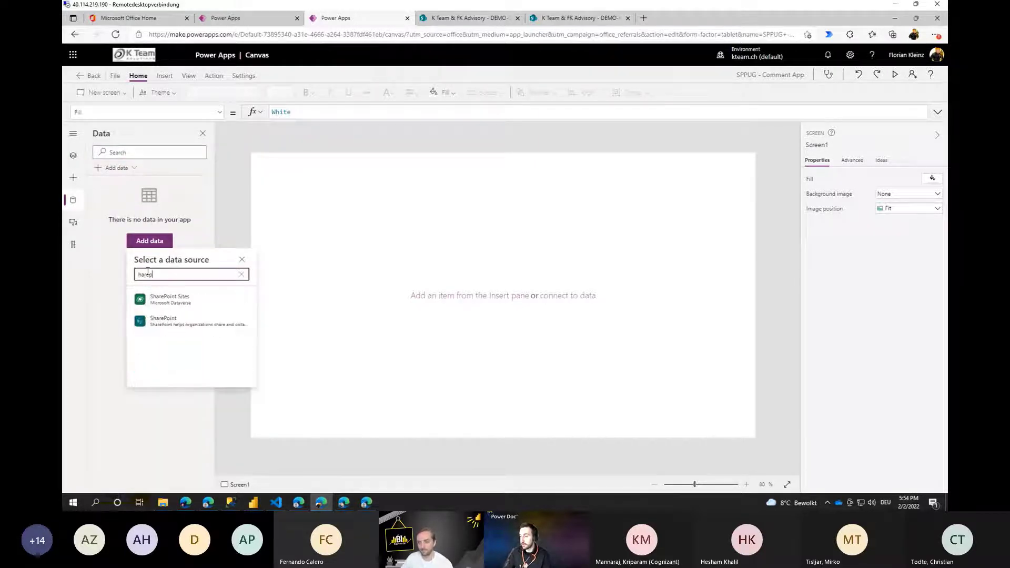
pyautogui.press('BackSpace')
pyautogui.press('BackSpace')
pyautogui.press('BackSpace')
pyautogui.press('BackSpace')
pyautogui.press('BackSpace')
pyautogui.write('sh')
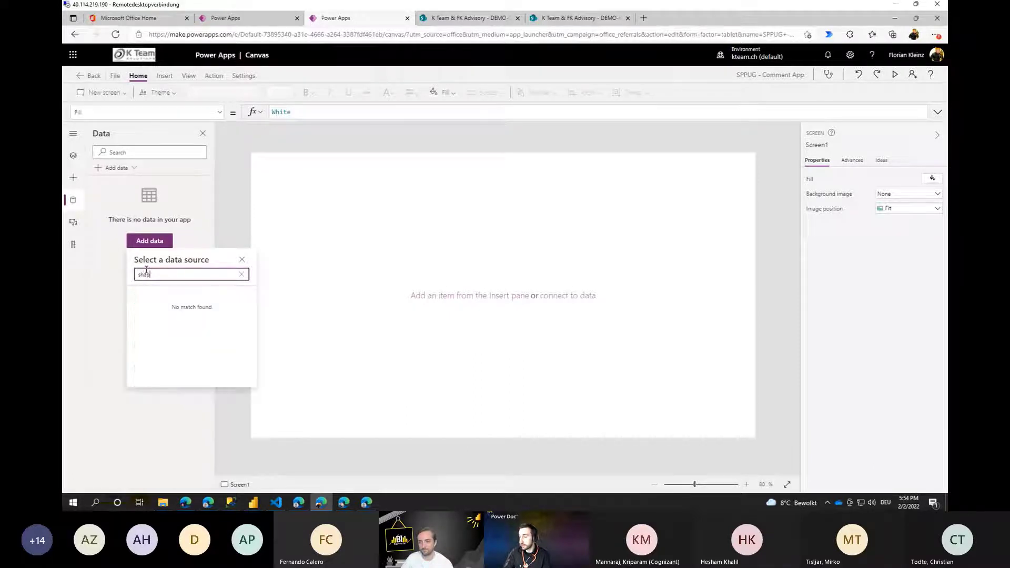
pyautogui.write('areint')
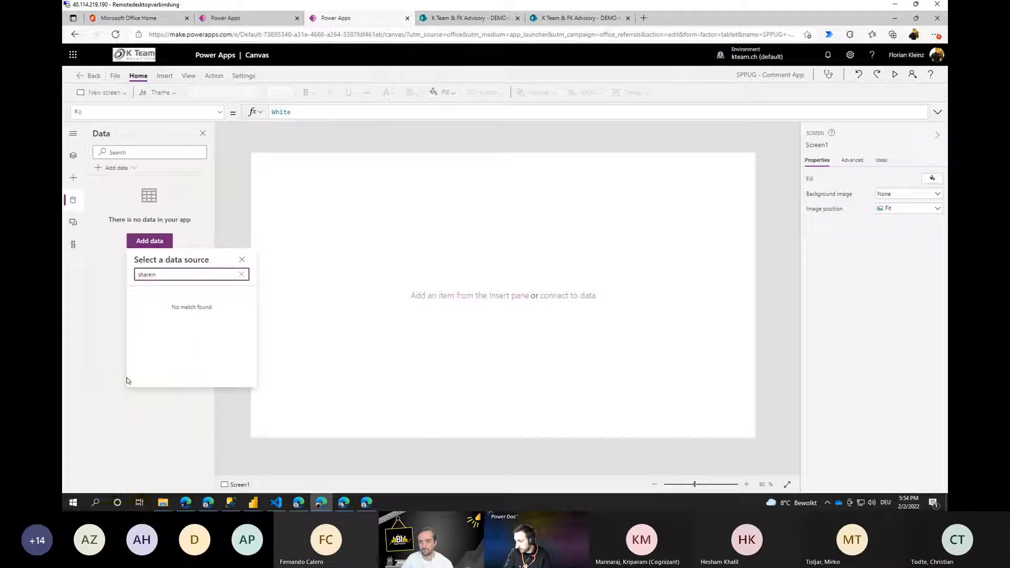
pyautogui.press('BackSpace')
pyautogui.press('BackSpace')
pyautogui.press('BackSpace')
pyautogui.write('p')
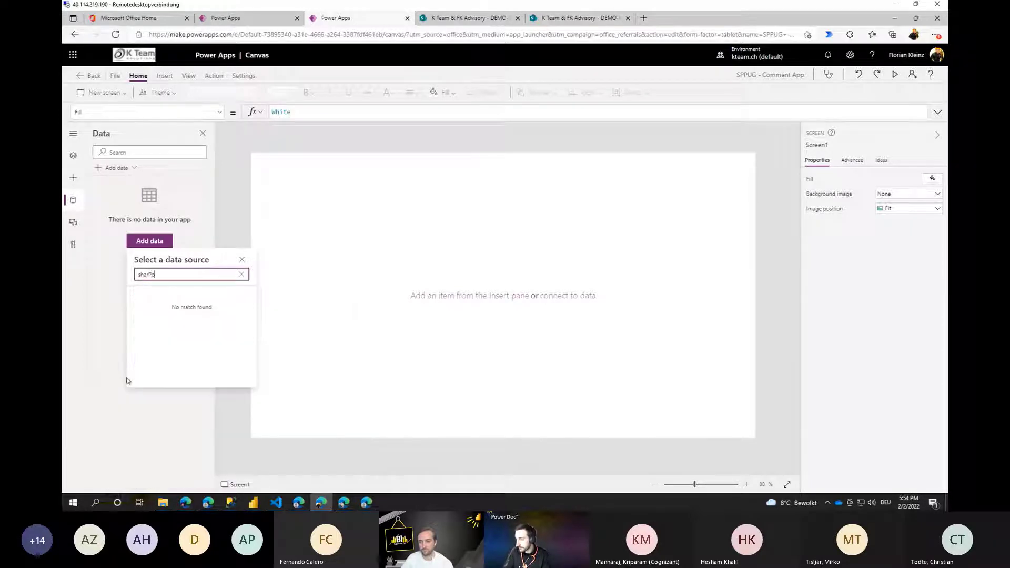
pyautogui.press('BackSpace')
pyautogui.press('BackSpace')
pyautogui.write('p')
pyautogui.press('BackSpace')
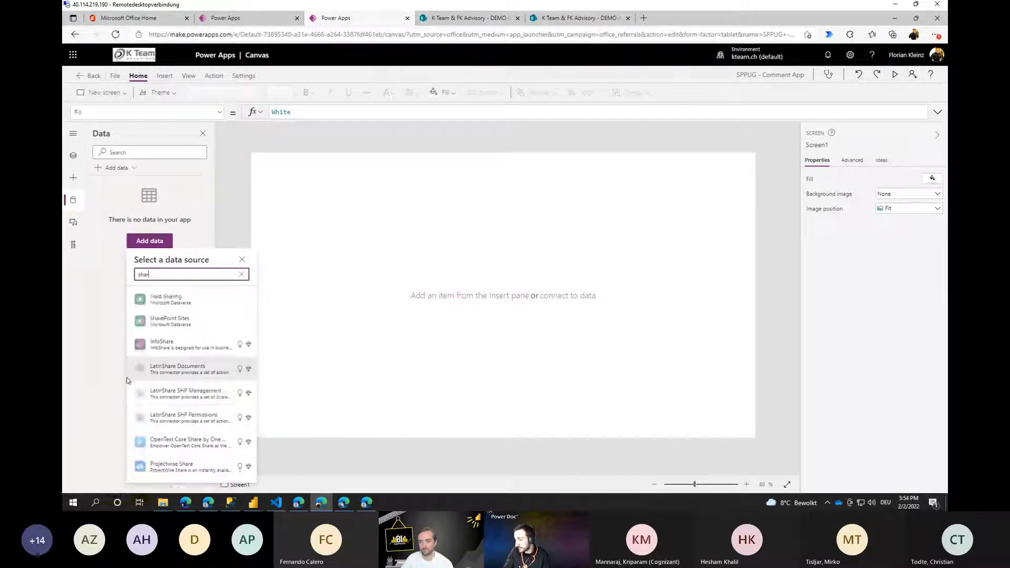
pyautogui.write('epo')
pyautogui.click(200, 335)
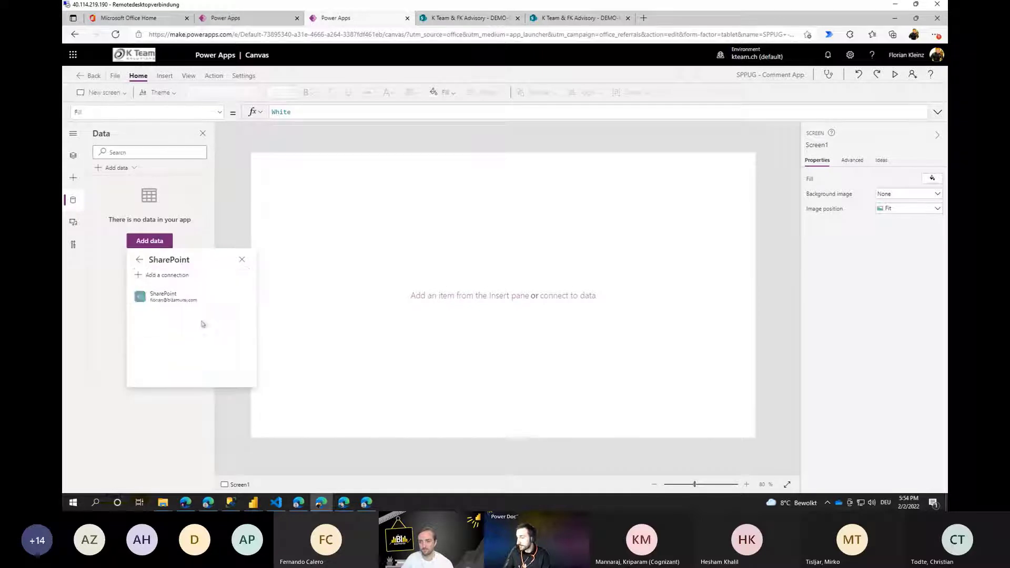
pyautogui.click(204, 302)
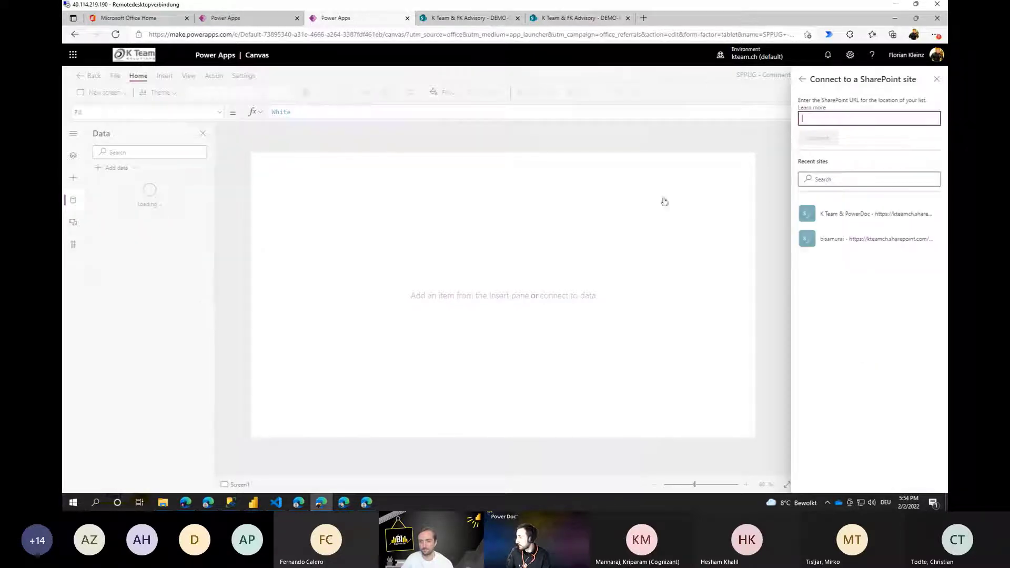
# Connect the DEMO-KPI and DEMO-Comments lists from the K Team & PowerDoc site.
pyautogui.click(832, 215)
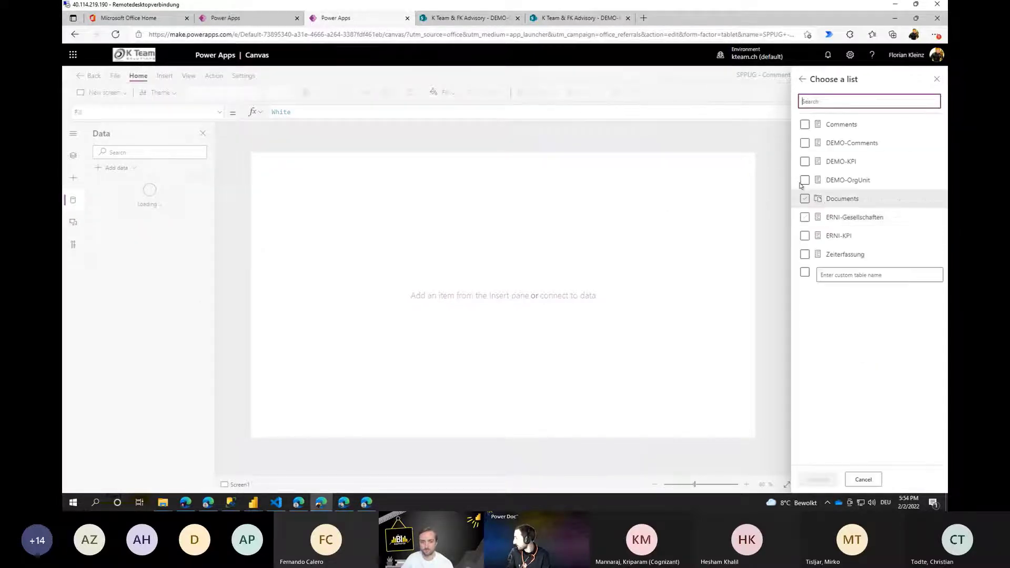
pyautogui.click(804, 161)
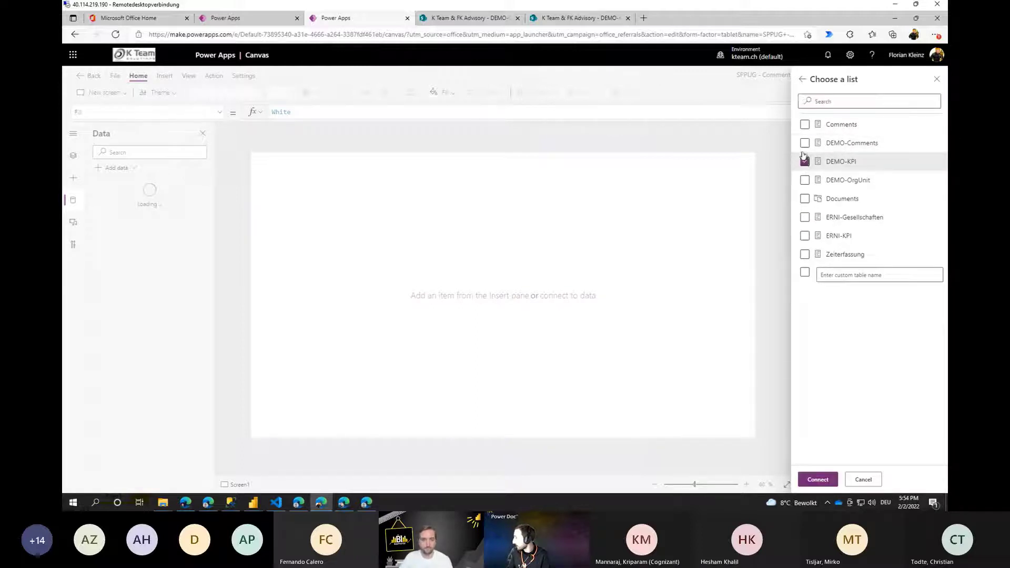
pyautogui.click(804, 142)
pyautogui.click(816, 479)
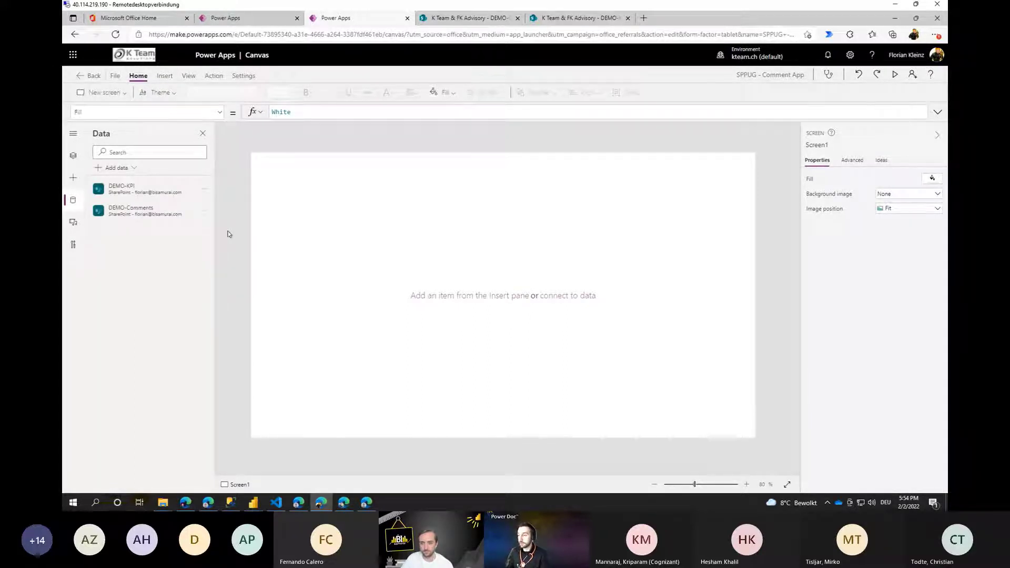
# Insert a blank vertical gallery on Screen1 and add a text label to its item template.
pyautogui.click(164, 77)
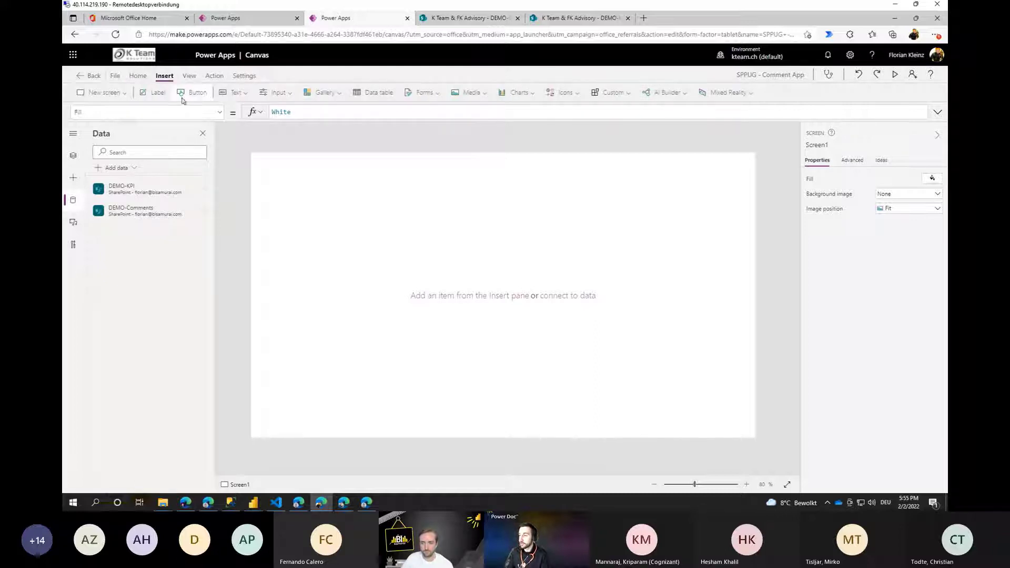
pyautogui.click(322, 95)
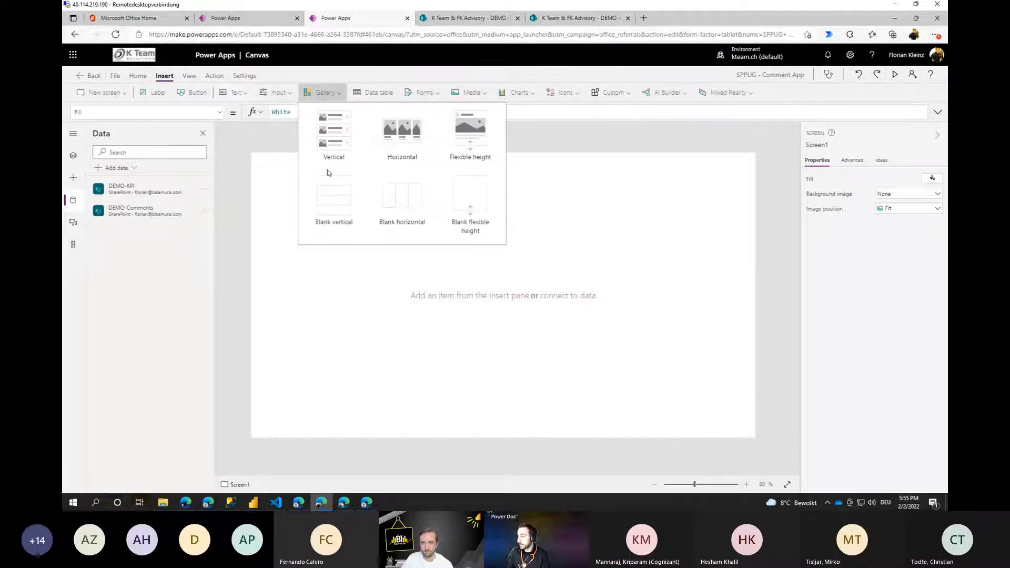
pyautogui.click(334, 210)
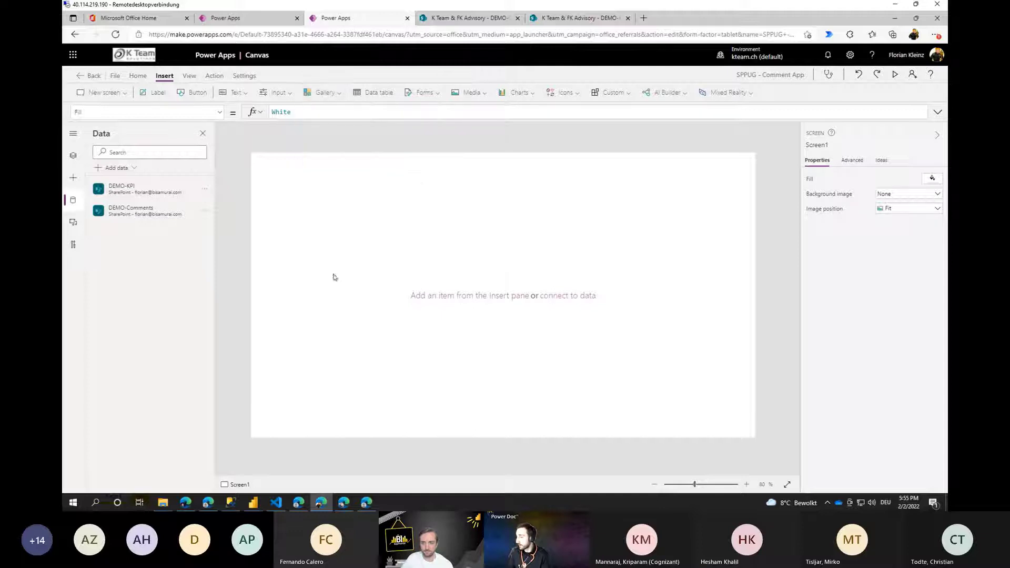
pyautogui.click(327, 224)
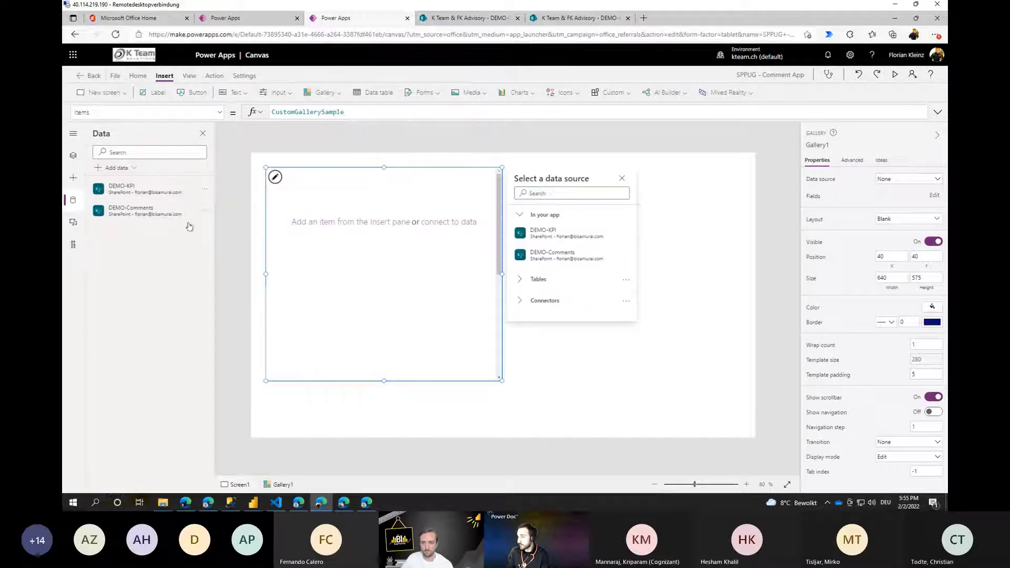
pyautogui.click(116, 188)
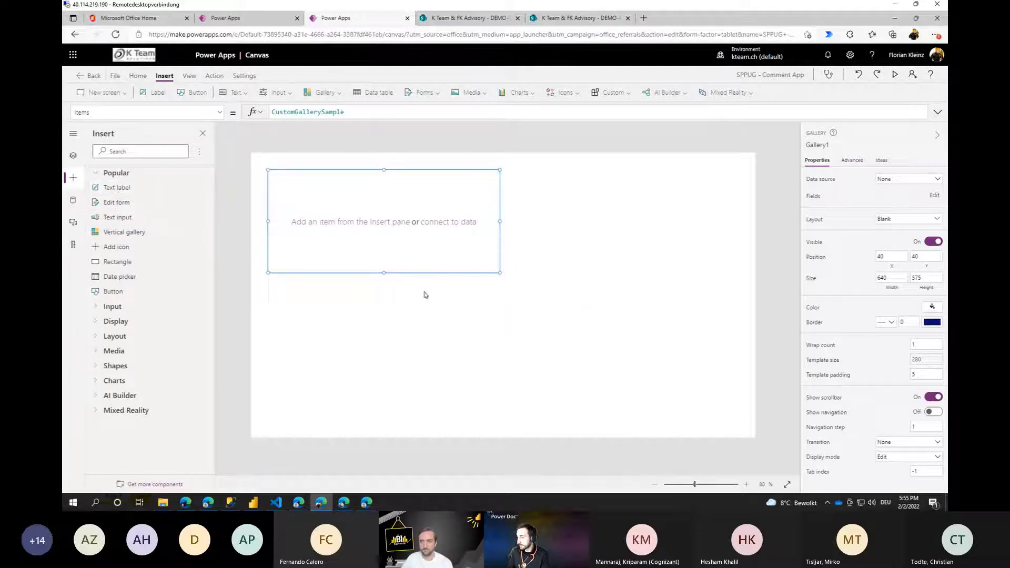
pyautogui.click(335, 261)
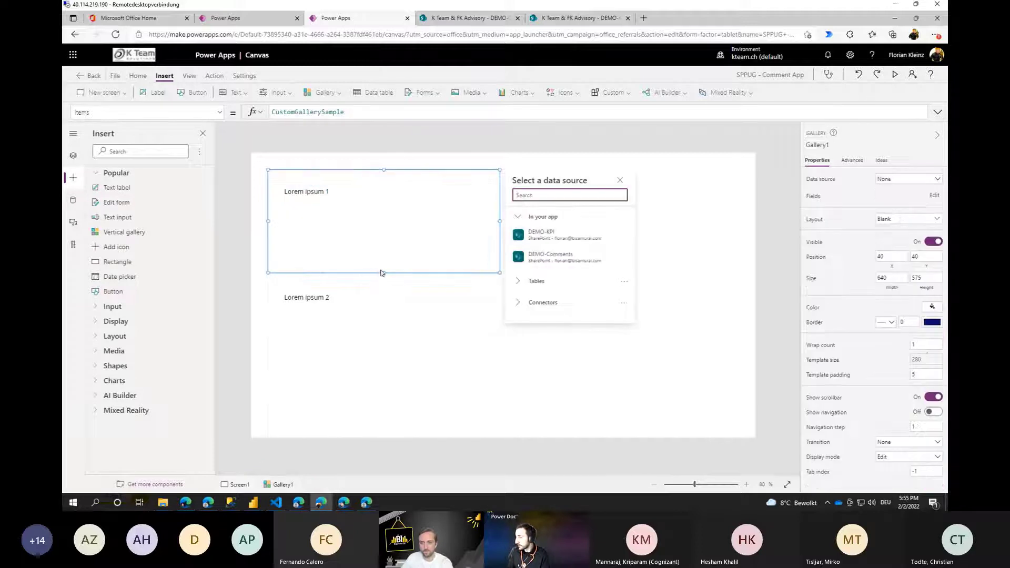
# Shrink the gallery's item template to a size of about 97 and narrow the gallery to about 260.
pyautogui.moveTo(383, 274); pyautogui.dragTo(397, 206)
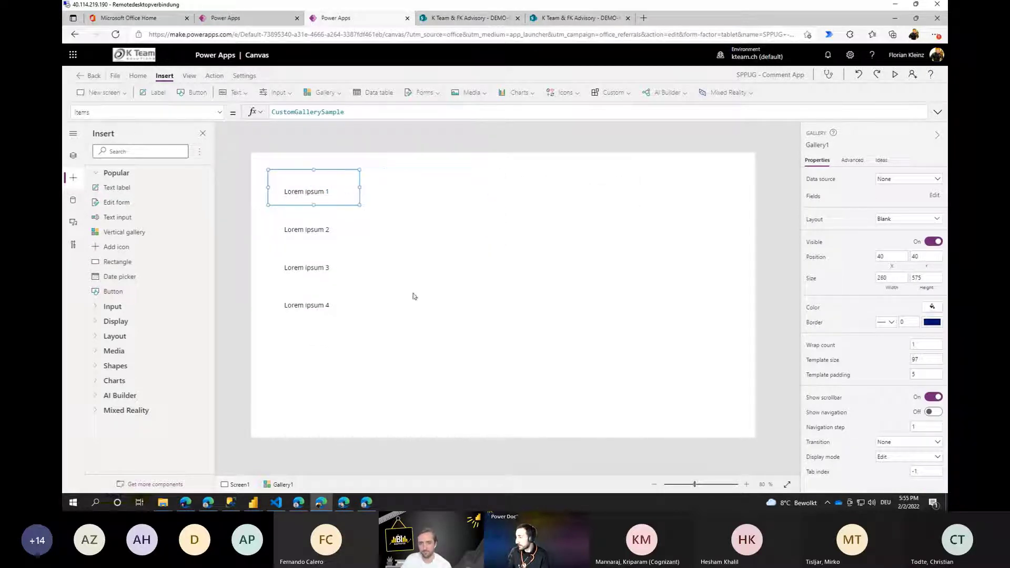
pyautogui.click(400, 294)
pyautogui.click(334, 266)
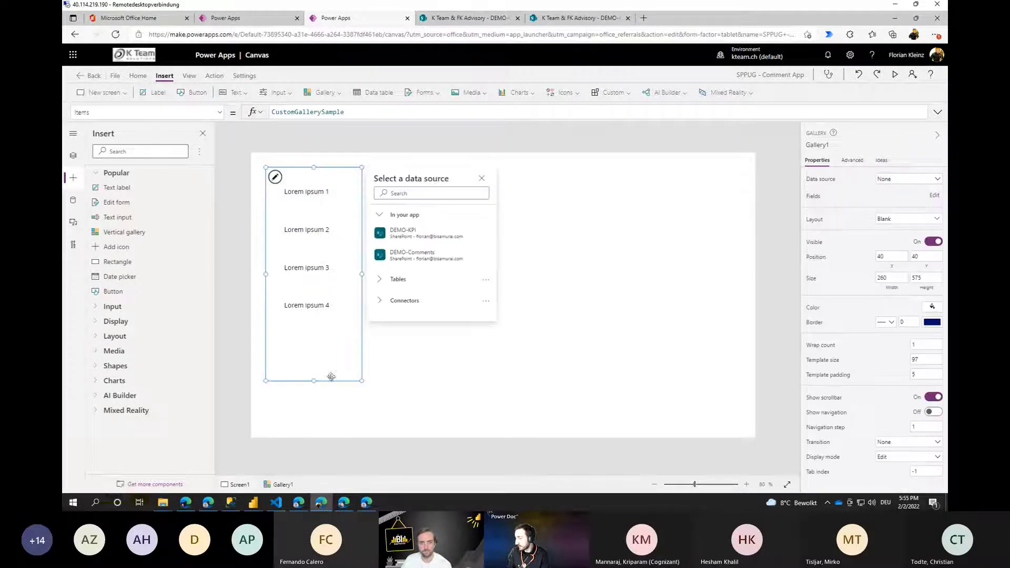
# Set the gallery's data source to DEMO-KPI and widen the gallery to about 414.
pyautogui.click(907, 178)
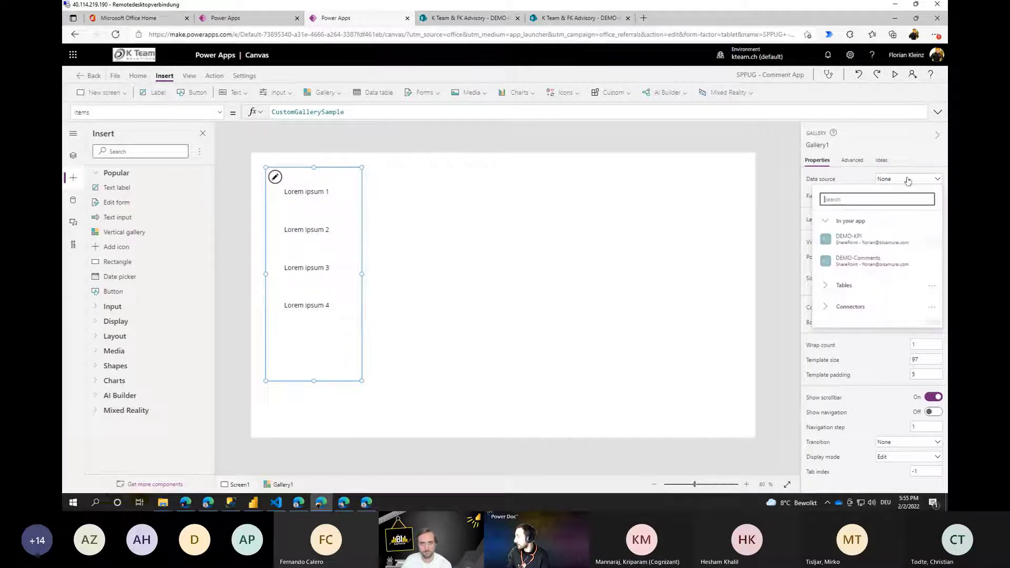
pyautogui.click(850, 246)
pyautogui.moveTo(362, 273); pyautogui.dragTo(418, 274)
# Move the KPI name label to about X 72, Y 24, and add a label about 55 wide before it showing ThisItem.KPI_ID.
pyautogui.click(304, 198)
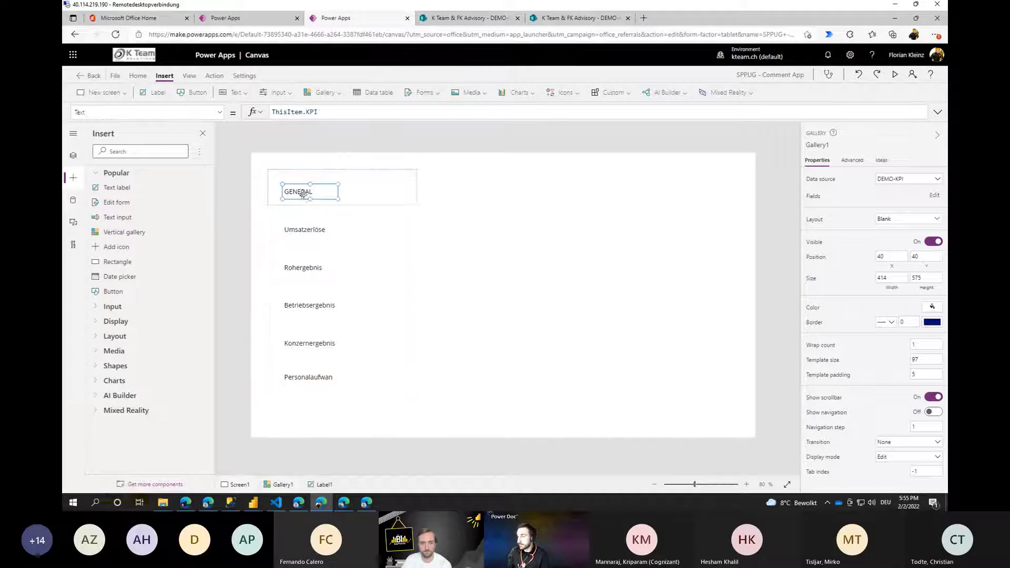
pyautogui.moveTo(304, 197); pyautogui.dragTo(310, 187)
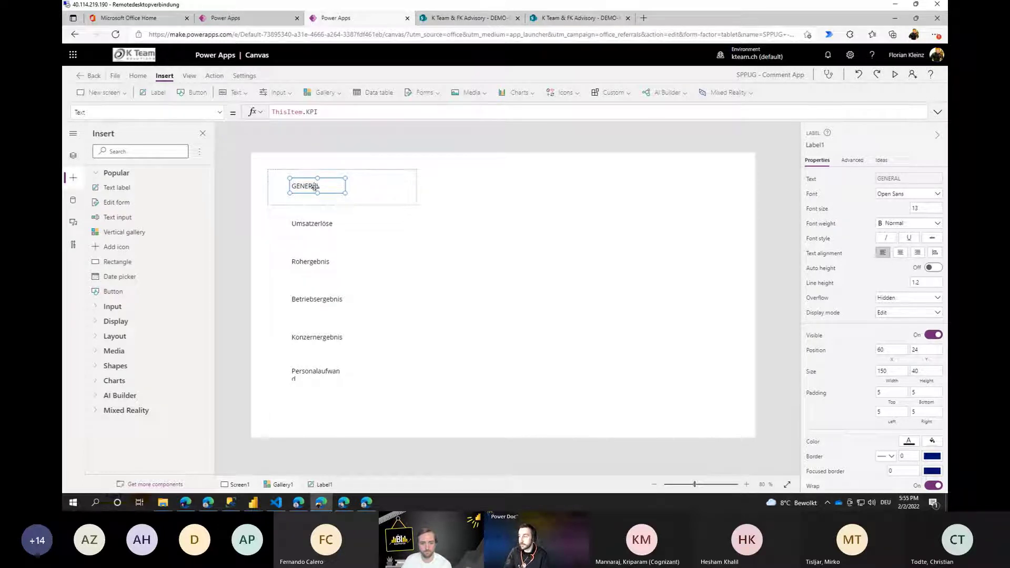
pyautogui.moveTo(314, 186); pyautogui.dragTo(319, 187)
pyautogui.click(155, 93)
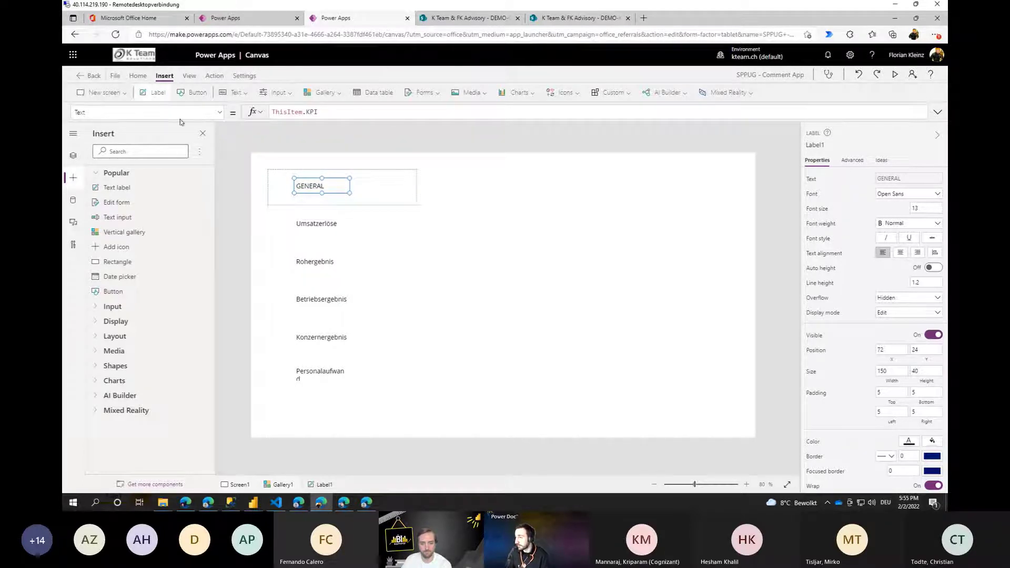
pyautogui.moveTo(280, 183); pyautogui.dragTo(293, 188)
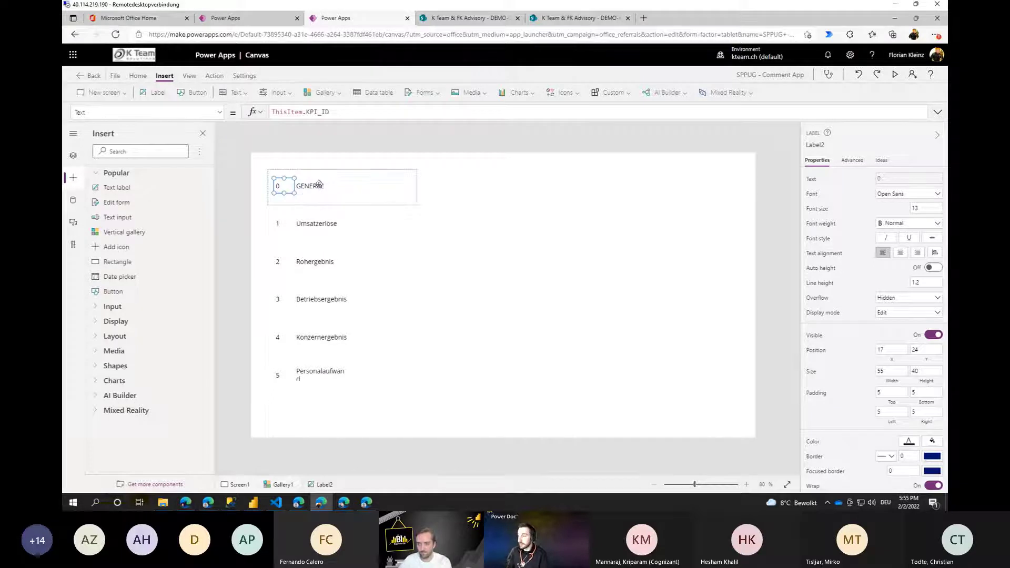
# Set the font weight of the KPI_ID label in the gallery's item template to Bold.
pyautogui.click(319, 184)
pyautogui.click(282, 186)
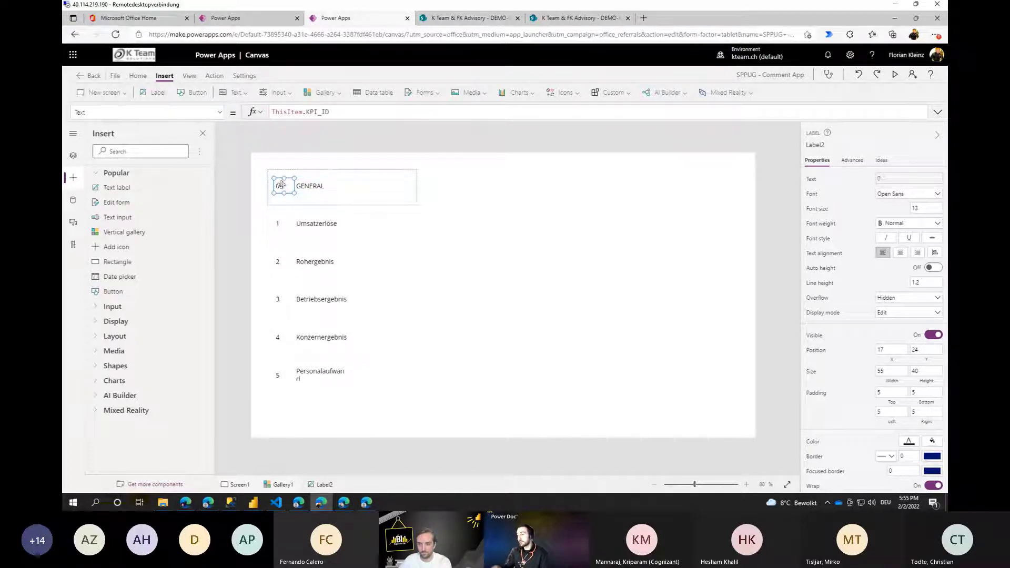
pyautogui.click(900, 224)
pyautogui.click(890, 236)
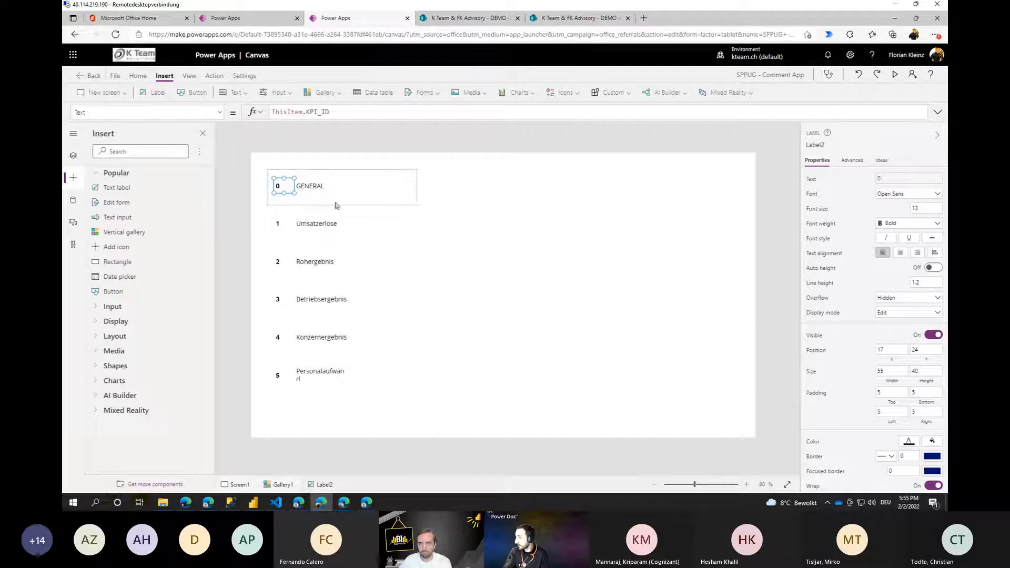
# Add a rectangle beneath the labels in the gallery's item template, stretched to about 400 wide at X 0, and set its height to 2.
pyautogui.click(347, 195)
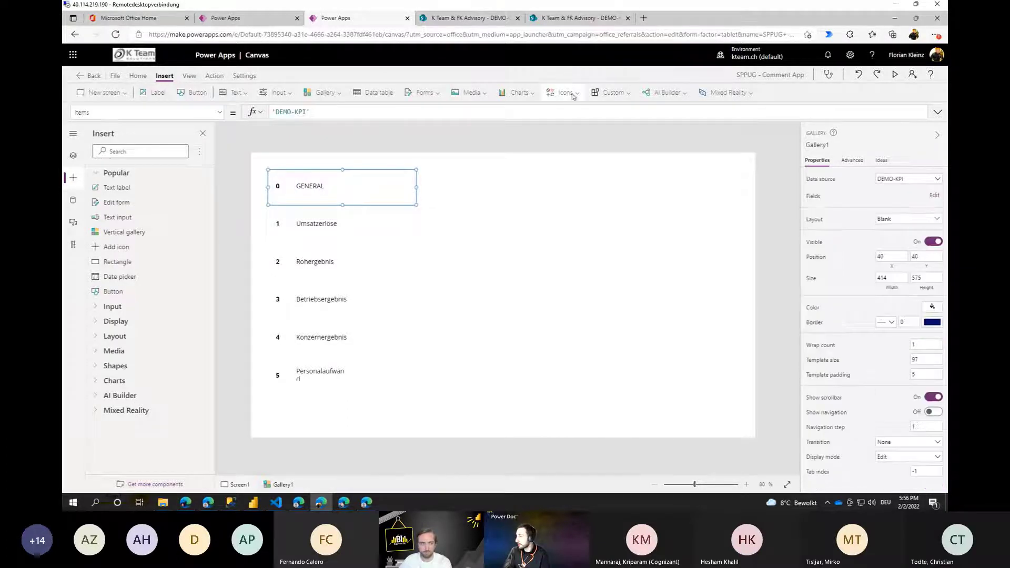
pyautogui.scroll(-10, 617, 184)
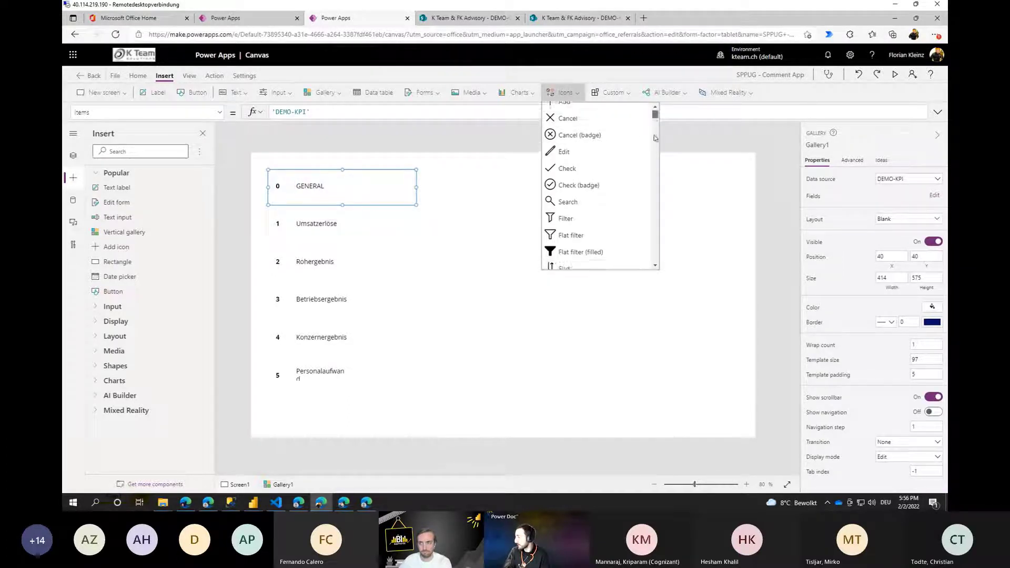
pyautogui.scroll(-4, 582, 226)
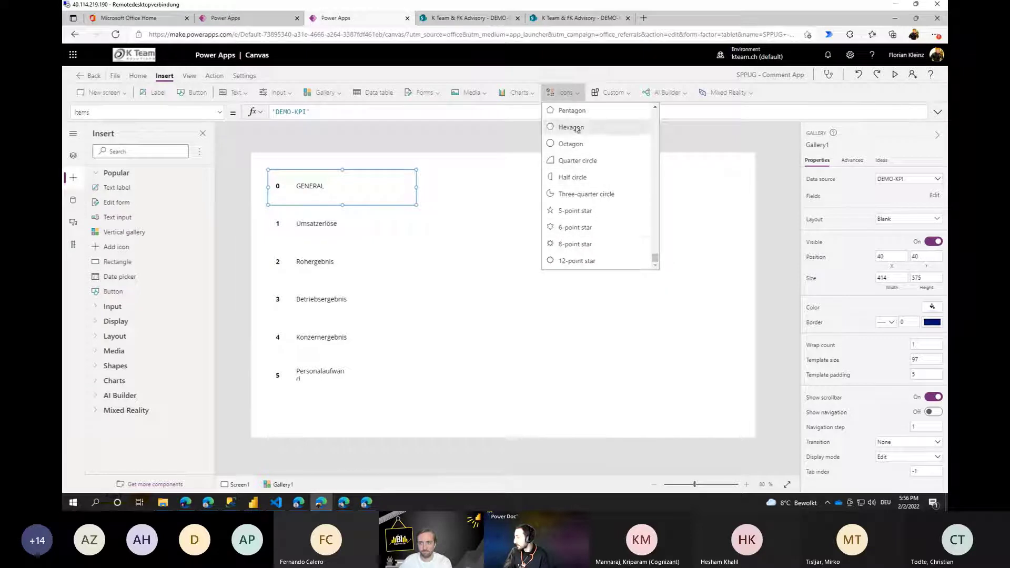
pyautogui.scroll(3, 584, 150)
pyautogui.click(575, 135)
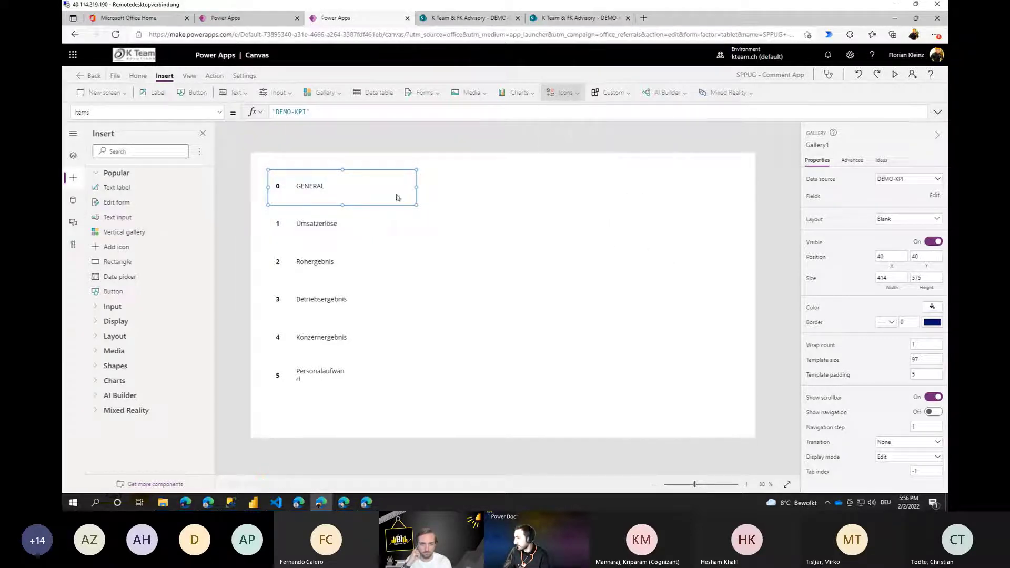
pyautogui.moveTo(338, 168); pyautogui.dragTo(416, 192)
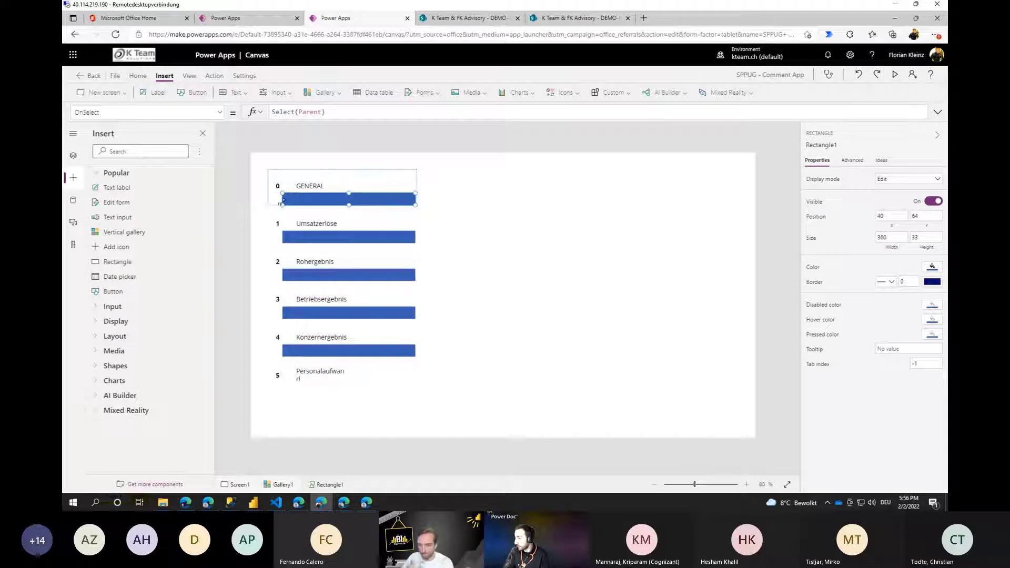
pyautogui.moveTo(283, 199); pyautogui.dragTo(267, 199)
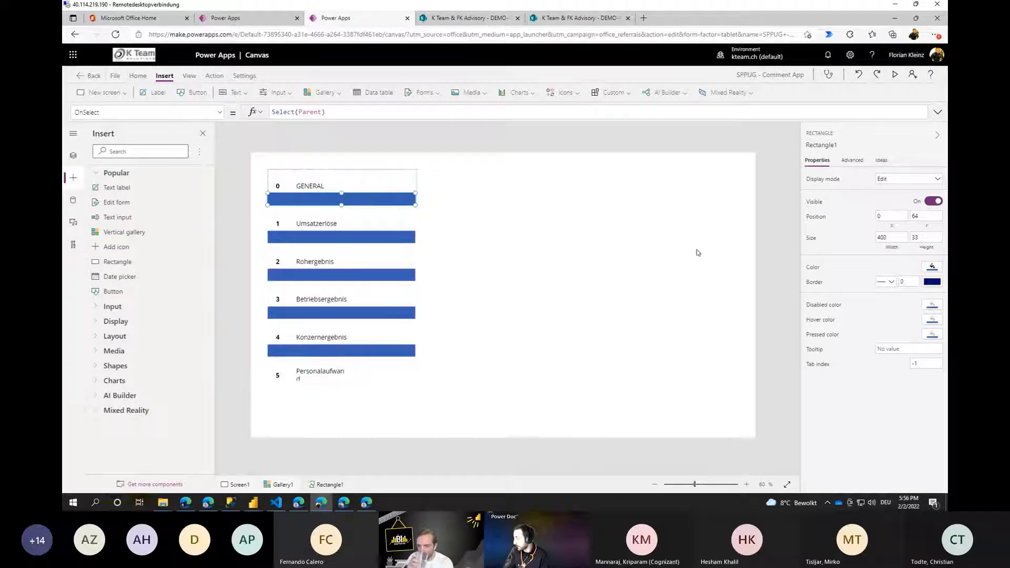
pyautogui.click(925, 237)
pyautogui.write('2')
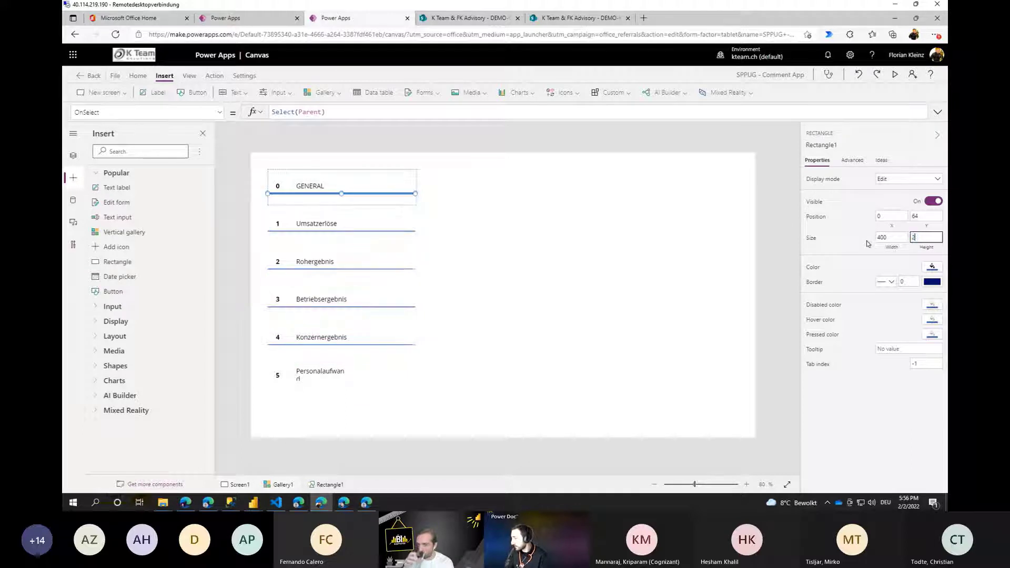
# Shrink the gallery's item template to a size of about 68 so each item ends at its divider line.
pyautogui.click(370, 201)
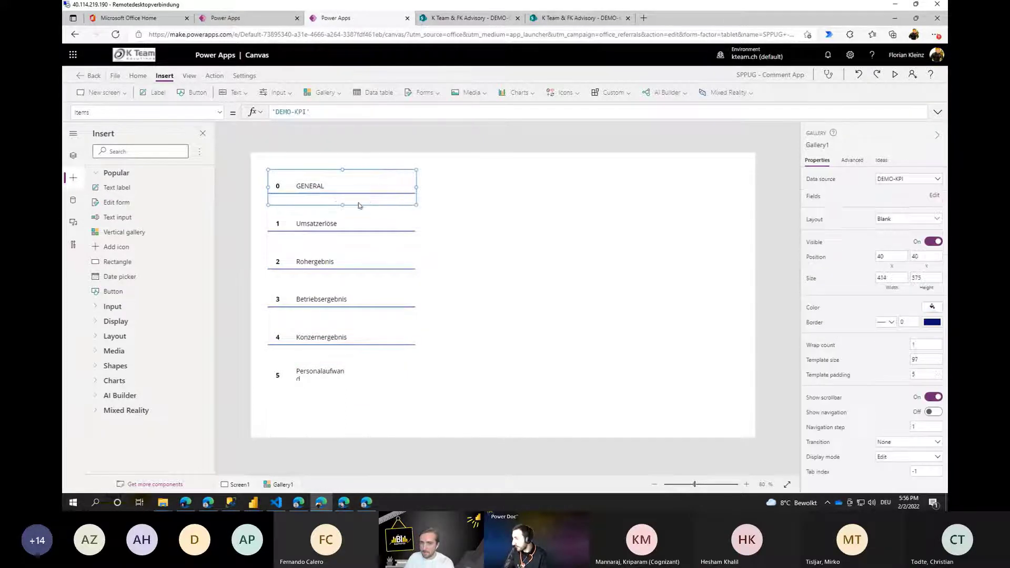
pyautogui.moveTo(341, 204); pyautogui.dragTo(343, 194)
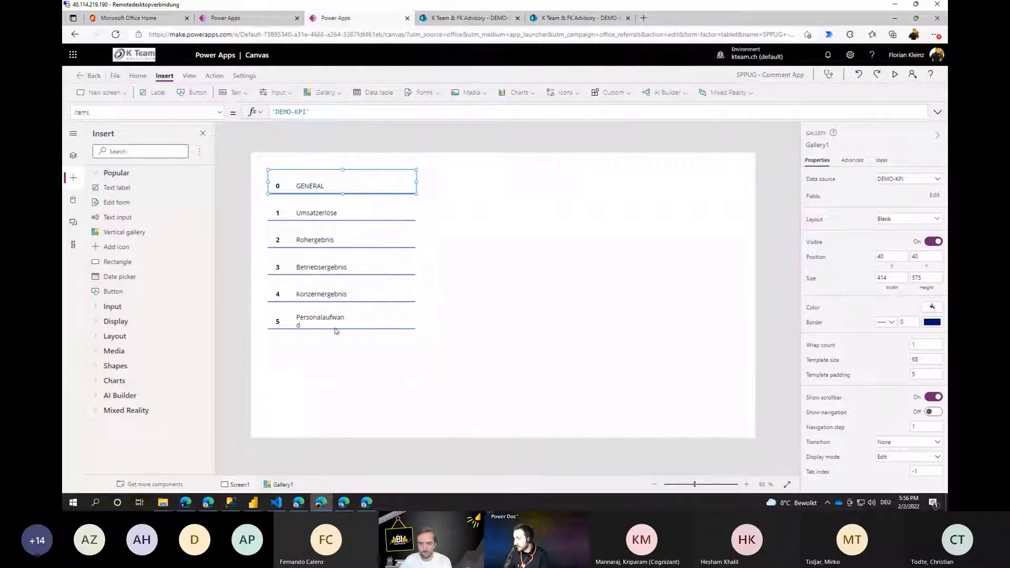
pyautogui.click(332, 280)
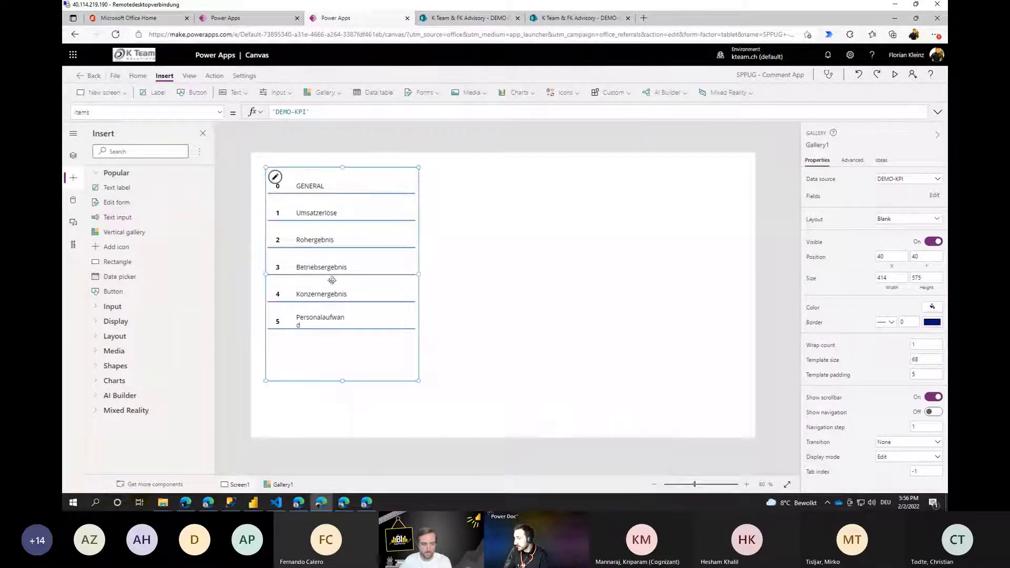
# Widen the KPI name label in the item template so that "Personalaufwand" fits on one line.
pyautogui.click(311, 188)
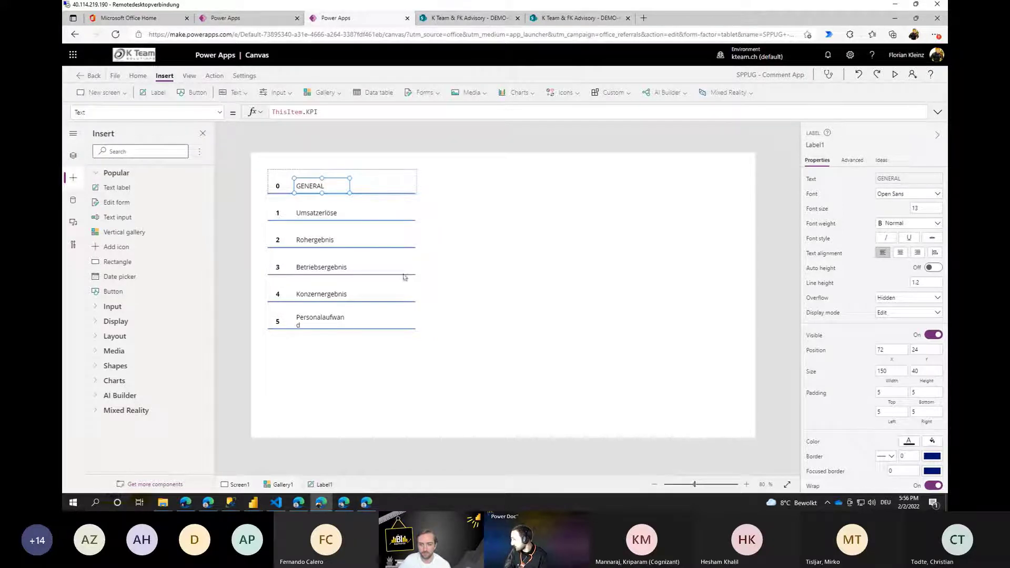
pyautogui.moveTo(348, 192); pyautogui.dragTo(388, 191)
pyautogui.click(351, 361)
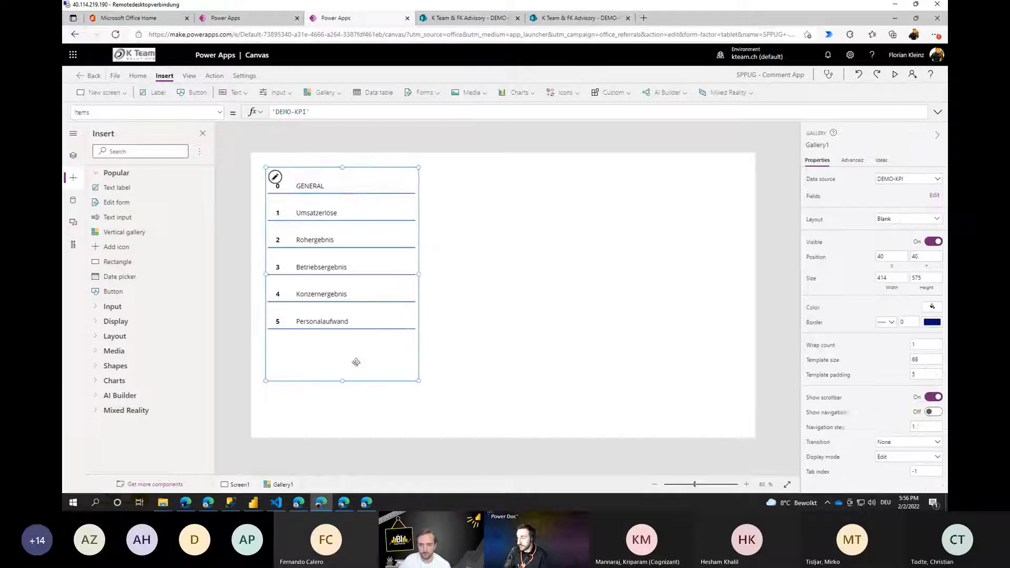
# Reduce the gallery's height to about 488 and move it to the lower left of Screen1, leaving header space above.
pyautogui.moveTo(352, 360); pyautogui.dragTo(331, 370)
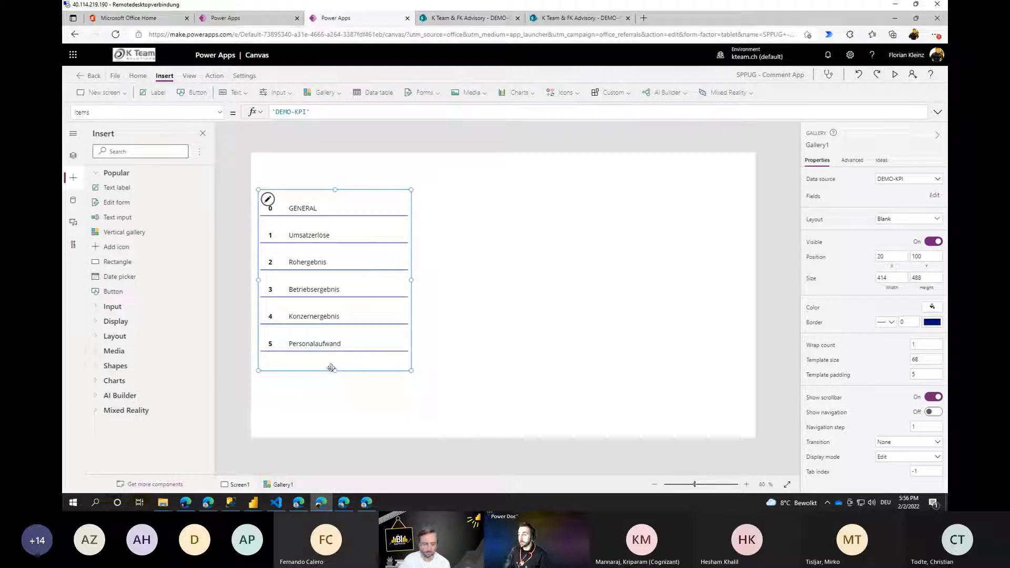
pyautogui.click(434, 330)
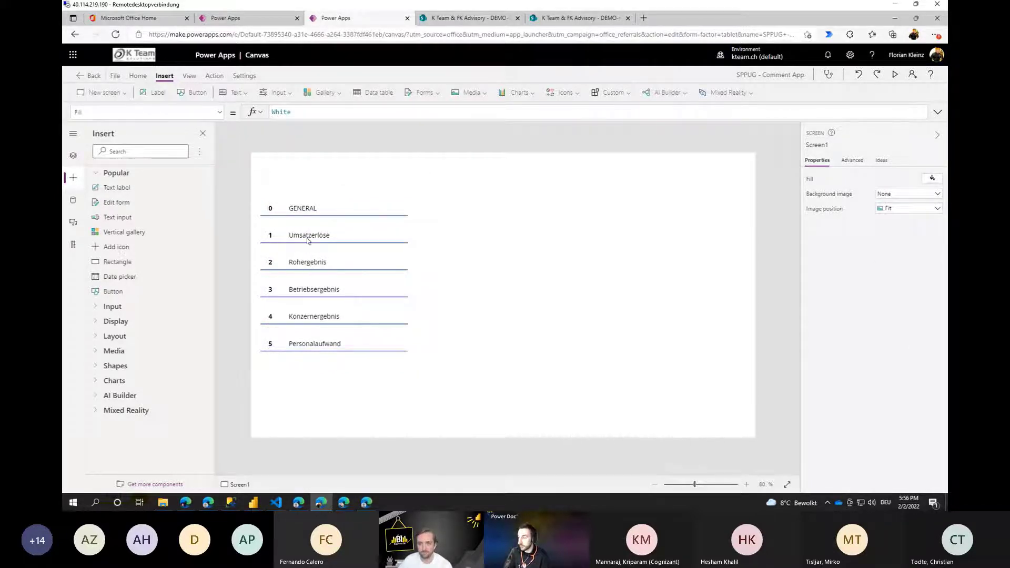
pyautogui.click(284, 230)
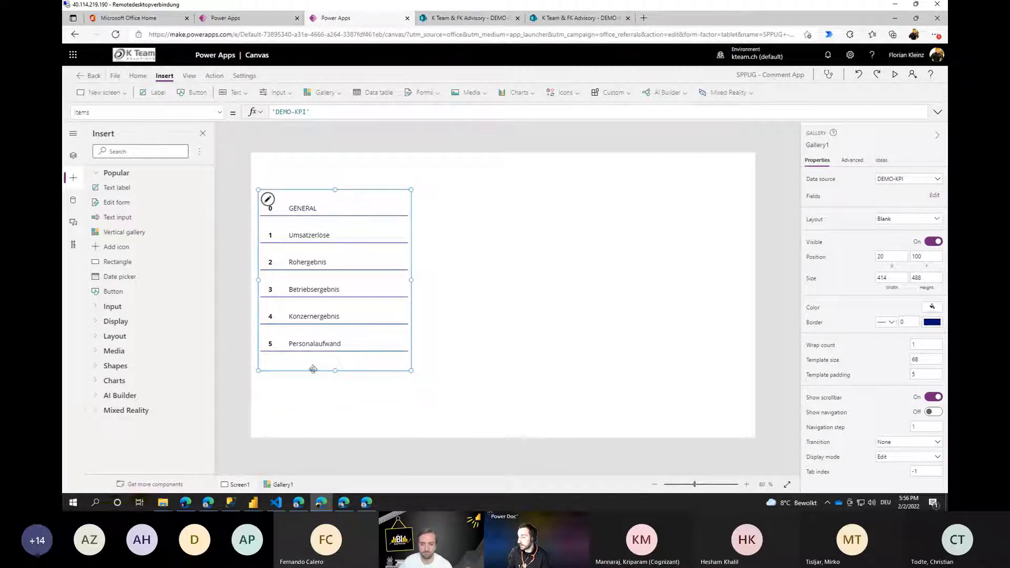
pyautogui.moveTo(312, 365); pyautogui.dragTo(316, 411)
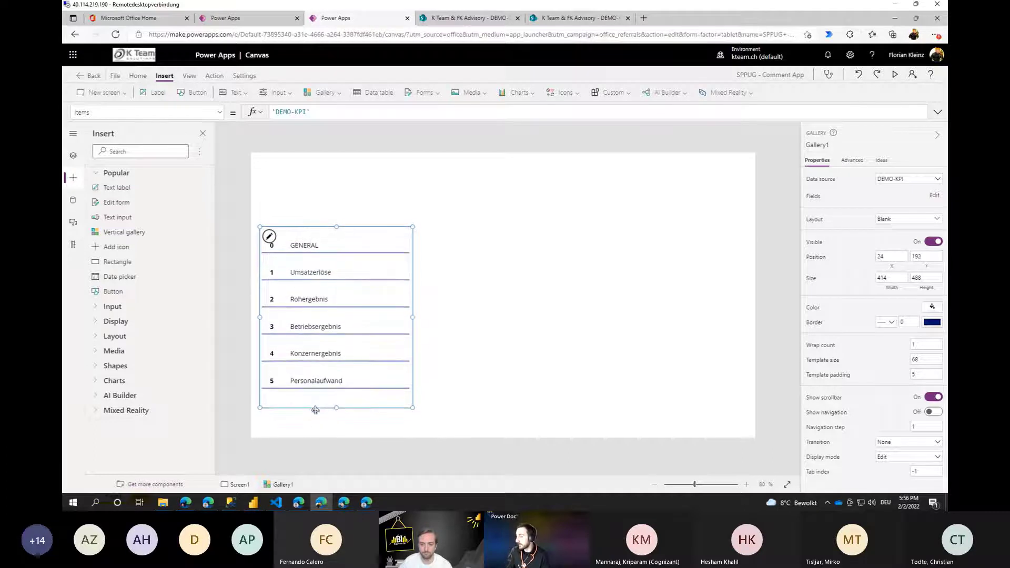
pyautogui.click(459, 256)
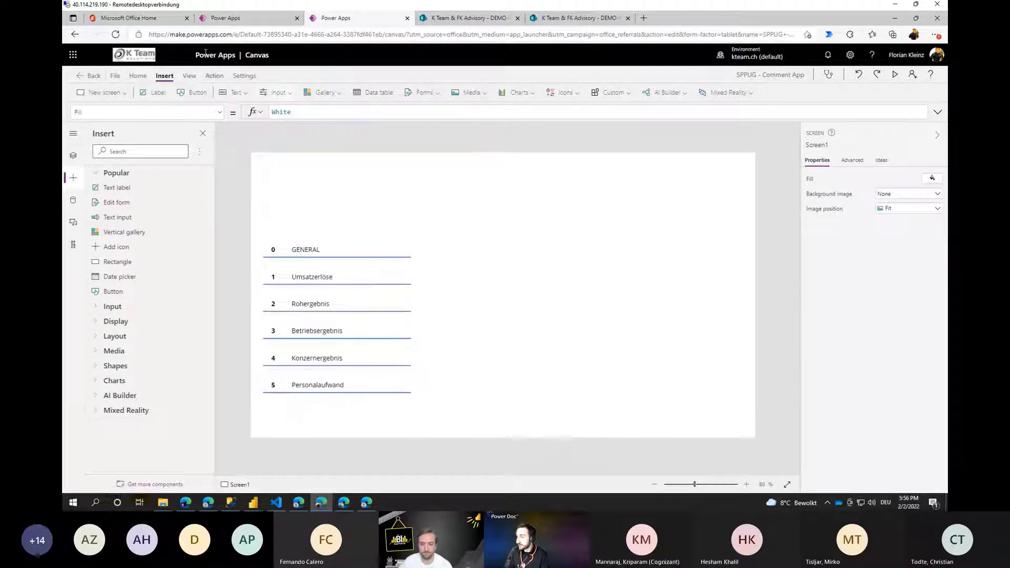
# Add a label across the full width of Screen1's top edge, about 76 high, with the text "Commenting App".
pyautogui.click(153, 92)
pyautogui.moveTo(267, 170); pyautogui.dragTo(757, 181)
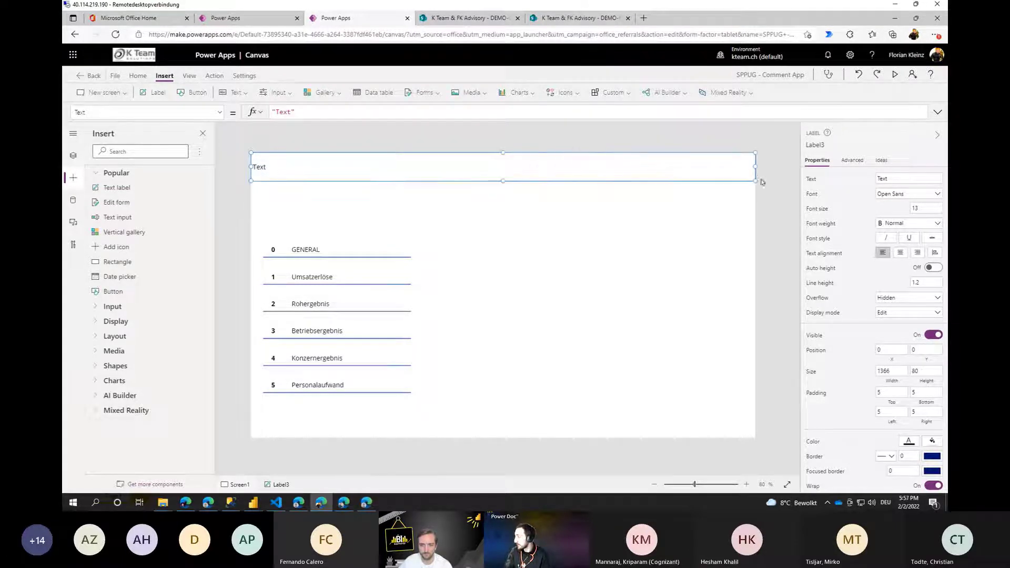
pyautogui.doubleClick(279, 113)
pyautogui.write('Comment')
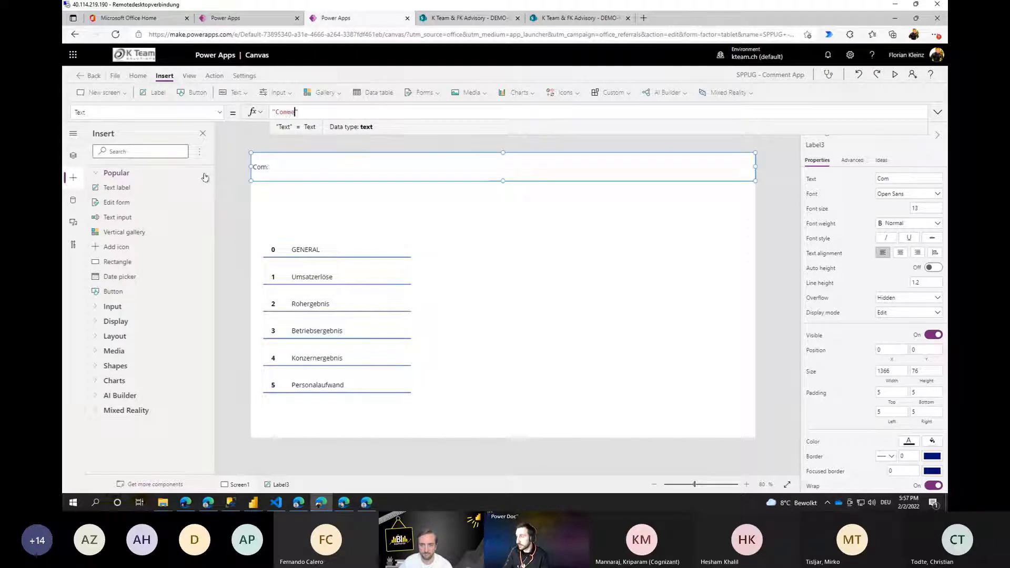
pyautogui.write('ing App')
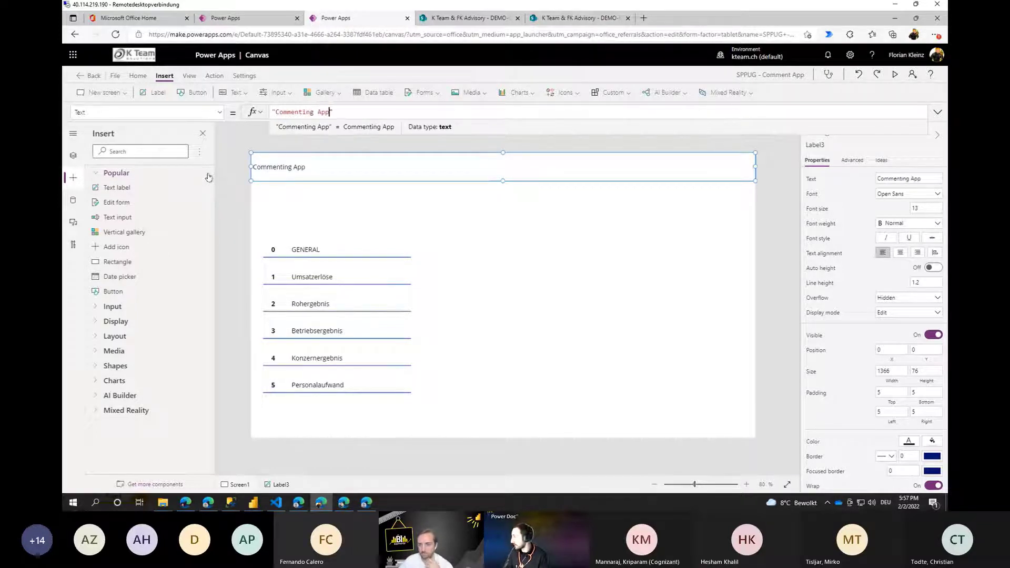
# Center the header label's text and format it with font size 24 and Bold weight.
pyautogui.click(900, 253)
pyautogui.click(923, 209)
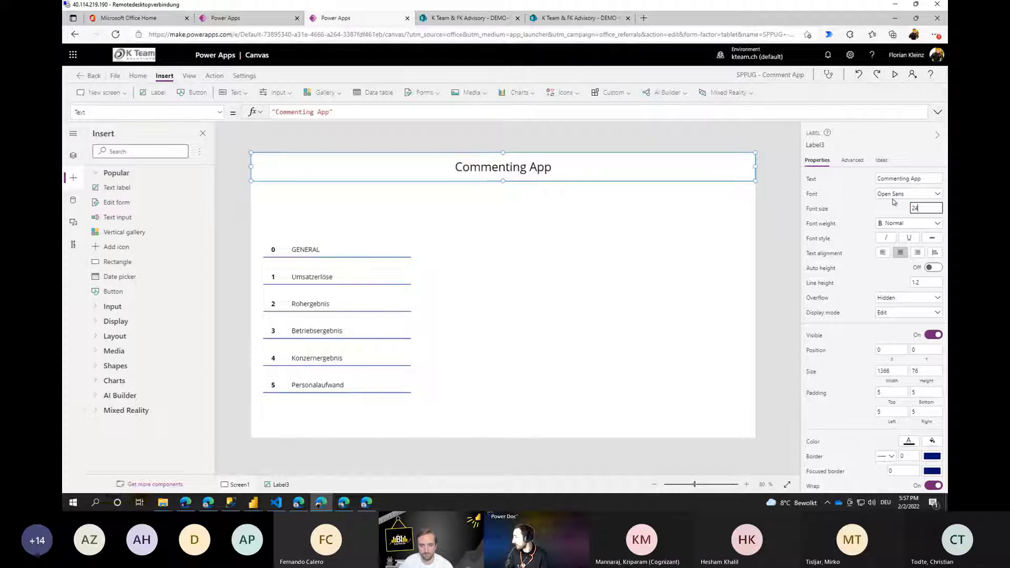
pyautogui.click(894, 194)
pyautogui.click(901, 225)
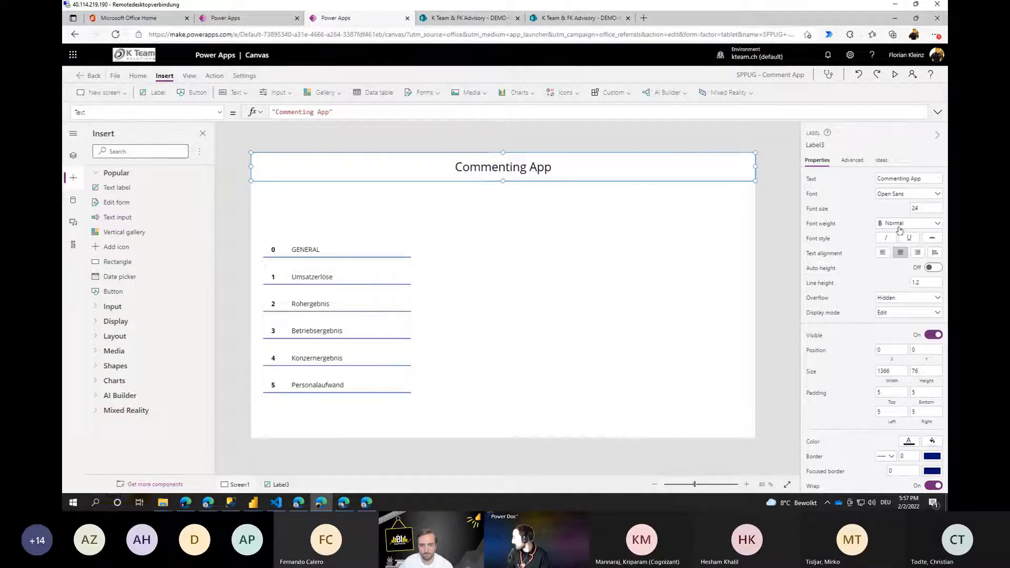
pyautogui.click(899, 226)
pyautogui.click(900, 234)
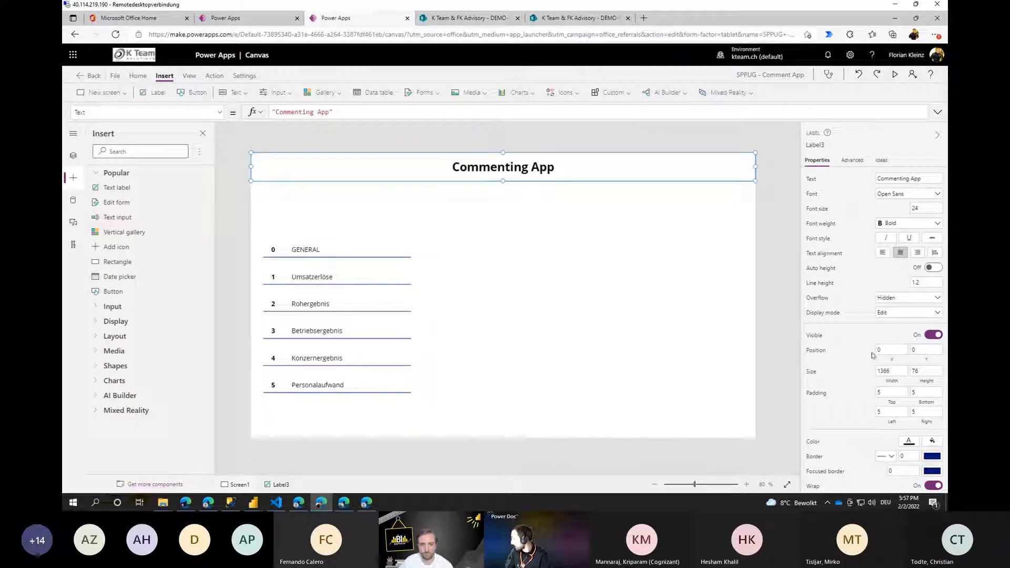
# Fill the header label's background with the light orange theme color.
pyautogui.click(932, 443)
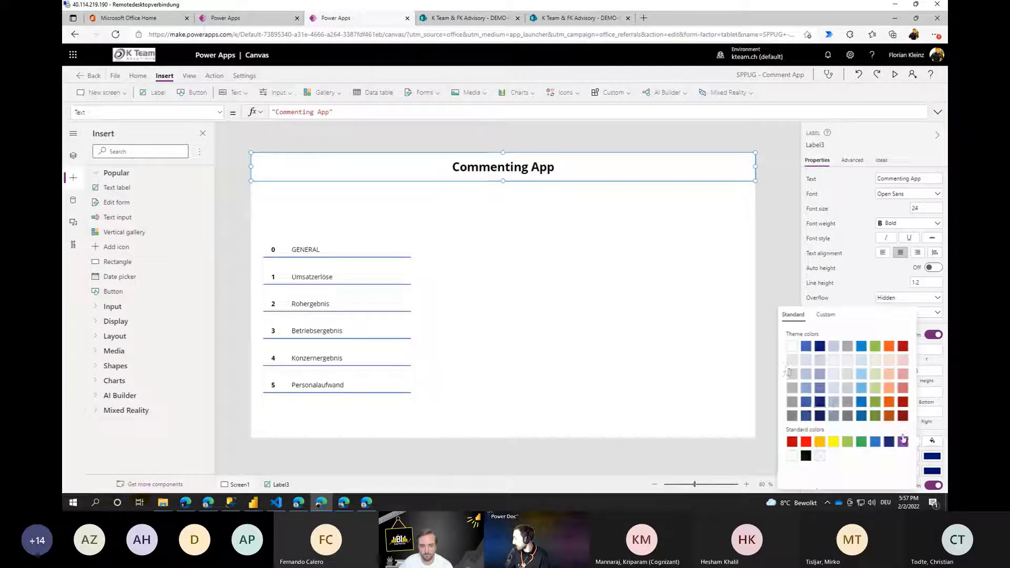
pyautogui.click(889, 388)
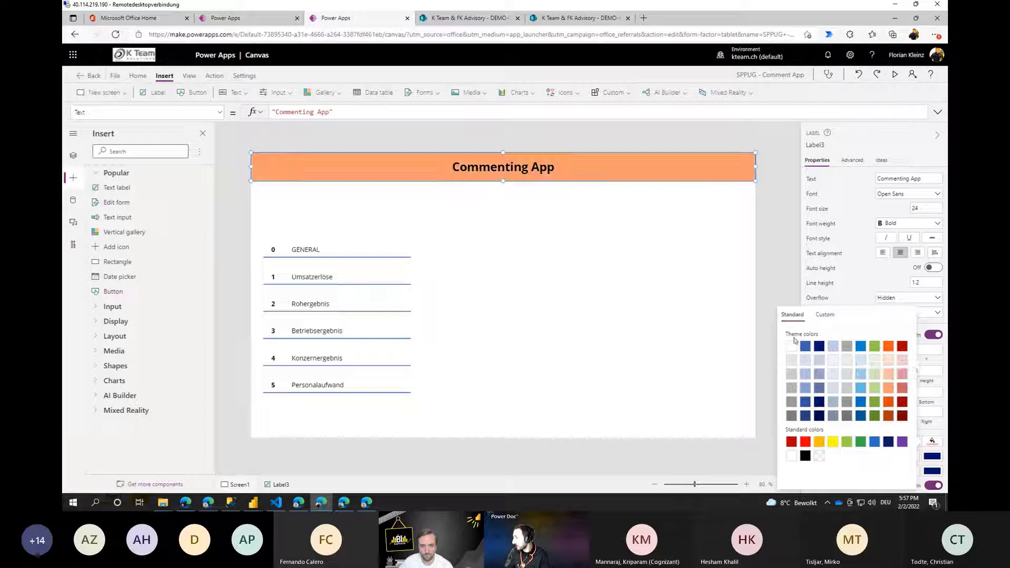
pyautogui.click(403, 209)
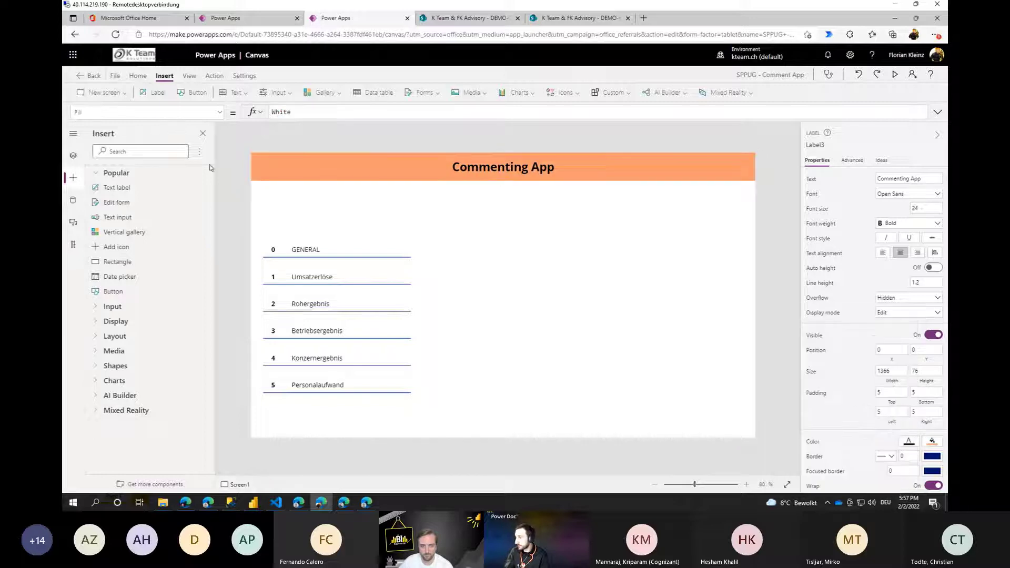
# Insert a full-width rectangle about 80 high directly below the header label and fill it with light gray.
pyautogui.click(573, 94)
pyautogui.scroll(-2, 622, 182)
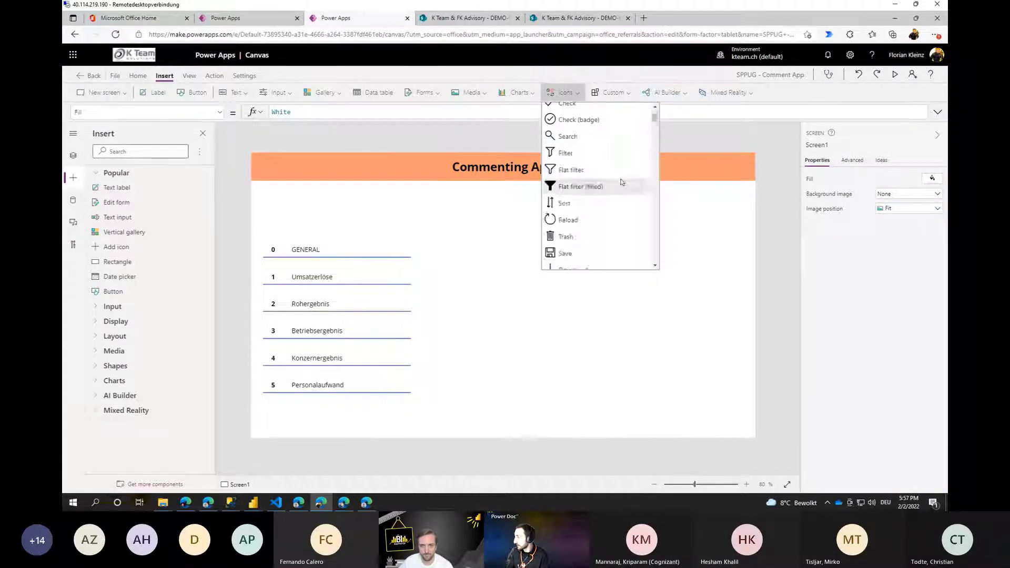
pyautogui.scroll(-5, 621, 182)
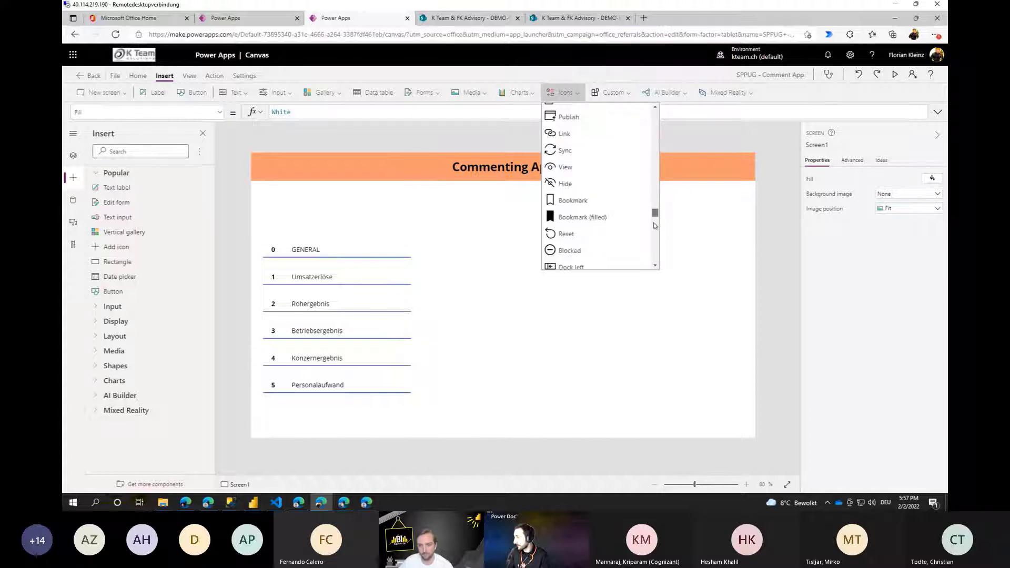
pyautogui.scroll(-6, 654, 225)
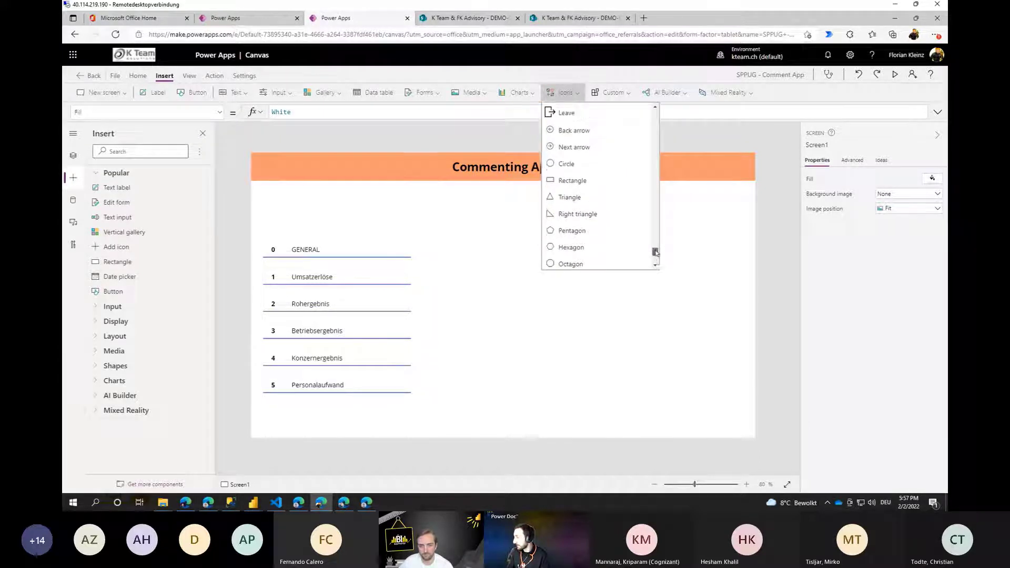
pyautogui.scroll(2, 656, 248)
pyautogui.click(456, 238)
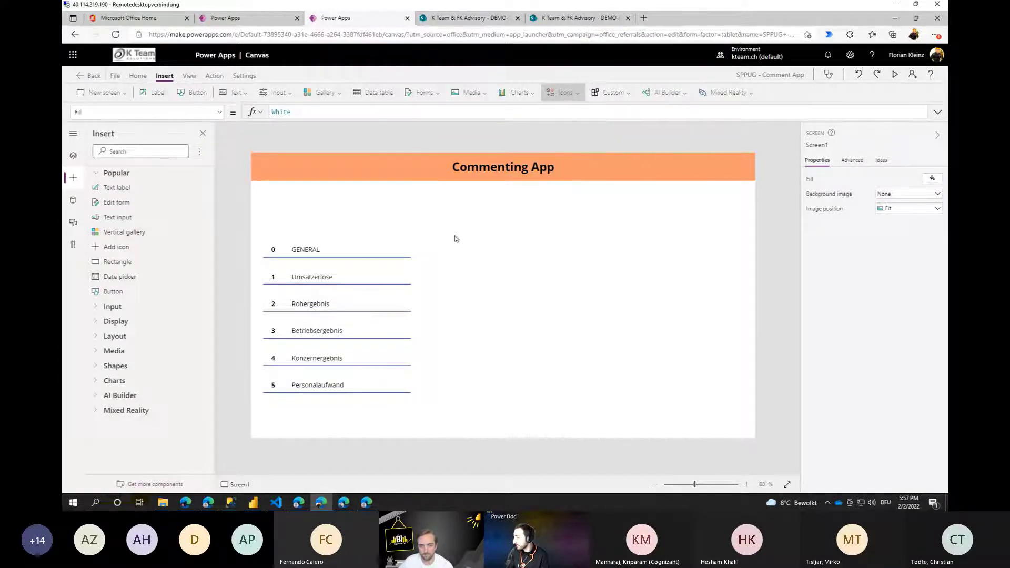
pyautogui.moveTo(317, 202); pyautogui.dragTo(760, 215)
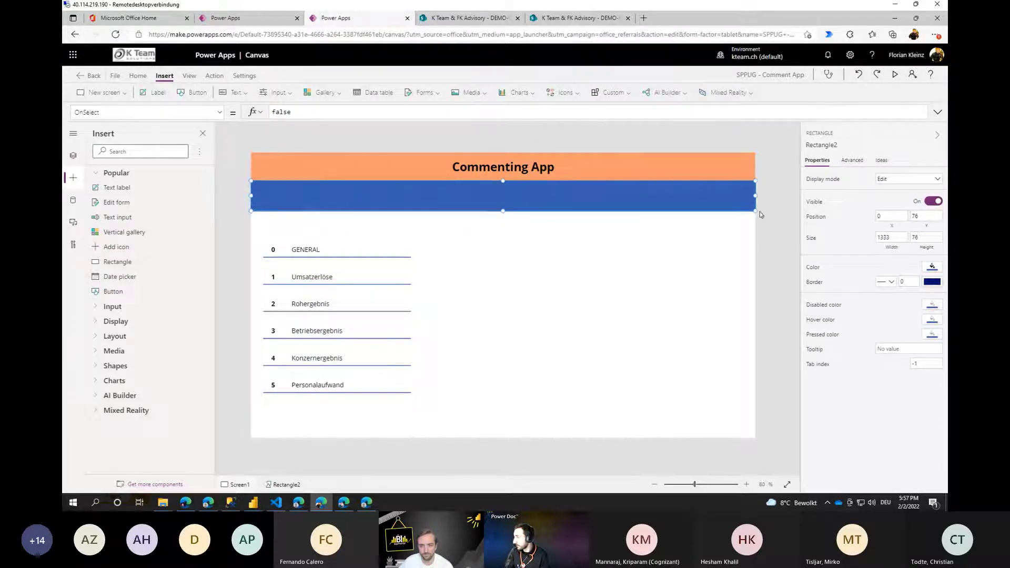
pyautogui.click(931, 269)
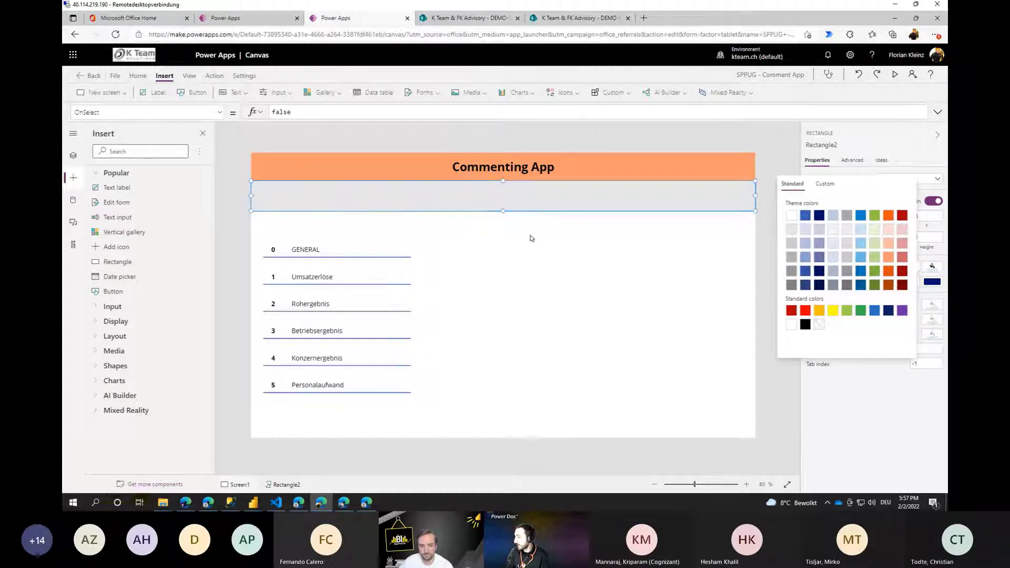
# Move the KPI gallery to the screen's left edge below the gray band, at X 0 and about Y 193.
pyautogui.click(363, 401)
pyautogui.moveTo(351, 396); pyautogui.dragTo(343, 401)
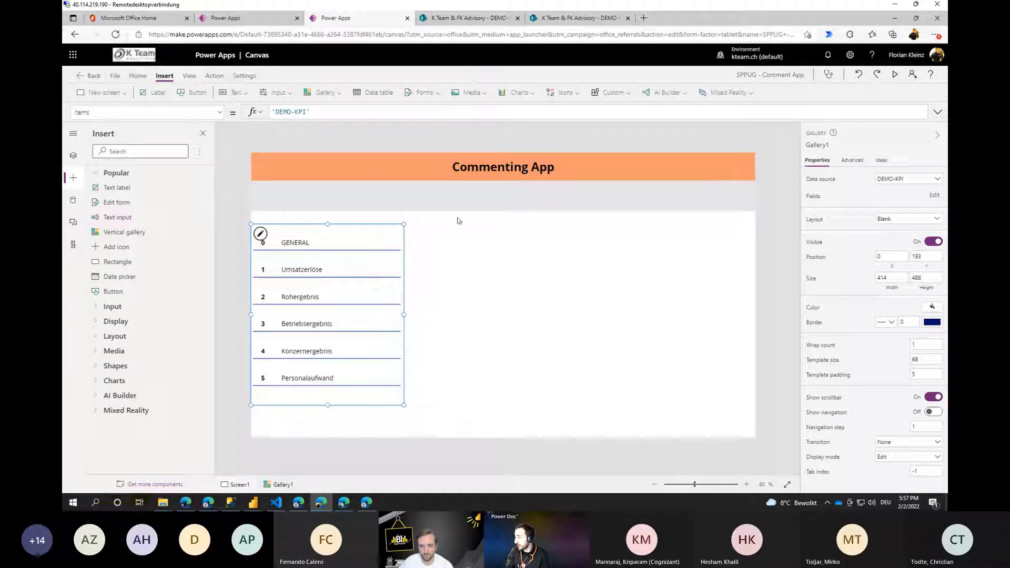
# Insert a text input beside the KPI gallery at about X 433, Y 193, and enlarge it to about 872 by 430.
pyautogui.click(434, 202)
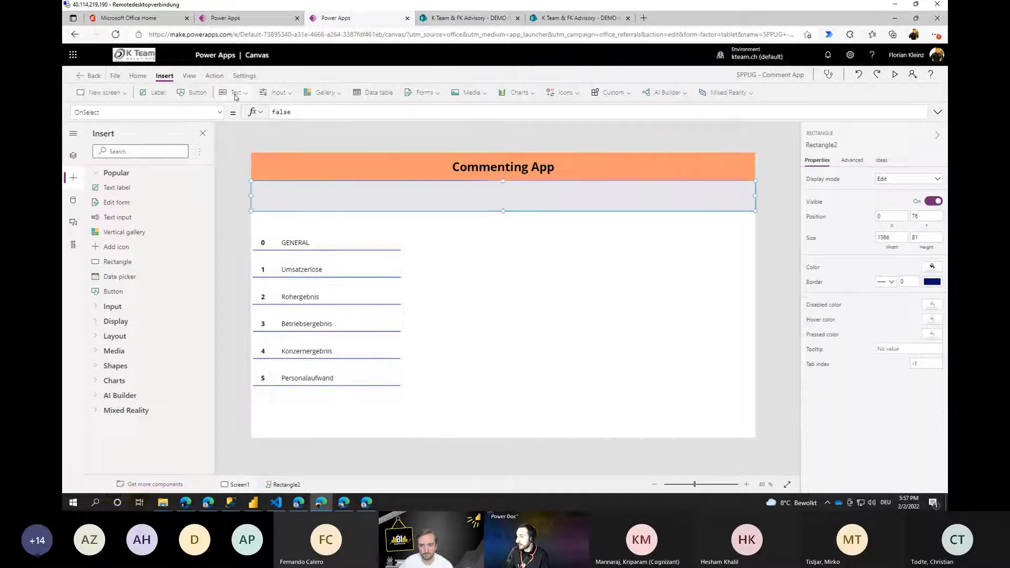
pyautogui.click(376, 393)
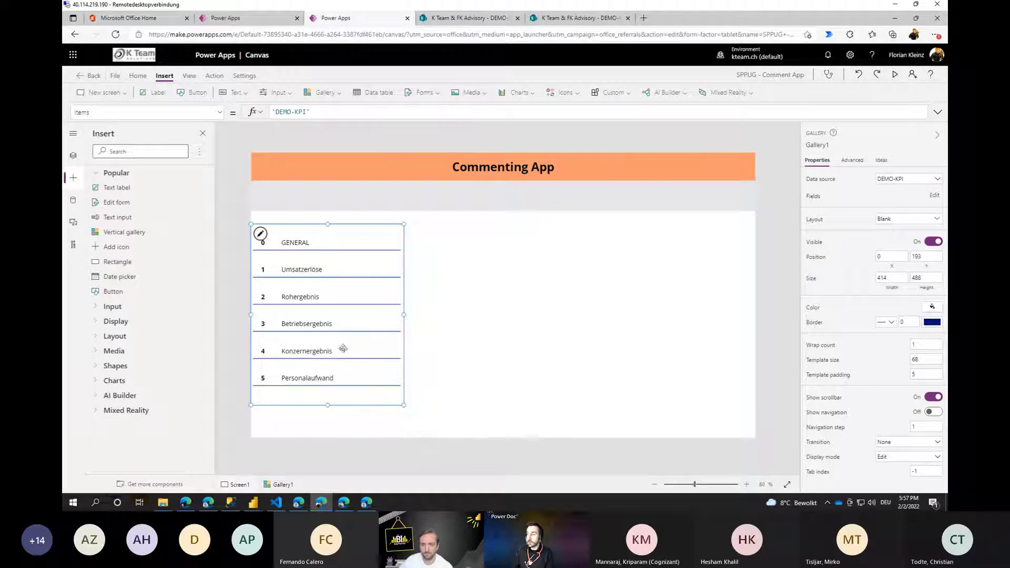
pyautogui.click(244, 96)
pyautogui.click(239, 126)
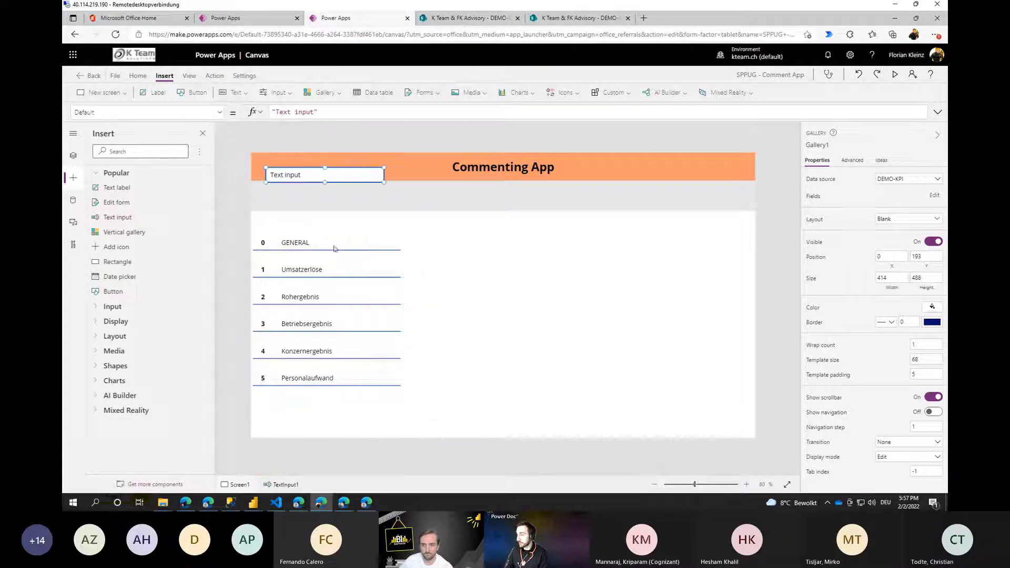
pyautogui.moveTo(318, 171); pyautogui.dragTo(463, 226)
pyautogui.moveTo(588, 284); pyautogui.dragTo(732, 384)
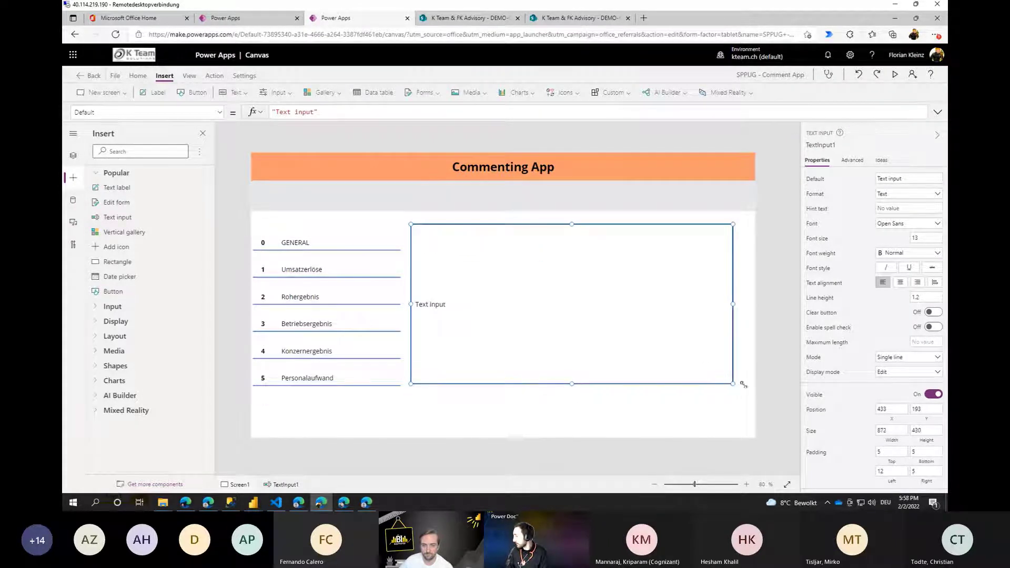
# Set the text input's mode to Multiline and clear its default text.
pyautogui.click(905, 361)
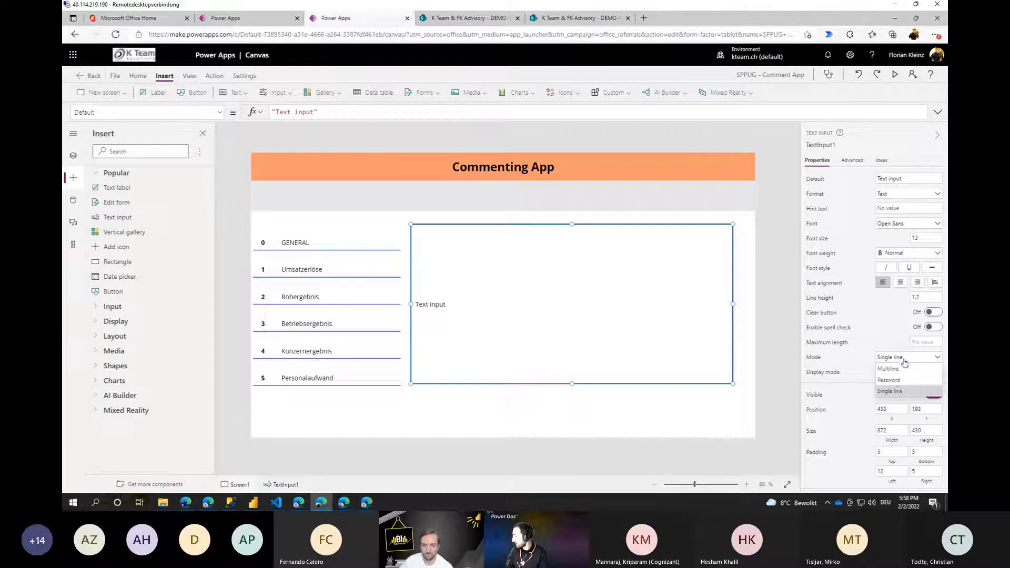
pyautogui.click(899, 370)
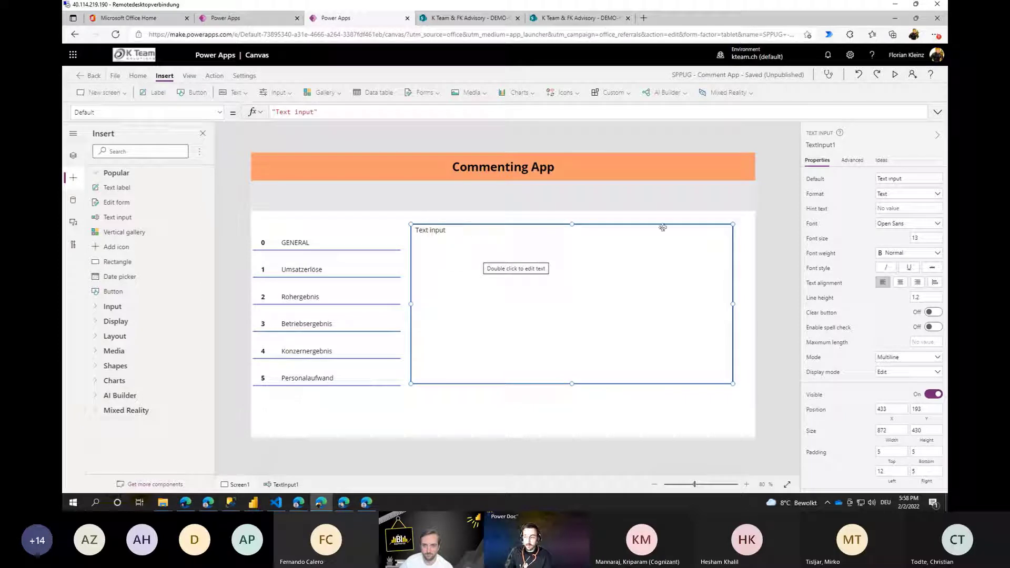
pyautogui.doubleClick(905, 179)
pyautogui.hotkey('ctrl', 'a')
pyautogui.press('BackSpace')
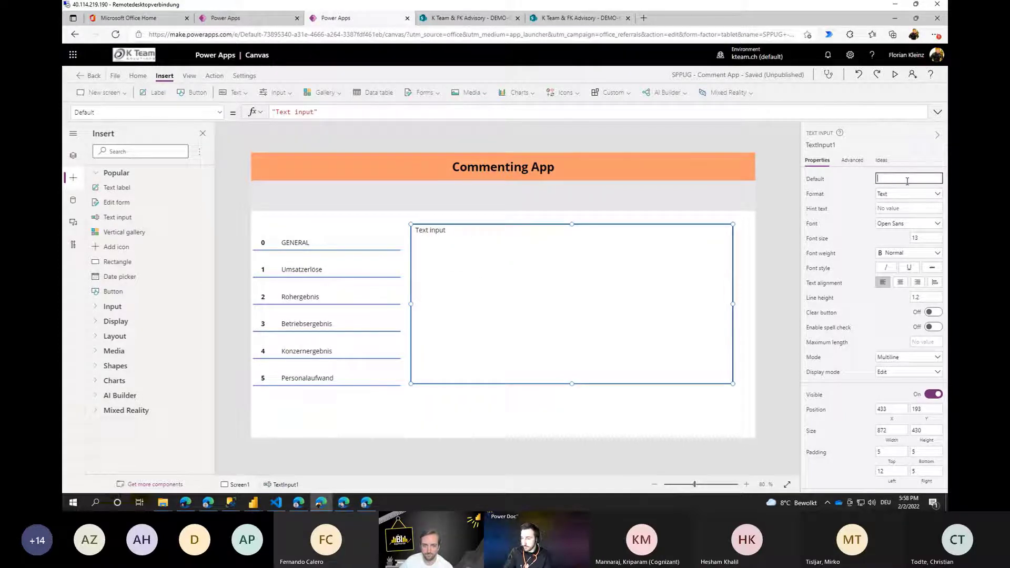
# Give the text input the hint text "Please Enter Comment" and deselect it.
pyautogui.click(913, 208)
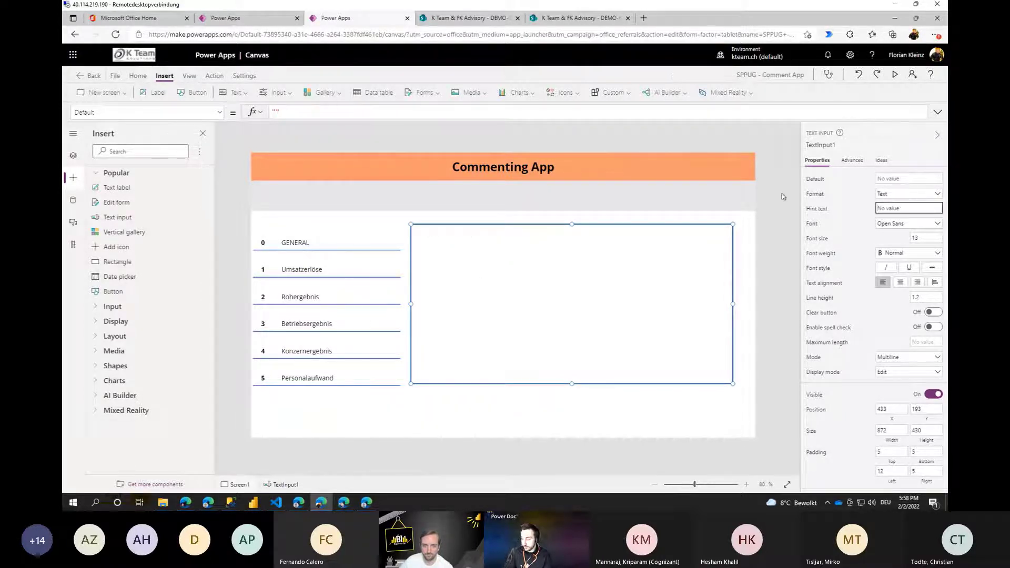
pyautogui.write('Please ')
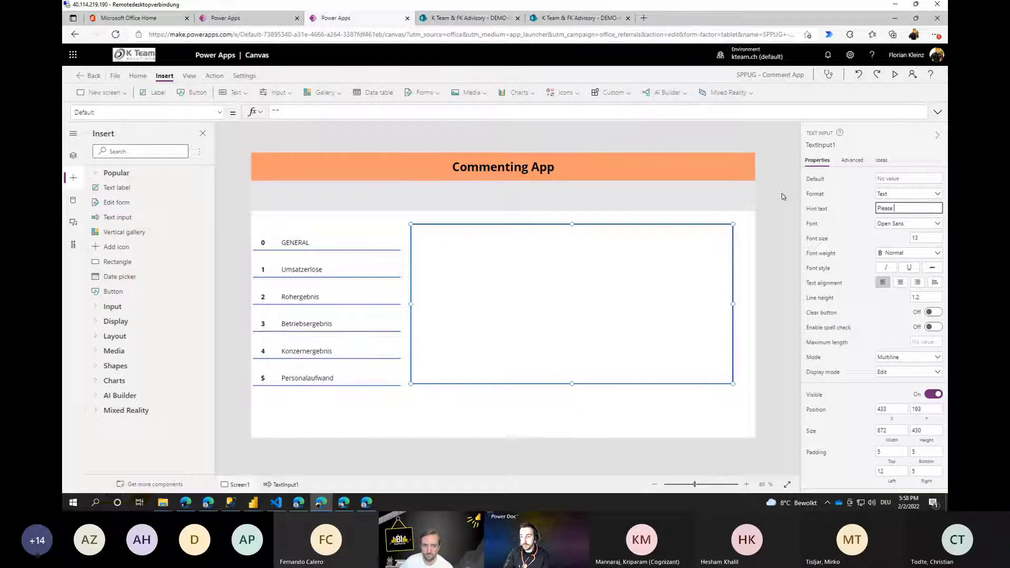
pyautogui.write('Enter Comment')
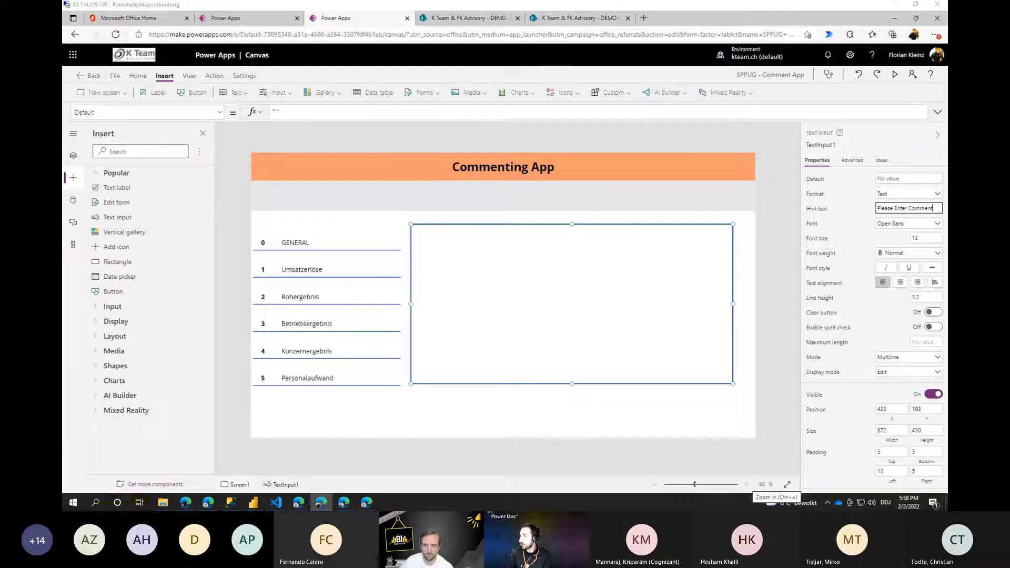
pyautogui.click(434, 270)
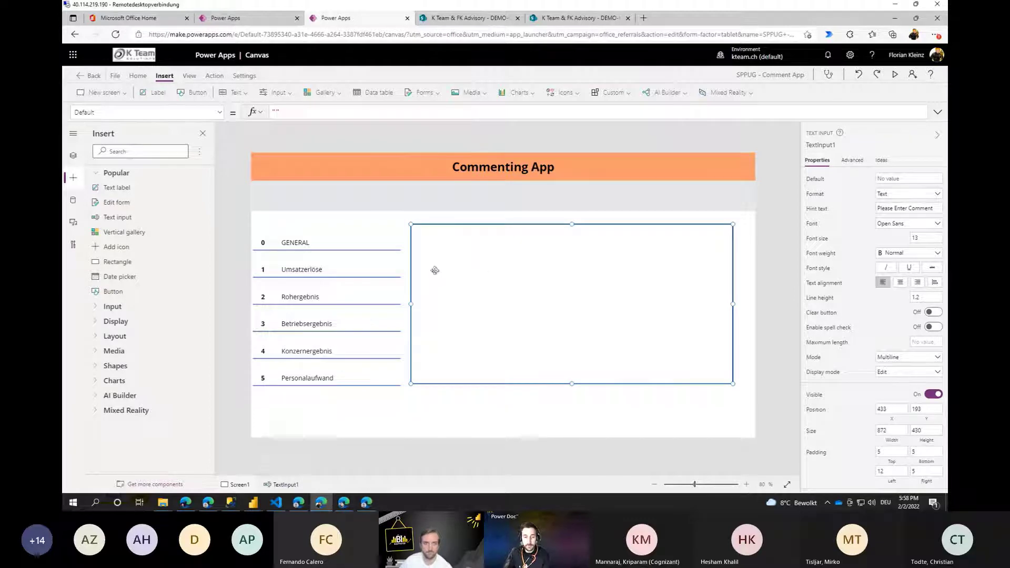
pyautogui.click(375, 272)
pyautogui.click(440, 396)
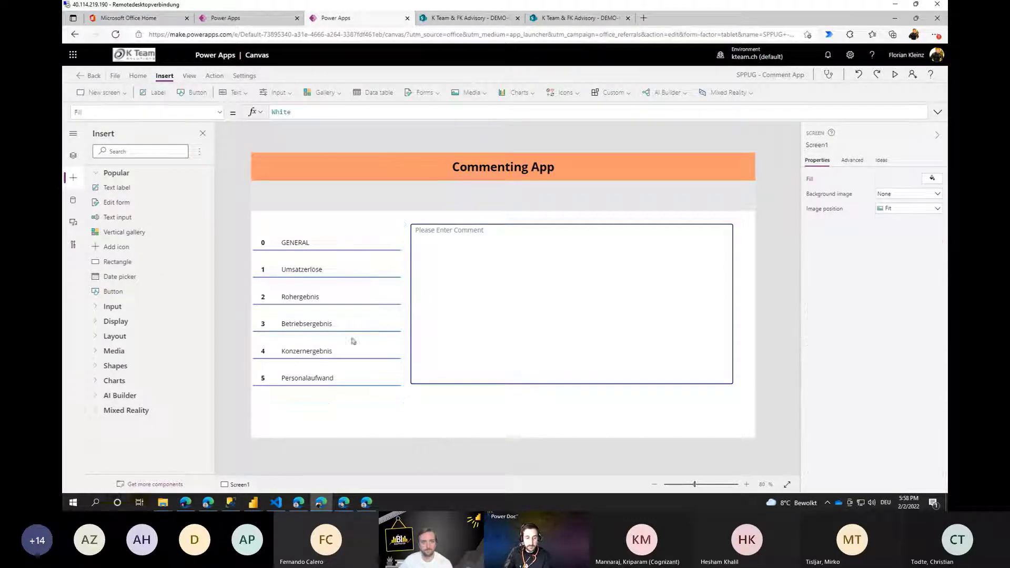
# Set the KPI gallery's TemplateFill to If(ThisItem.IsSelected, LightGray, Parent.Fill).
pyautogui.click(354, 341)
pyautogui.click(221, 113)
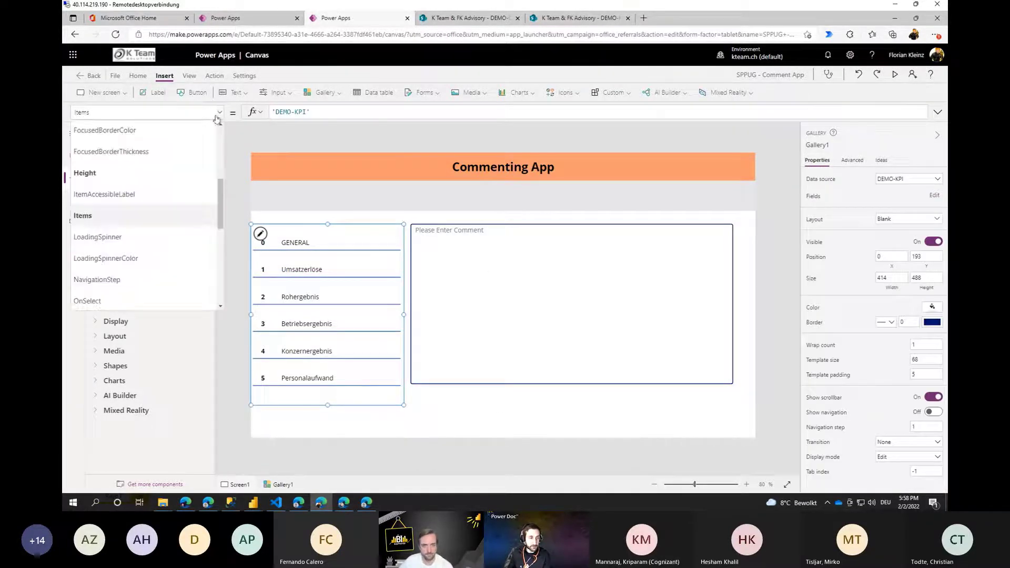
pyautogui.scroll(-5, 131, 237)
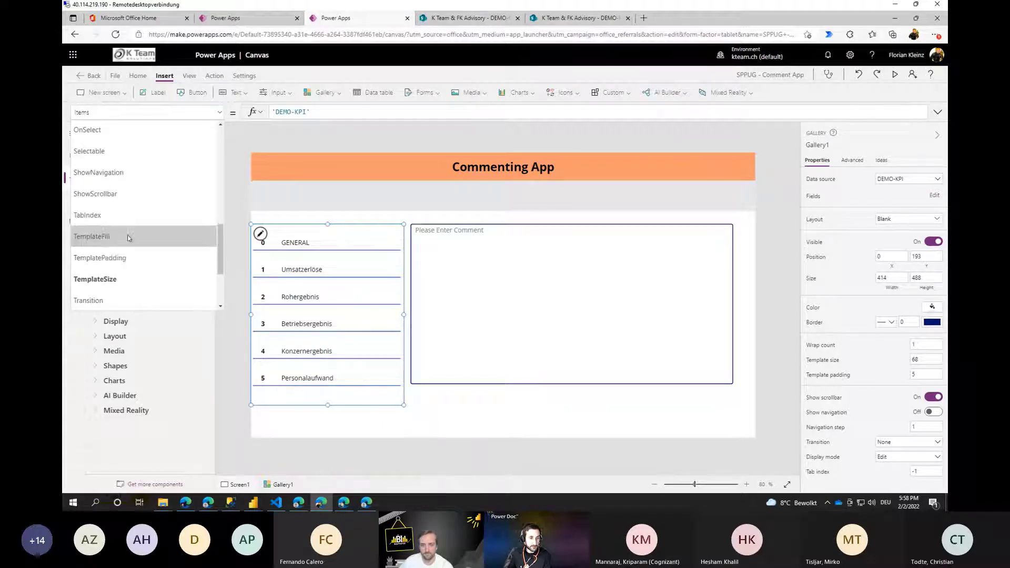
pyautogui.click(132, 236)
pyautogui.moveTo(335, 112); pyautogui.dragTo(267, 114)
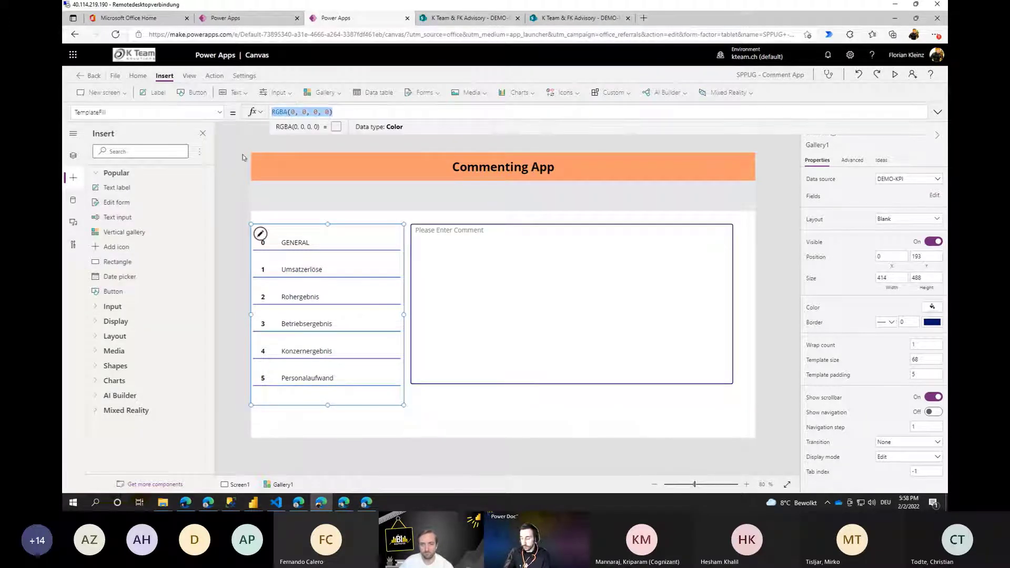
pyautogui.write('If(')
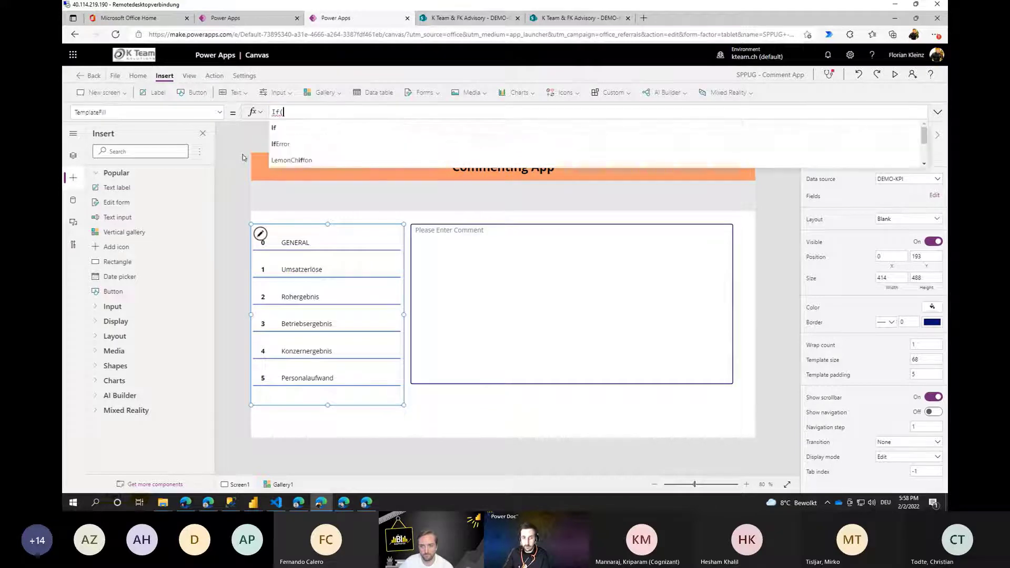
pyautogui.write('ThisItem.')
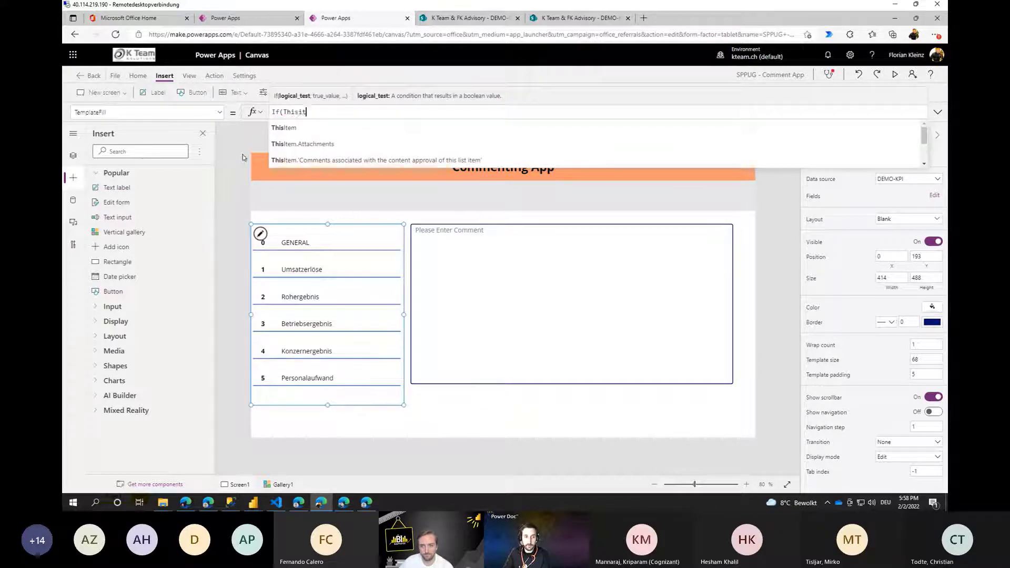
pyautogui.write('issel')
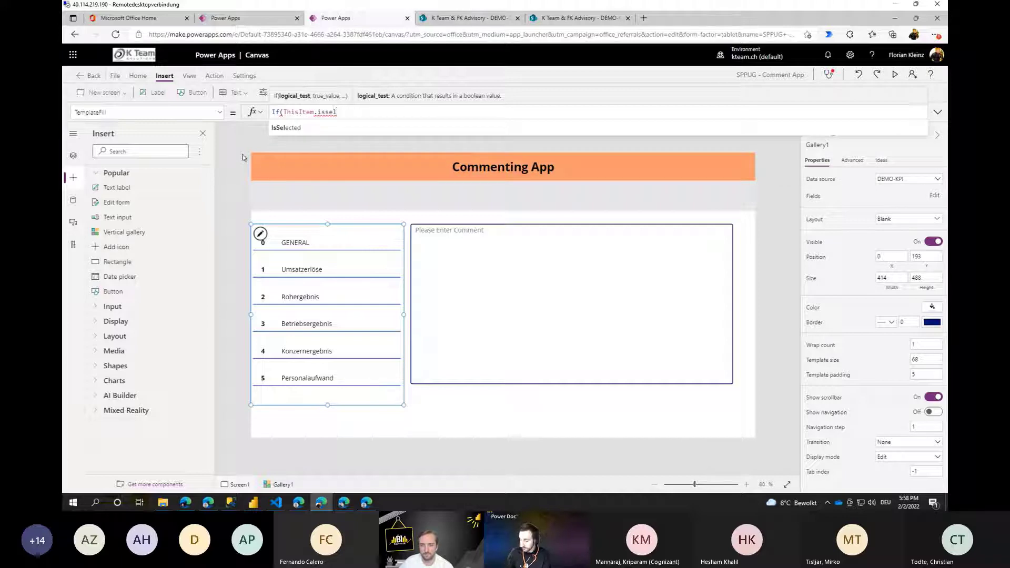
pyautogui.press('Tab')
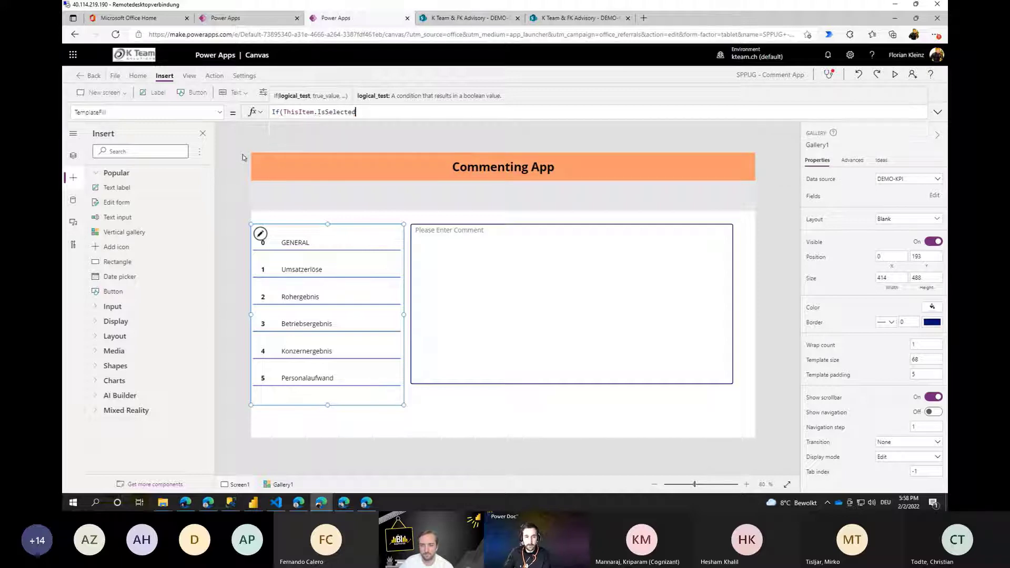
pyautogui.write(', di')
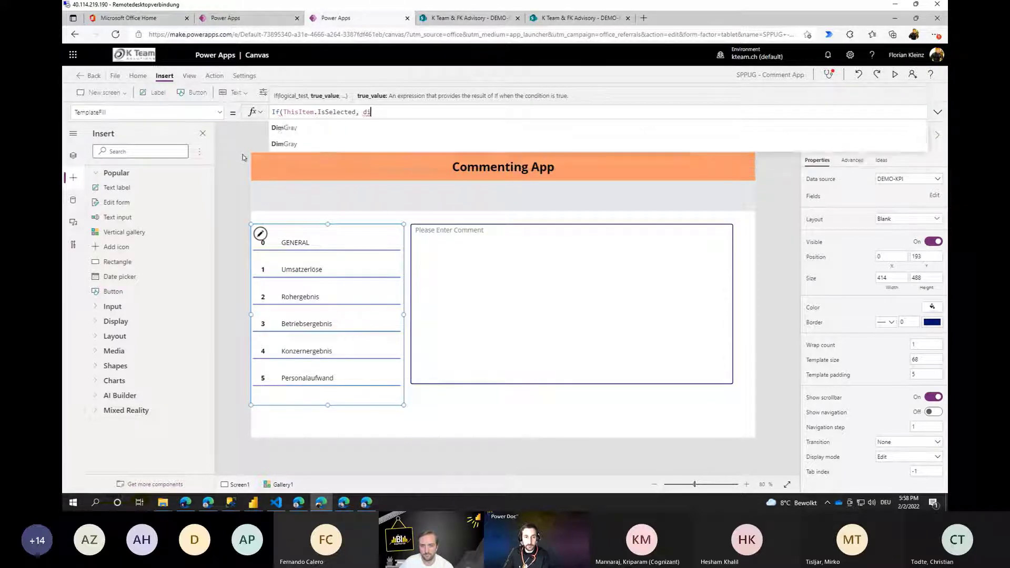
pyautogui.press('BackSpace')
pyautogui.press('BackSpace')
pyautogui.write('lightgra')
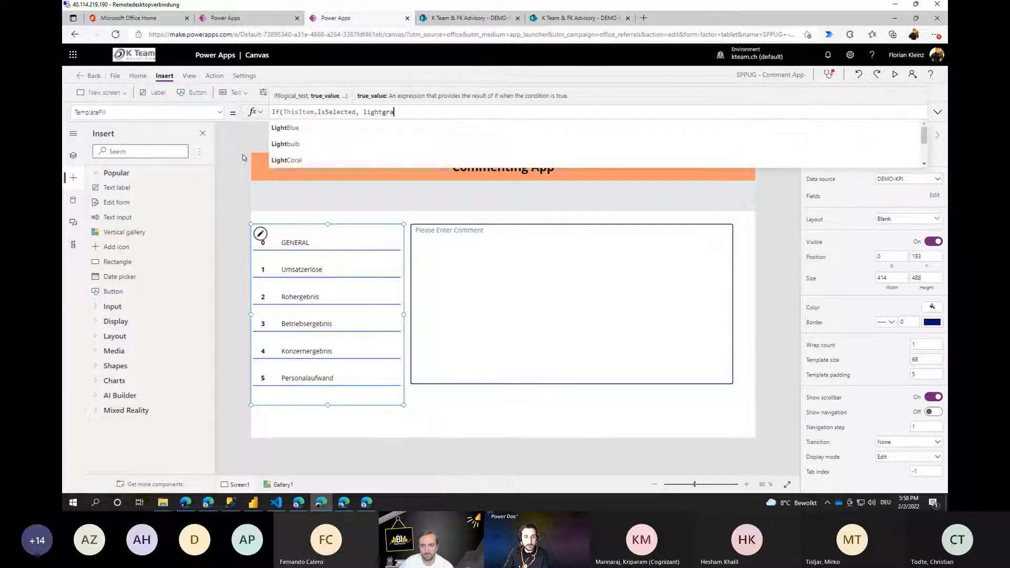
pyautogui.write('y, p')
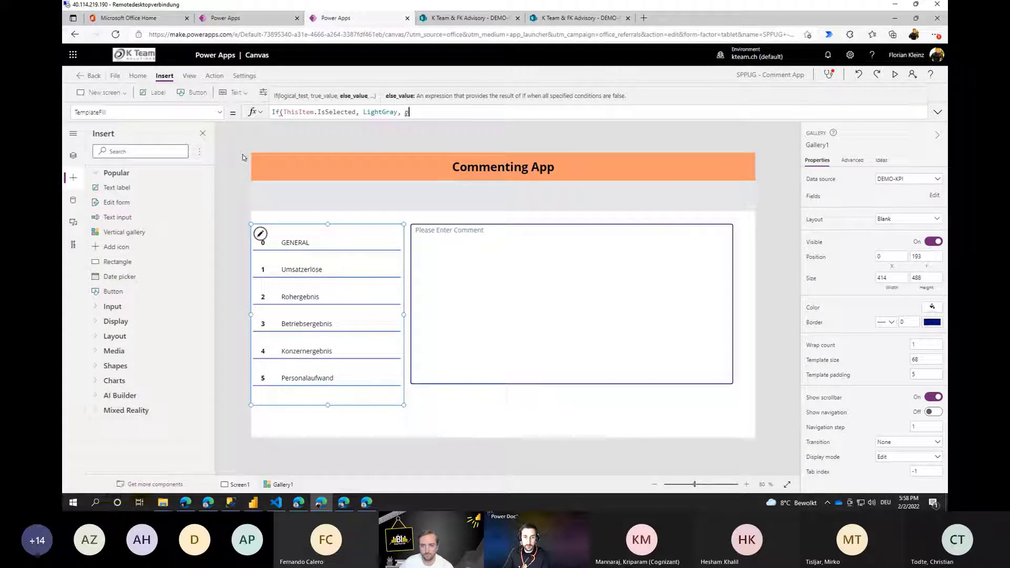
pyautogui.write('arent.fill)')
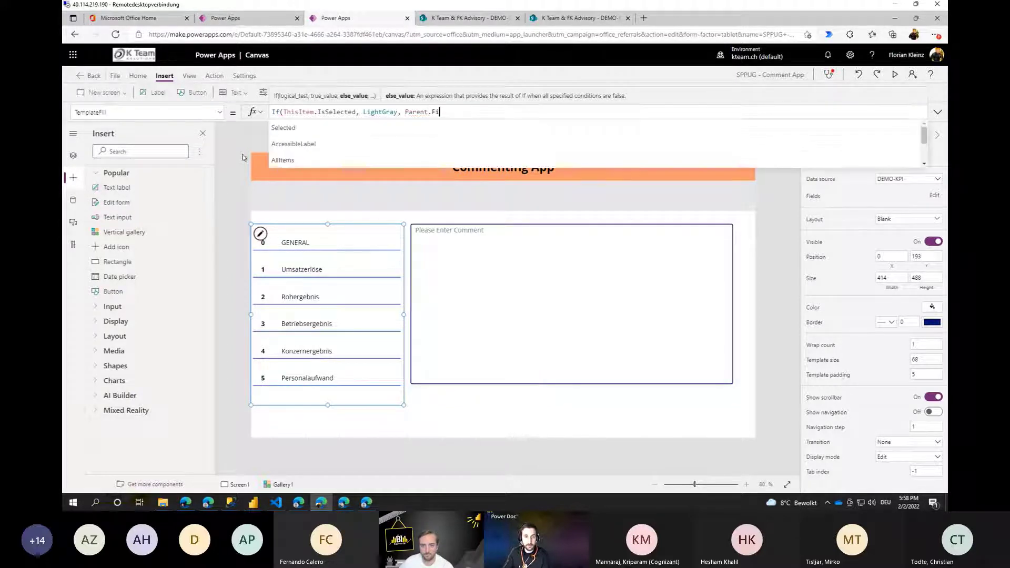
# Test the gallery's selection highlight by selecting several KPI rows in turn, ending on Umsatzerlöse.
pyautogui.keyDown('alt'); pyautogui.click(352, 296); pyautogui.keyUp('alt')
pyautogui.keyDown('alt'); pyautogui.click(351, 323); pyautogui.keyUp('alt')
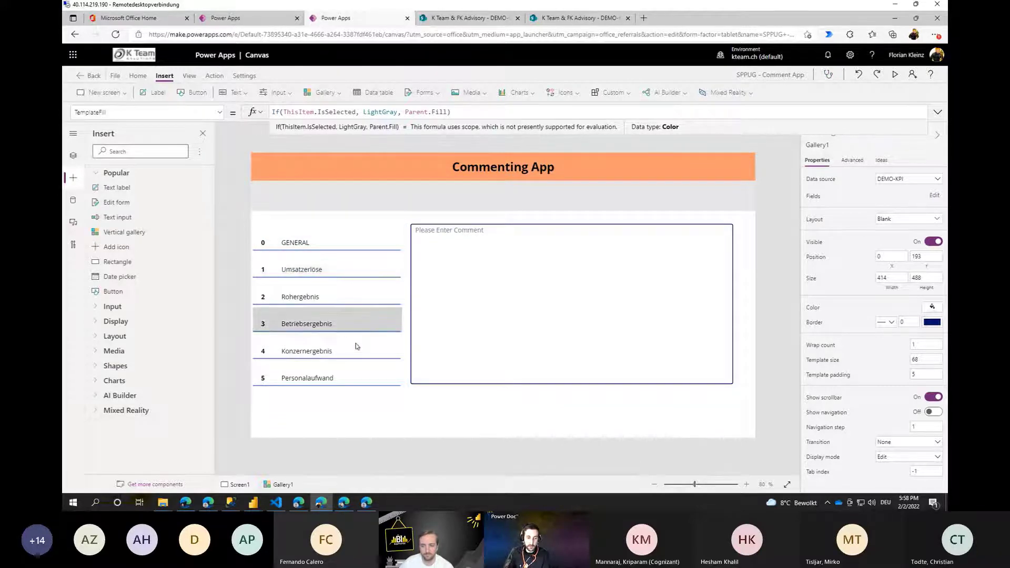
pyautogui.keyDown('alt'); pyautogui.click(356, 347); pyautogui.keyUp('alt')
pyautogui.keyDown('alt'); pyautogui.click(360, 245); pyautogui.keyUp('alt')
pyautogui.keyDown('alt'); pyautogui.click(362, 270); pyautogui.keyUp('alt')
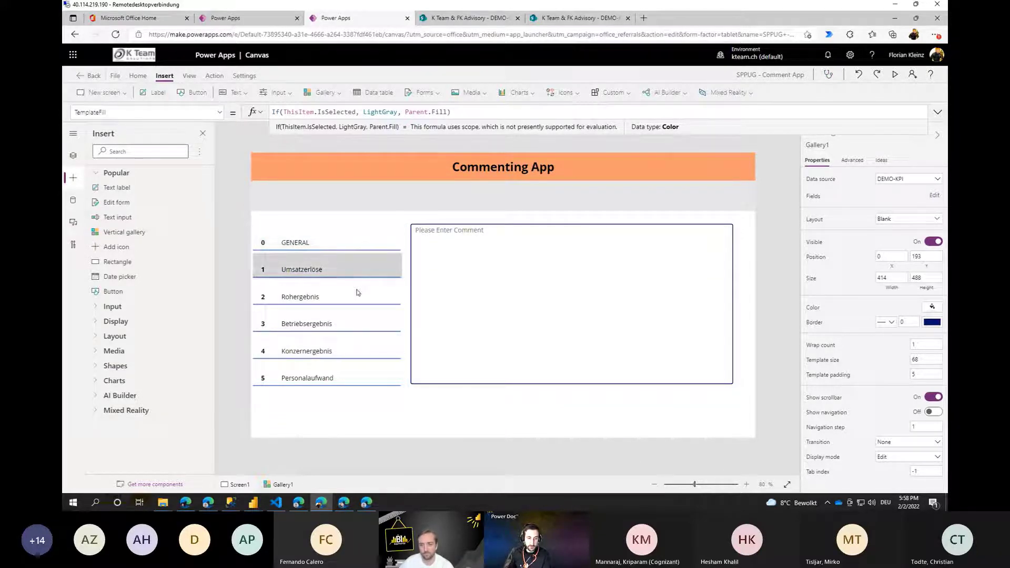
# Test the KPI gallery's selection highlight on several entries down to Personalaufwand, and deselect the gallery.
pyautogui.keyDown('alt'); pyautogui.click(359, 289); pyautogui.keyUp('alt')
pyautogui.keyDown('alt'); pyautogui.click(360, 322); pyautogui.keyUp('alt')
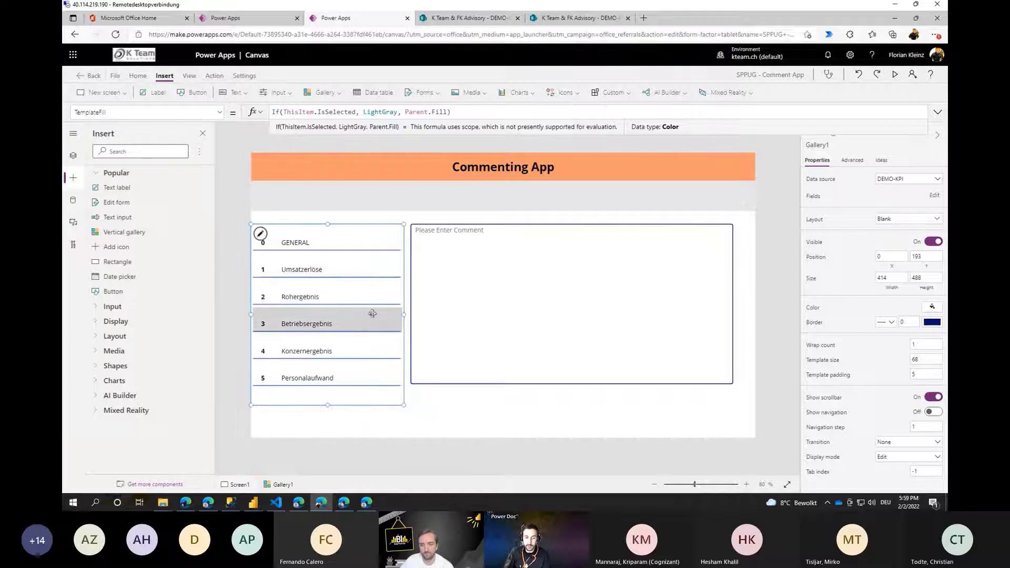
pyautogui.keyDown('alt'); pyautogui.click(366, 353); pyautogui.keyUp('alt')
pyautogui.keyDown('alt'); pyautogui.click(364, 367); pyautogui.keyUp('alt')
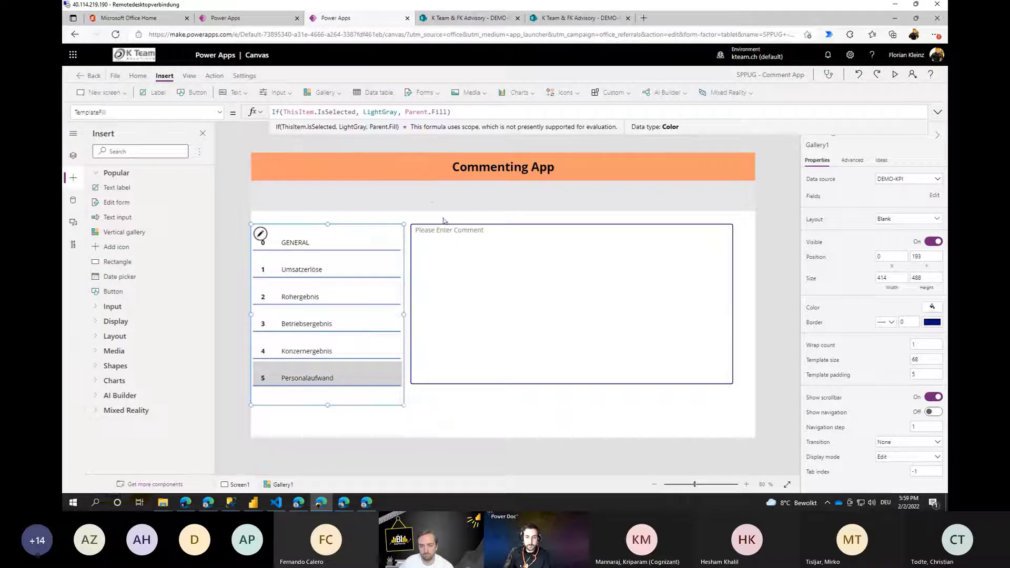
pyautogui.click(373, 221)
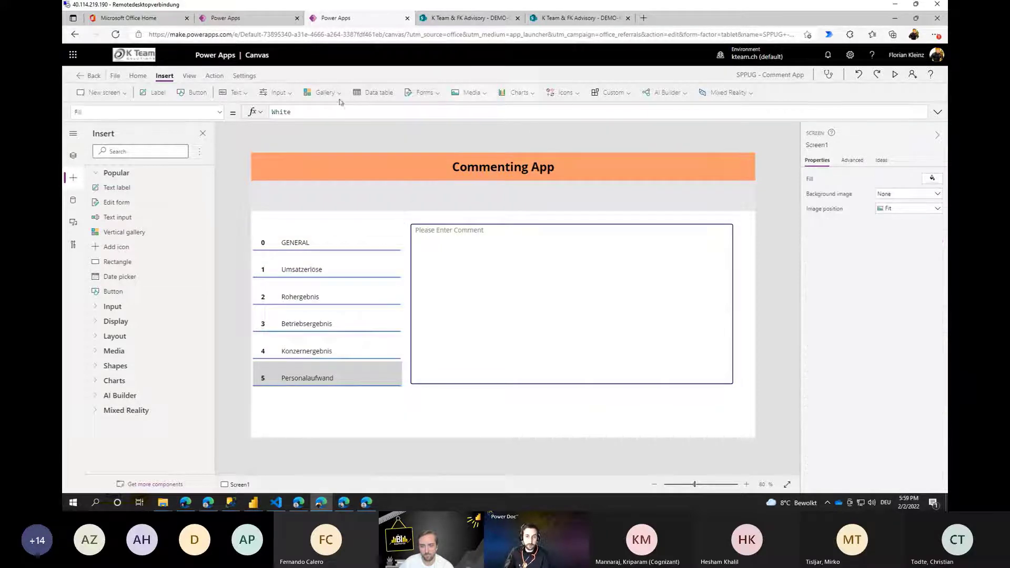
# Insert a drop-down control and place it in the gray bar below the header at about X 445, Y 96.
pyautogui.click(234, 92)
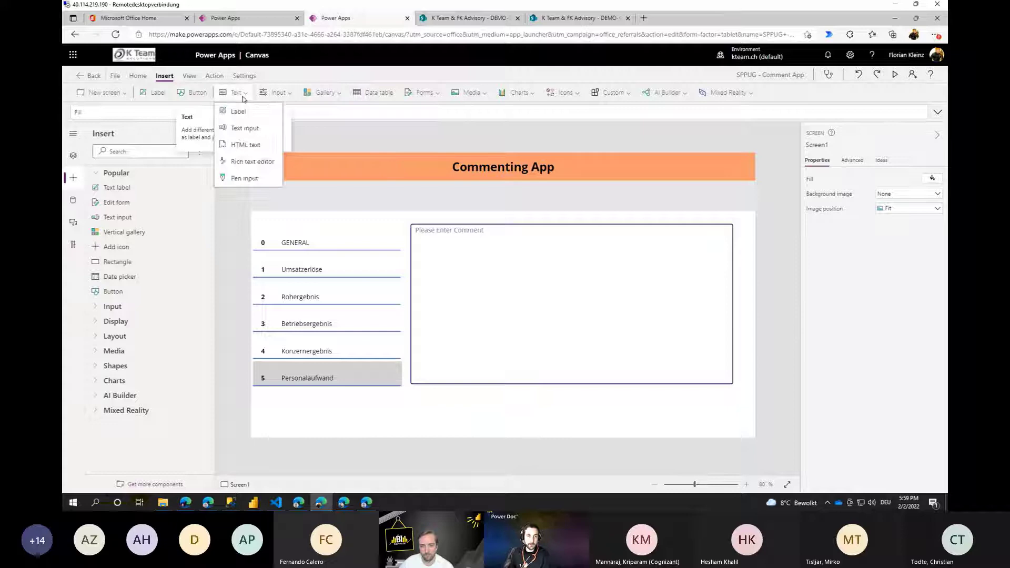
pyautogui.click(273, 93)
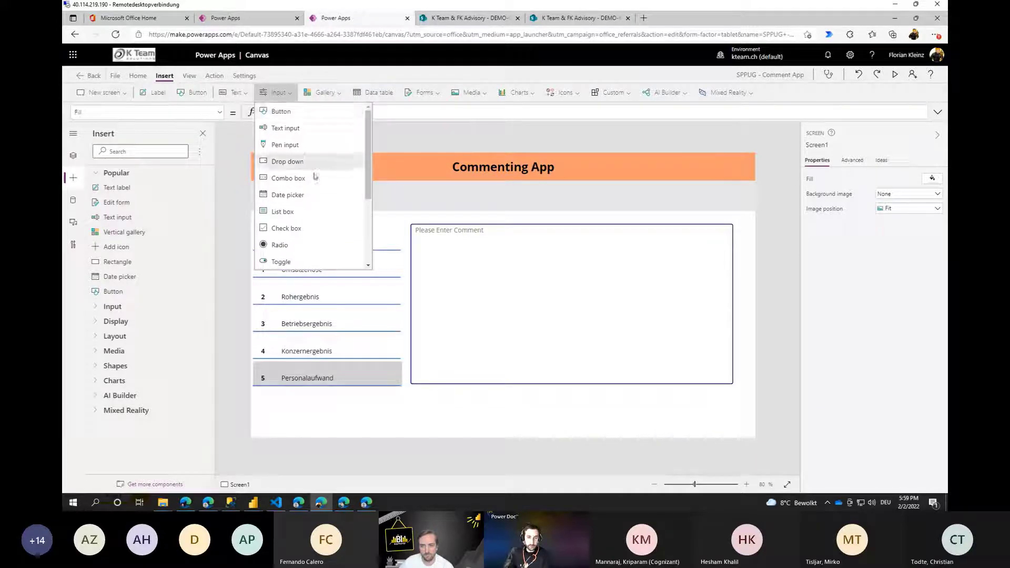
pyautogui.click(290, 162)
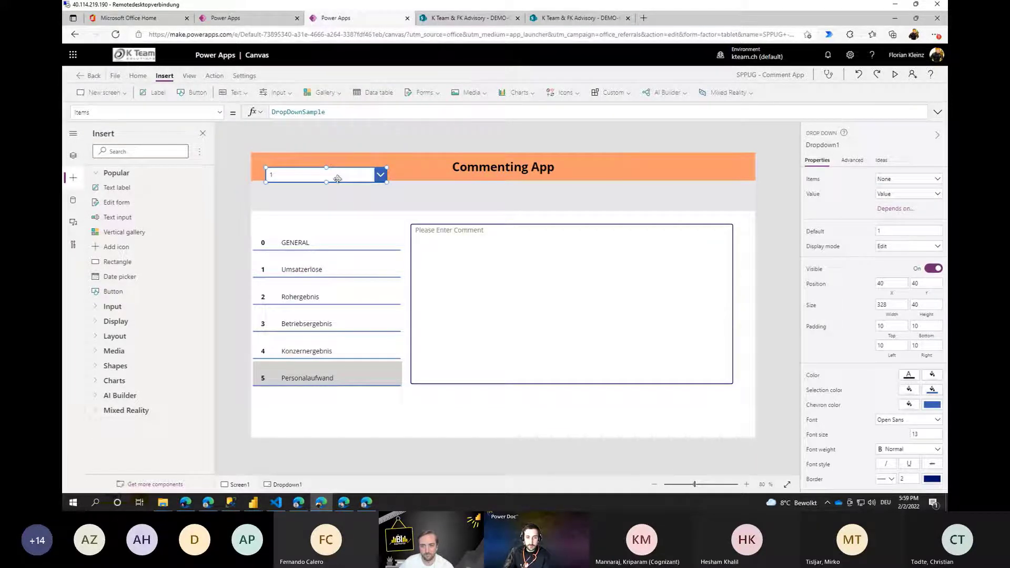
pyautogui.moveTo(337, 178); pyautogui.dragTo(487, 199)
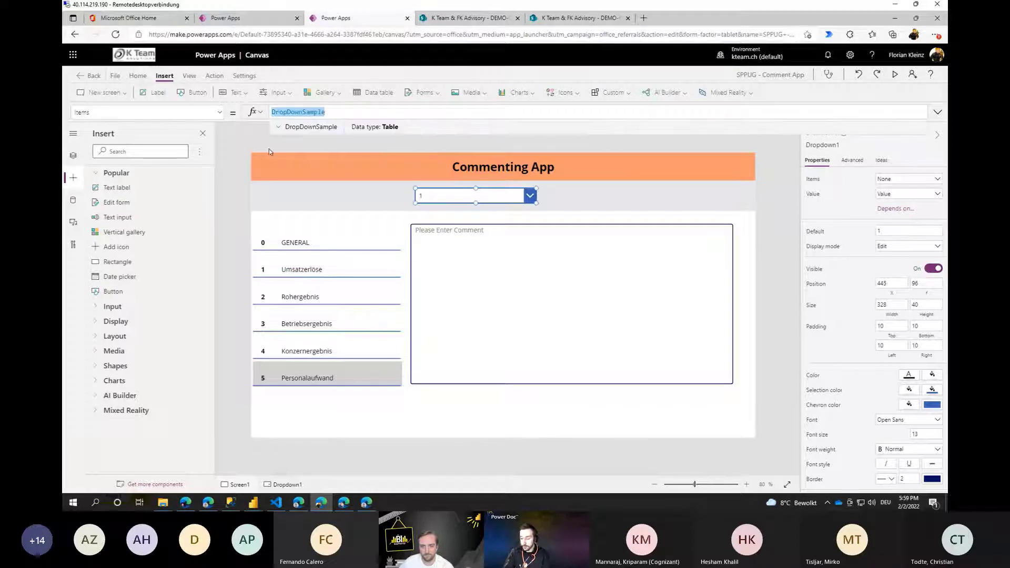
# Set the drop-down's items to Sequence(4,2019) and check its list of years.
pyautogui.write('Sequence(20')
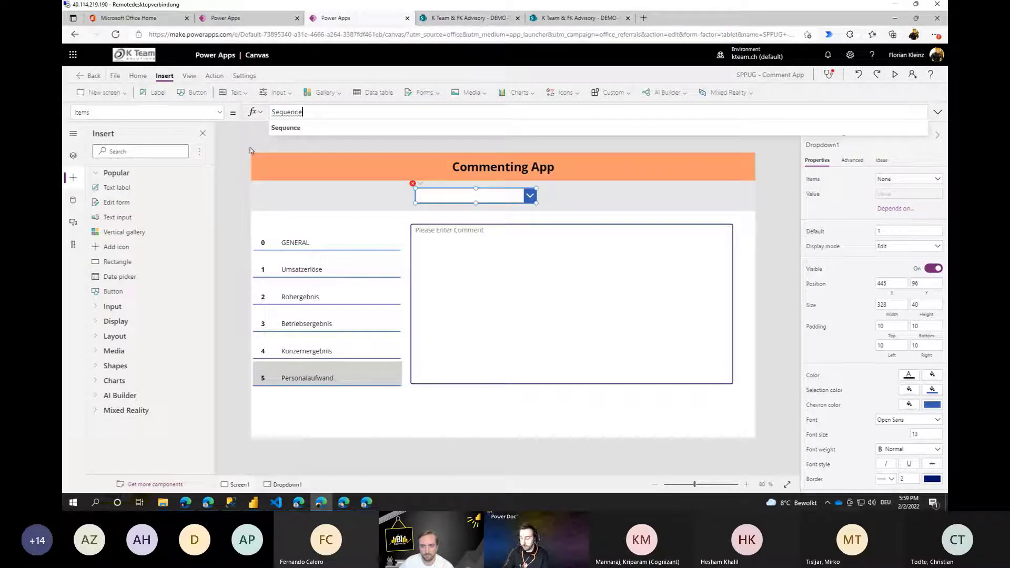
pyautogui.write('19,')
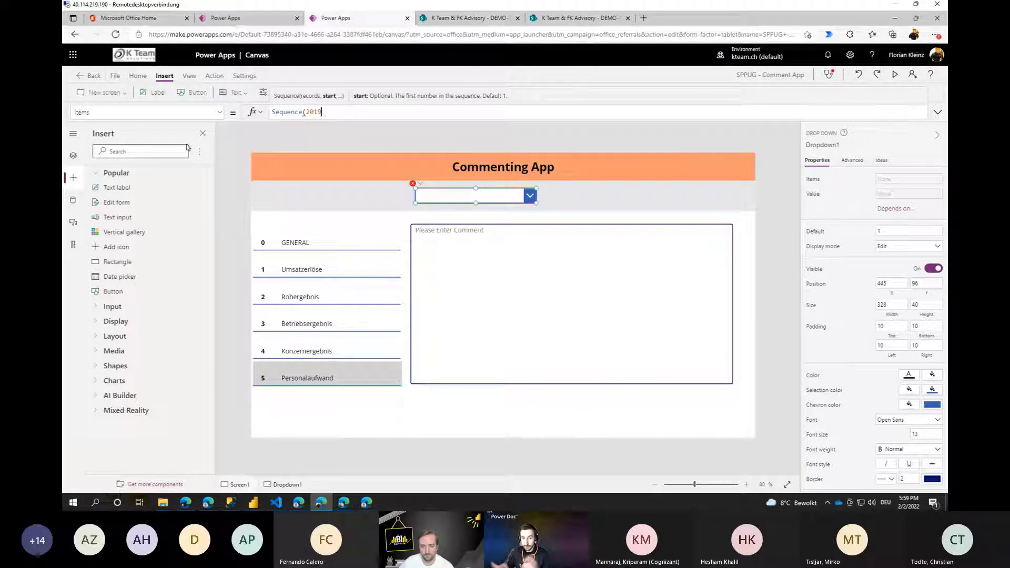
pyautogui.press('BackSpace')
pyautogui.press('BackSpace')
pyautogui.press('BackSpace')
pyautogui.press('BackSpace')
pyautogui.write('4,')
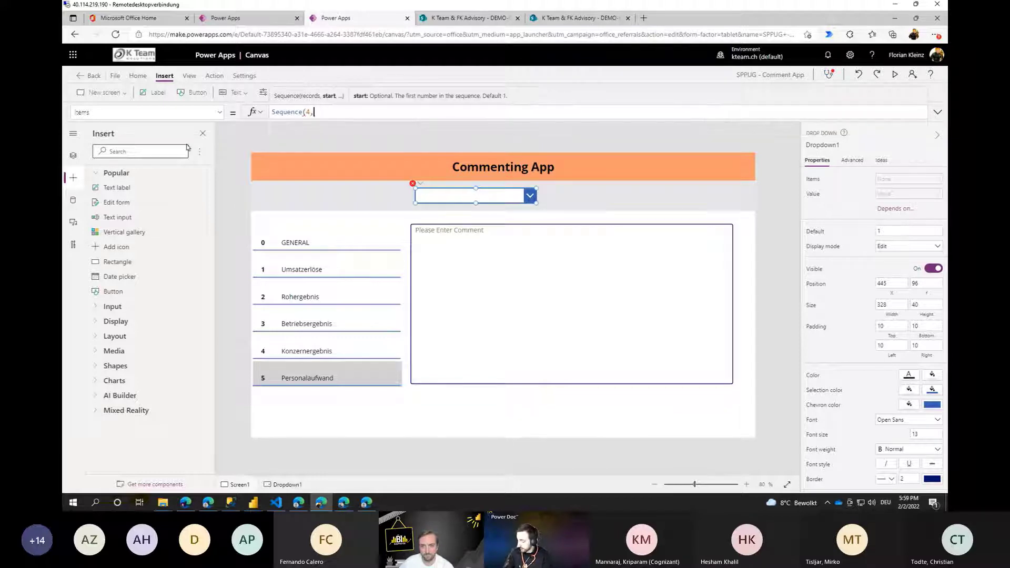
pyautogui.write('2019')
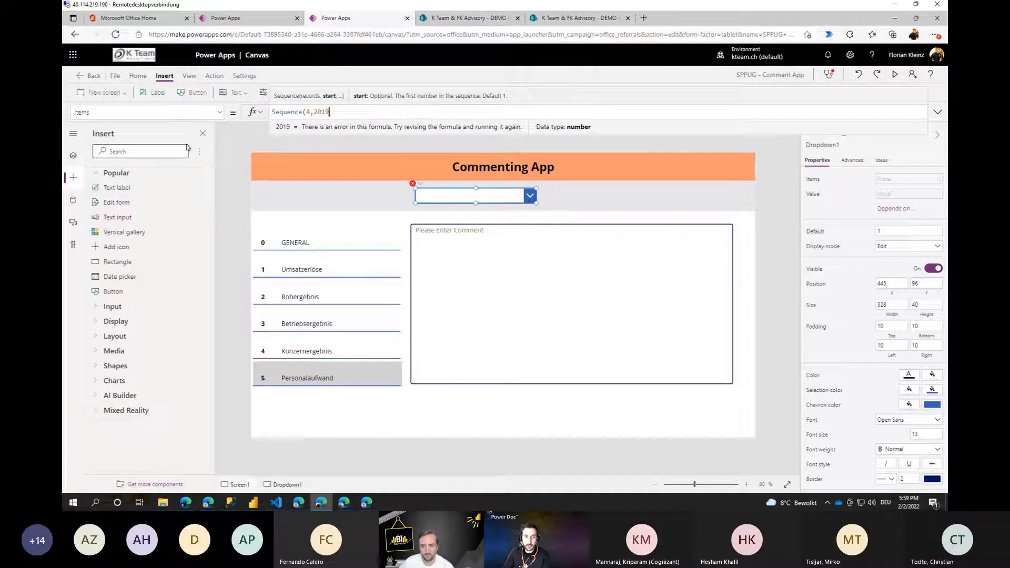
pyautogui.write(')')
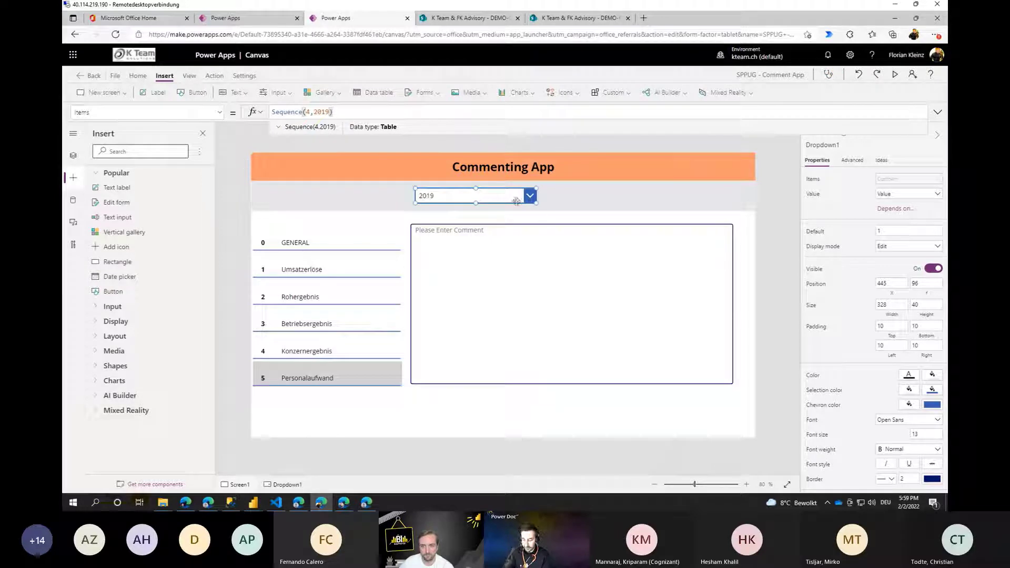
pyautogui.click(532, 197)
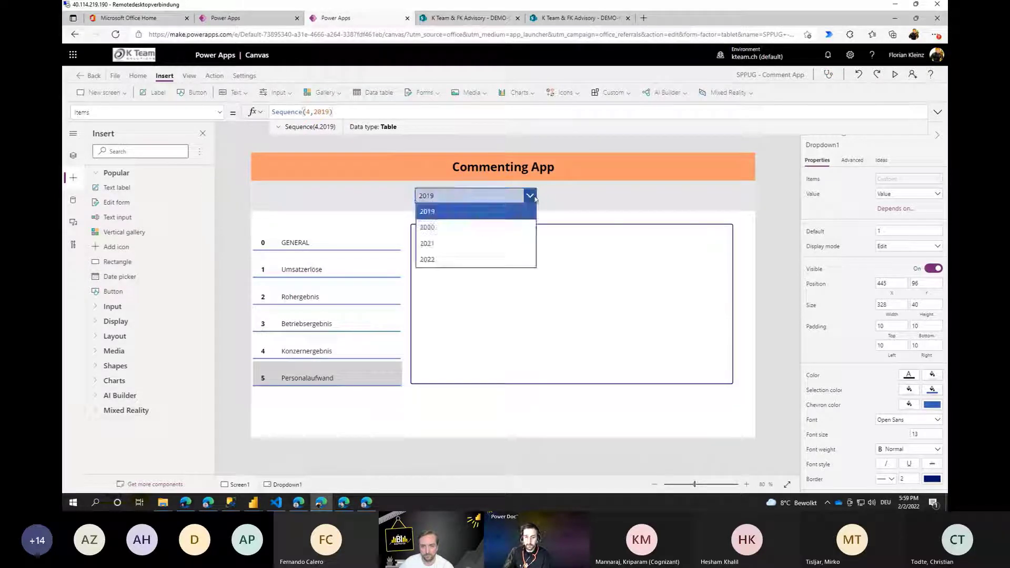
pyautogui.click(486, 211)
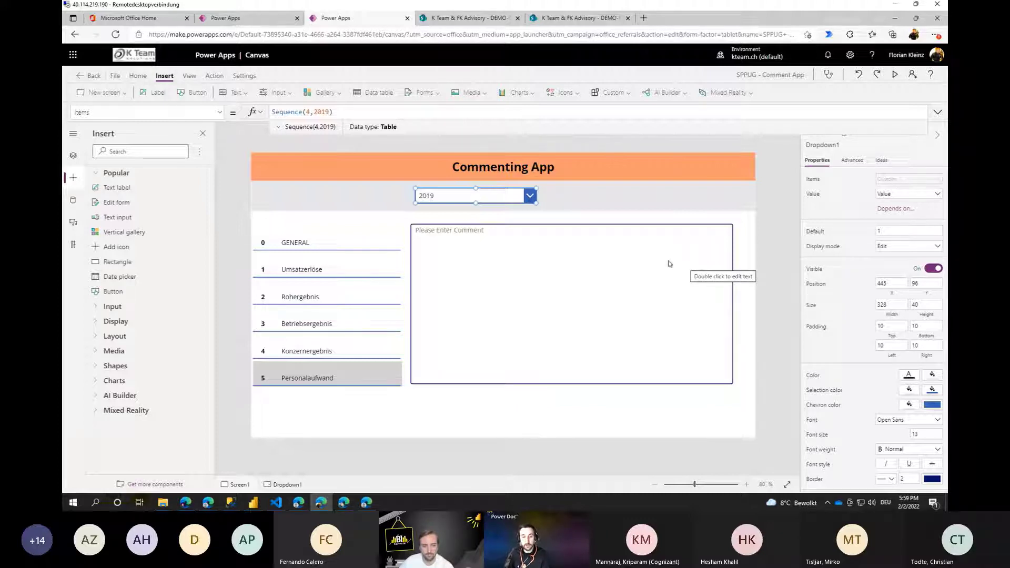
# Set the year drop-down's width to 100 and place a copy of it just to its right at about X 586.
pyautogui.click(901, 305)
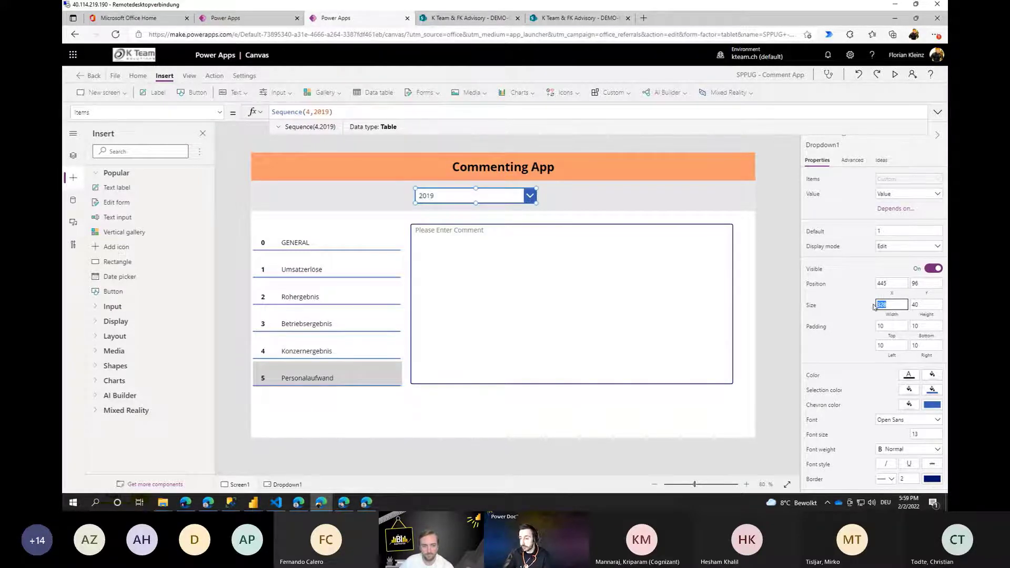
pyautogui.write('100')
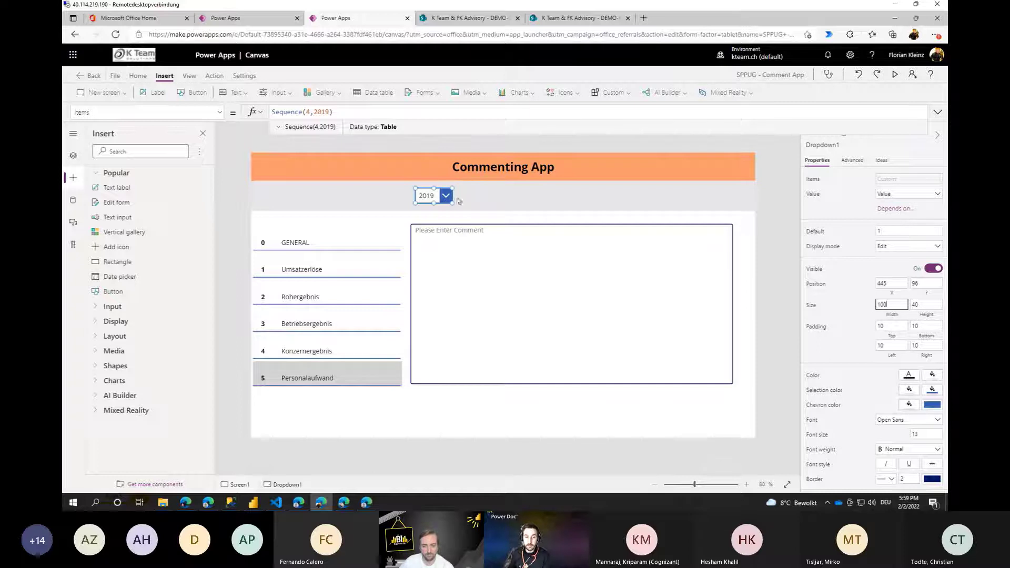
pyautogui.click(458, 199)
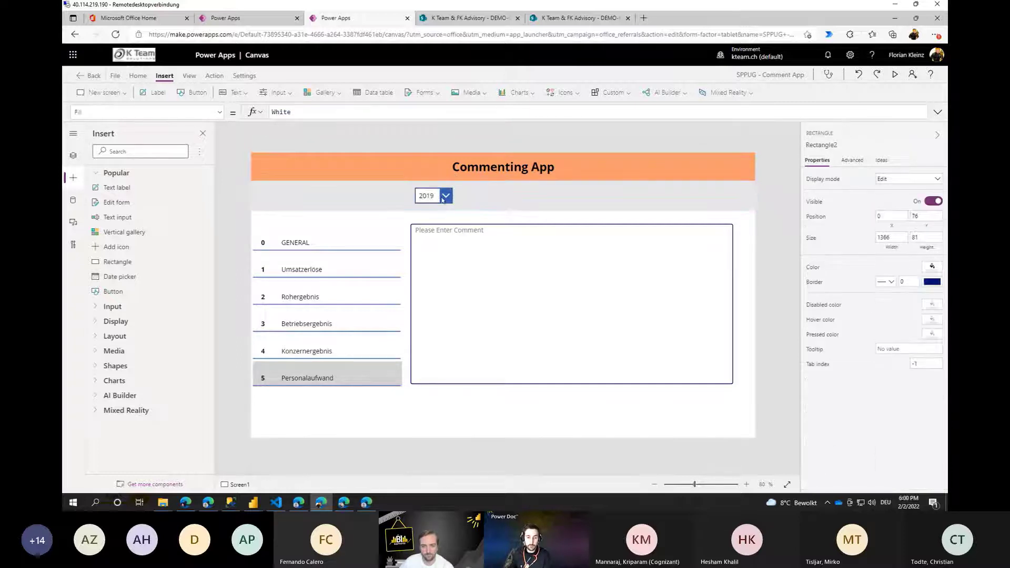
pyautogui.click(430, 191)
pyautogui.moveTo(430, 191); pyautogui.dragTo(478, 190)
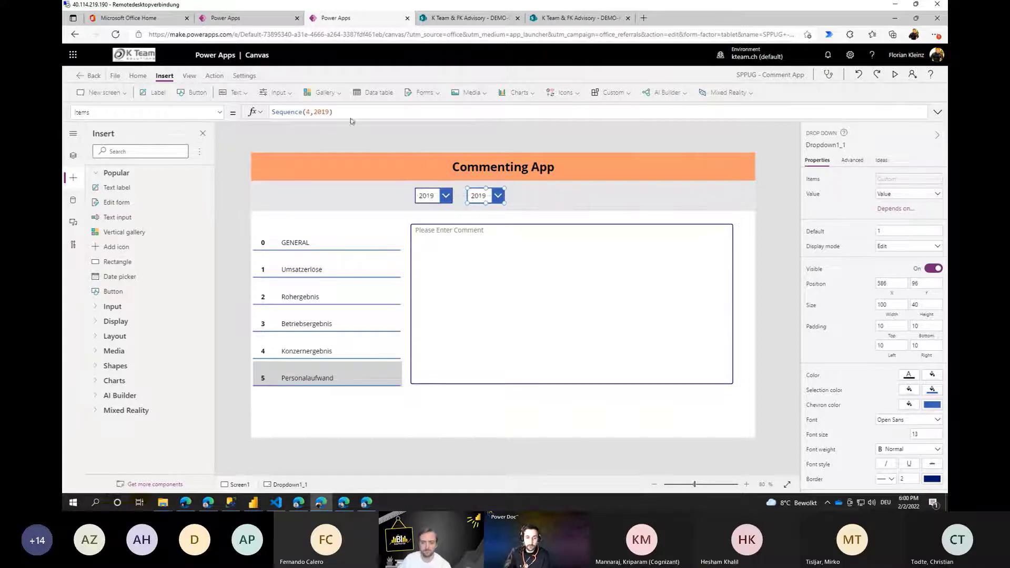
# Set the copied drop-down's items to Sequence(12) and check its list of months.
pyautogui.click(348, 110)
pyautogui.hotkey('ctrl', 'a')
pyautogui.write('Seq')
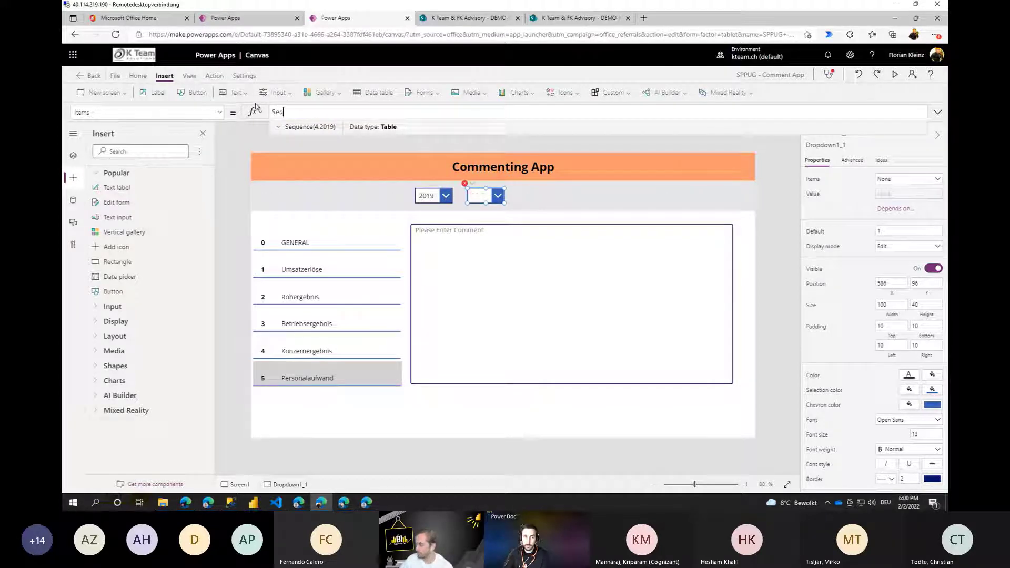
pyautogui.write('uence')
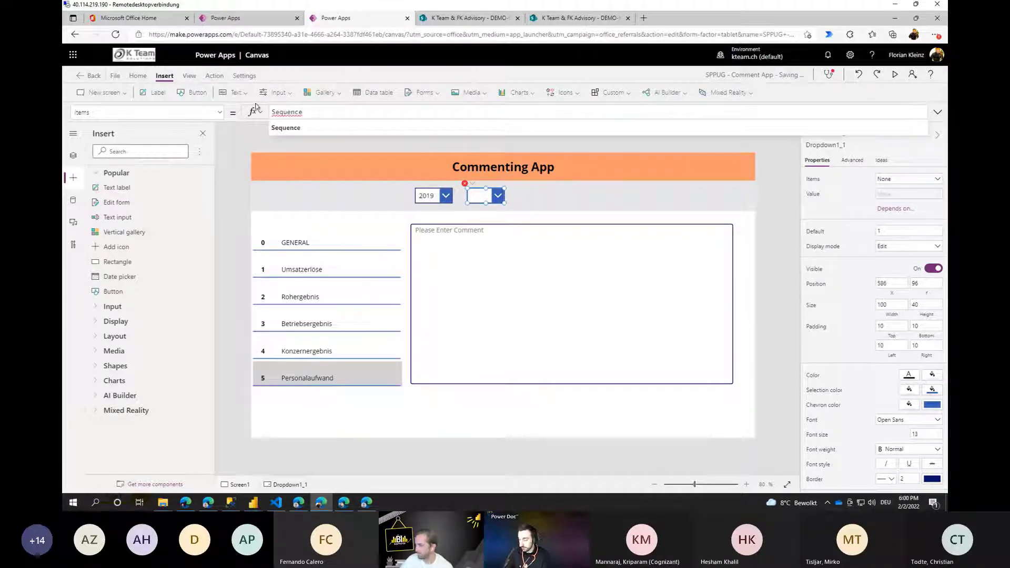
pyautogui.write('(12)')
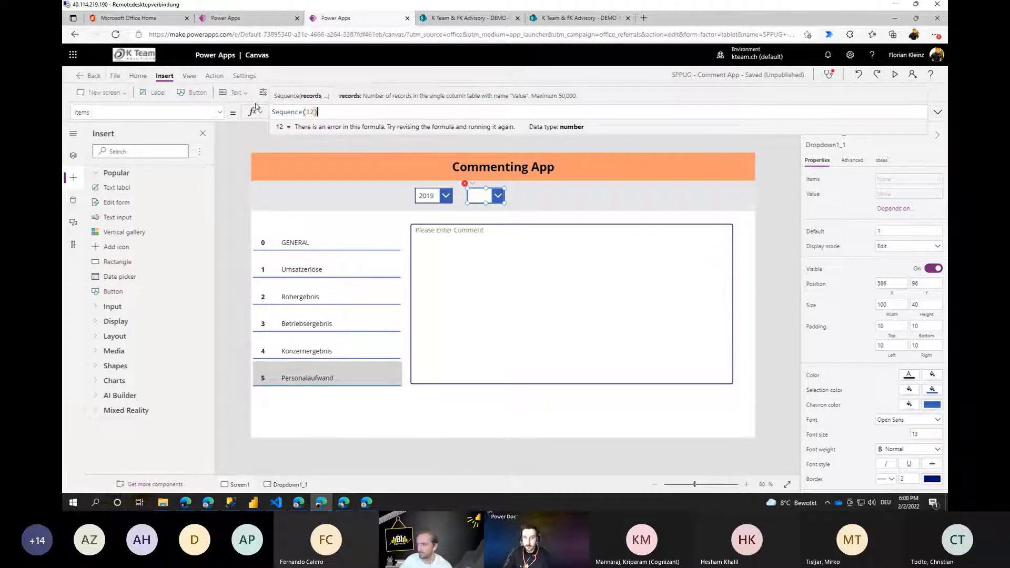
pyautogui.click(498, 195)
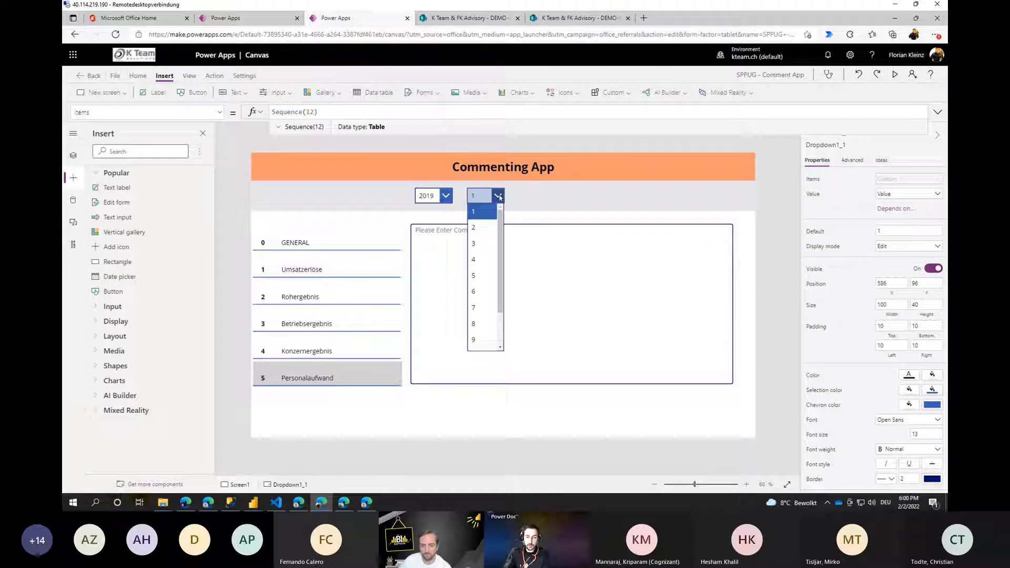
pyautogui.click(499, 197)
pyautogui.click(512, 194)
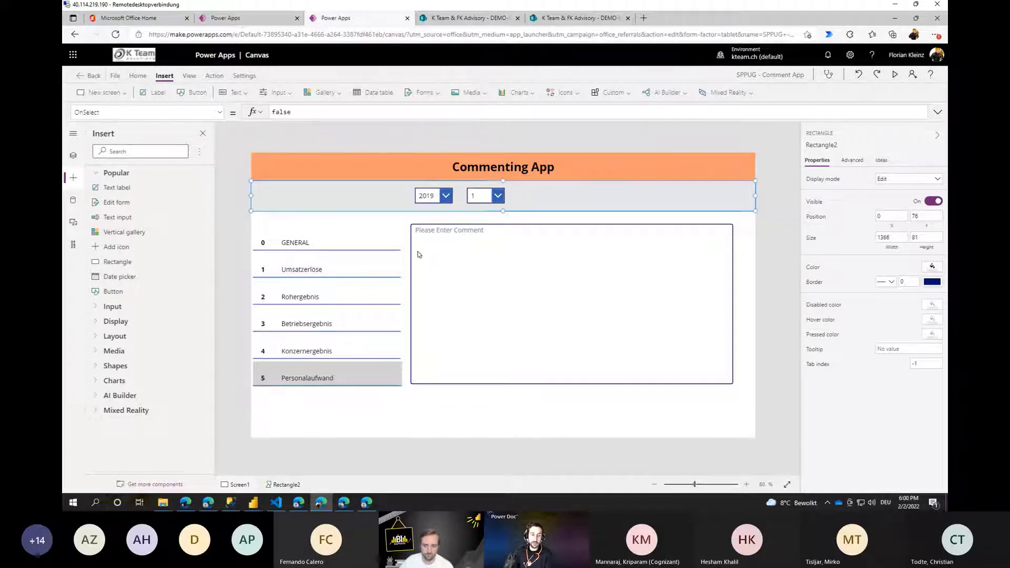
# Preview the app, enter the sample comment "This was a fancy." in the comment box, and return to editing.
pyautogui.click(466, 272)
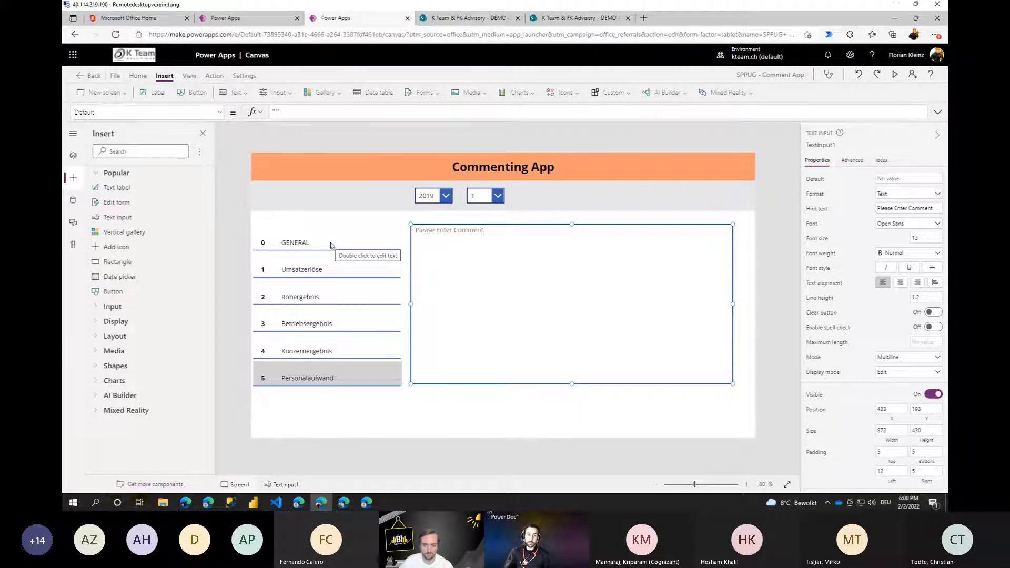
pyautogui.click(893, 75)
pyautogui.click(408, 273)
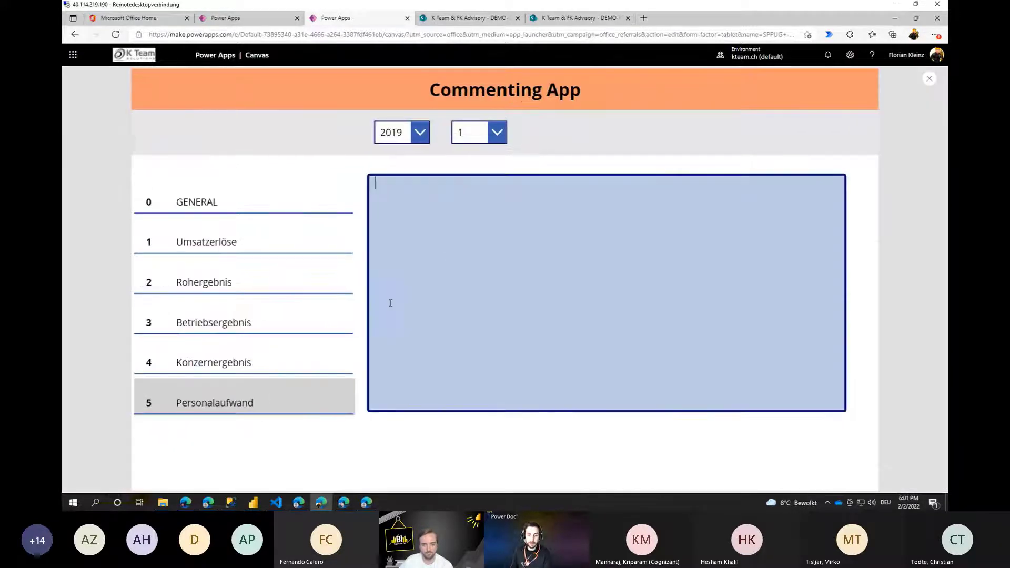
pyautogui.write('This was ')
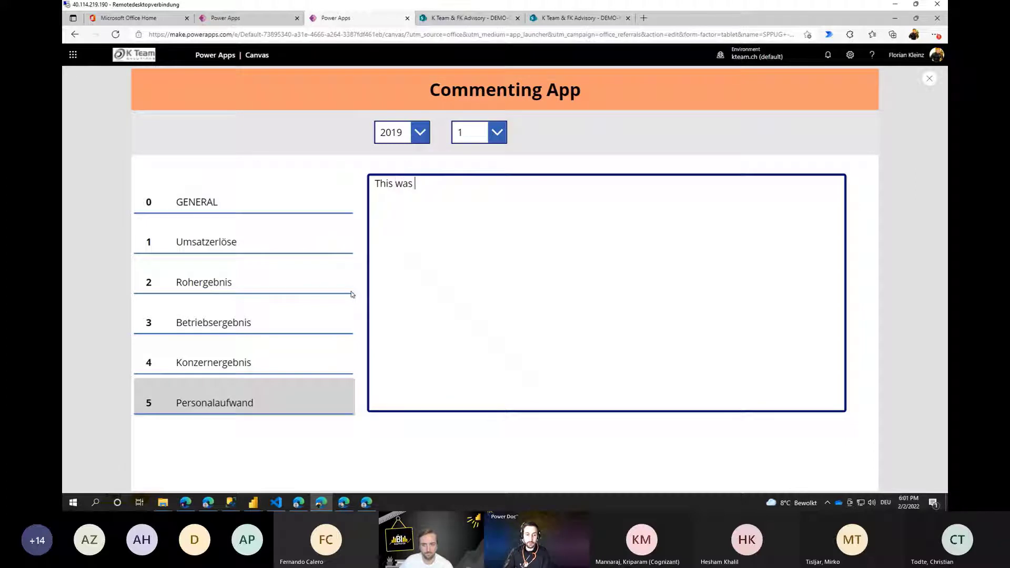
pyautogui.write('a fancy.')
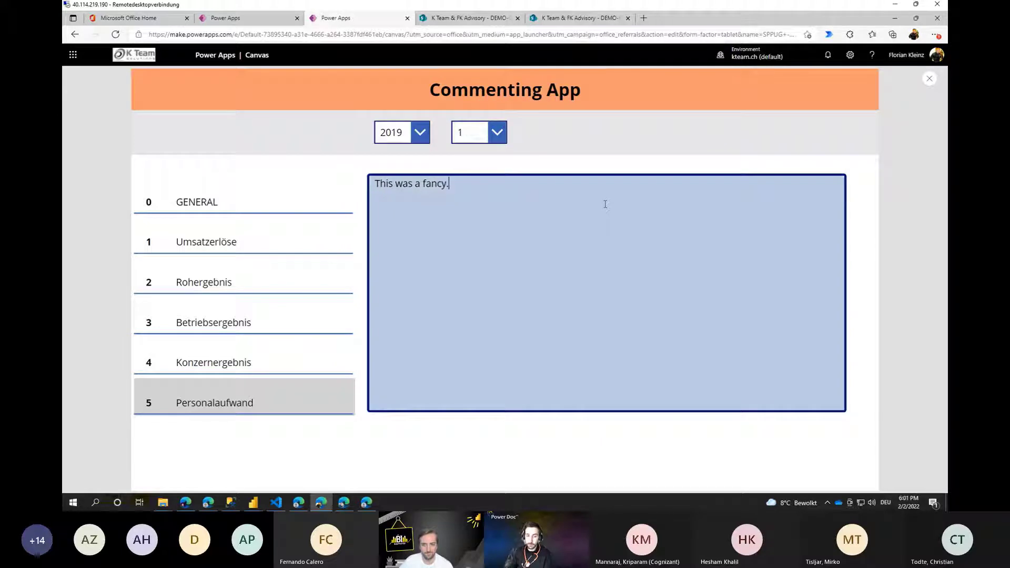
pyautogui.click(929, 79)
pyautogui.click(591, 313)
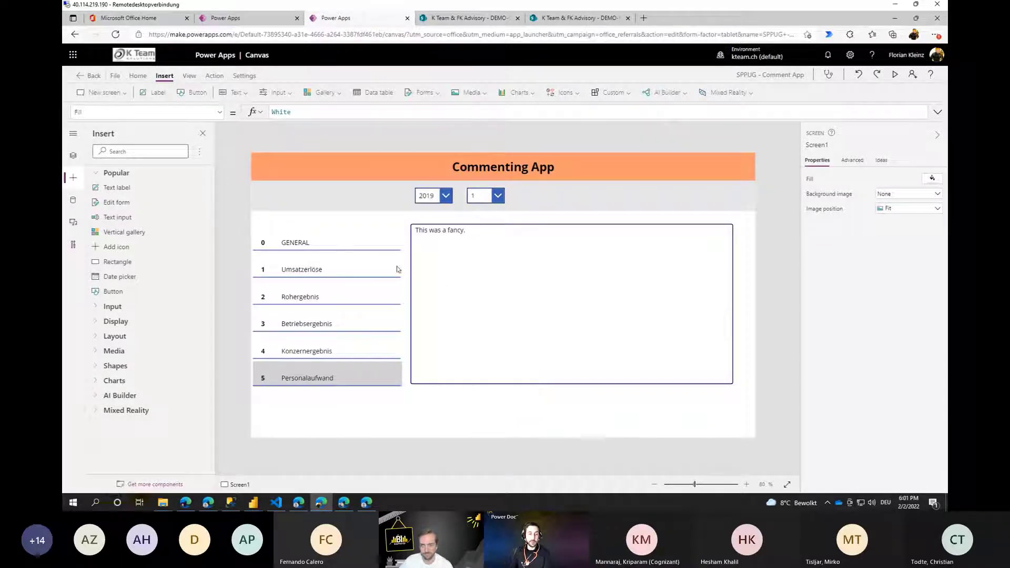
# Insert a rich text editor and fit it exactly over the comment text input, at 433, 193 with size 872 by 430.
pyautogui.click(429, 263)
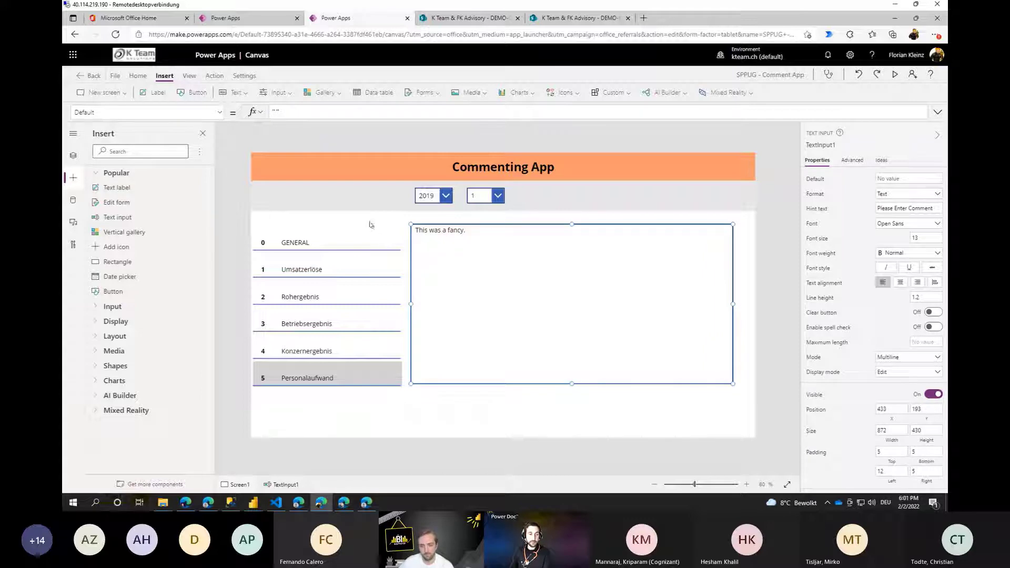
pyautogui.click(239, 93)
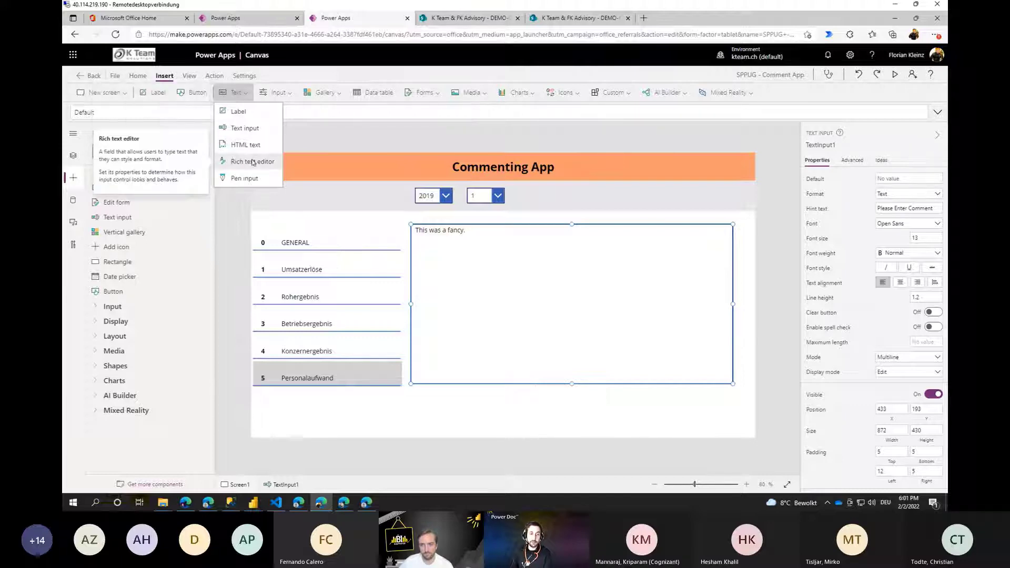
pyautogui.press('Escape')
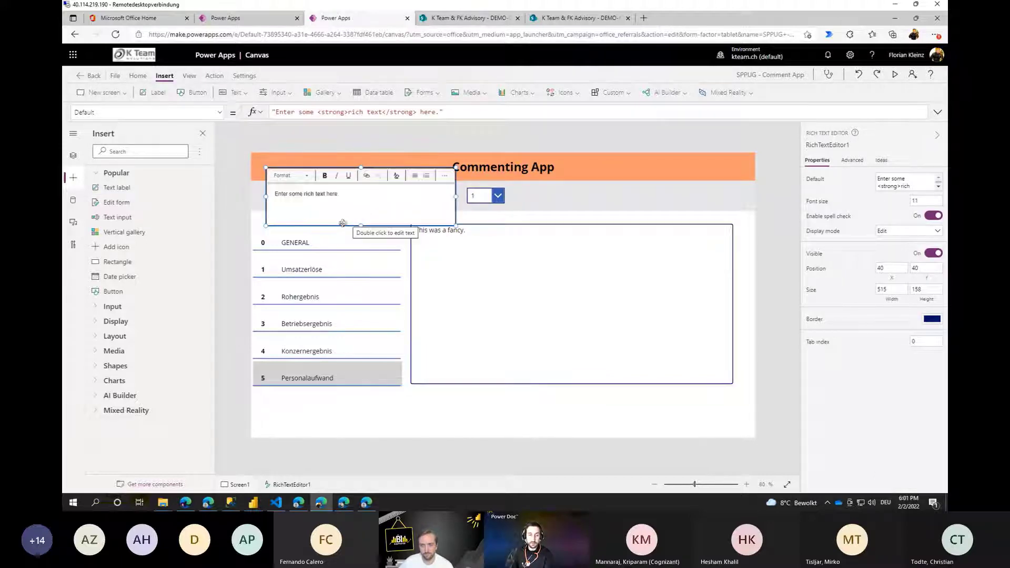
pyautogui.moveTo(340, 226); pyautogui.dragTo(489, 283)
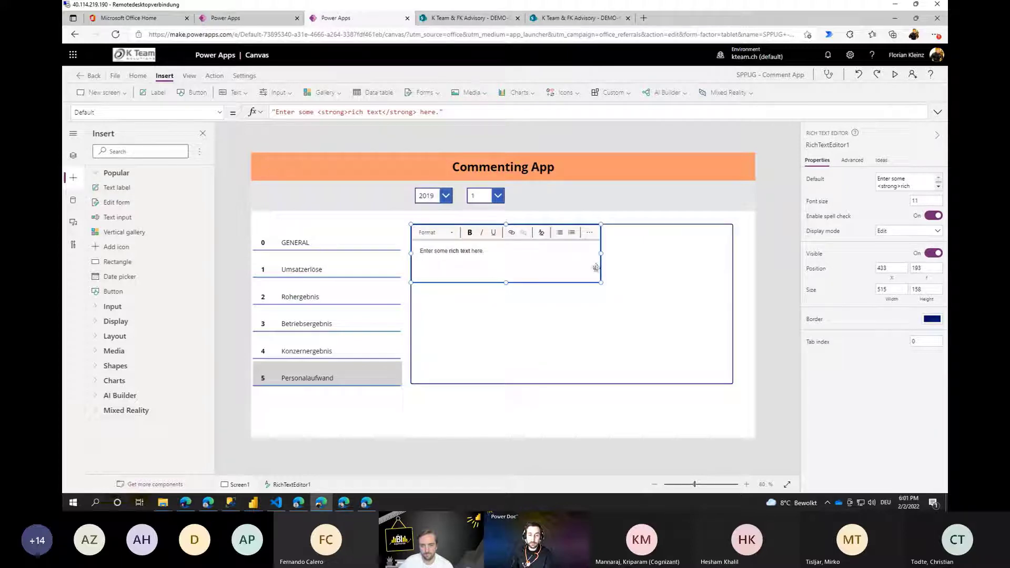
pyautogui.moveTo(601, 280); pyautogui.dragTo(731, 383)
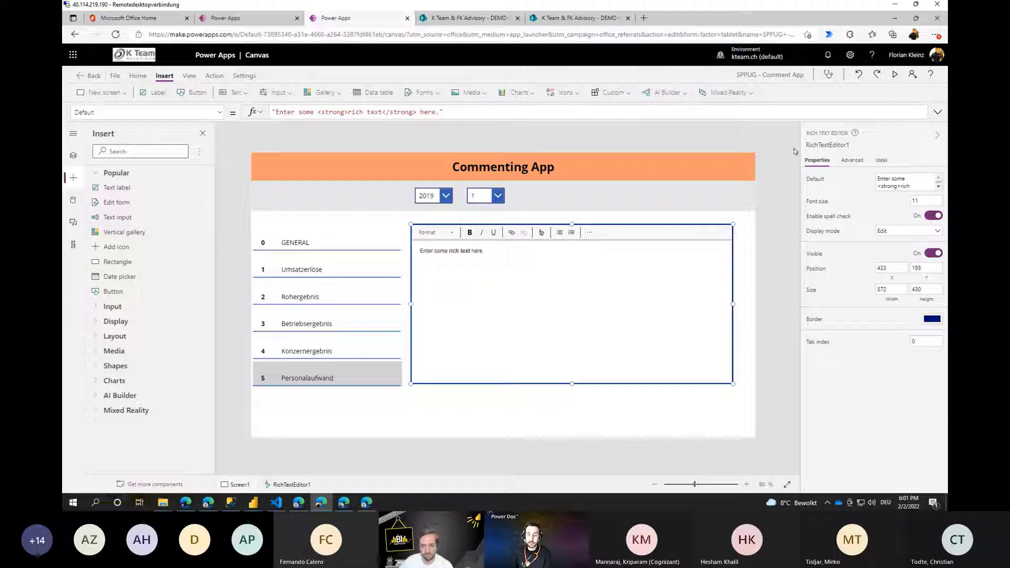
# Preview the app, replace the rich text editor's content with "This month was awesome!!" and make "awesome" bold.
pyautogui.click(894, 74)
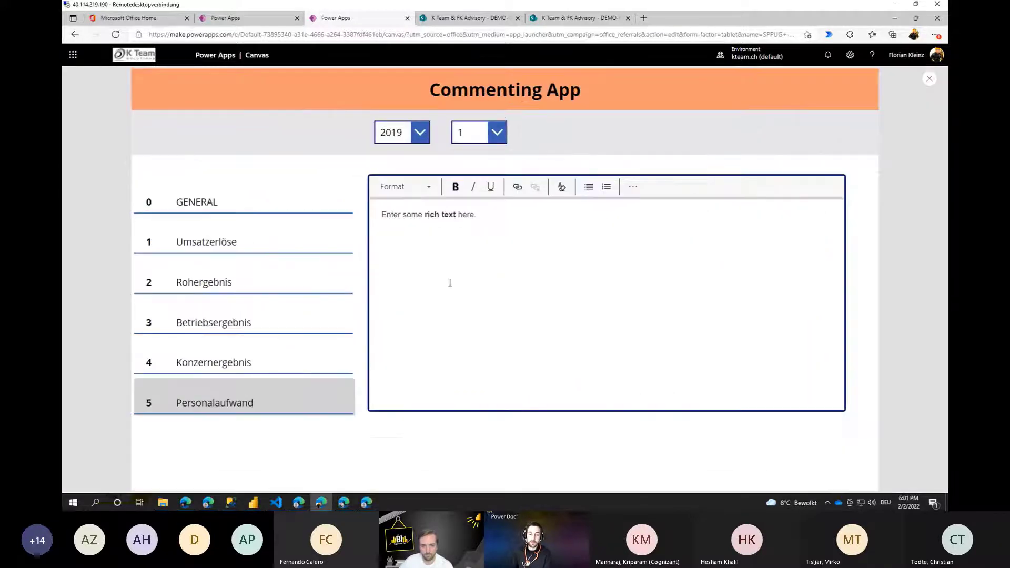
pyautogui.hotkey('ctrl', 'a')
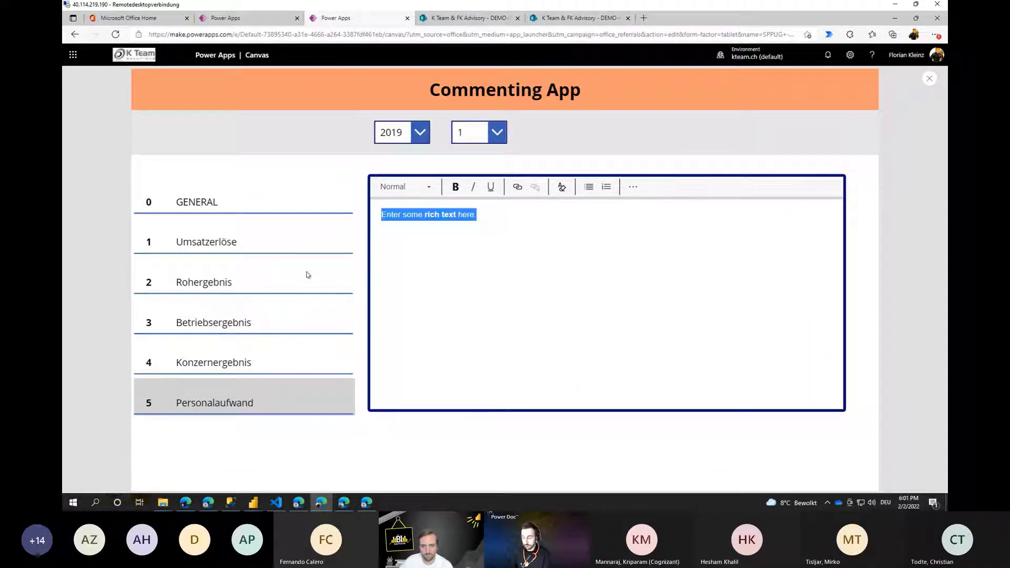
pyautogui.write('This')
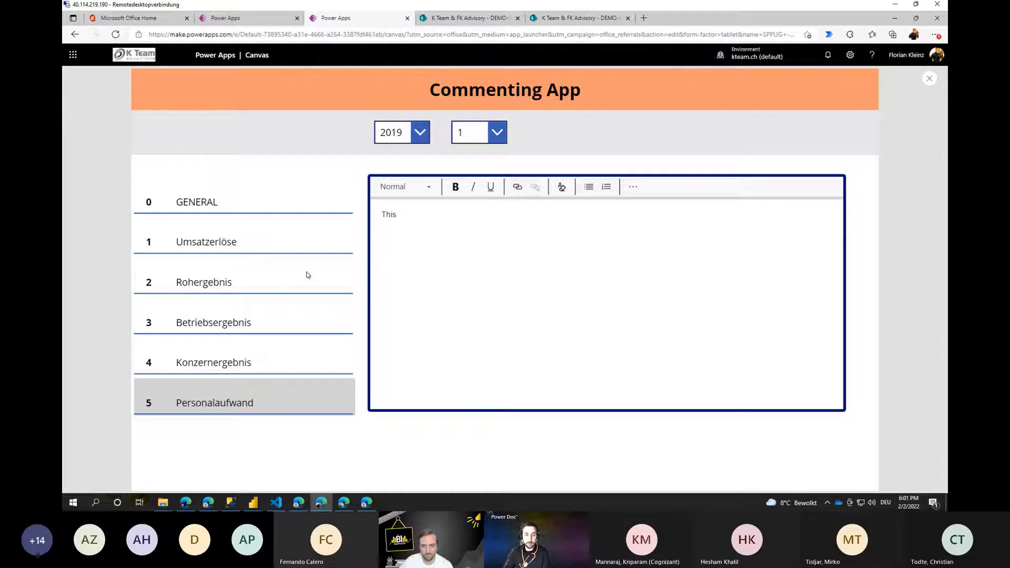
pyautogui.write(' Mo')
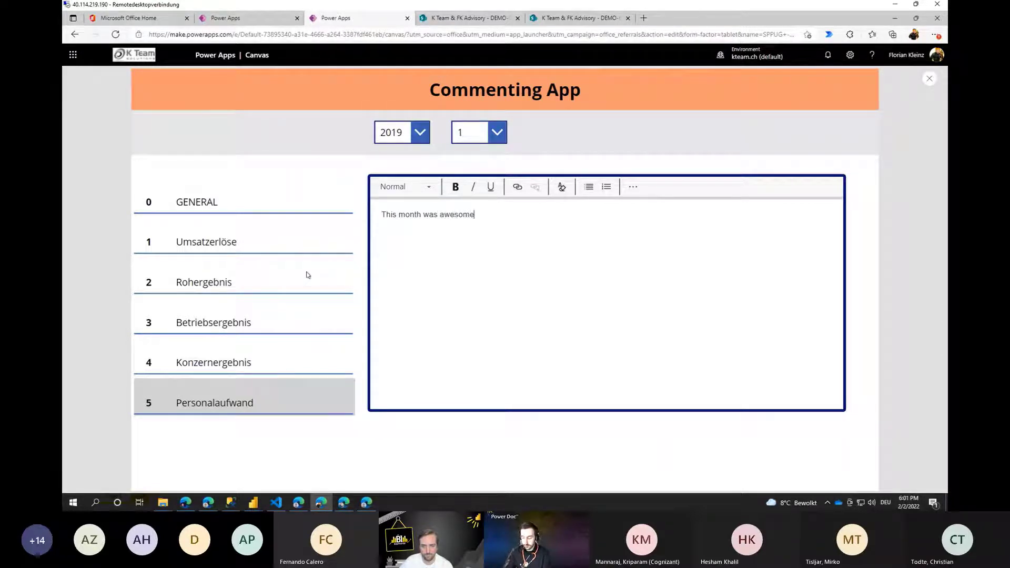
pyautogui.doubleClick(450, 215)
pyautogui.click(456, 187)
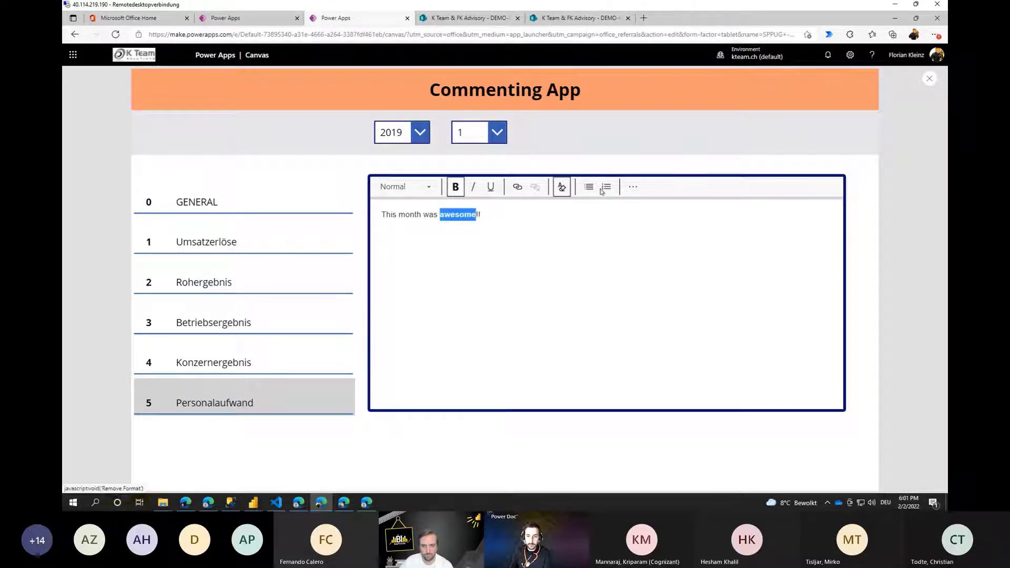
# Expand the editor's formatting options, colour the word "awesome" green, and return to editing the app.
pyautogui.click(633, 187)
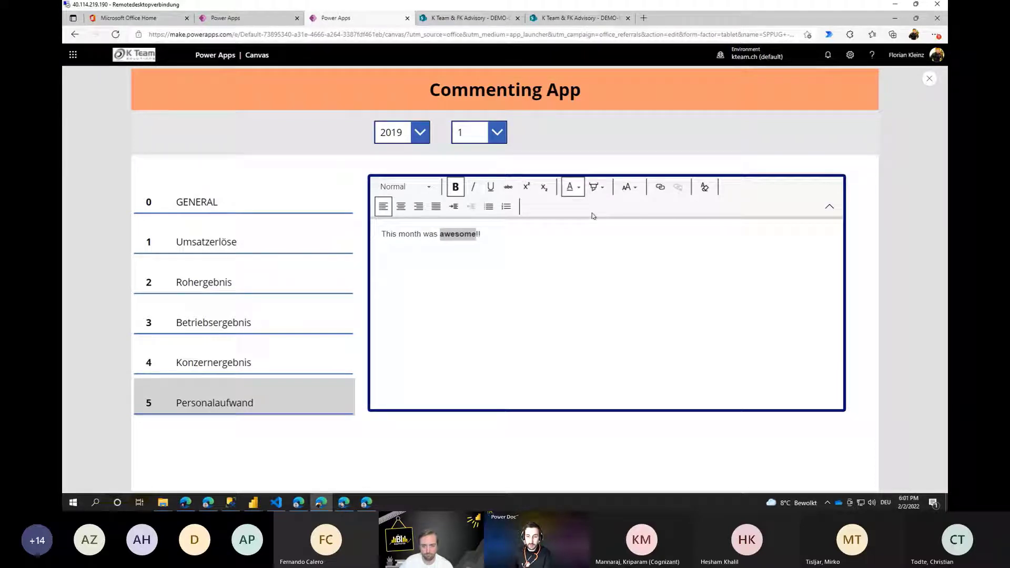
pyautogui.click(528, 232)
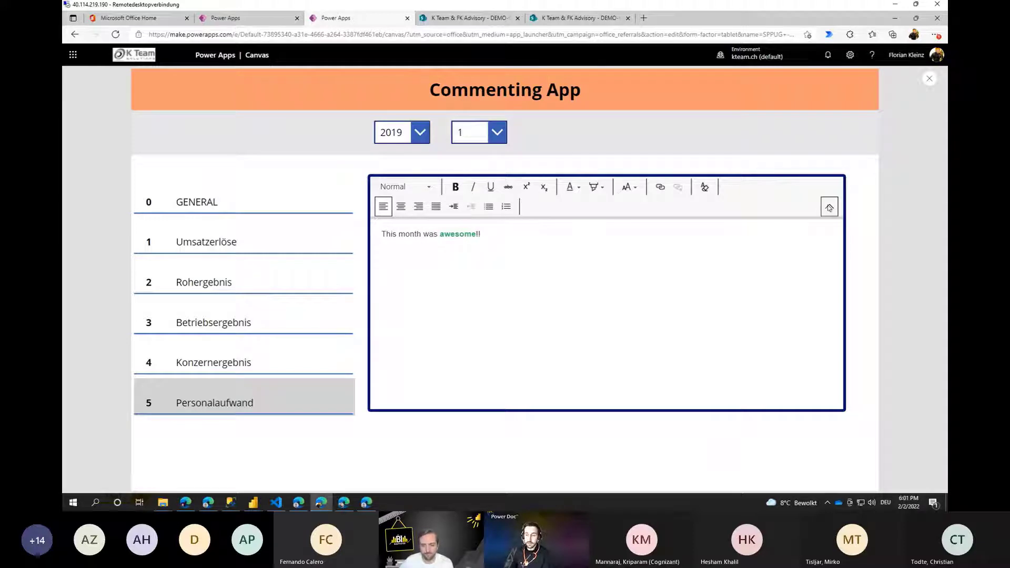
pyautogui.press('Escape')
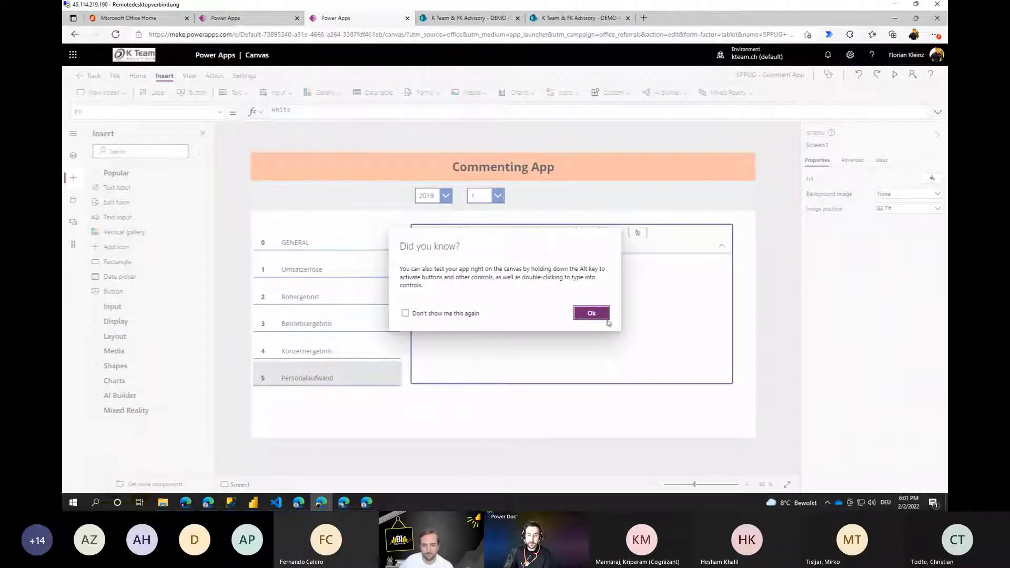
pyautogui.click(602, 315)
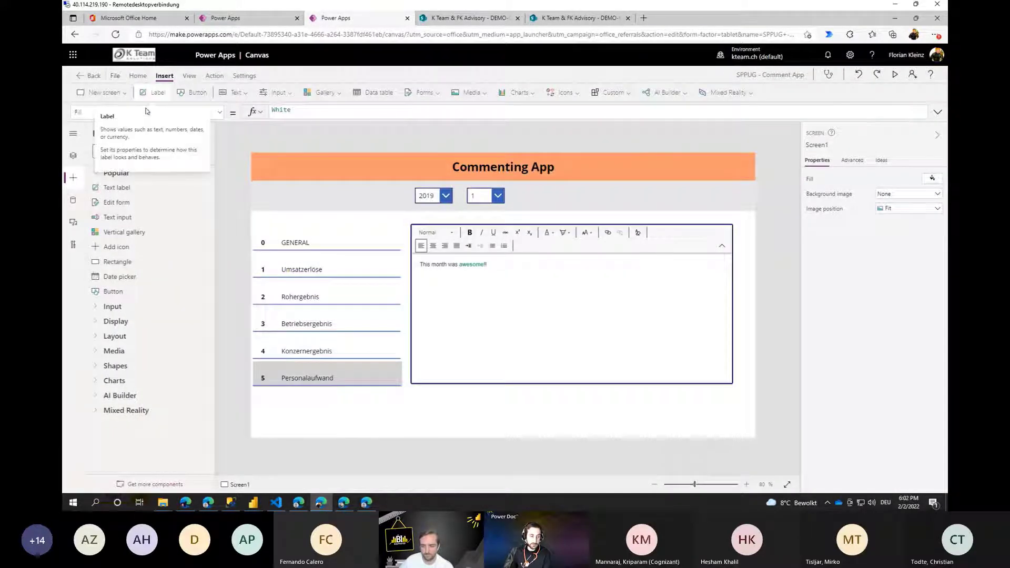
# Rename the rich text editor control as rte_Comment.
pyautogui.click(74, 155)
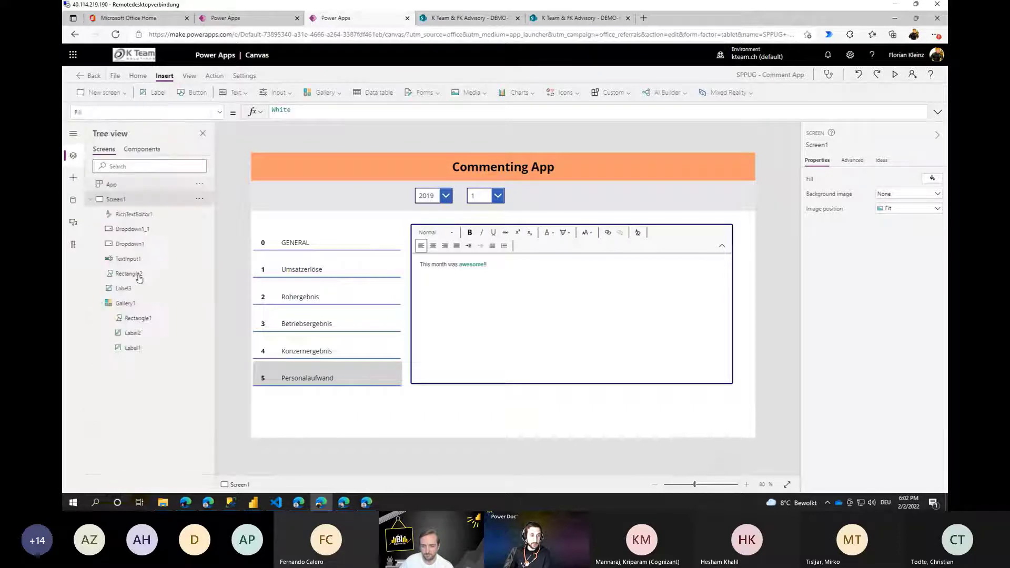
pyautogui.click(139, 217)
pyautogui.rightClick(138, 216)
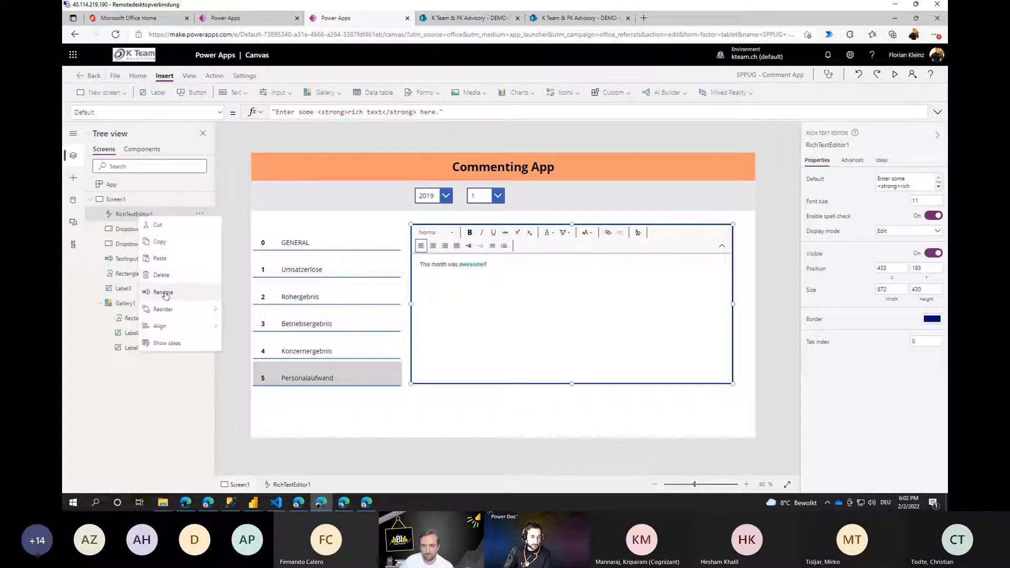
pyautogui.click(168, 293)
pyautogui.write('rte')
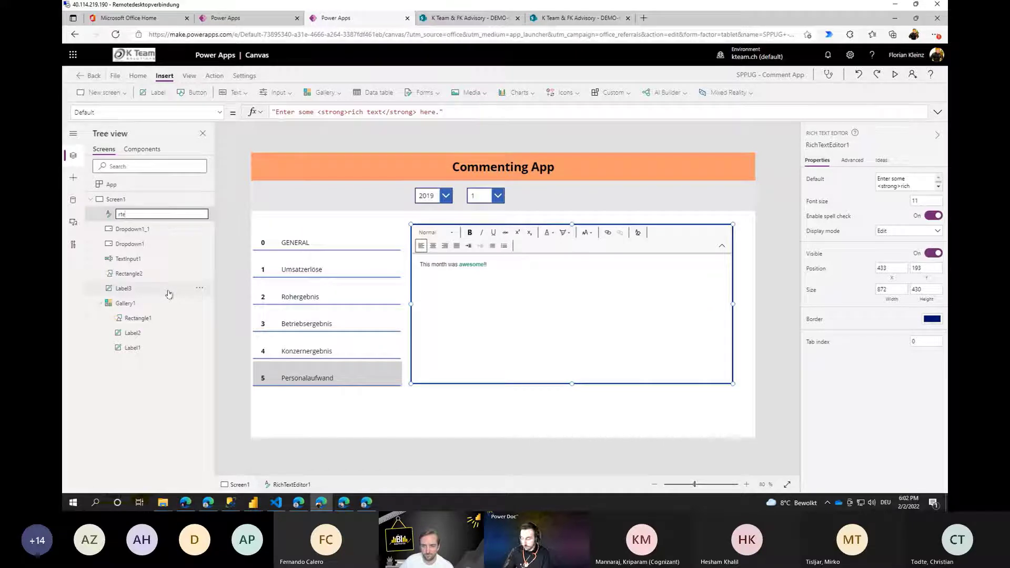
pyautogui.write('_Comment')
pyautogui.press('Return')
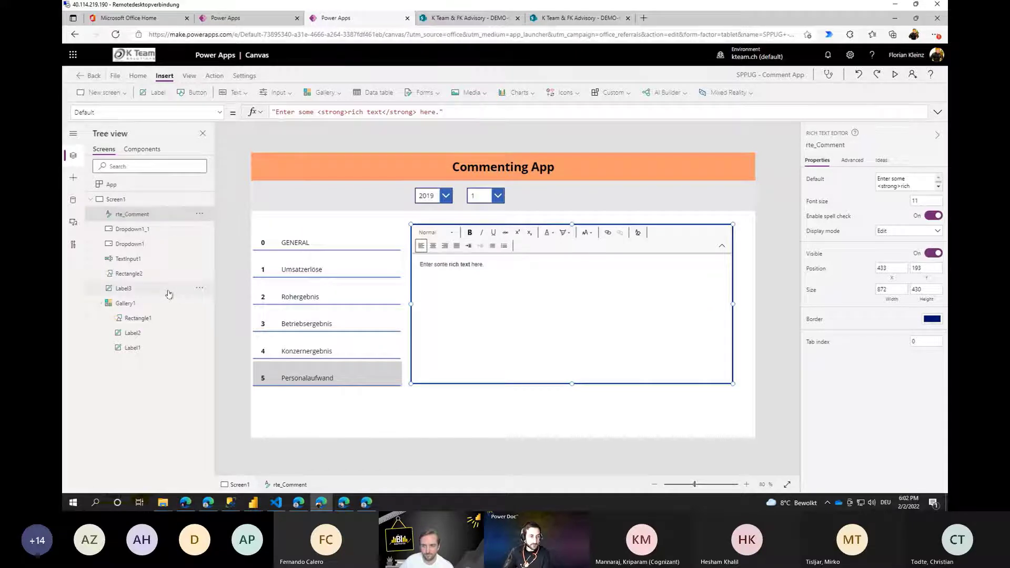
# Insert a label over the lower part of the rich text editor, about 323 by 306, and set its text to rte_Comment.HtmlText.
pyautogui.click(155, 93)
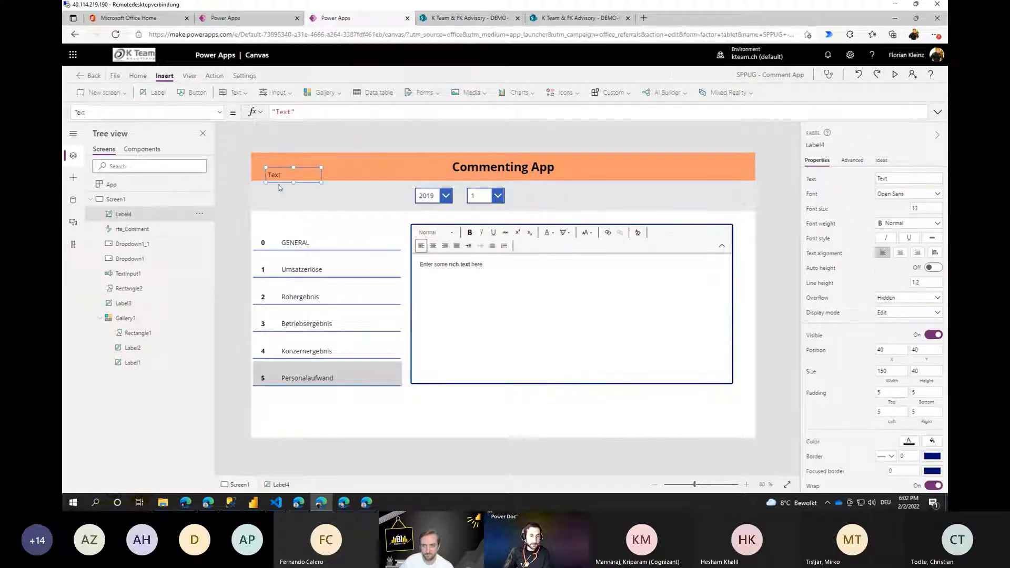
pyautogui.moveTo(284, 178); pyautogui.dragTo(568, 421)
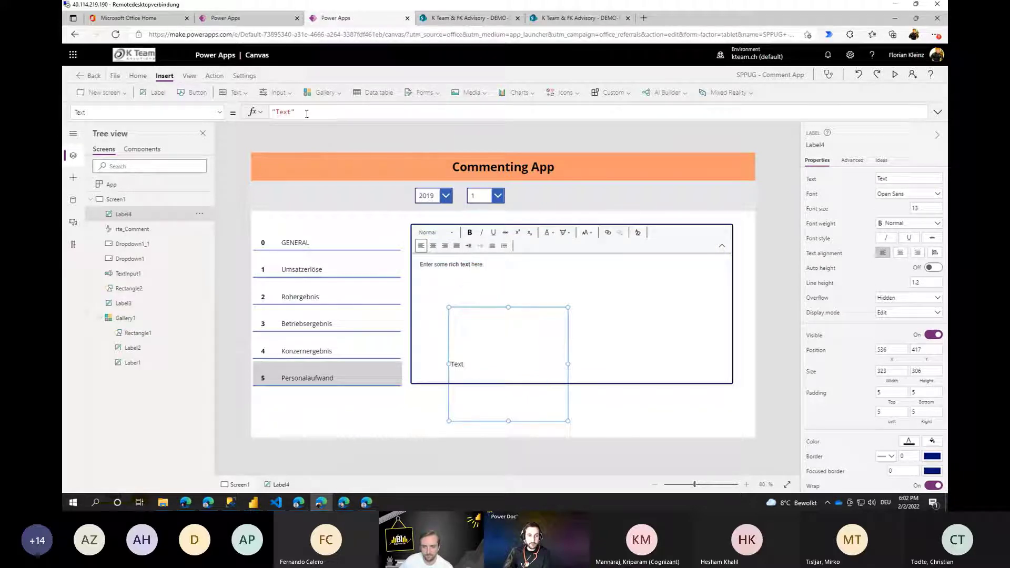
pyautogui.moveTo(306, 114); pyautogui.dragTo(255, 112)
pyautogui.write('rte')
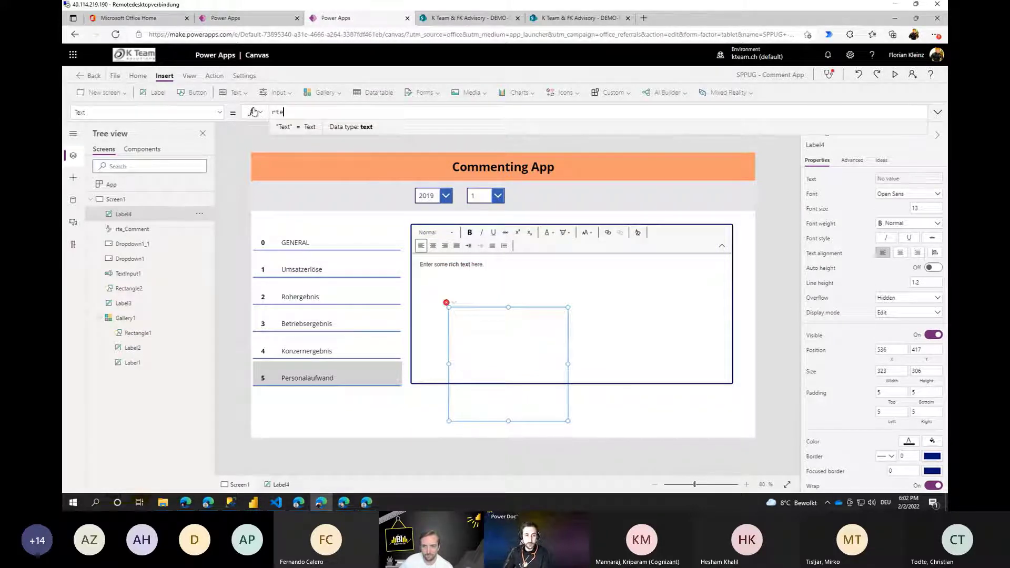
pyautogui.press('Tab')
pyautogui.write('.')
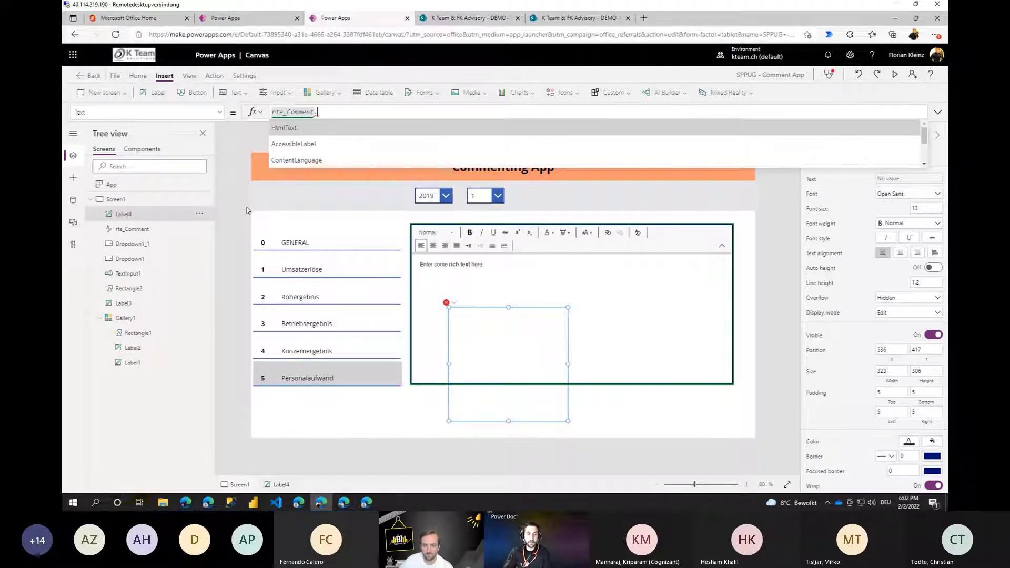
pyautogui.click(319, 128)
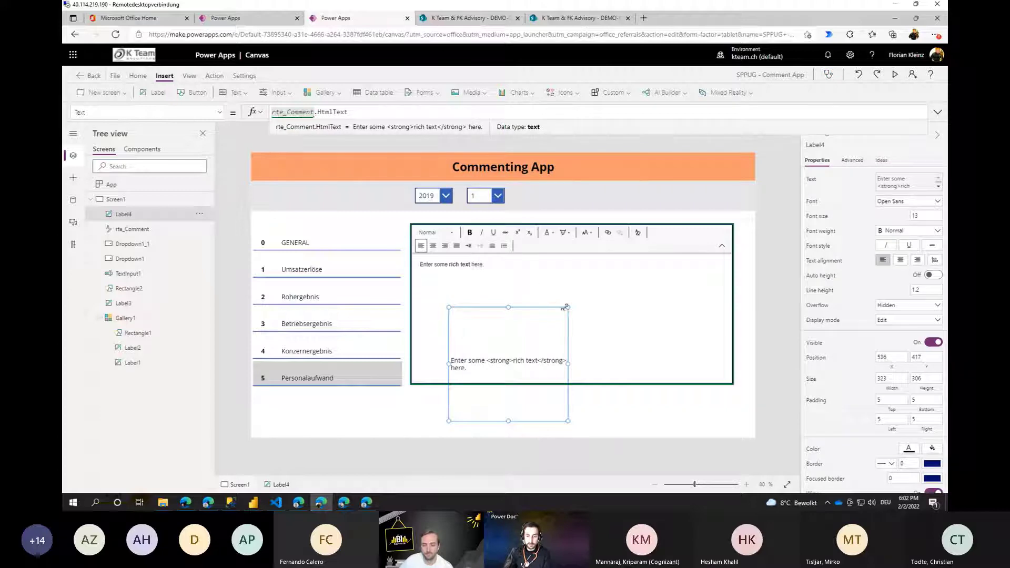
# Enlarge the HTML text label to about 449 by 344 to view its markup, and delete the label.
pyautogui.moveTo(567, 307); pyautogui.dragTo(614, 294)
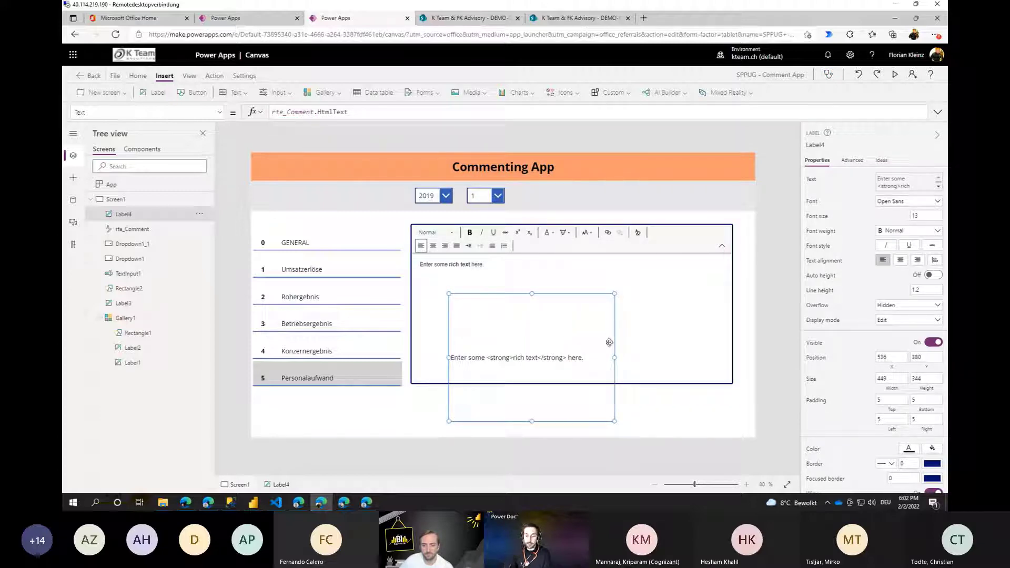
pyautogui.moveTo(594, 340)
pyautogui.mouseDown()
pyautogui.moveTo(420, 371)
pyautogui.moveTo(445, 376)
pyautogui.mouseUp()
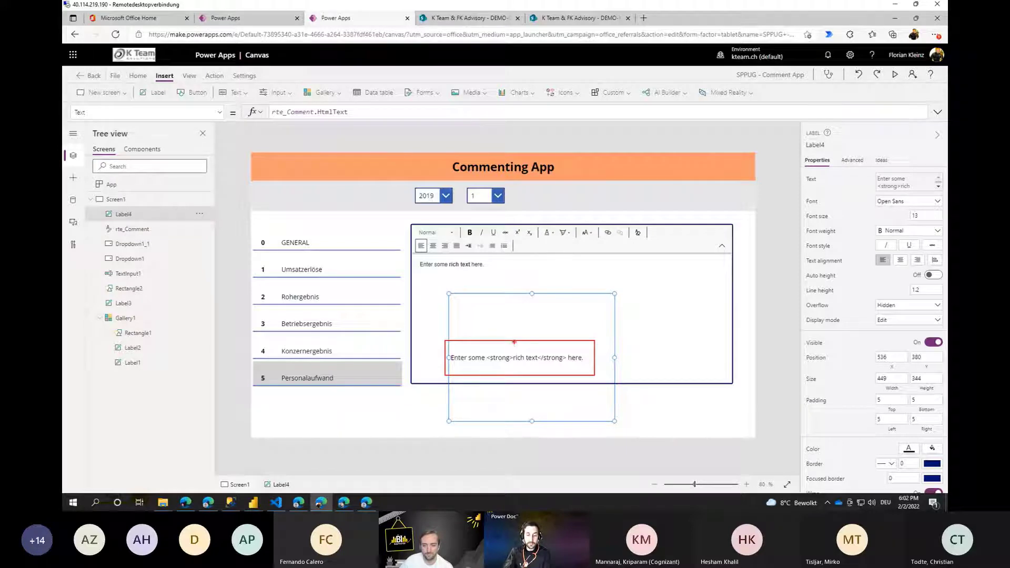
pyautogui.press('Escape')
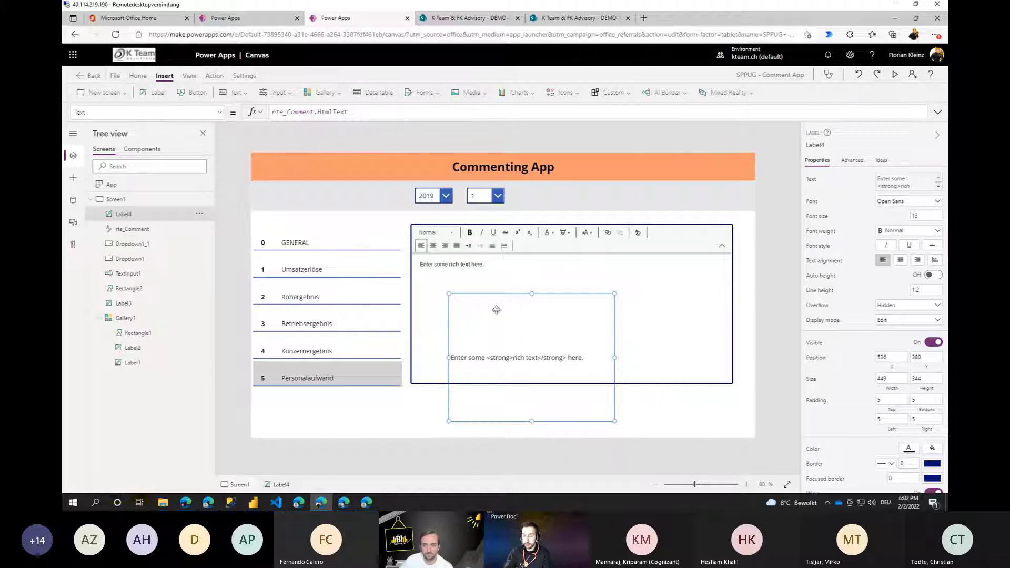
pyautogui.press('Delete')
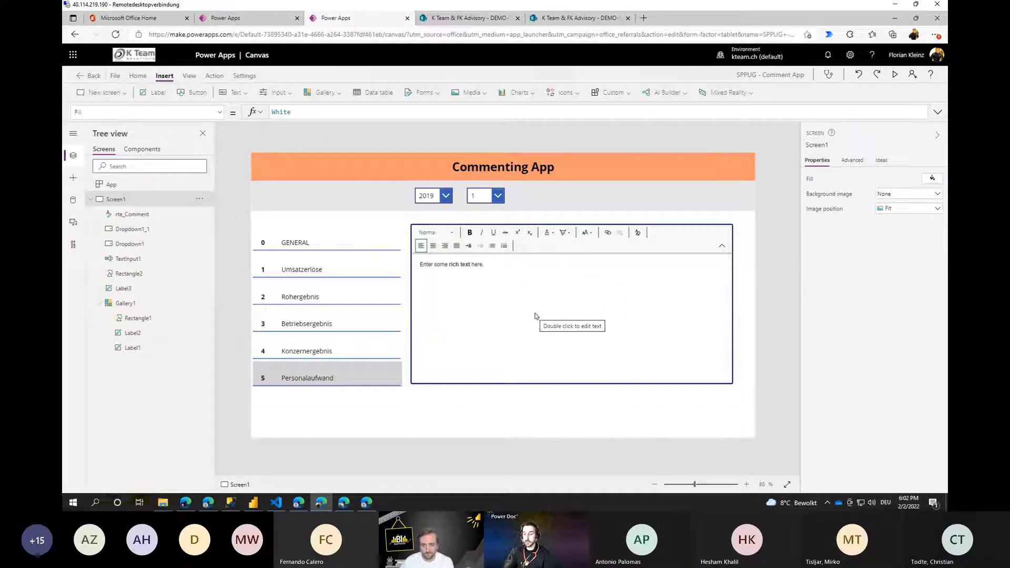
# Open the Visible property formula of the rte_Comment rich text editor.
pyautogui.click(490, 316)
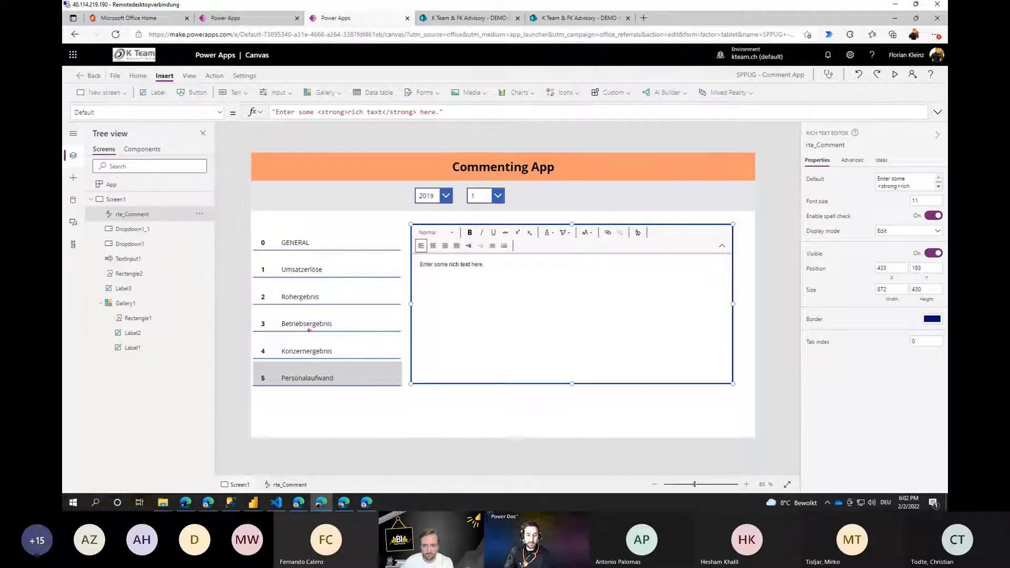
pyautogui.moveTo(255, 238)
pyautogui.mouseDown()
pyautogui.moveTo(271, 288)
pyautogui.moveTo(271, 385)
pyautogui.mouseUp()
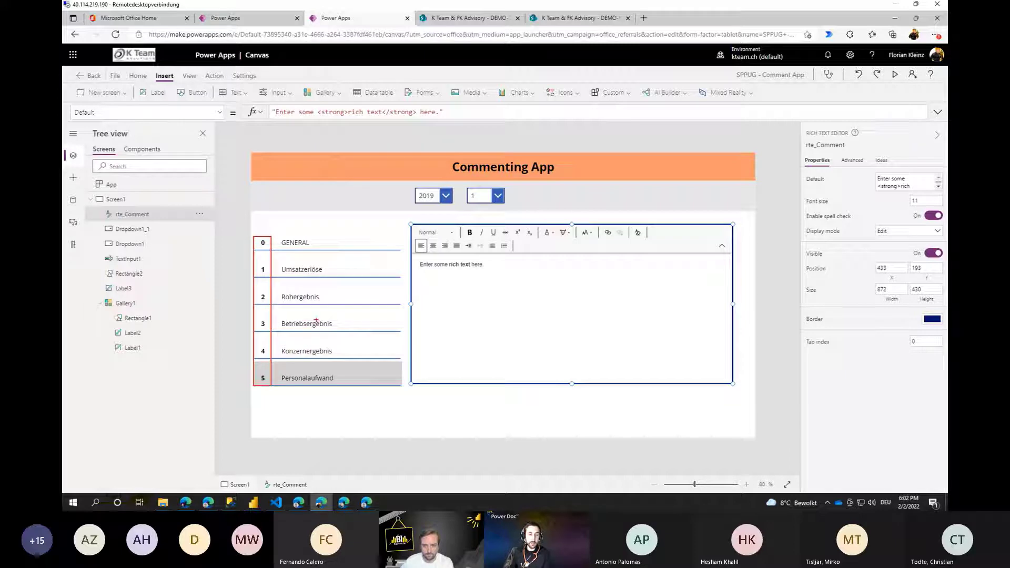
pyautogui.click(218, 112)
pyautogui.scroll(-3, 175, 204)
pyautogui.click(105, 236)
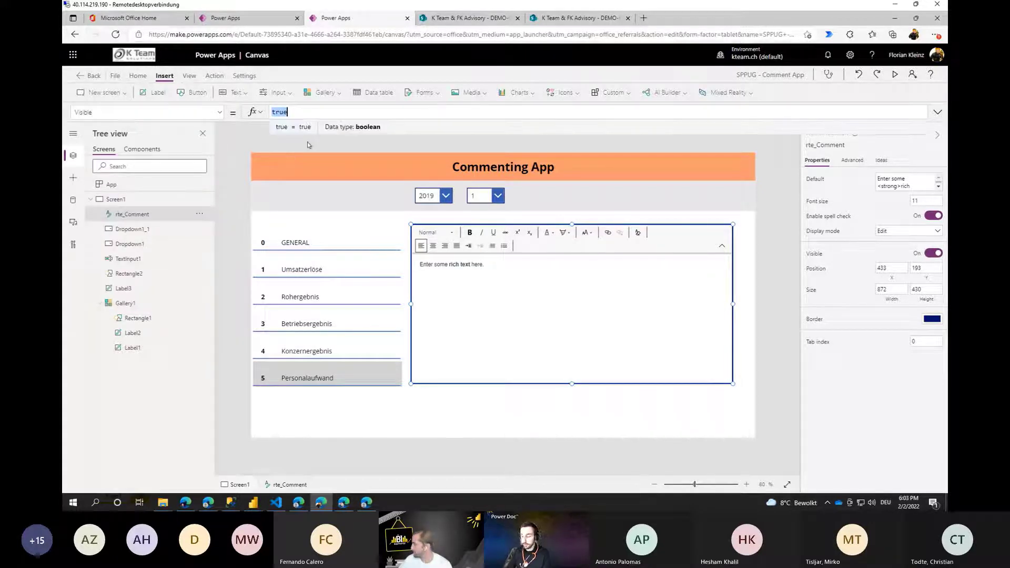
# Rename the KPI gallery as galKPI.
pyautogui.click(336, 269)
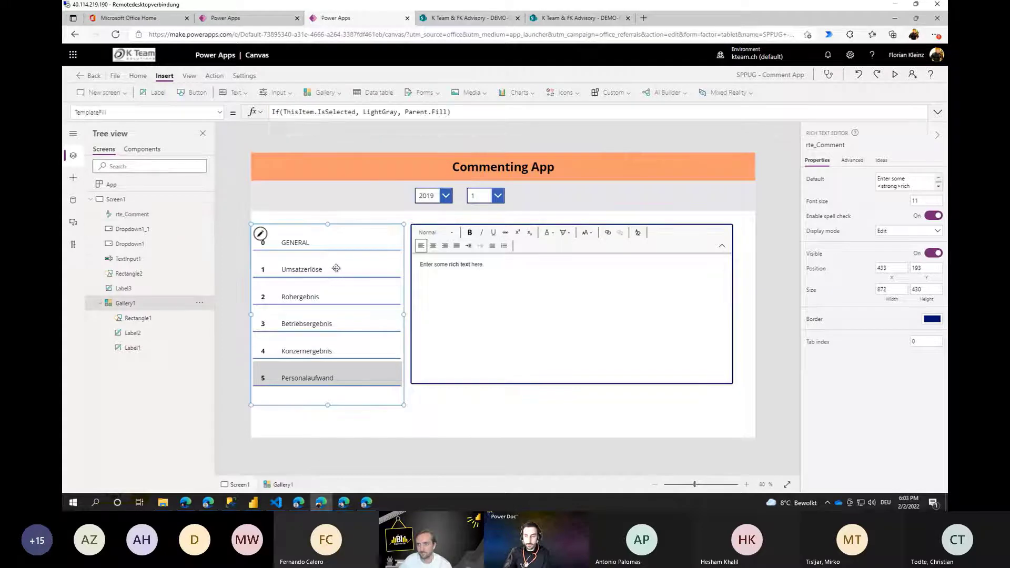
pyautogui.click(808, 146)
pyautogui.write('ga')
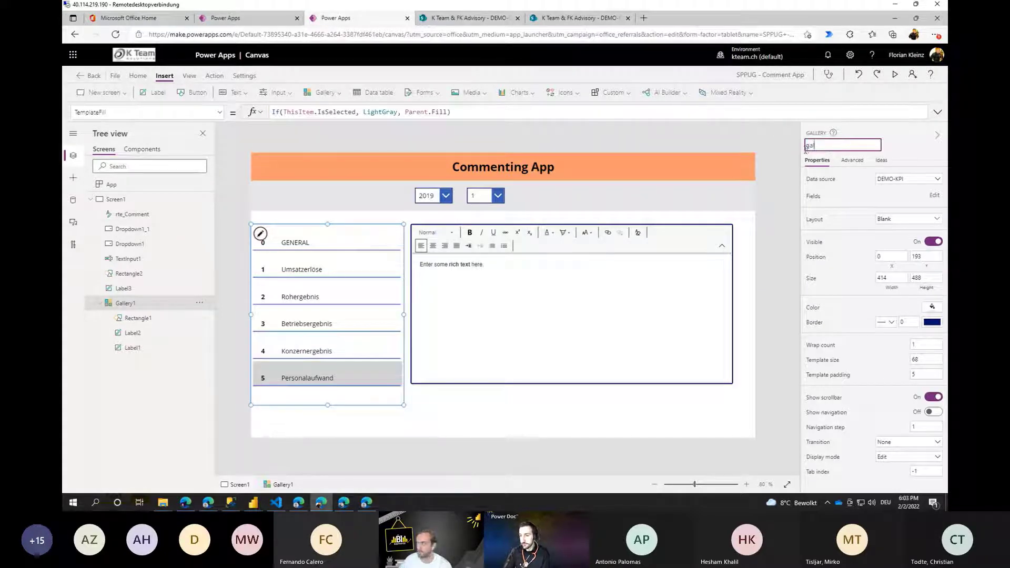
pyautogui.write('ll')
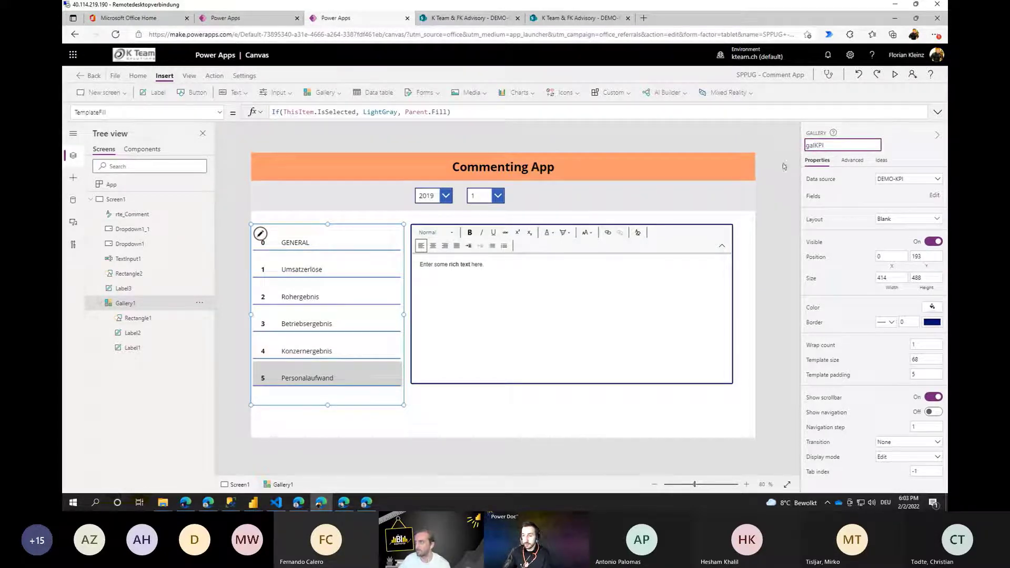
pyautogui.write('PI')
pyautogui.click(610, 304)
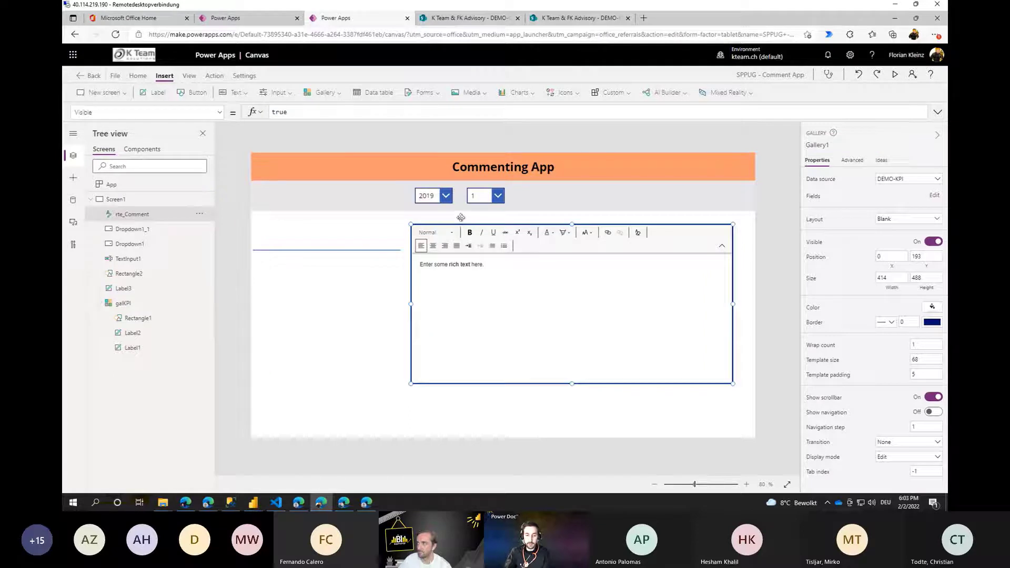
pyautogui.click(383, 319)
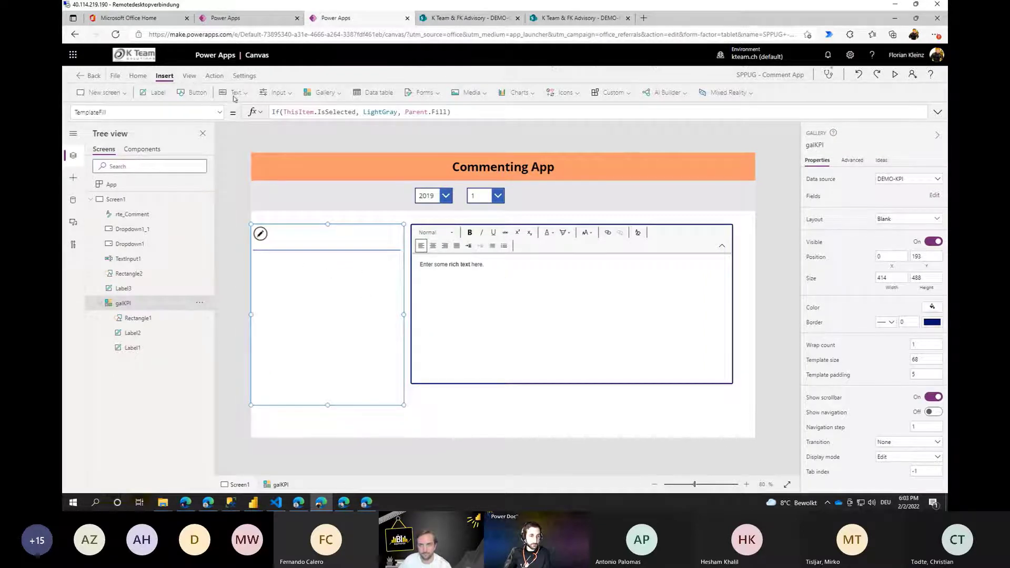
# Set the Visible formula of the rte_Comment rich text editor to galKPI.Selected.KPI_ID = 0.
pyautogui.click(451, 328)
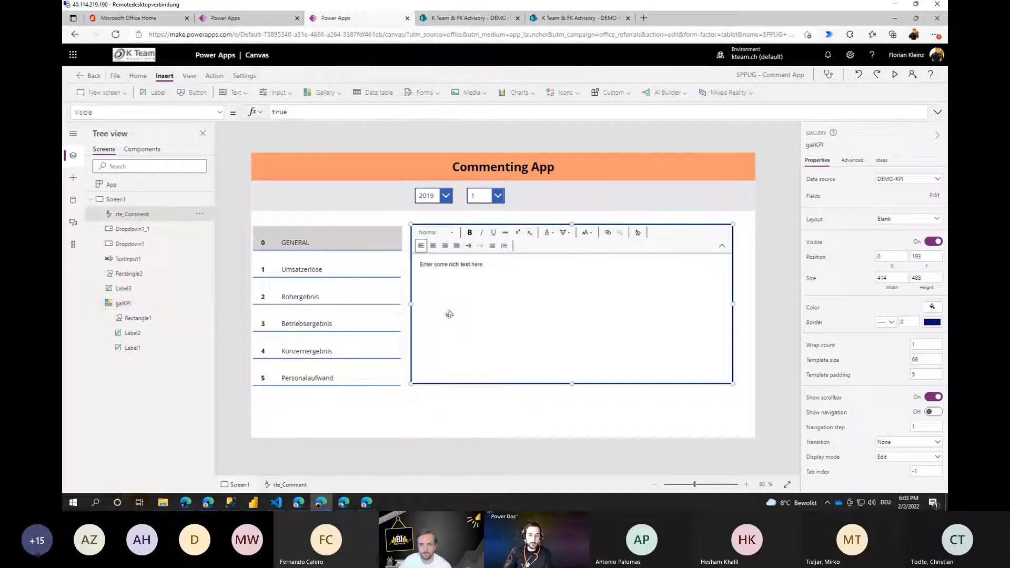
pyautogui.hotkey('ctrl', 'a')
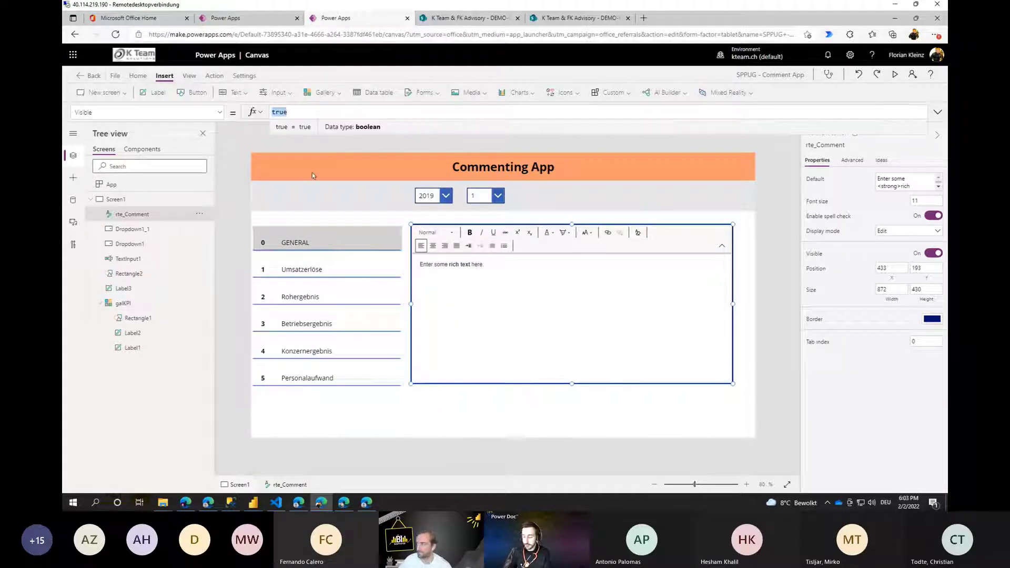
pyautogui.write('galK')
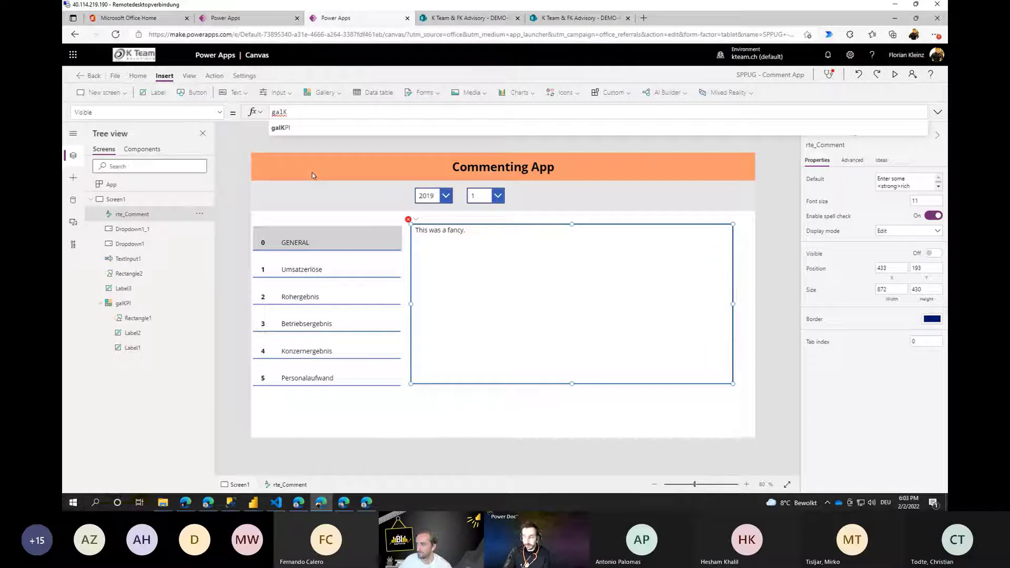
pyautogui.write('PI.')
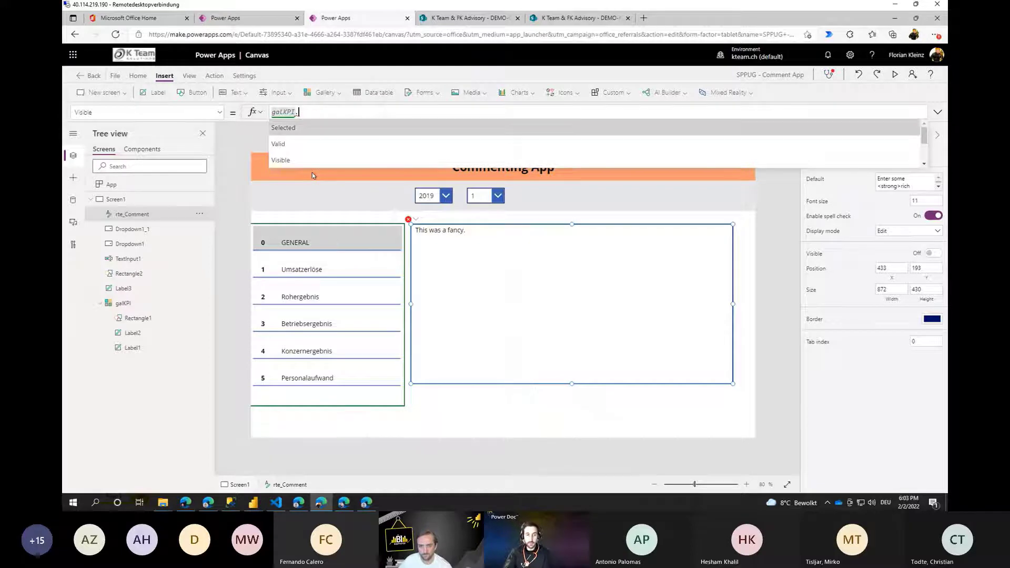
pyautogui.press('Tab')
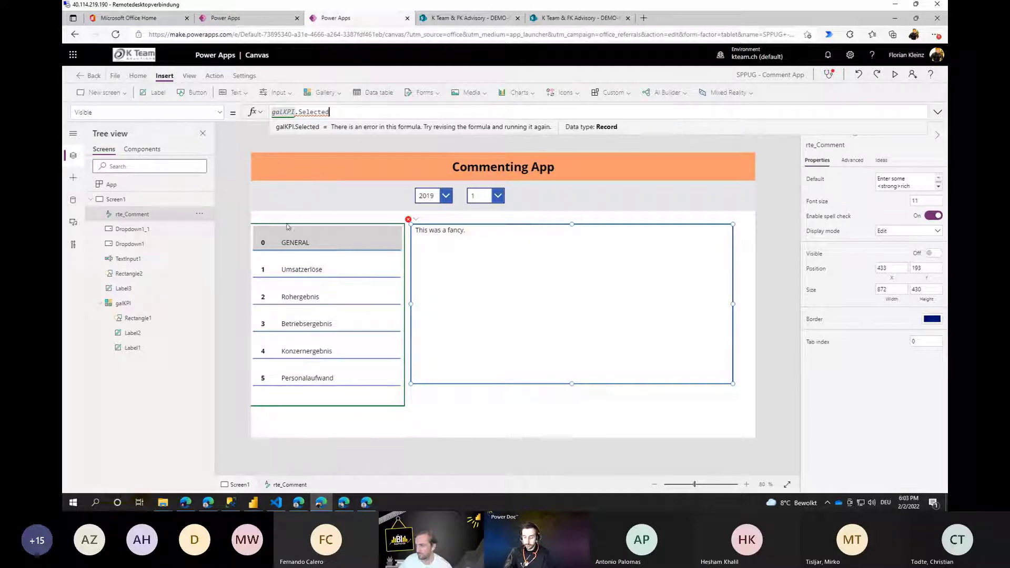
pyautogui.moveTo(240, 220); pyautogui.dragTo(408, 254)
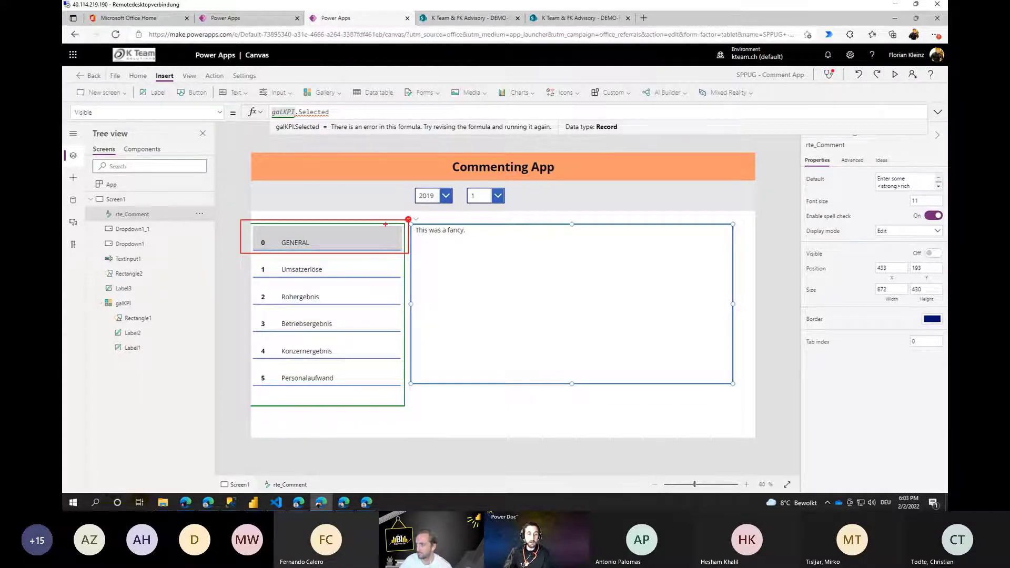
pyautogui.press('Escape')
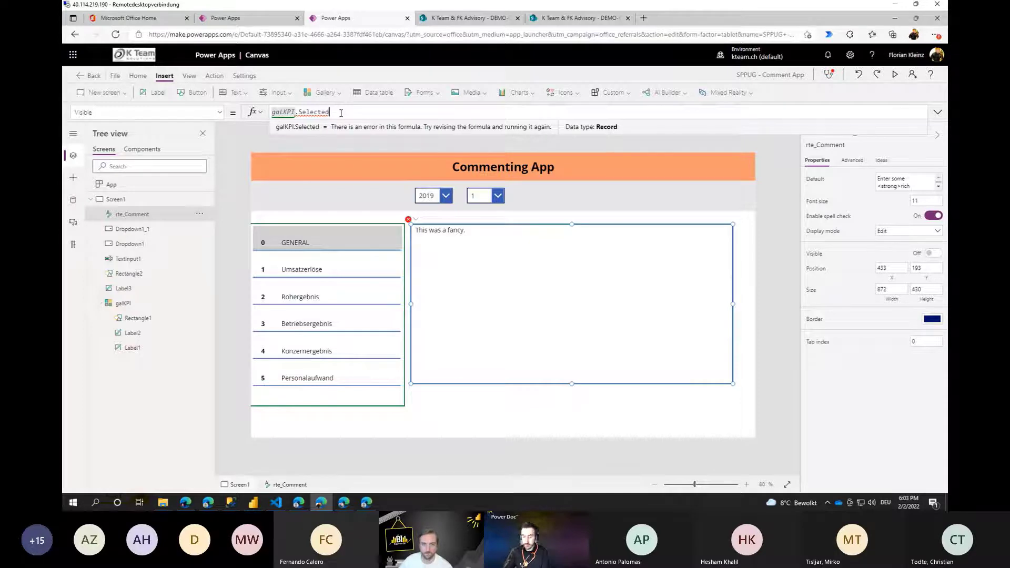
pyautogui.write('.')
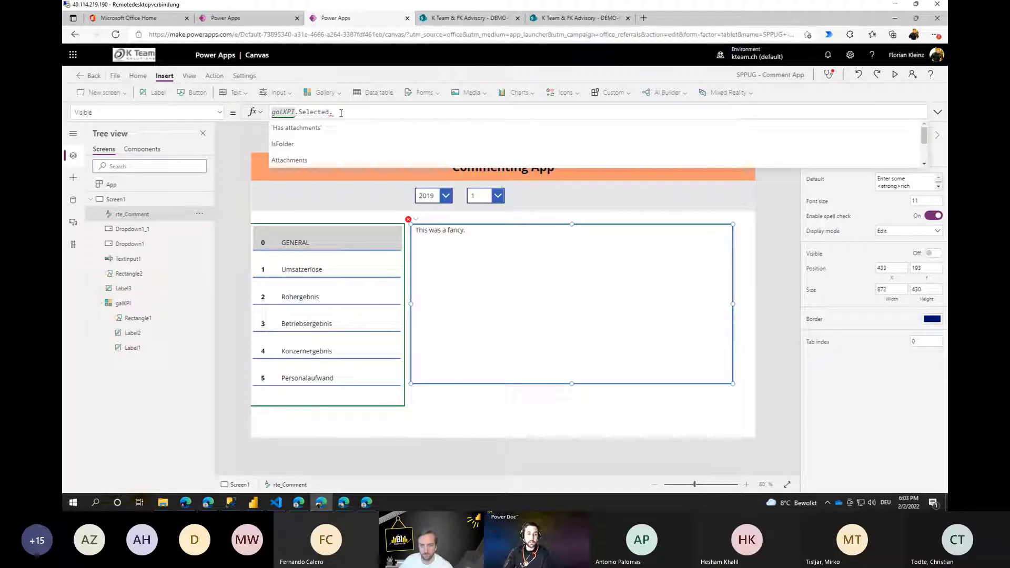
pyautogui.write('KPI')
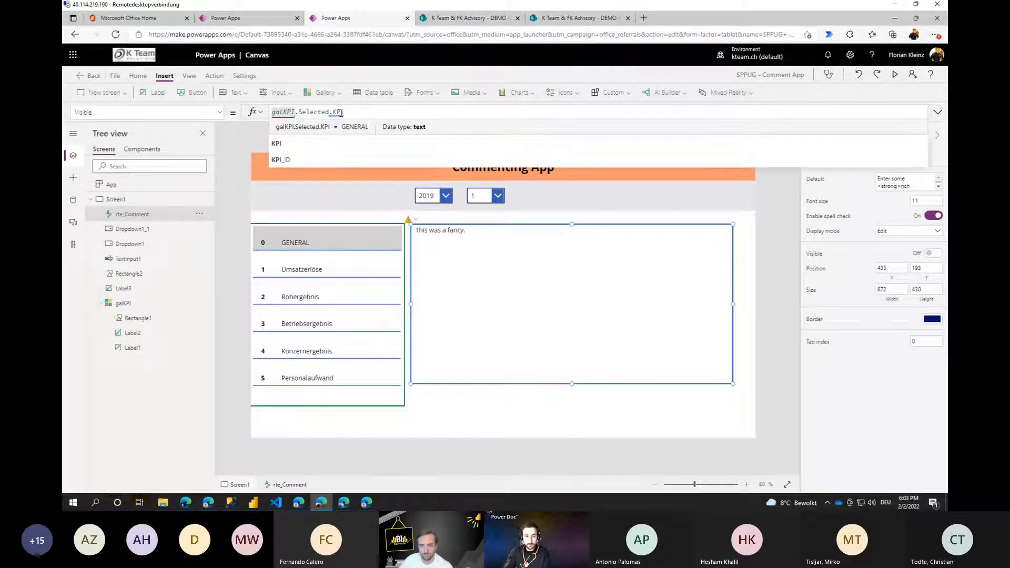
pyautogui.click(306, 160)
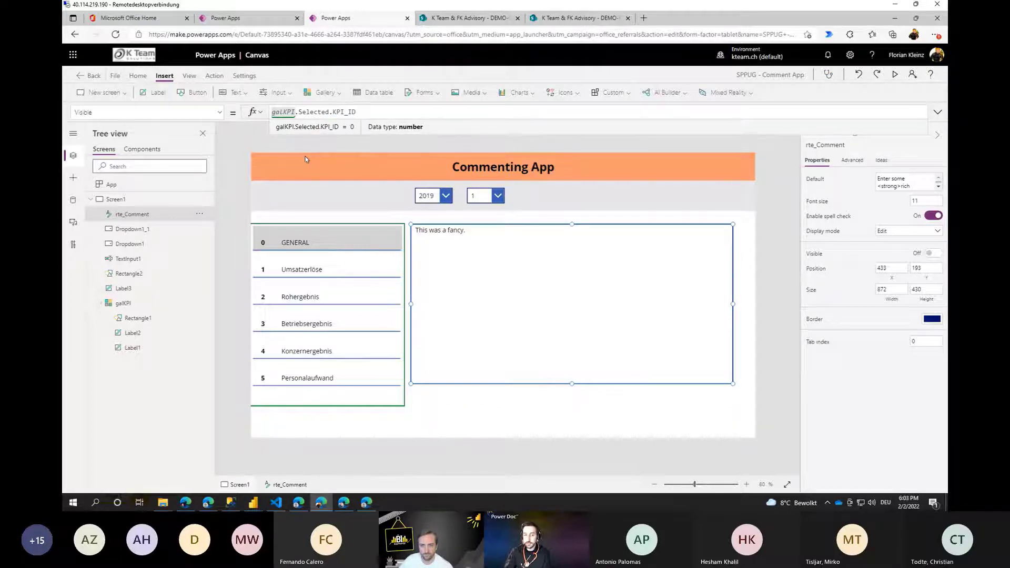
pyautogui.write('= ')
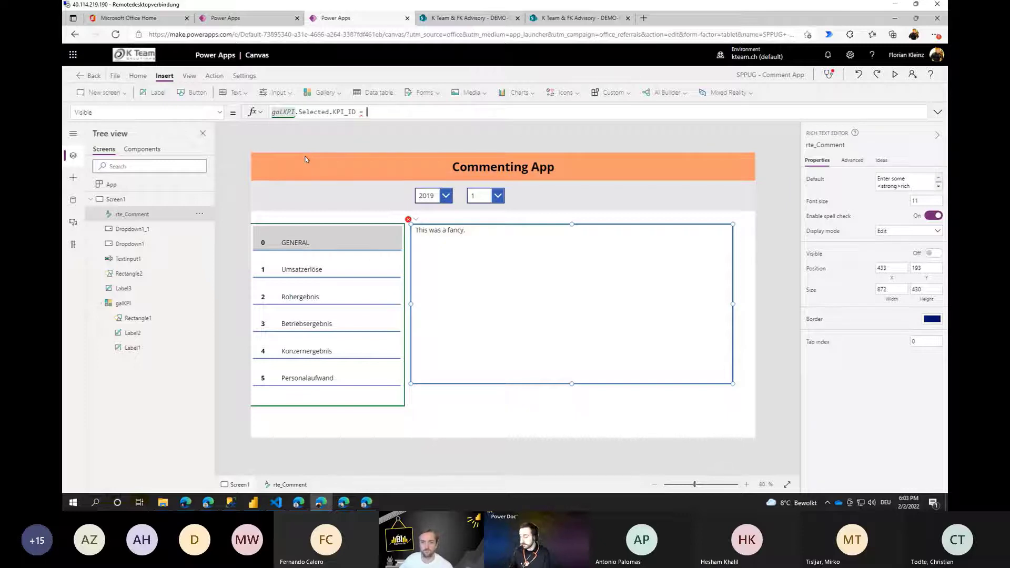
pyautogui.write('0')
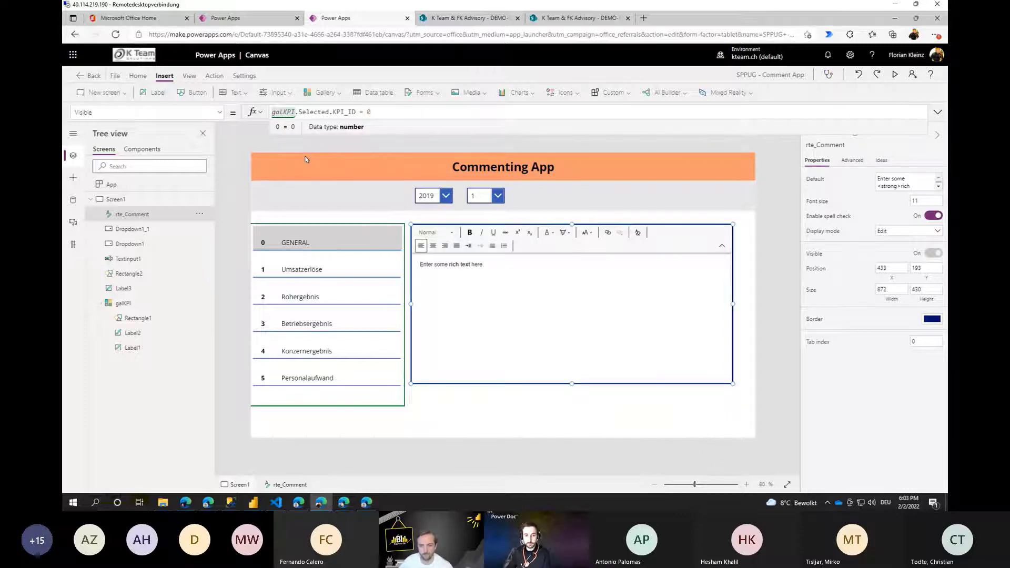
# Select the Umsatzerlöse KPI to test the rich text editor's visibility, and copy the editor's Visible formula.
pyautogui.click(356, 260)
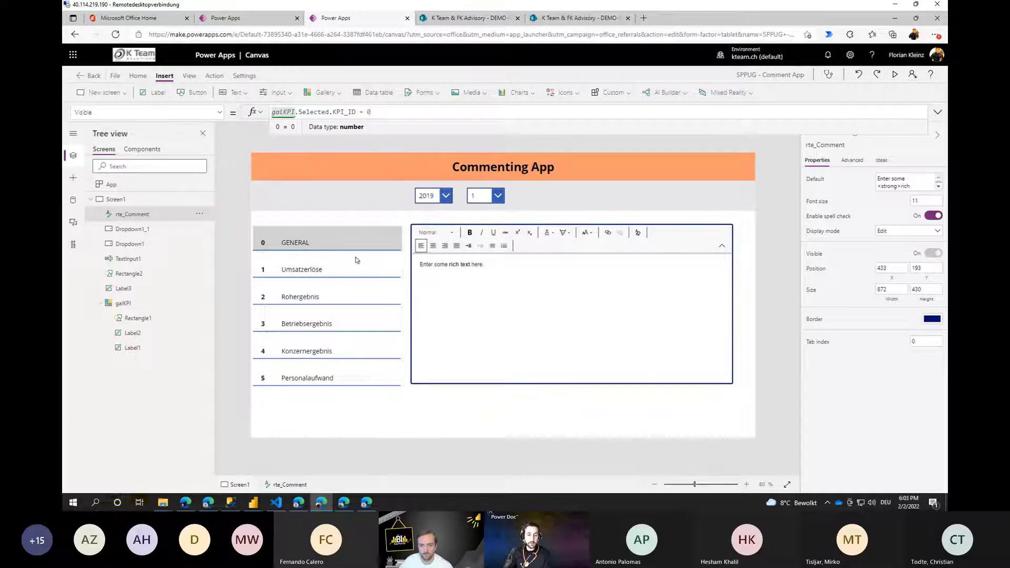
pyautogui.click(354, 261)
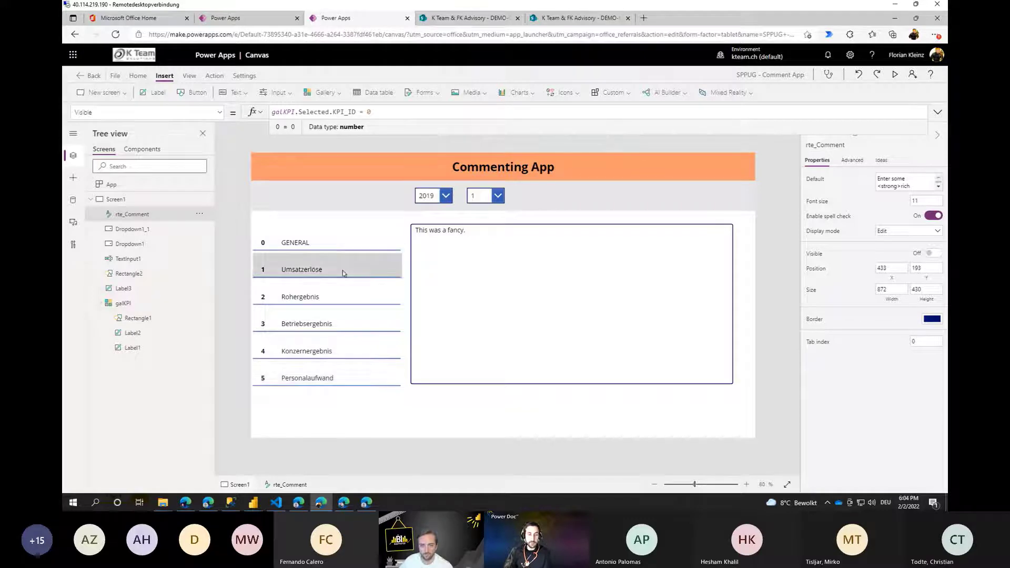
pyautogui.click(453, 323)
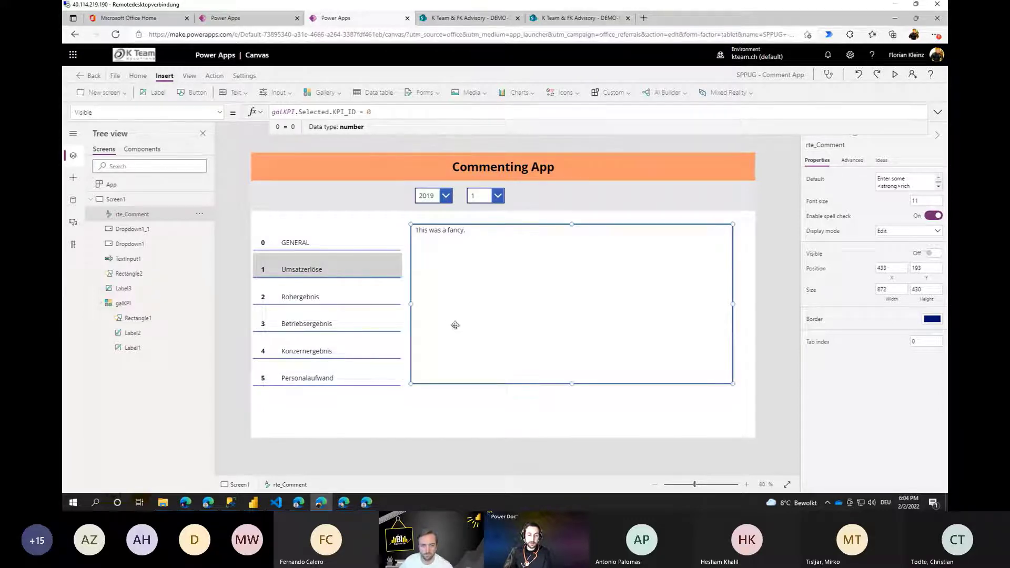
pyautogui.click(383, 112)
pyautogui.hotkey('ctrl', 'a')
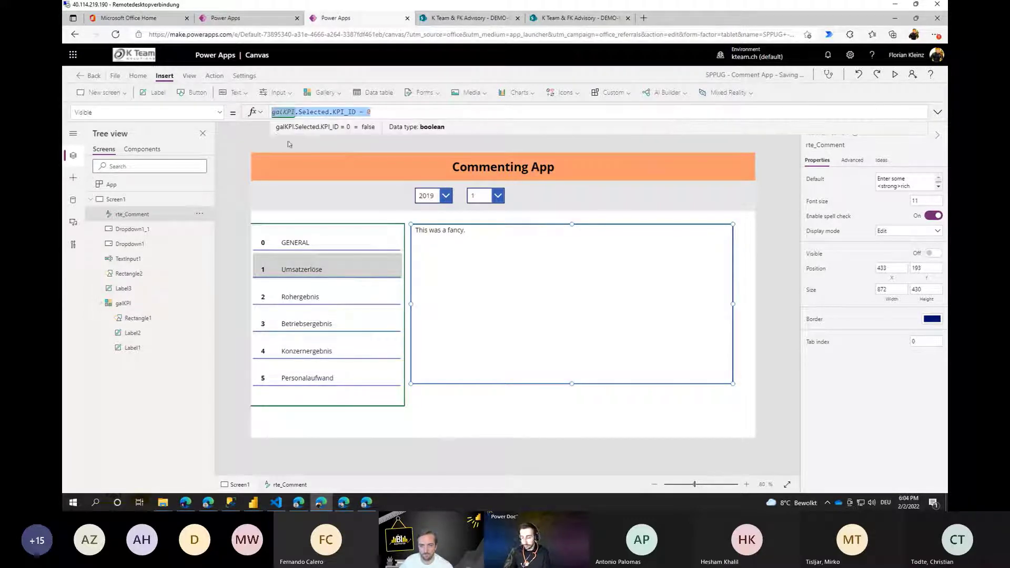
pyautogui.click(469, 237)
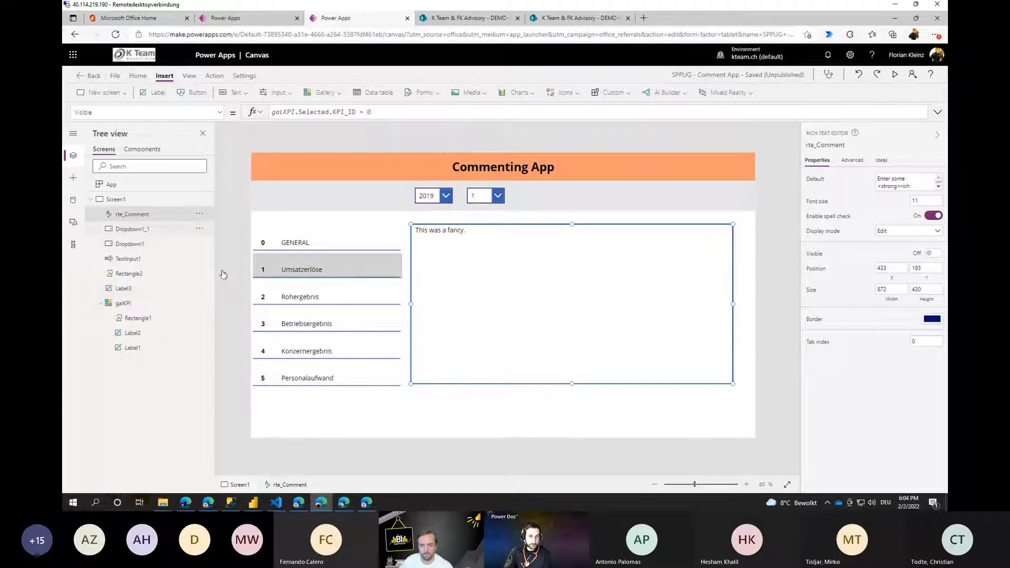
# Rename the plain text input behind the rich text editor as txt_Comment.
pyautogui.click(449, 399)
pyautogui.click(463, 368)
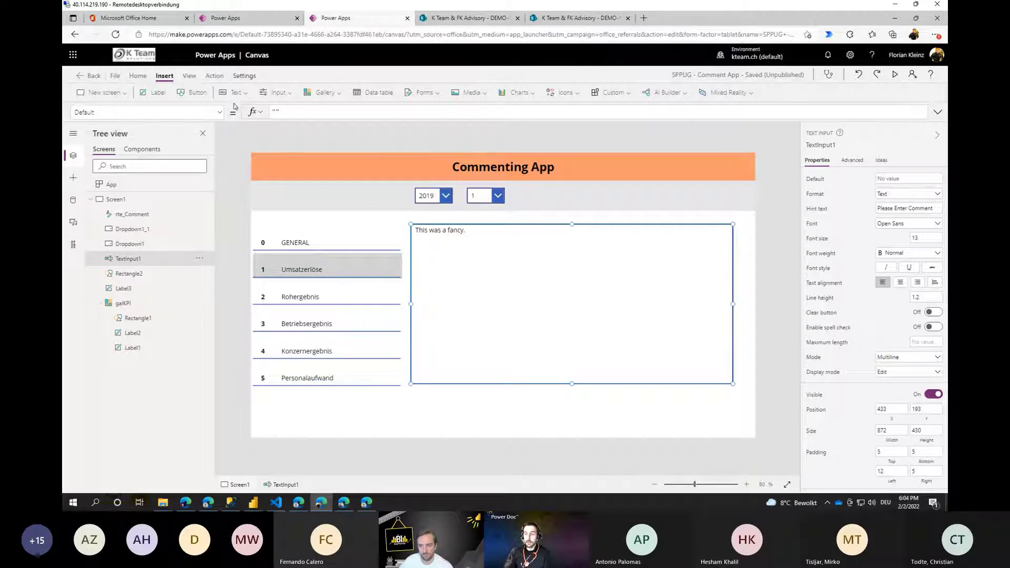
pyautogui.click(821, 149)
pyautogui.write('tx')
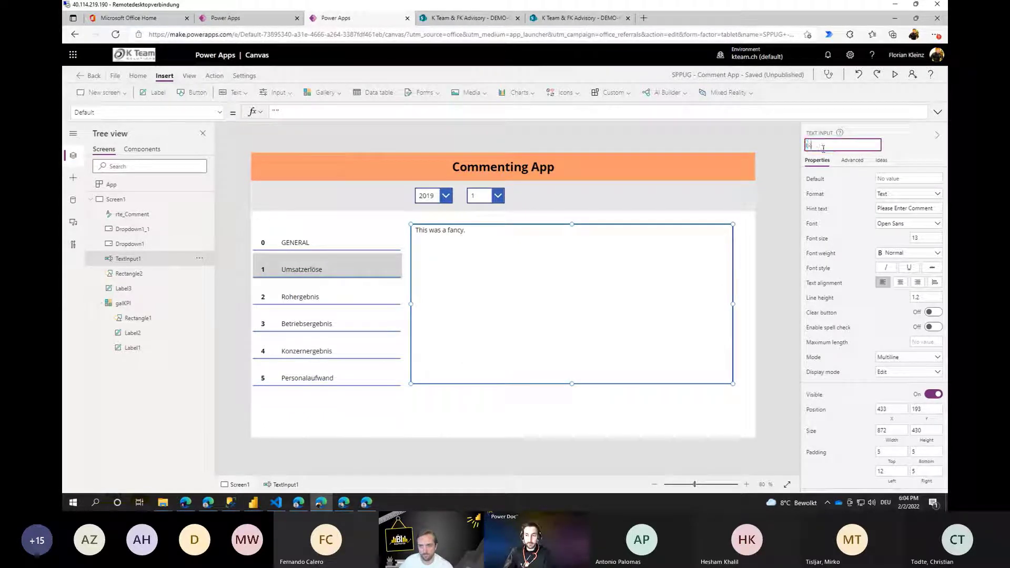
pyautogui.write('t_C')
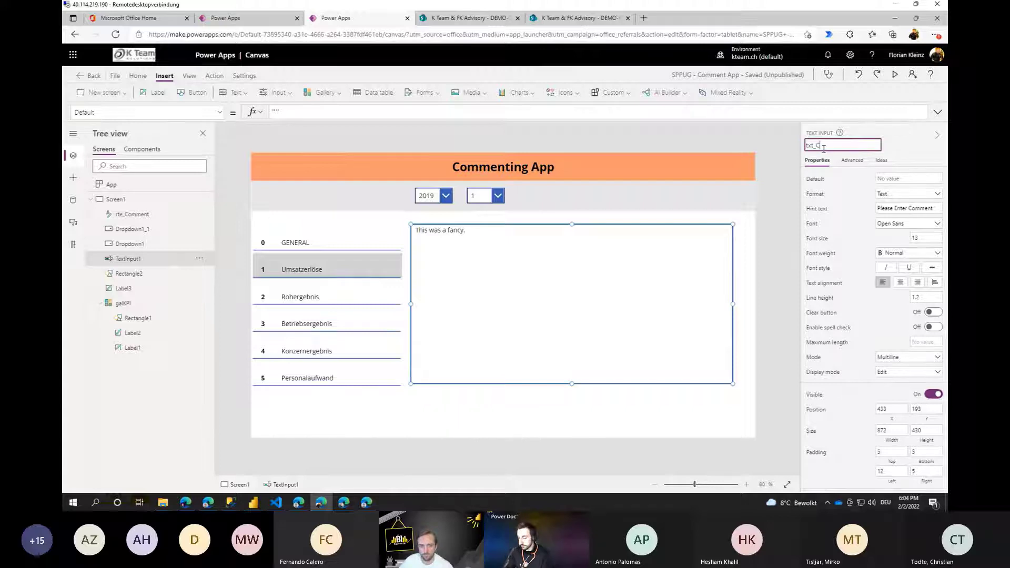
pyautogui.write('omment')
pyautogui.press('Return')
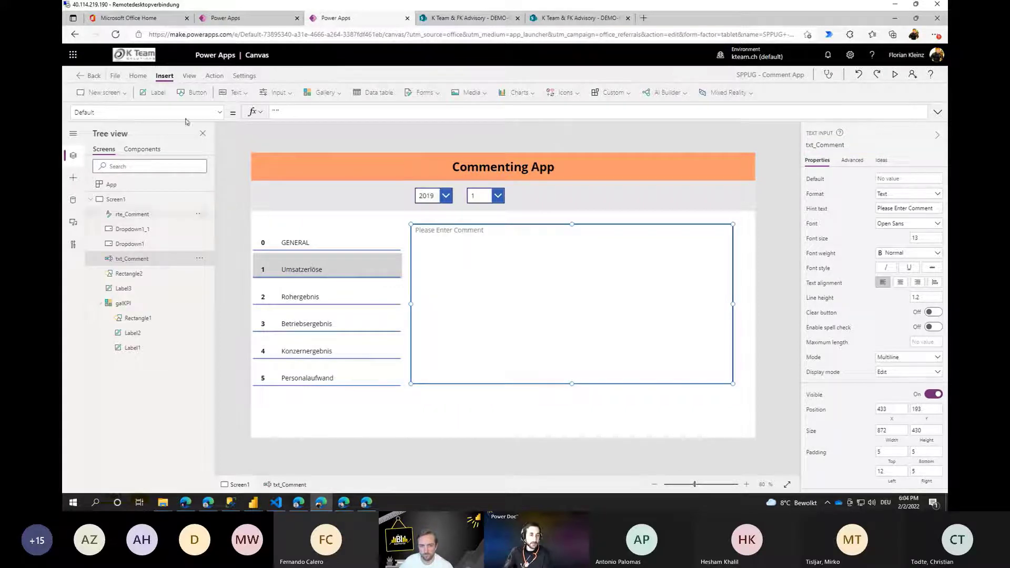
# Set the Visible formula of the txt_Comment text input to galKPI.Selected.KPI_ID > 0.
pyautogui.click(210, 113)
pyautogui.scroll(-5, 142, 252)
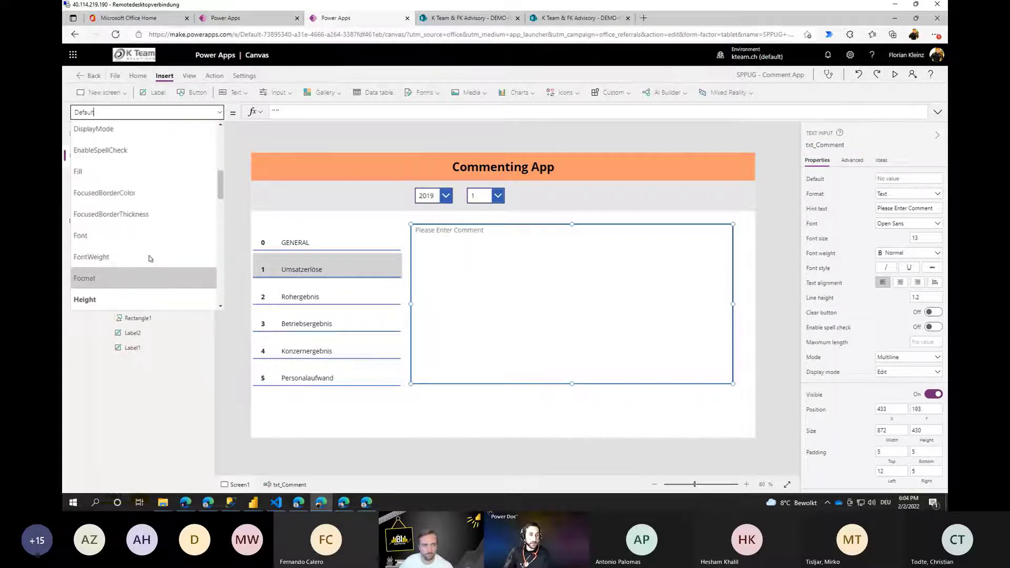
pyautogui.scroll(-8, 130, 259)
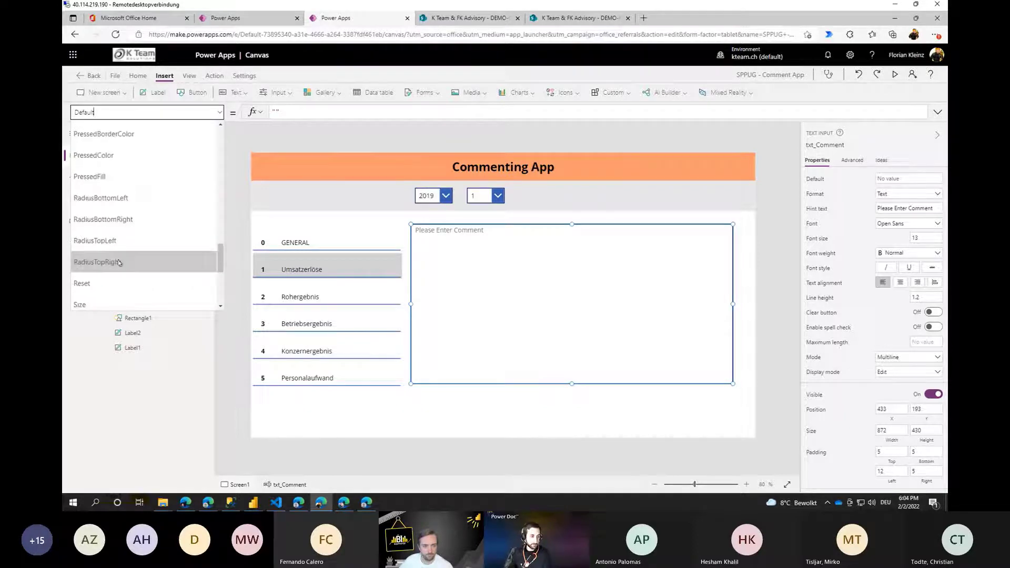
pyautogui.scroll(-3, 120, 255)
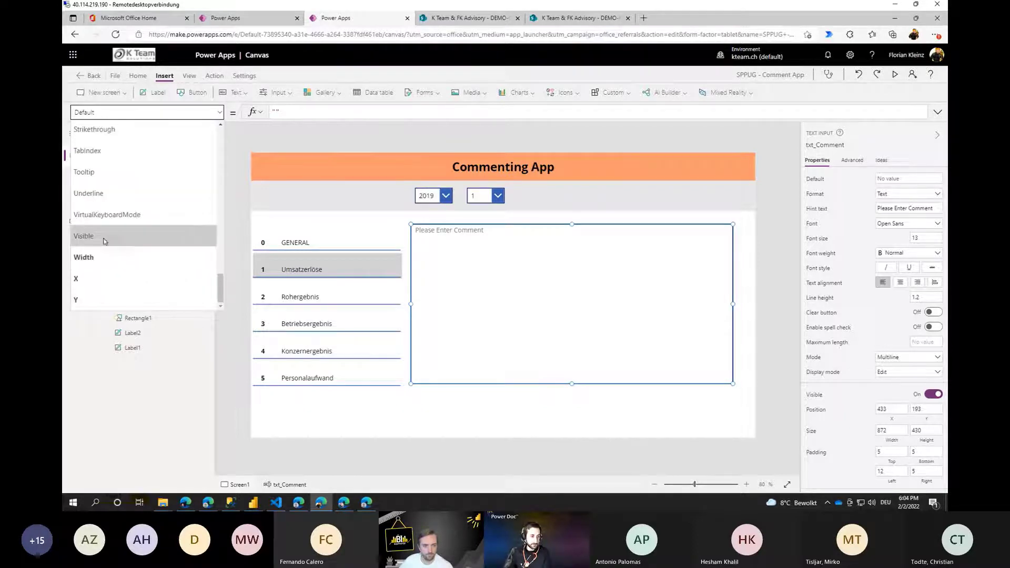
pyautogui.click(103, 236)
pyautogui.write('galKPI.Selected.KPI_ID = 0')
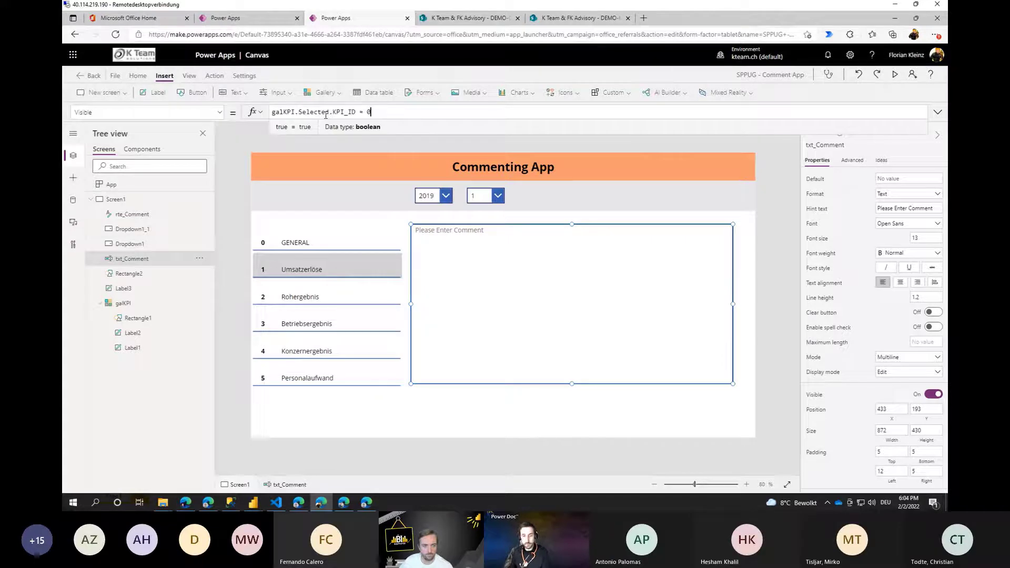
pyautogui.press('BackSpace')
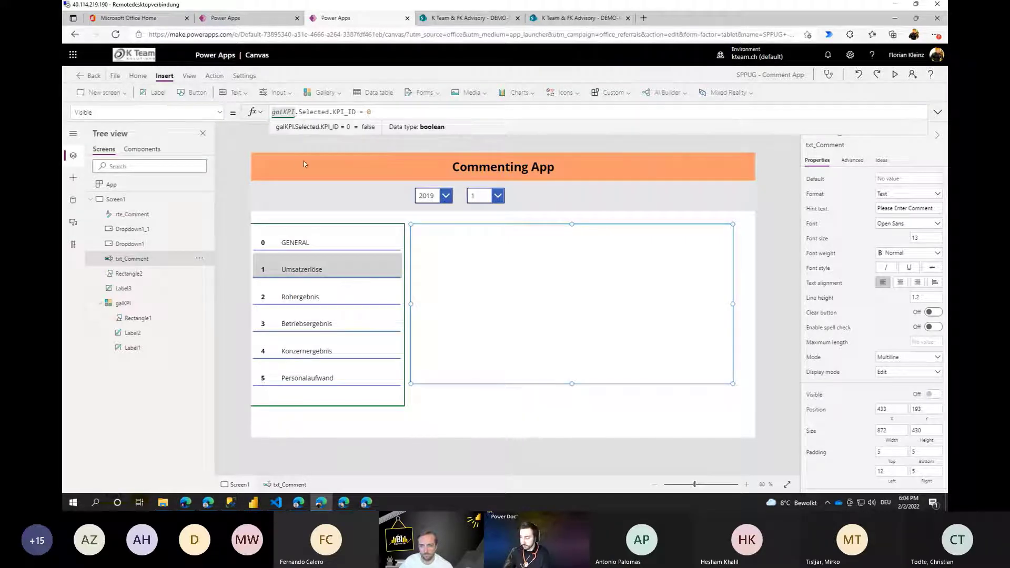
pyautogui.write('>')
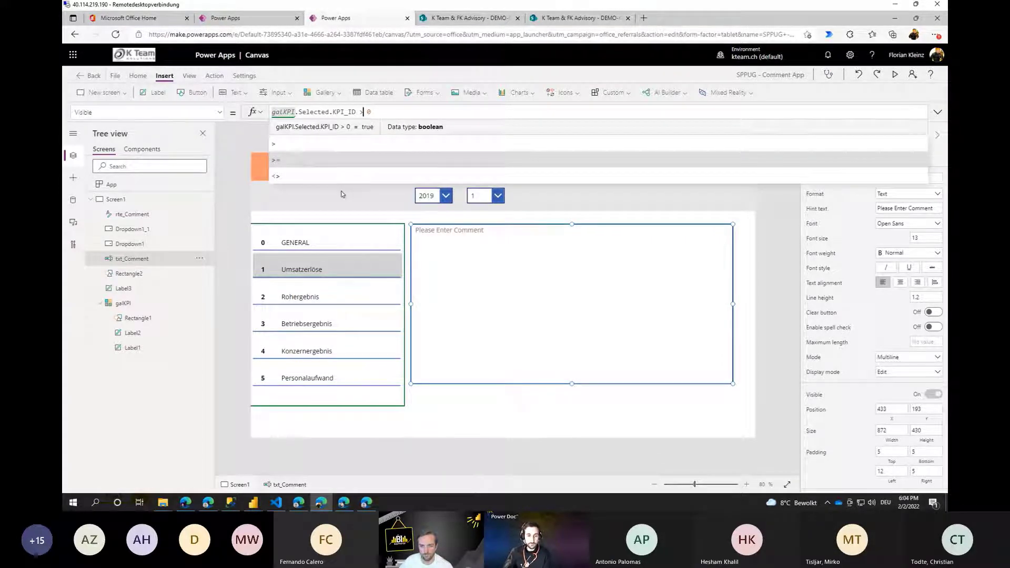
pyautogui.click(496, 408)
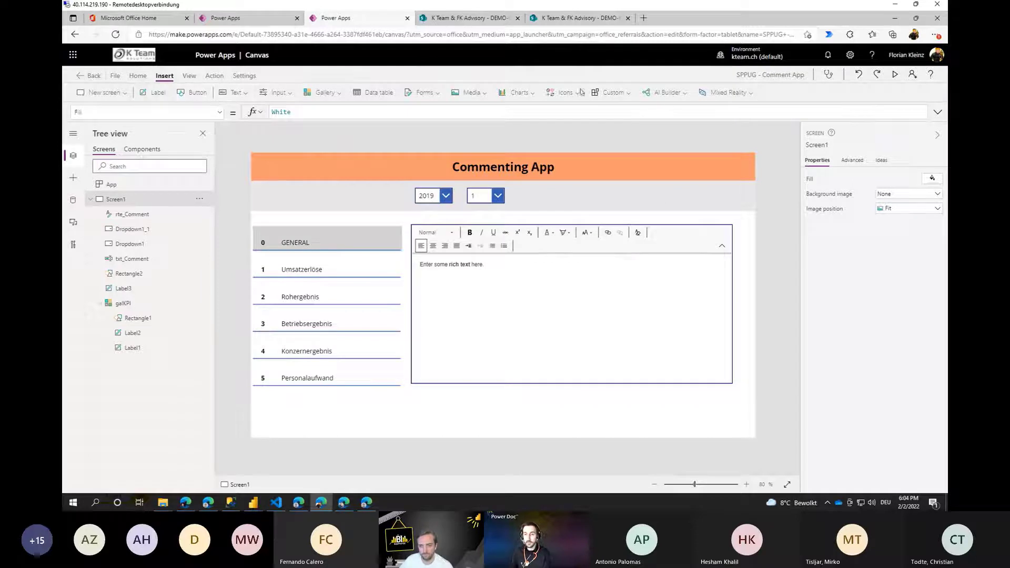
# Insert a Send icon and place it at the far end of the grey bar below the header, at about X 1241, Y 84.
pyautogui.click(555, 94)
pyautogui.scroll(-1, 586, 161)
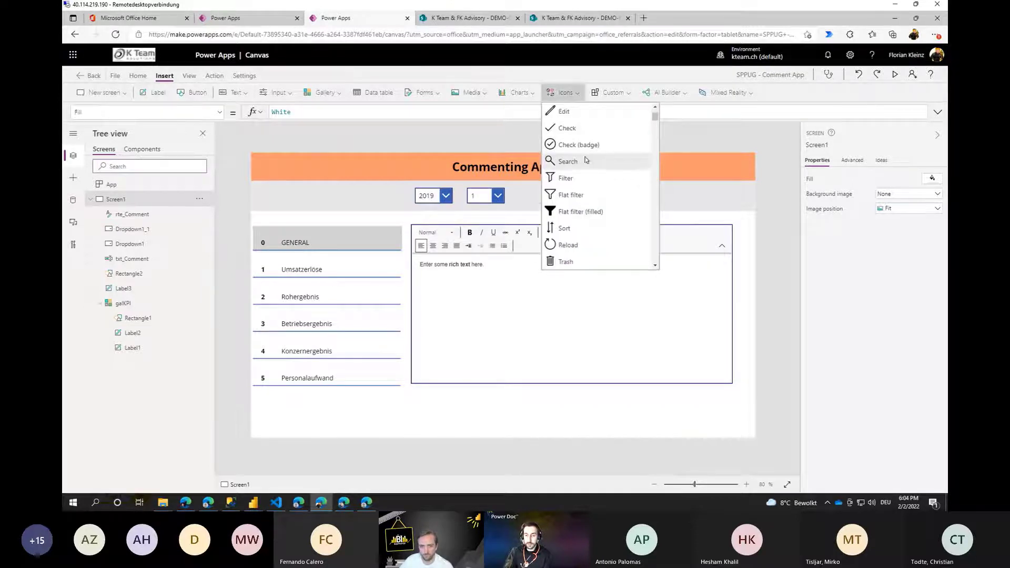
pyautogui.scroll(-8, 586, 163)
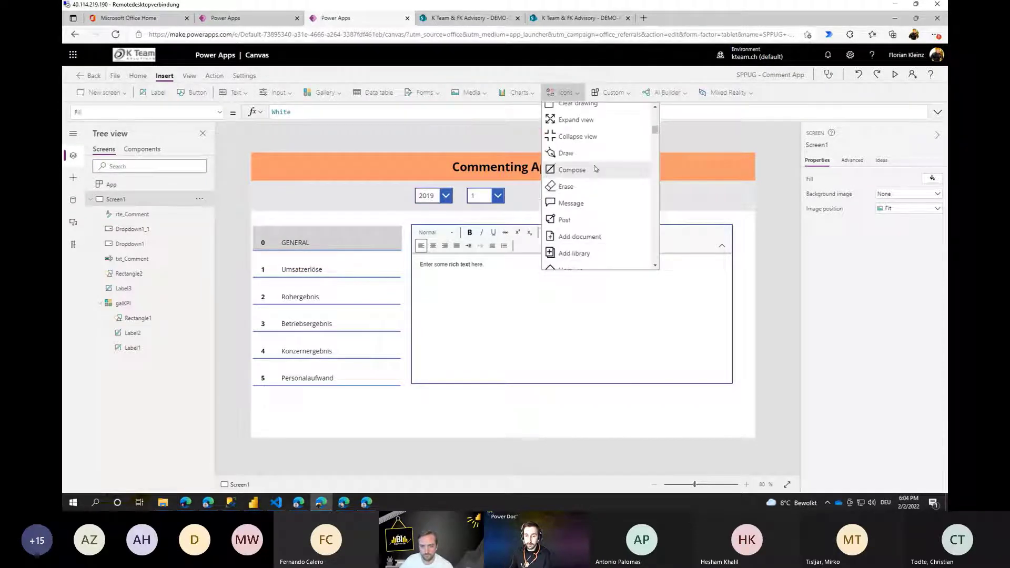
pyautogui.scroll(-8, 595, 169)
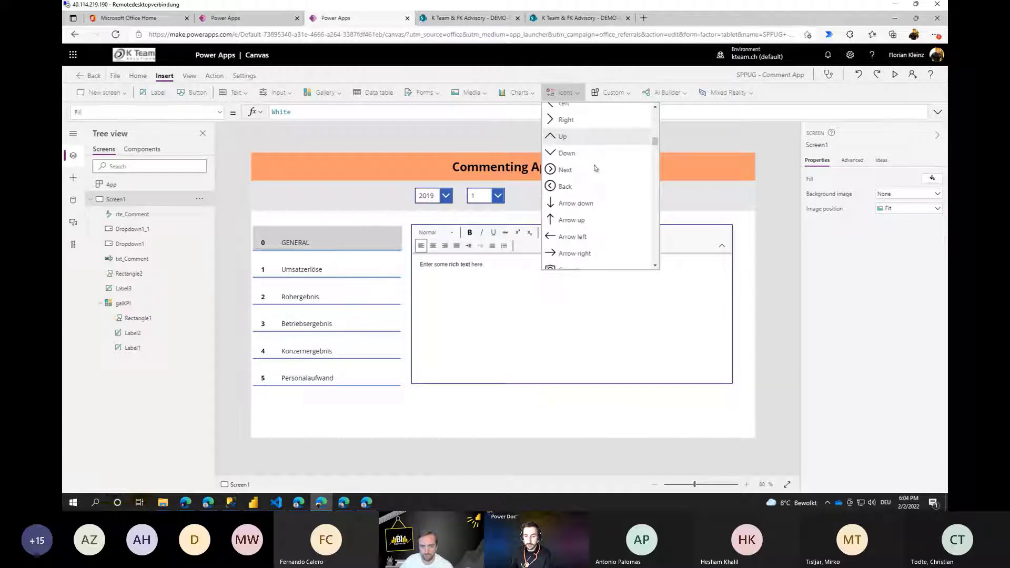
pyautogui.scroll(-10, 594, 173)
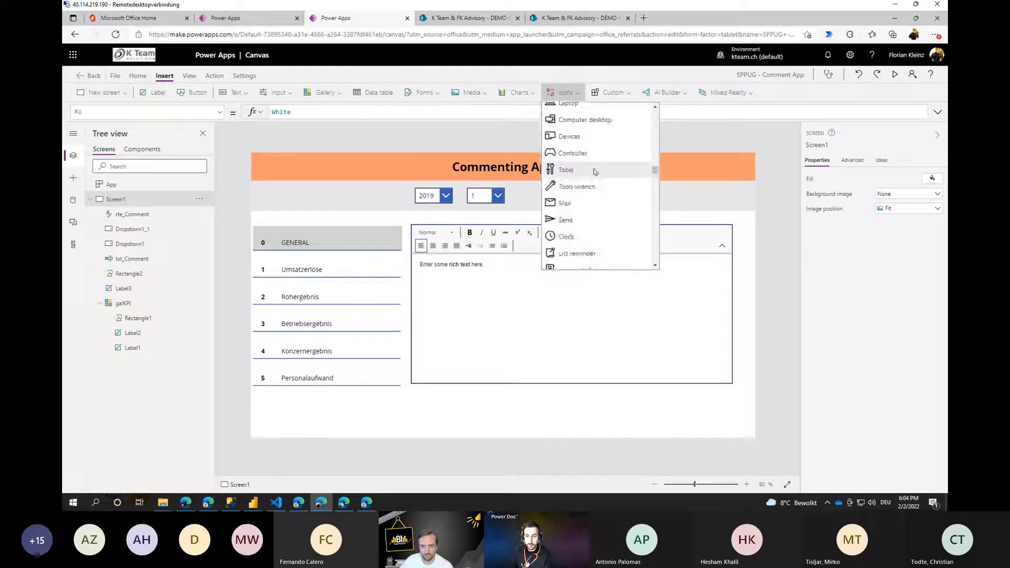
pyautogui.scroll(1, 590, 177)
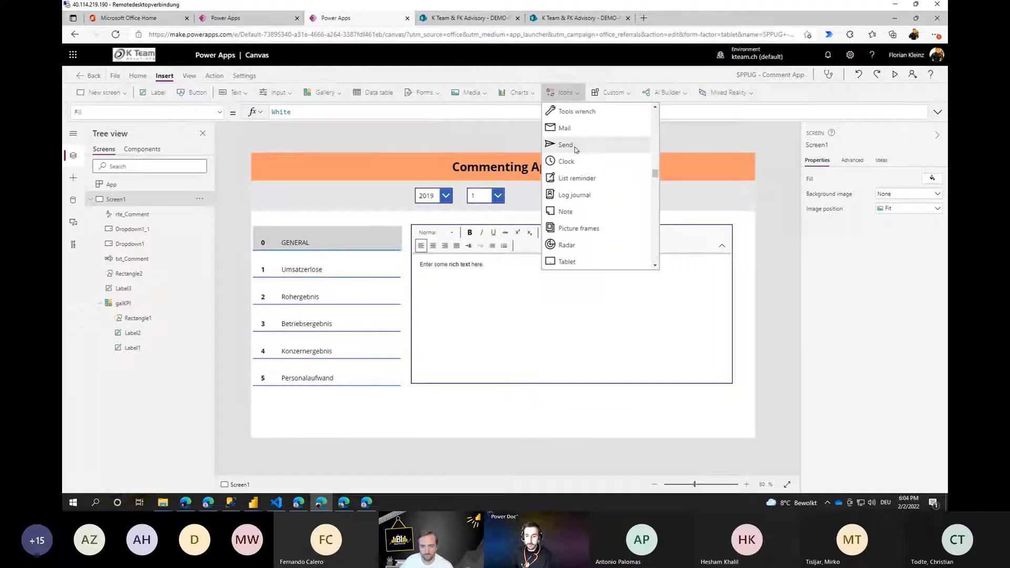
pyautogui.click(575, 150)
pyautogui.moveTo(276, 178); pyautogui.dragTo(721, 196)
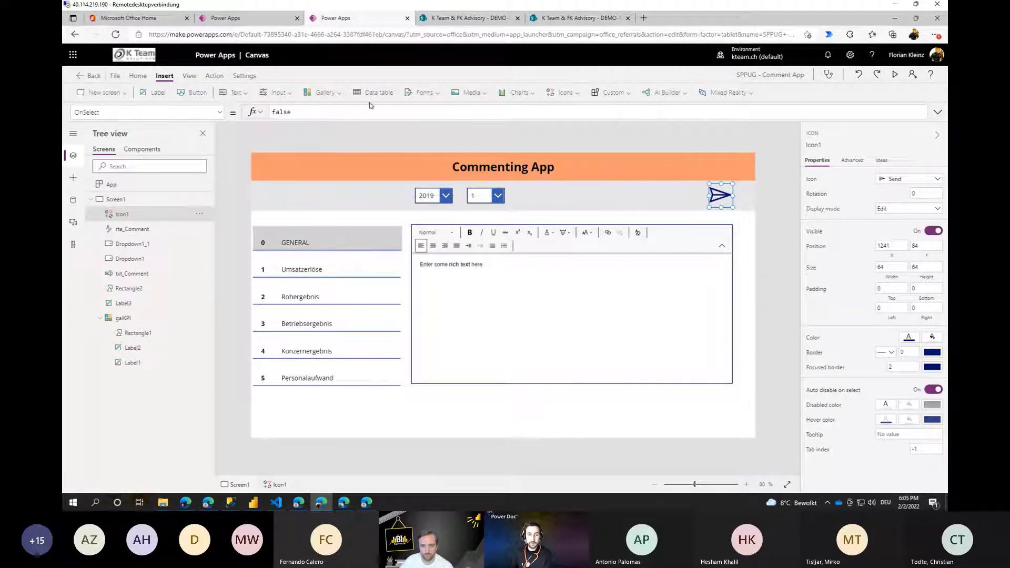
# Replace the Send icon's OnSelect formula with the start of a Patch call whose data source is 'DEMO-Comments'.
pyautogui.click(938, 112)
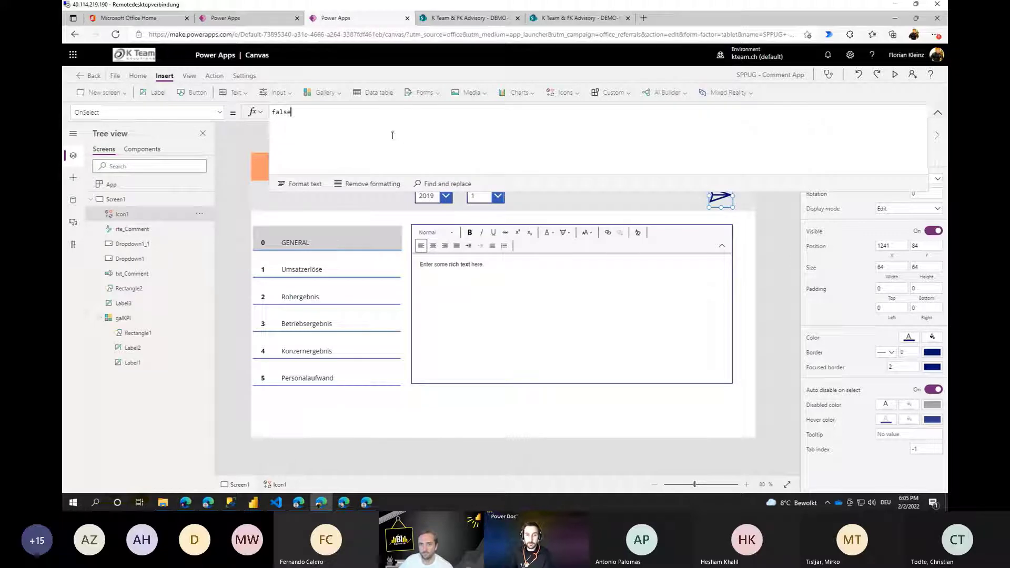
pyautogui.hotkey('ctrl', 'a')
pyautogui.write('Patch(')
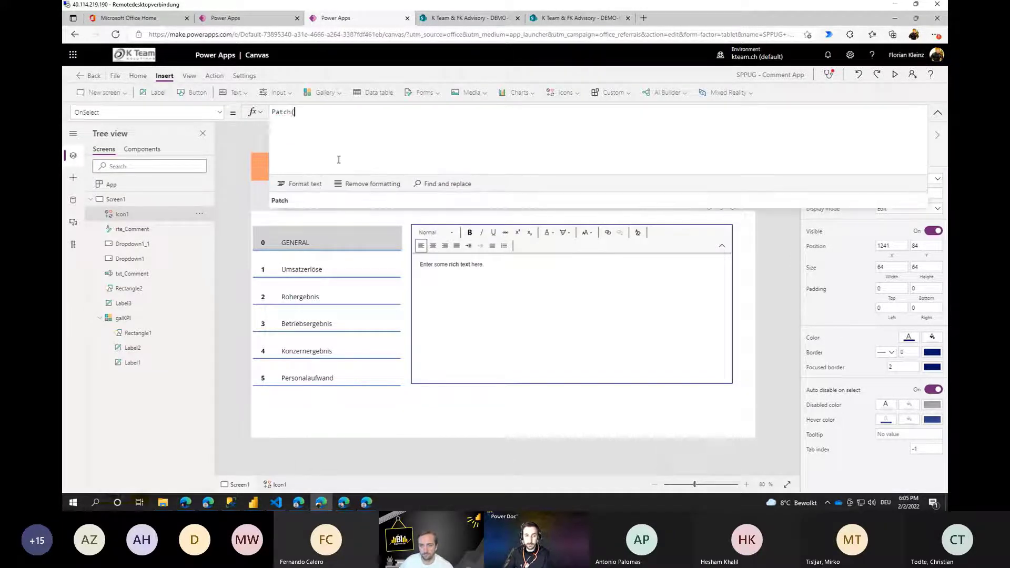
pyautogui.hotkey('shift', 'Return')
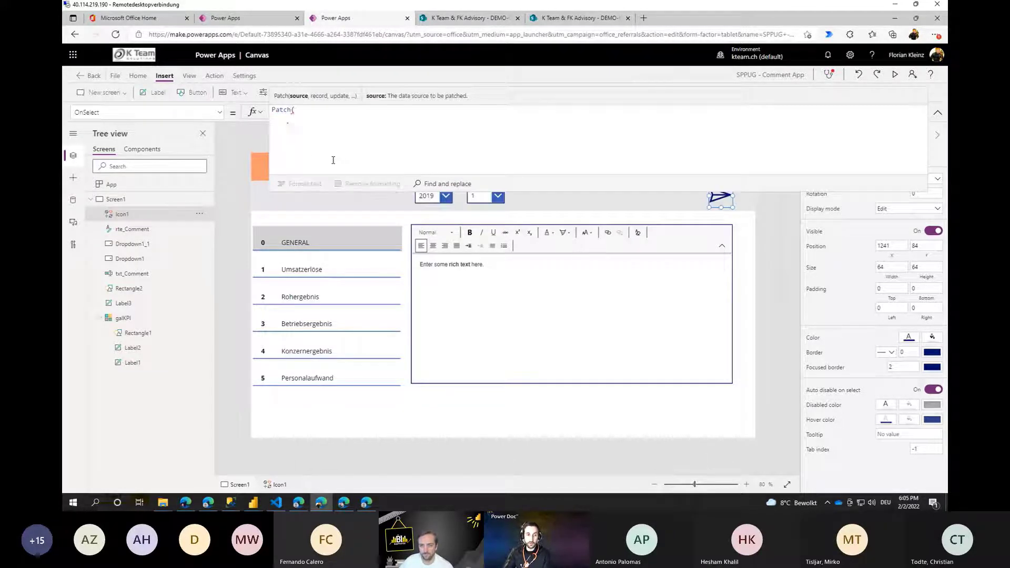
pyautogui.write('commen')
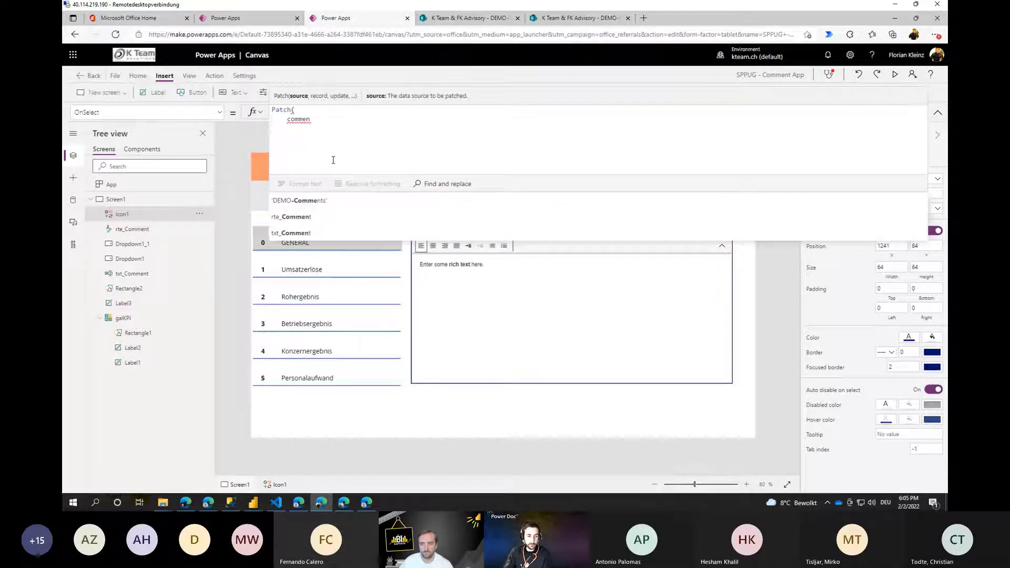
pyautogui.click(294, 202)
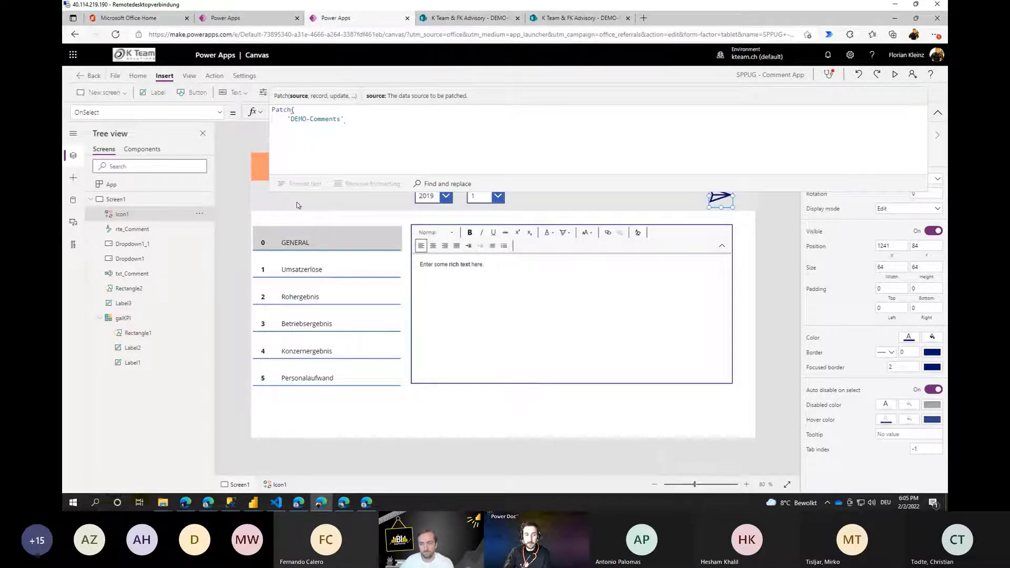
pyautogui.write(',')
pyautogui.hotkey('shift', 'Return')
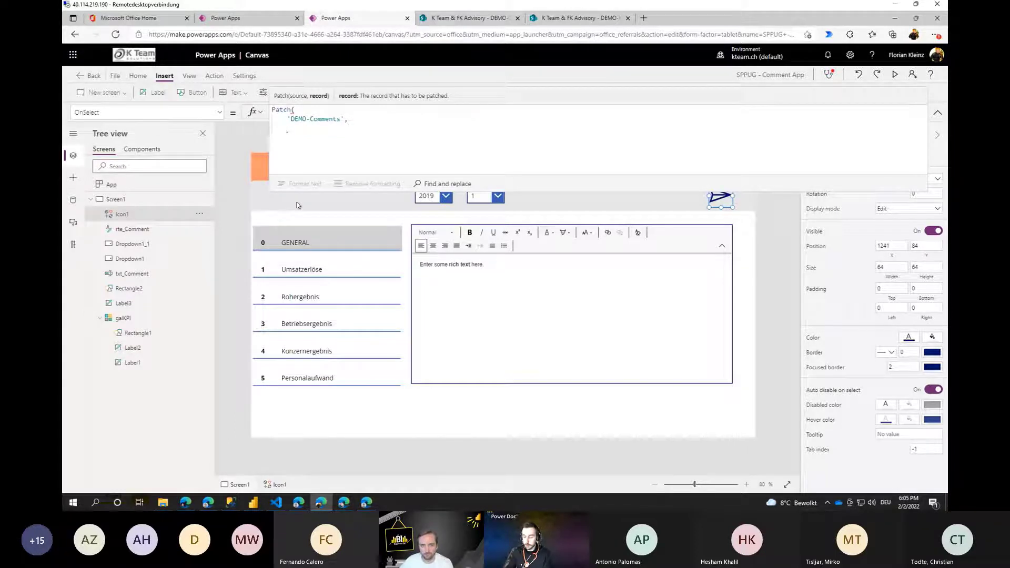
# Add Default('DEMO-Comments') as the record argument of the Patch call.
pyautogui.write('Default(')
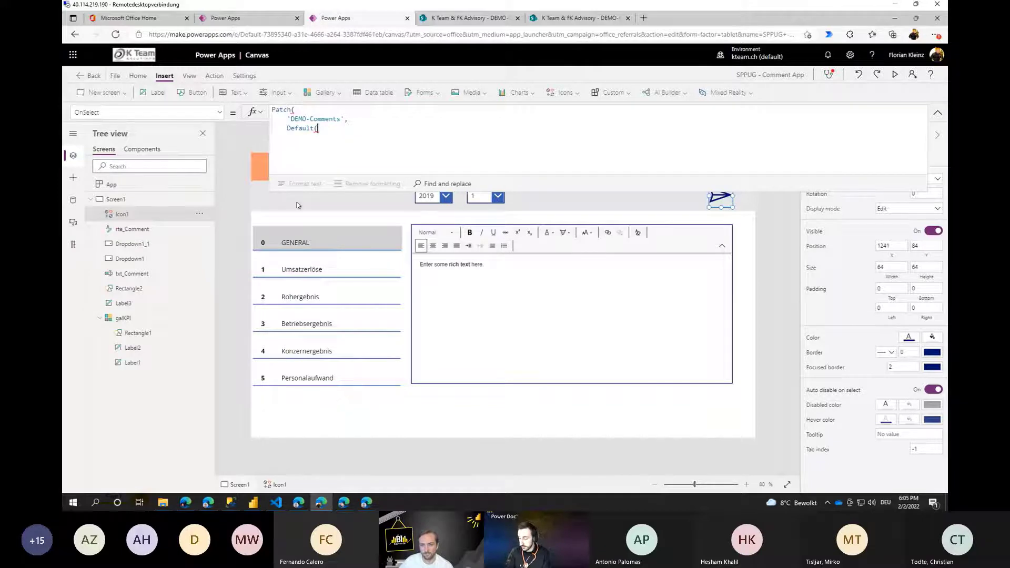
pyautogui.write("'Demo")
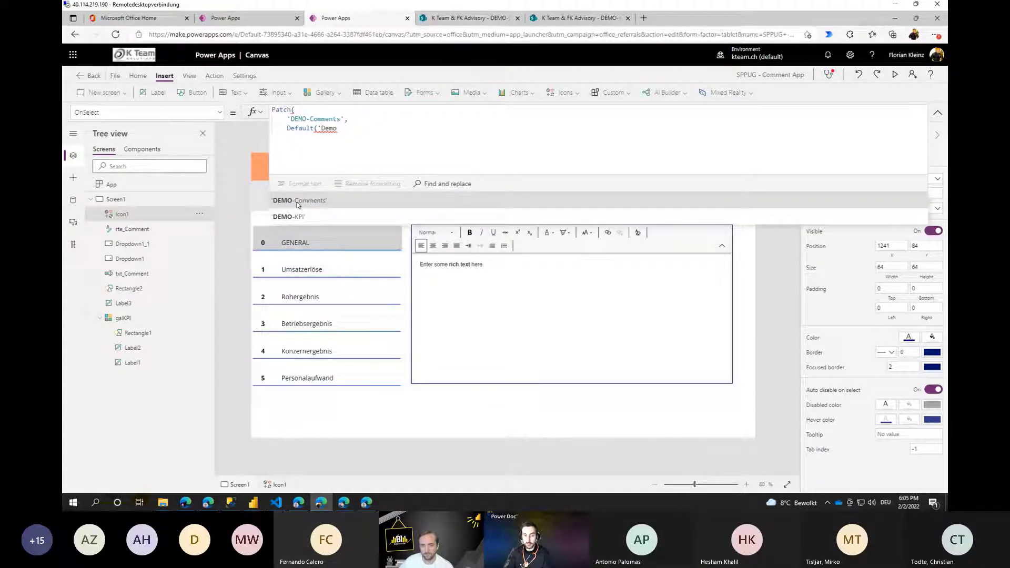
pyautogui.write('-Comme')
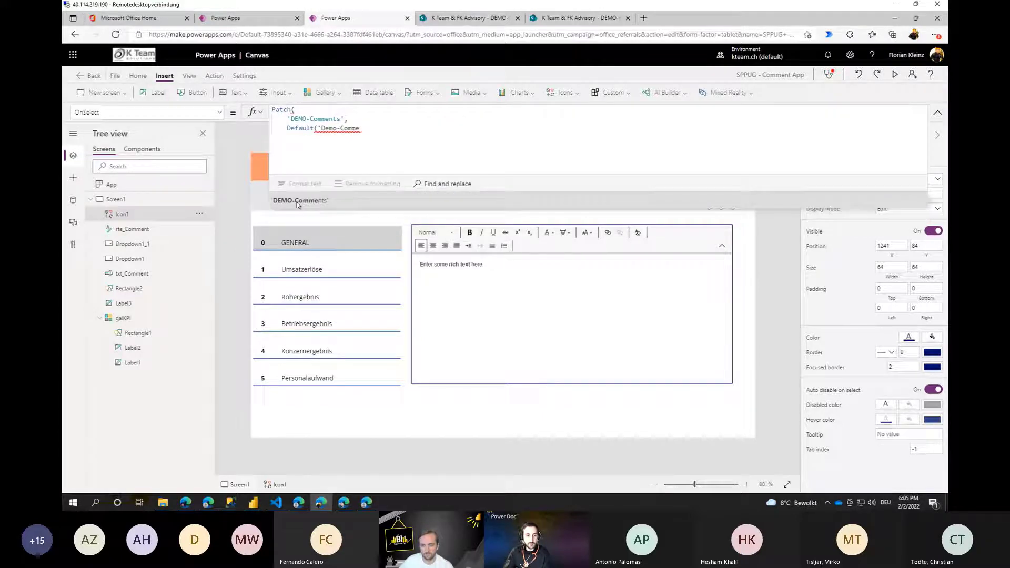
pyautogui.click(298, 200)
pyautogui.write(')')
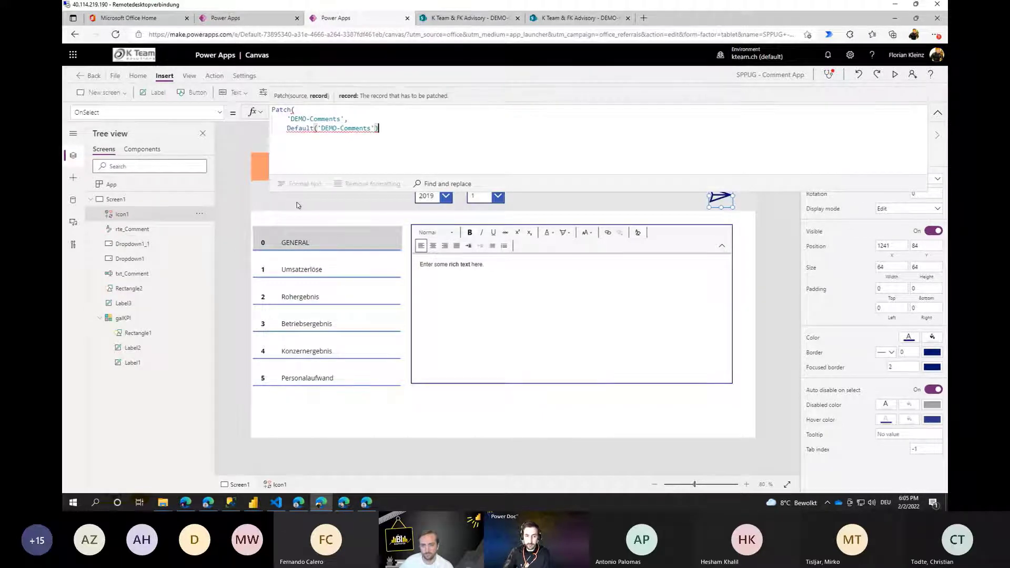
pyautogui.write(',')
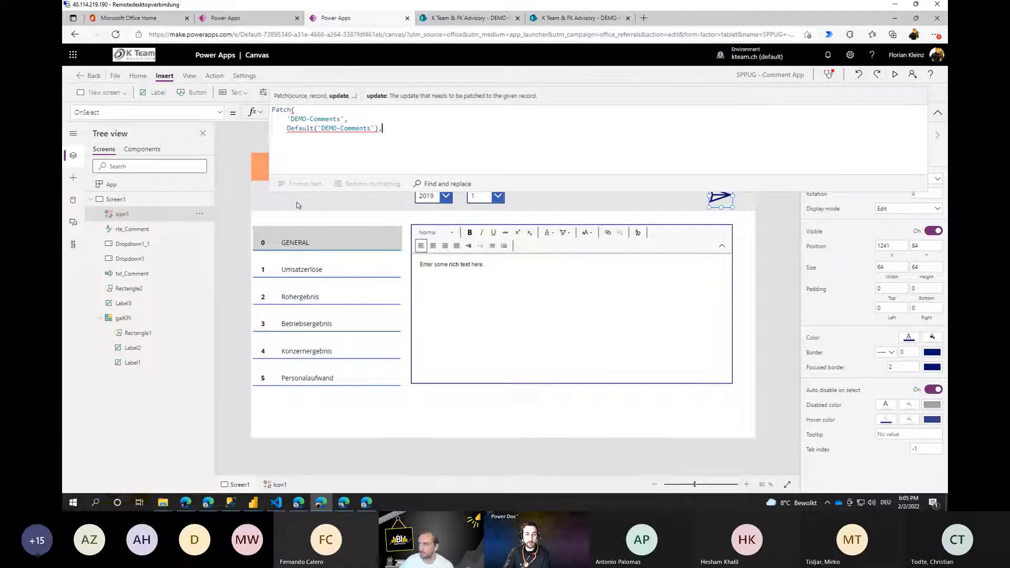
pyautogui.hotkey('shift', 'Return')
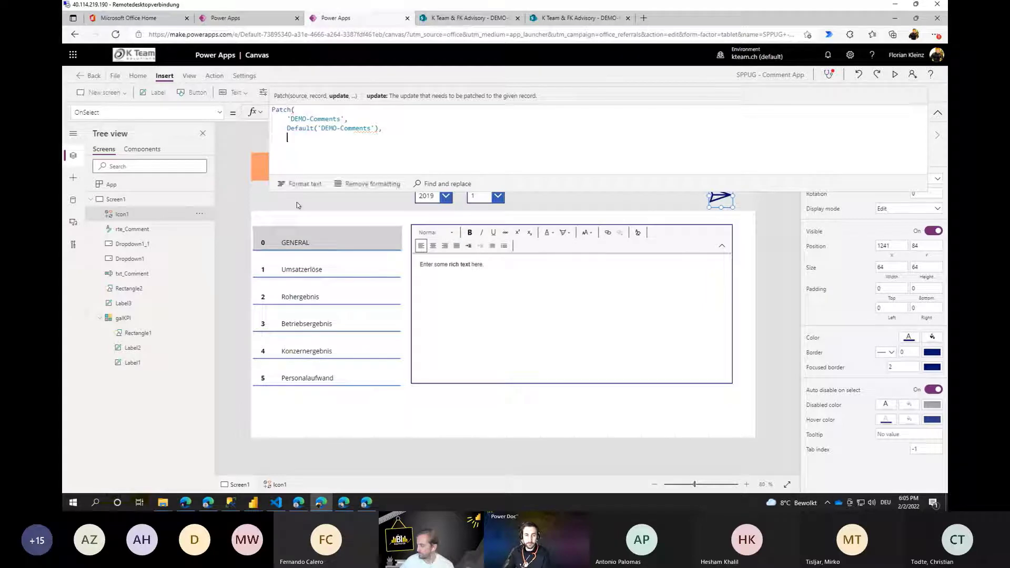
# Open the Patch call's update record with a brace and start it with the Title: field.
pyautogui.write('{')
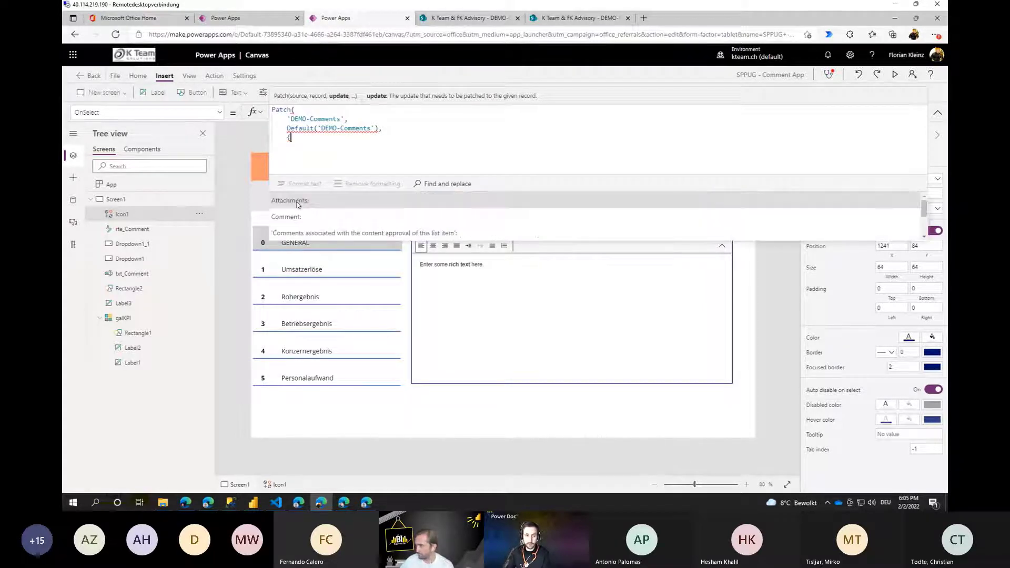
pyautogui.hotkey('shift', 'Return')
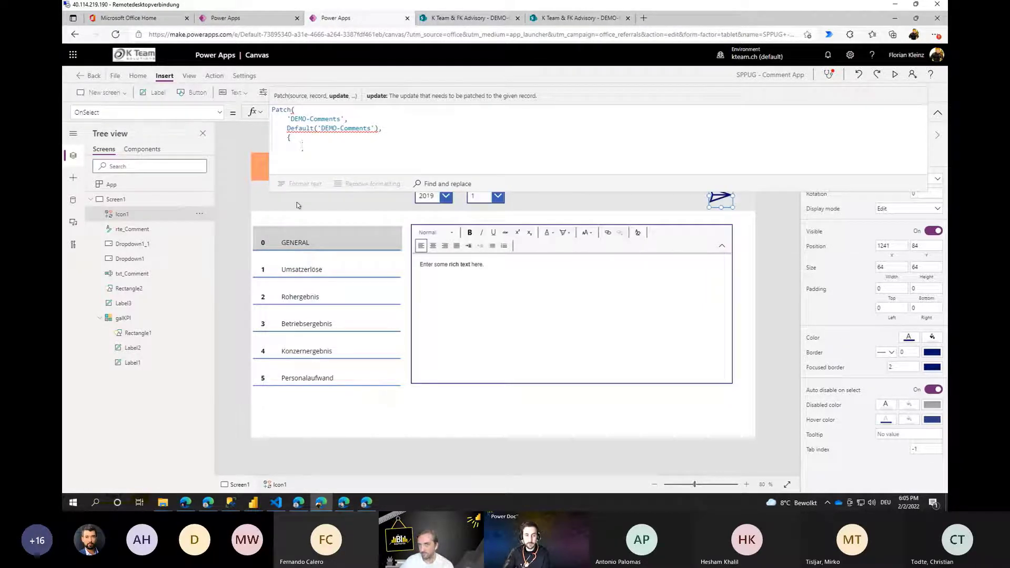
pyautogui.write('Title:')
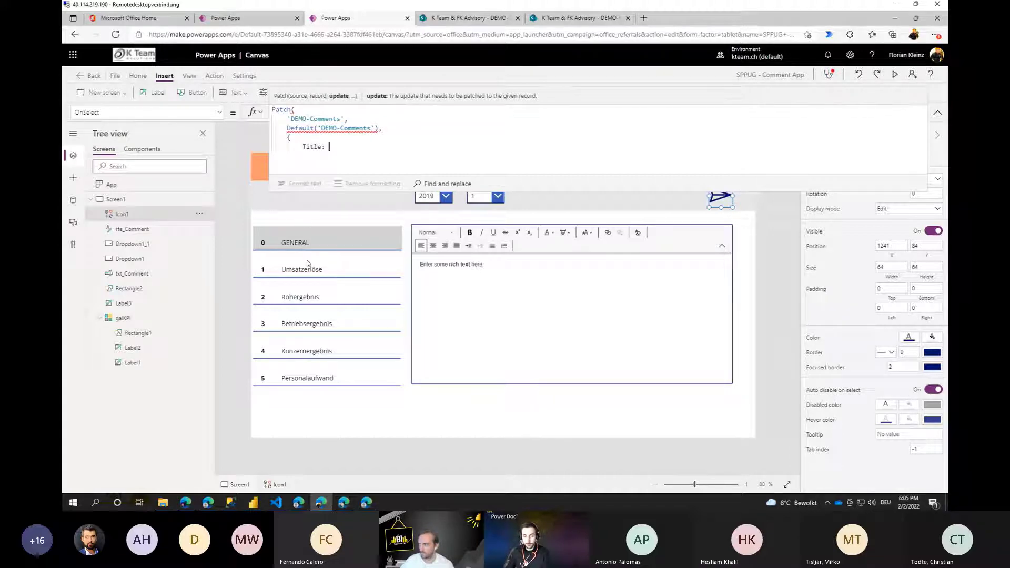
# Insert a new line above the Patch call and start a With({ function there.
pyautogui.click(272, 110)
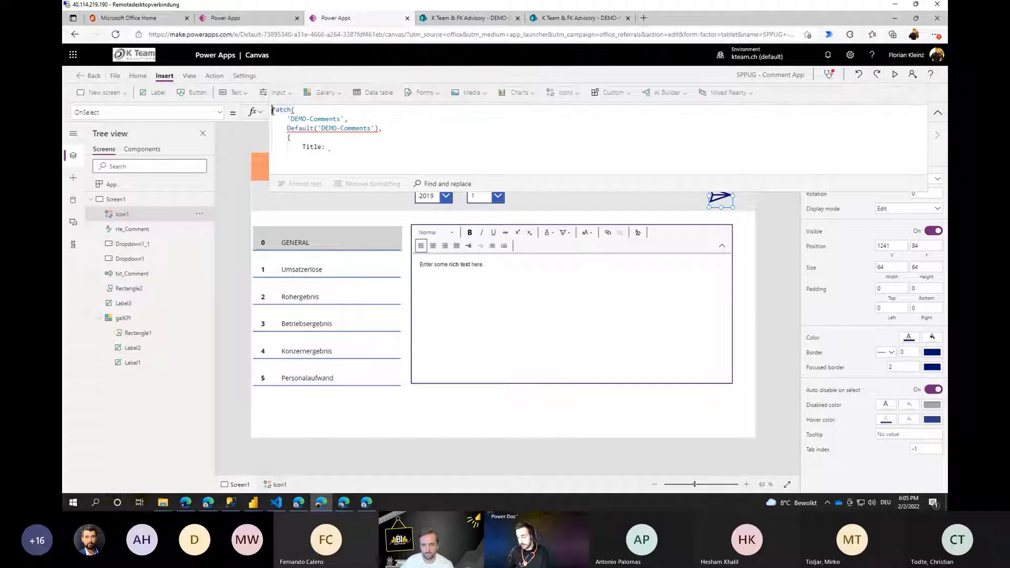
pyautogui.press('Return')
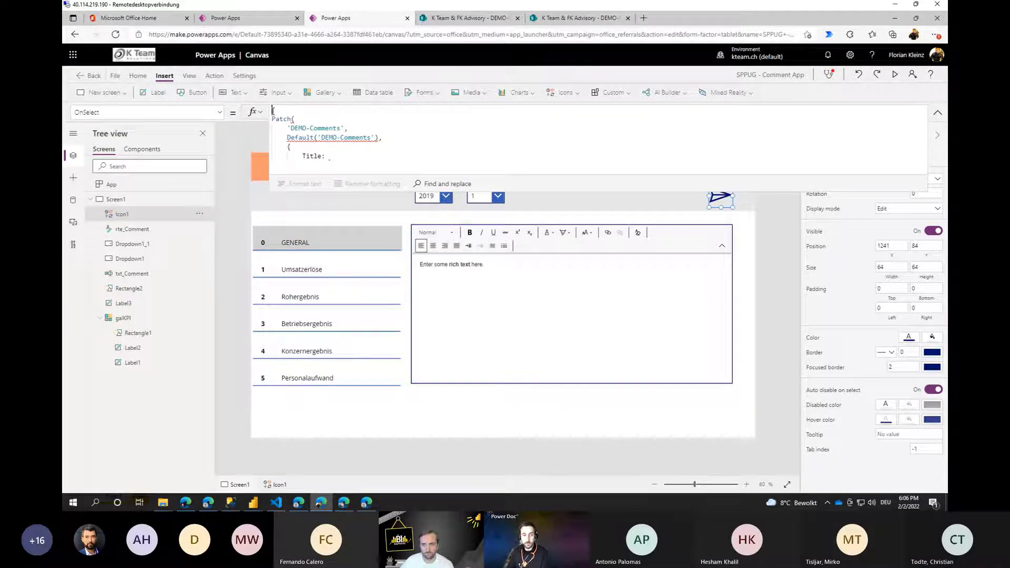
pyautogui.write('With(')
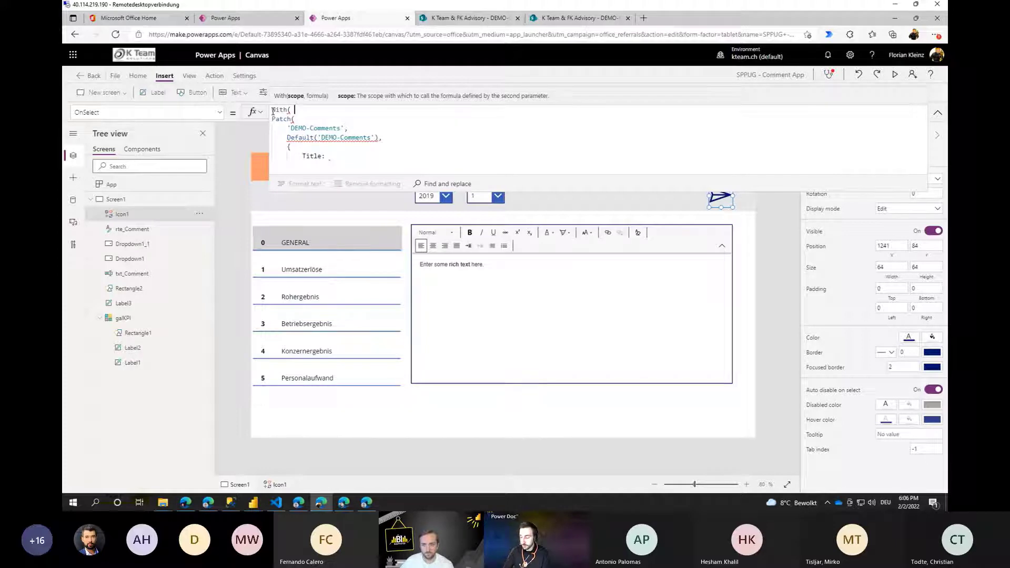
pyautogui.write(' {')
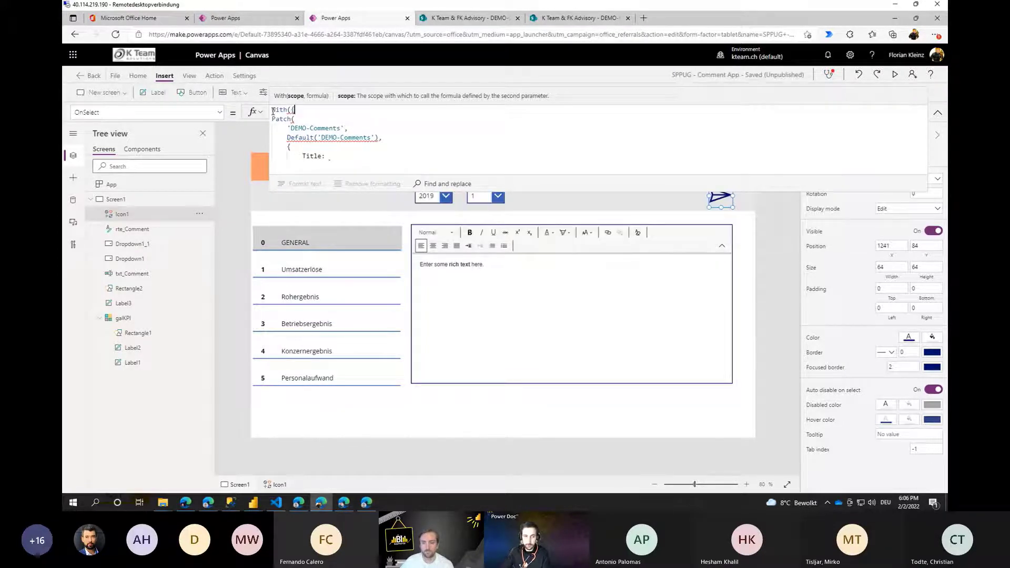
pyautogui.press('Left')
pyautogui.press('BackSpace')
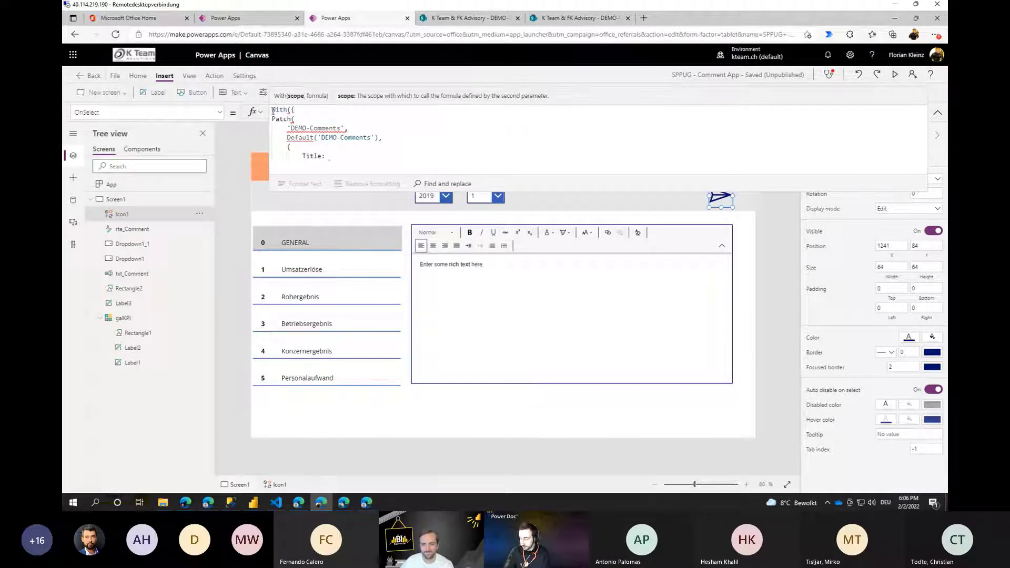
# Define _comment in the With scope as an If with the condition galKPI.Selected.KPI_ID = 0.
pyautogui.write('_comment: If')
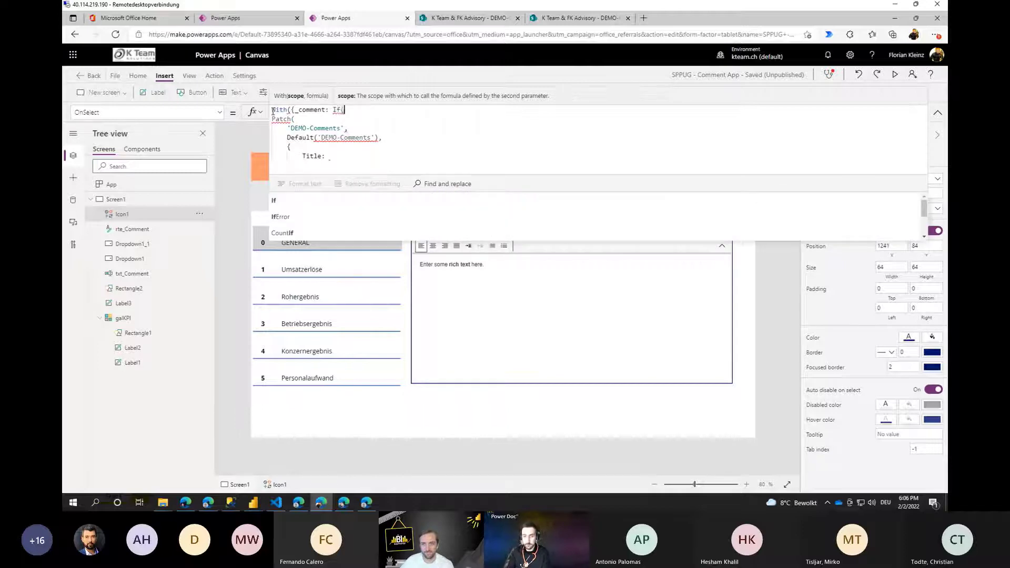
pyautogui.write('(gal')
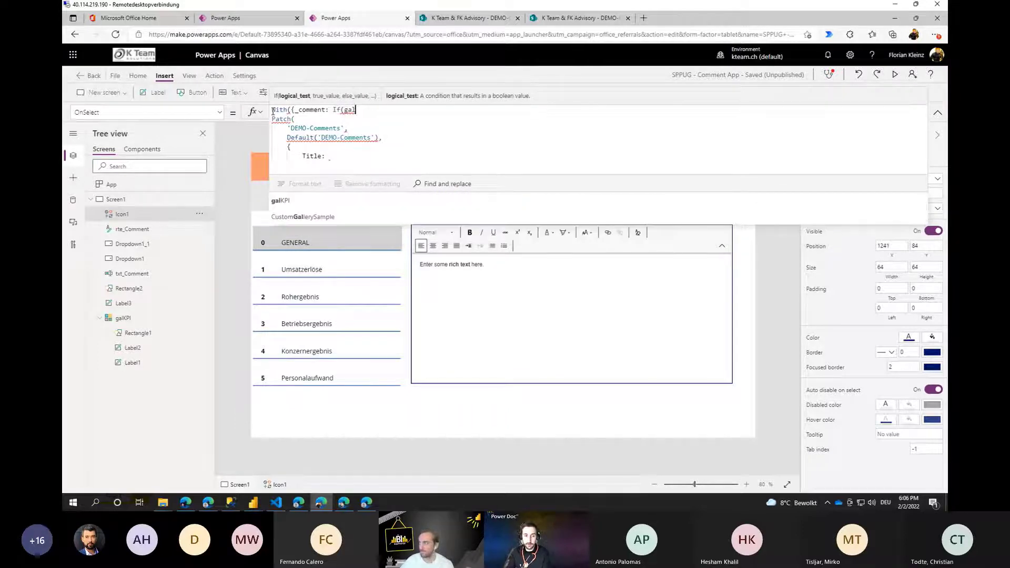
pyautogui.write('KPI.Sel')
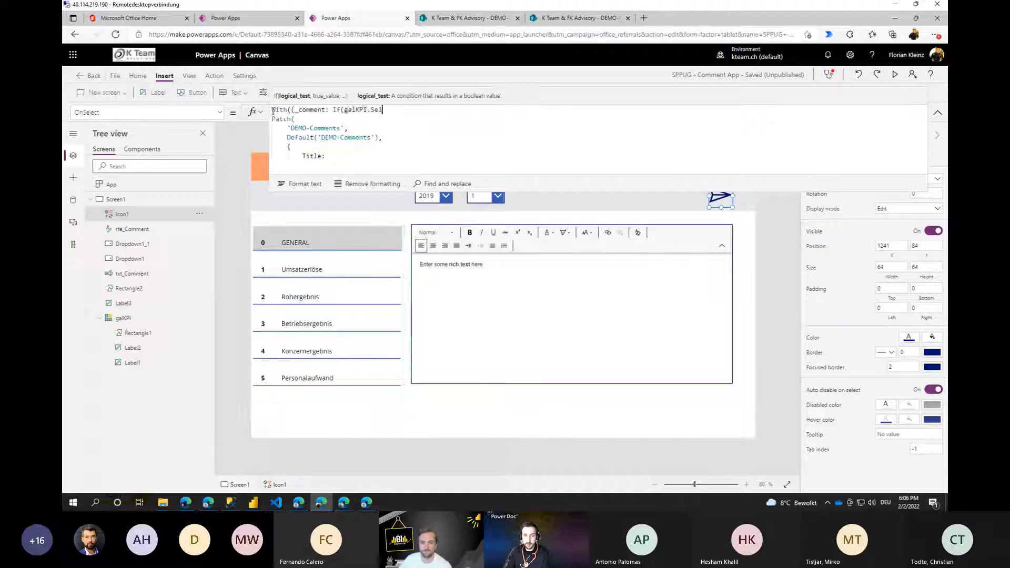
pyautogui.write('ected.')
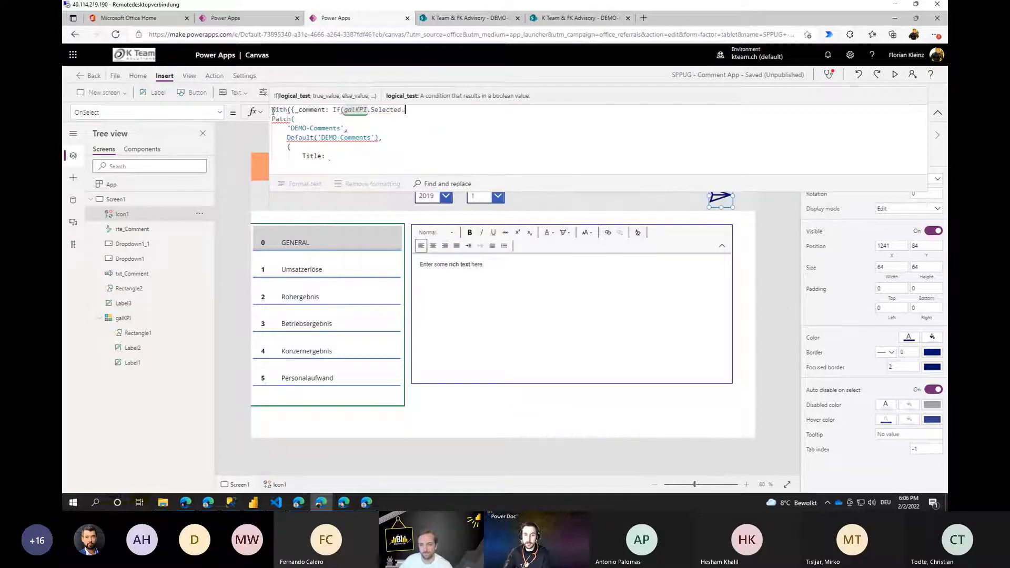
pyautogui.write('KPI')
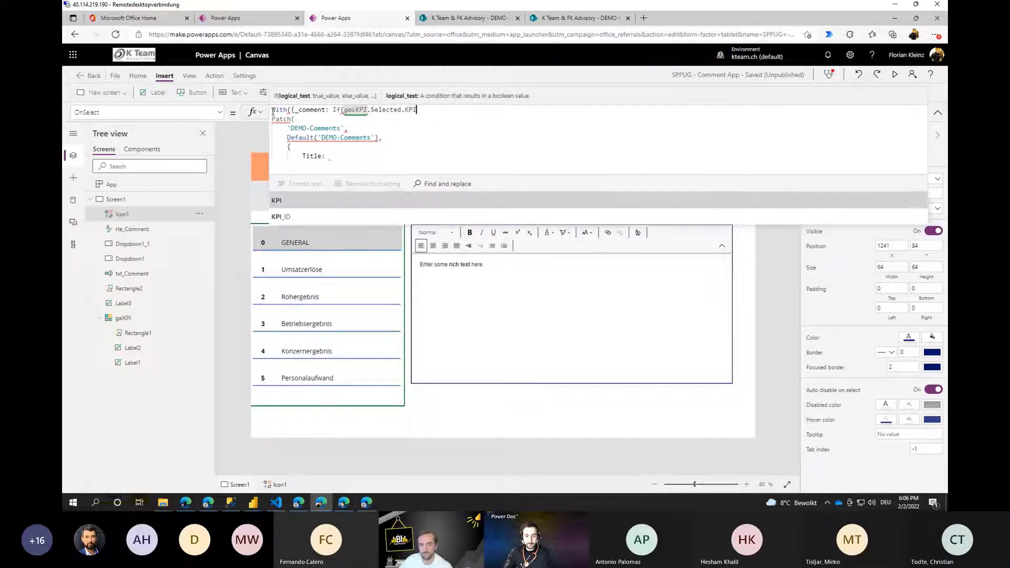
pyautogui.write('_ID ')
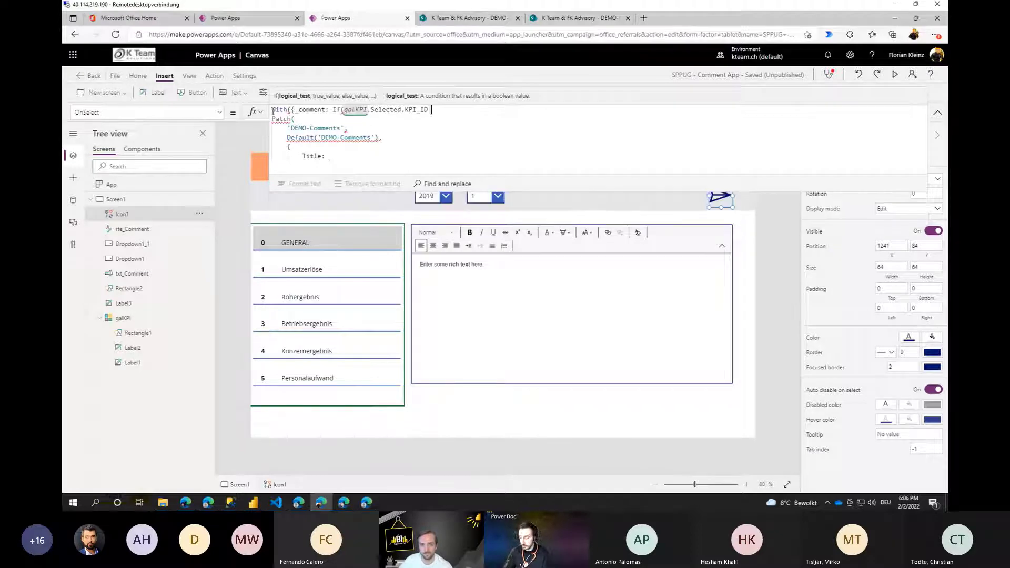
pyautogui.write('= 0, rte')
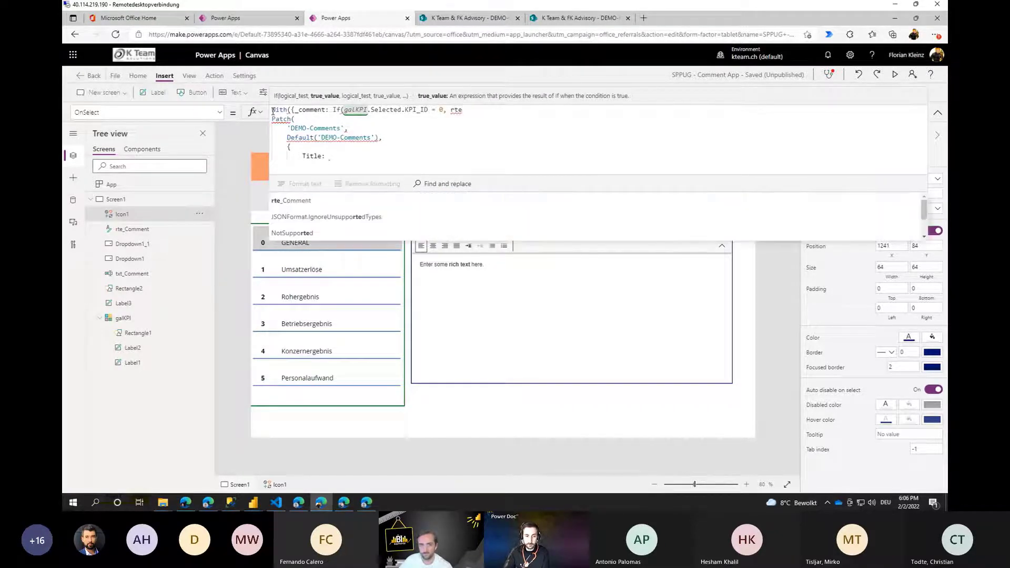
# Complete the _comment If with rte_Comment.HtmlText as the true value and txt_Comment.Text as the else value, closing the If and scope record.
pyautogui.press('Tab')
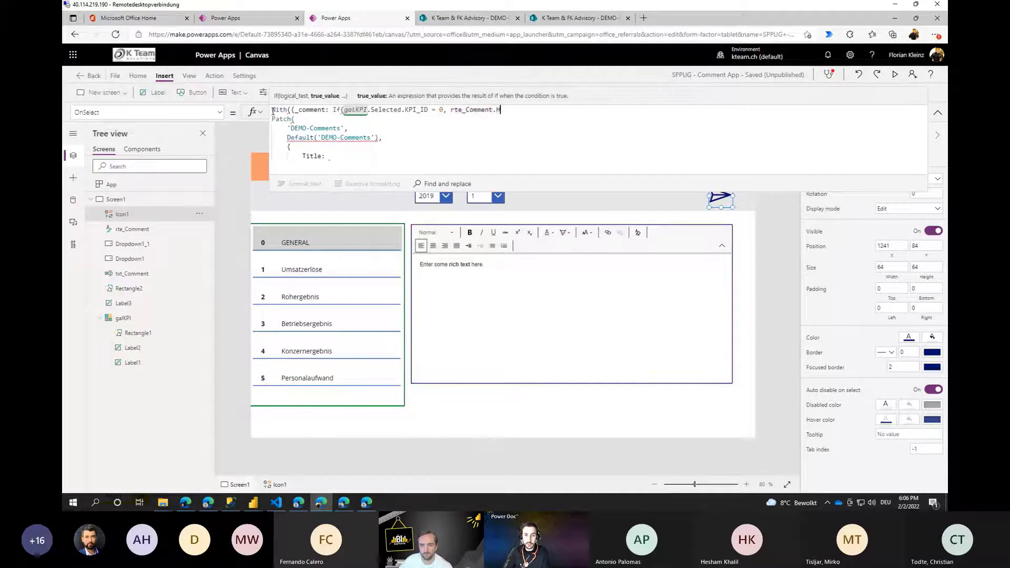
pyautogui.write('.HTML')
pyautogui.press('Tab')
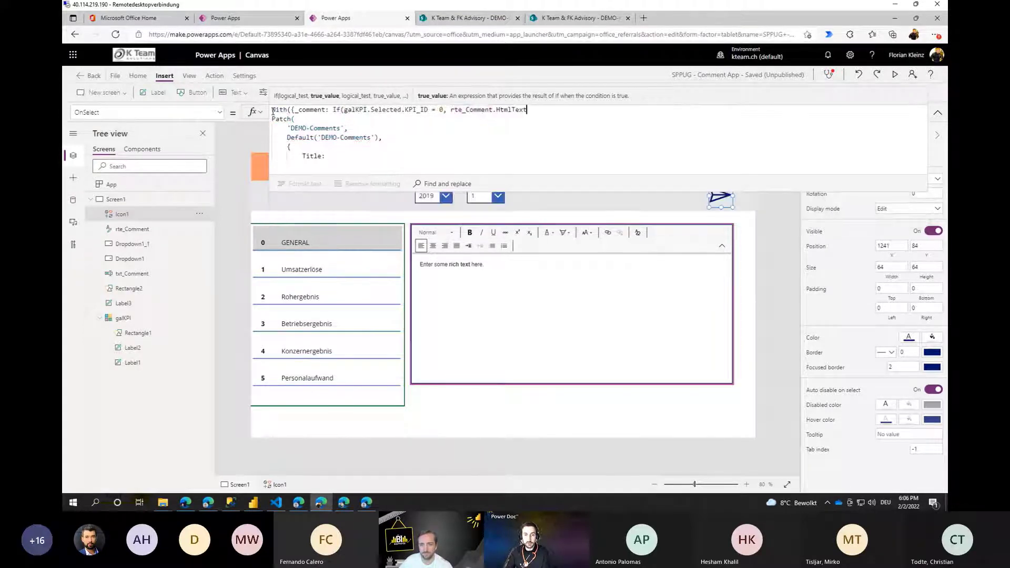
pyautogui.write(', ')
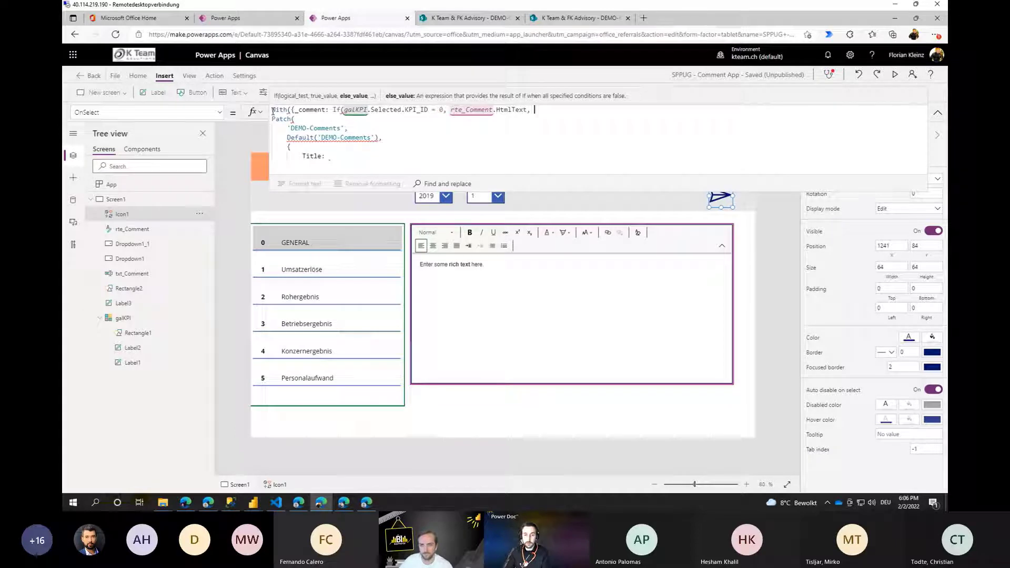
pyautogui.write('tx')
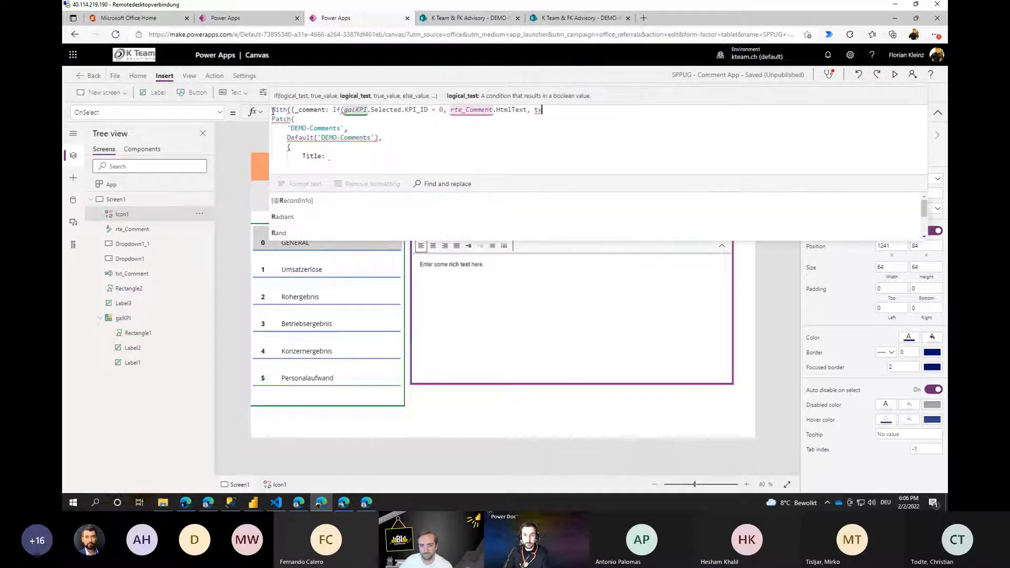
pyautogui.write('t_Comment.')
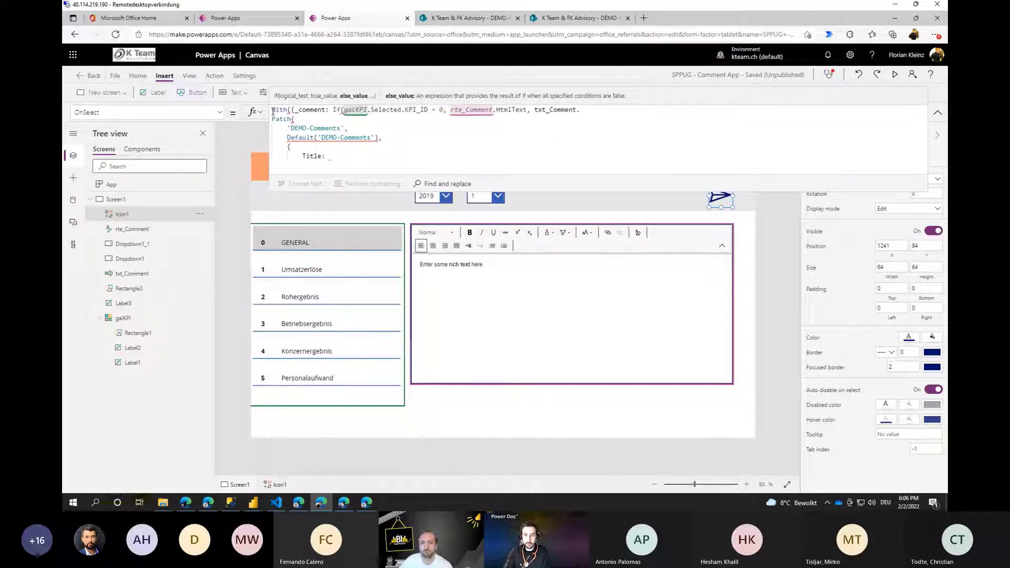
pyautogui.write('Te')
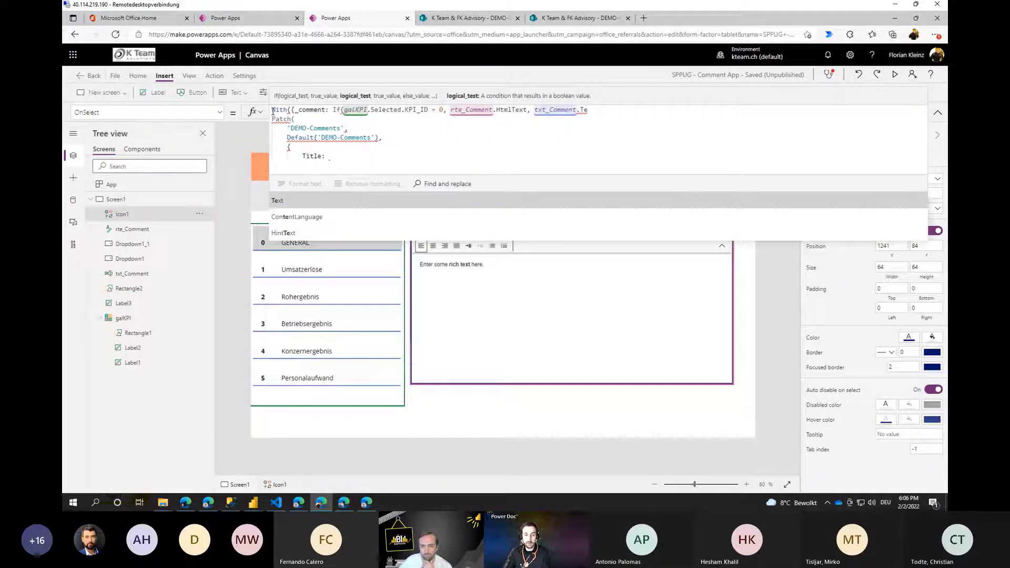
pyautogui.press('Tab')
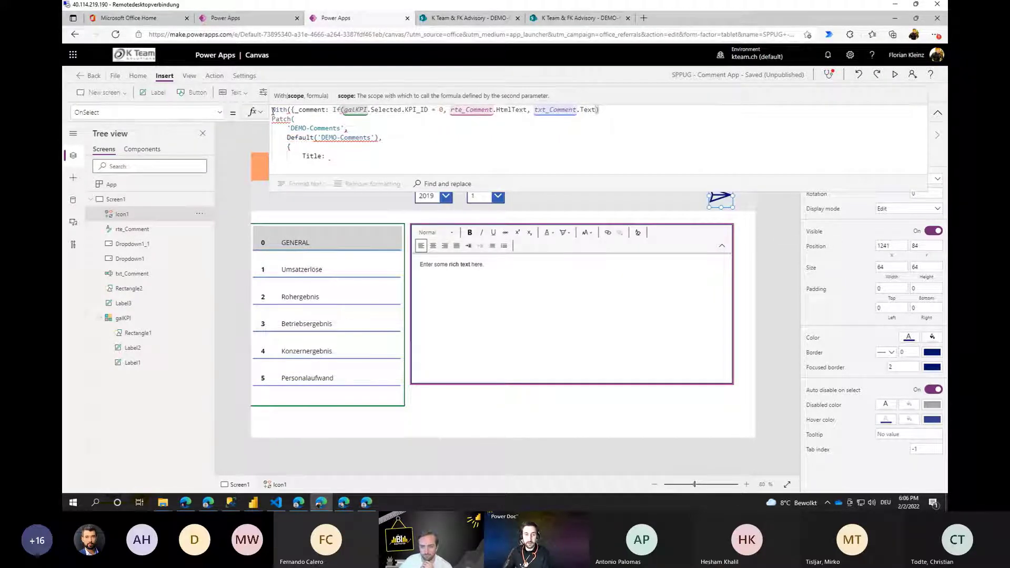
pyautogui.write(')}')
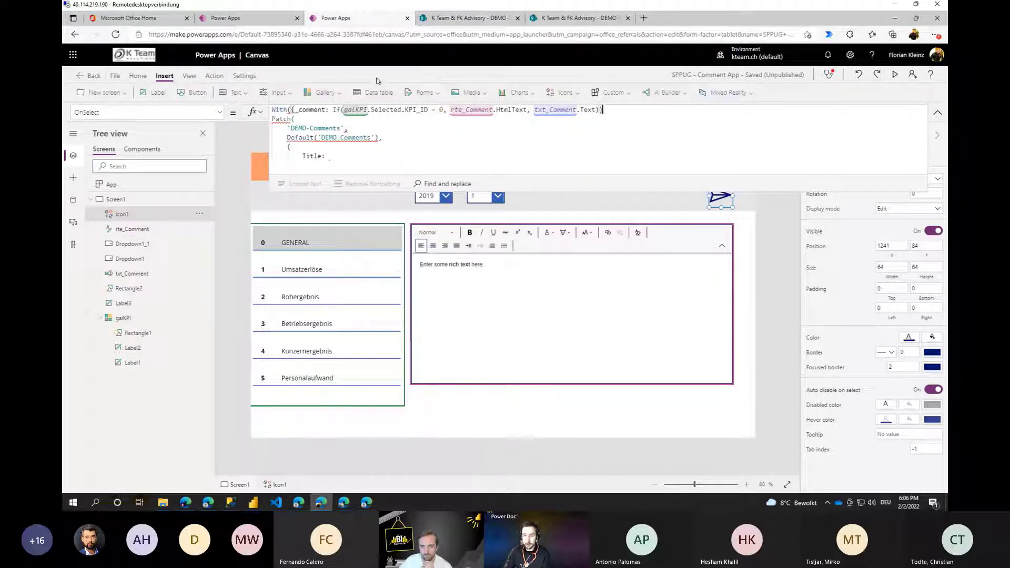
# Add a comma after the With scope record and indent the whole Patch block beneath it by one level.
pyautogui.write(',')
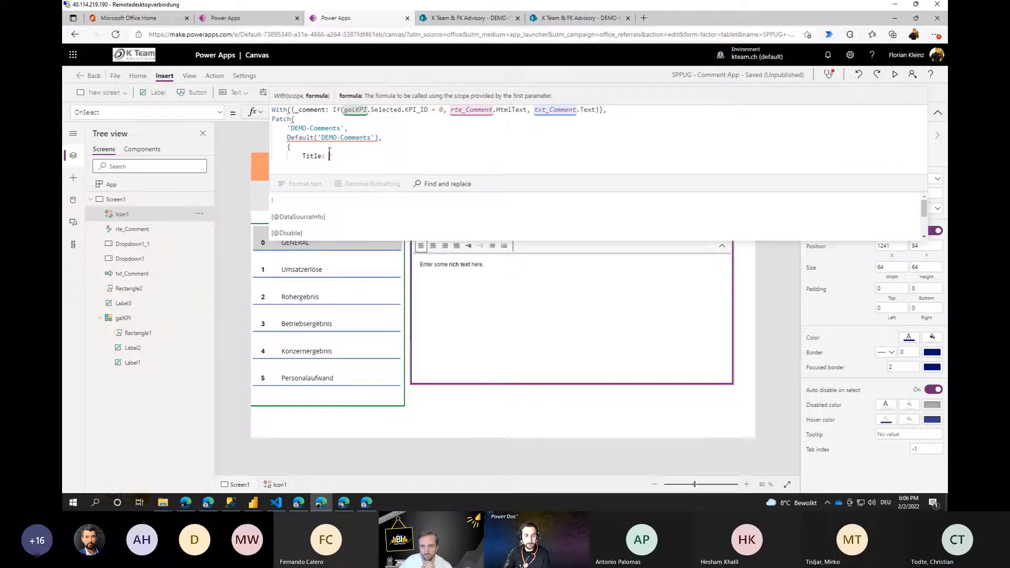
pyautogui.moveTo(330, 154); pyautogui.dragTo(263, 125)
pyautogui.press('Tab')
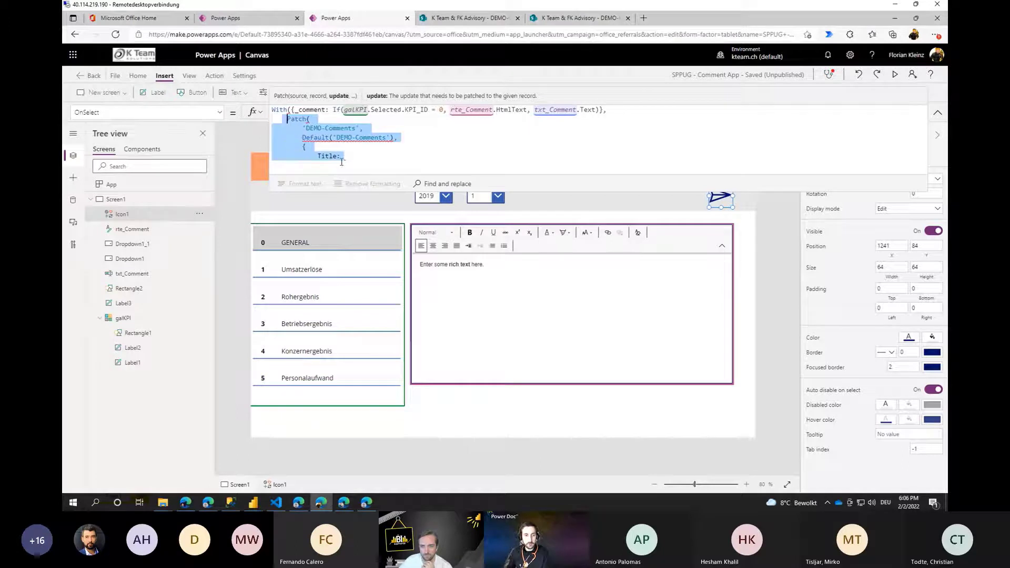
# Set the Title field in the Patch record to _comment.
pyautogui.click(350, 158)
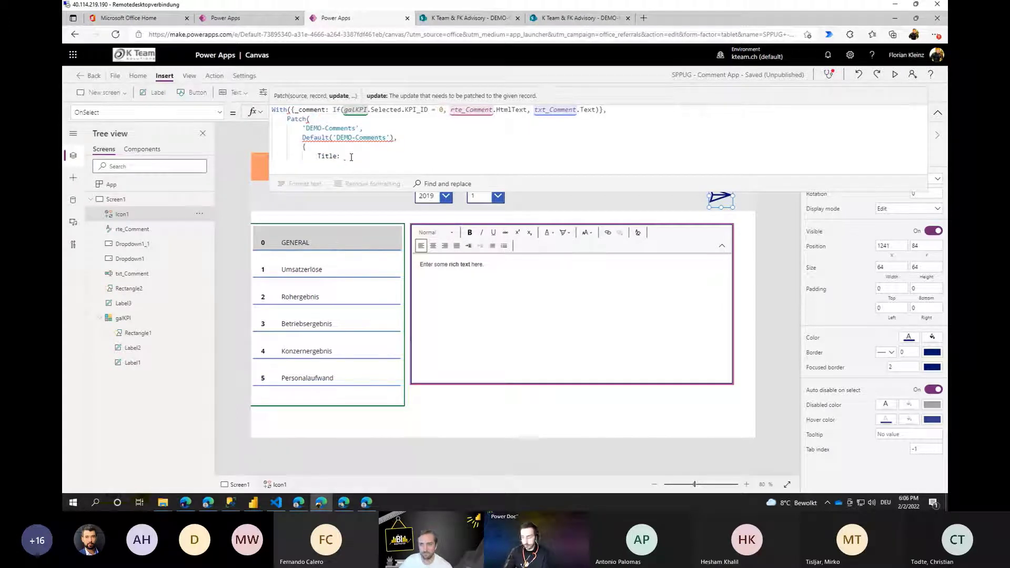
pyautogui.write('_comm')
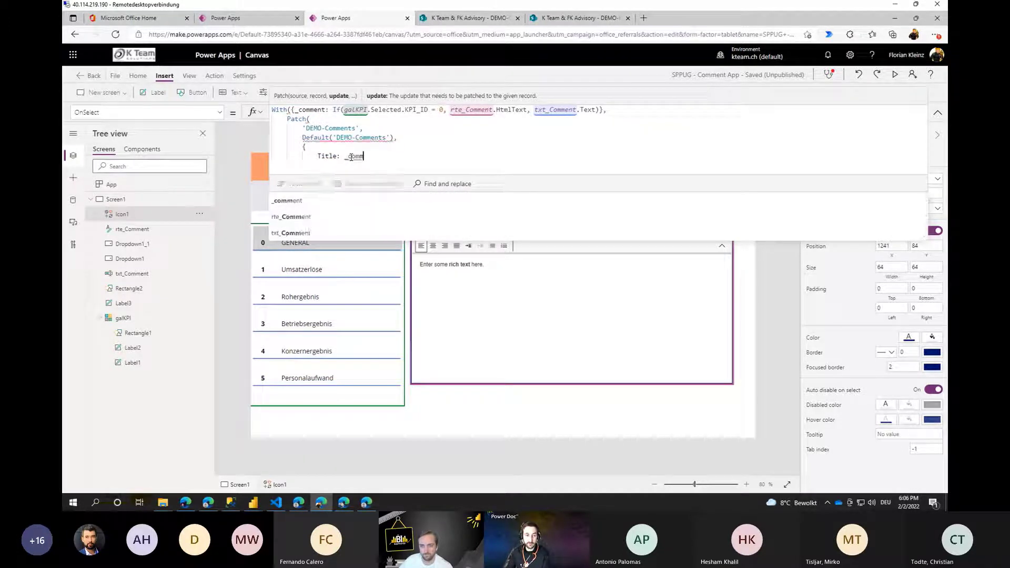
pyautogui.press('Tab')
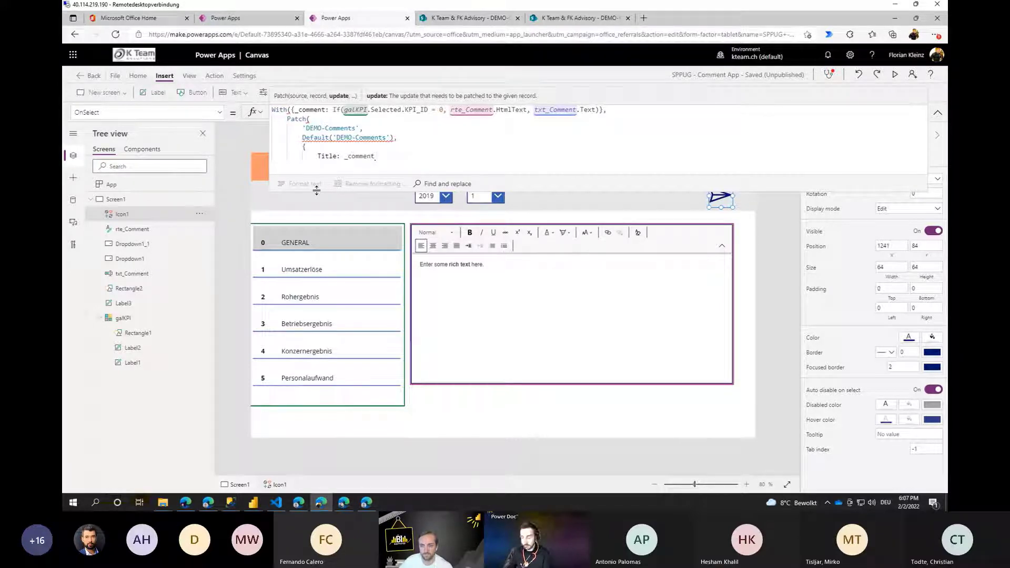
# Add a KPI field set to galKPI.Selected.KPI on a new line, separating it from the Title entry with a comma.
pyautogui.press('Return')
pyautogui.write('KPI:')
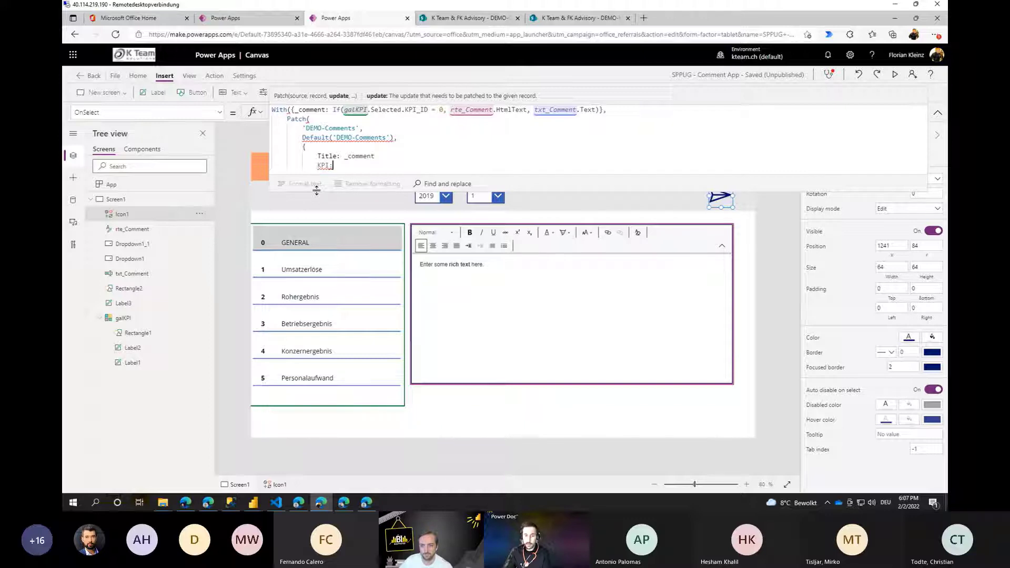
pyautogui.write(' g')
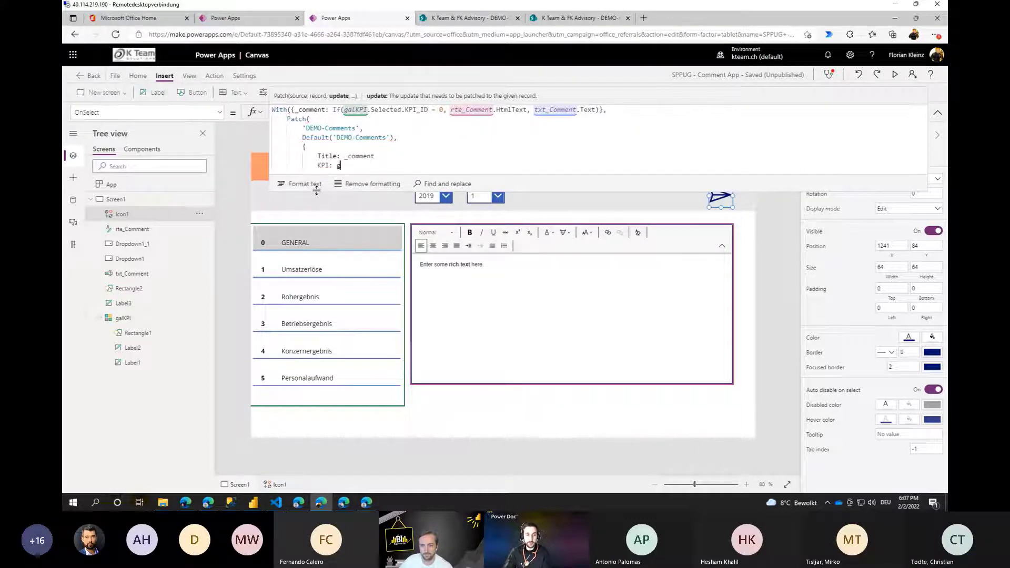
pyautogui.write('alKPI')
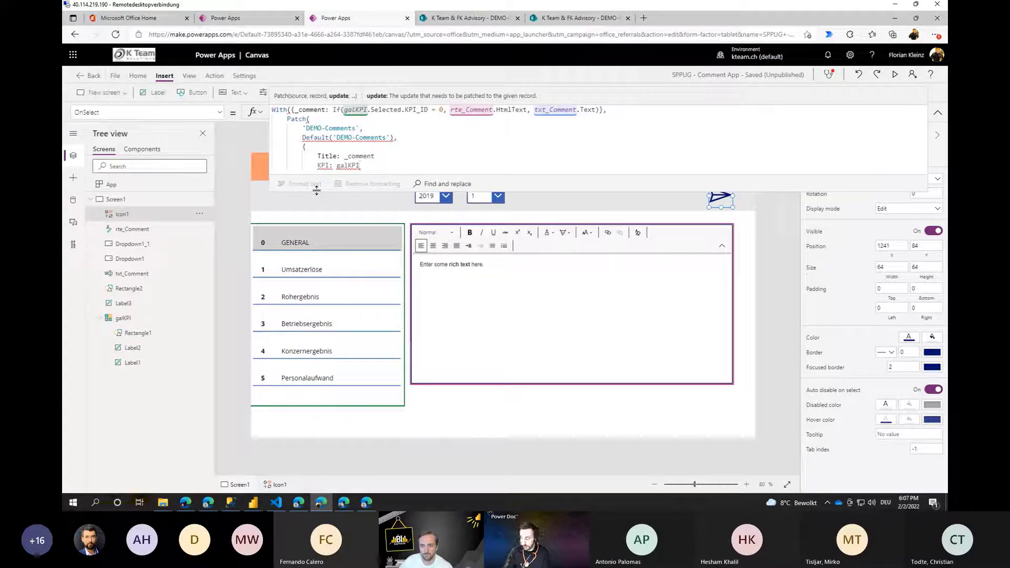
pyautogui.write('.Selec')
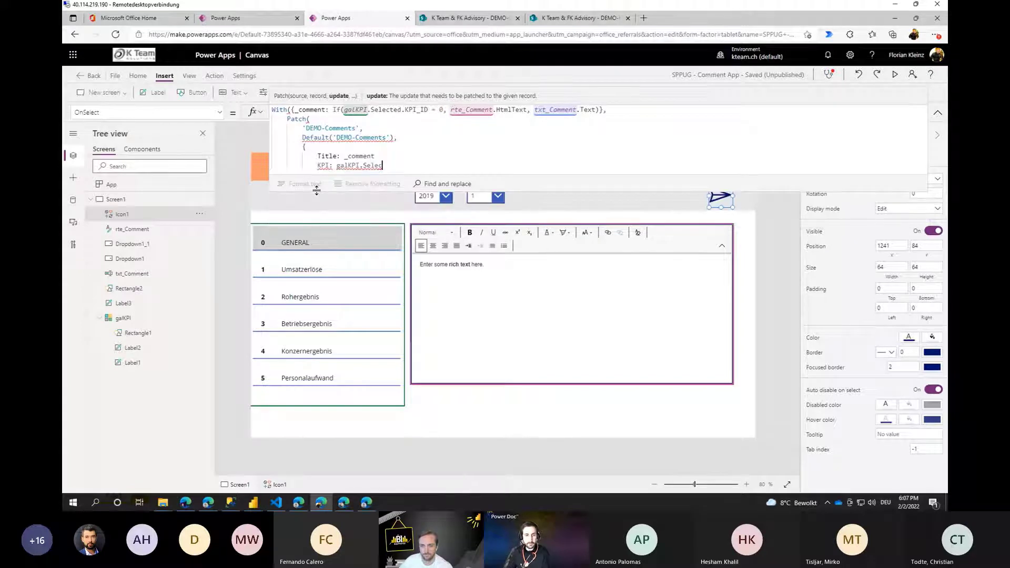
pyautogui.write('ted')
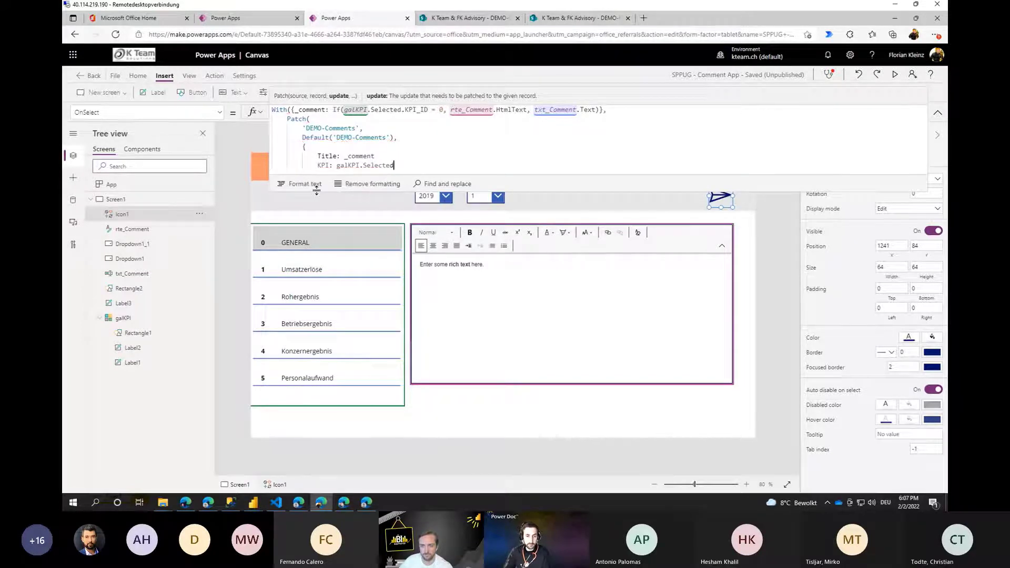
pyautogui.click(381, 157)
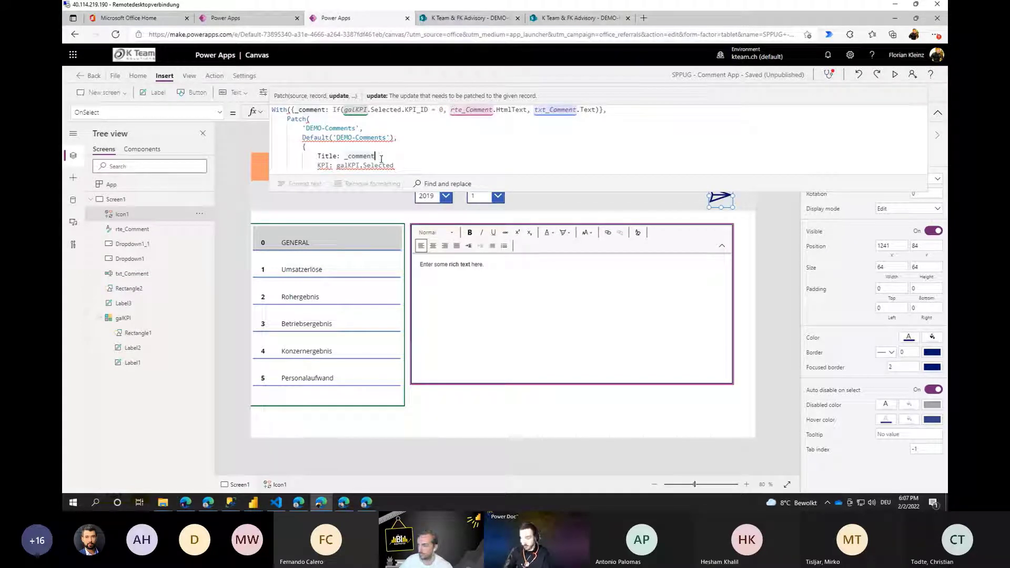
pyautogui.write(',')
pyautogui.click(422, 165)
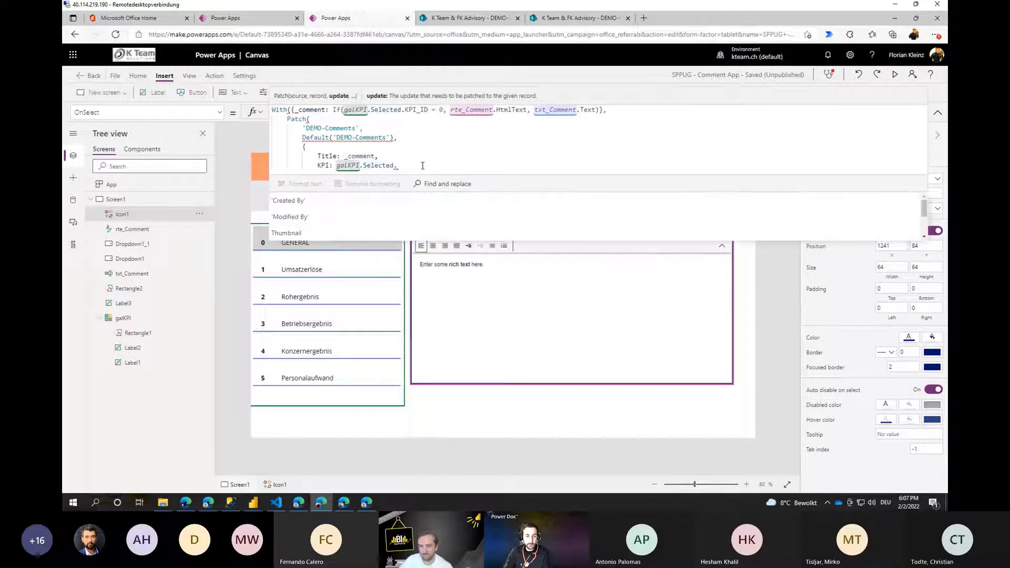
pyautogui.write('.KPI')
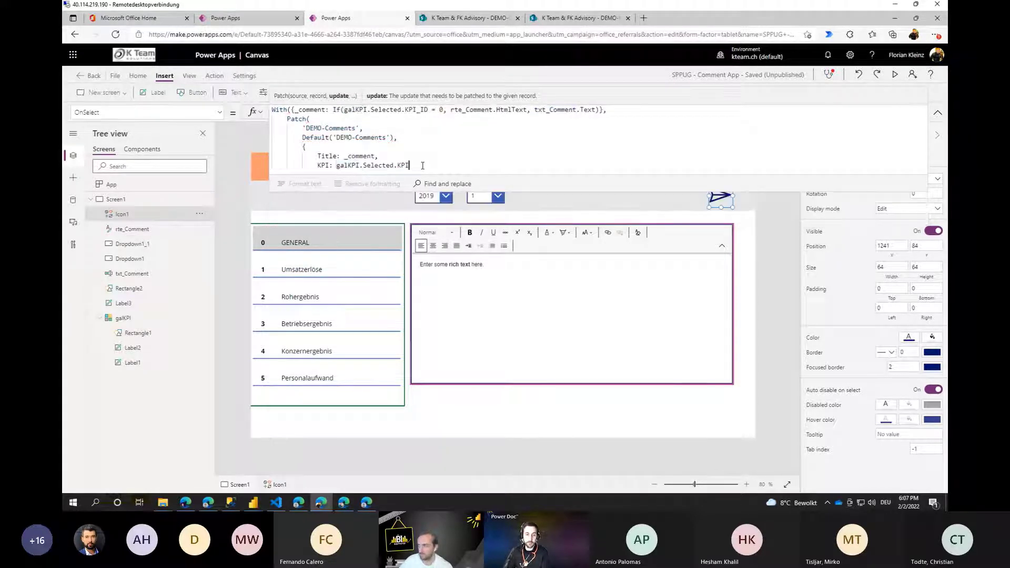
# Add a KPI_ID field set to galKPI.Selected.KPI_ID on the next line of the Patch record.
pyautogui.write(',')
pyautogui.press('Return')
pyautogui.write('K')
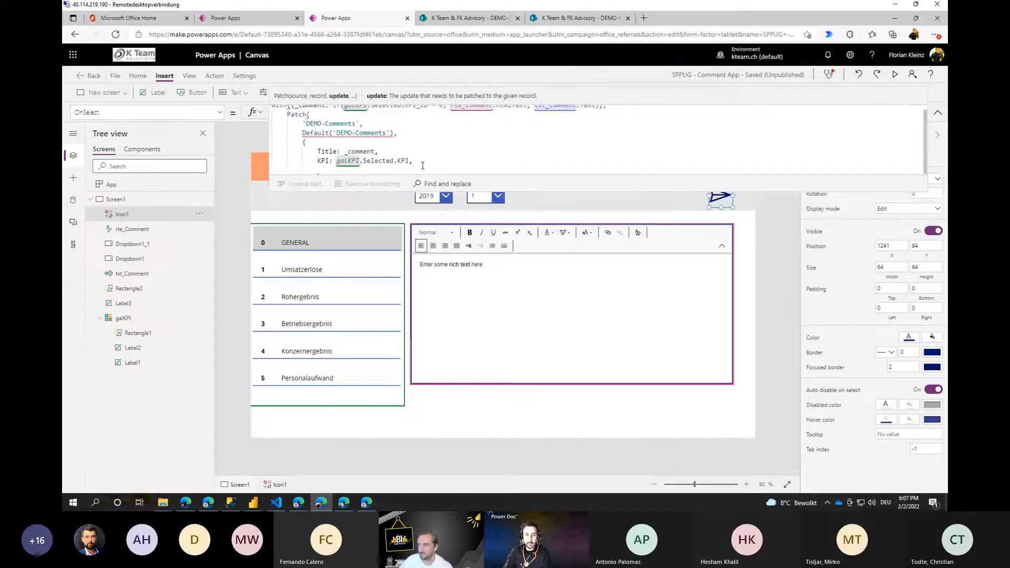
pyautogui.write('PI')
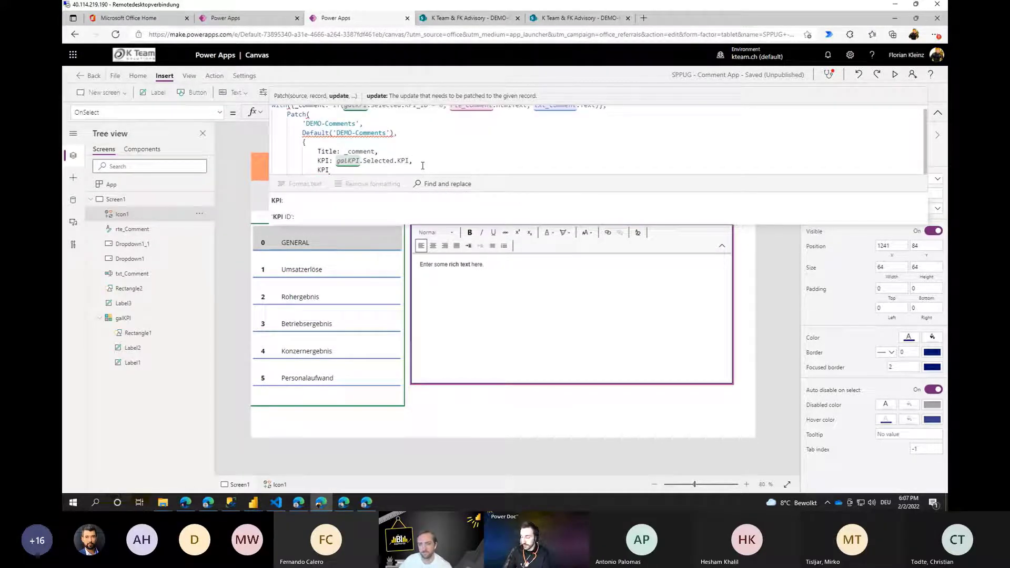
pyautogui.write('_ID')
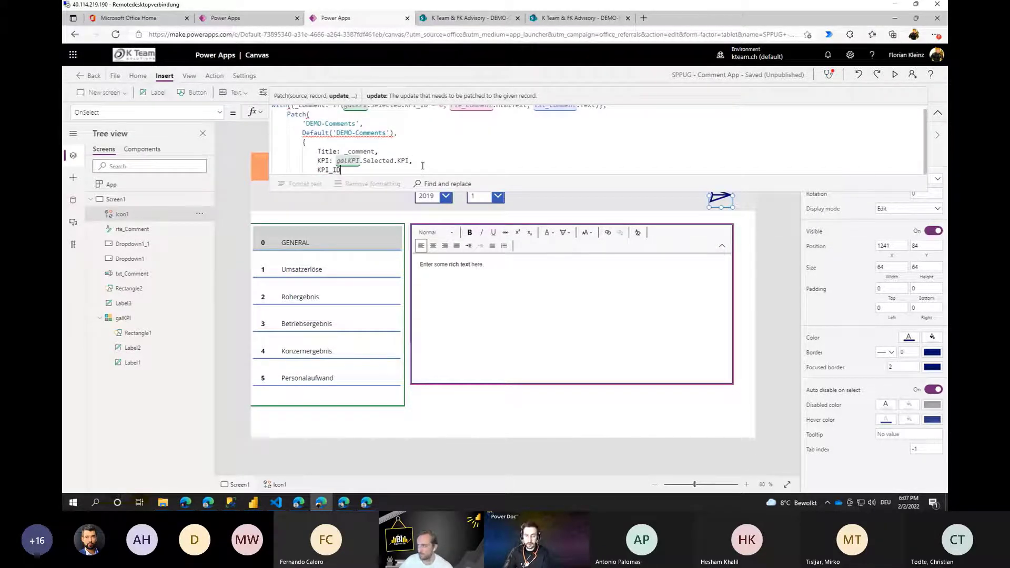
pyautogui.write(': gal')
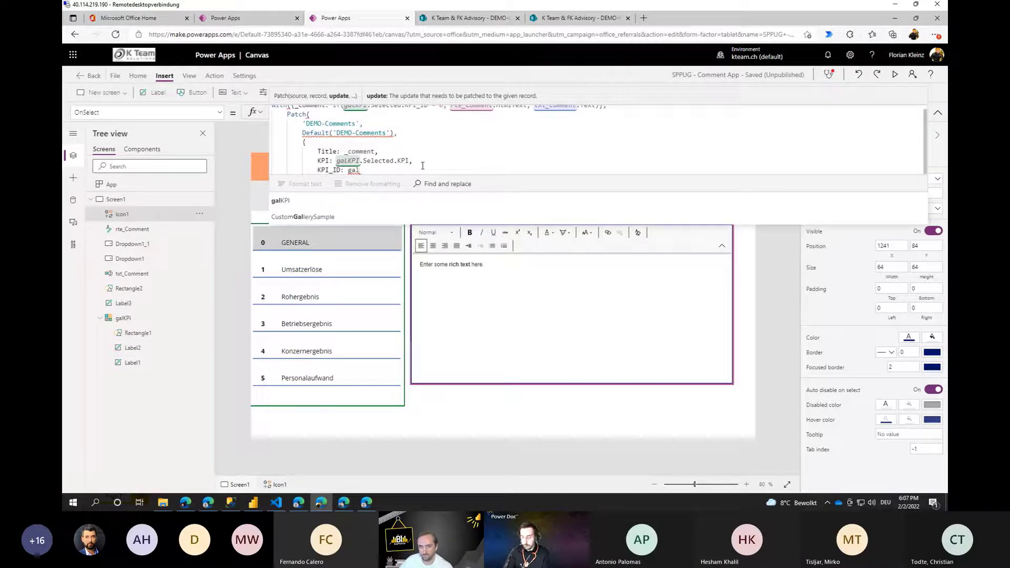
pyautogui.write('KPI.S')
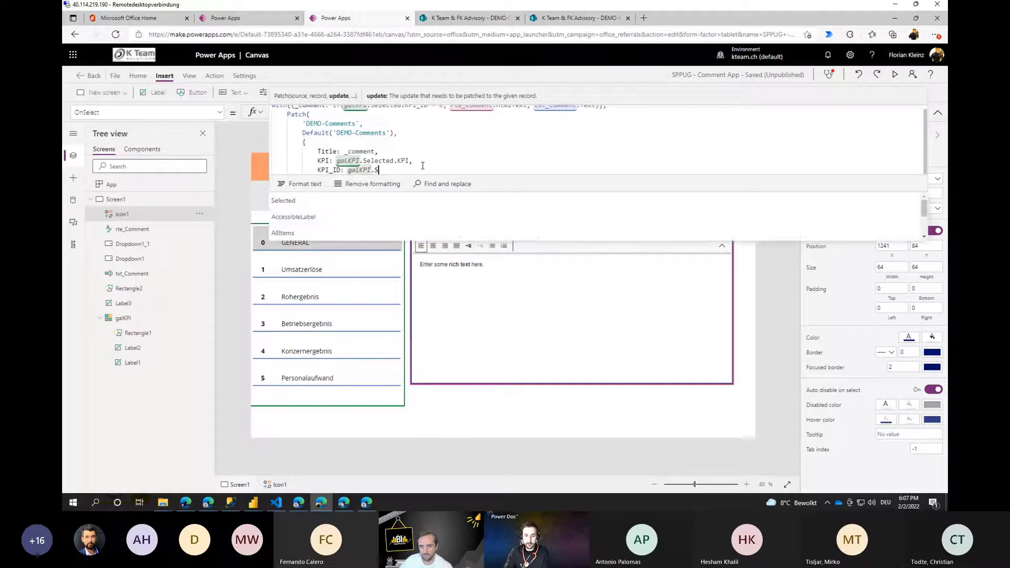
pyautogui.write('elected.')
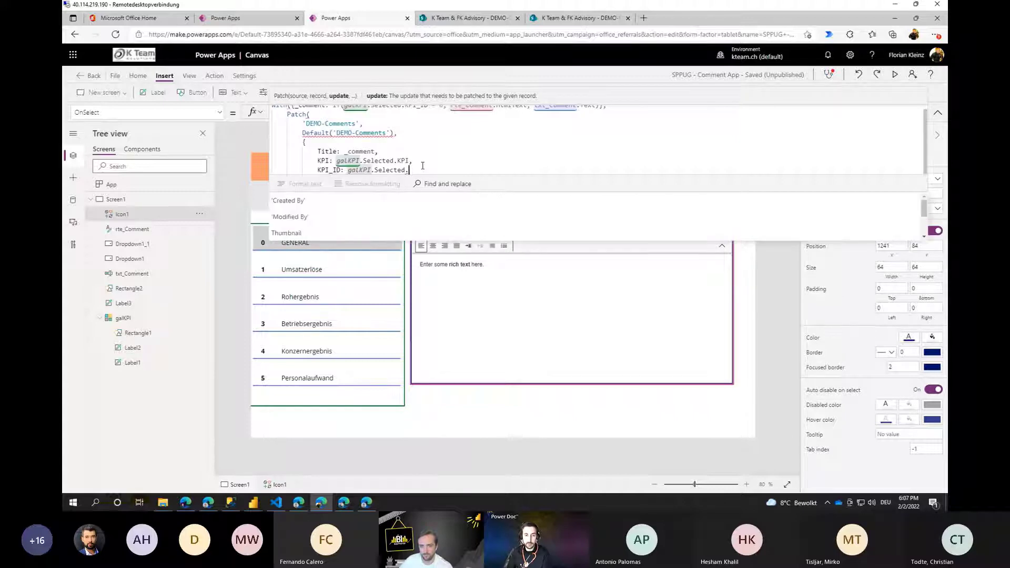
pyautogui.write('KPI')
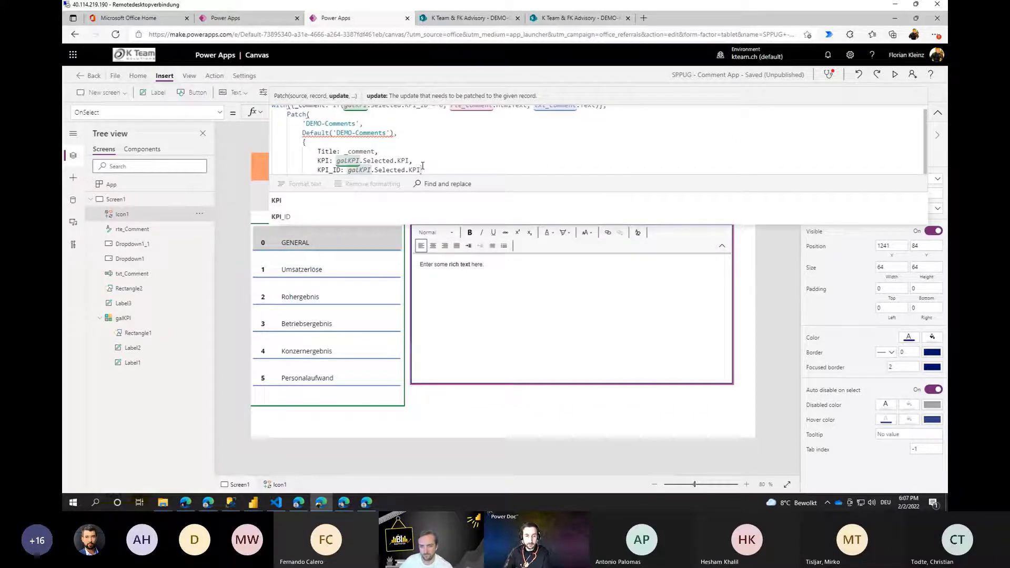
pyautogui.write('_ID')
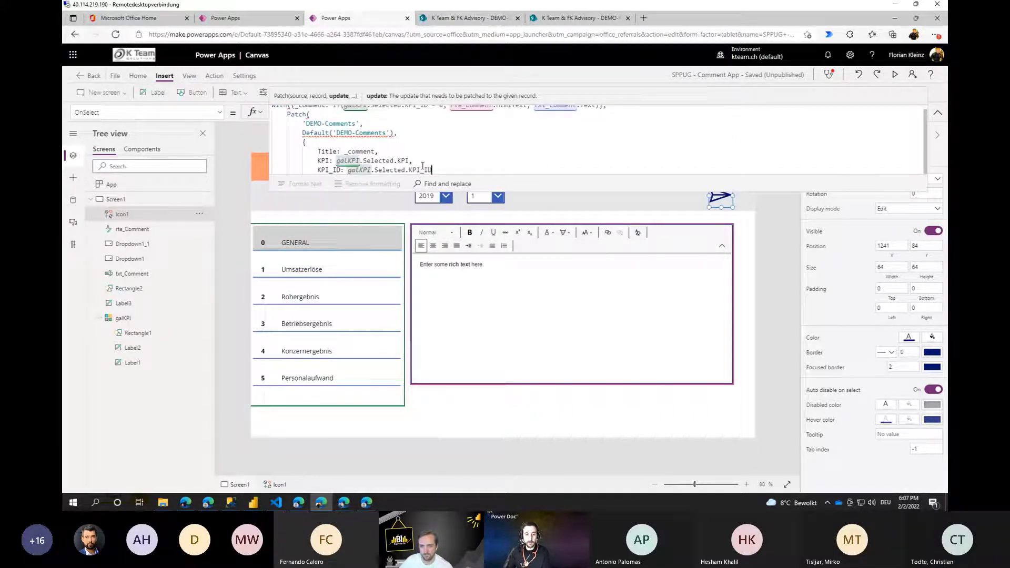
# Start a Year field on a new line after KPI_ID, with dd as the beginning of its value.
pyautogui.write(',')
pyautogui.hotkey('shift', 'Return')
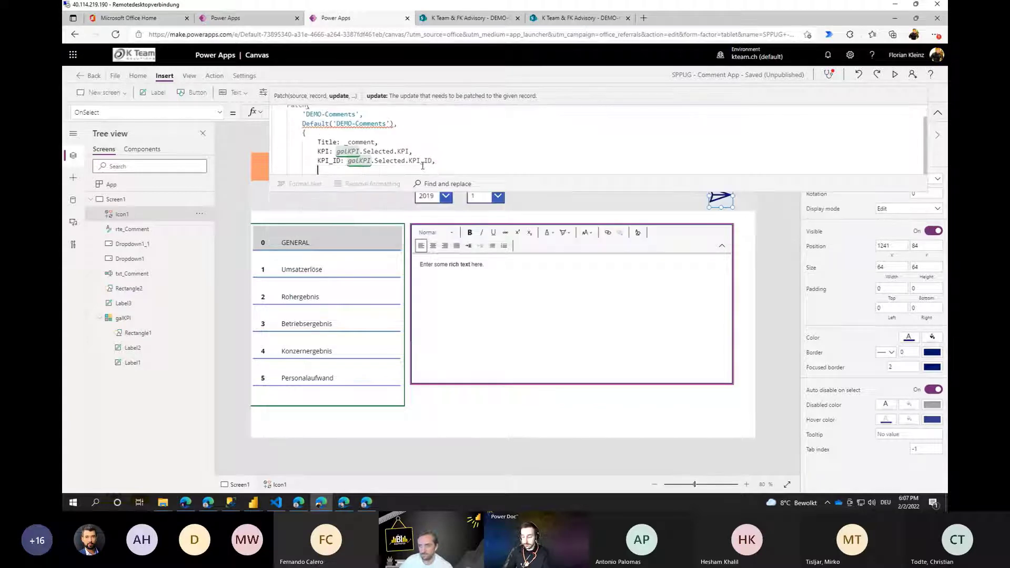
pyautogui.write('ye')
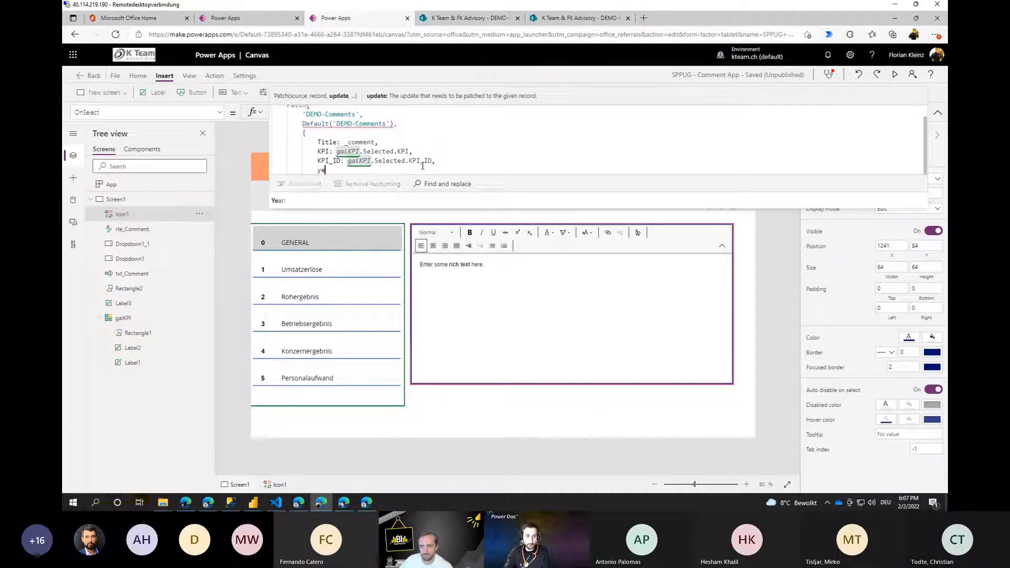
pyautogui.press('Tab')
pyautogui.write('dd')
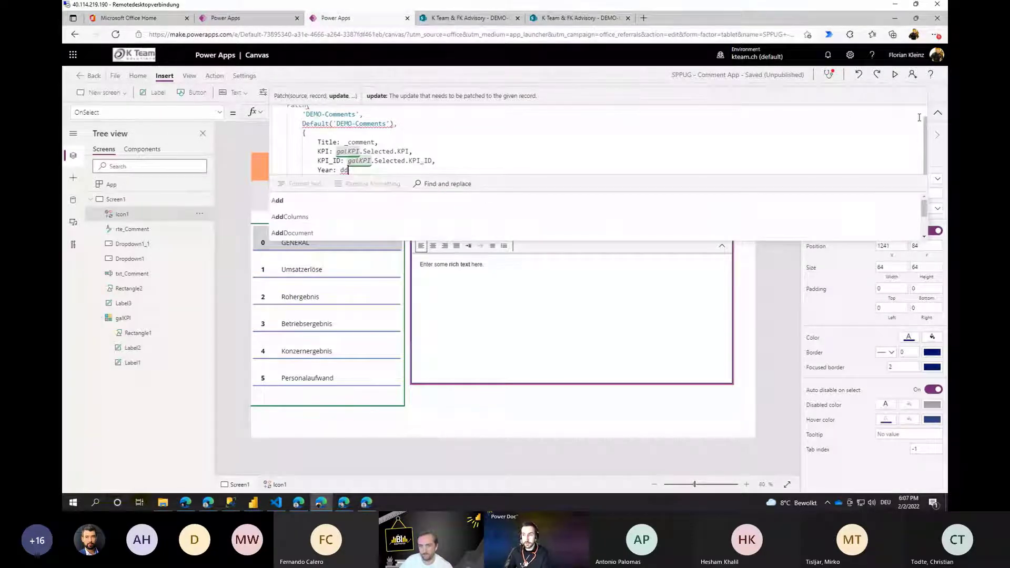
# Collapse the formula editor and rename the year drop-down to dd_Year.
pyautogui.click(937, 112)
pyautogui.click(433, 195)
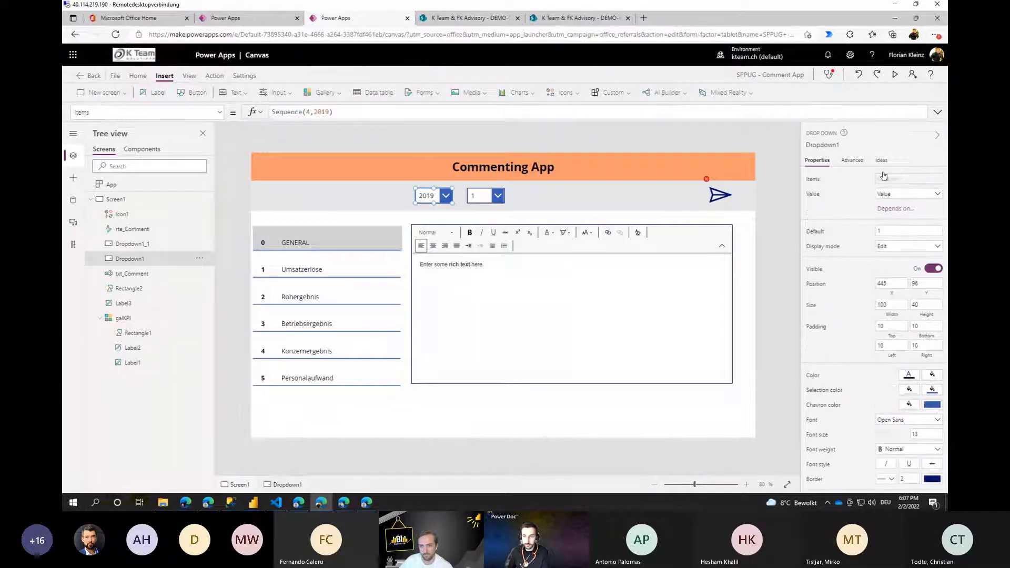
pyautogui.write('dd')
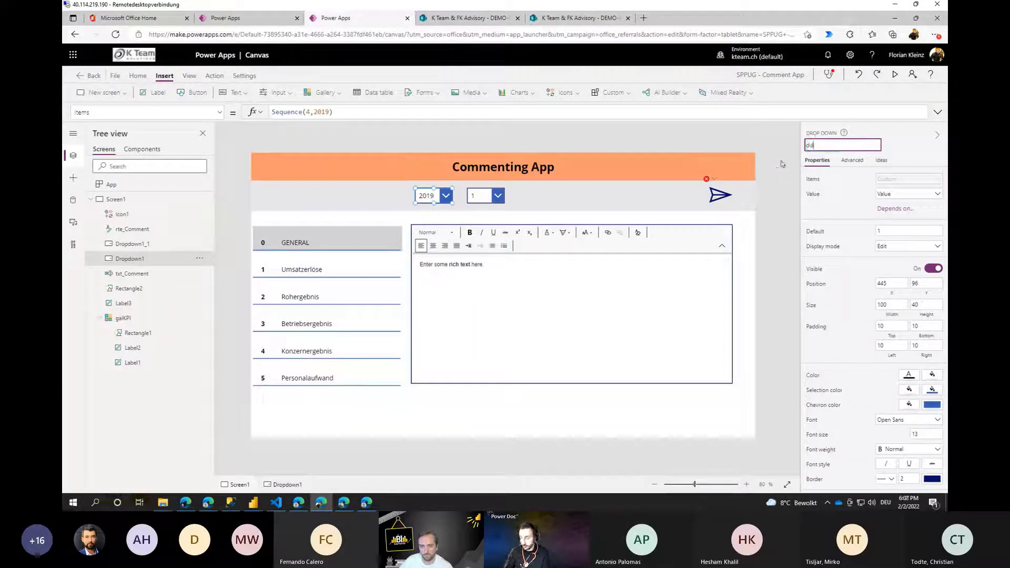
pyautogui.write('_Ye')
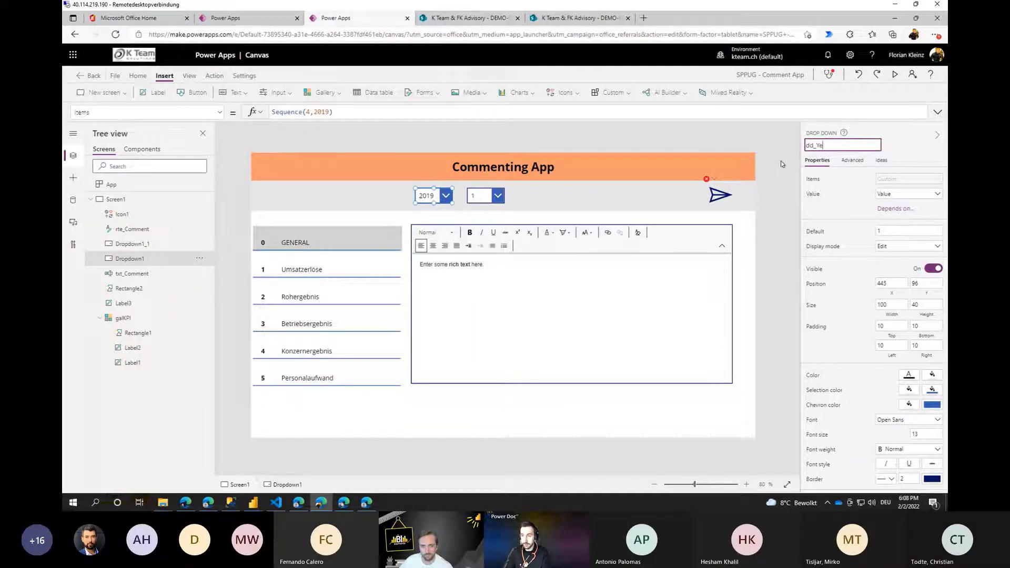
pyautogui.write('ar')
pyautogui.press('Return')
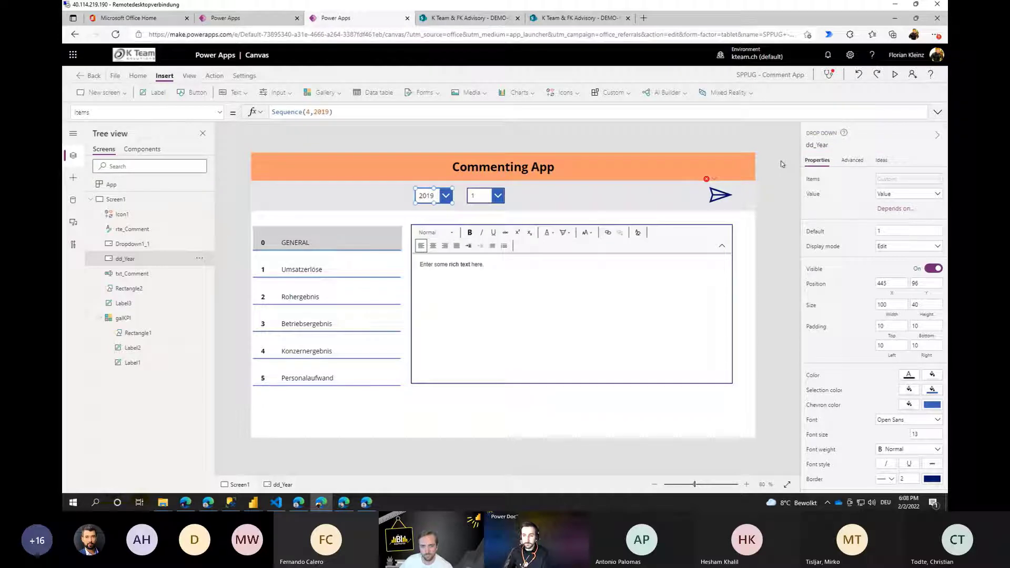
# Rename the month drop-down to dd_Month.
pyautogui.click(488, 200)
pyautogui.click(822, 145)
pyautogui.write('dd')
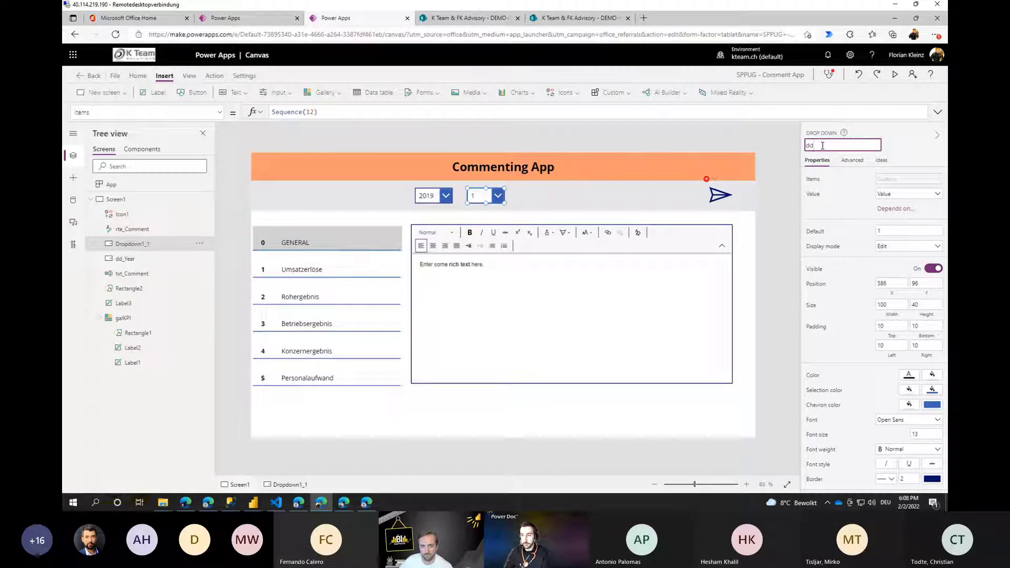
pyautogui.write('_')
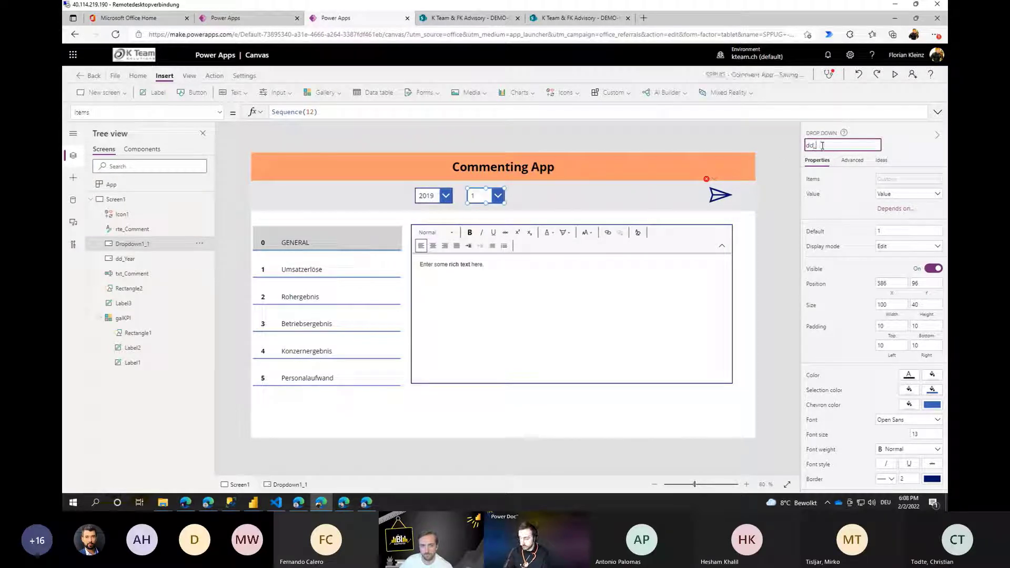
pyautogui.write('Month')
pyautogui.press('BackSpace')
pyautogui.press('BackSpace')
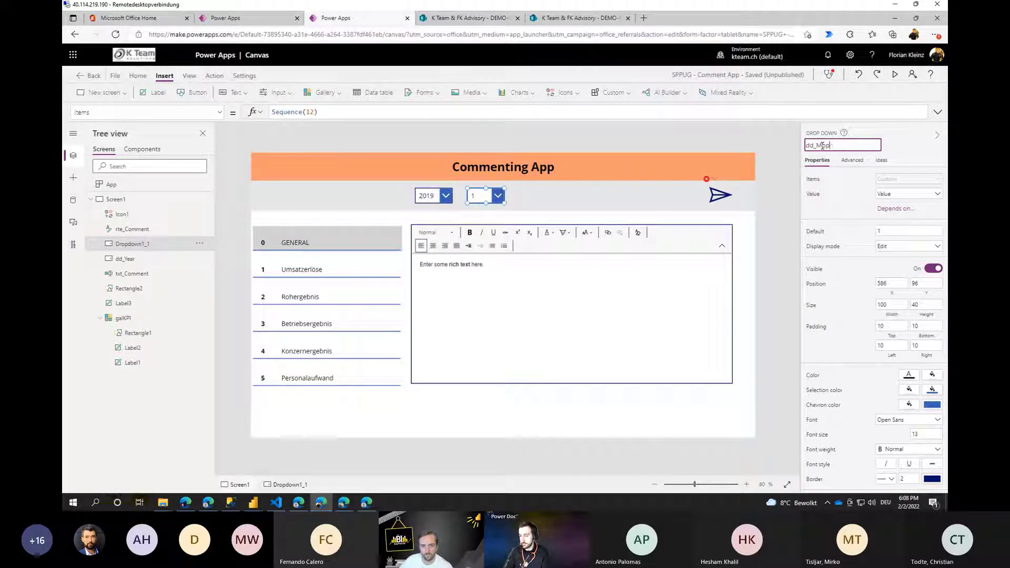
pyautogui.write('nth')
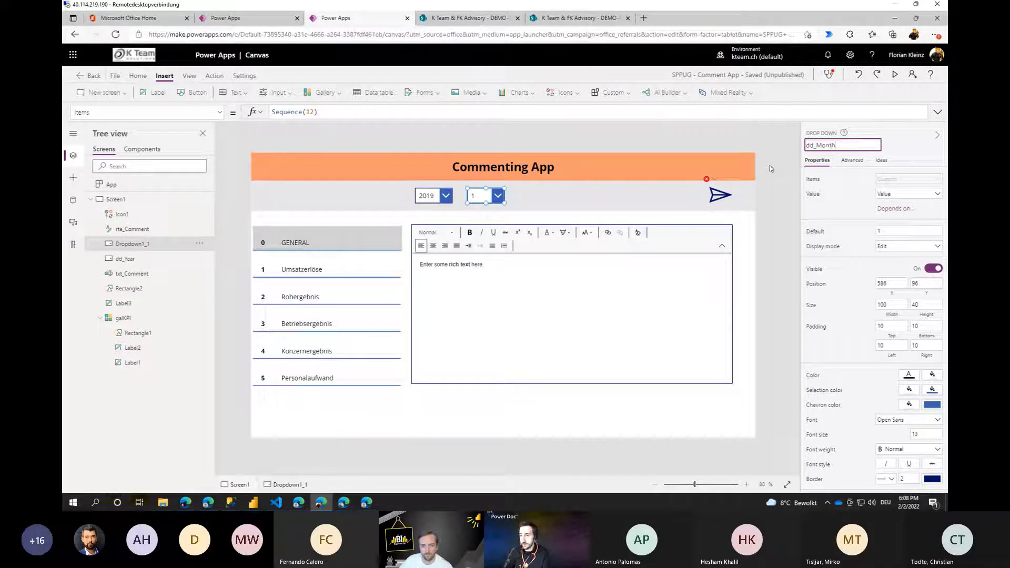
# Complete the Year field in the Send icon's Patch record as dd_Year.Selected.Value.
pyautogui.click(715, 197)
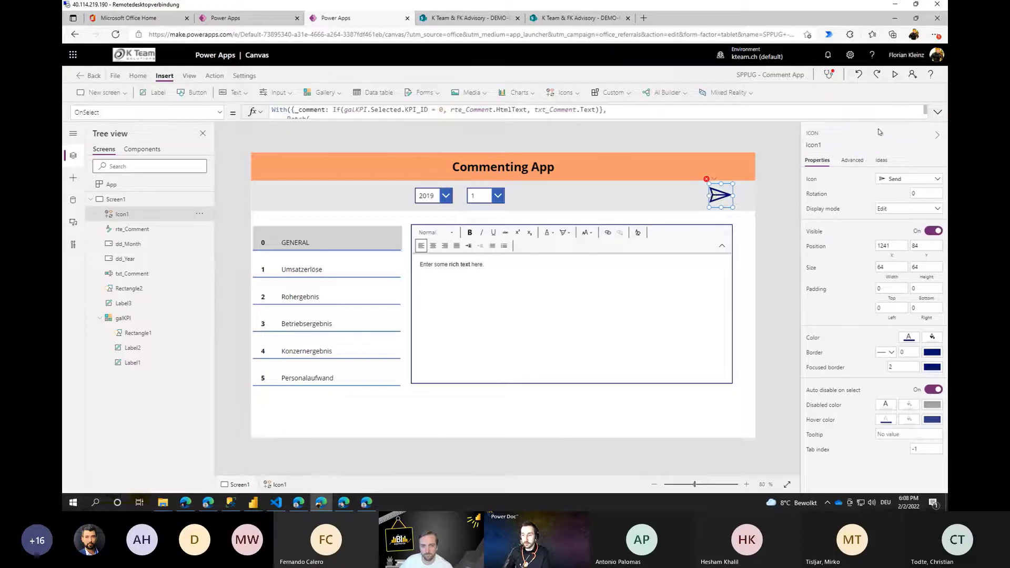
pyautogui.click(938, 112)
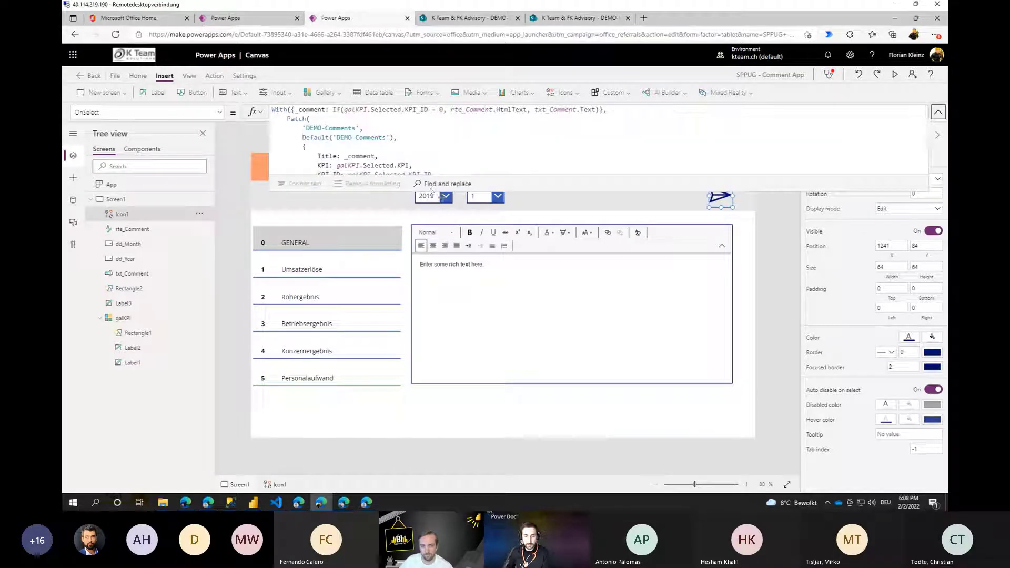
pyautogui.click(377, 184)
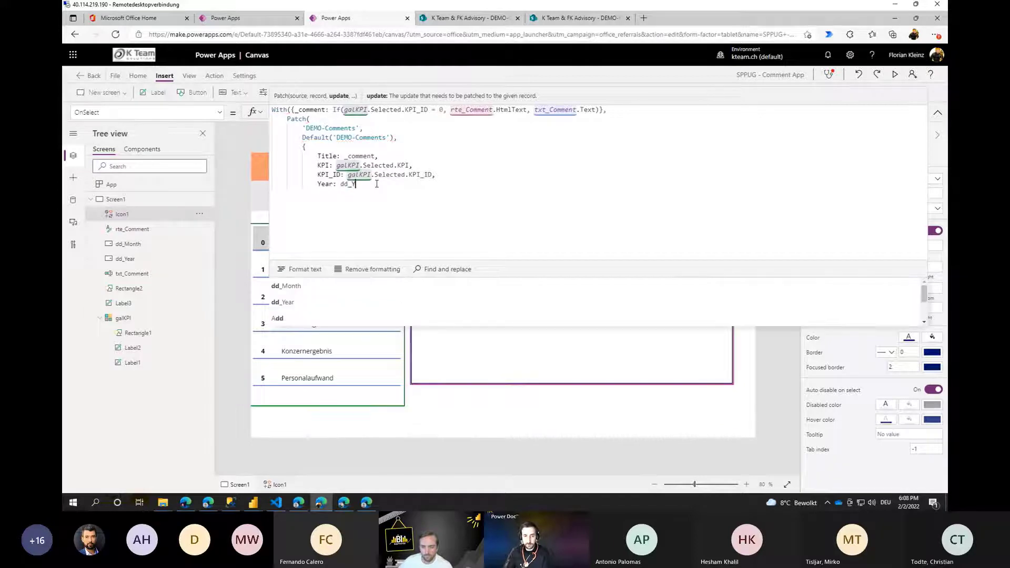
pyautogui.write('_Year.Sele')
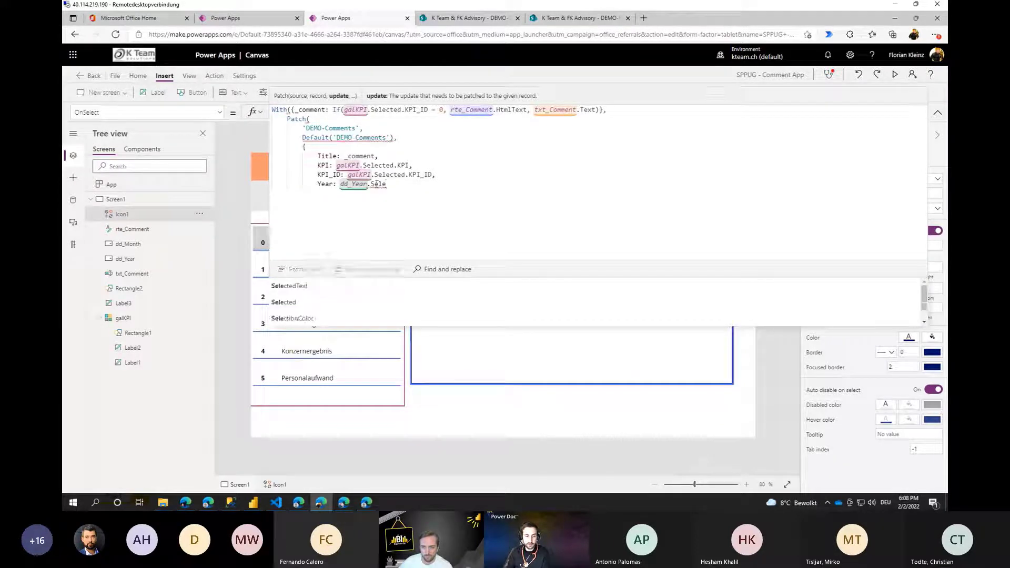
pyautogui.press('Down')
pyautogui.press('Tab')
pyautogui.write('.')
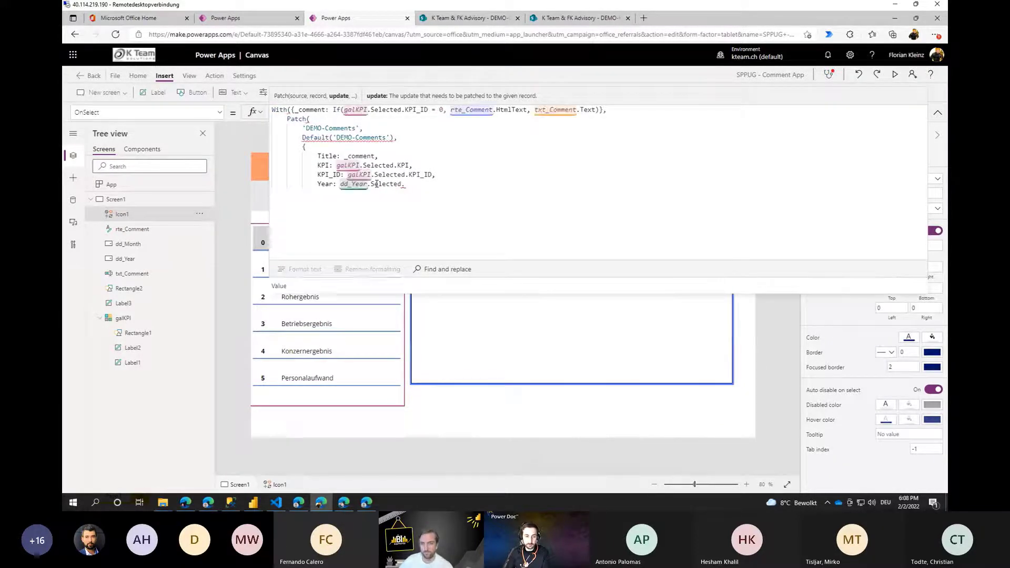
pyautogui.press('Tab')
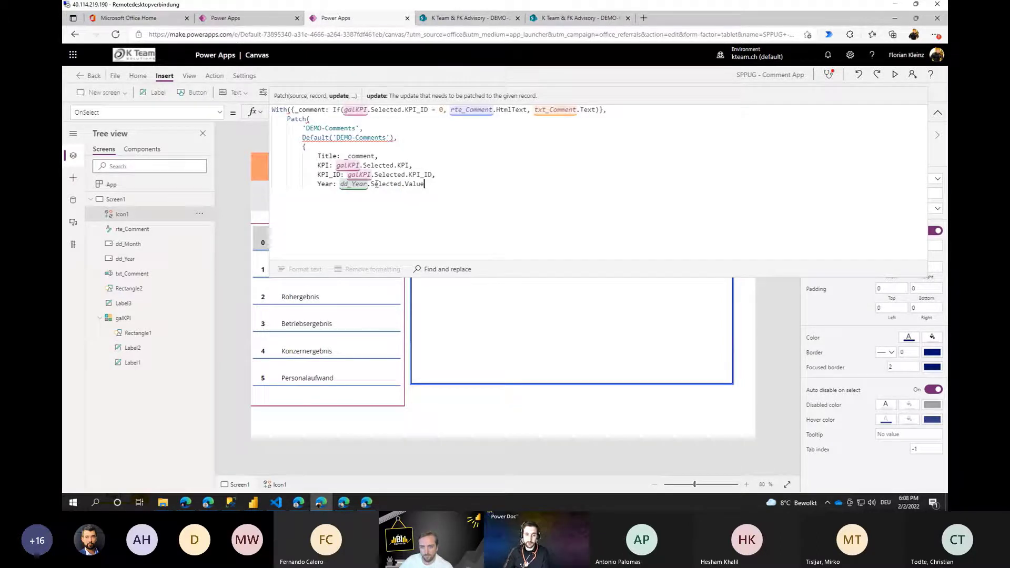
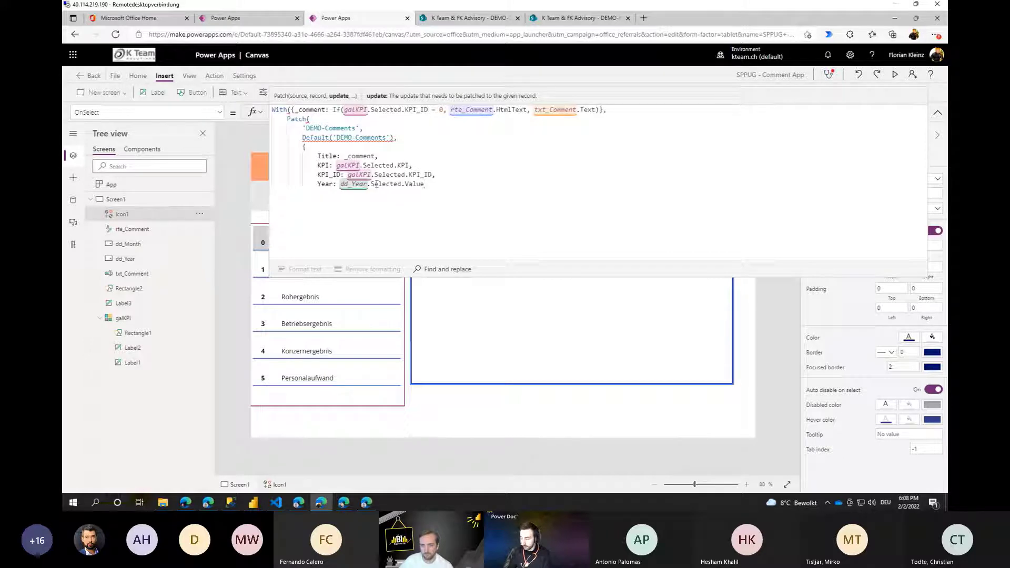
# Add a Month field set to dd_Month.Selected.Value on the line after Year in the Patch record.
pyautogui.write(',')
pyautogui.press('Return')
pyautogui.write('M')
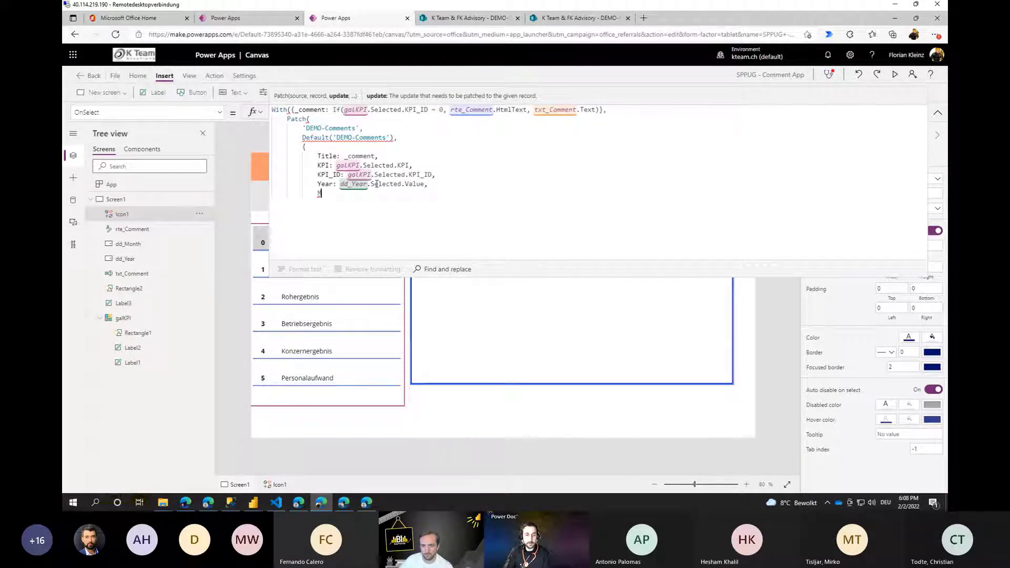
pyautogui.write('onth:')
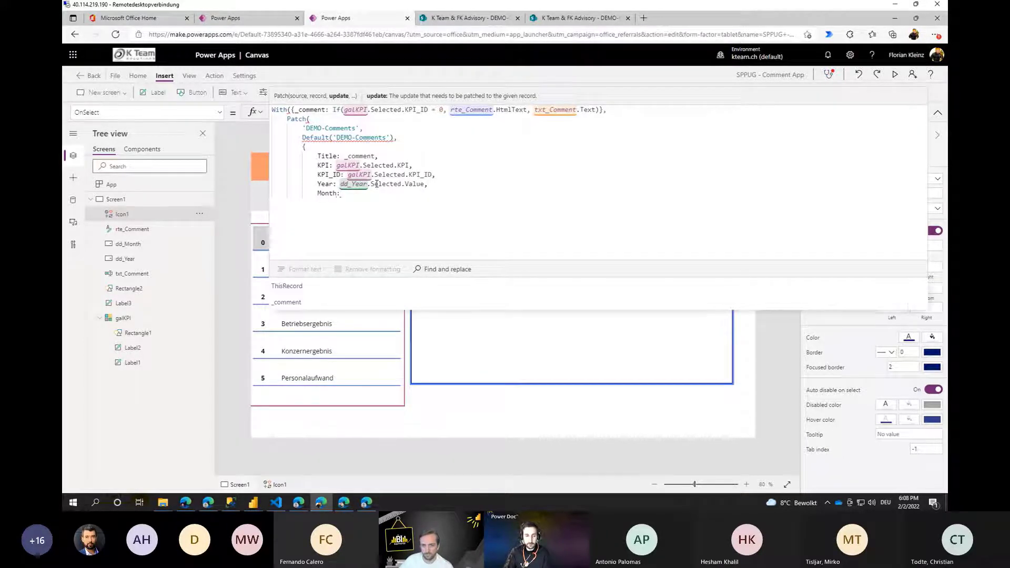
pyautogui.write(' dd_Mon')
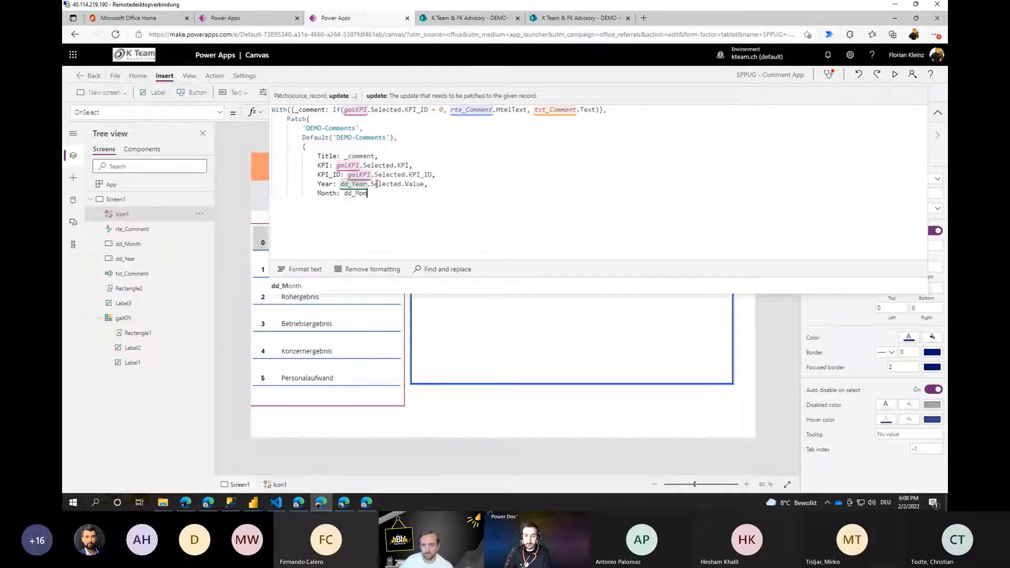
pyautogui.write('th')
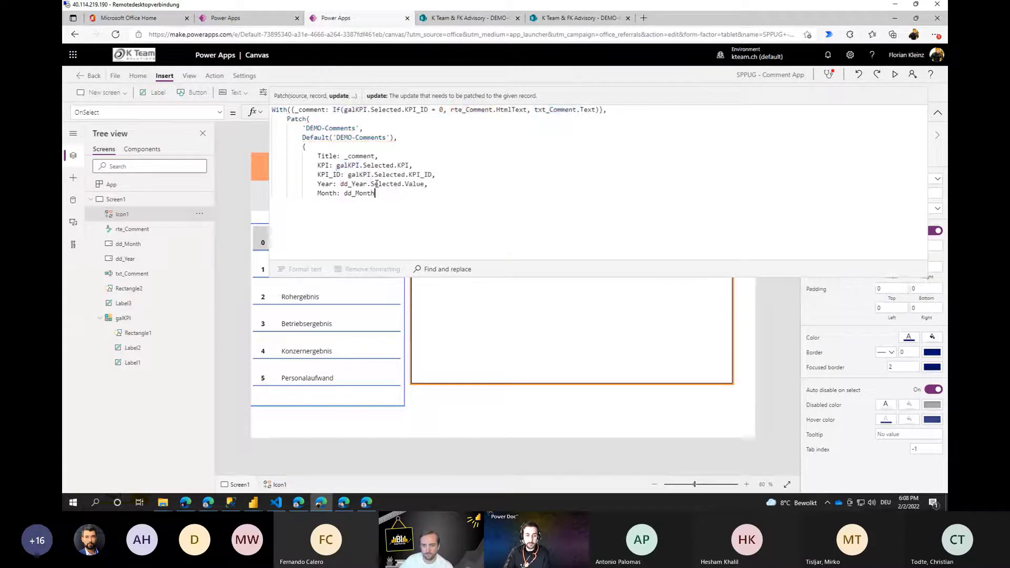
pyautogui.write('.Selected.Value')
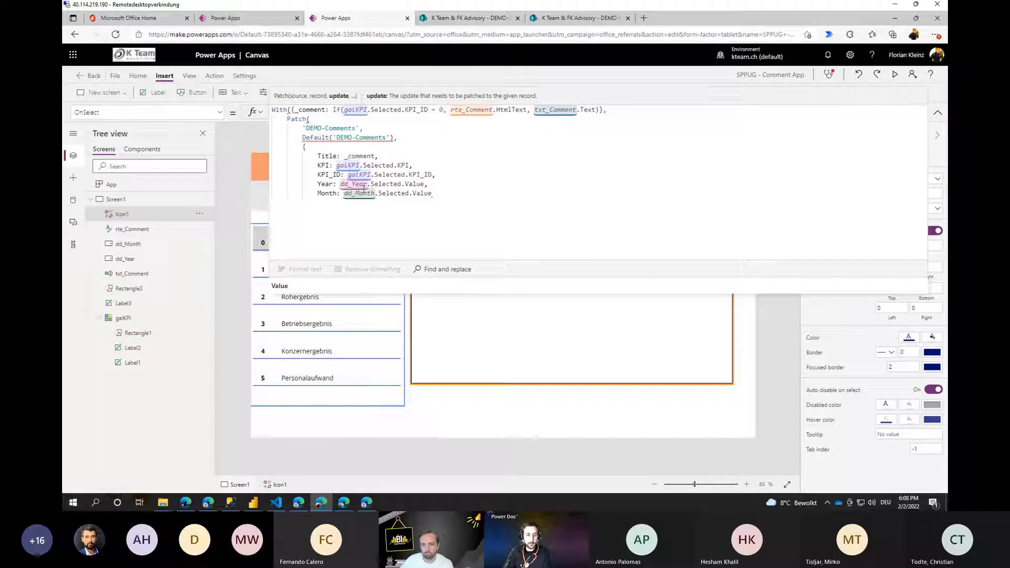
# Close the record, the Patch function and the With function, each on its own line.
pyautogui.press('Return')
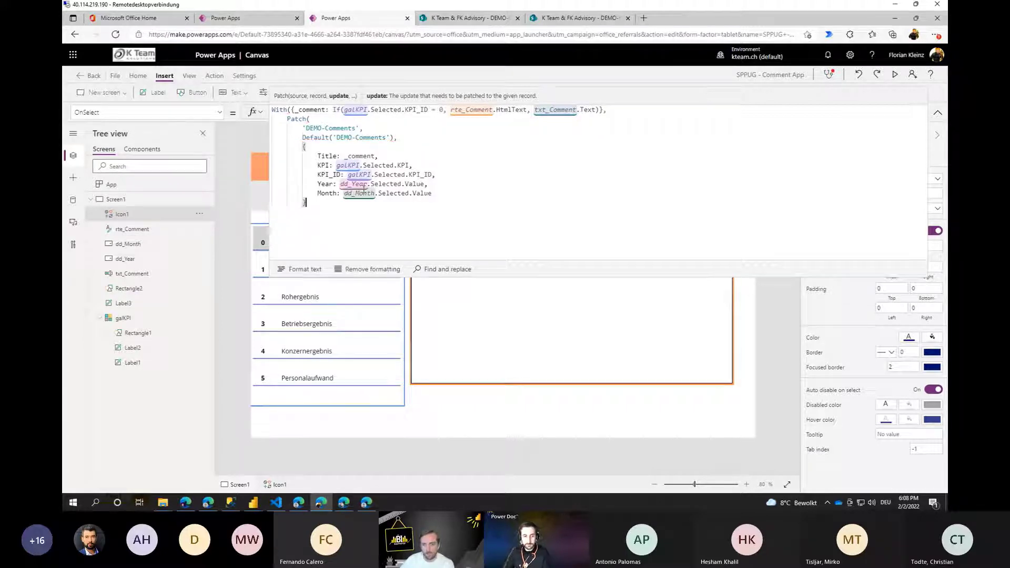
pyautogui.write('}')
pyautogui.press('Return')
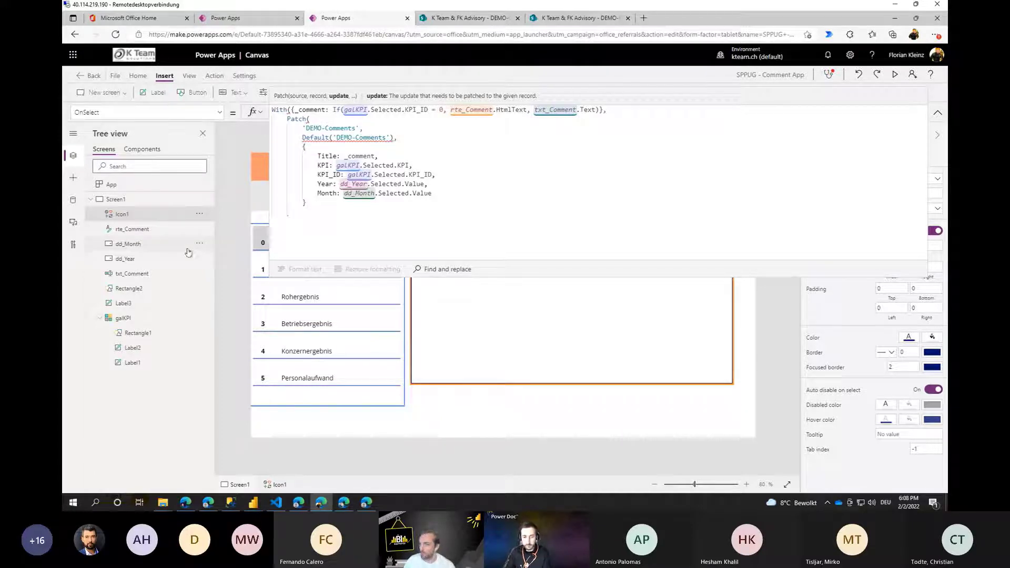
pyautogui.write(')')
pyautogui.press('Return')
pyautogui.write(')')
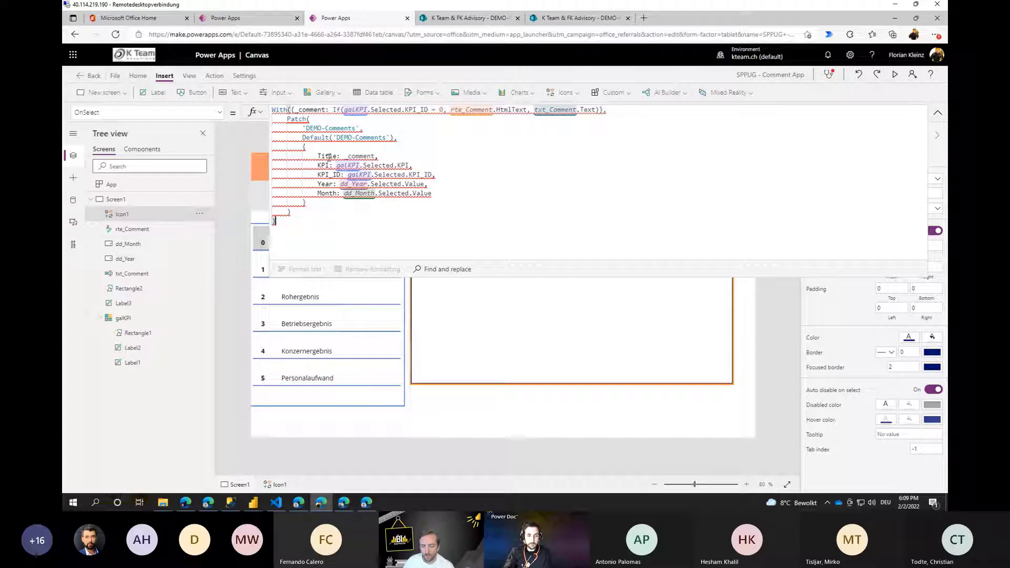
# Check the column names in the DEMO-Comments SharePoint list and replace the Title field name in the Patch record with Comment.
pyautogui.click(336, 183)
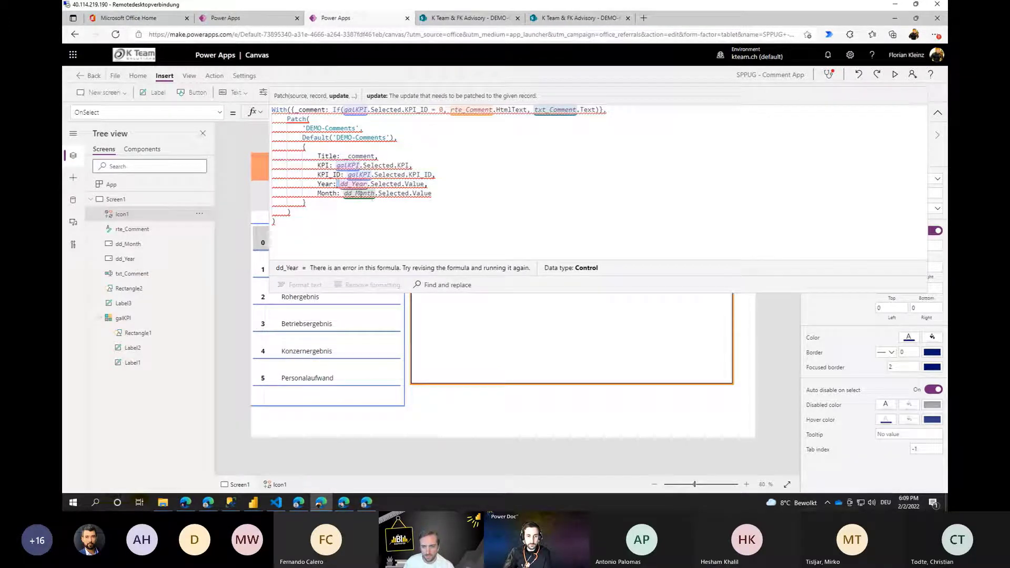
pyautogui.press('Up')
pyautogui.press('Up')
pyautogui.press('Up')
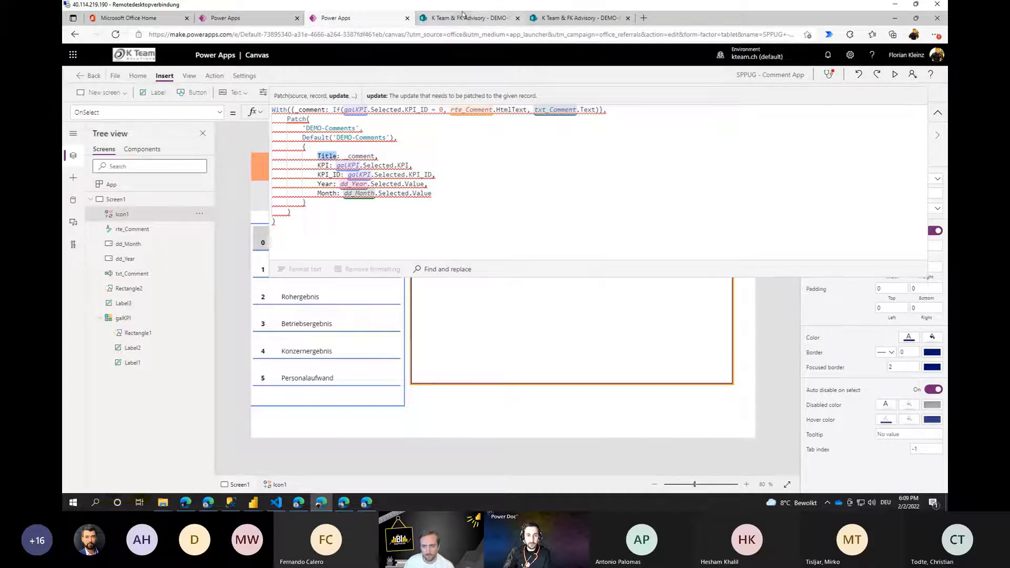
pyautogui.click(463, 16)
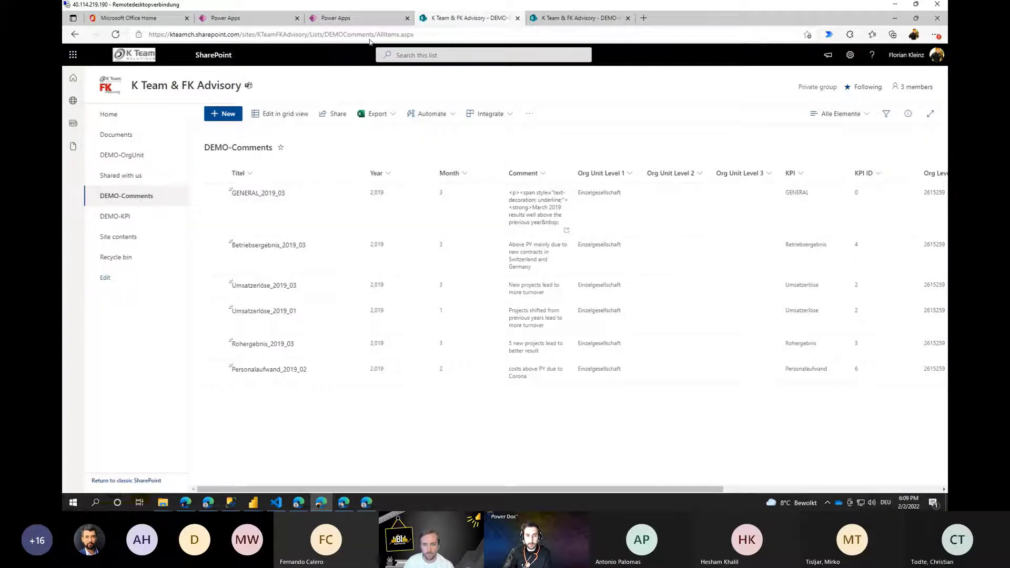
pyautogui.click(358, 18)
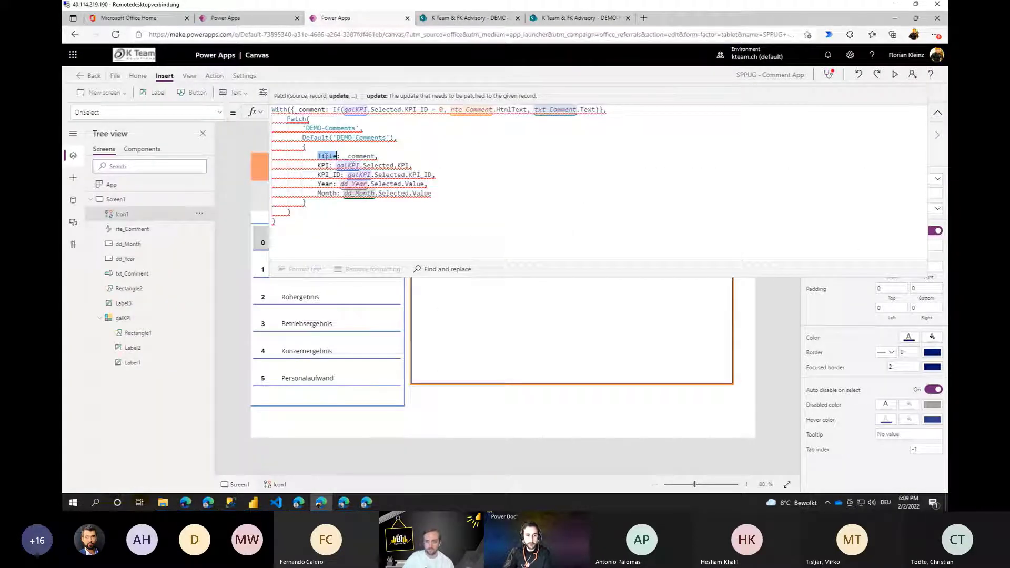
pyautogui.write('Commen')
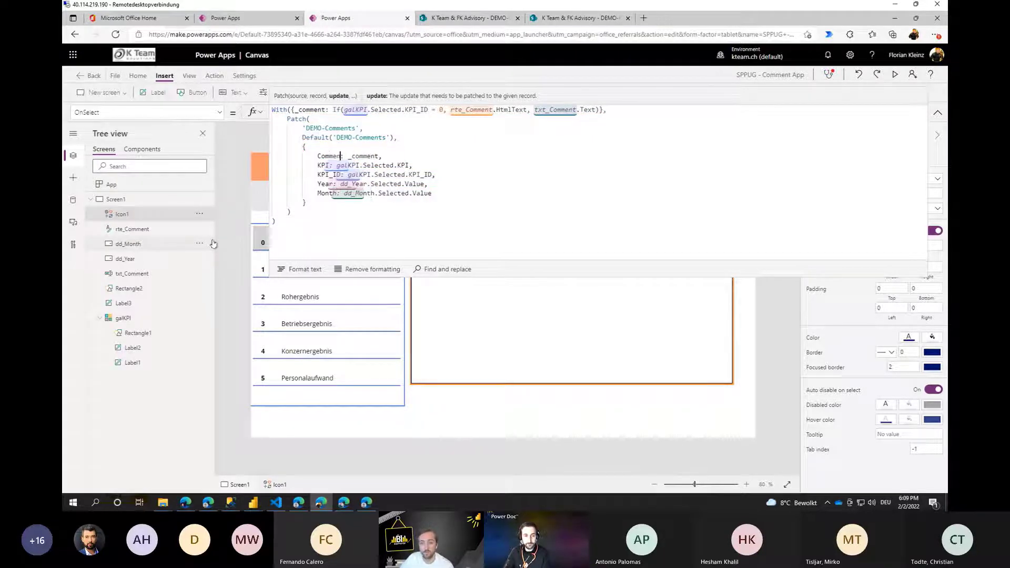
pyautogui.write('t')
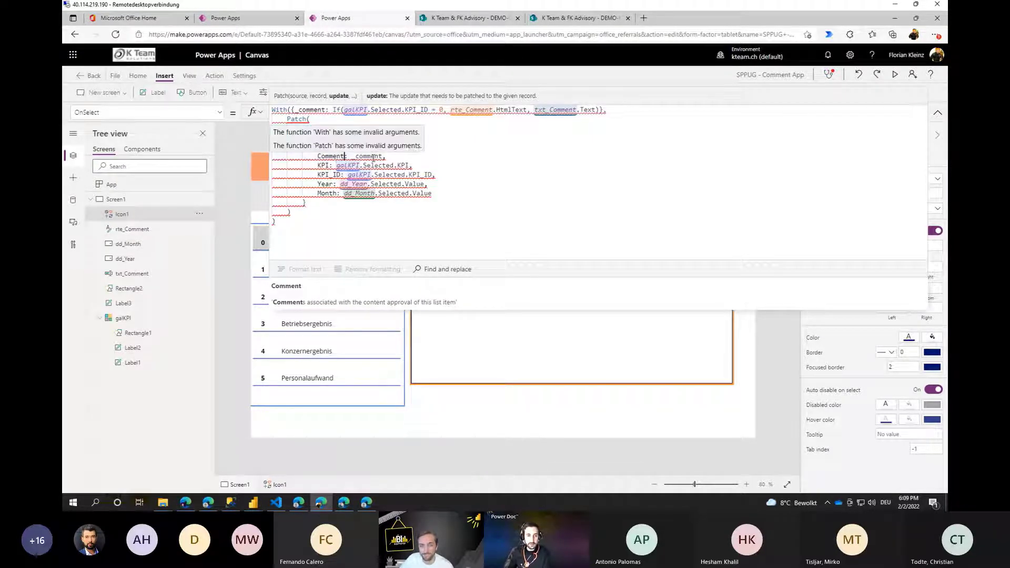
pyautogui.click(371, 156)
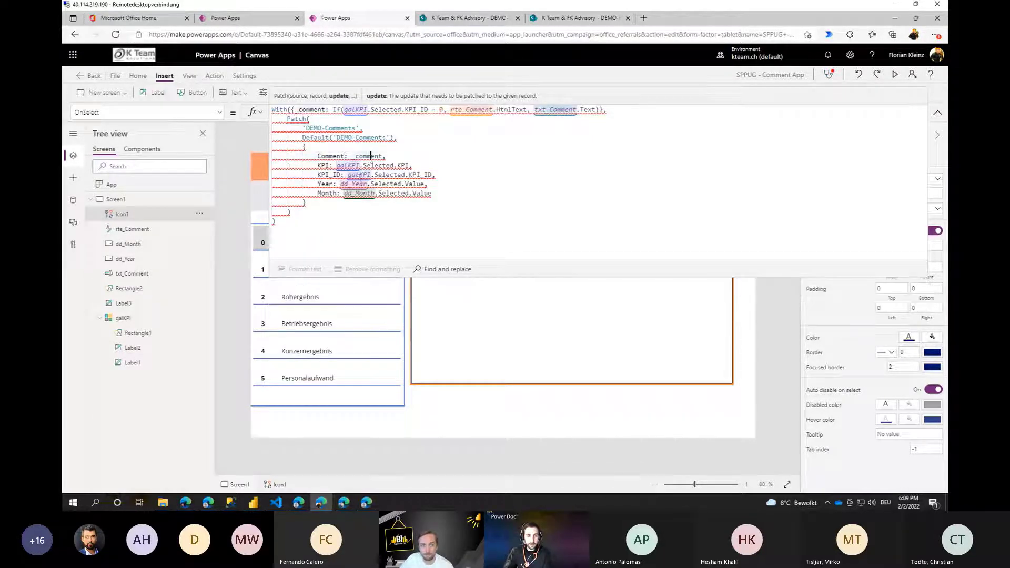
# Wrap both the dd_Year.Selected.Value and dd_Month.Selected.Value expressions in the Value() function.
pyautogui.click(351, 184)
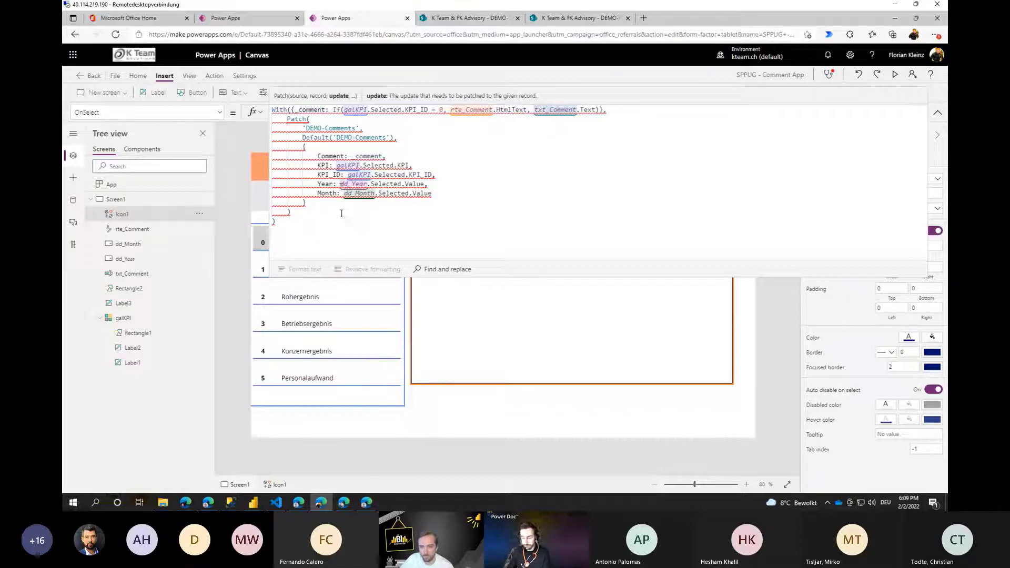
pyautogui.write('Value(')
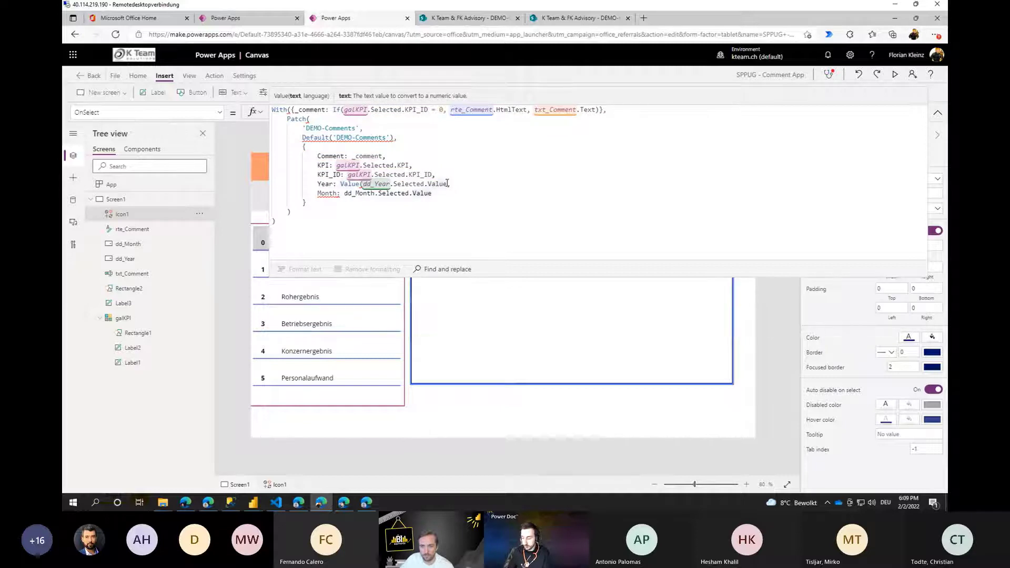
pyautogui.write(')')
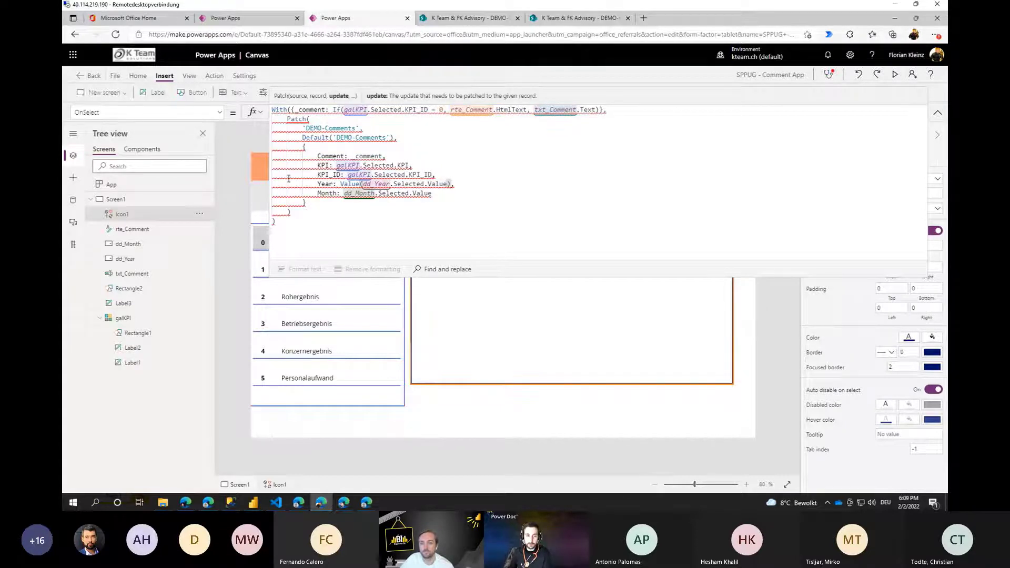
pyautogui.click(344, 194)
pyautogui.write('Value(')
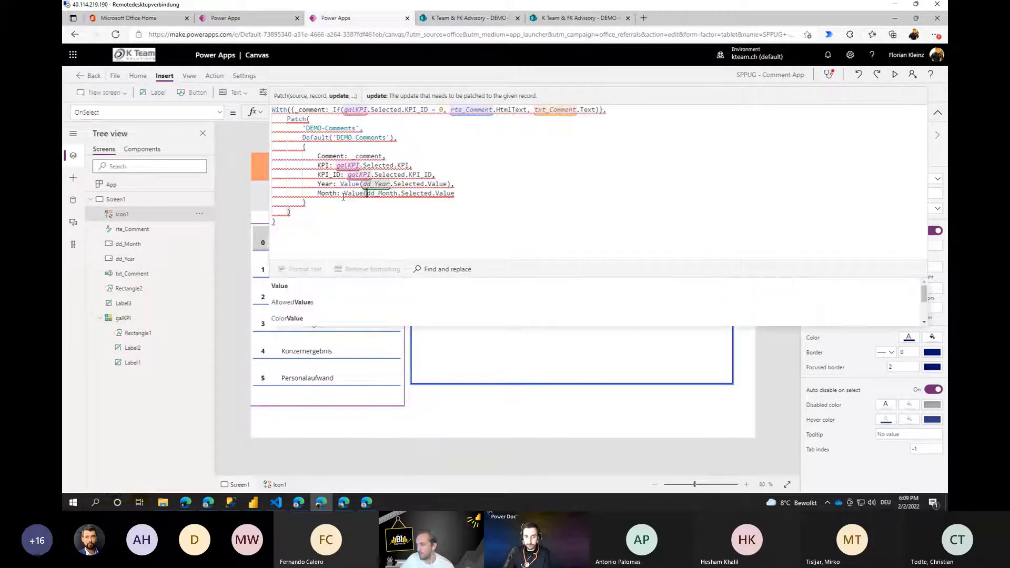
pyautogui.click(462, 193)
pyautogui.write(')')
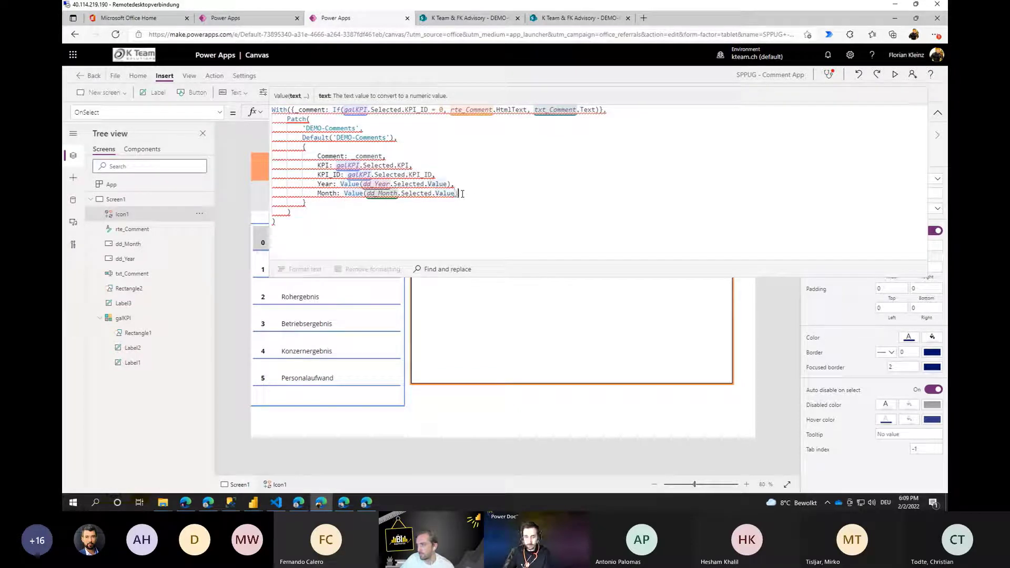
pyautogui.write(')')
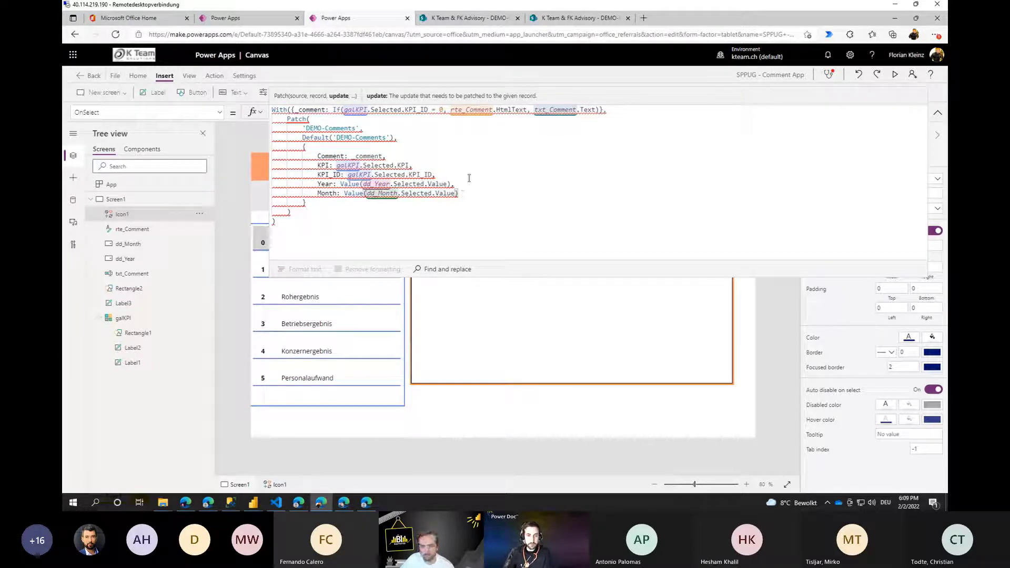
# Align the values of the Comment, KPI, KPI_ID, Year and Month fields at the same indentation in the Patch record.
pyautogui.click(457, 184)
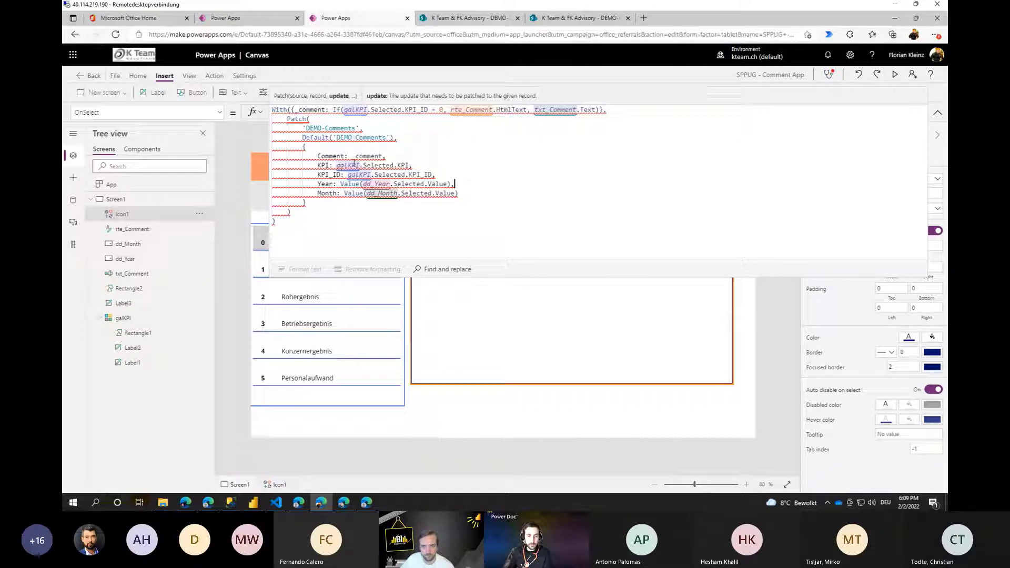
pyautogui.click(352, 156)
pyautogui.click(337, 165)
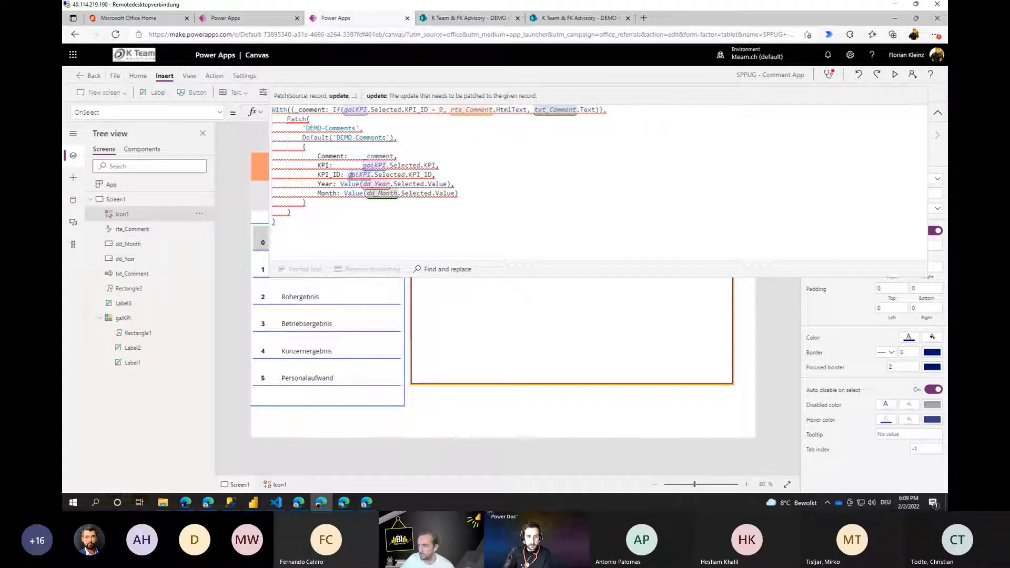
pyautogui.click(349, 175)
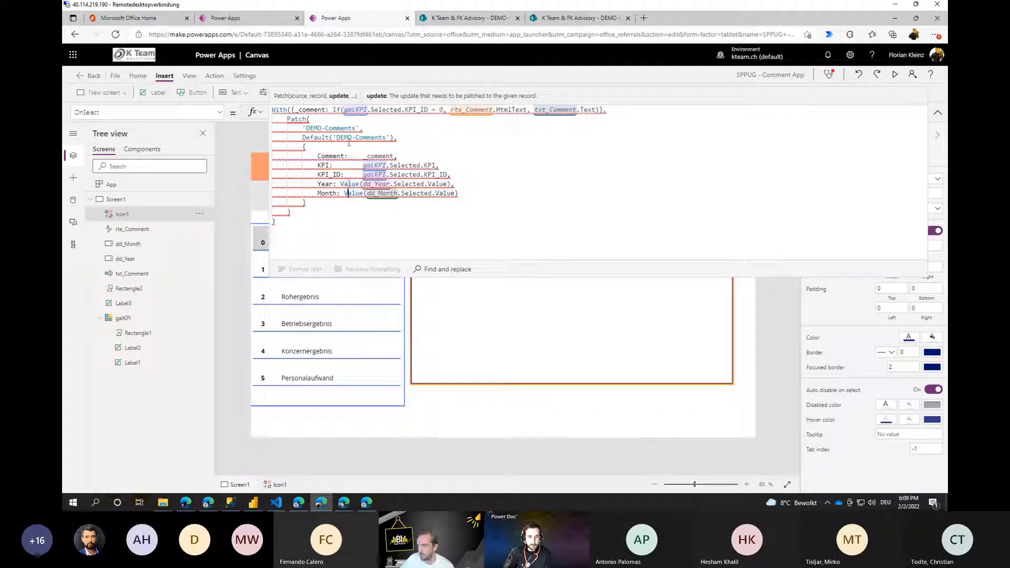
pyautogui.click(500, 120)
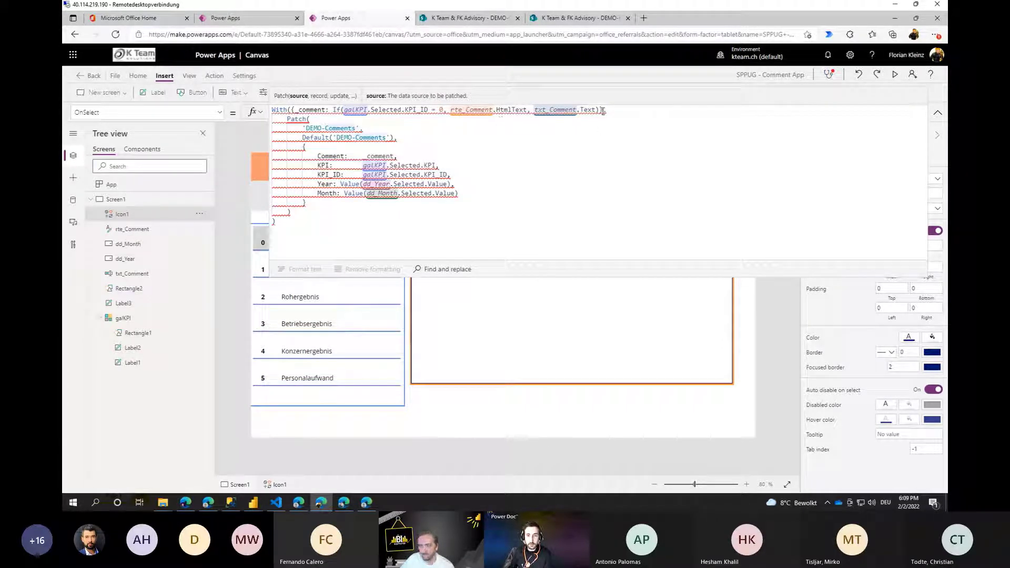
pyautogui.click(396, 111)
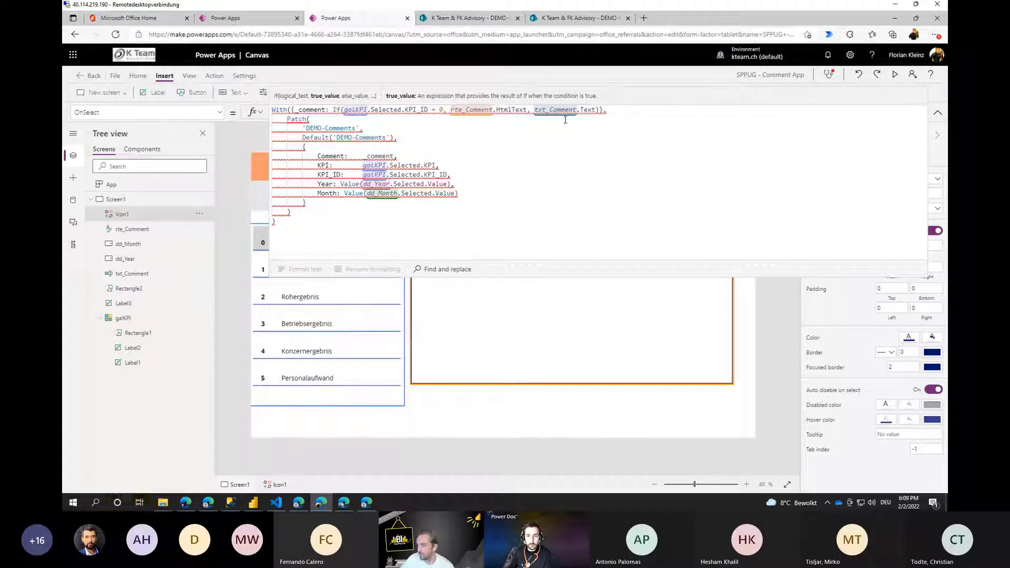
pyautogui.click(421, 120)
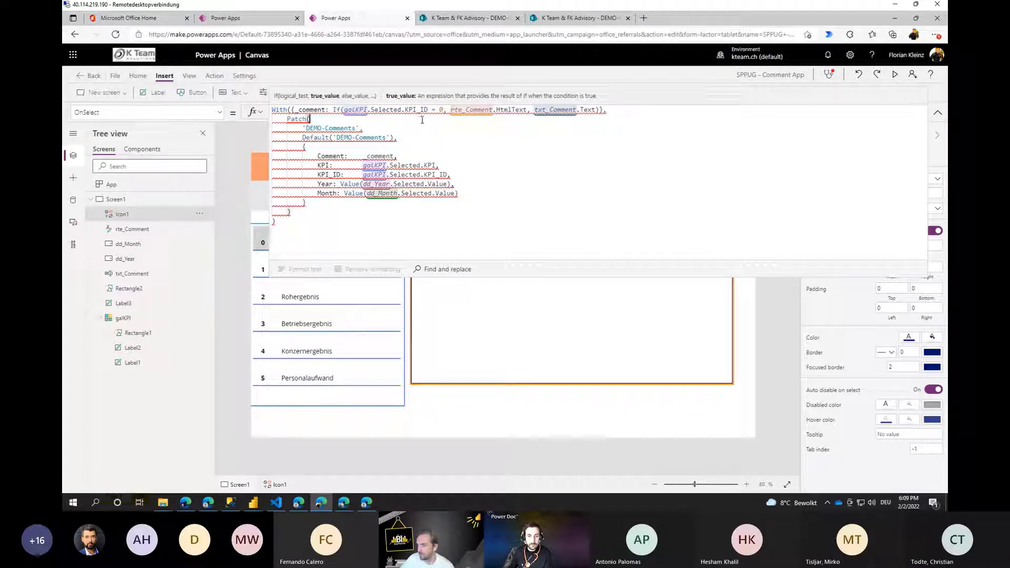
pyautogui.click(340, 183)
pyautogui.click(345, 193)
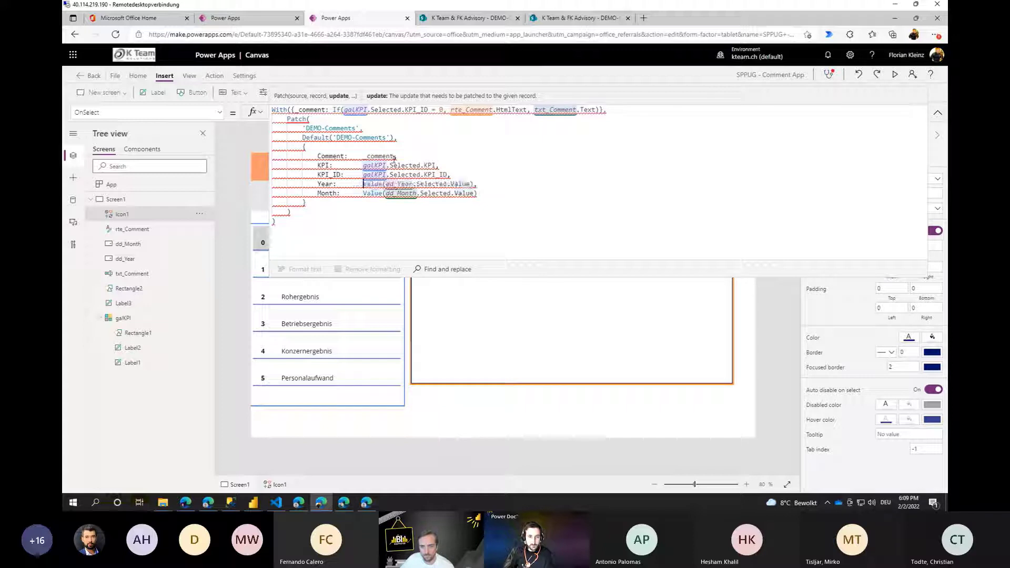
# Re-enter KPI_ID as the column name after galKPI.Selected in the Patch record's KPI_ID field.
pyautogui.press('Down')
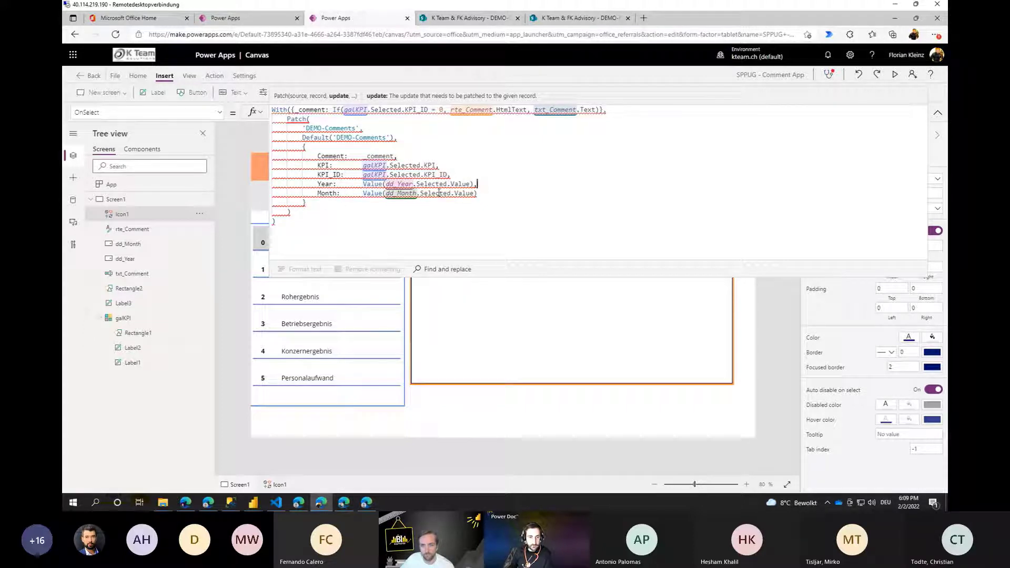
pyautogui.click(324, 203)
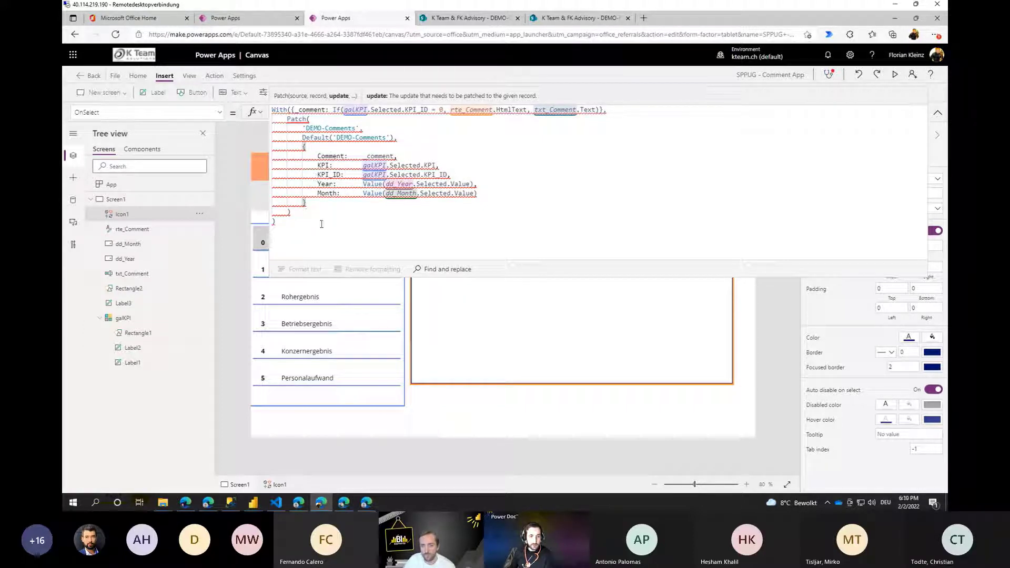
pyautogui.click(295, 213)
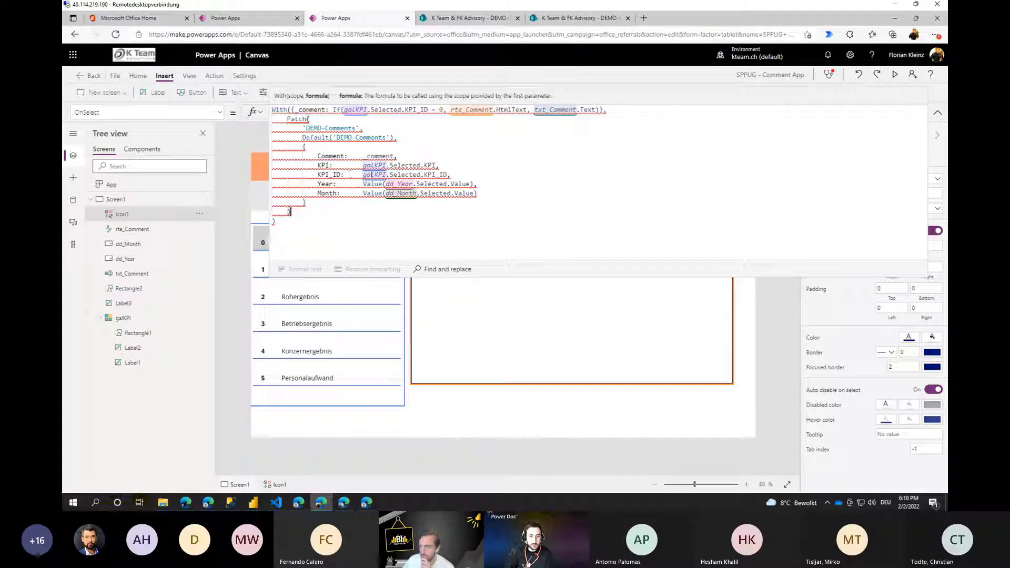
pyautogui.click(451, 177)
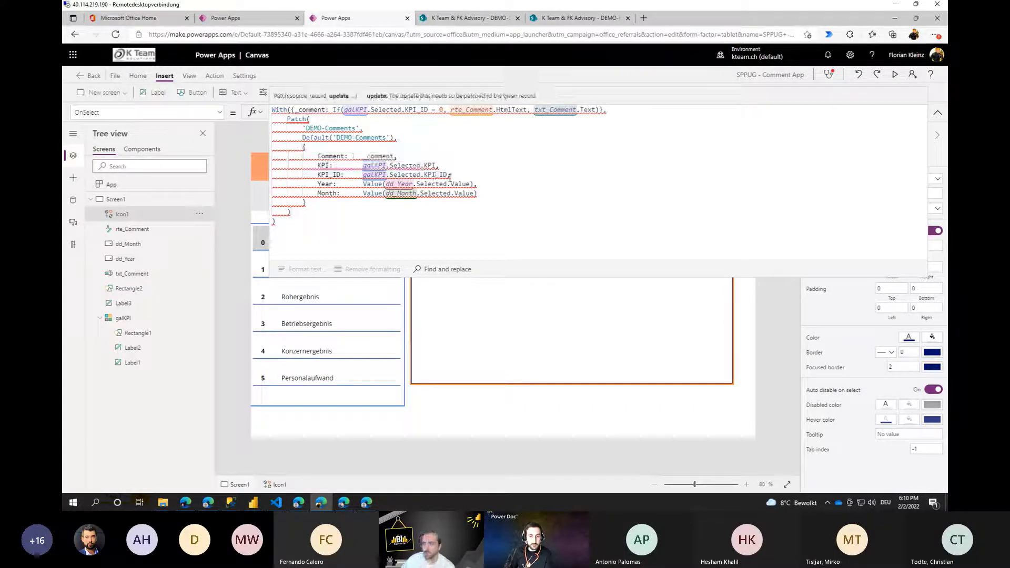
pyautogui.press('BackSpace')
pyautogui.press('BackSpace')
pyautogui.press('BackSpace')
pyautogui.press('BackSpace')
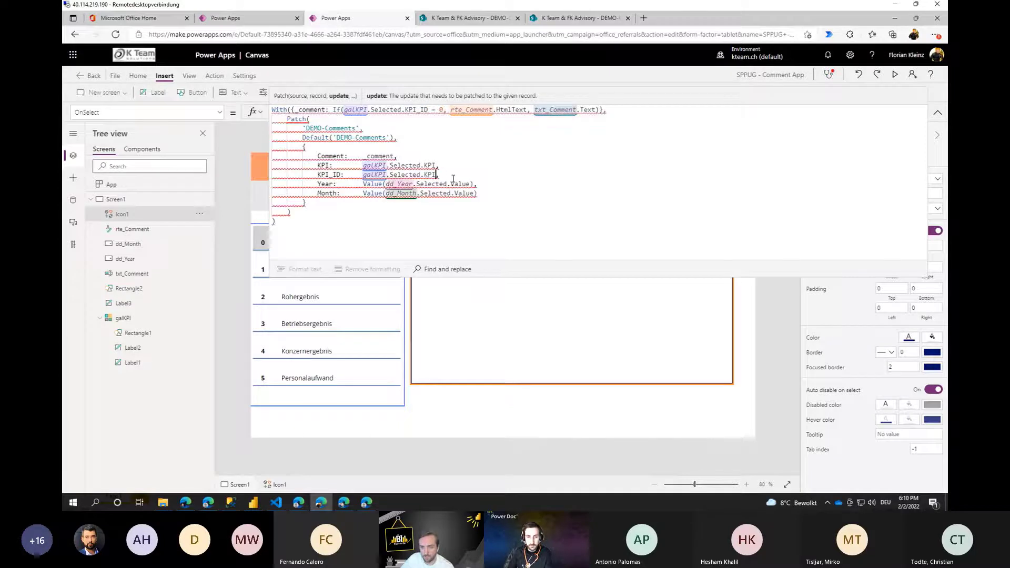
pyautogui.write('I,')
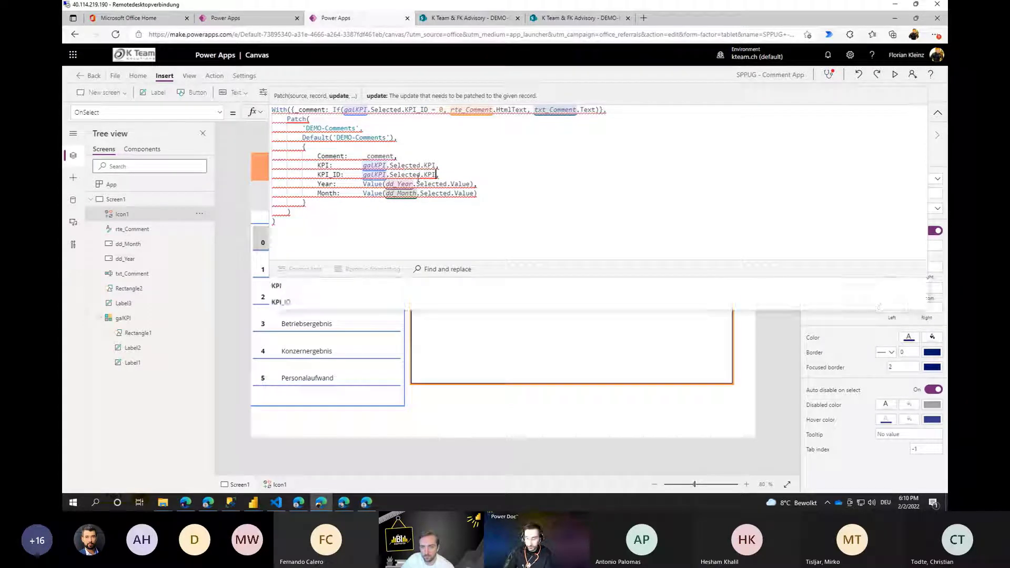
pyautogui.press('Down')
pyautogui.press('Tab')
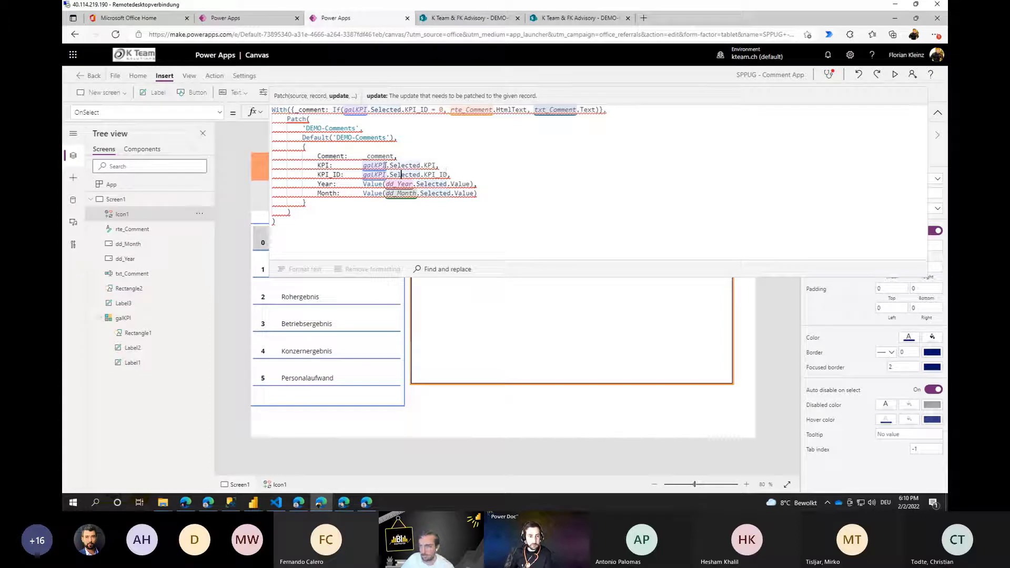
# Start the _comment scope record of the With function and its If function on separate new lines.
pyautogui.click(369, 157)
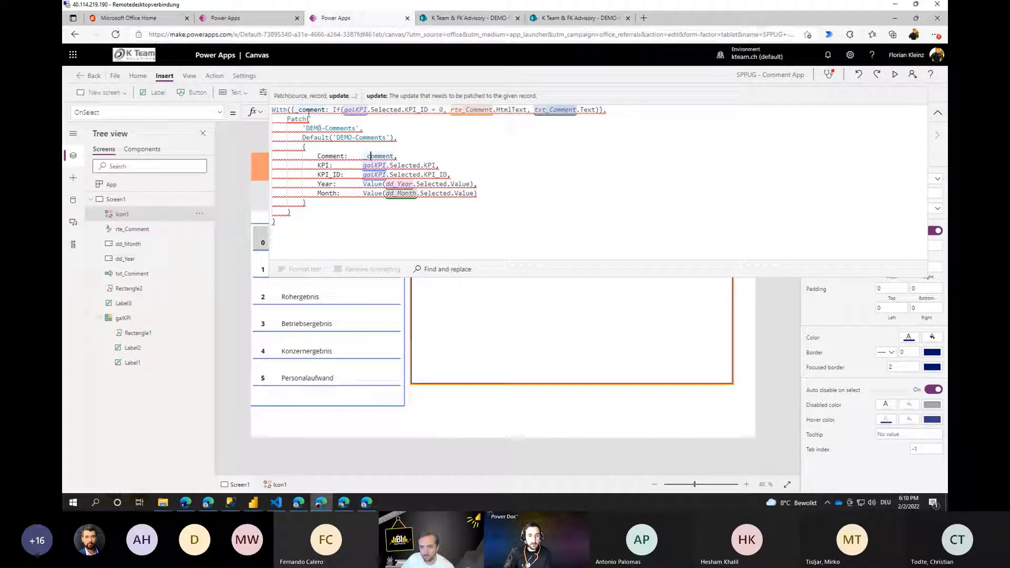
pyautogui.click(288, 110)
pyautogui.press('Return')
pyautogui.press('BackSpace')
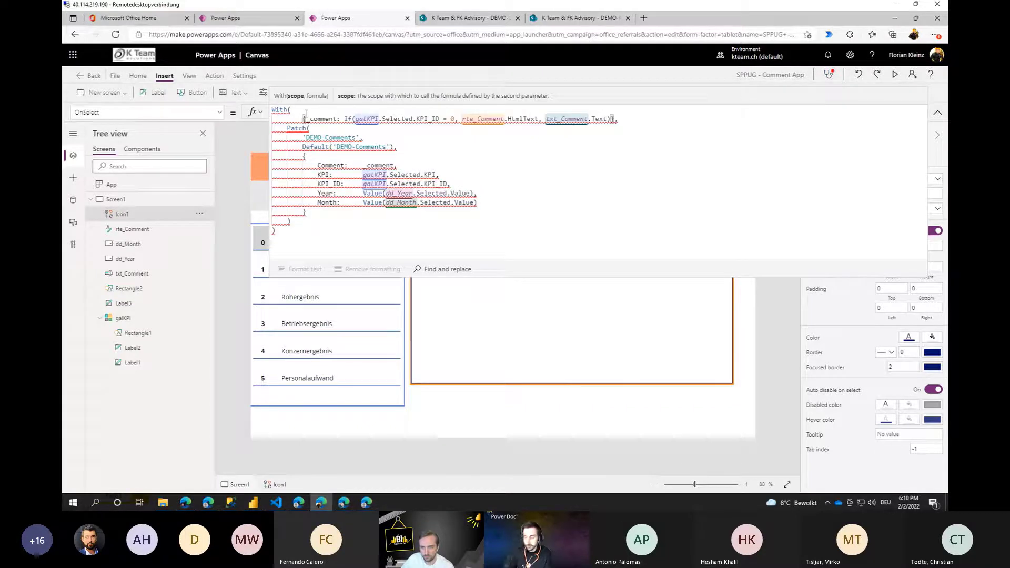
pyautogui.click(344, 119)
pyautogui.press('Return')
# Put the If function's condition, rte_Comment.HtmlText, txt_Comment.Text, the closing parenthesis and the scope record's closing brace each on its own line.
pyautogui.click(318, 128)
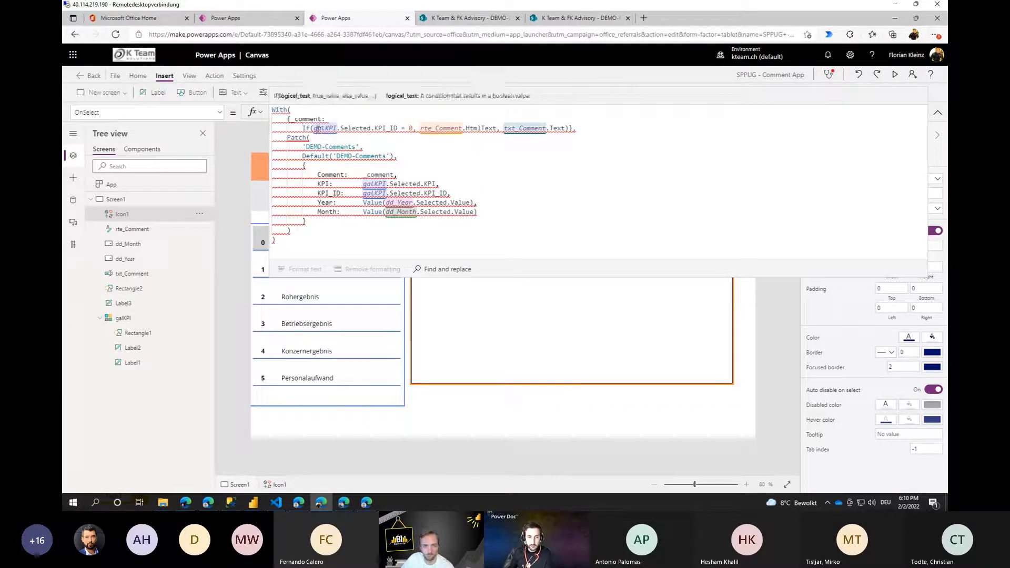
pyautogui.press('Return')
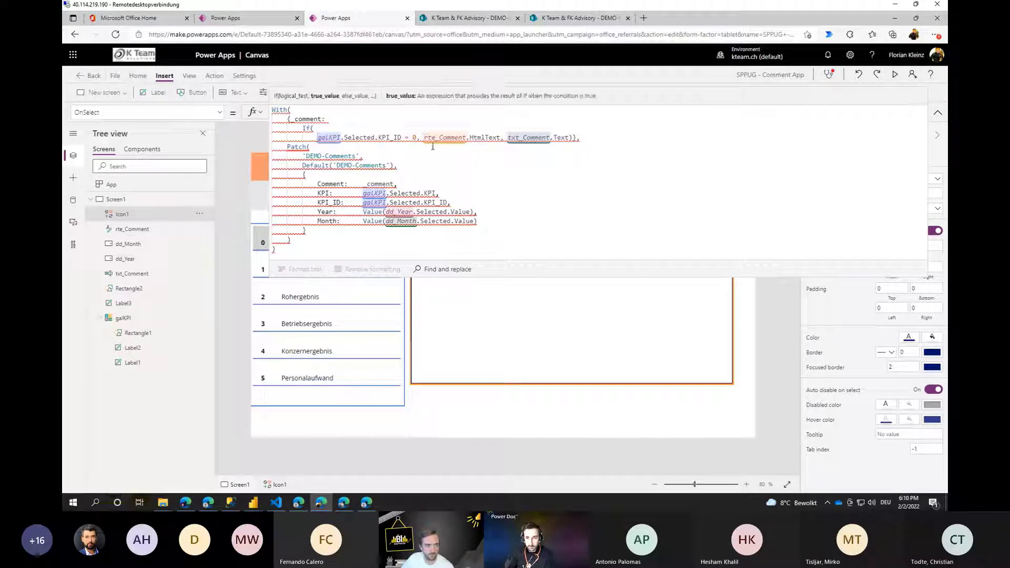
pyautogui.press('Return')
pyautogui.click(399, 147)
pyautogui.press('Return')
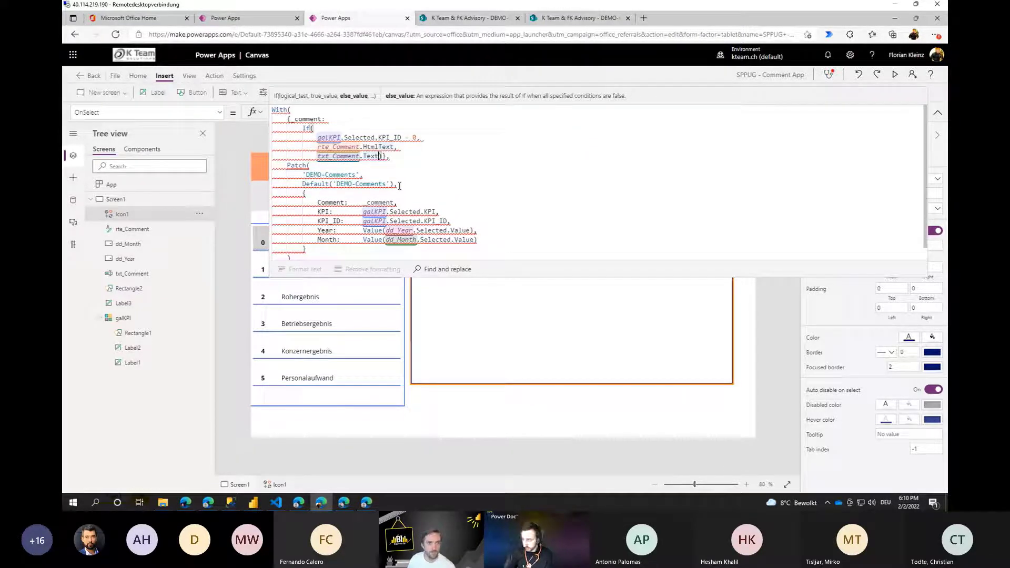
pyautogui.press('Return')
pyautogui.press('Return')
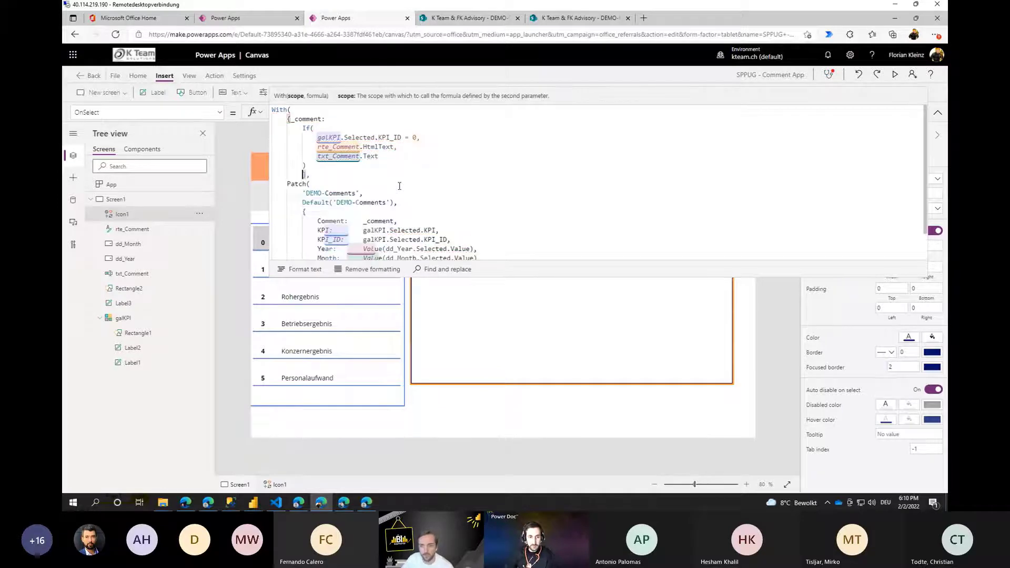
# Enlarge the formula bar to fit the whole formula and check the bracket pairs of the record, Patch and With.
pyautogui.scroll(-1, 315, 168)
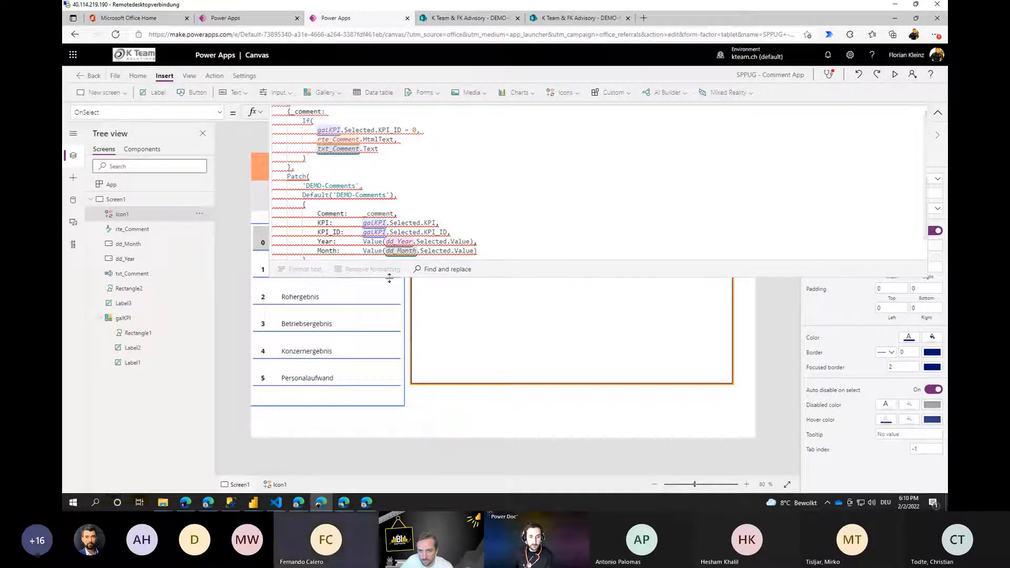
pyautogui.moveTo(389, 279); pyautogui.dragTo(388, 392)
pyautogui.click(298, 263)
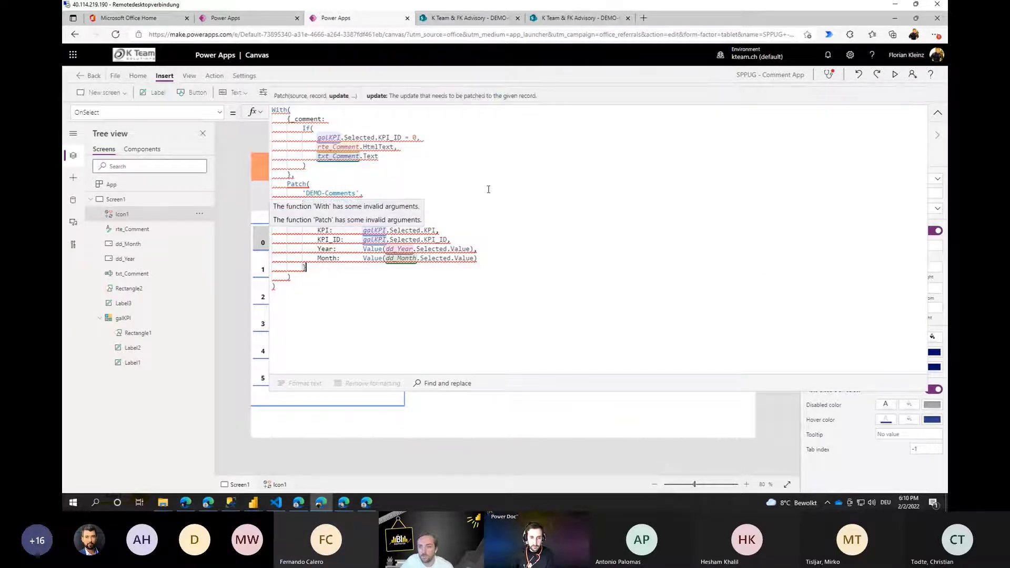
pyautogui.click(420, 194)
pyautogui.click(293, 275)
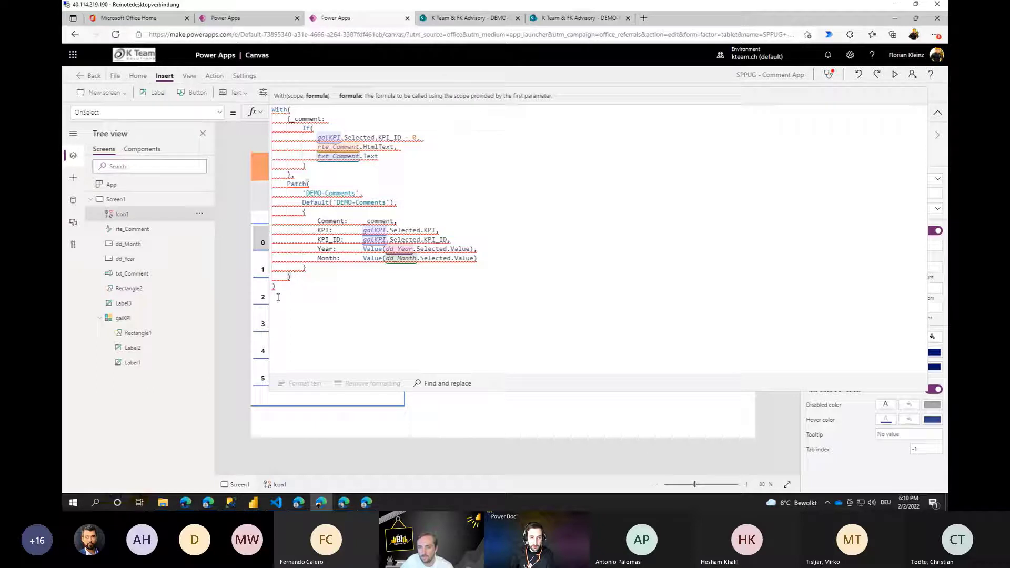
pyautogui.click(280, 289)
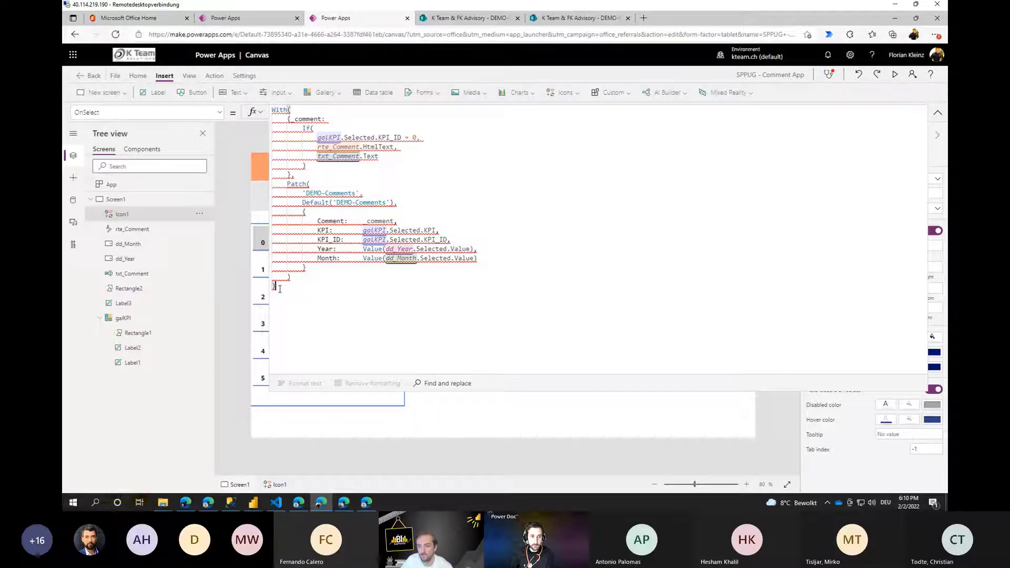
# Try wrapping galKPI.Selected.KPI_ID in the Value() function in the Patch record.
pyautogui.click(342, 186)
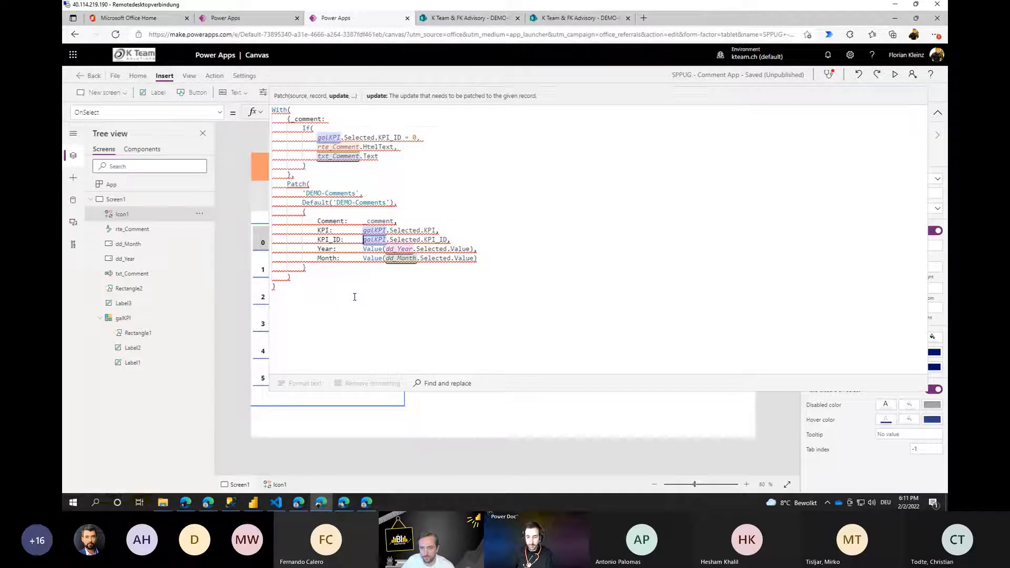
pyautogui.write('Value(')
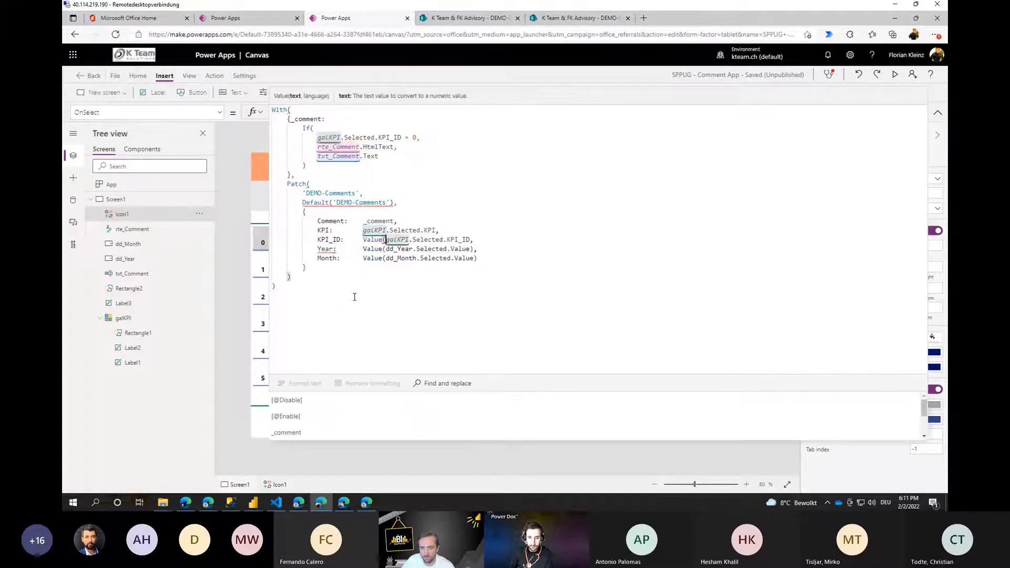
pyautogui.click(471, 239)
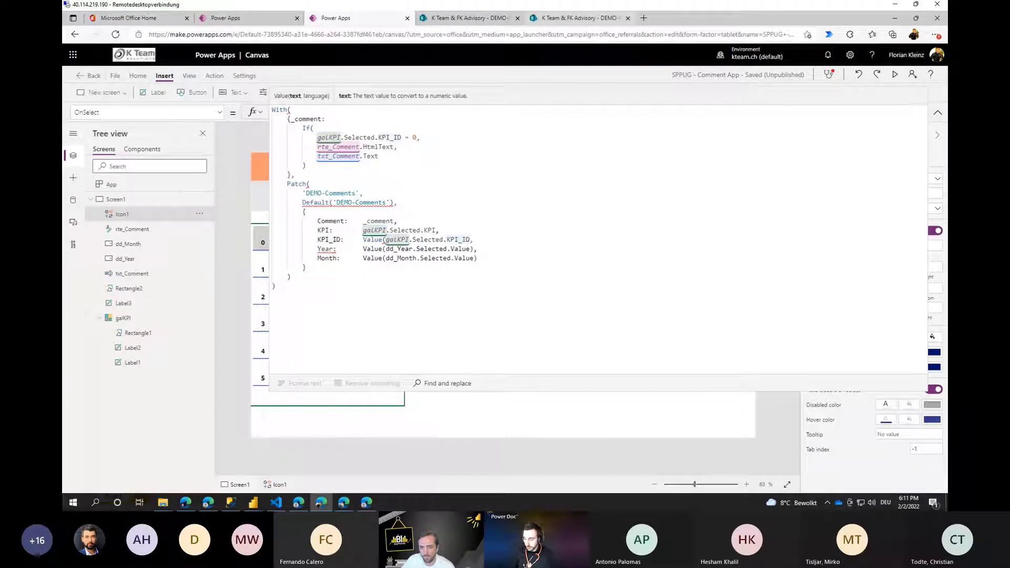
pyautogui.write(')')
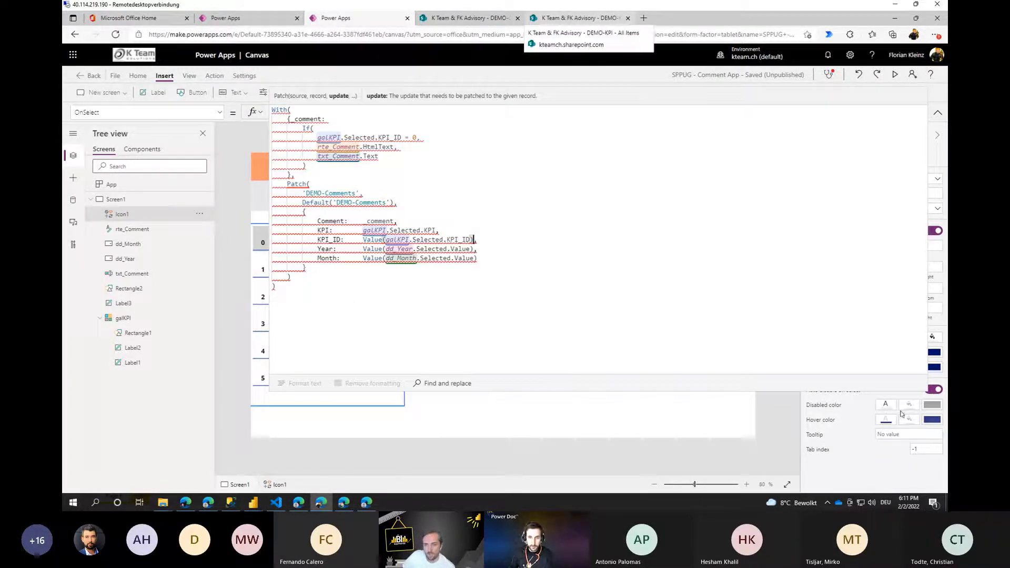
pyautogui.press('BackSpace')
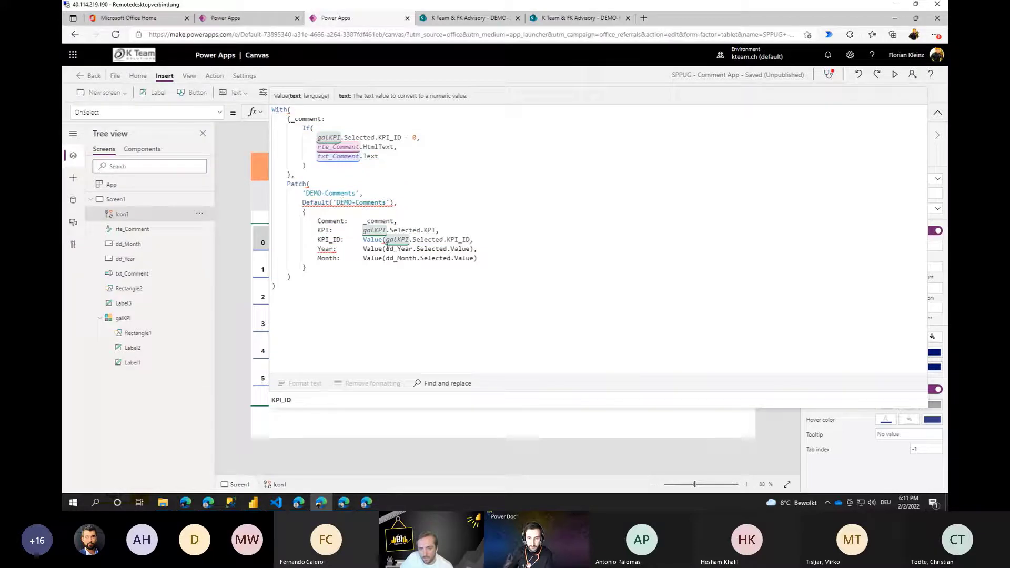
pyautogui.click(387, 240)
pyautogui.press('BackSpace')
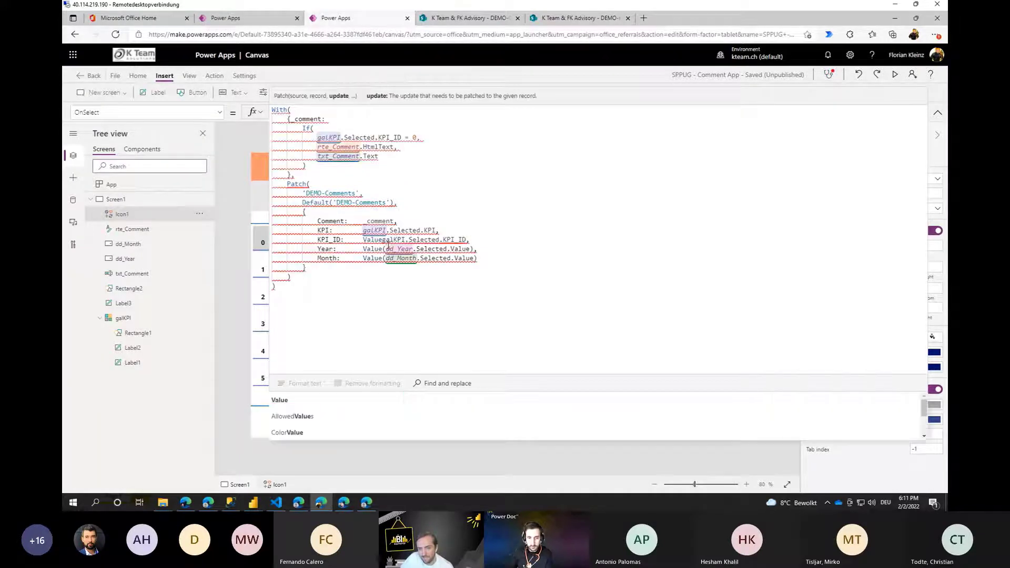
pyautogui.press('BackSpace')
pyautogui.press('BackSpace')
pyautogui.press('BackSpace')
pyautogui.press('BackSpace')
pyautogui.press('BackSpace')
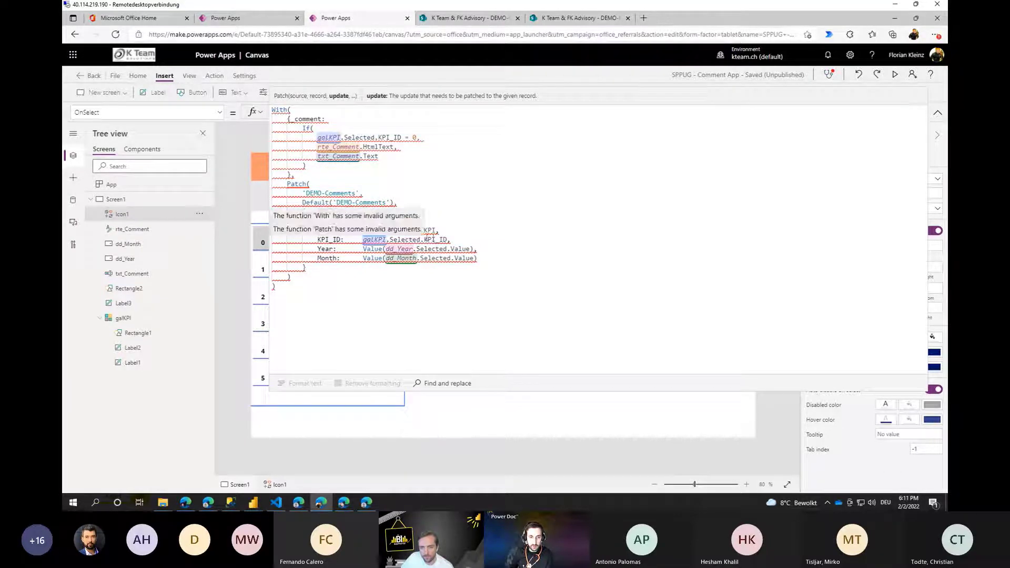
# Check the column names in the DEMO-Comments SharePoint list and return to the icon's formula in Power Apps.
pyautogui.click(485, 239)
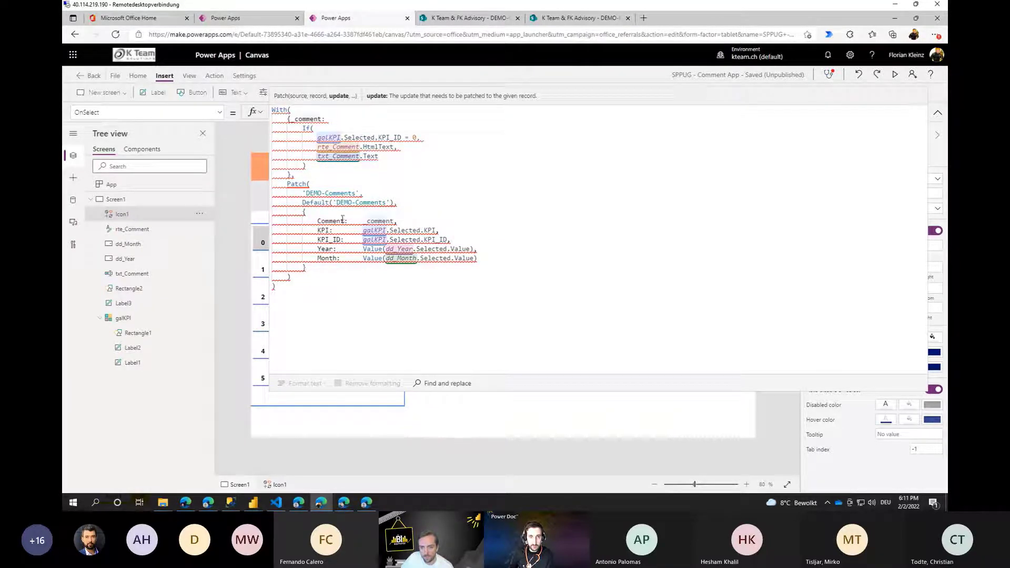
pyautogui.click(459, 20)
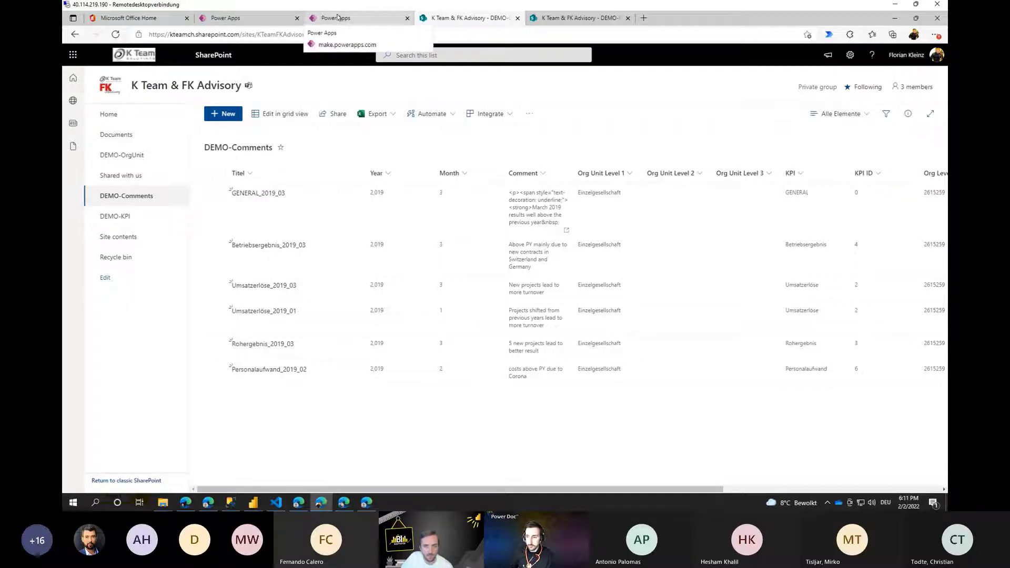
pyautogui.click(337, 17)
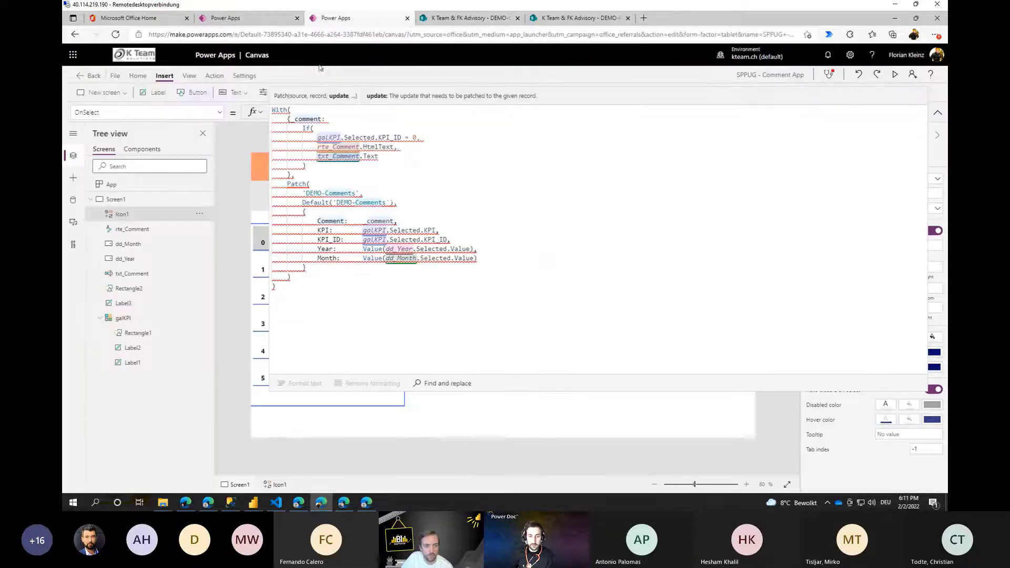
# Try a quoted column name after galKPI.Selected in the KPI_ID value and choose KPI_ID from the suggestions again.
pyautogui.click(436, 240)
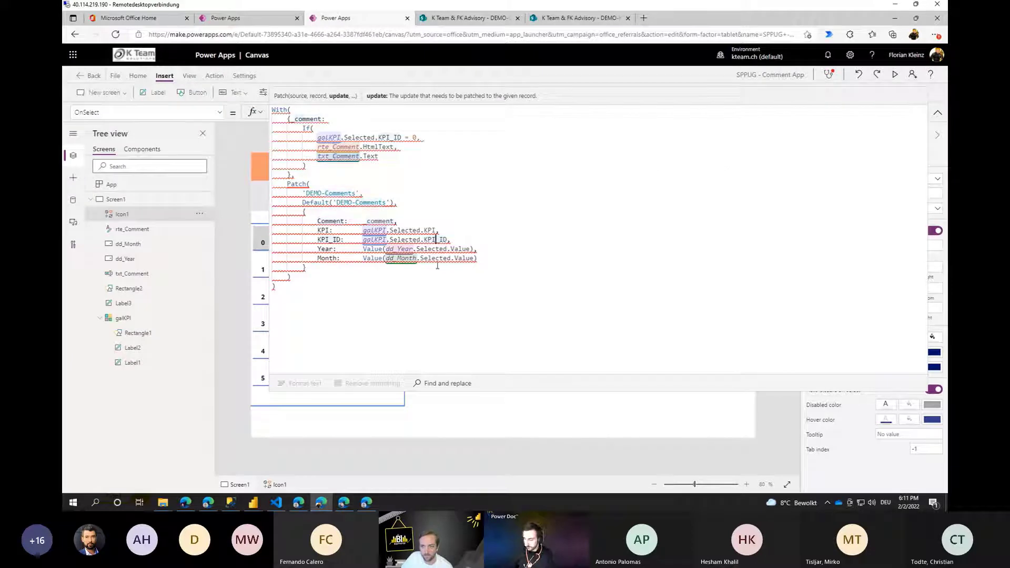
pyautogui.press('Delete')
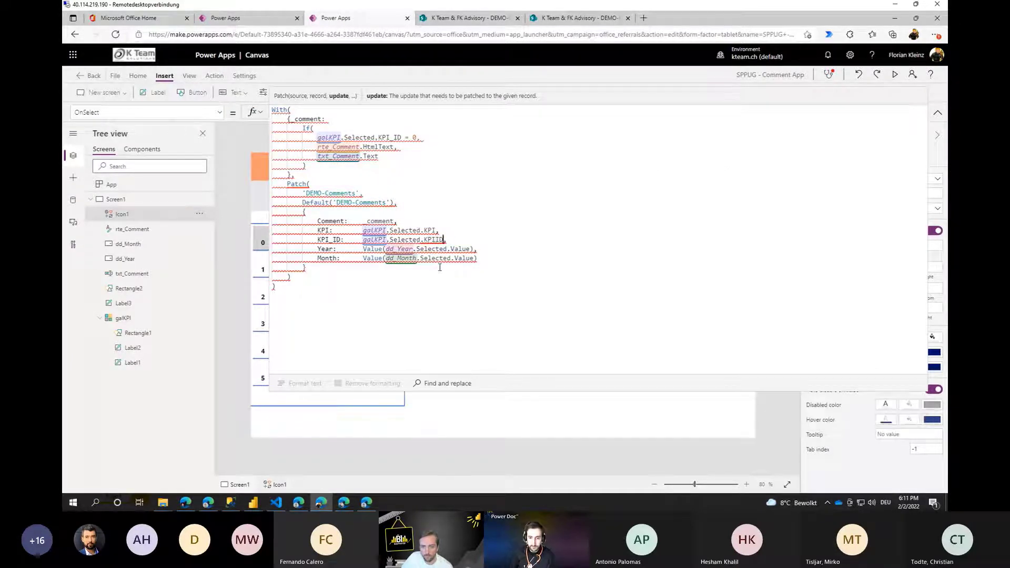
pyautogui.press('BackSpace')
pyautogui.press('BackSpace')
pyautogui.press('BackSpace')
pyautogui.press('BackSpace')
pyautogui.press('BackSpace')
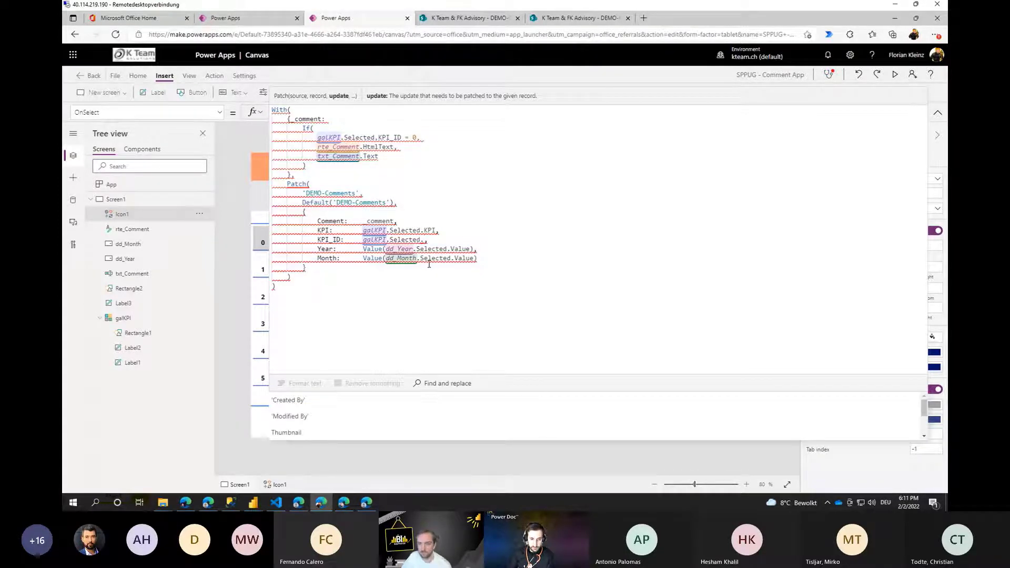
pyautogui.write("'KP")
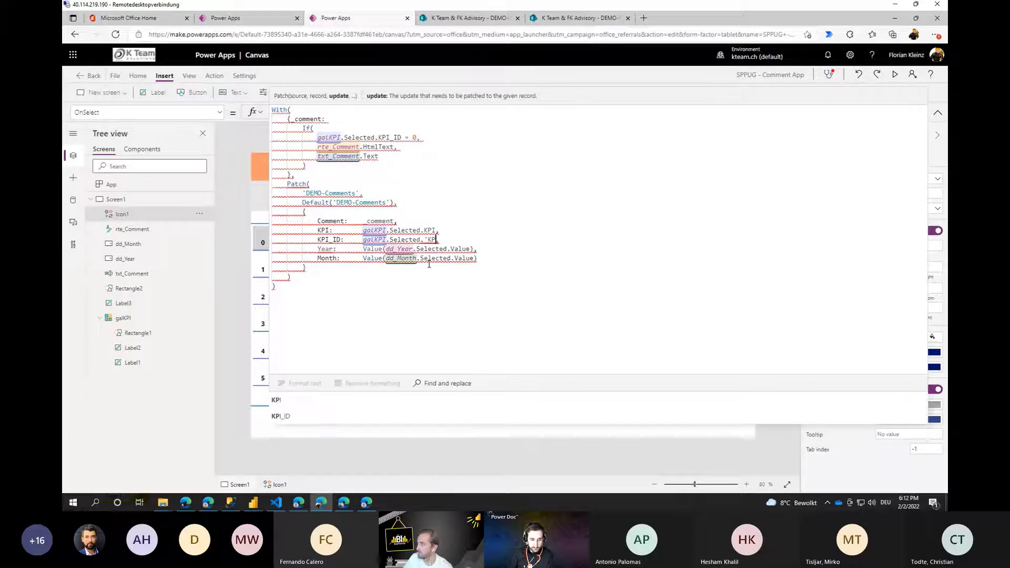
pyautogui.press('BackSpace')
pyautogui.press('BackSpace')
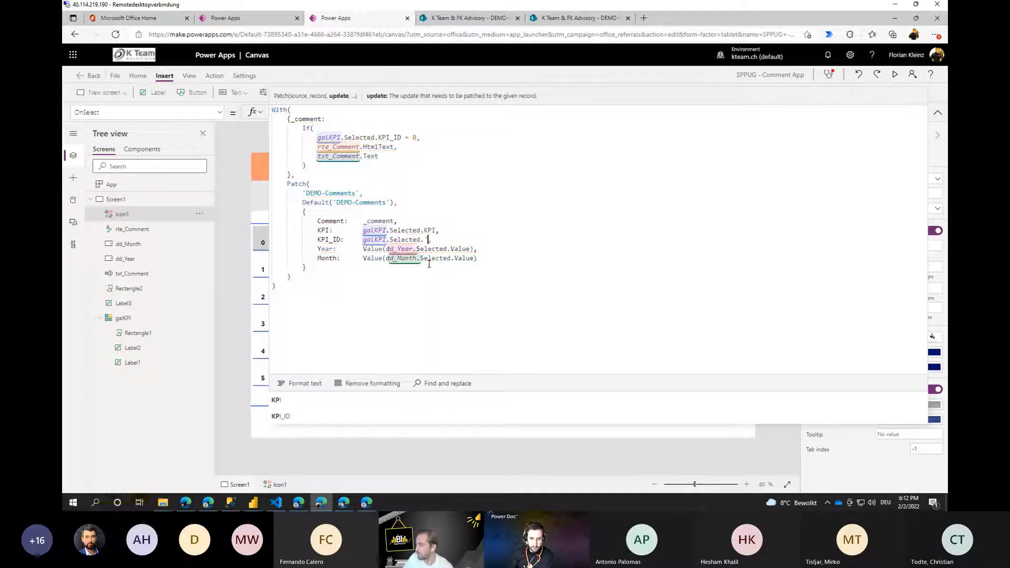
pyautogui.press('BackSpace')
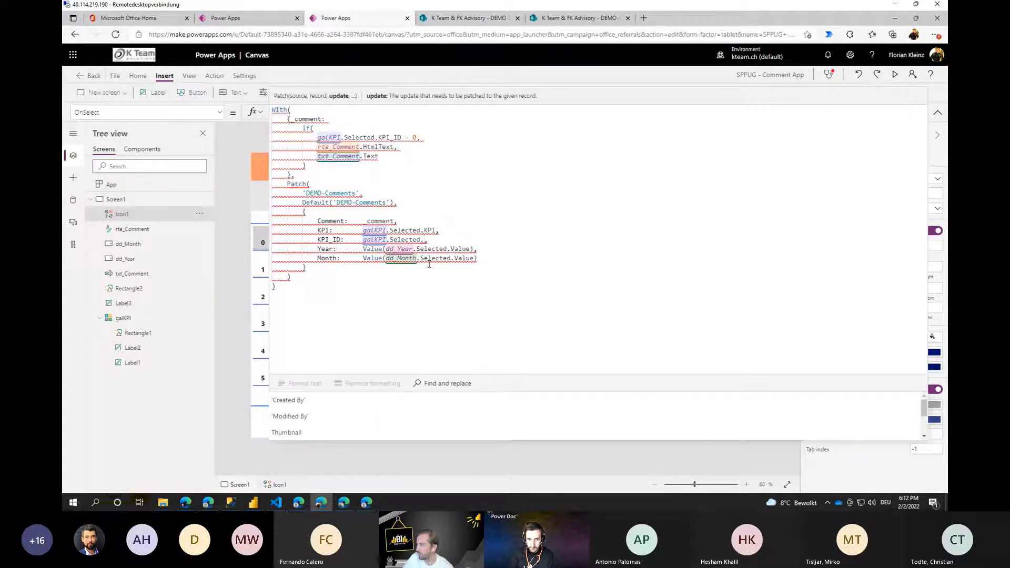
pyautogui.write('KPI')
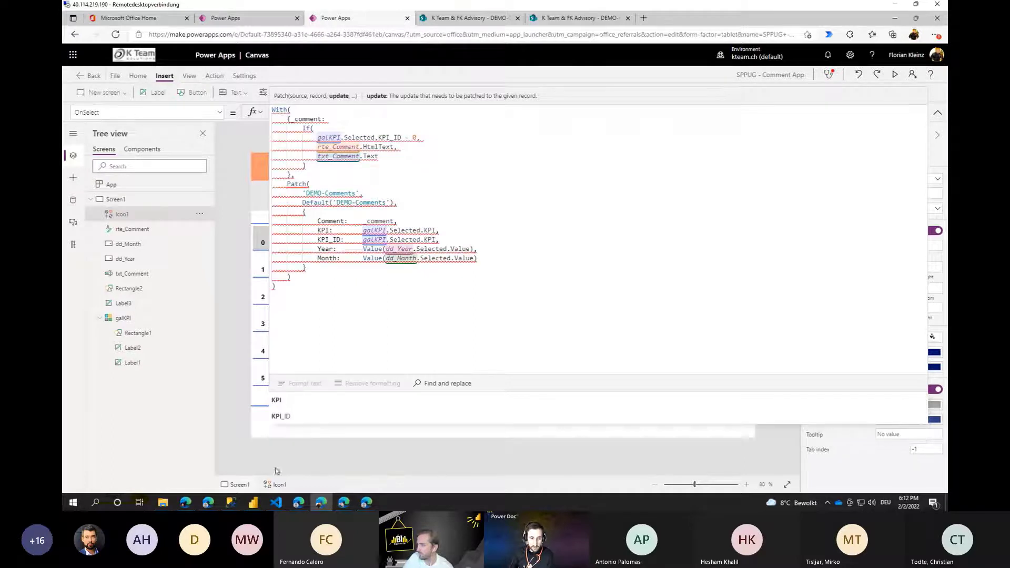
pyautogui.click(284, 416)
# Rename the KPI_ID column in the Patch record to 'KPI ID' in single quotes and tighten the spacing before its value.
pyautogui.click(333, 239)
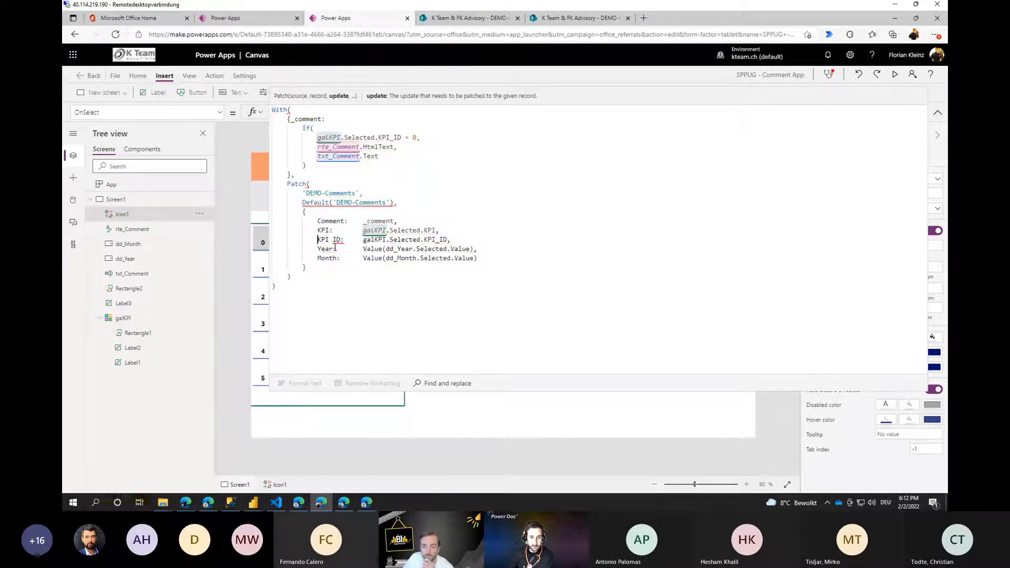
pyautogui.write("'")
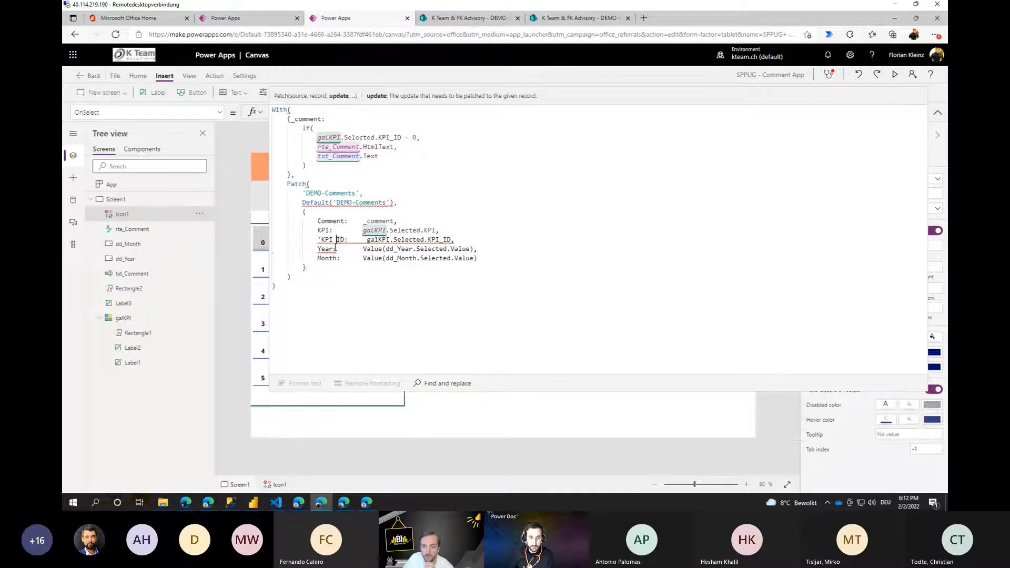
pyautogui.write("'")
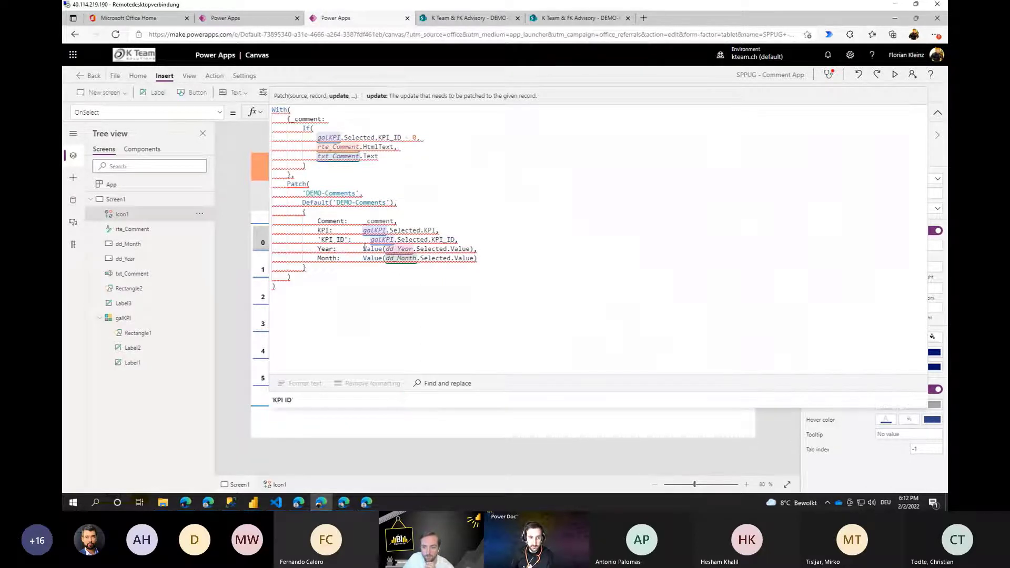
pyautogui.click(339, 248)
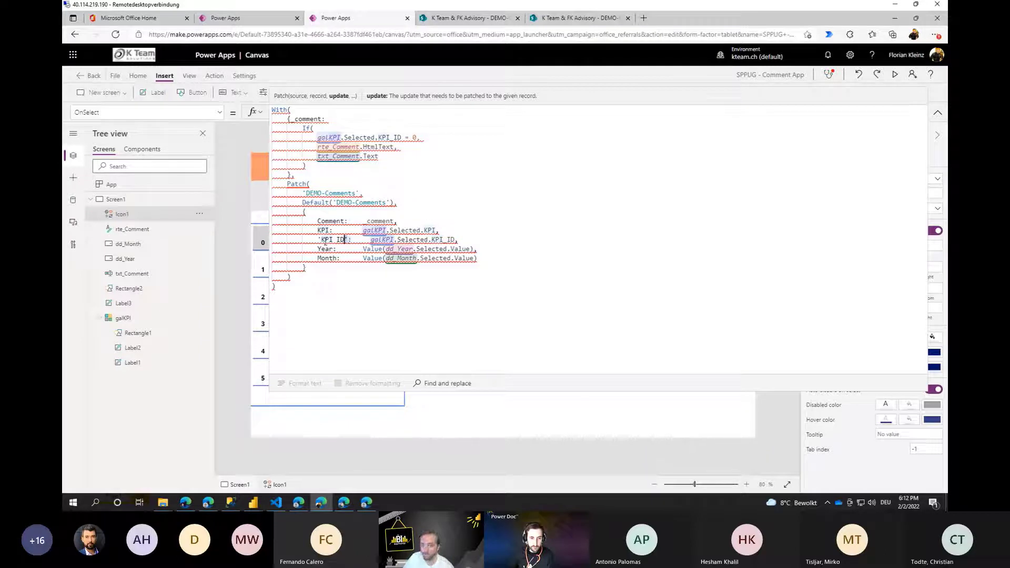
pyautogui.doubleClick(333, 239)
pyautogui.write('KPI')
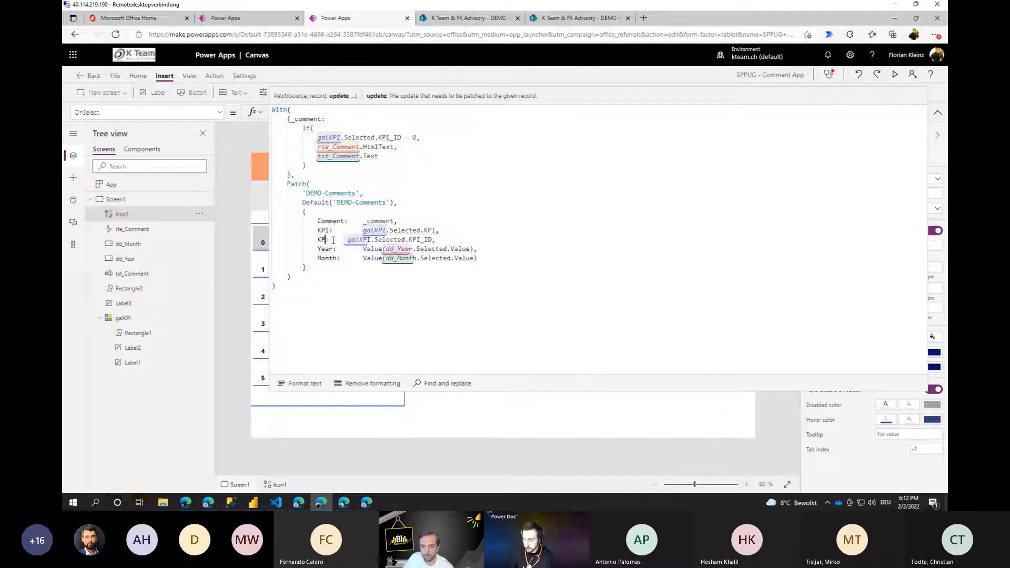
pyautogui.press('Down')
pyautogui.press('Tab')
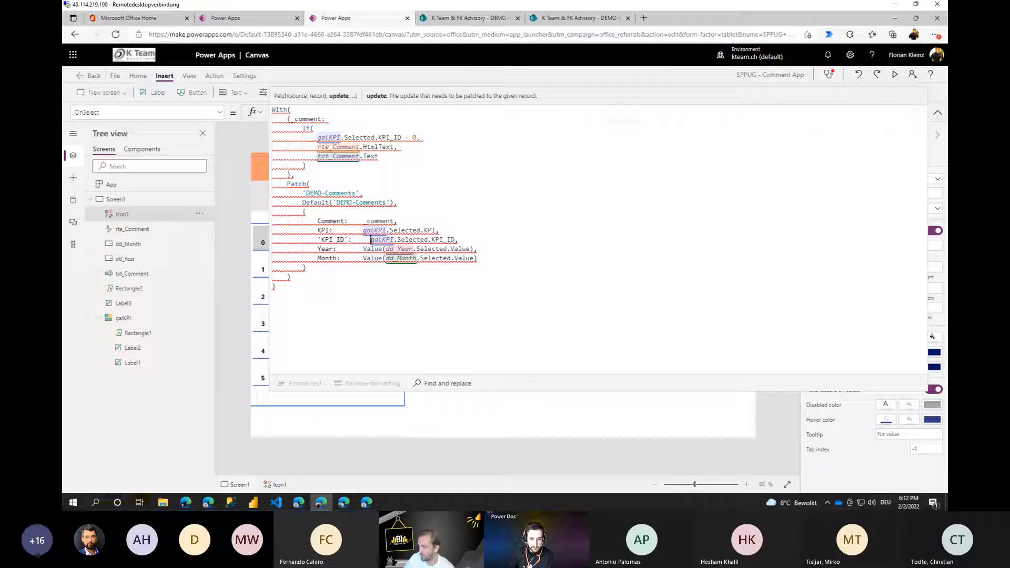
pyautogui.press('BackSpace')
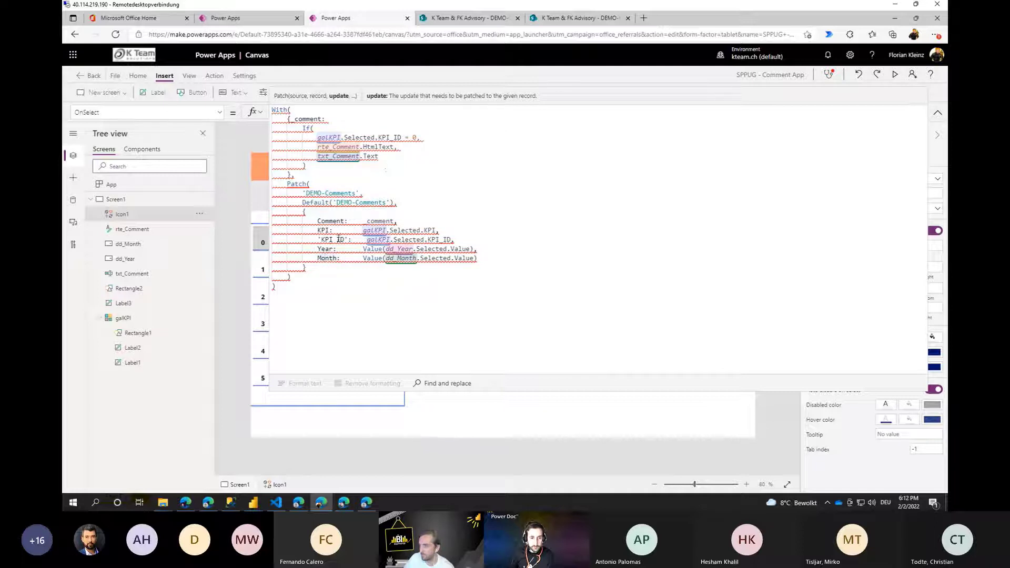
# Re-enter the Year: column name in front of Value(dd_Year.Selected.Value) in the Patch record.
pyautogui.moveTo(339, 249); pyautogui.dragTo(318, 248)
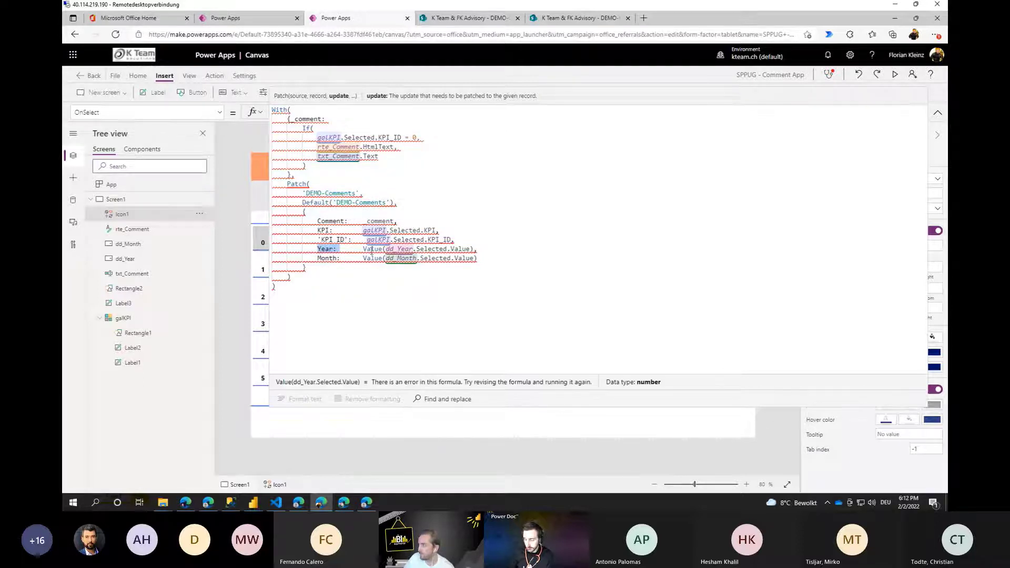
pyautogui.write('Yea')
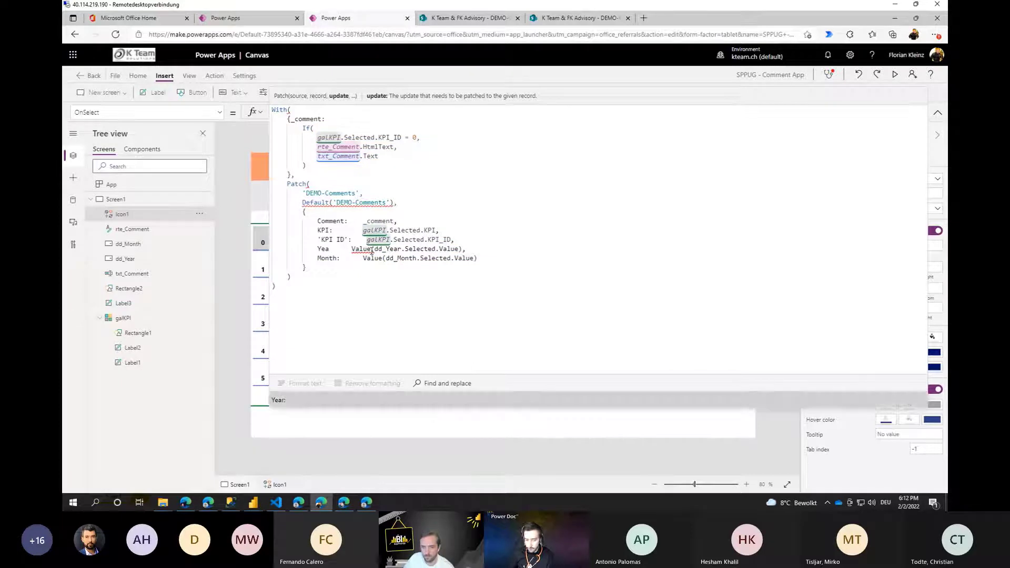
pyautogui.write('r:')
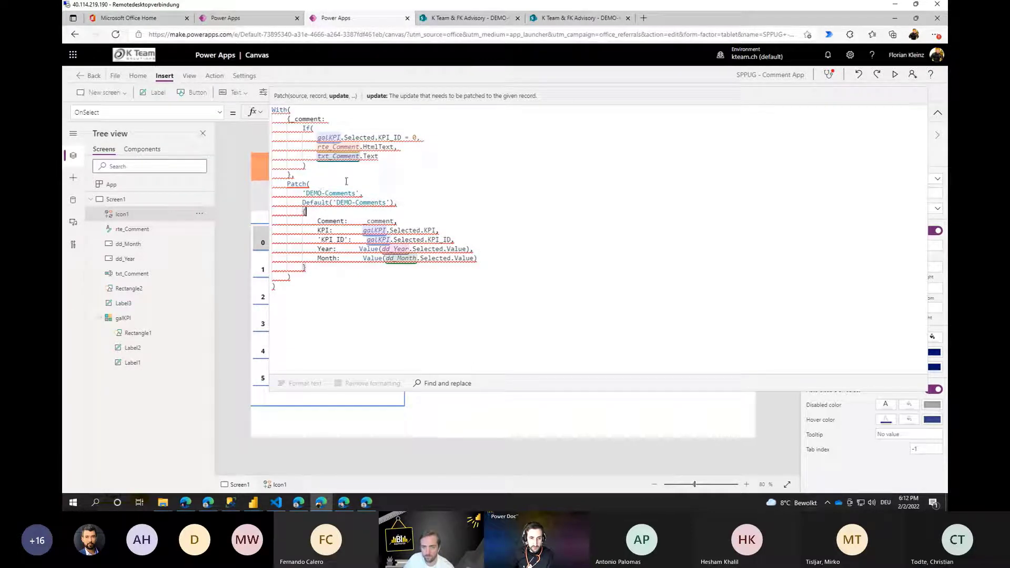
# Try an empty text string instead of _comment as the Comment value in the Patch record and undo it.
pyautogui.click(329, 170)
pyautogui.moveTo(395, 222); pyautogui.dragTo(364, 223)
pyautogui.write('""')
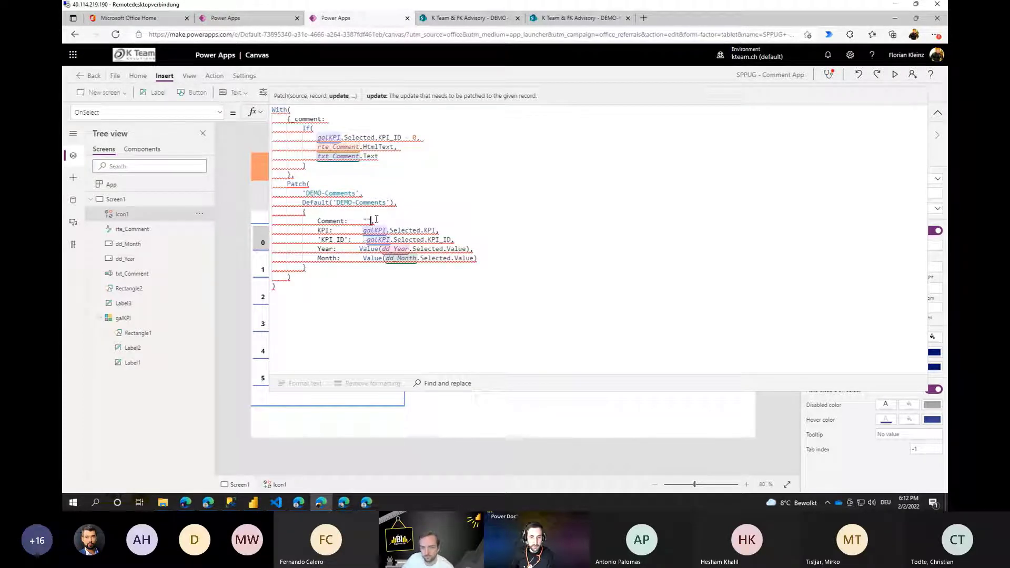
pyautogui.hotkey('ctrl', 'z')
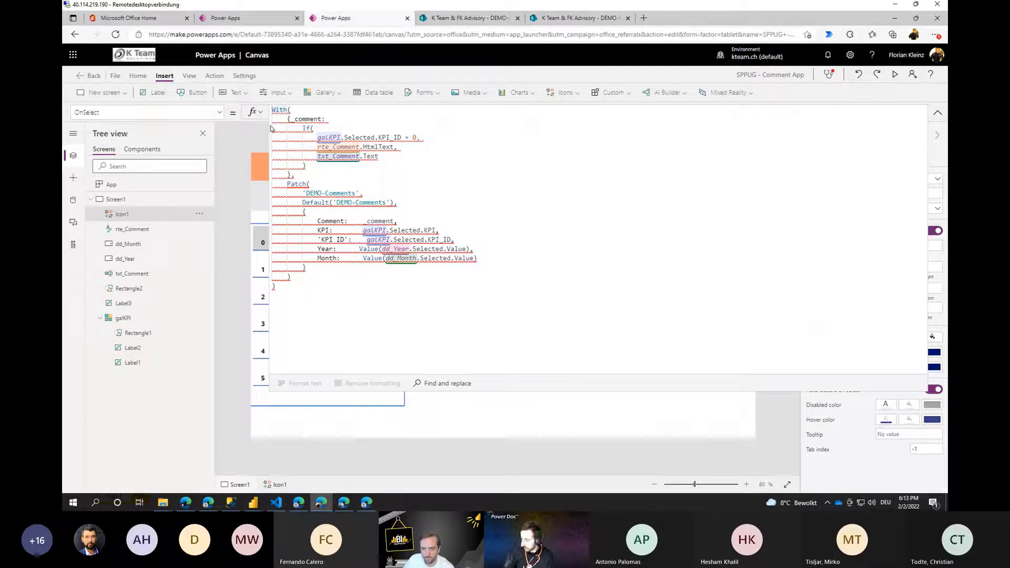
# Comment out the With block above Patch using /* */ and its closing bracket below using //.
pyautogui.write('/*')
pyautogui.click(307, 174)
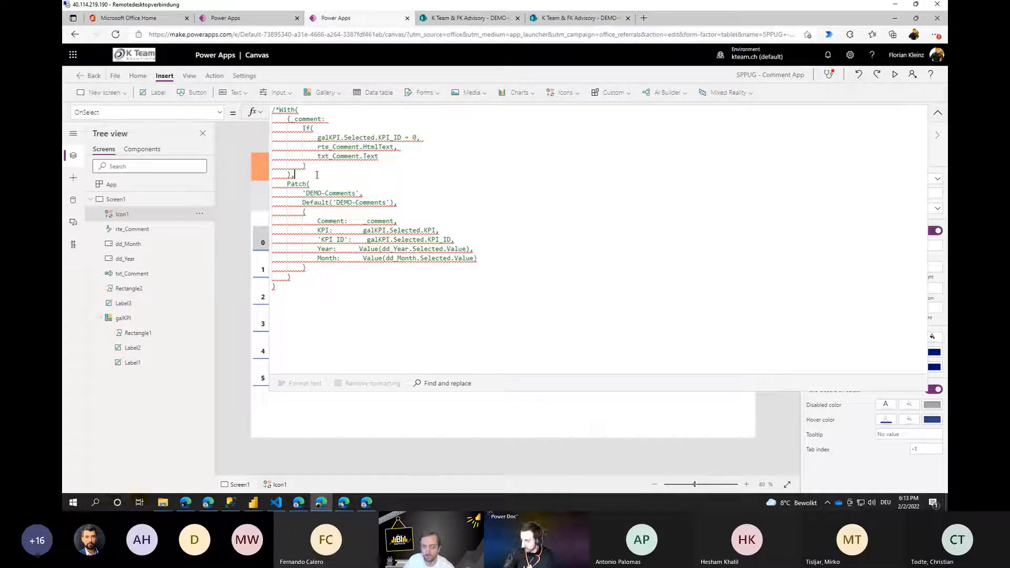
pyautogui.write('*/')
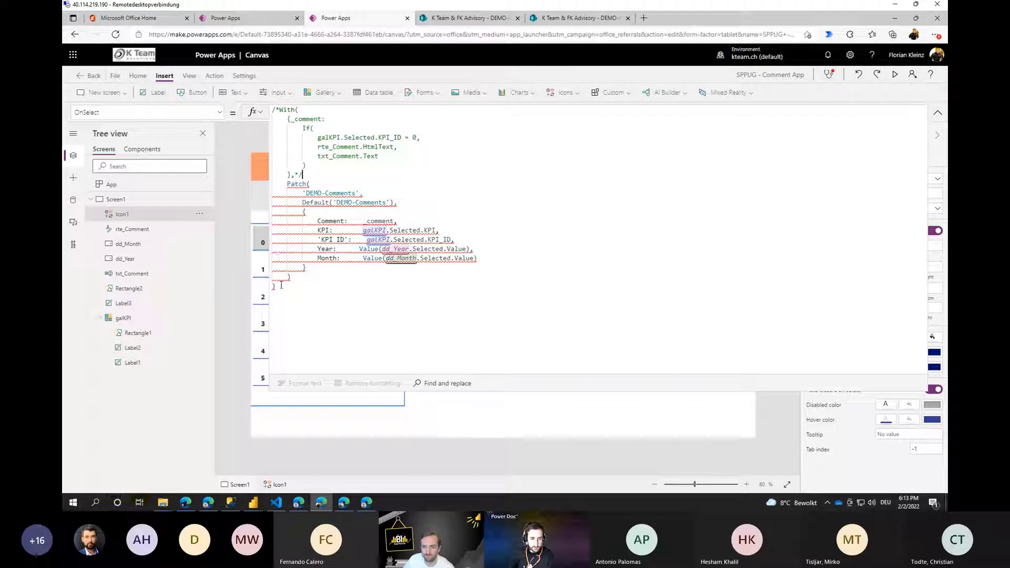
pyautogui.click(274, 287)
pyautogui.write('//')
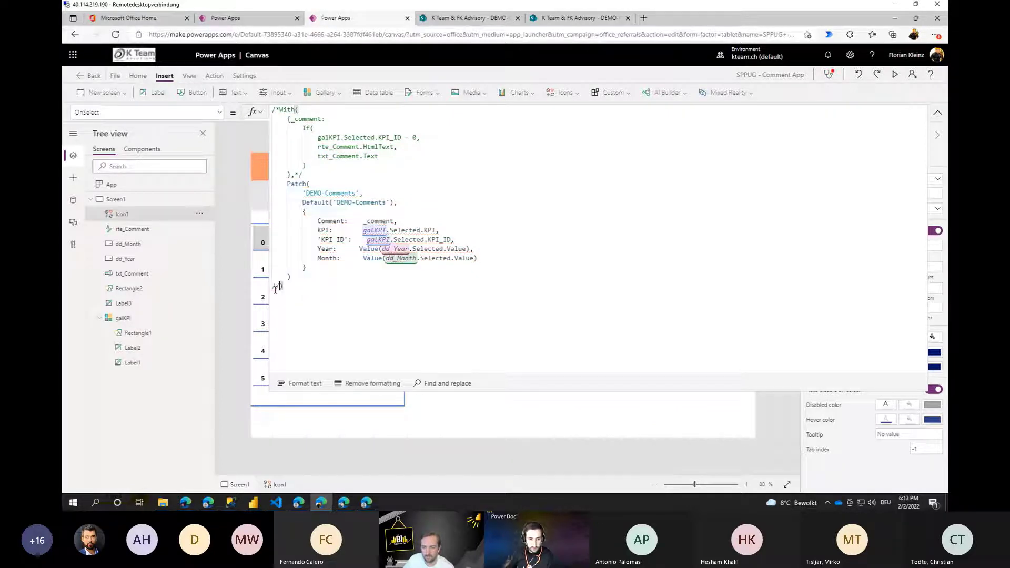
pyautogui.click(318, 240)
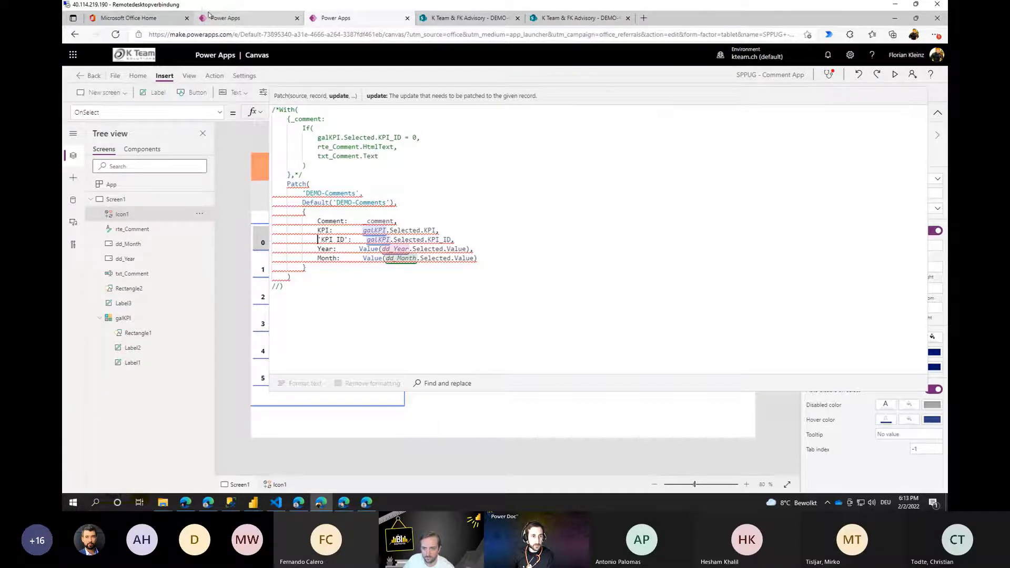
# Try to open DEMO Commenting App for editing from the apps list and return to the icon's formula in SPPUG - Comment App.
pyautogui.click(226, 18)
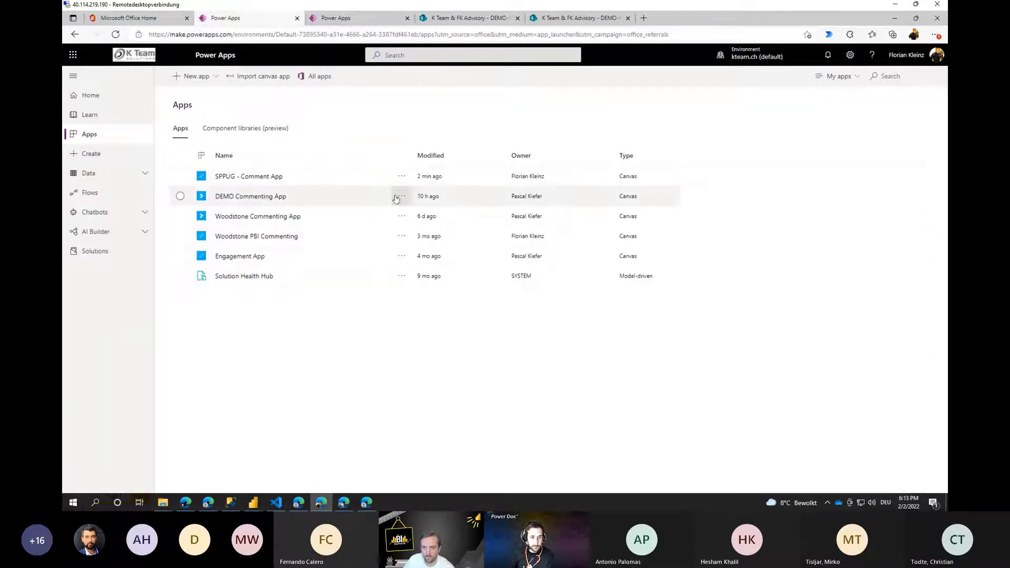
pyautogui.click(413, 202)
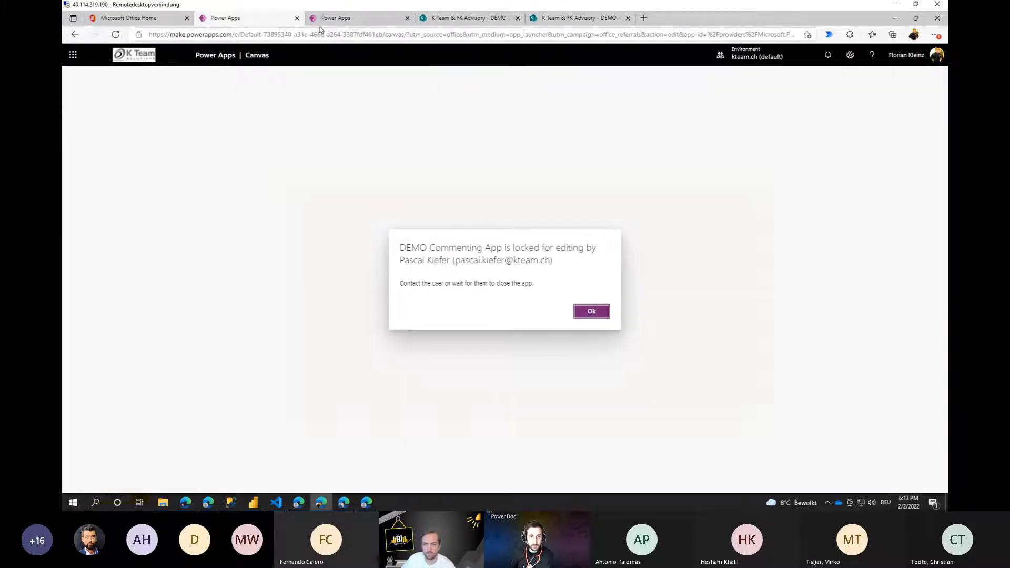
pyautogui.click(334, 18)
pyautogui.click(397, 278)
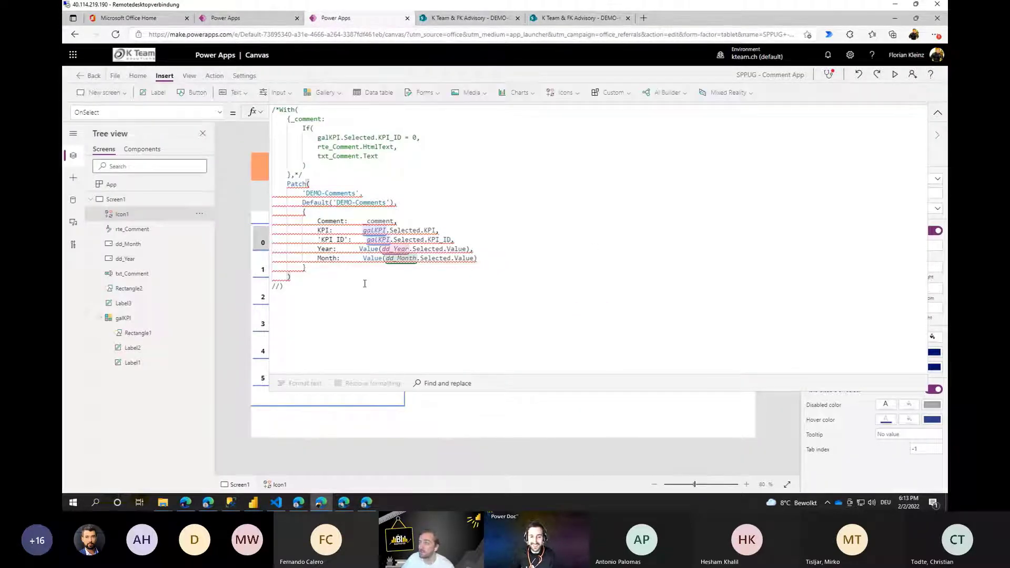
# Collapse the formula bar and try the app's selections with month 3 and the Umsatzerlöse entry in the KPI gallery.
pyautogui.click(337, 239)
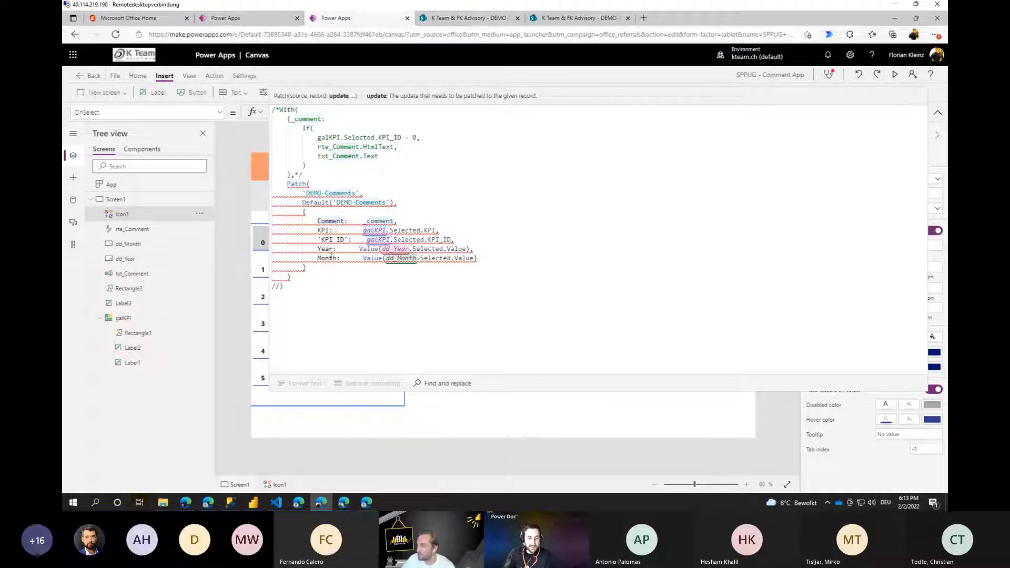
pyautogui.click(442, 231)
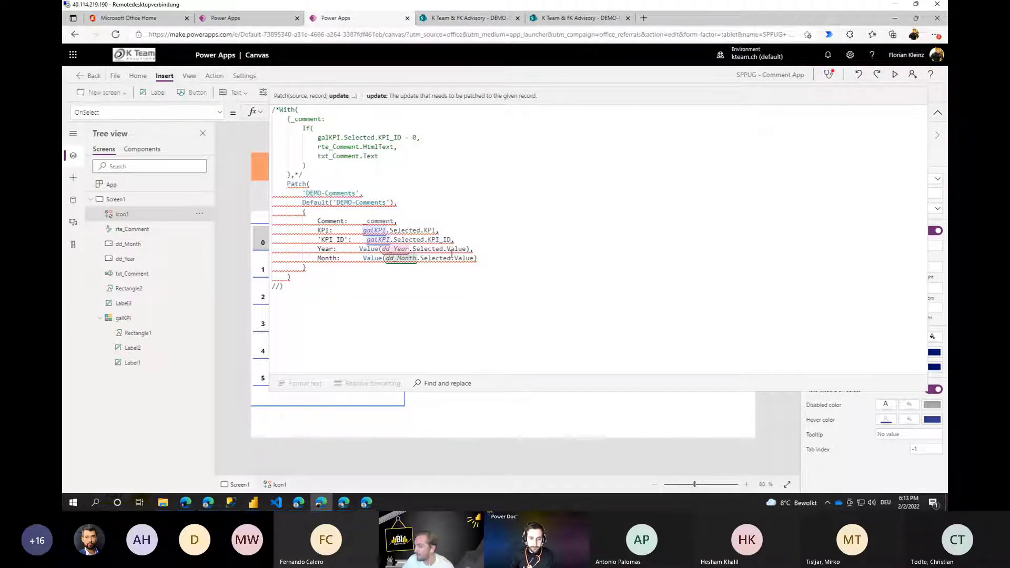
pyautogui.click(937, 112)
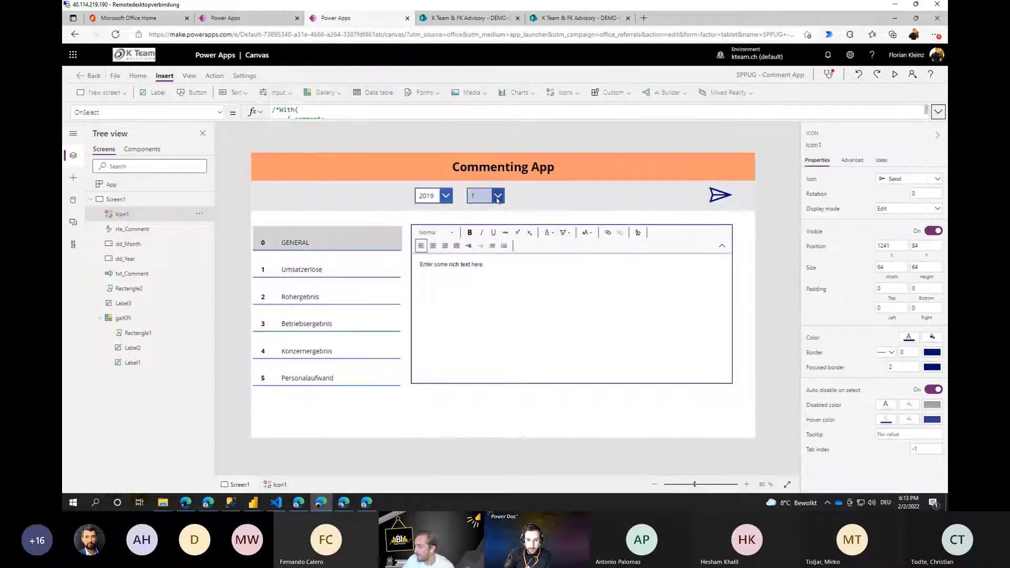
pyautogui.click(486, 196)
pyautogui.click(477, 244)
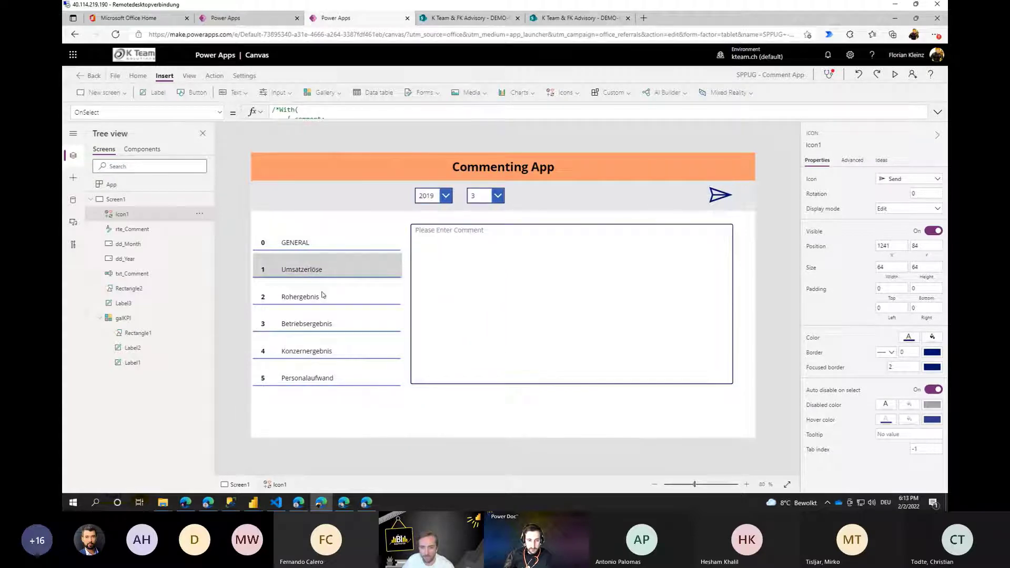
# Expand the icon's formula and check the Default('DEMO-Comments') argument and the brackets of the Patch record.
pyautogui.click(938, 112)
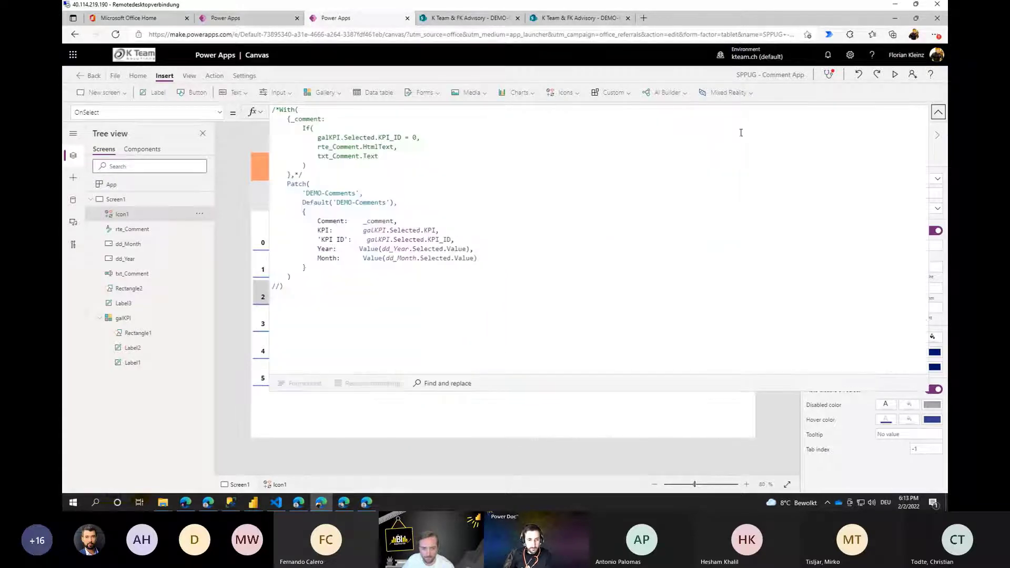
pyautogui.click(363, 203)
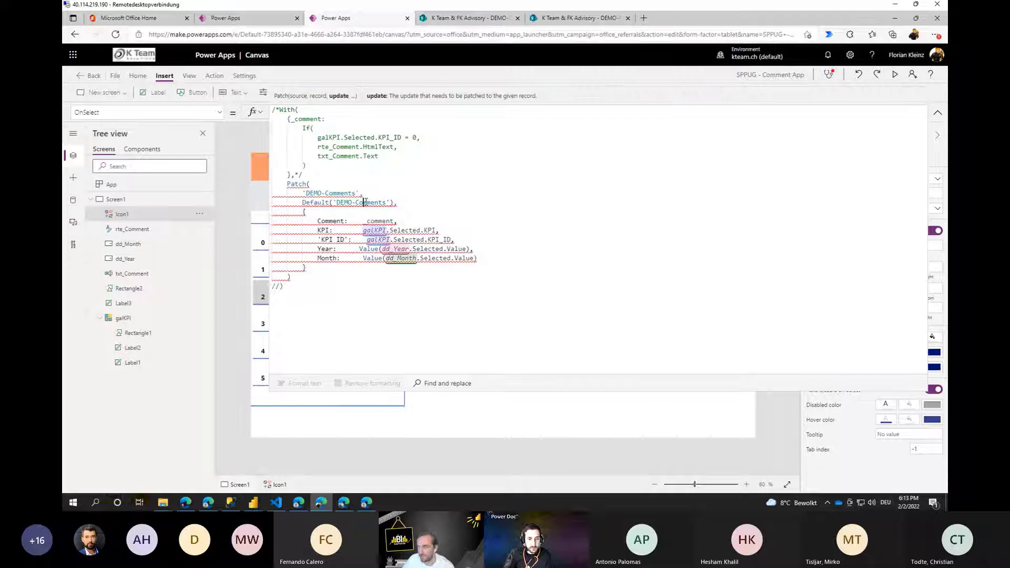
pyautogui.click(396, 203)
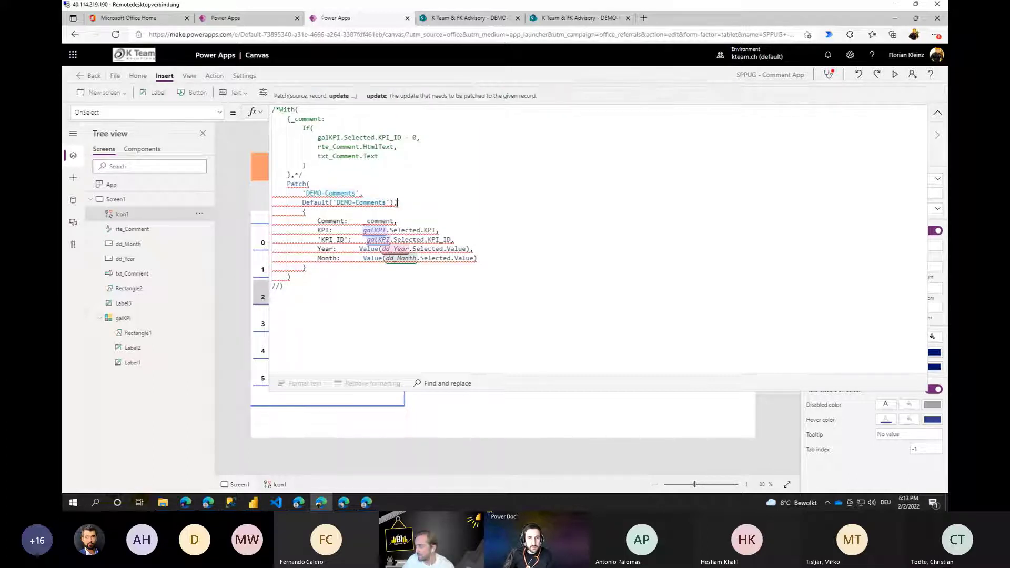
pyautogui.click(305, 267)
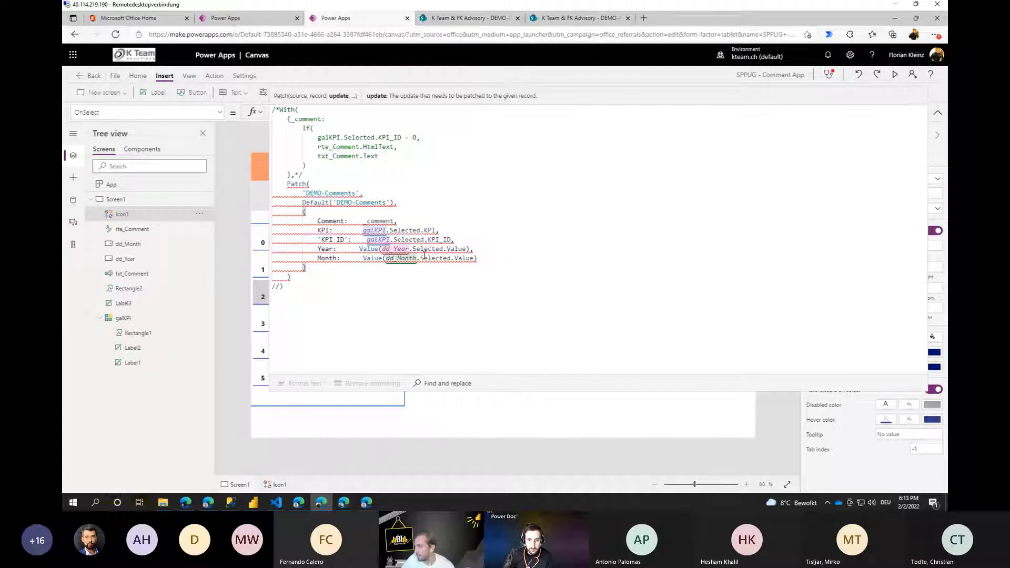
# Remove the Value() wrapper around dd_Year.Selected.Value and dd_Month.Selected.Value in the Patch record.
pyautogui.doubleClick(368, 249)
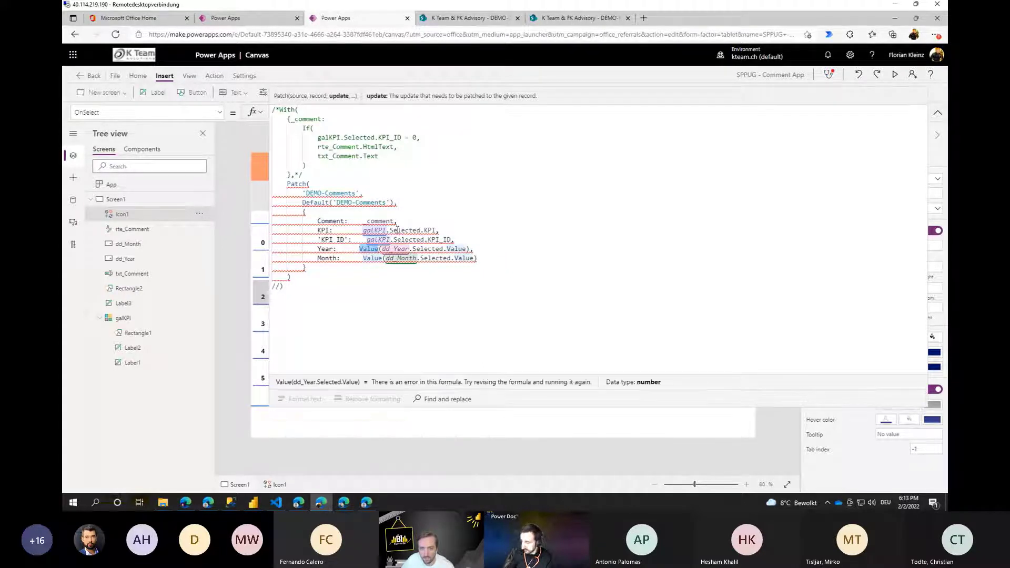
pyautogui.press('Delete')
pyautogui.press('Delete')
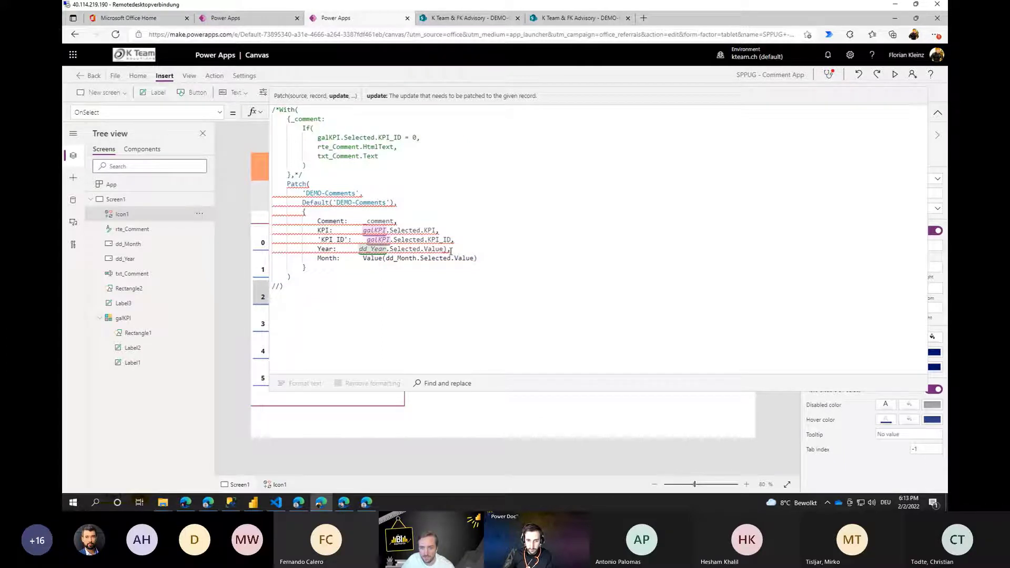
pyautogui.click(448, 250)
pyautogui.press('BackSpace')
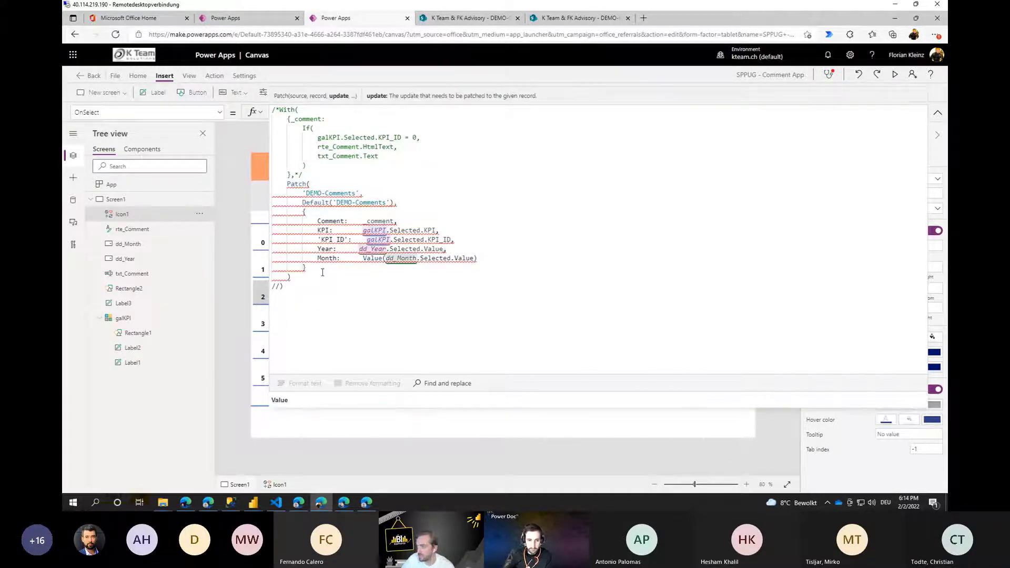
pyautogui.doubleClick(364, 258)
pyautogui.press('Delete')
pyautogui.press('Delete')
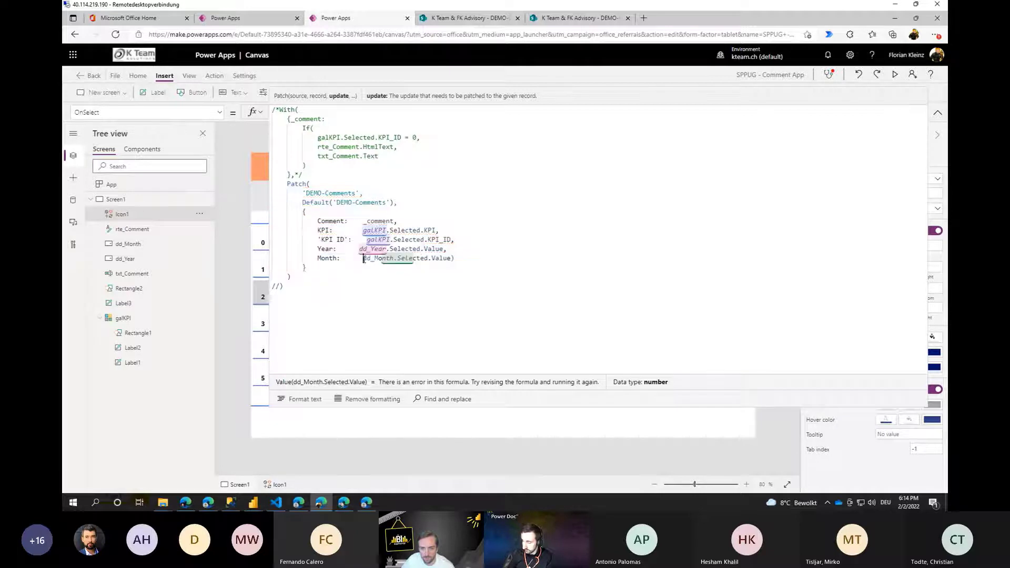
pyautogui.click(459, 260)
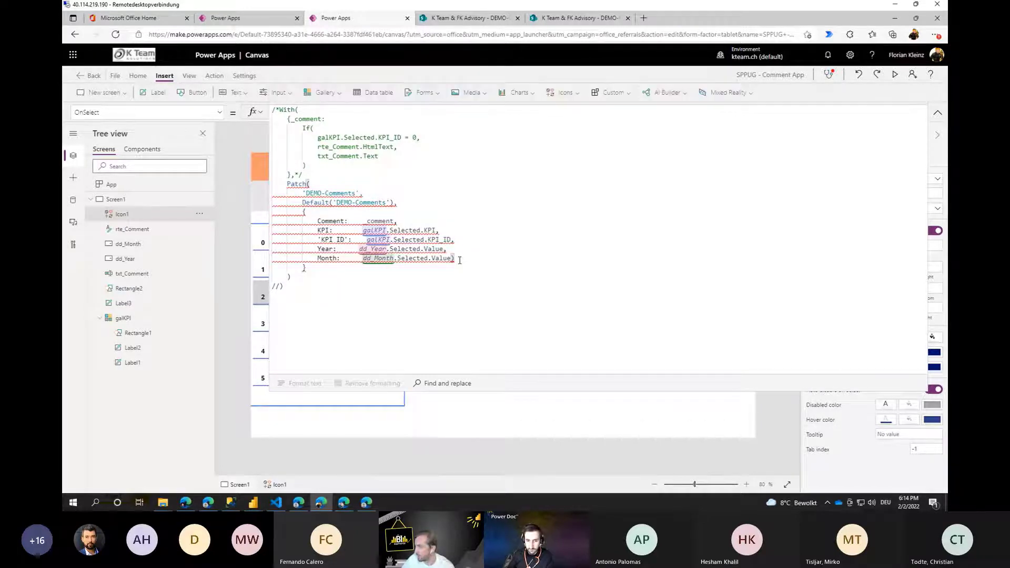
pyautogui.press('BackSpace')
# Align the Year and 'KPI ID' values with the other values of the Patch record.
pyautogui.click(361, 249)
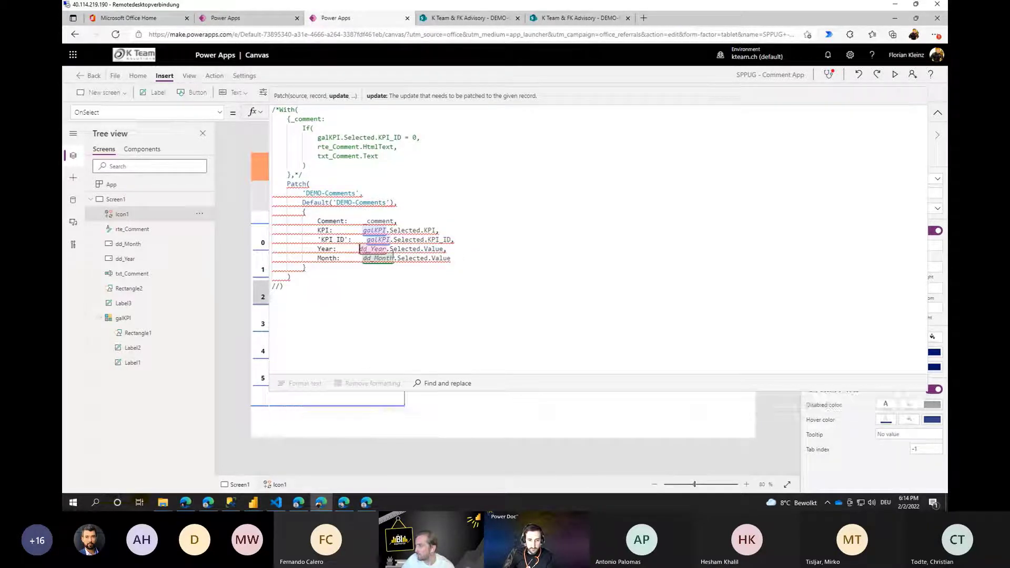
pyautogui.press('Up')
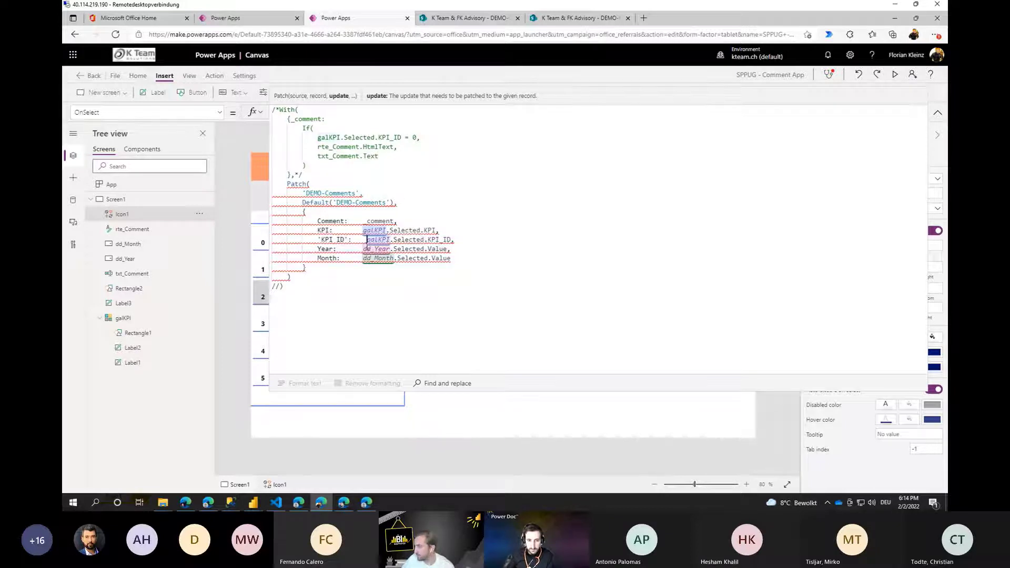
pyautogui.press('BackSpace')
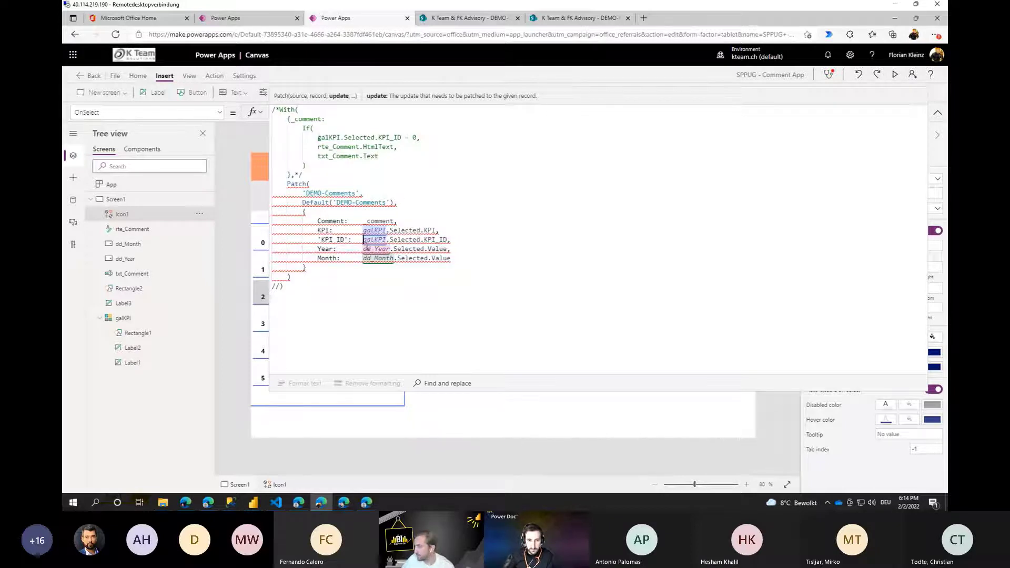
# Look through the galKPI gallery's properties and return to the Send icon.
pyautogui.click(938, 115)
pyautogui.click(358, 319)
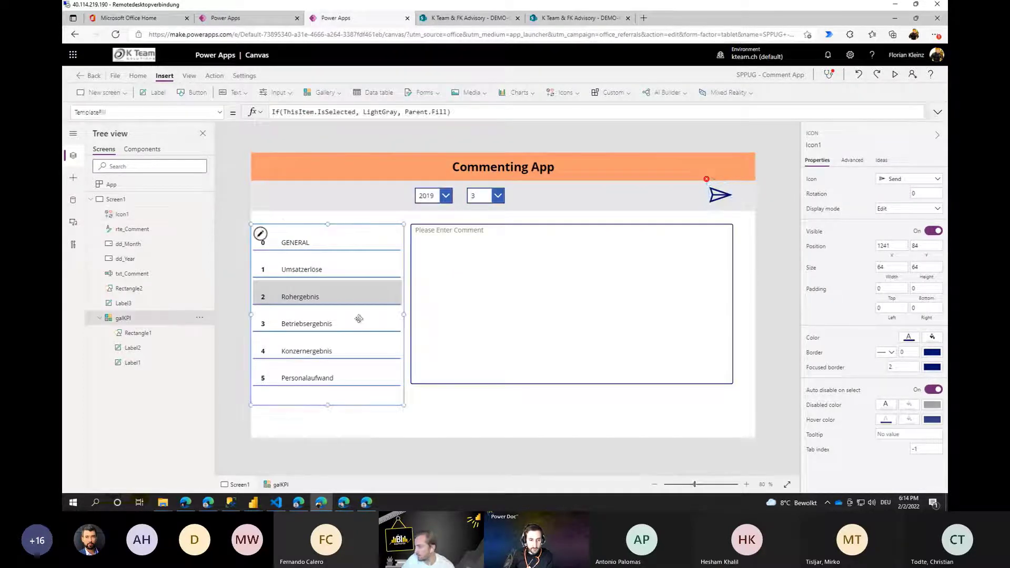
pyautogui.click(219, 112)
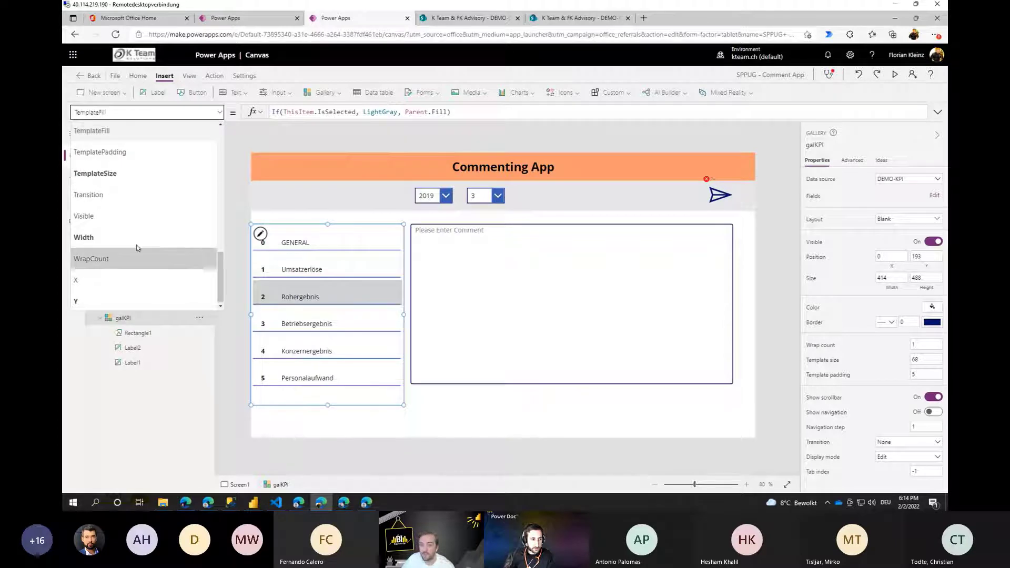
pyautogui.click(720, 196)
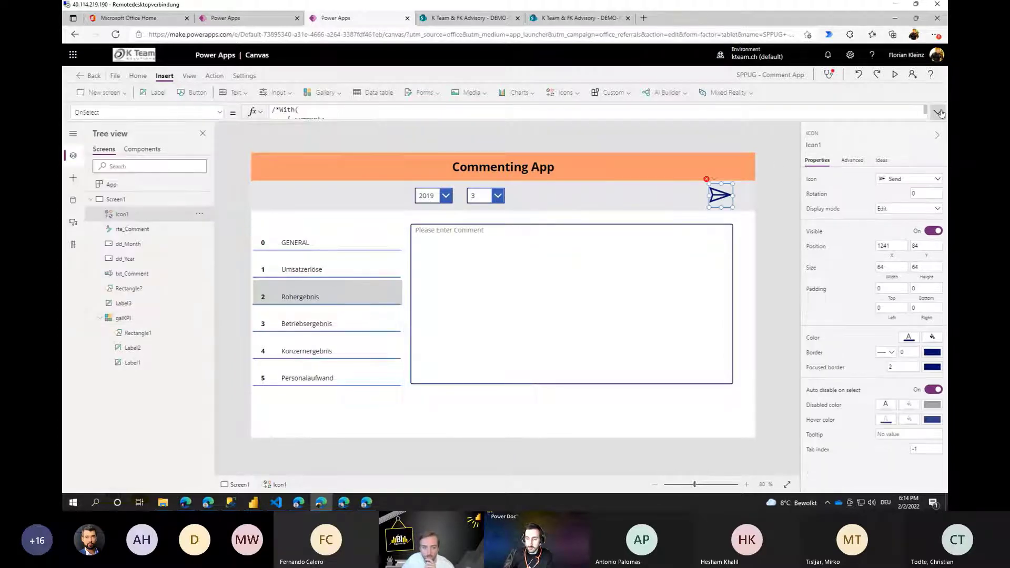
# Wrap galKPI.Selected.KPI_ID in Value() for the 'KPI ID' field of the icon's Patch record.
pyautogui.click(938, 112)
pyautogui.click(345, 239)
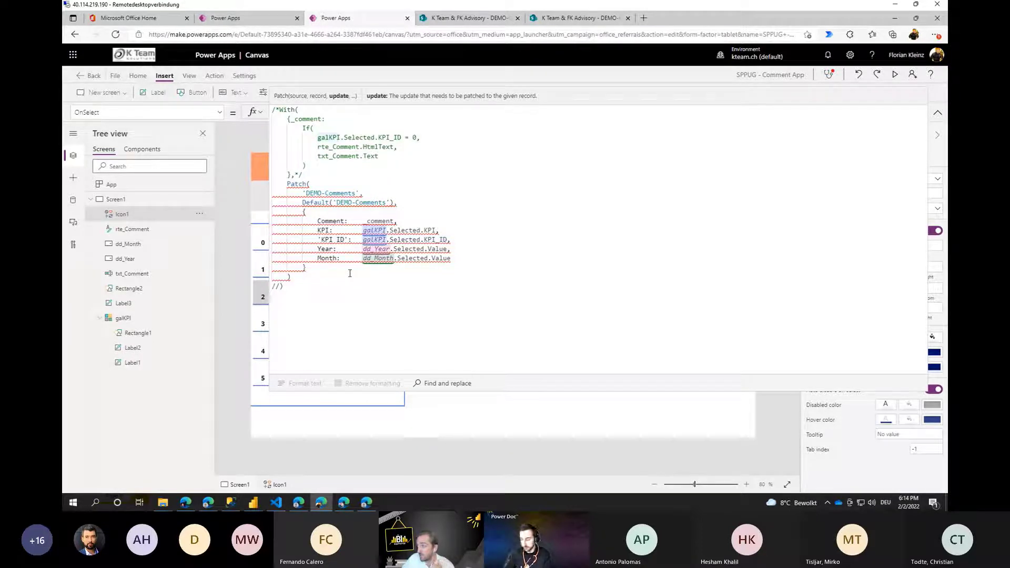
pyautogui.click(363, 239)
pyautogui.write('Value(')
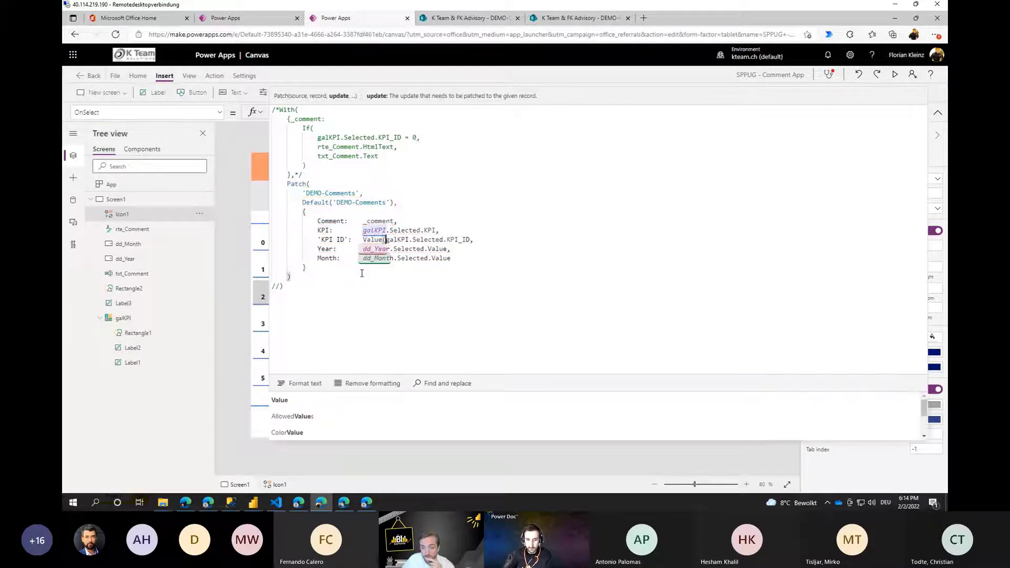
pyautogui.click(470, 239)
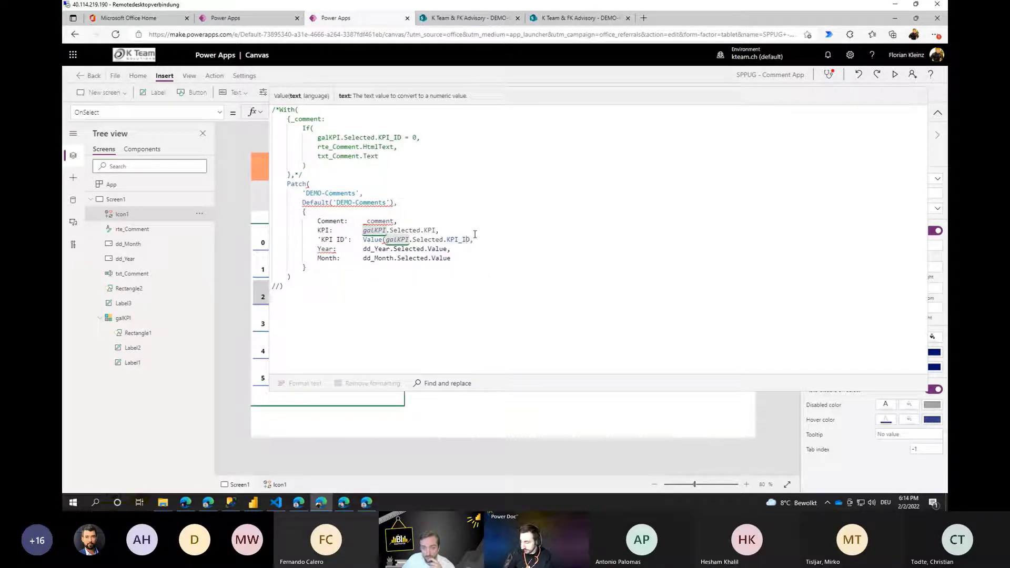
pyautogui.write(')')
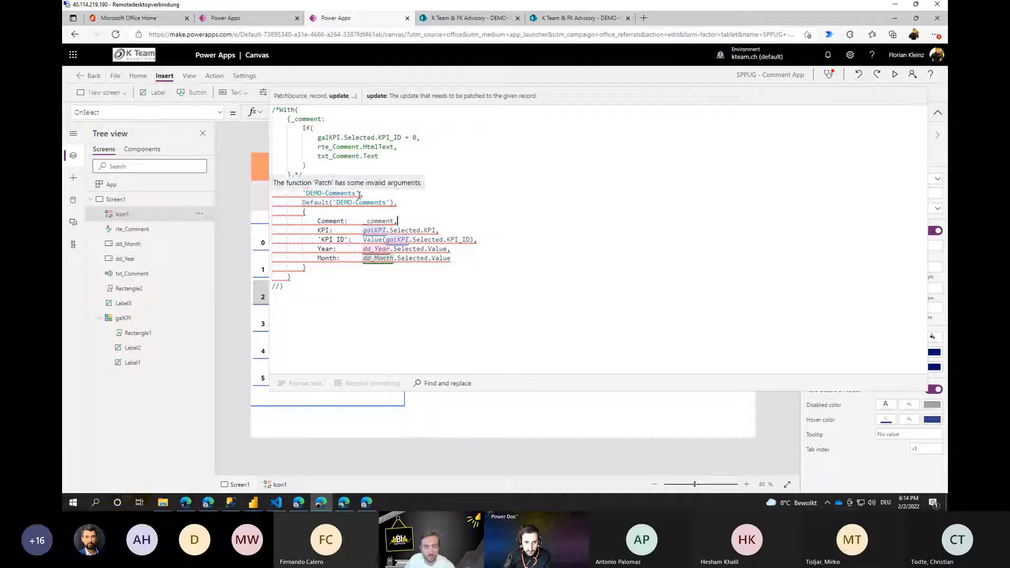
# Comment out the Comment, KPI, 'KPI ID', Year and Month lines of the Patch record.
pyautogui.click(318, 221)
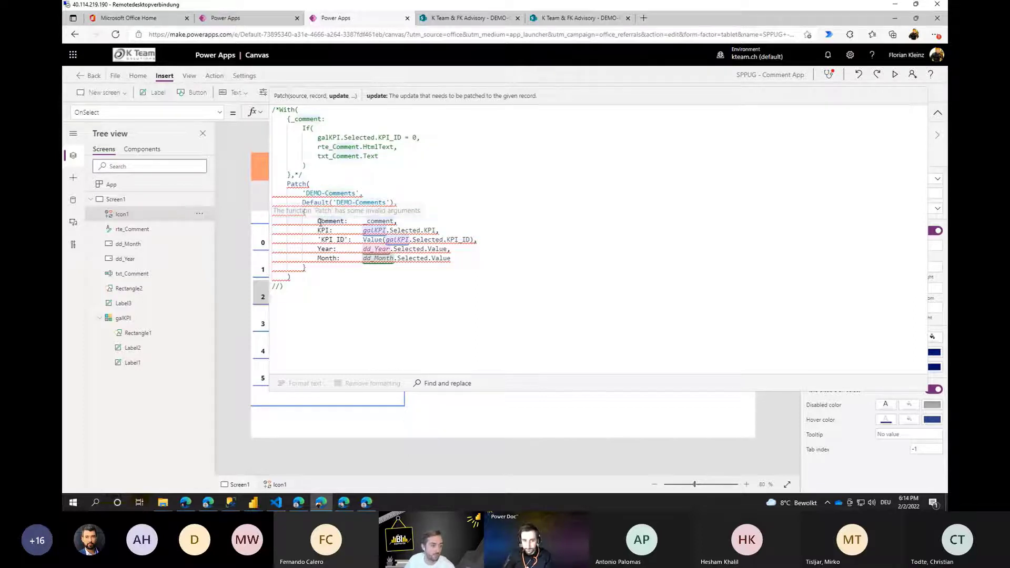
pyautogui.write('//')
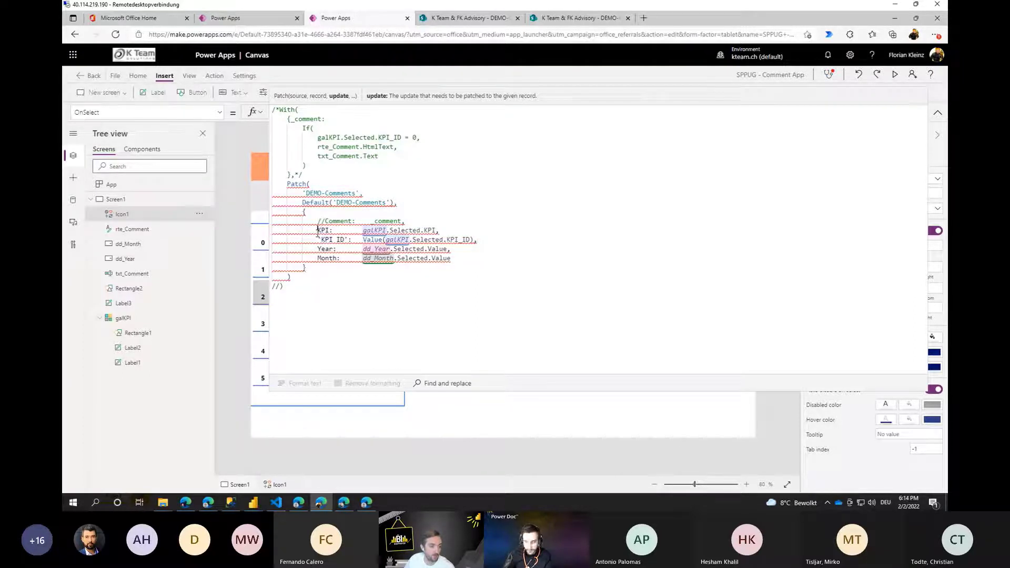
pyautogui.click(317, 230)
pyautogui.write('//')
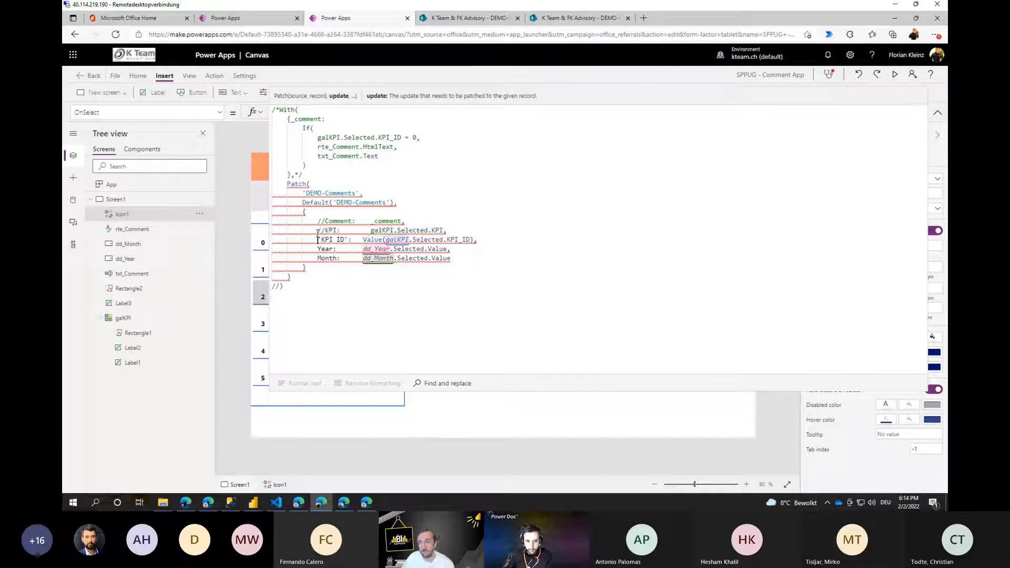
pyautogui.moveTo(317, 236); pyautogui.dragTo(453, 259)
pyautogui.hotkey('ctrl', '/')
pyautogui.click(300, 273)
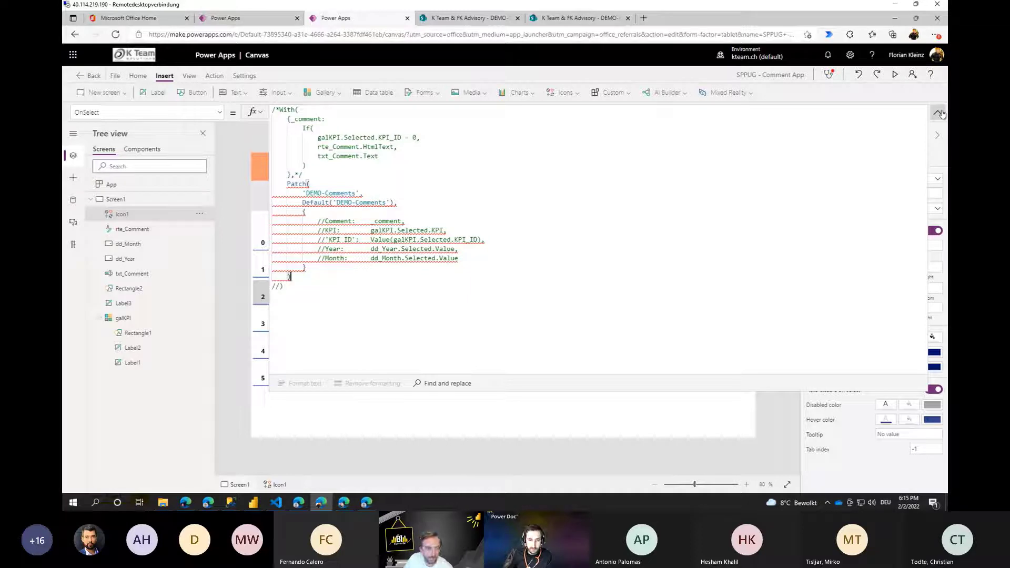
pyautogui.click(348, 249)
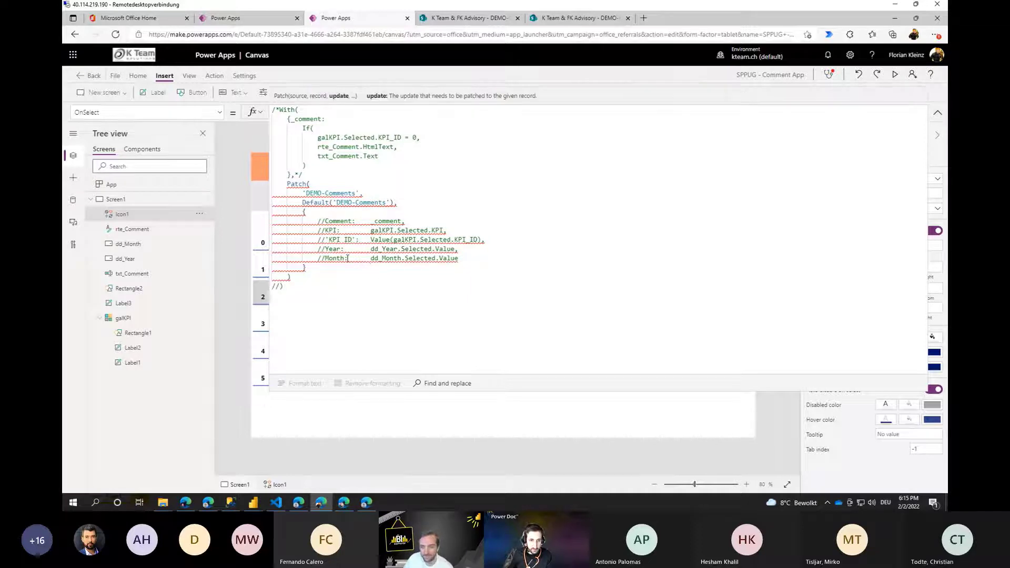
pyautogui.click(319, 221)
pyautogui.hotkey('shift', 'Up')
pyautogui.hotkey('shift', 'Up')
pyautogui.hotkey('shift', 'Up')
pyautogui.hotkey('shift', 'Up')
pyautogui.hotkey('shift', 'Up')
pyautogui.hotkey('shift', 'Up')
pyautogui.hotkey('shift', 'Up')
pyautogui.hotkey('shift', 'Up')
pyautogui.hotkey('shift', 'Up')
pyautogui.hotkey('shift', 'Up')
pyautogui.hotkey('shift', 'Home')
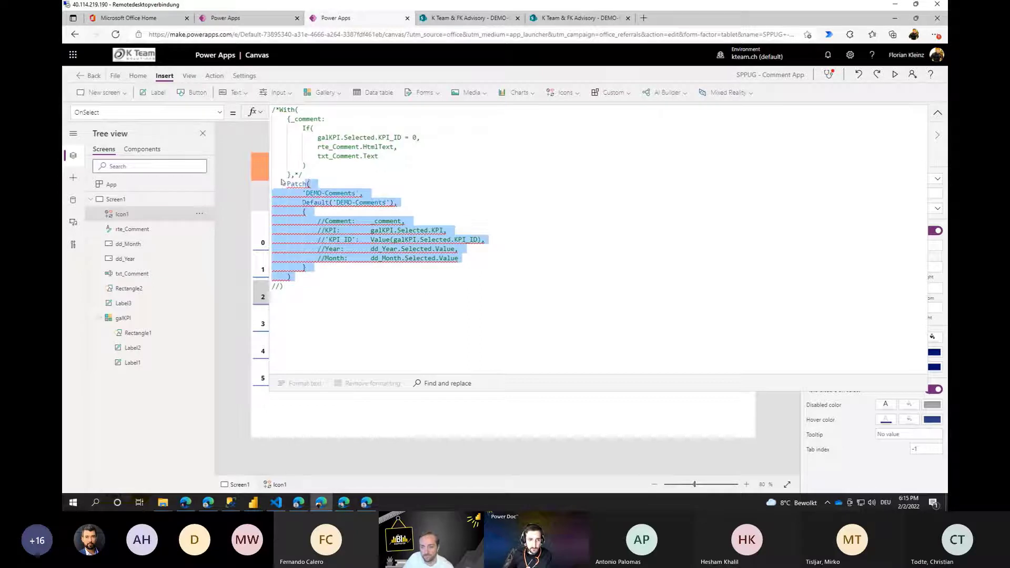
pyautogui.click(326, 290)
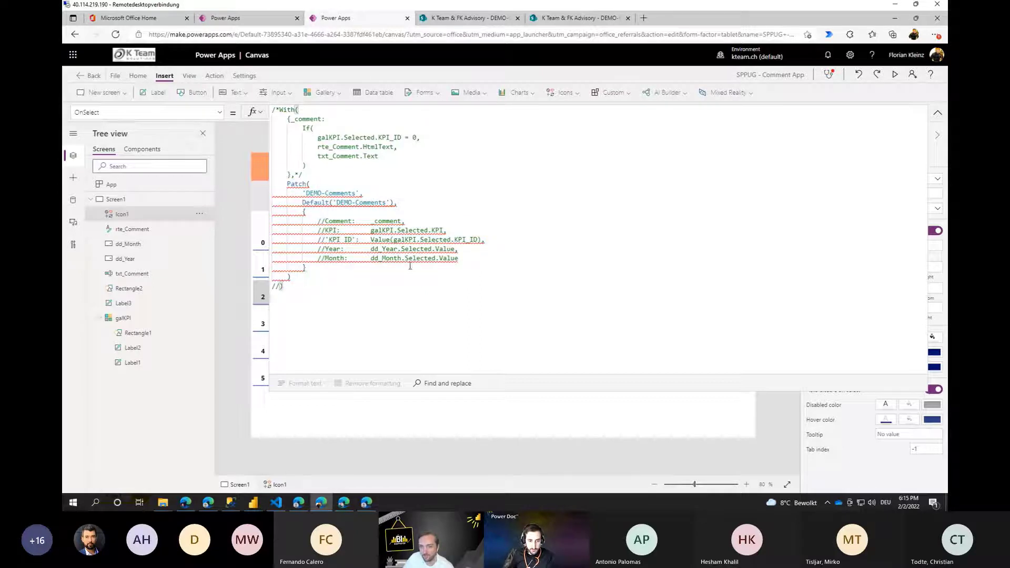
pyautogui.moveTo(416, 222); pyautogui.dragTo(370, 222)
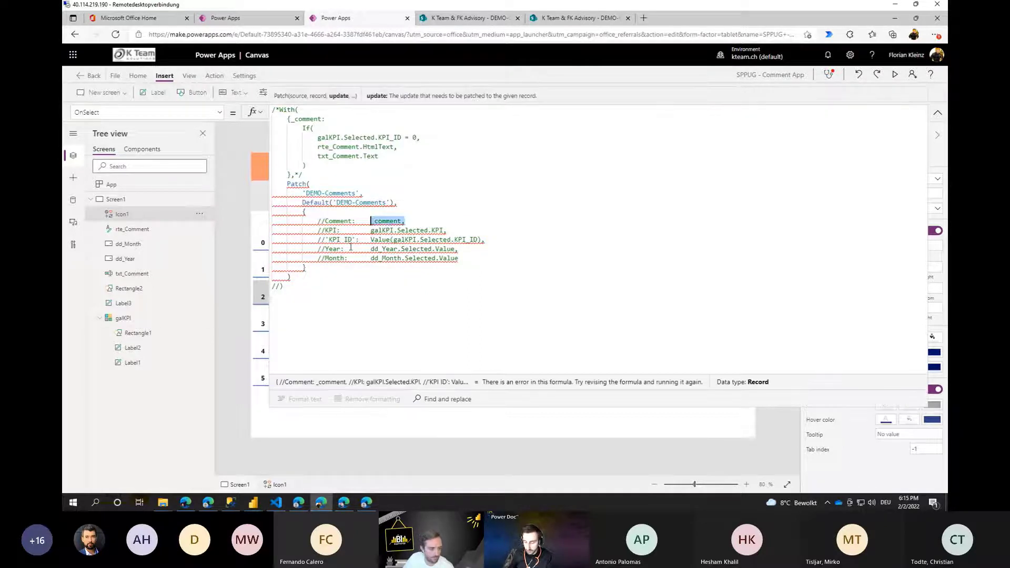
# Delete the whole Patch block from the OnSelect formula and add a blank line below the commented-out With code.
pyautogui.moveTo(295, 277); pyautogui.dragTo(264, 186)
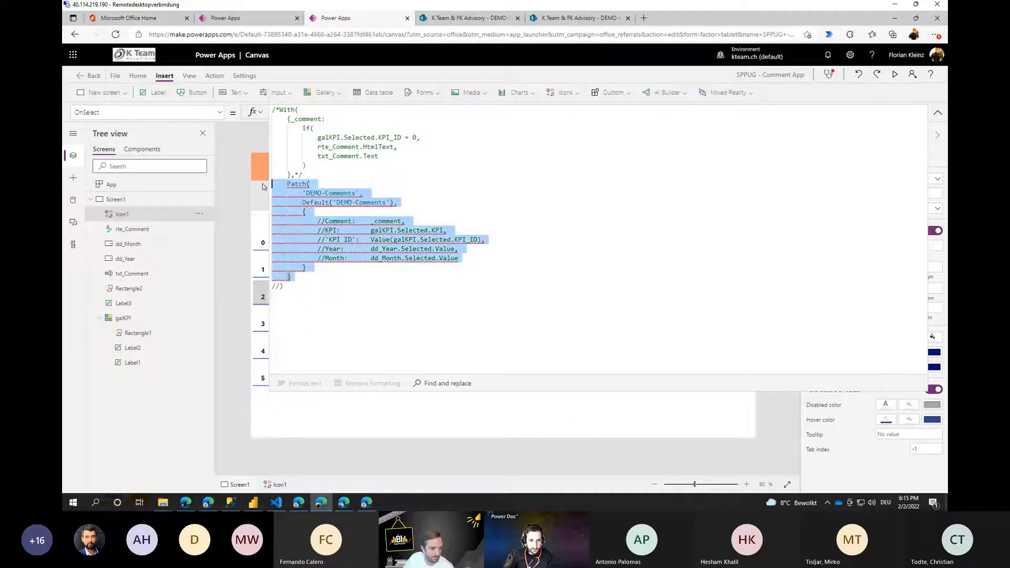
pyautogui.press('Delete')
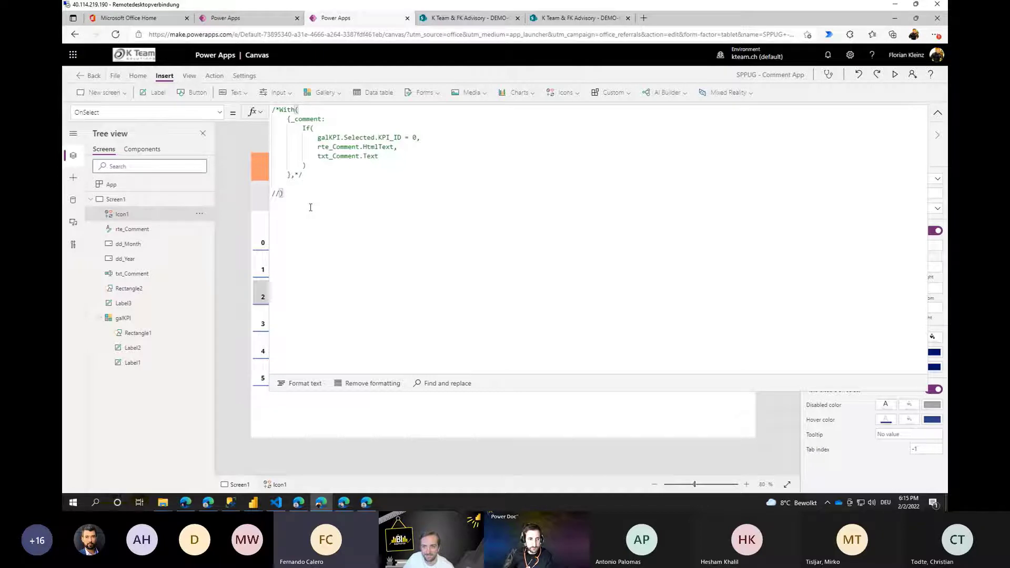
pyautogui.press('Return')
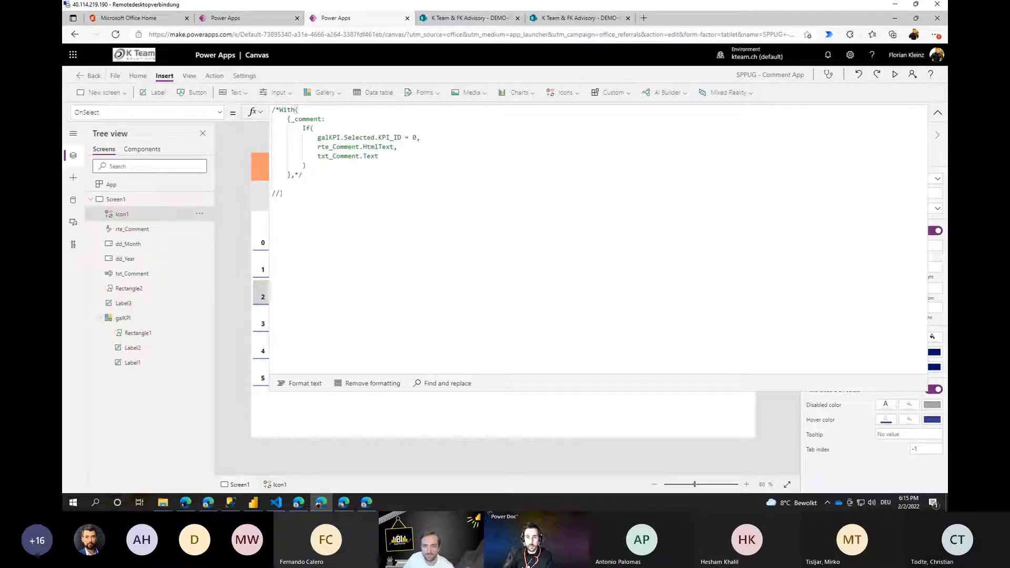
# Switch to the DEMO-Comments list in SharePoint and move the KPI and KPI ID columns between Month and Comment.
pyautogui.click(466, 18)
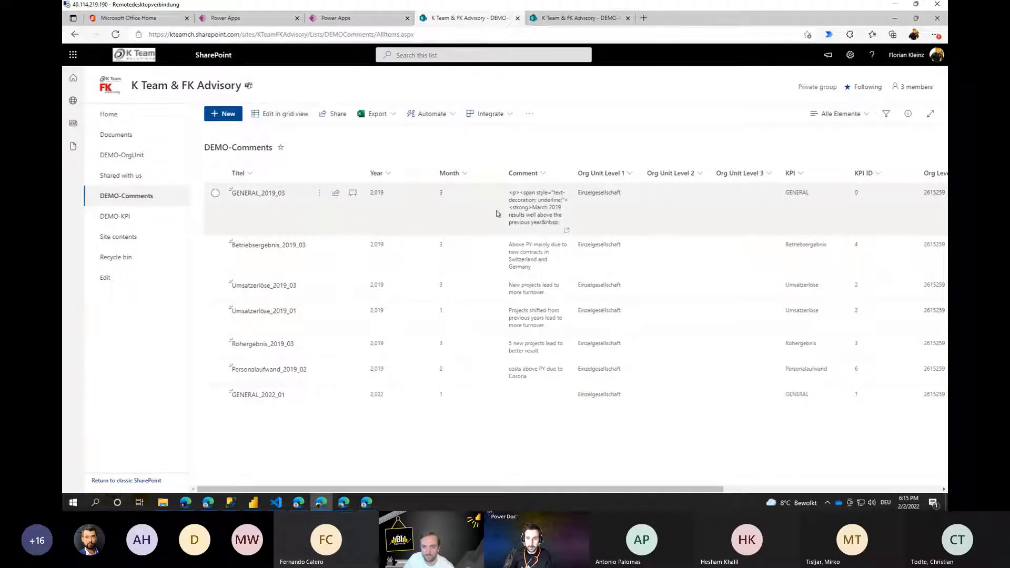
pyautogui.moveTo(790, 173)
pyautogui.mouseDown()
pyautogui.moveTo(710, 158)
pyautogui.moveTo(502, 173)
pyautogui.mouseUp()
pyautogui.moveTo(875, 173); pyautogui.dragTo(588, 175)
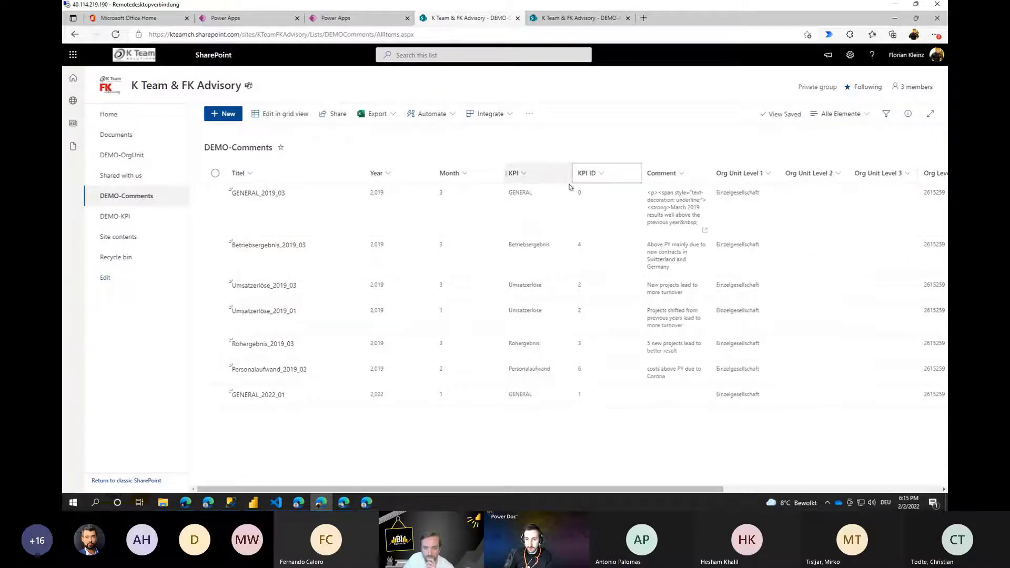
# Check the column types of Month, Year and KPI ID in the DEMO-Comments column settings without changing them.
pyautogui.click(450, 173)
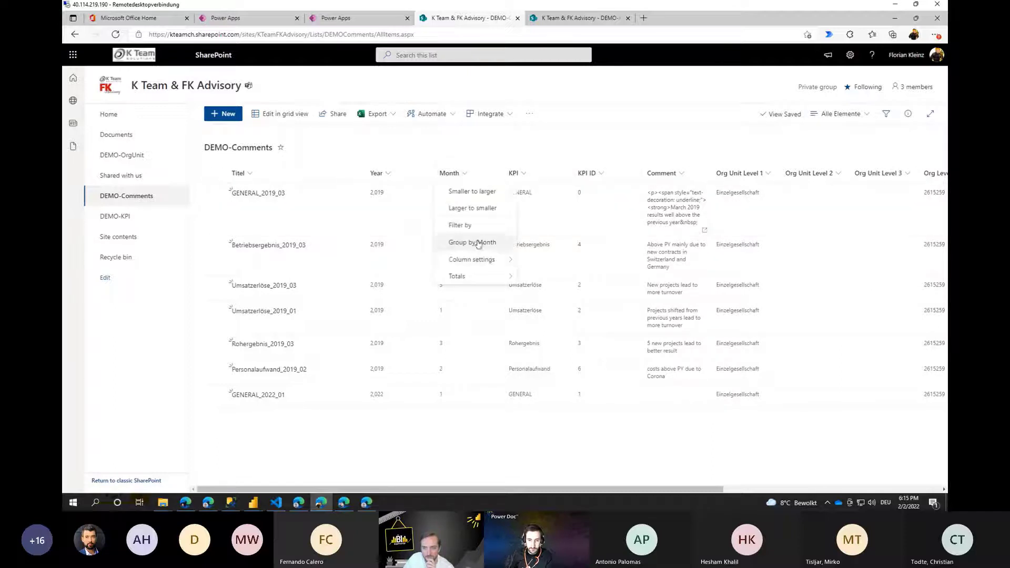
pyautogui.moveTo(492, 263)
pyautogui.click(525, 259)
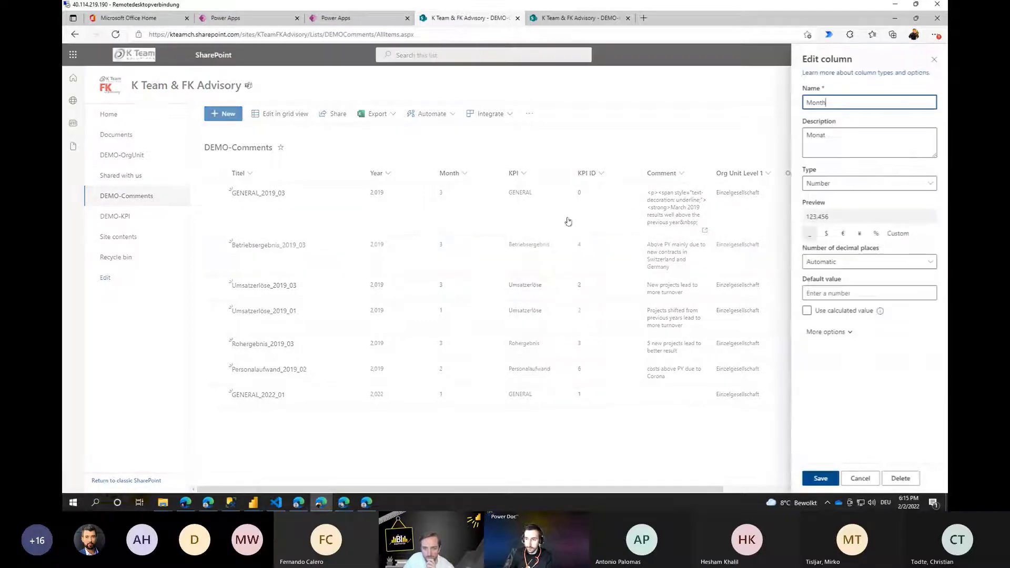
pyautogui.click(860, 478)
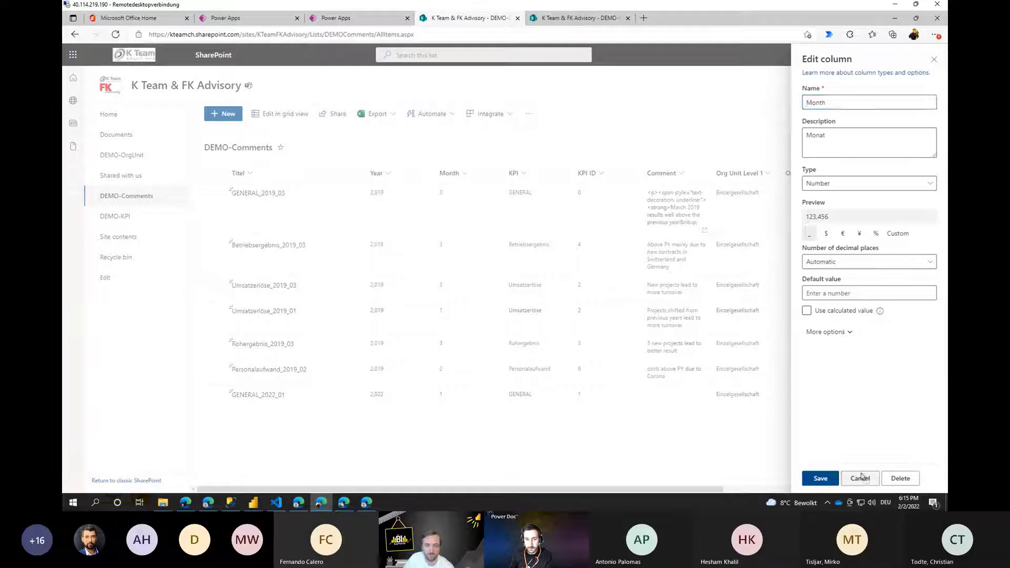
pyautogui.click(391, 174)
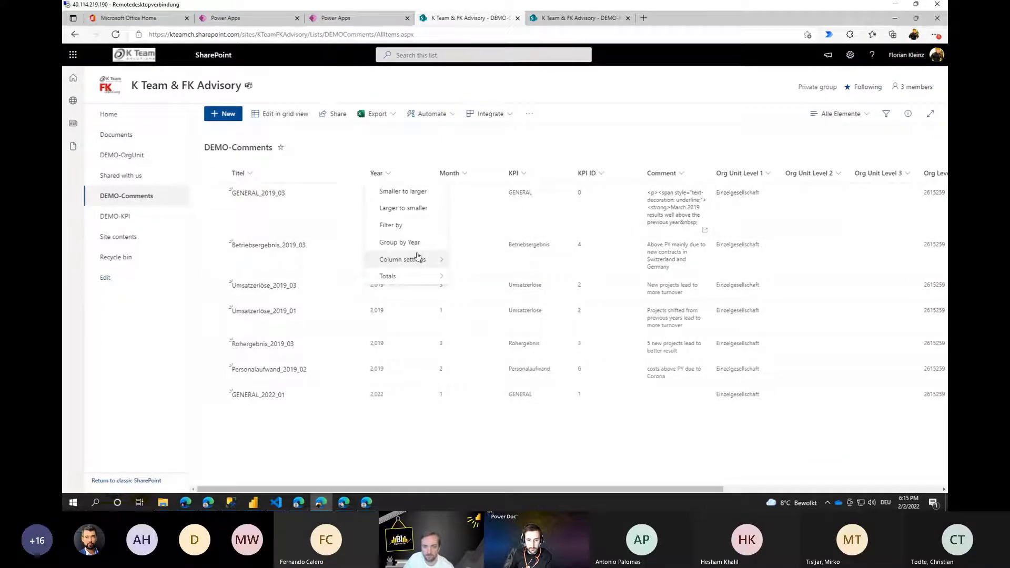
pyautogui.moveTo(415, 258)
pyautogui.click(457, 259)
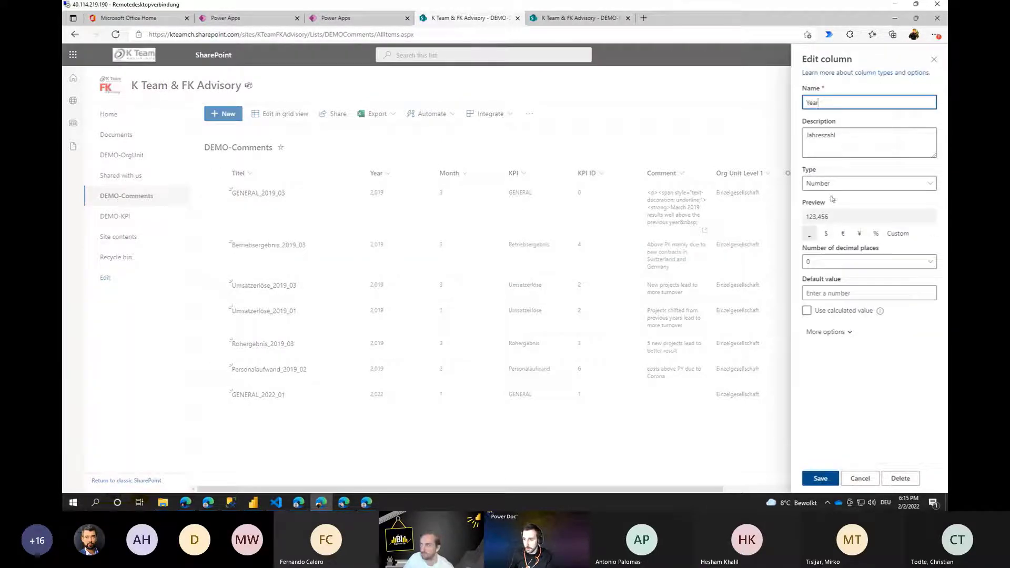
pyautogui.click(860, 478)
pyautogui.click(596, 174)
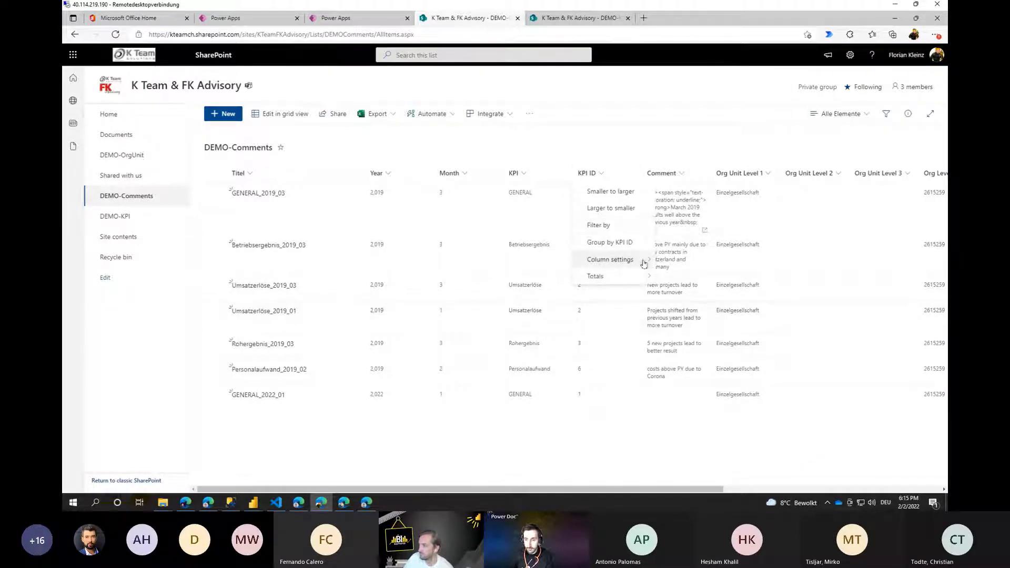
pyautogui.click(670, 262)
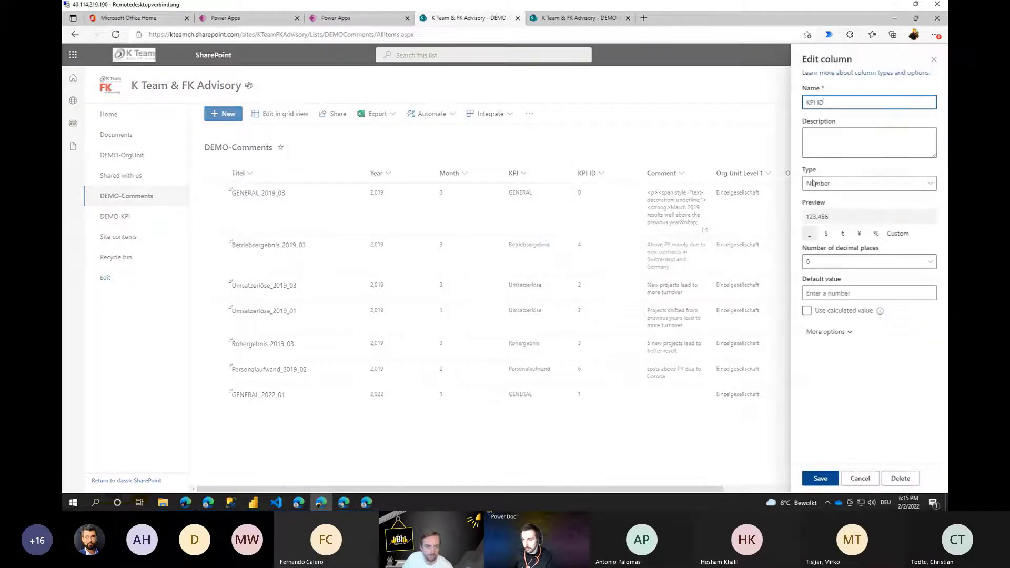
pyautogui.click(867, 479)
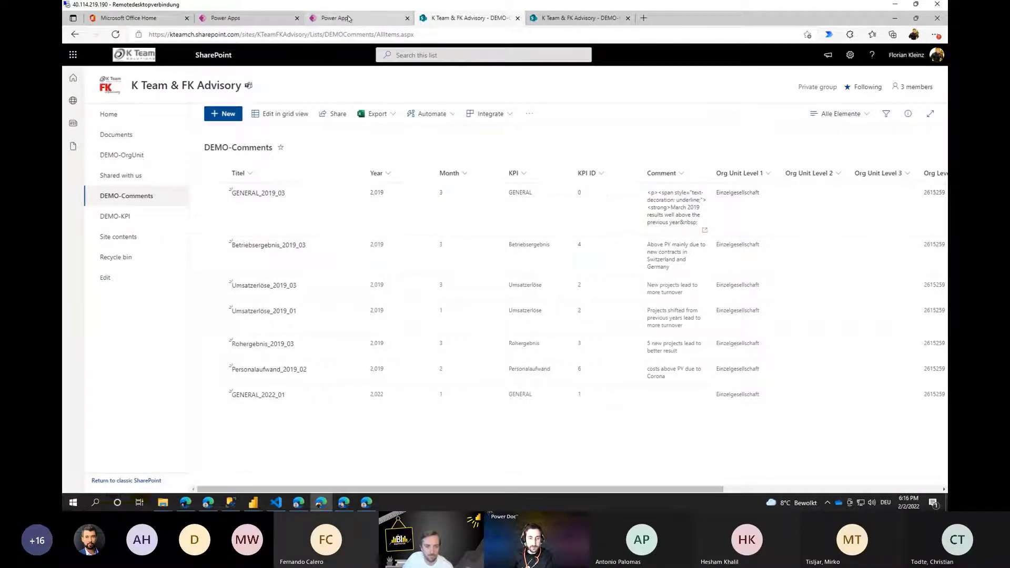
# Switch back to the Power Apps canvas and start a new Patch( call with 'DEMO-Comments' as source below the commented-out code.
pyautogui.click(305, 18)
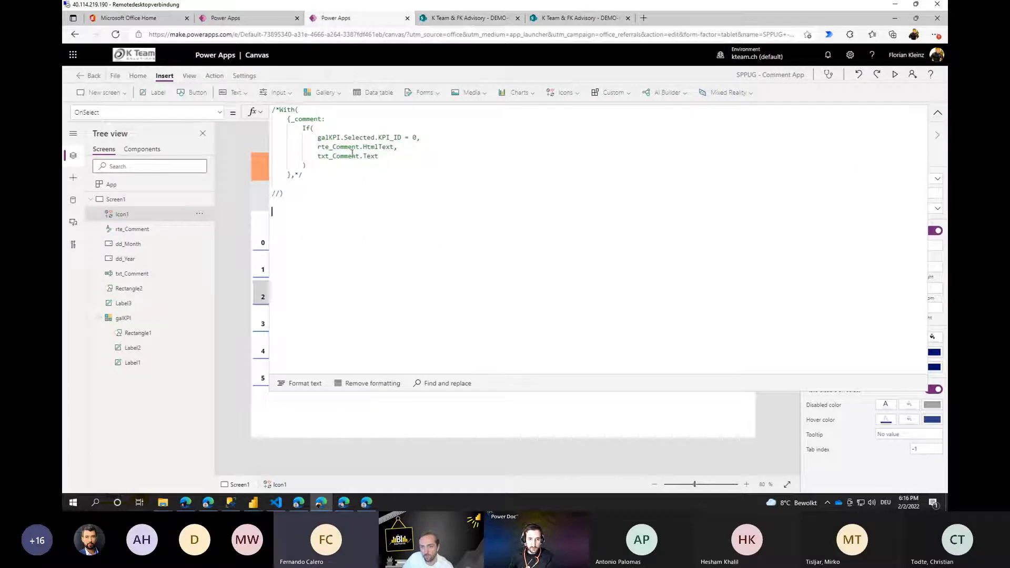
pyautogui.click(326, 246)
pyautogui.write('Patch(')
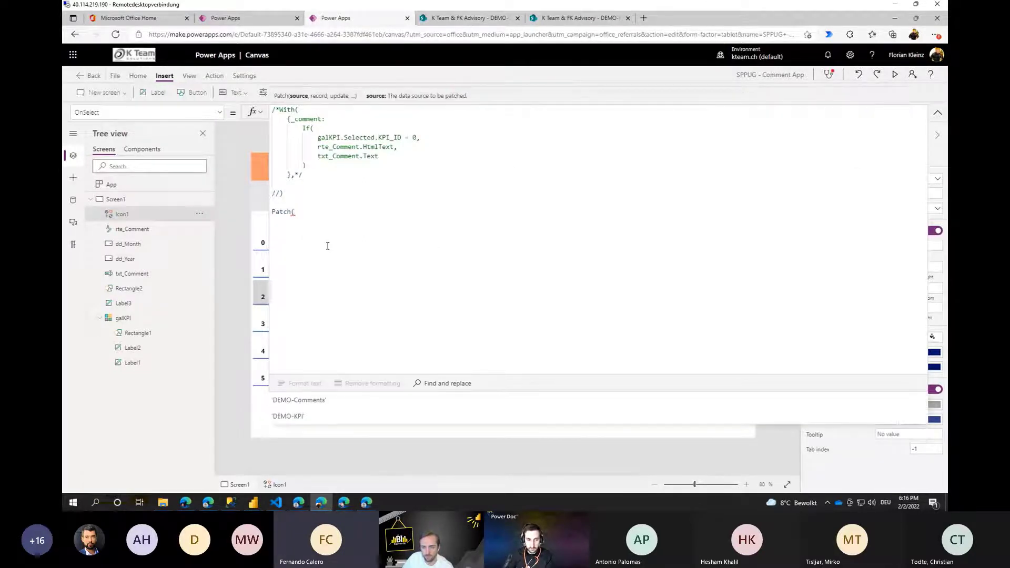
pyautogui.press('Return')
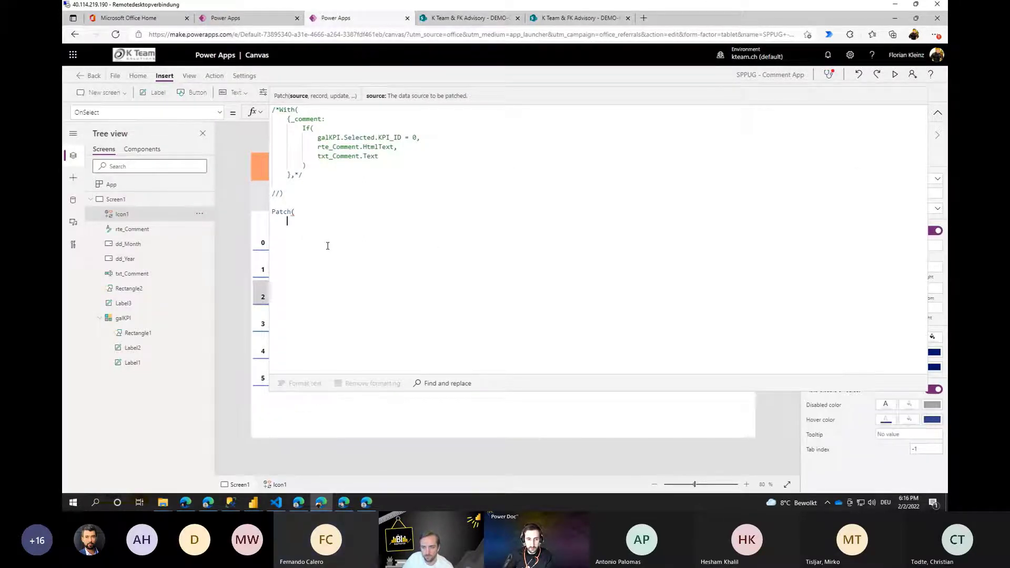
pyautogui.write('Demo')
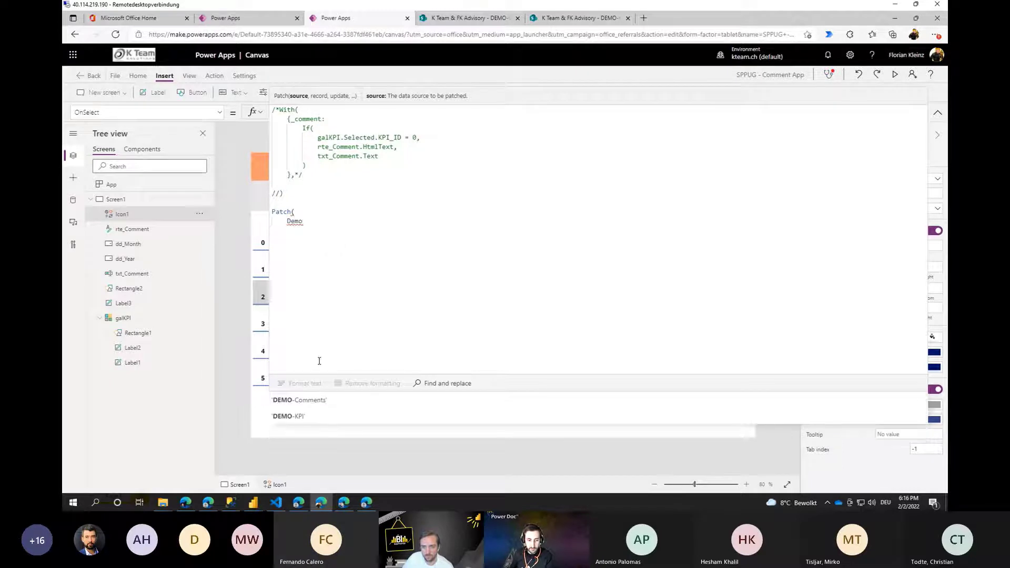
pyautogui.click(303, 400)
pyautogui.write(',')
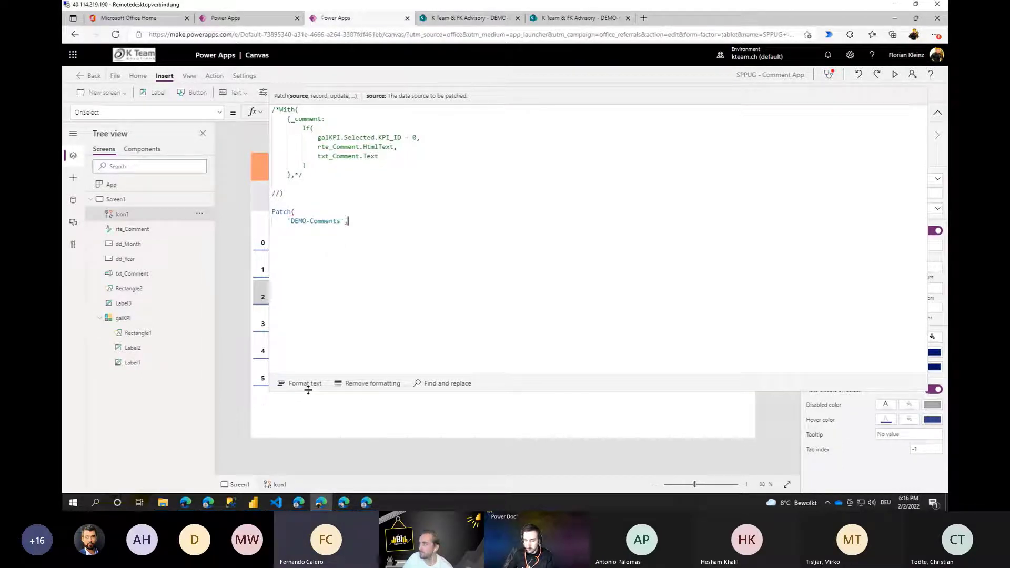
# Add Defaults('DEMO-Comments') as the record argument of the new Patch call, followed by a new line for the update argument.
pyautogui.press('Return')
pyautogui.write('Defau')
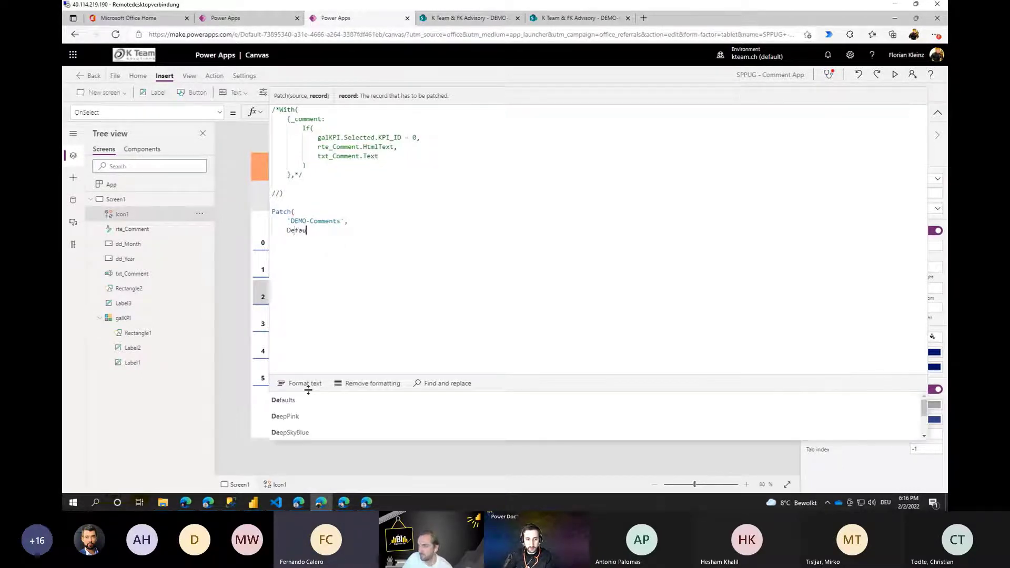
pyautogui.write('lts(')
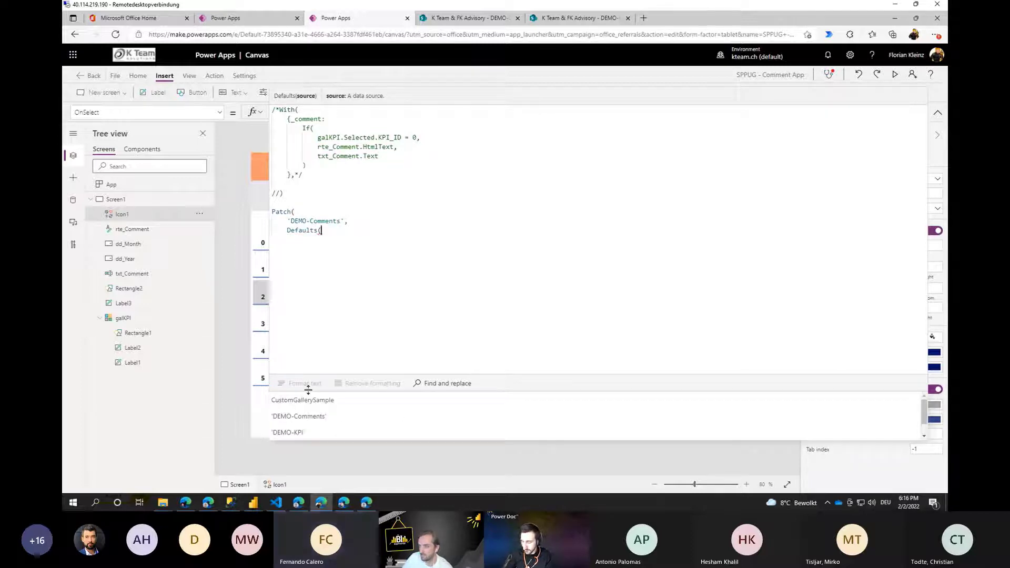
pyautogui.write('Demo')
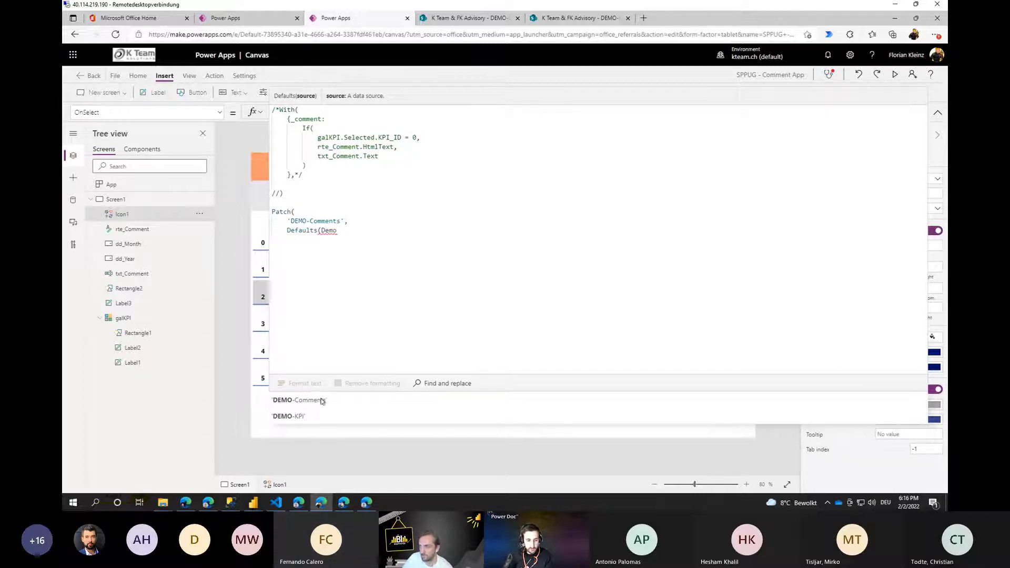
pyautogui.click(322, 401)
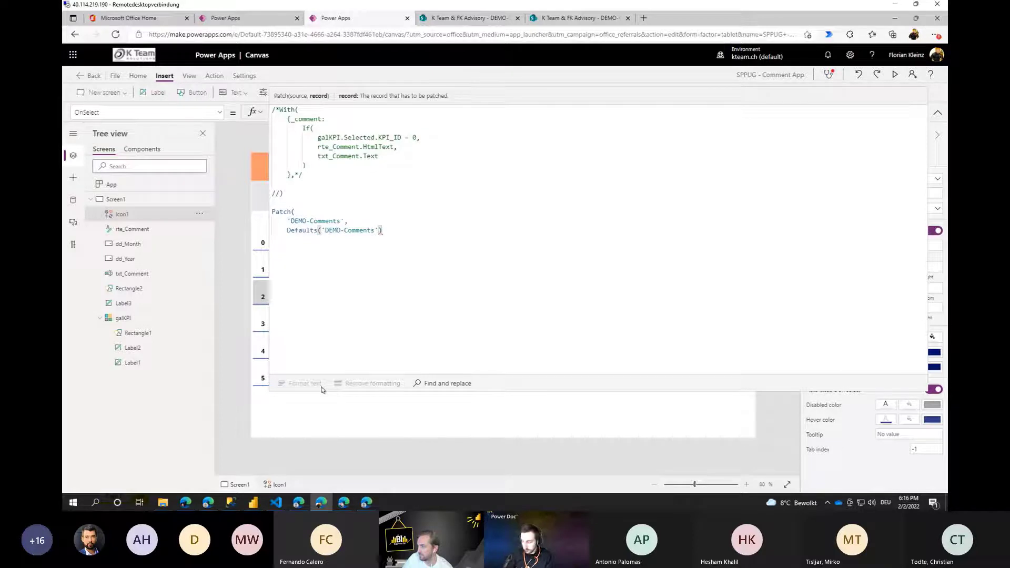
pyautogui.write('),')
pyautogui.hotkey('shift', 'Return')
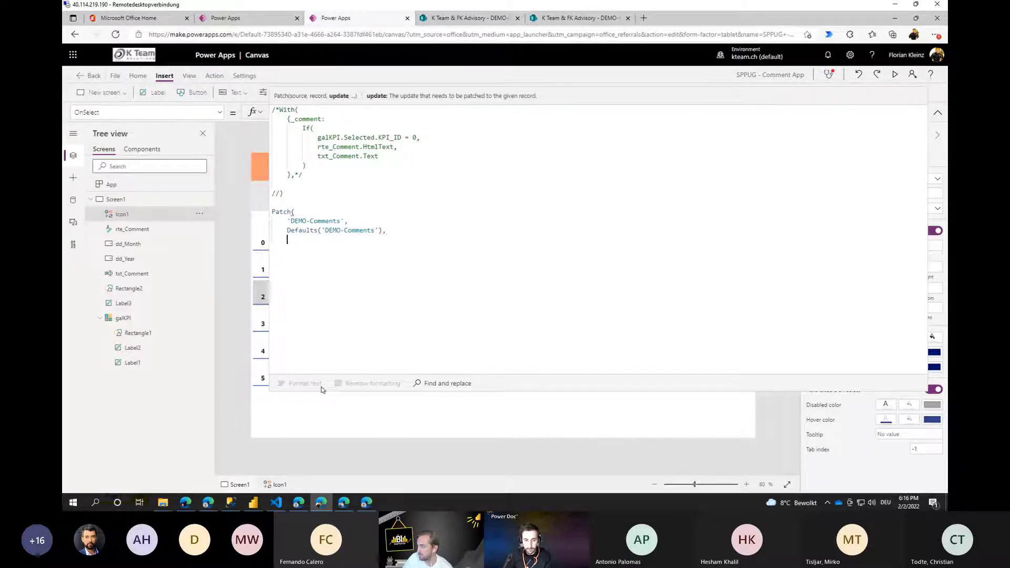
pyautogui.write('Patch(')
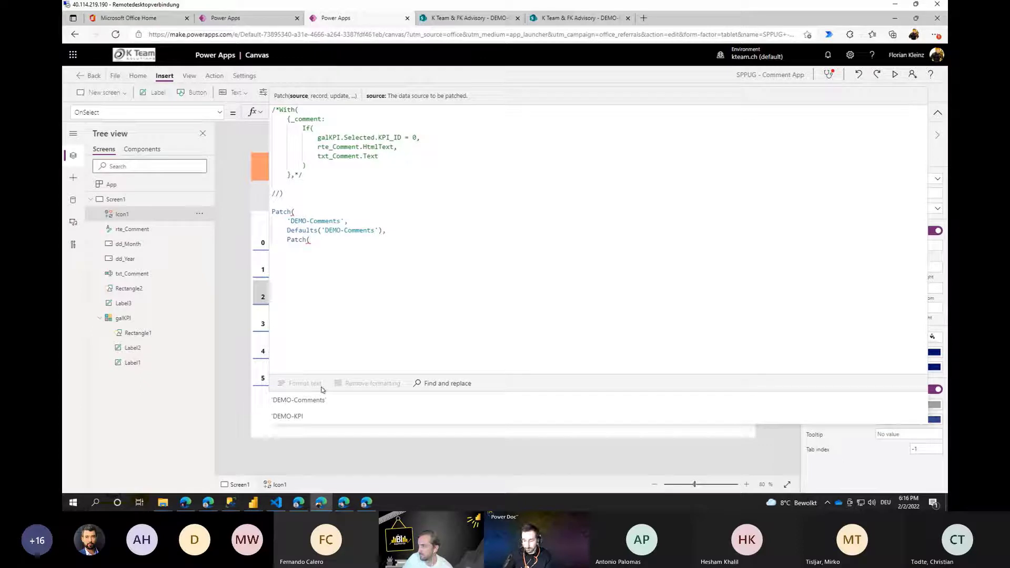
pyautogui.press('BackSpace')
pyautogui.press('BackSpace')
pyautogui.press('BackSpace')
pyautogui.press('BackSpace')
pyautogui.press('BackSpace')
pyautogui.press('BackSpace')
# Open the update record of the Patch call with a curly brace and start an indented line inside it.
pyautogui.write('{')
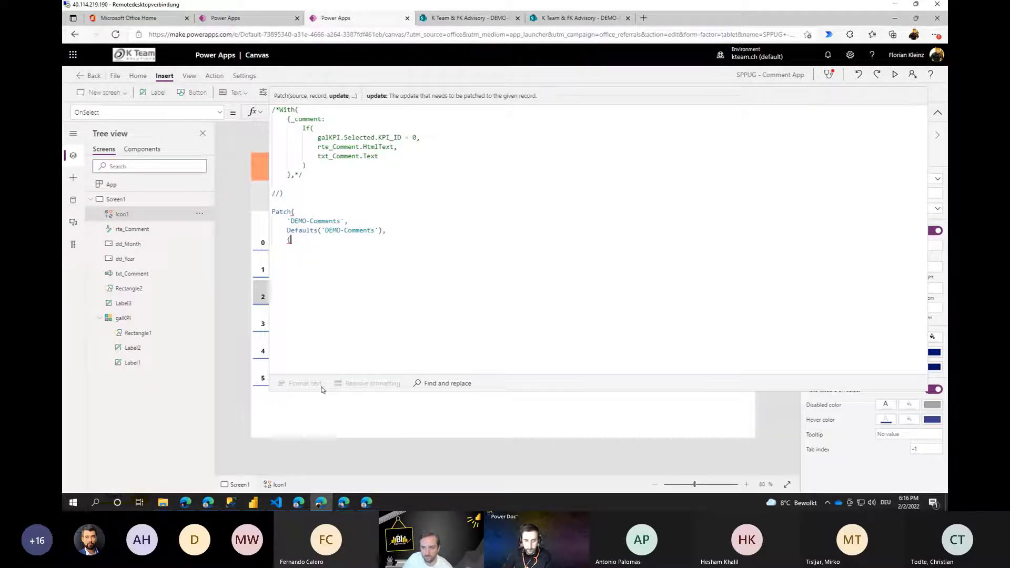
pyautogui.hotkey('shift', 'Return')
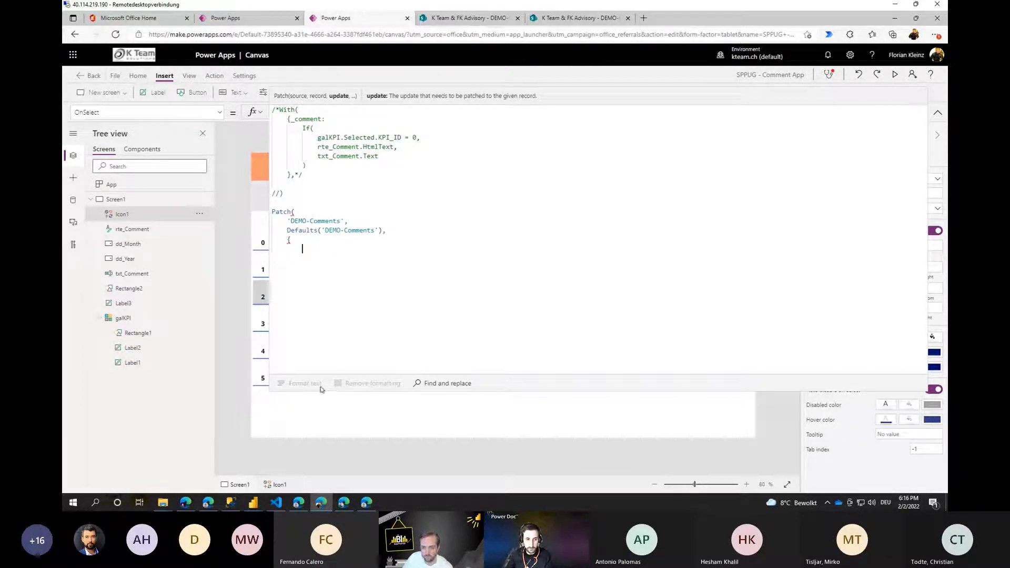
pyautogui.write('Comme')
pyautogui.press('BackSpace')
pyautogui.press('BackSpace')
pyautogui.press('BackSpace')
pyautogui.press('BackSpace')
pyautogui.press('BackSpace')
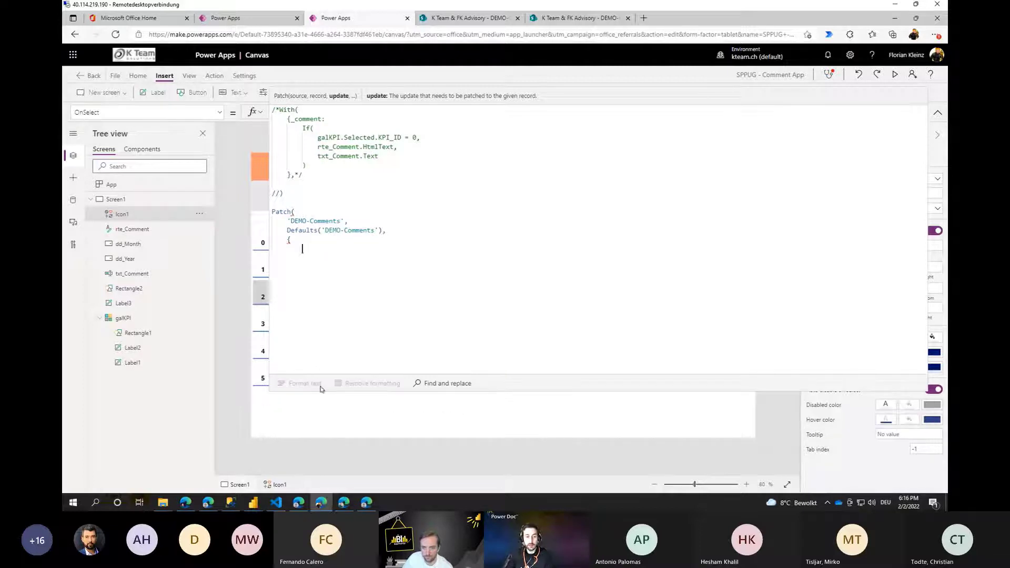
# Add a Title field with the value "____" as the first entry of the update record.
pyautogui.write('Title')
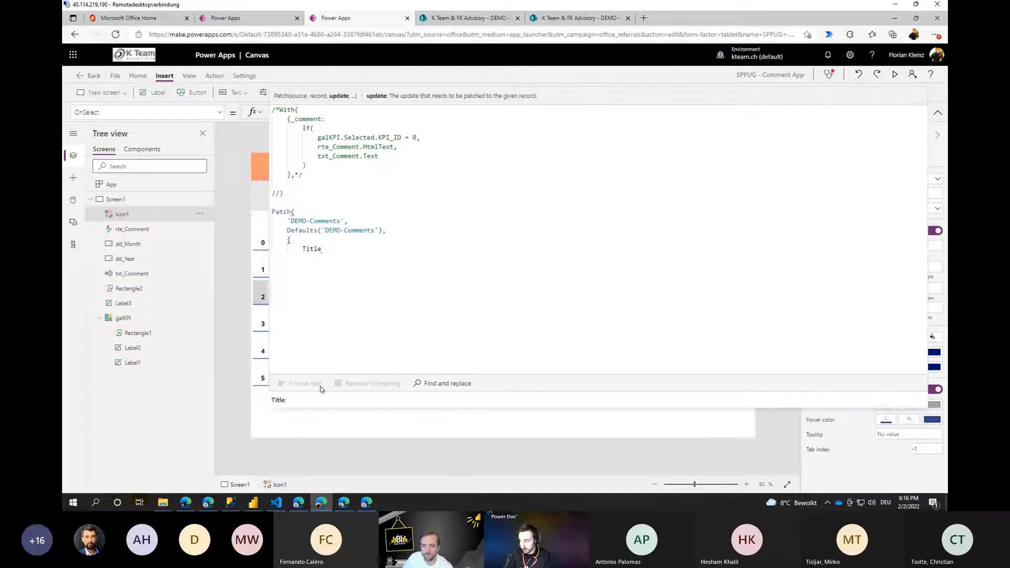
pyautogui.write(': "____')
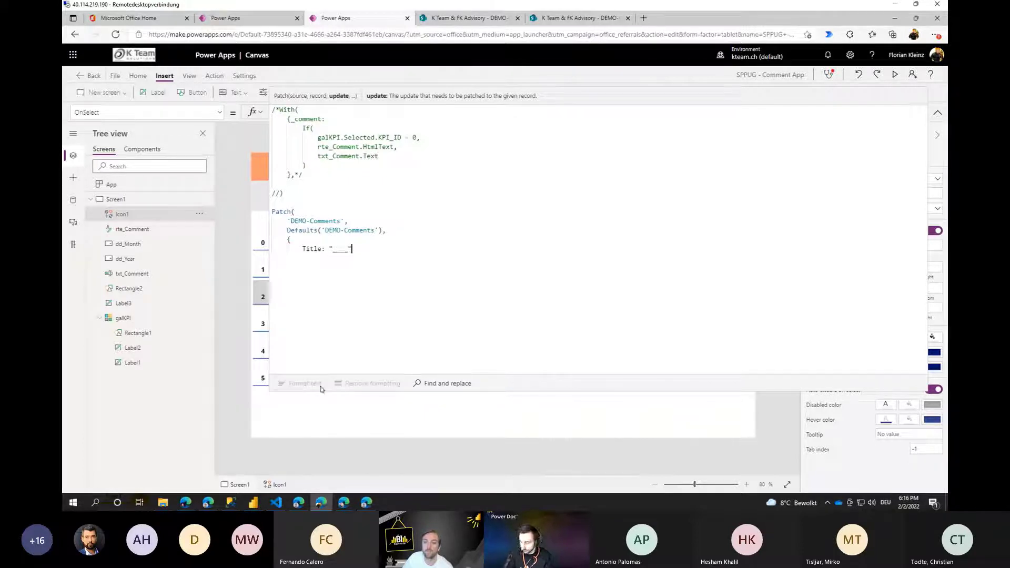
pyautogui.write('    ",')
pyautogui.press('Return')
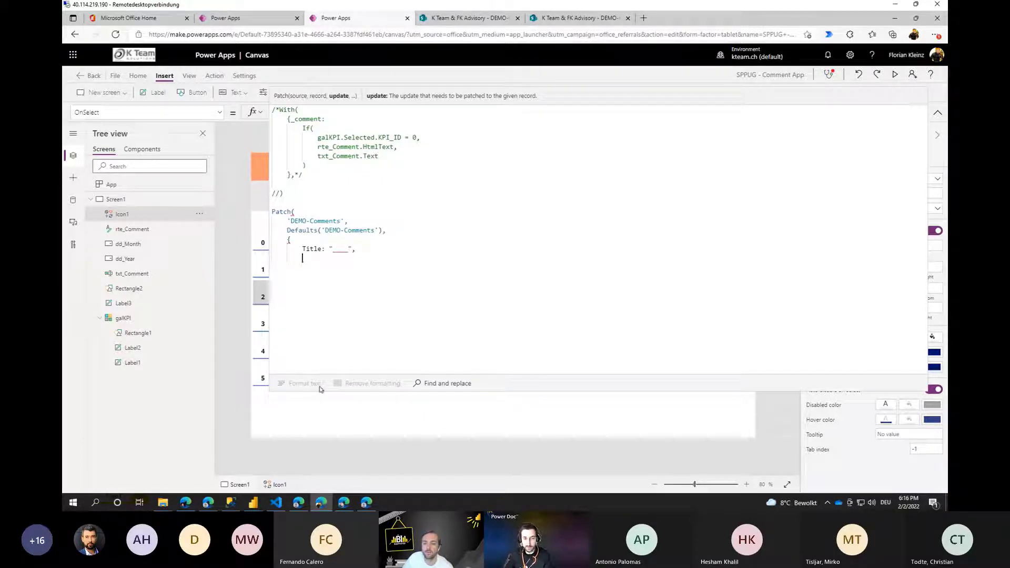
# Start a Comment field below Title in the update record, with _com as the beginning of its value.
pyautogui.write('Comment')
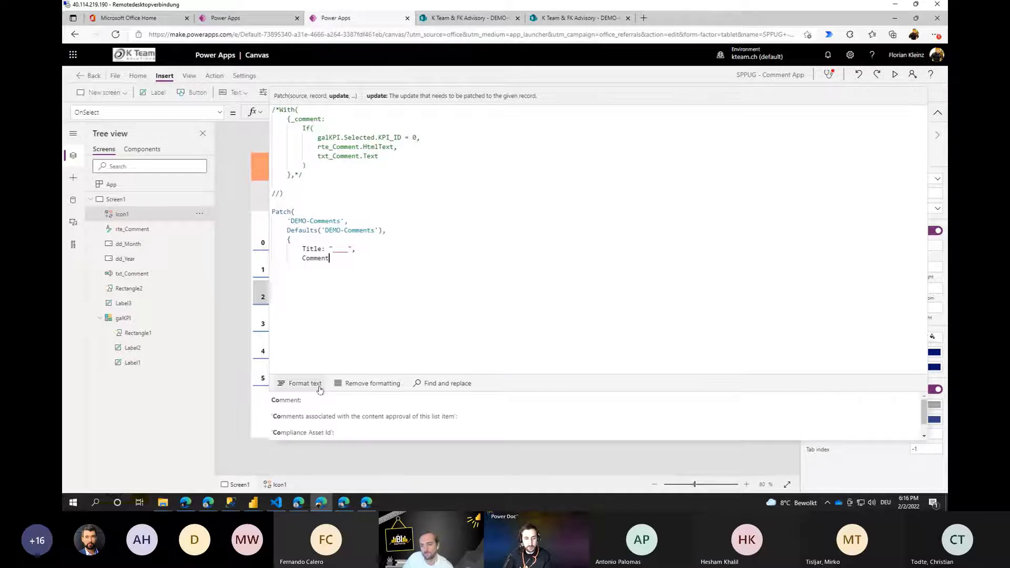
pyautogui.write(':')
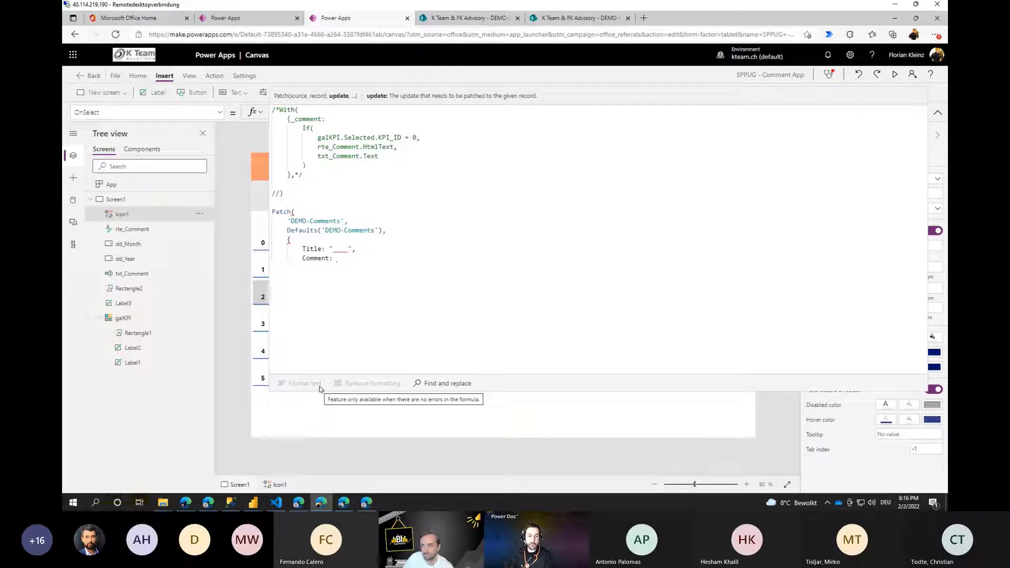
pyautogui.write('_com')
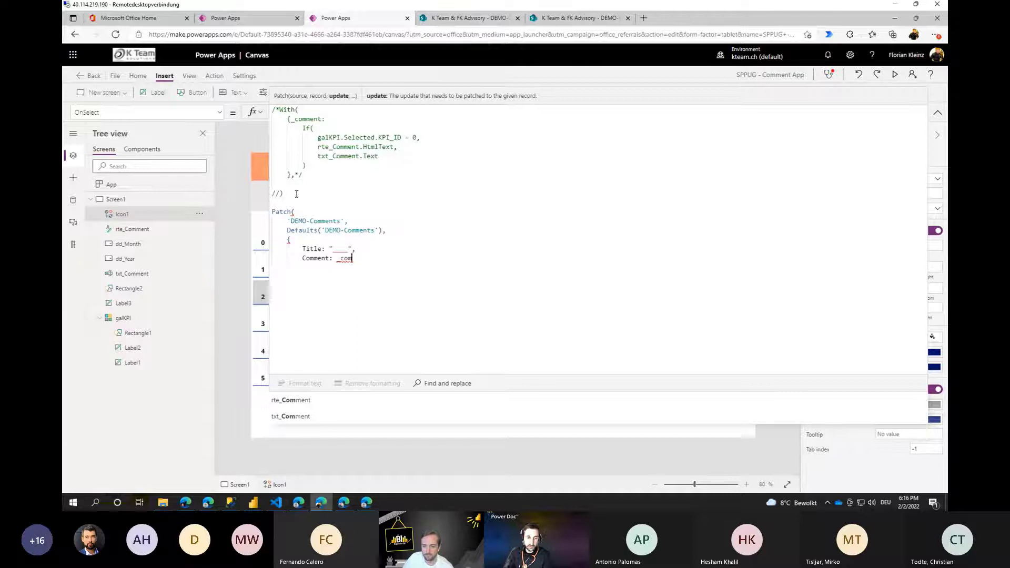
# Uncomment the With block above the Patch call by removing its comment markers, and delete the commented-out closing parenthesis.
pyautogui.moveTo(296, 194); pyautogui.dragTo(273, 196)
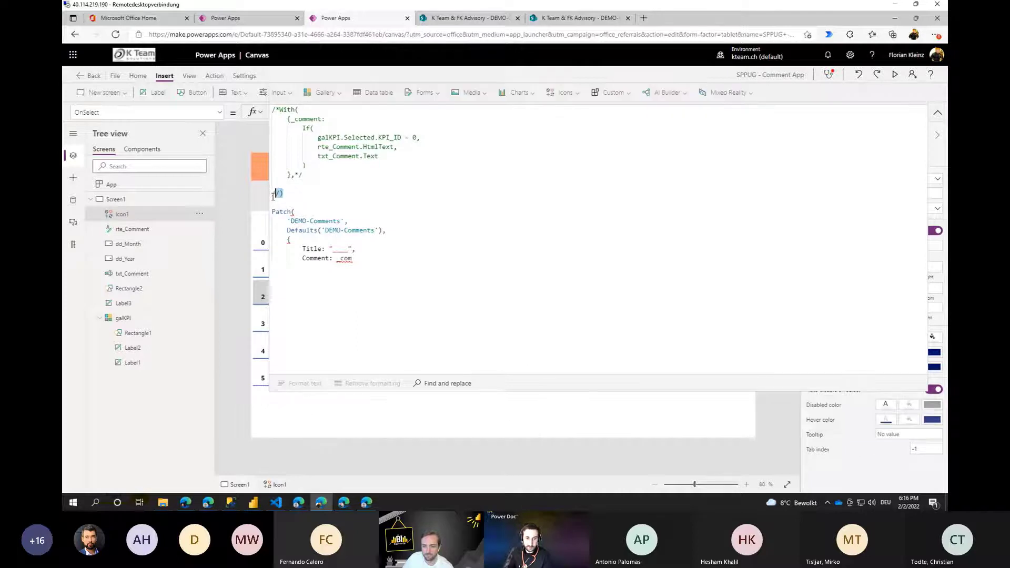
pyautogui.press('BackSpace')
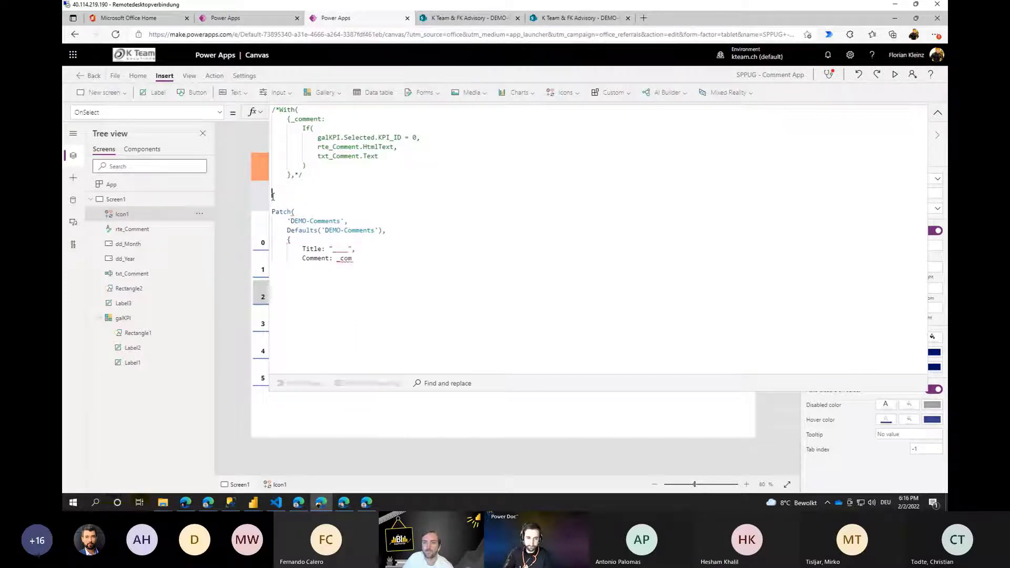
pyautogui.click(277, 112)
pyautogui.press('BackSpace')
pyautogui.press('BackSpace')
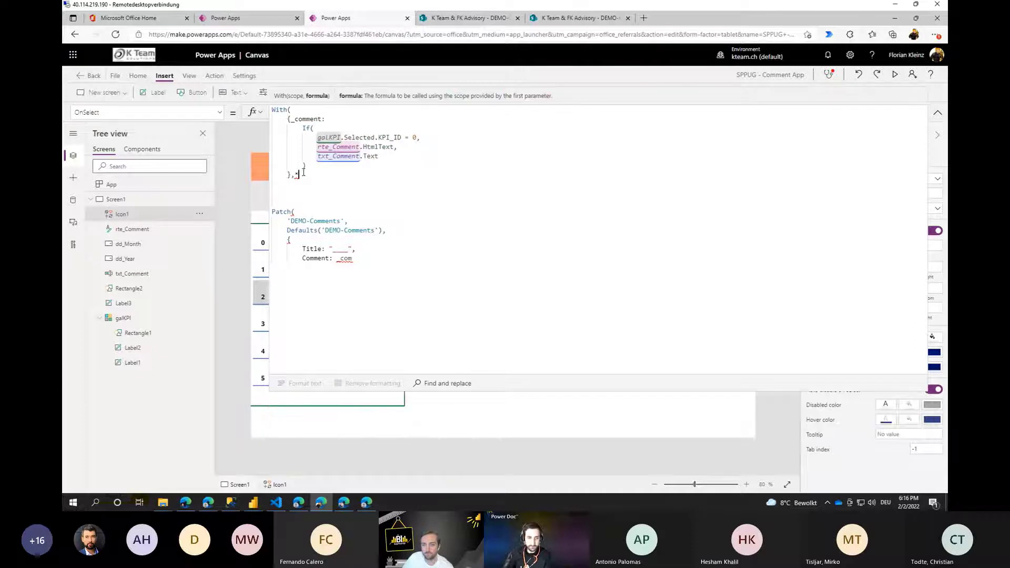
# Complete the Comment field's value as _comment and start a new line for another field.
pyautogui.click(357, 262)
pyautogui.write('ment')
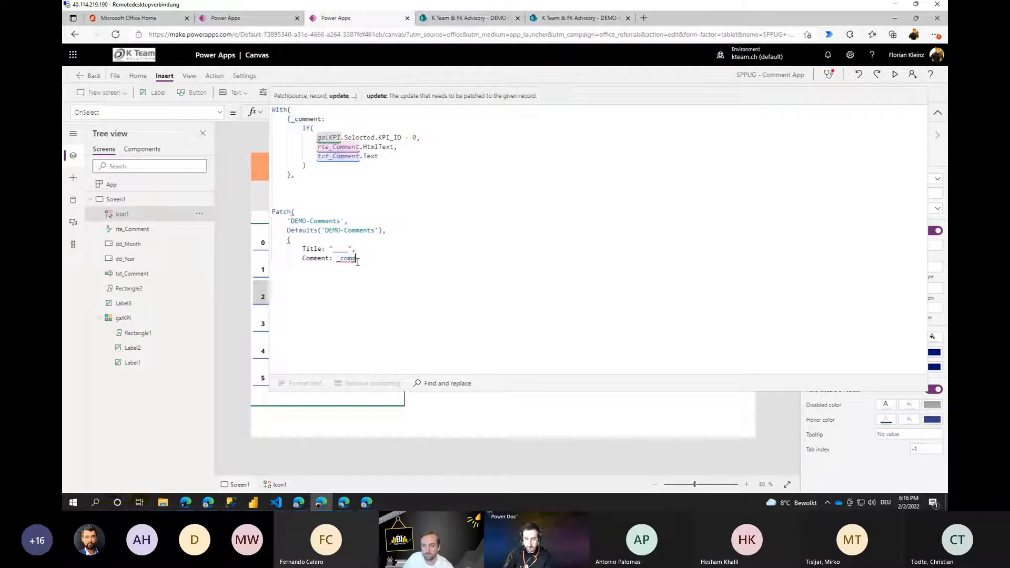
pyautogui.write(',')
pyautogui.press('Return')
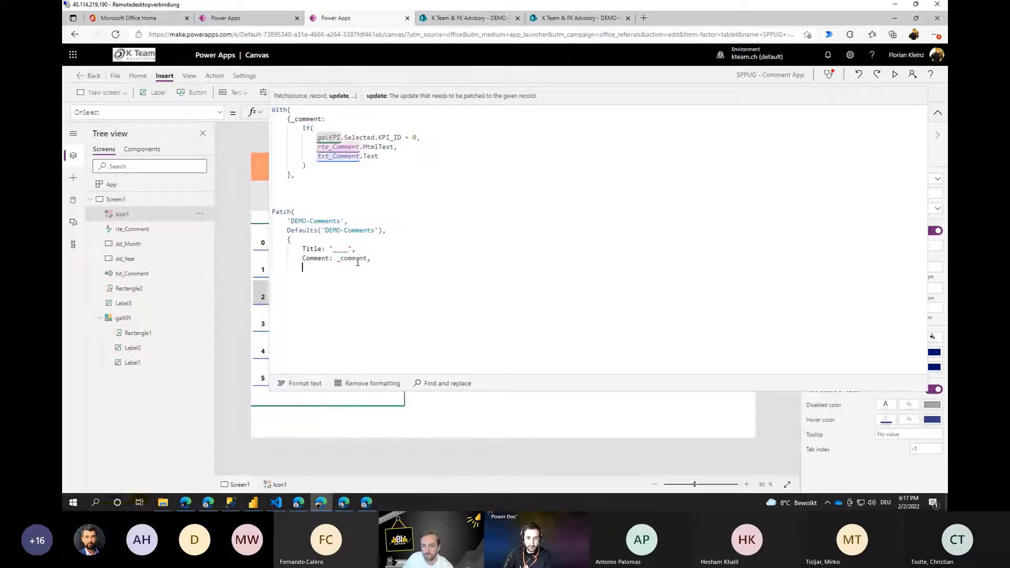
# Add a Year field to the update record with the value dd_Year.Selected.Year.
pyautogui.write('Year: ')
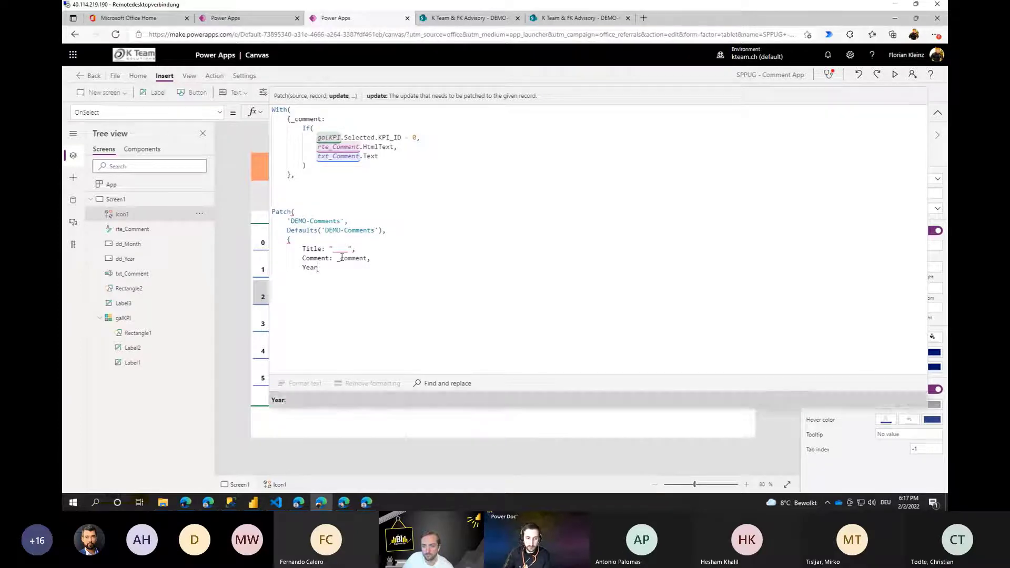
pyautogui.write('dd')
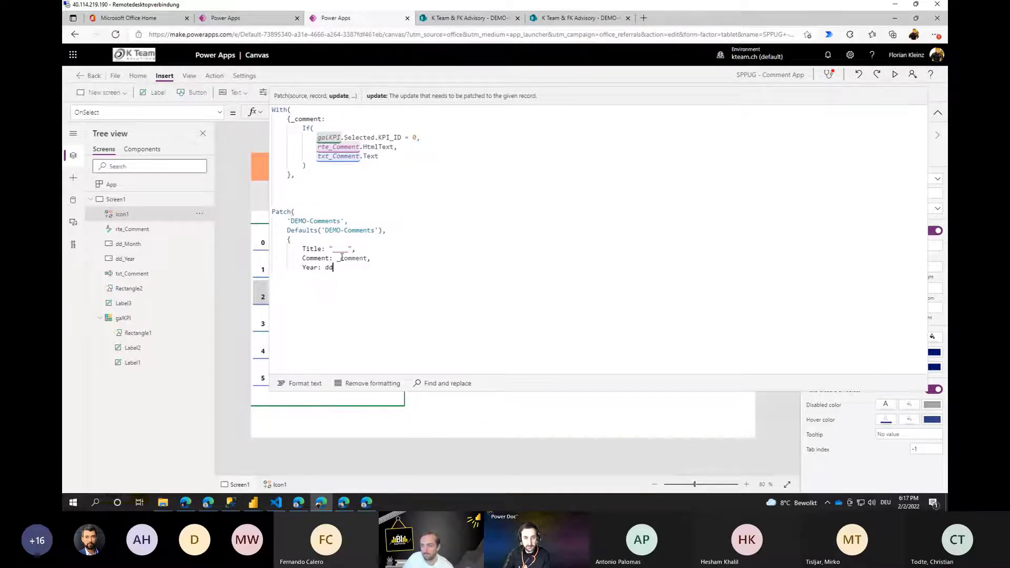
pyautogui.write('_Year')
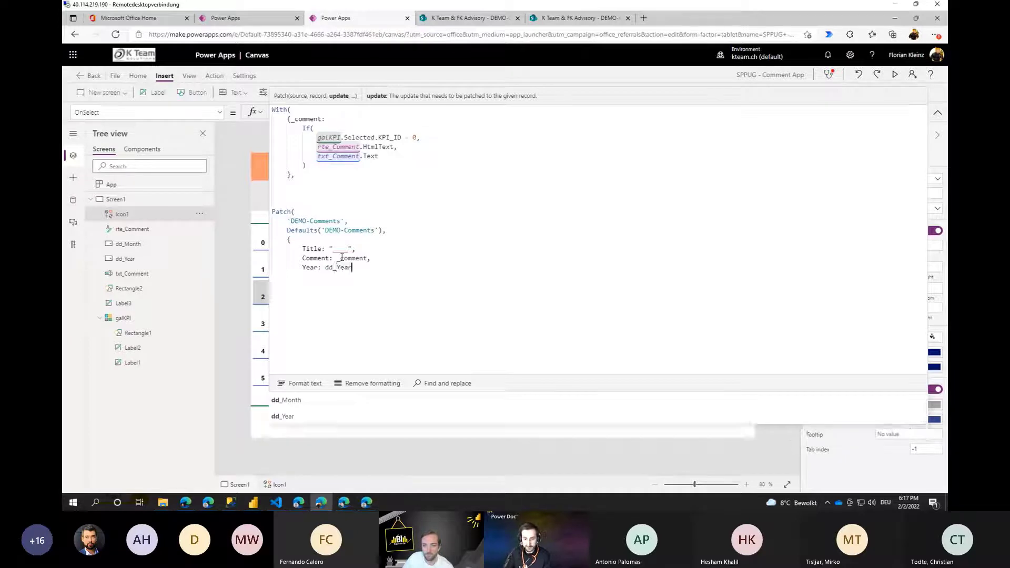
pyautogui.write('.Selected.Year')
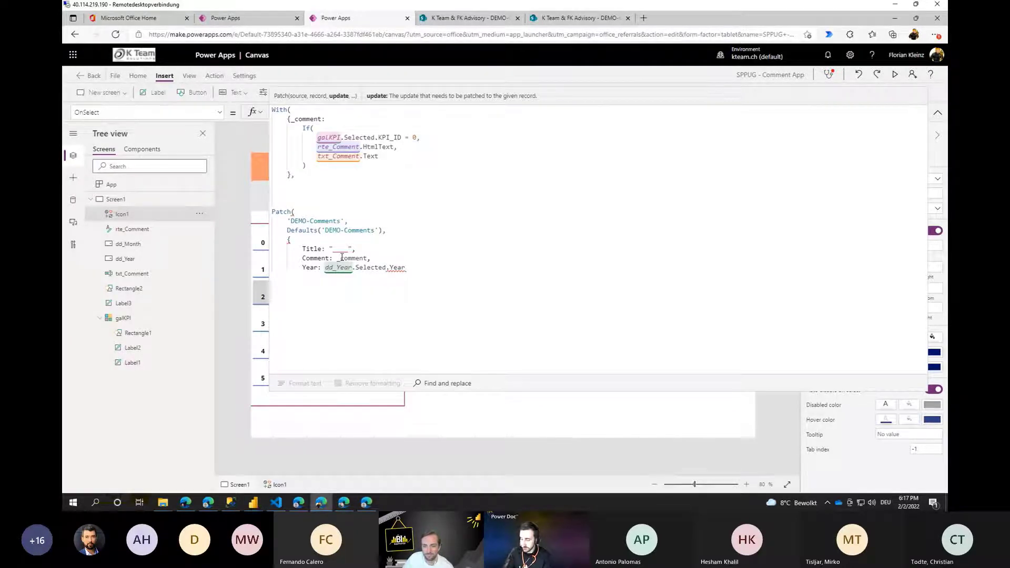
pyautogui.write(',')
pyautogui.press('Return')
# Add a Month field to the update record with the value dd_Month.Selected.Month.
pyautogui.write('Month')
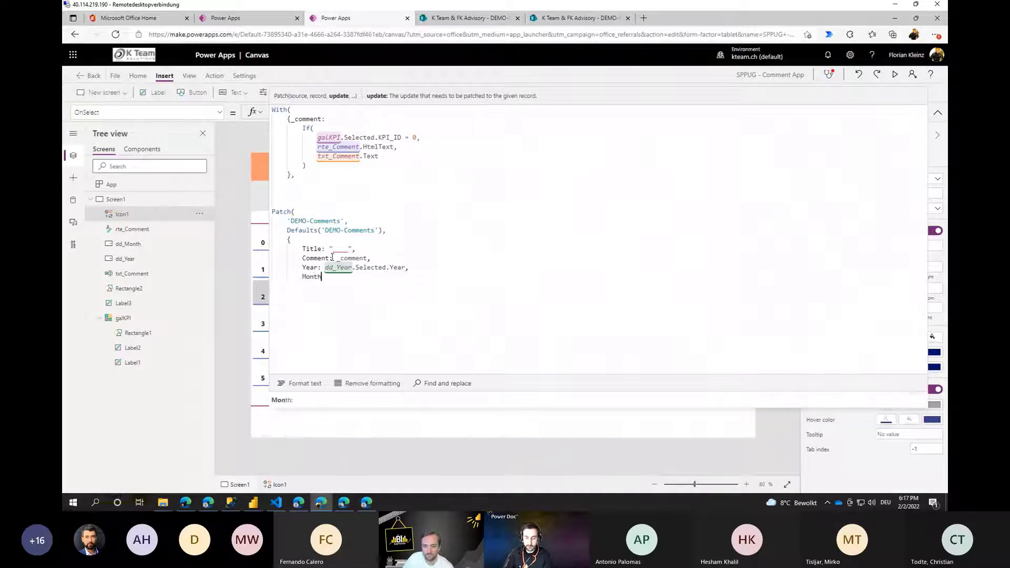
pyautogui.write(': dd')
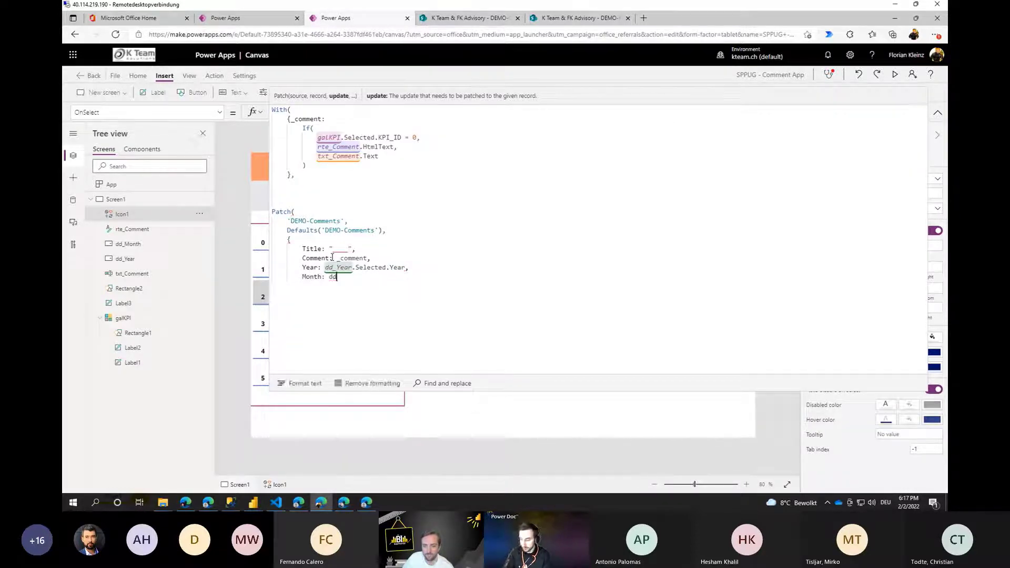
pyautogui.write('_Mont')
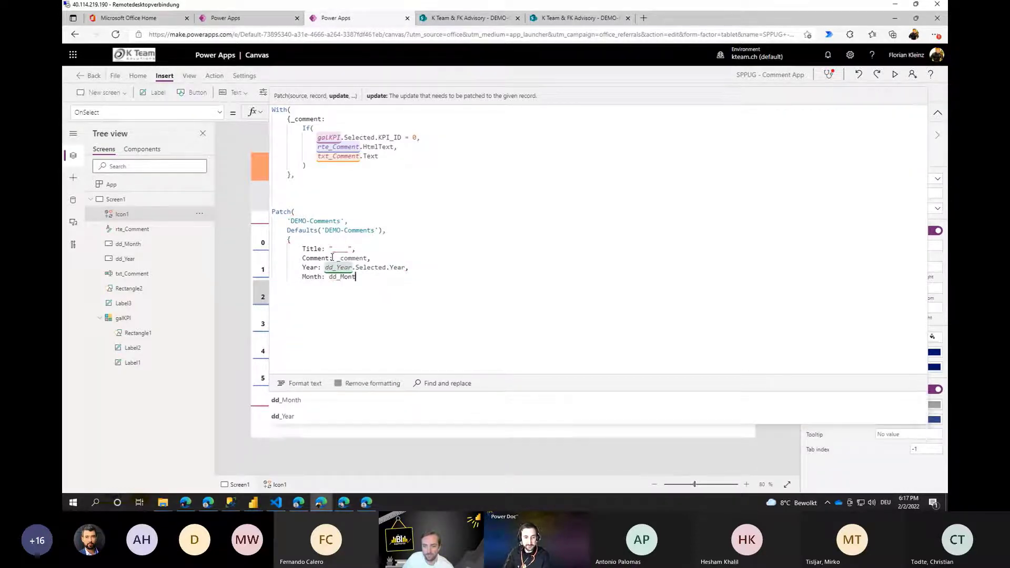
pyautogui.write('h')
pyautogui.write('.Sele')
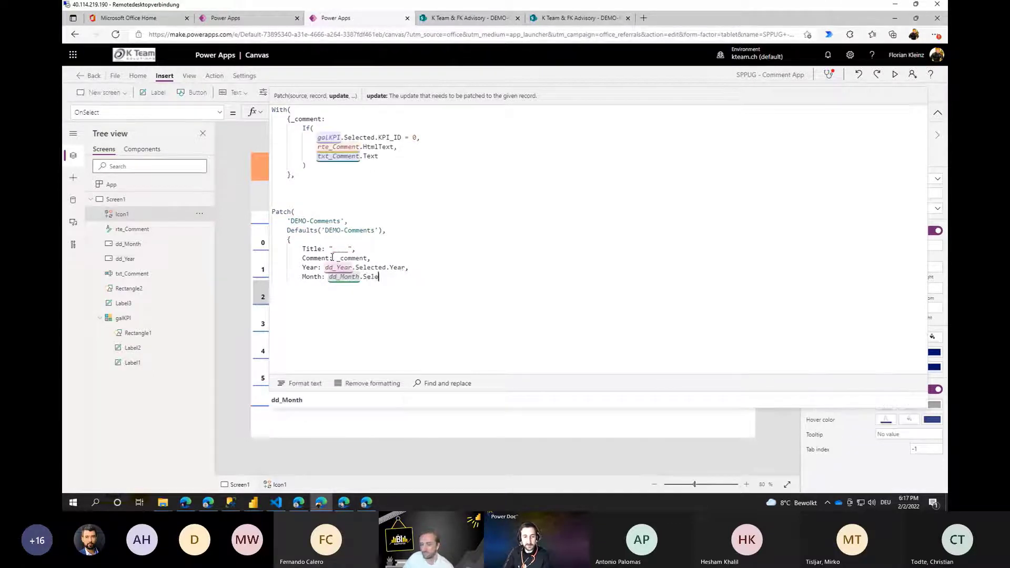
pyautogui.write('cted.Month')
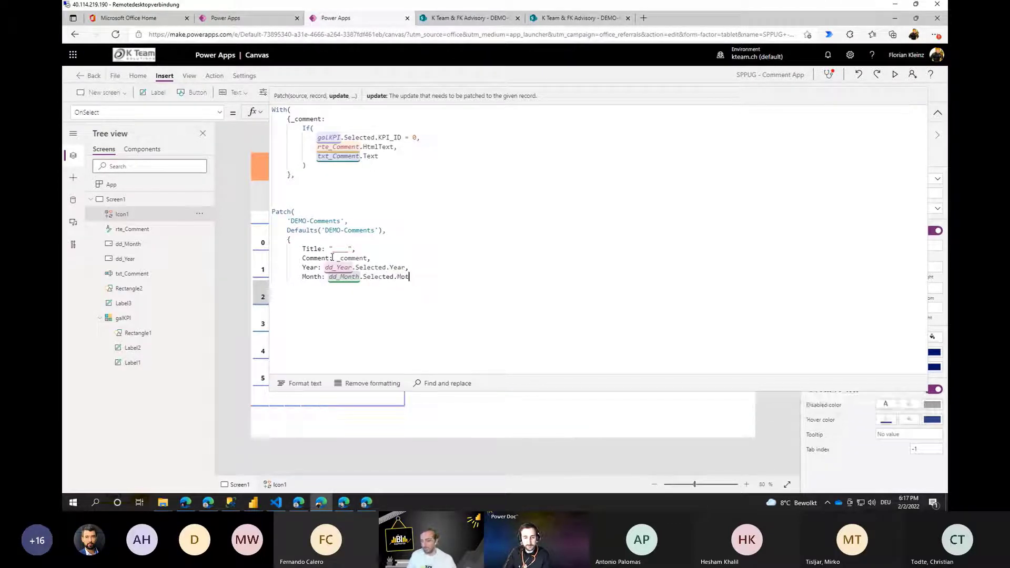
pyautogui.write(',')
pyautogui.hotkey('shift', 'Return')
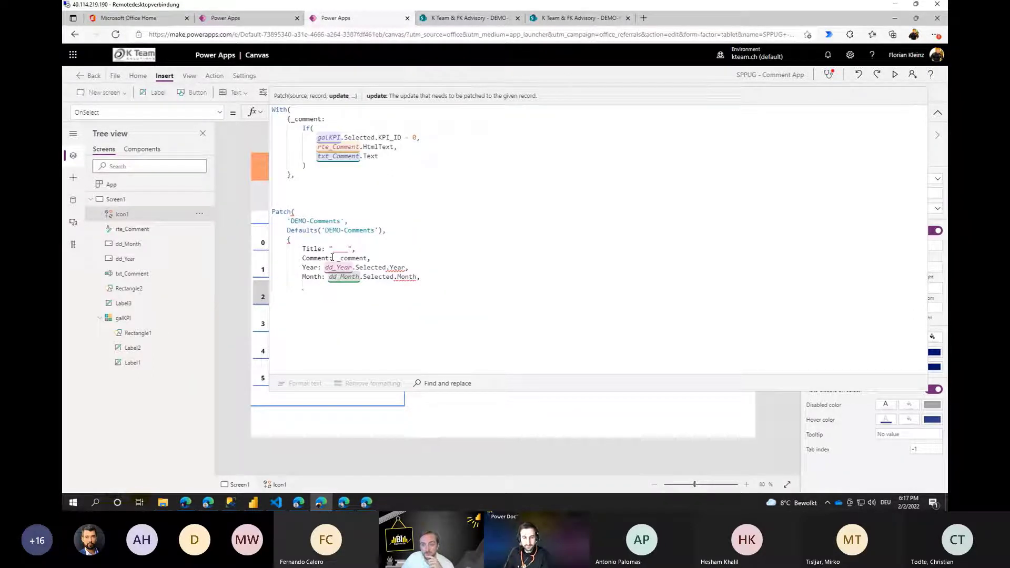
# Start a KPI field below Month in the update record, with gal as the beginning of its gallery reference.
pyautogui.write('KPI:')
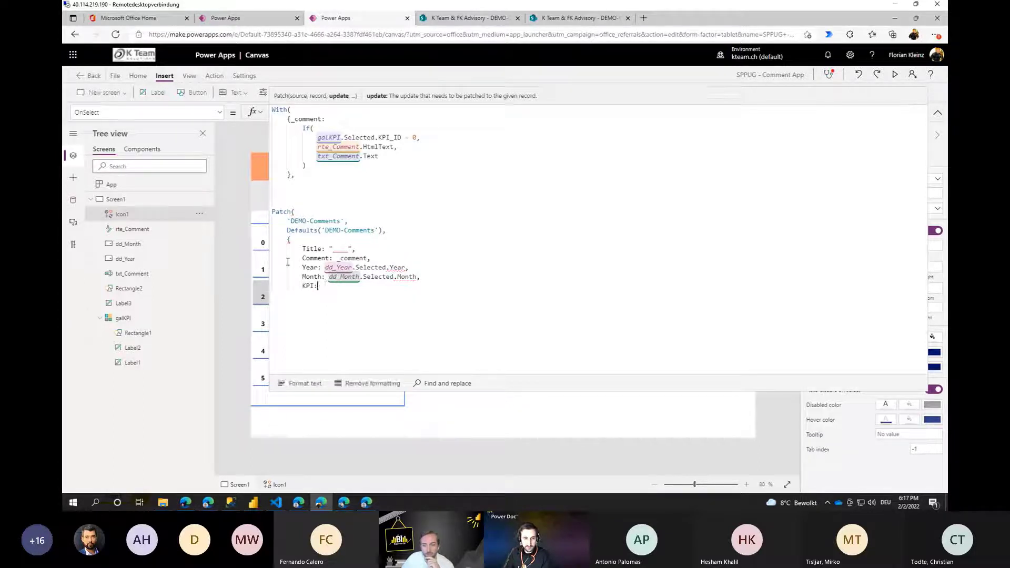
pyautogui.write('; gal')
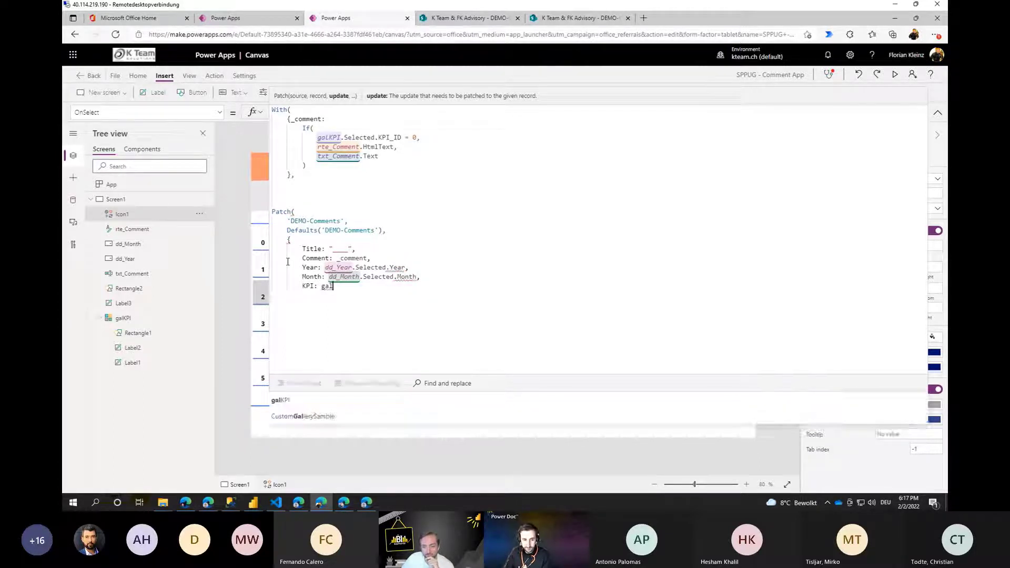
# Complete the KPI field of the Patch record with the value galKPI.Selected.ID.
pyautogui.write('KPI.')
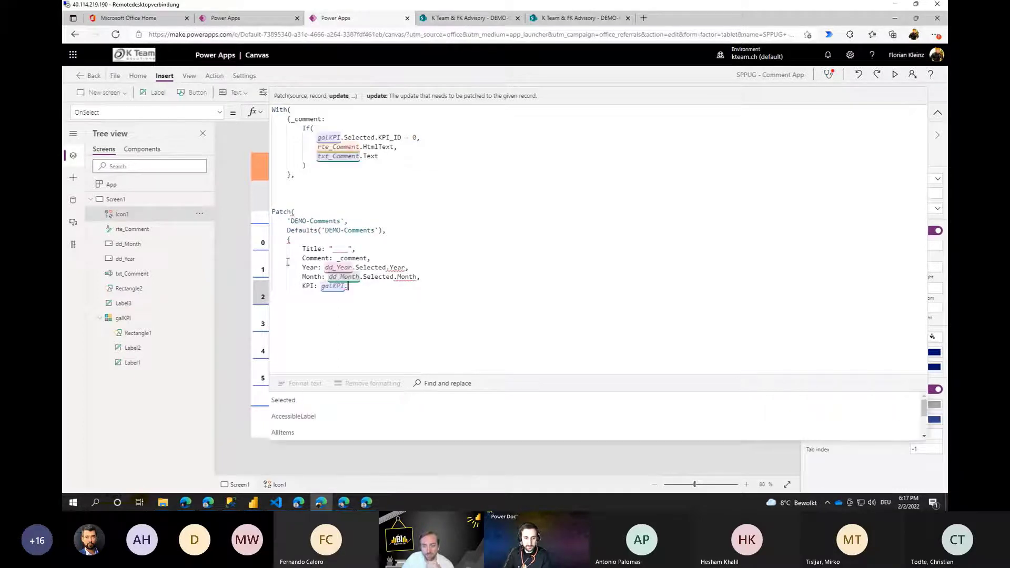
pyautogui.write('Selected.')
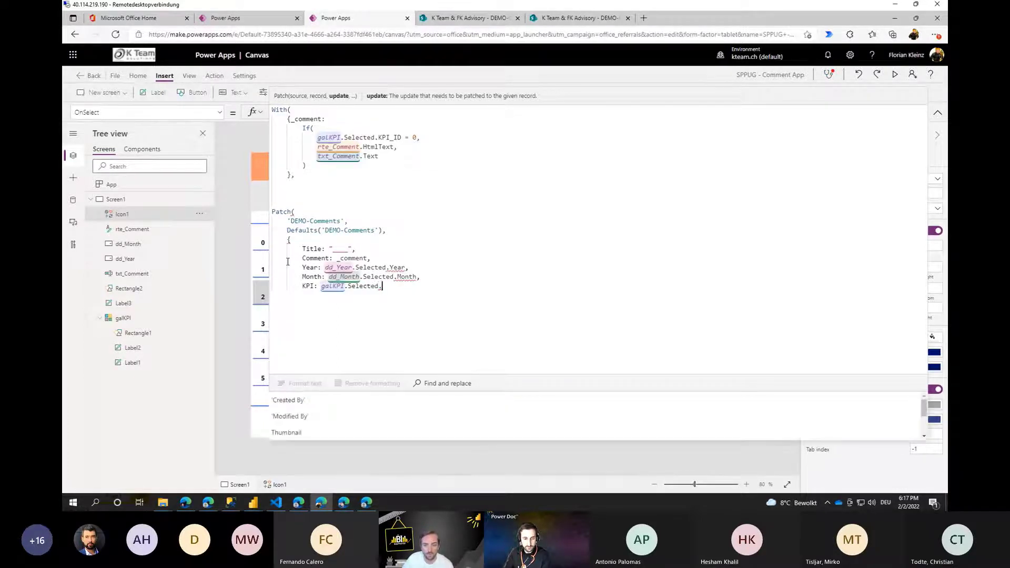
pyautogui.write('id')
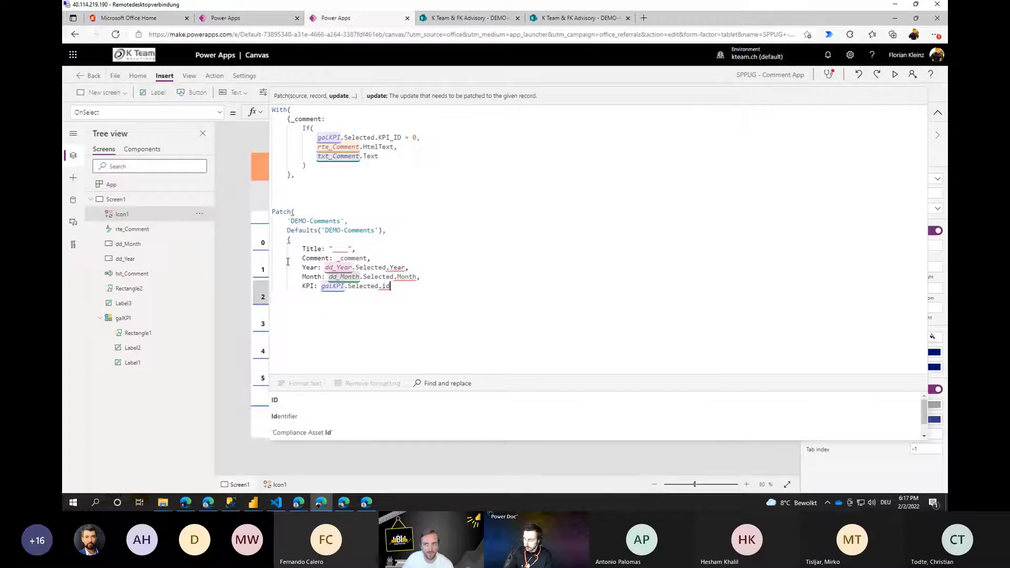
pyautogui.write(',')
pyautogui.press('Return')
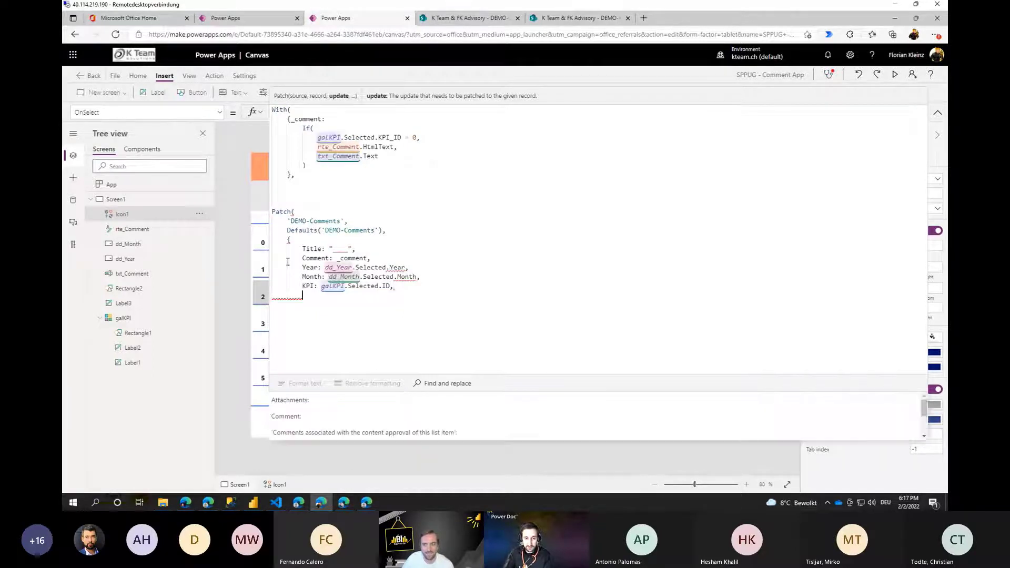
pyautogui.press('Escape')
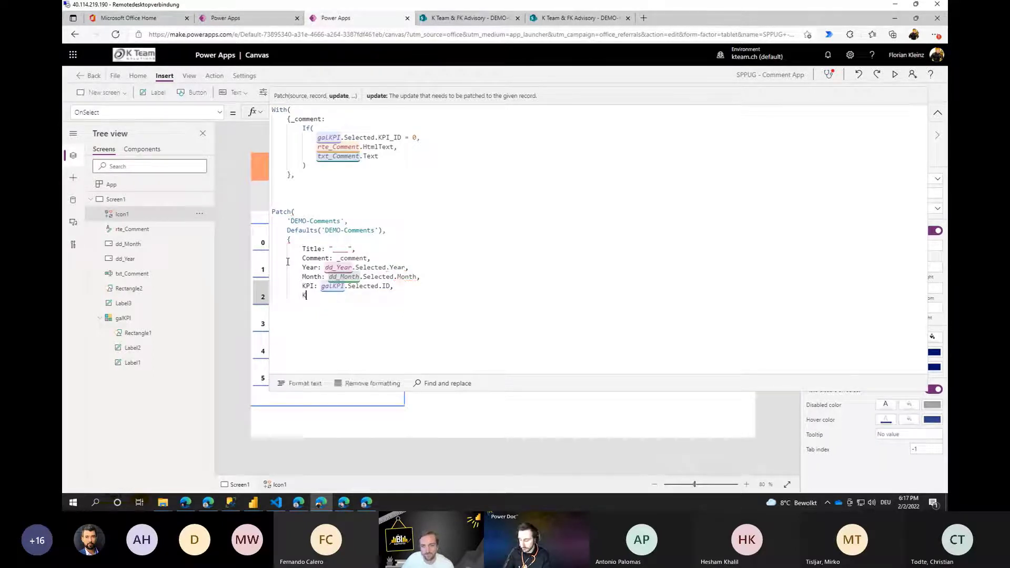
# Add a 'KPI ID' field to the Patch record with the value galKPI.Selected.KPI_ID.
pyautogui.write('KPI')
pyautogui.press('Down')
pyautogui.press('Tab')
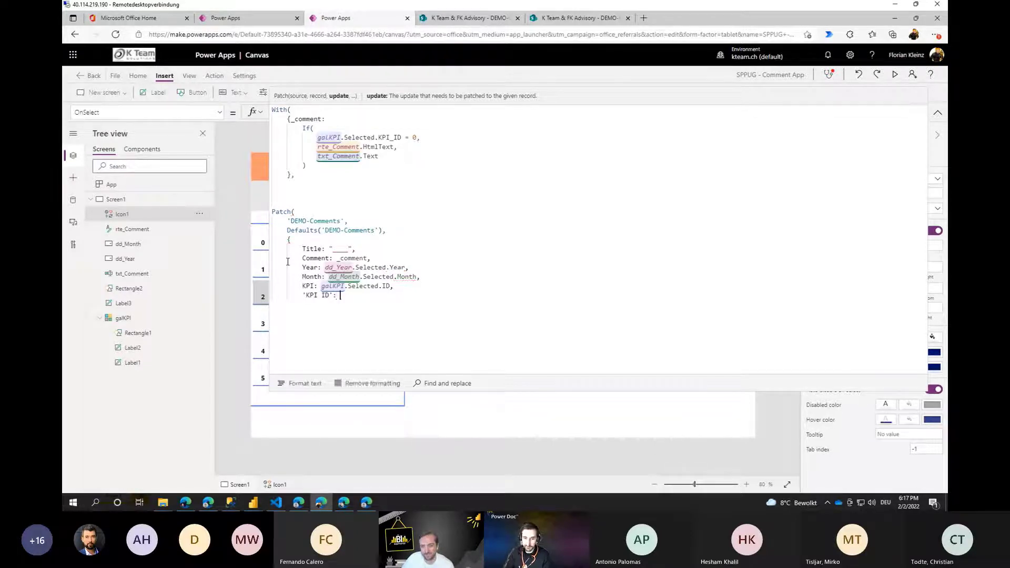
pyautogui.write('galKPI.Sele')
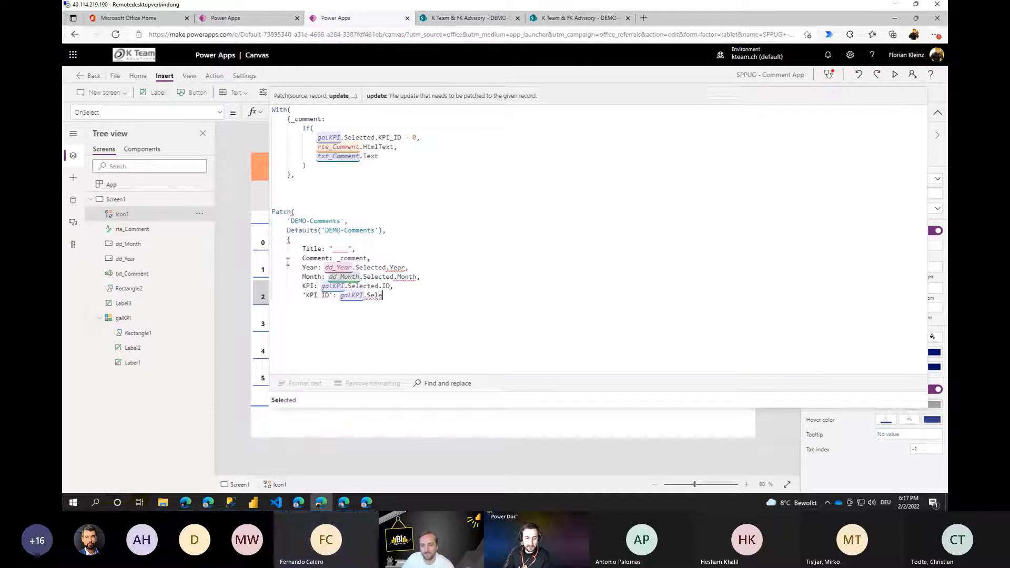
pyautogui.press('Tab')
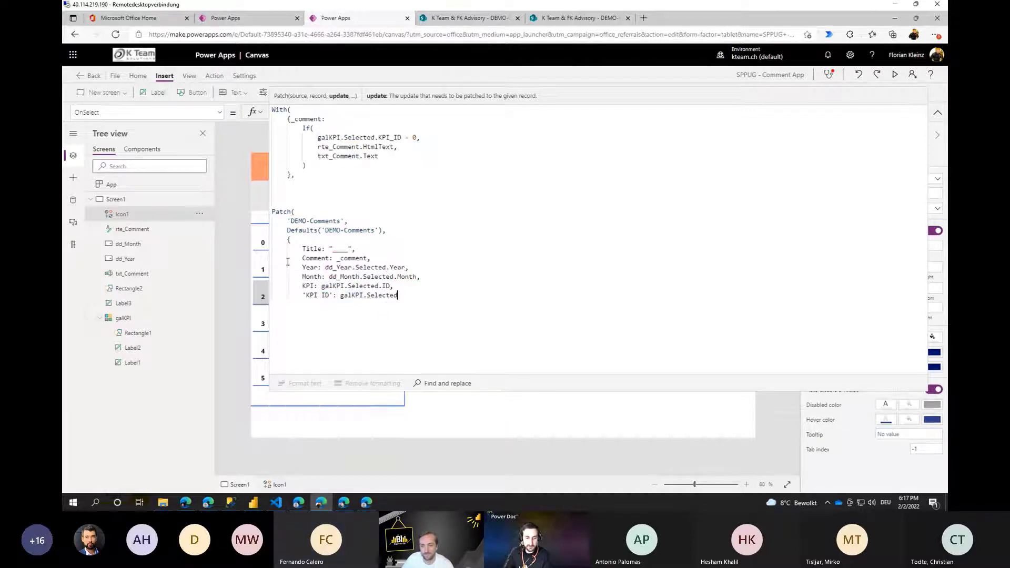
pyautogui.write('.')
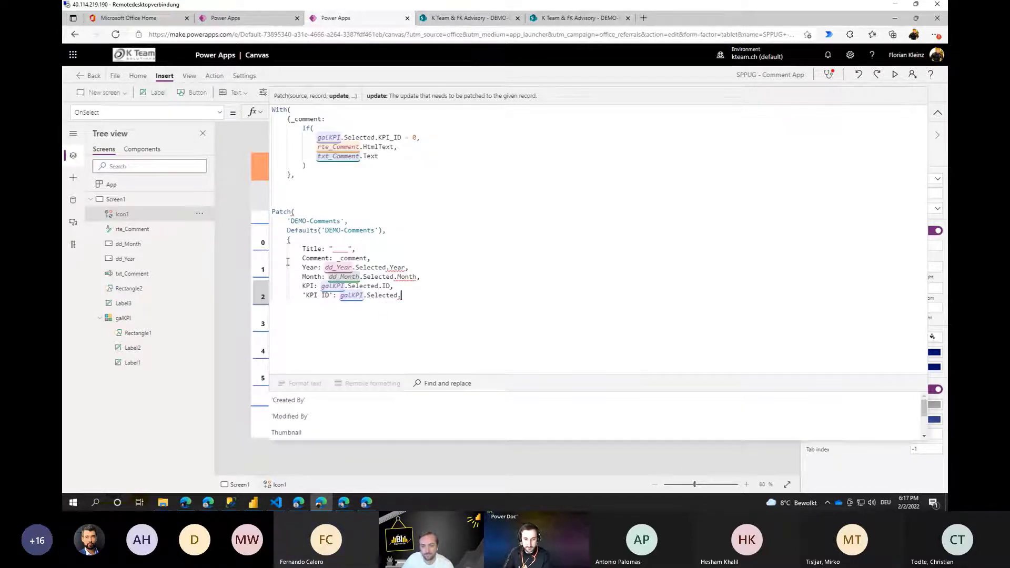
pyautogui.write('KPI_ID')
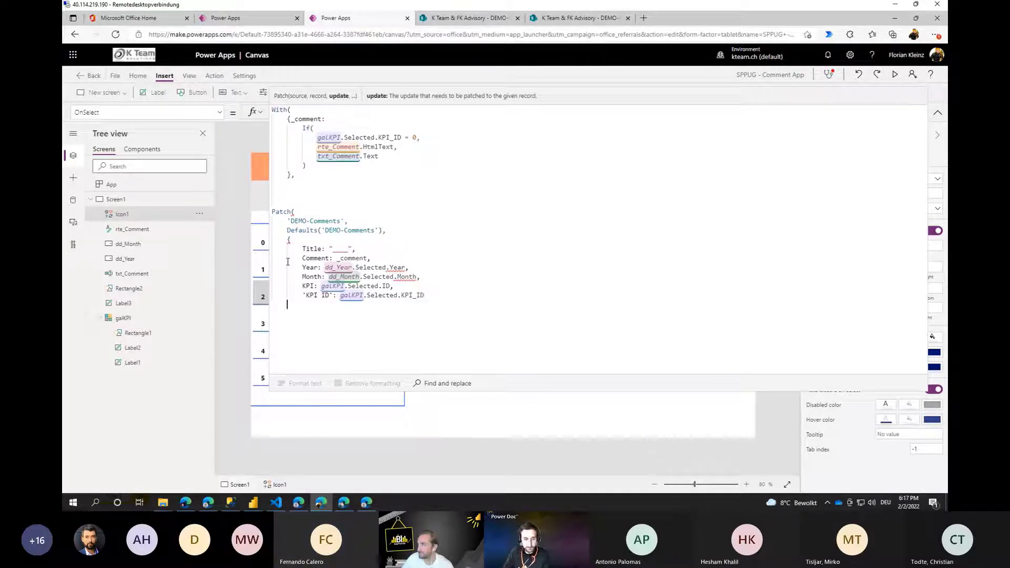
# Close the record and the Patch function, each on its own line below the 'KPI ID' field.
pyautogui.press('Return')
pyautogui.write('}')
pyautogui.press('Return')
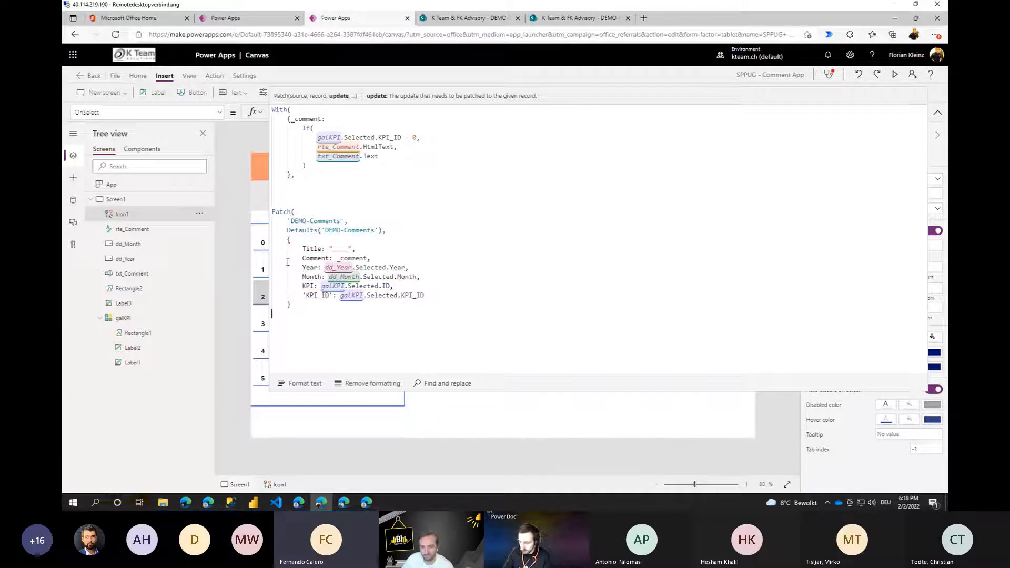
pyautogui.write(')')
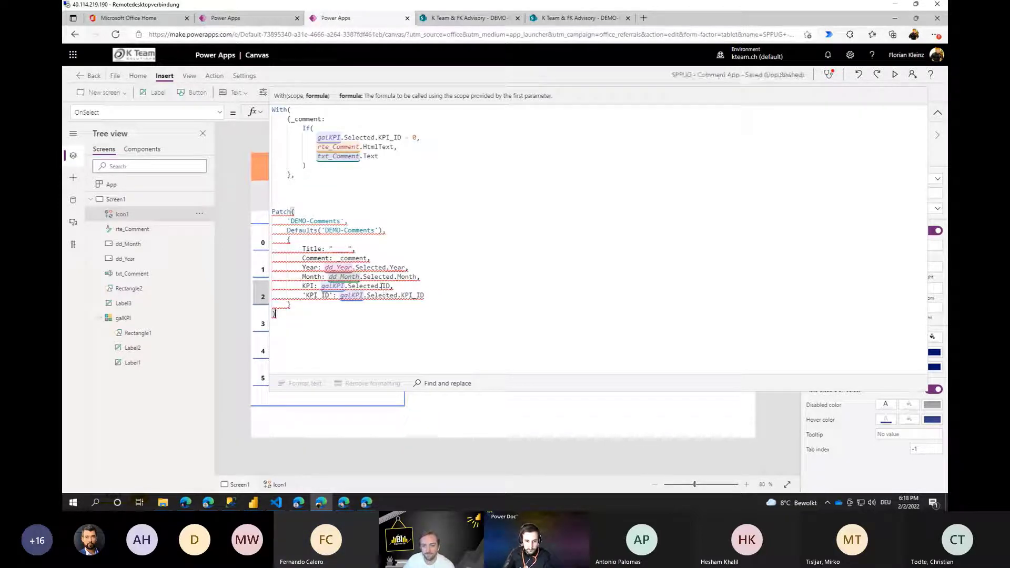
# Correct the record's references: use Selected.Value for Year and Month, and galKPI.Selected.KPI for the KPI field.
pyautogui.click(394, 277)
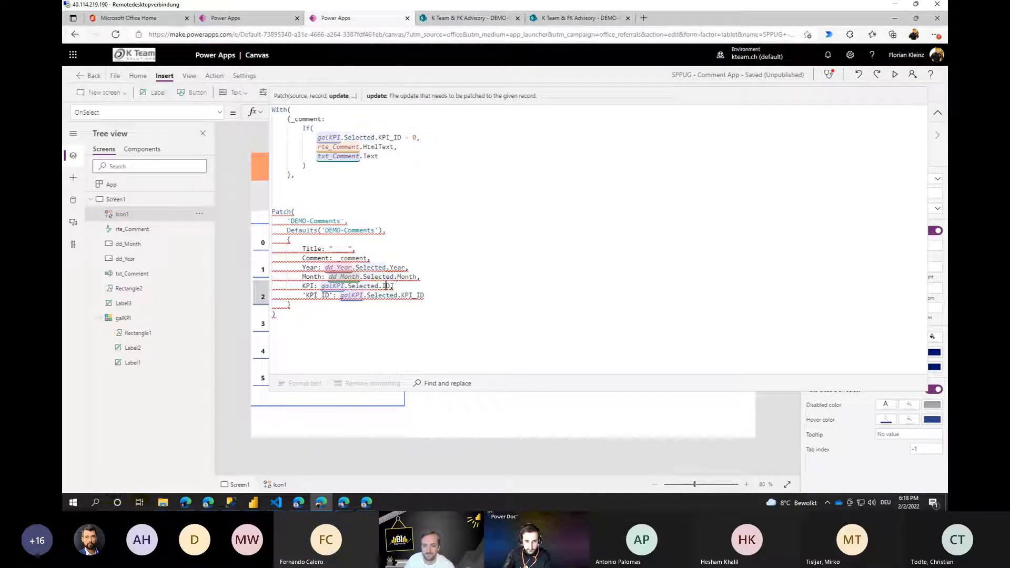
pyautogui.press('BackSpace')
pyautogui.press('BackSpace')
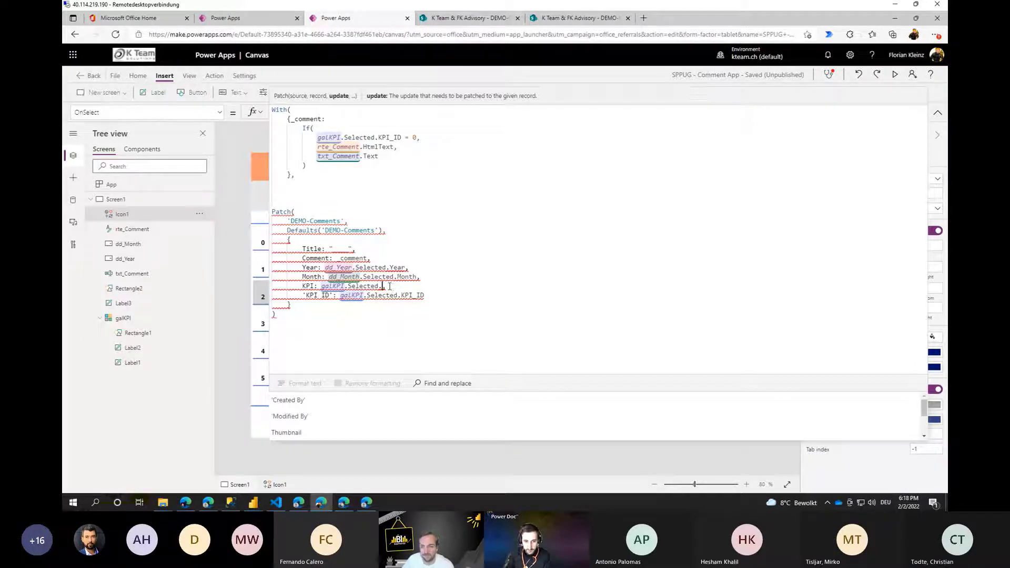
pyautogui.click(397, 267)
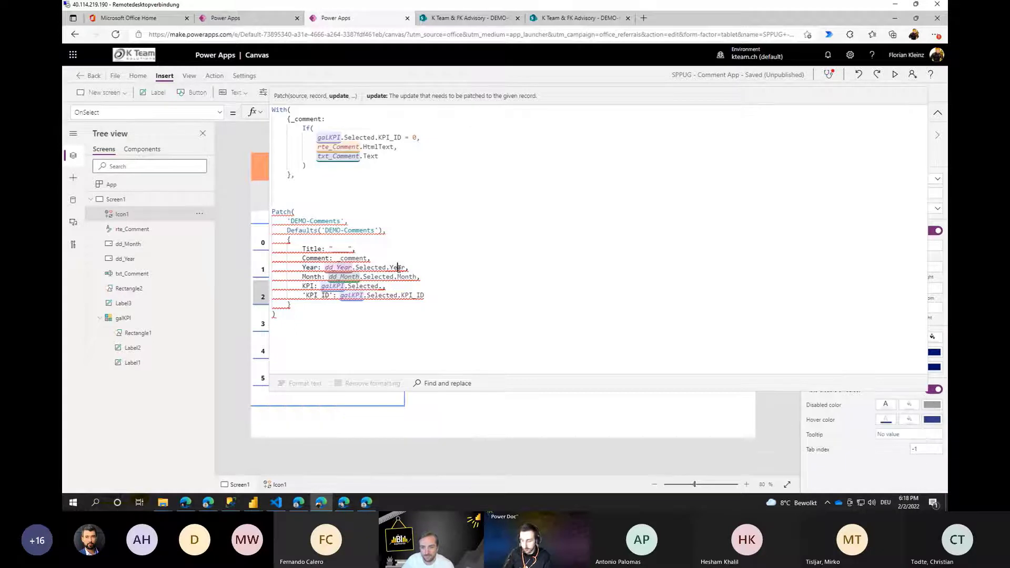
pyautogui.doubleClick(398, 267)
pyautogui.write('Value')
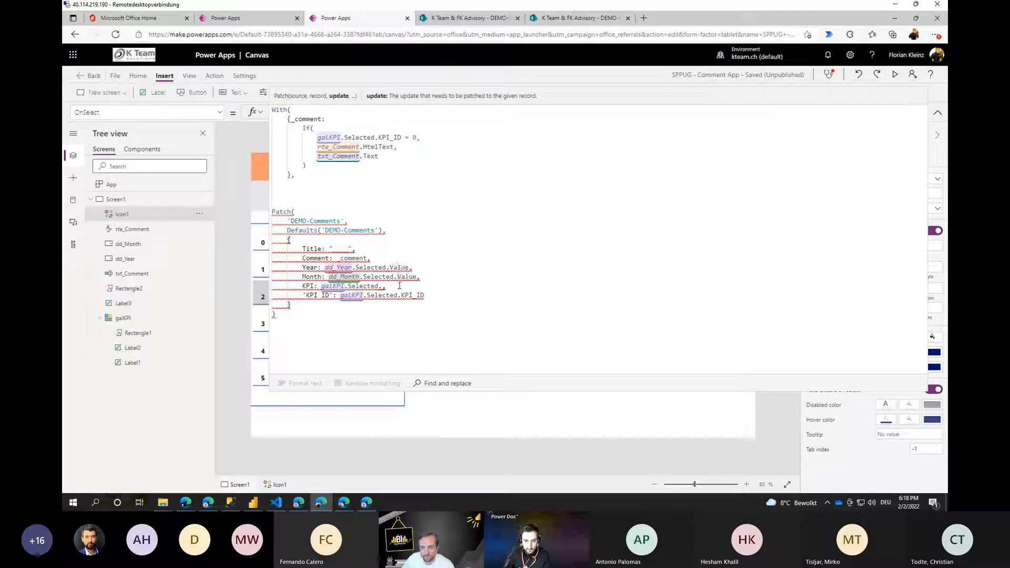
pyautogui.doubleClick(407, 277)
pyautogui.write('Value')
pyautogui.click(383, 285)
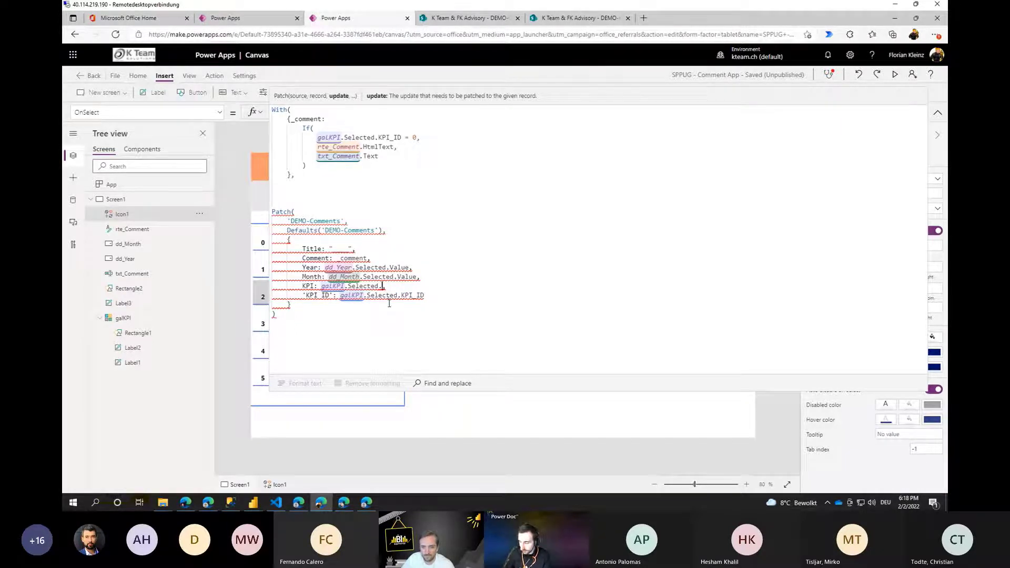
pyautogui.write('KPI,')
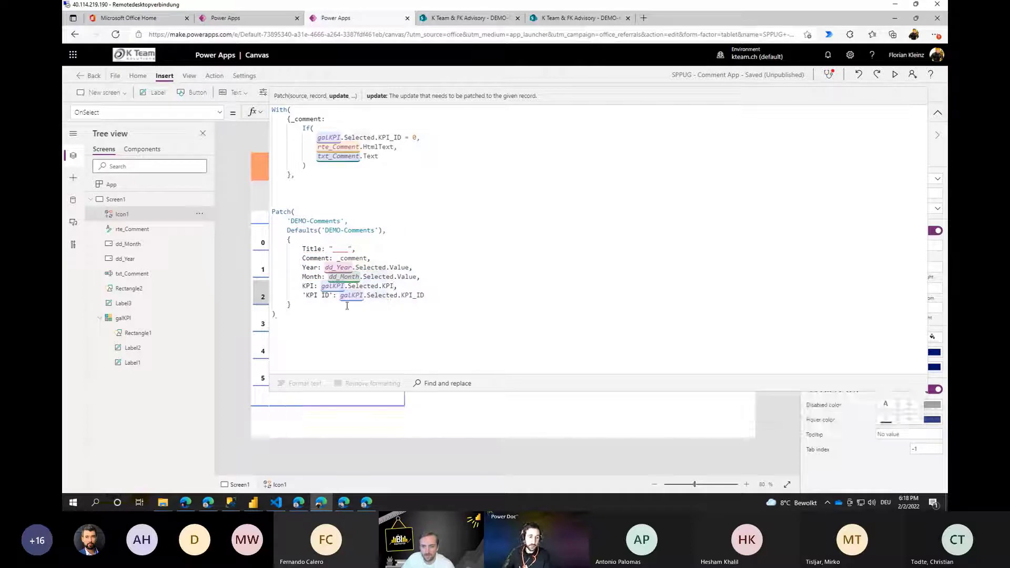
# Close the With function with a parenthesis on a new line after the Patch call.
pyautogui.click(293, 312)
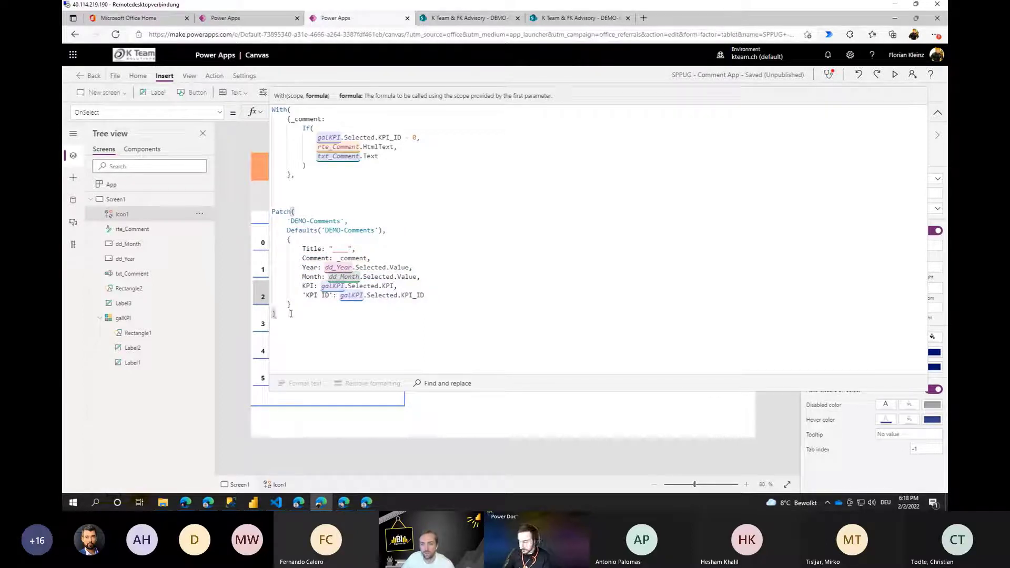
pyautogui.press('Return')
pyautogui.write(')')
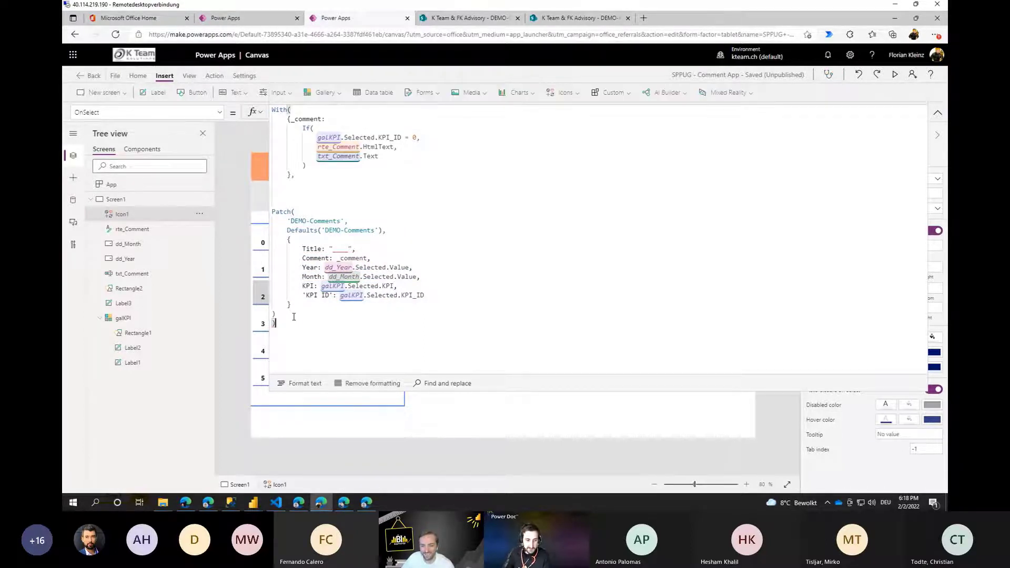
# Indent the whole Patch block one level inside With and delete the blank lines above it.
pyautogui.moveTo(294, 317); pyautogui.dragTo(269, 210)
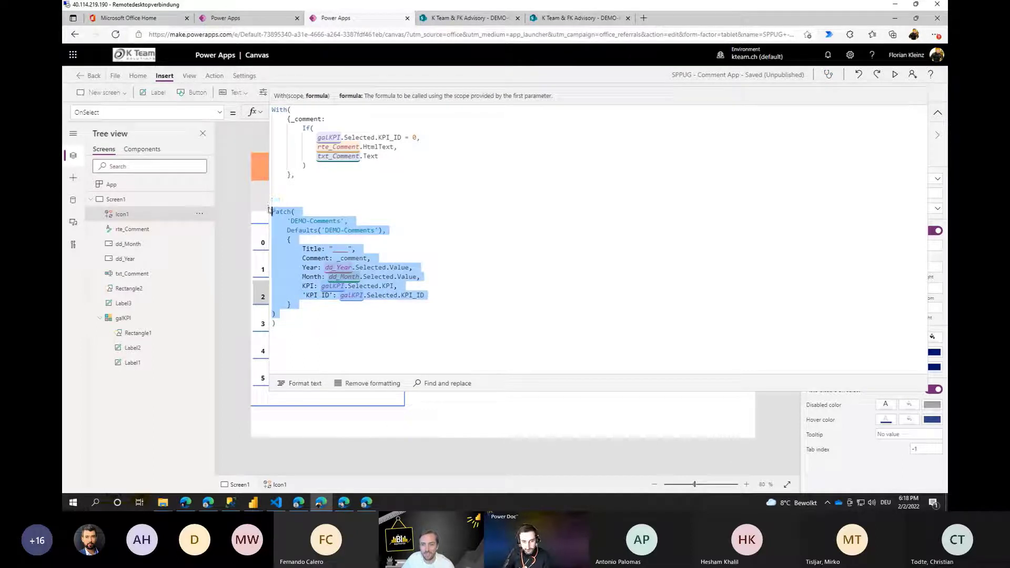
pyautogui.press('Tab')
pyautogui.click(280, 195)
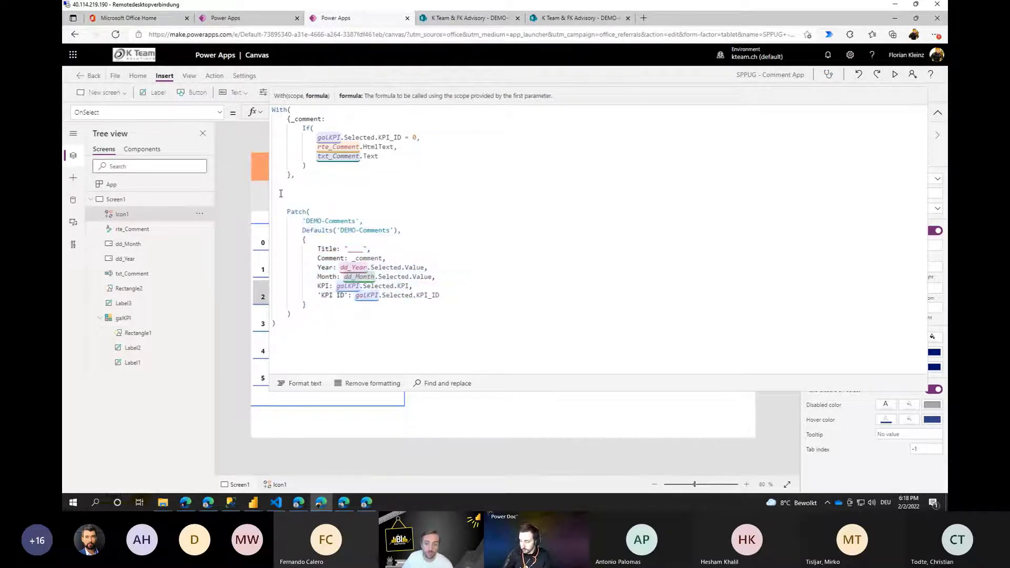
pyautogui.press('Delete')
pyautogui.press('Delete')
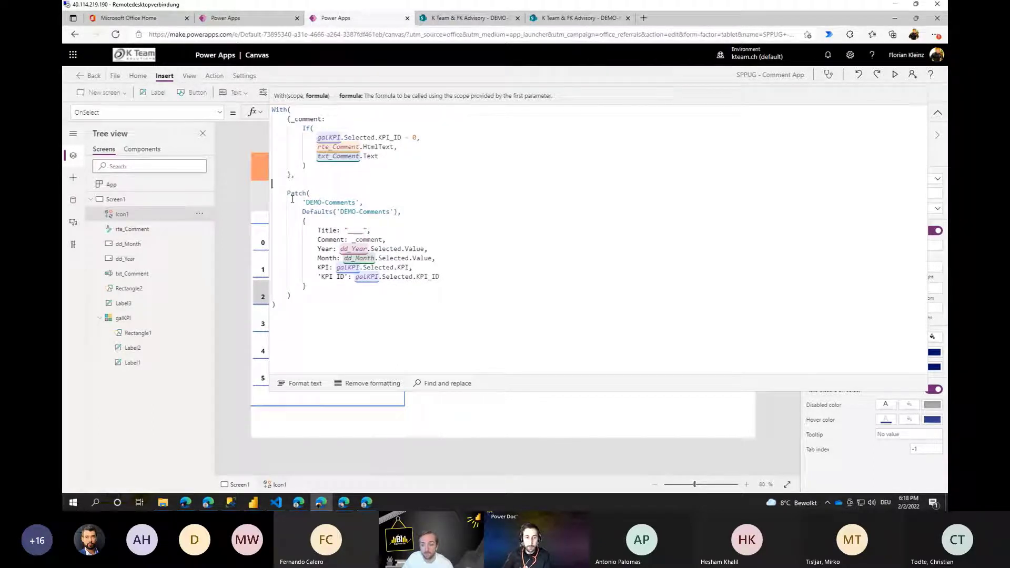
pyautogui.press('Delete')
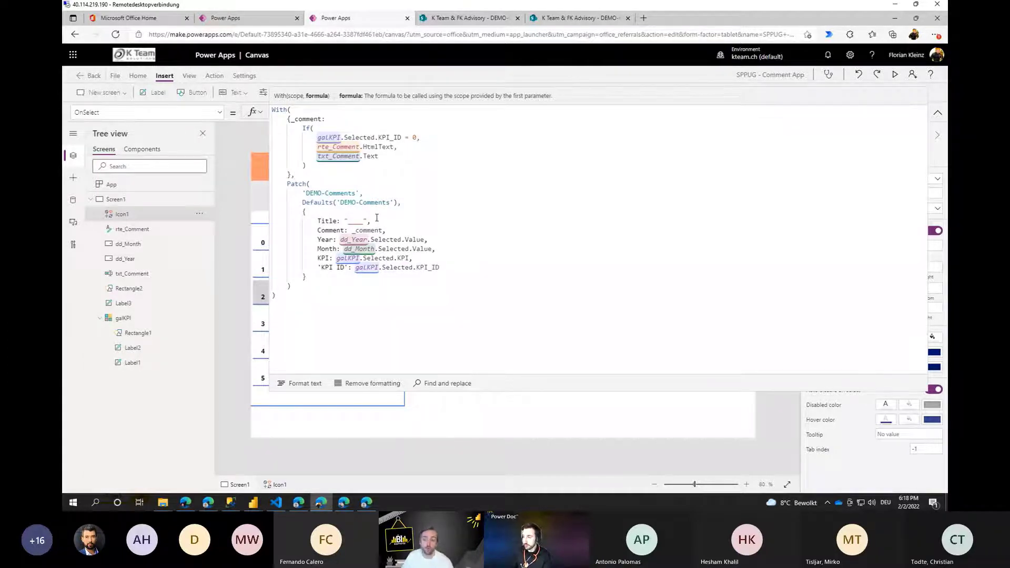
pyautogui.click(360, 220)
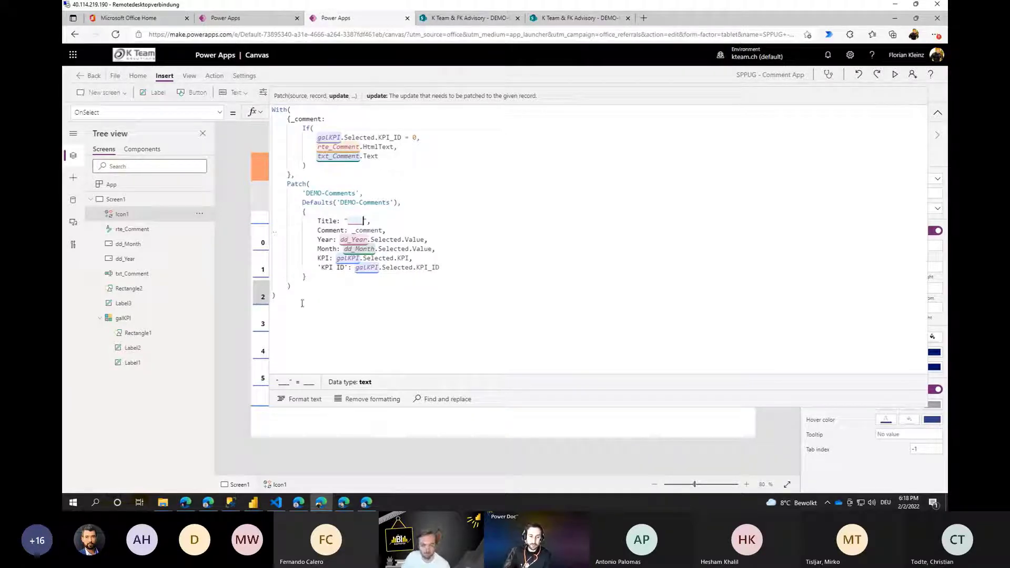
pyautogui.click(276, 295)
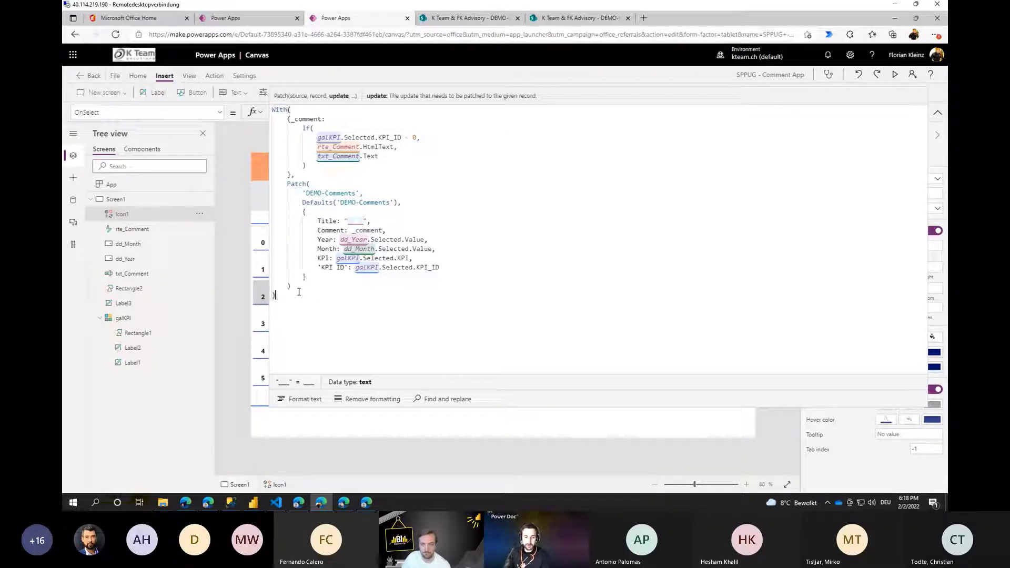
pyautogui.click(276, 212)
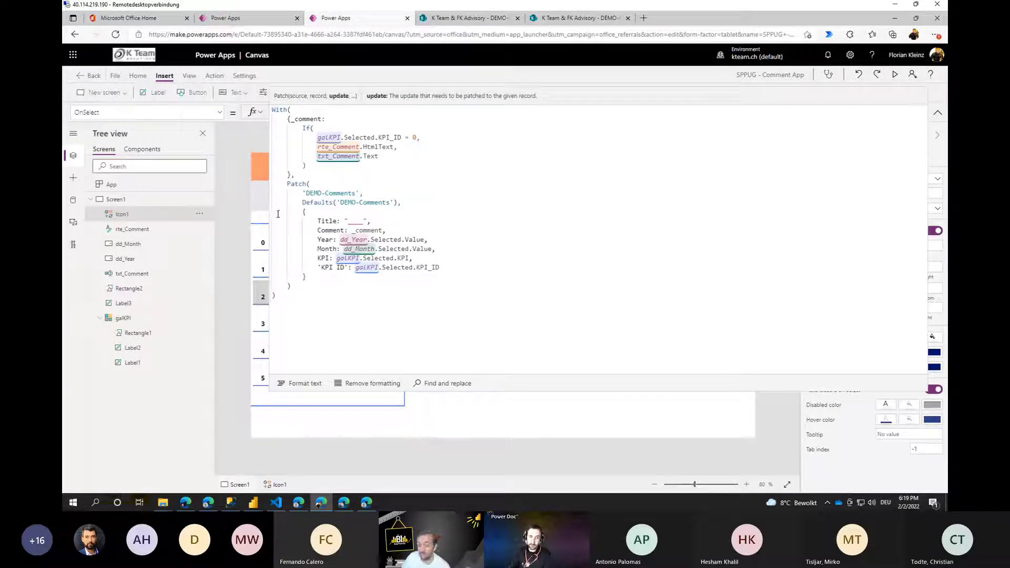
pyautogui.click(305, 278)
pyautogui.click(304, 288)
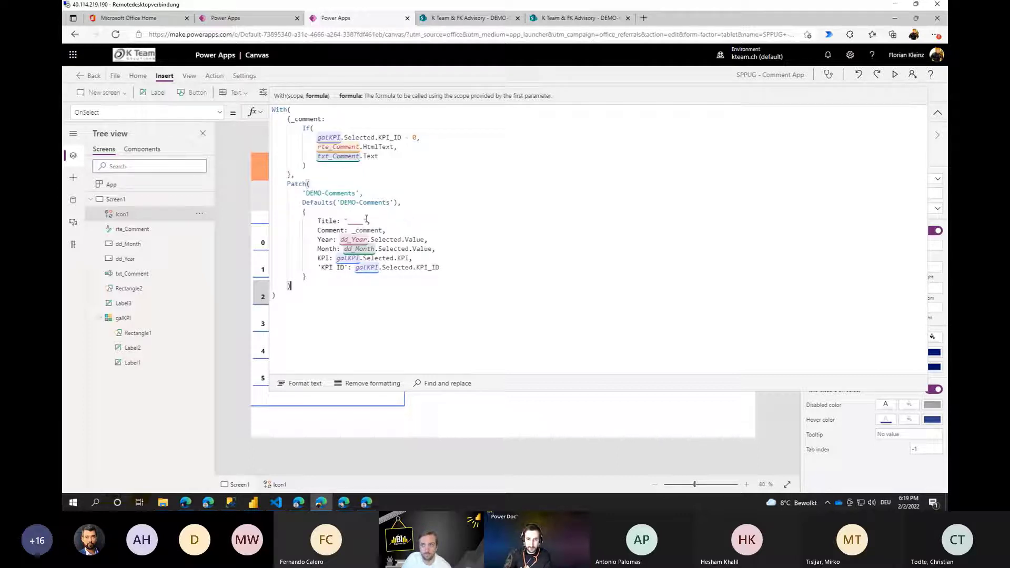
# Replace the Title placeholder in the Patch record with a copy of the KPI field's expression, galKPI.Selected.KPI.
pyautogui.moveTo(366, 219); pyautogui.dragTo(345, 220)
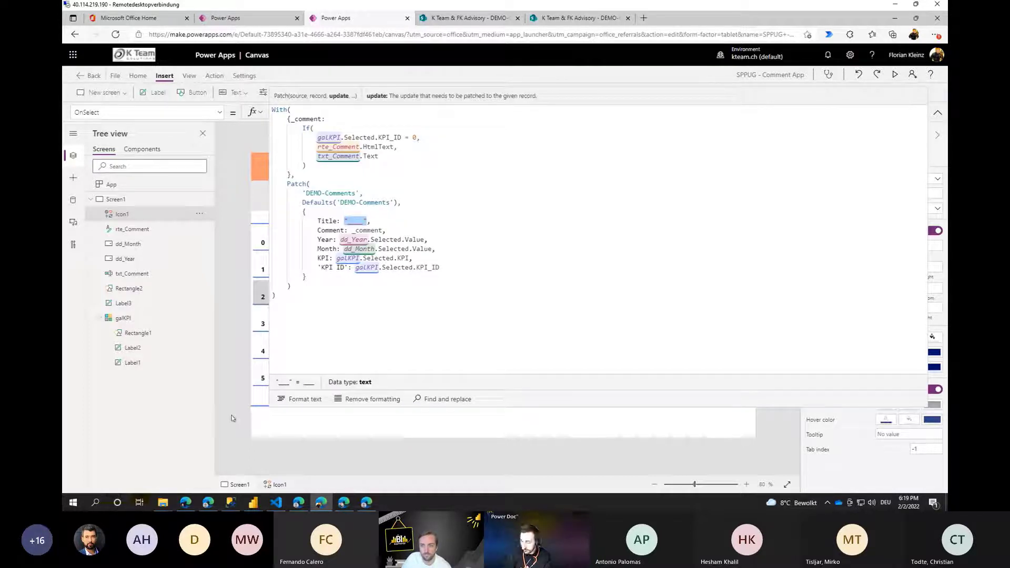
pyautogui.write('KPI')
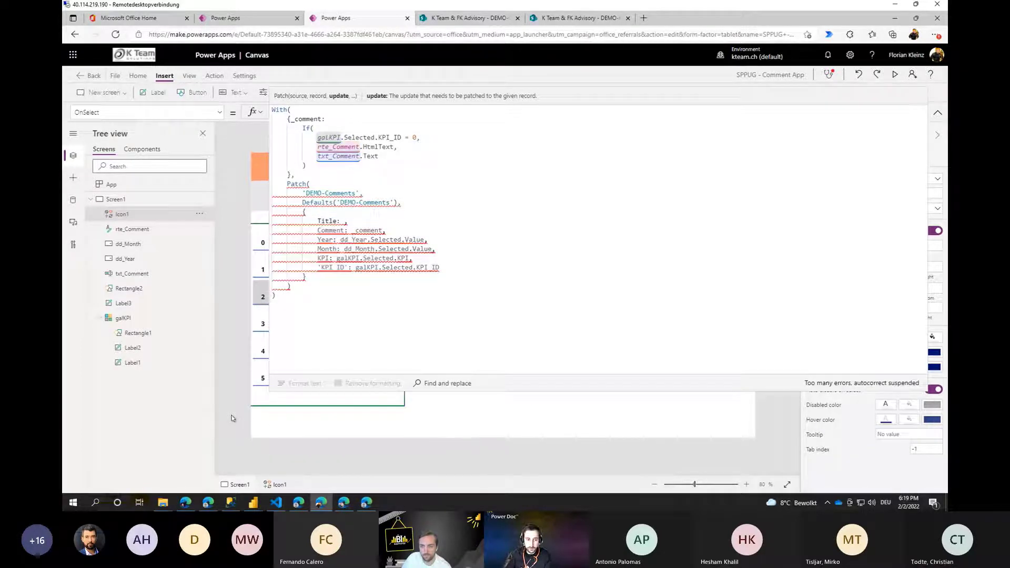
pyautogui.moveTo(411, 258); pyautogui.dragTo(338, 259)
pyautogui.hotkey('ctrl', 'c')
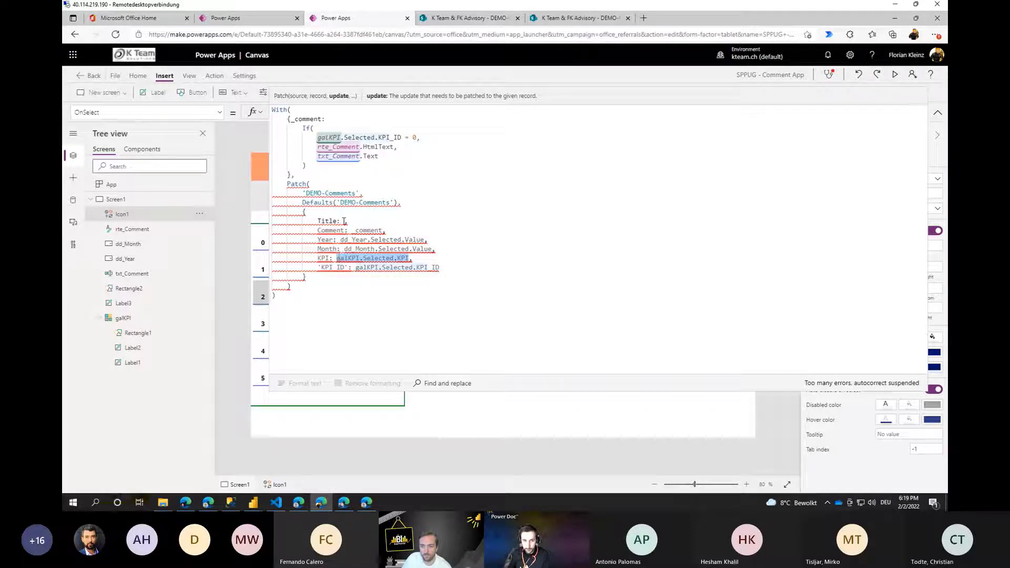
pyautogui.click(345, 221)
pyautogui.hotkey('ctrl', 'v')
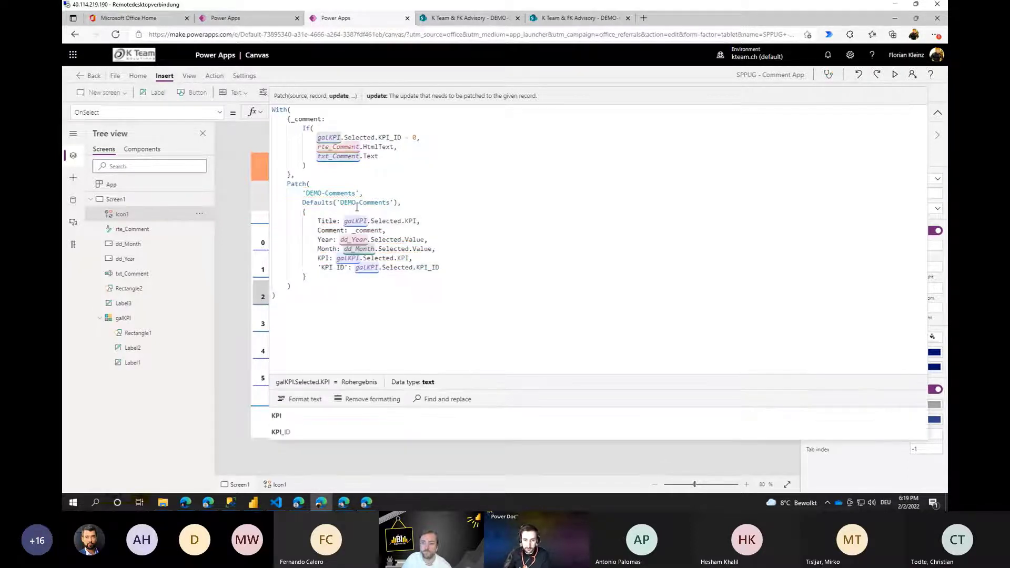
pyautogui.moveTo(395, 258); pyautogui.dragTo(337, 259)
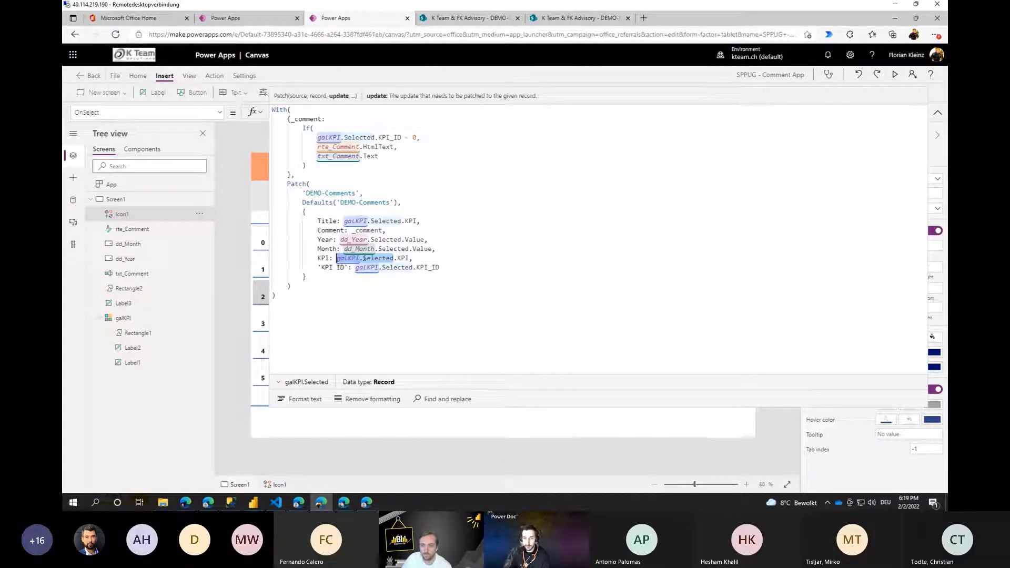
pyautogui.click(417, 221)
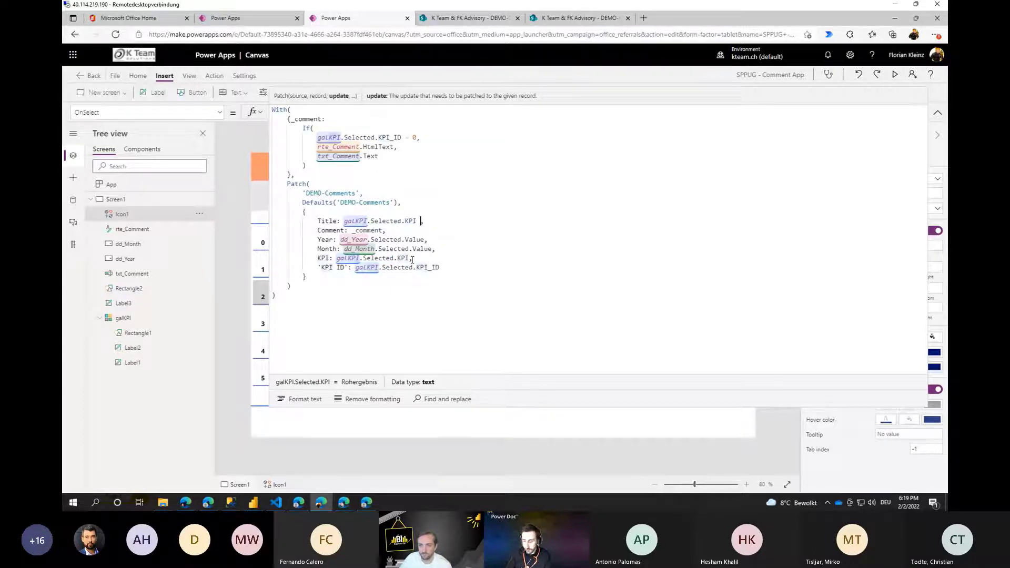
pyautogui.write('&')
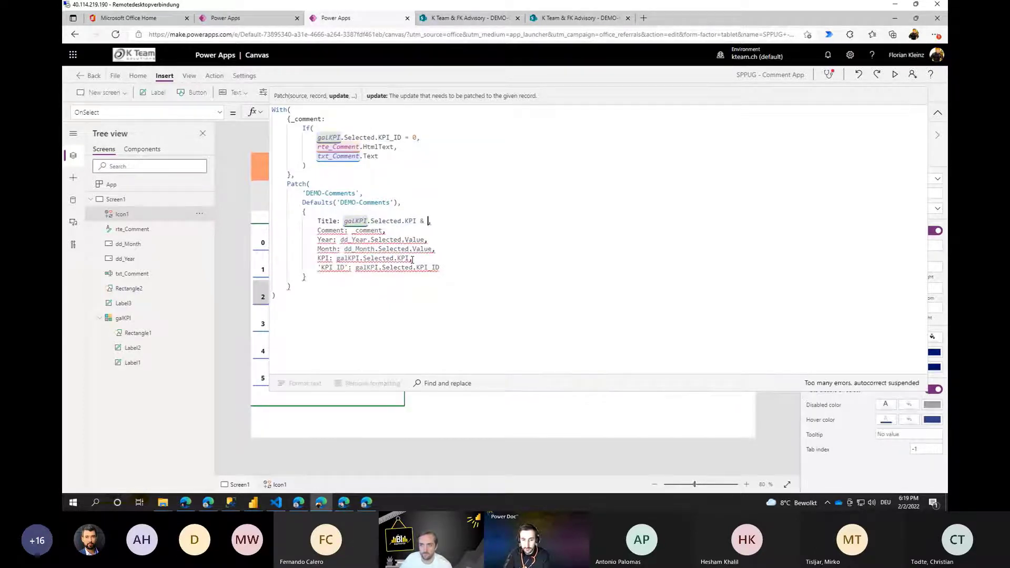
pyautogui.press('BackSpace')
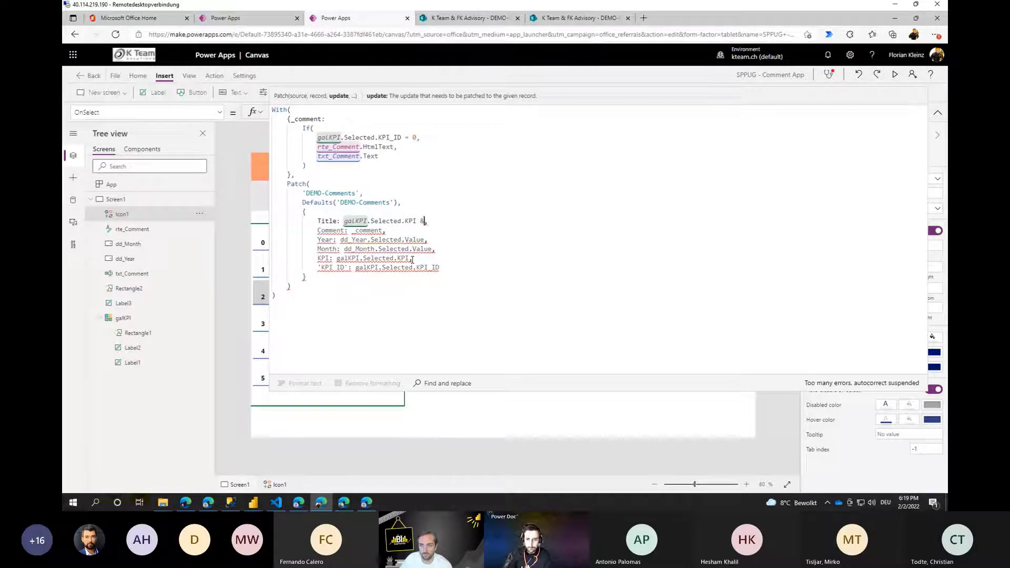
pyautogui.press('BackSpace')
pyautogui.press('BackSpace')
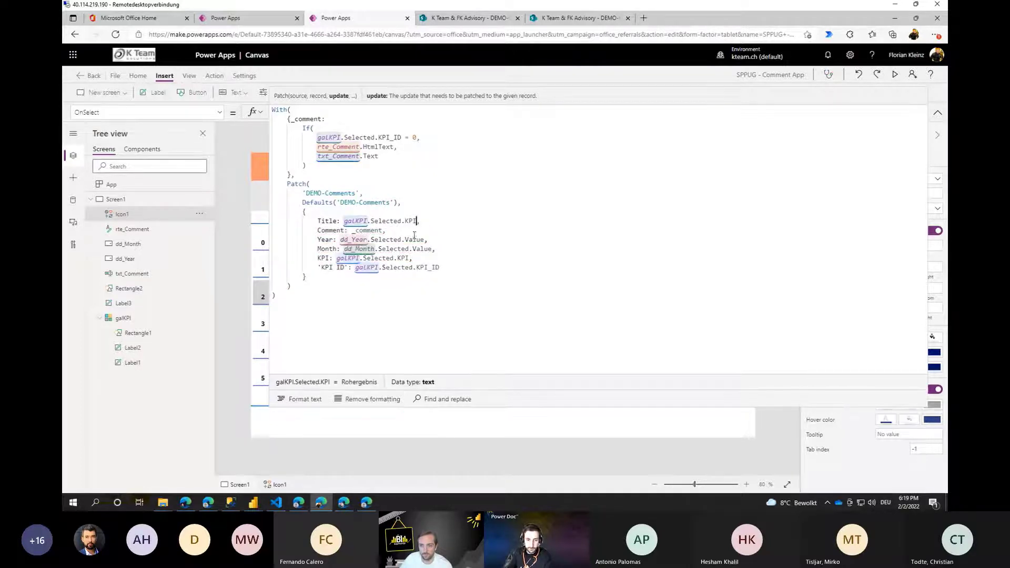
# Close the expanded formula editor and deselect the send icon by selecting Screen1.
pyautogui.click(413, 239)
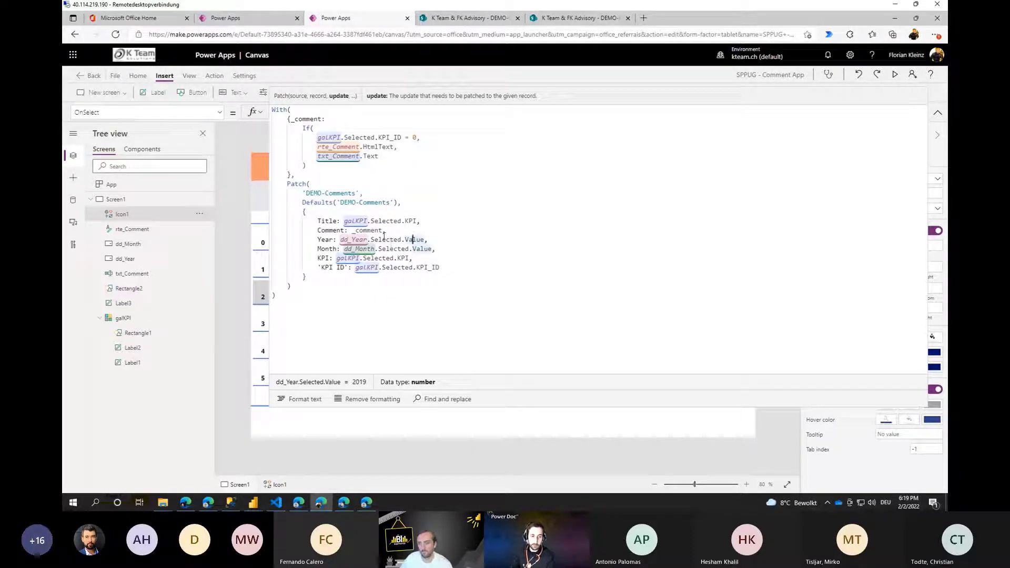
pyautogui.click(294, 295)
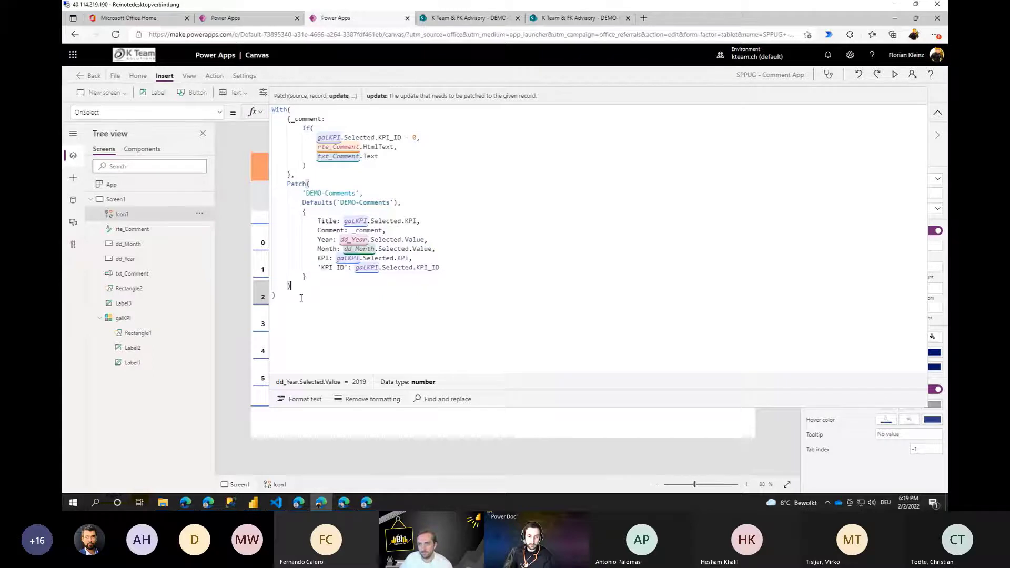
pyautogui.click(937, 117)
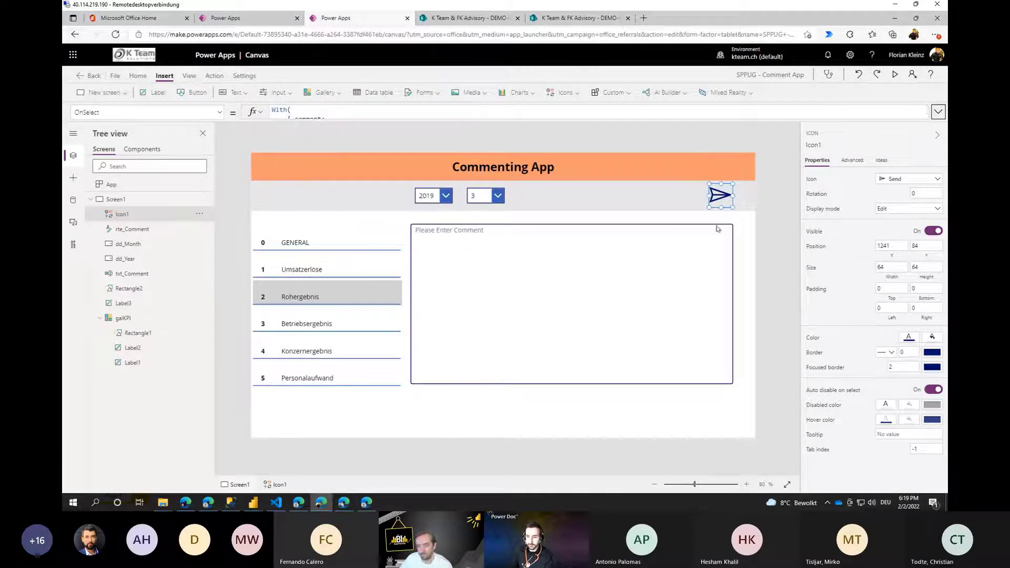
pyautogui.click(760, 219)
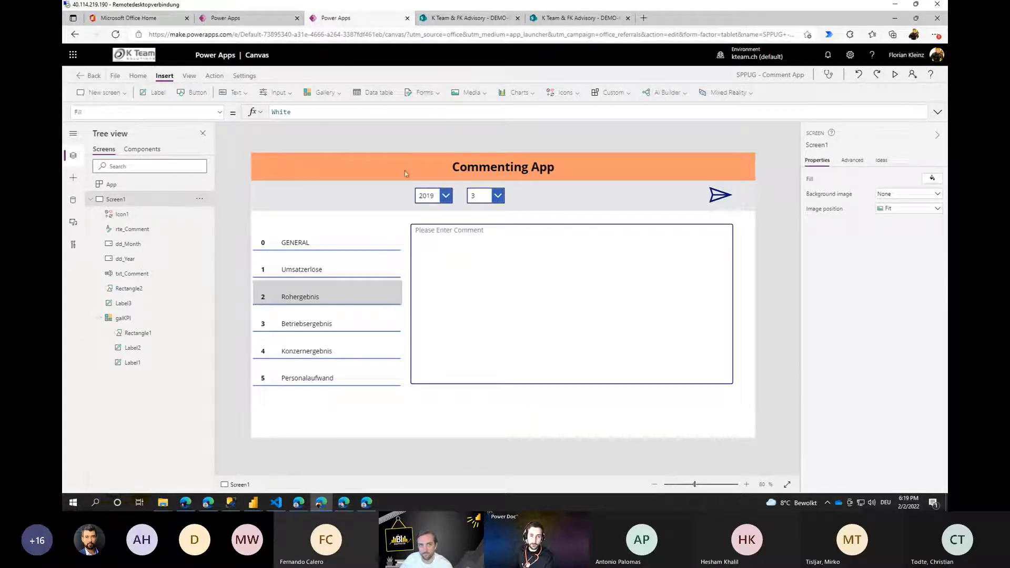
# Check the existing entries in the DEMO-Comments SharePoint list and start the Commenting App preview in Power Apps.
pyautogui.click(450, 19)
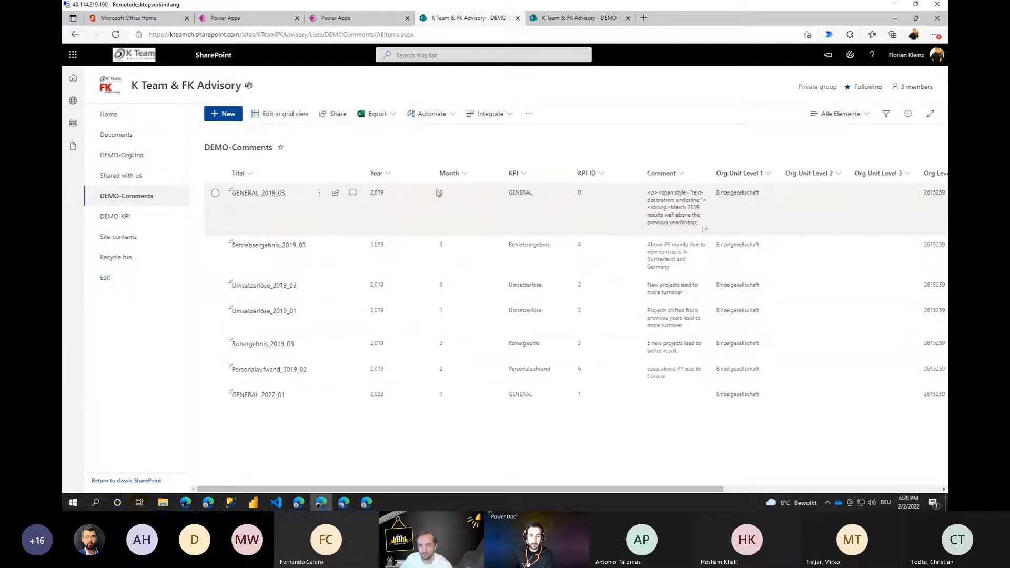
pyautogui.click(349, 18)
pyautogui.click(895, 74)
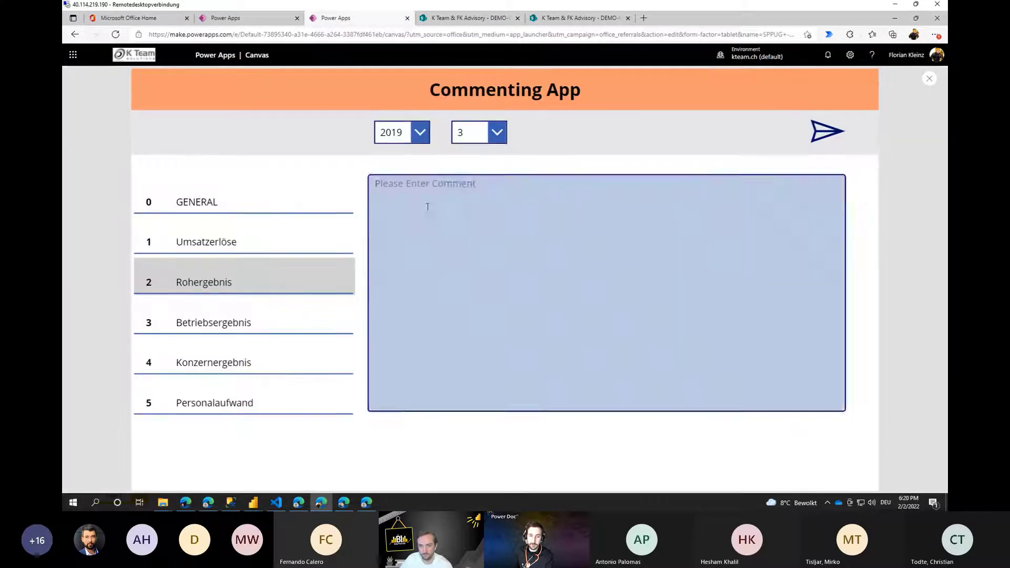
# Submit the Rohergebnis comment "Gross Margin exceeded expectation due to Easter." for year 2019, with the month set to 4.
pyautogui.click(439, 207)
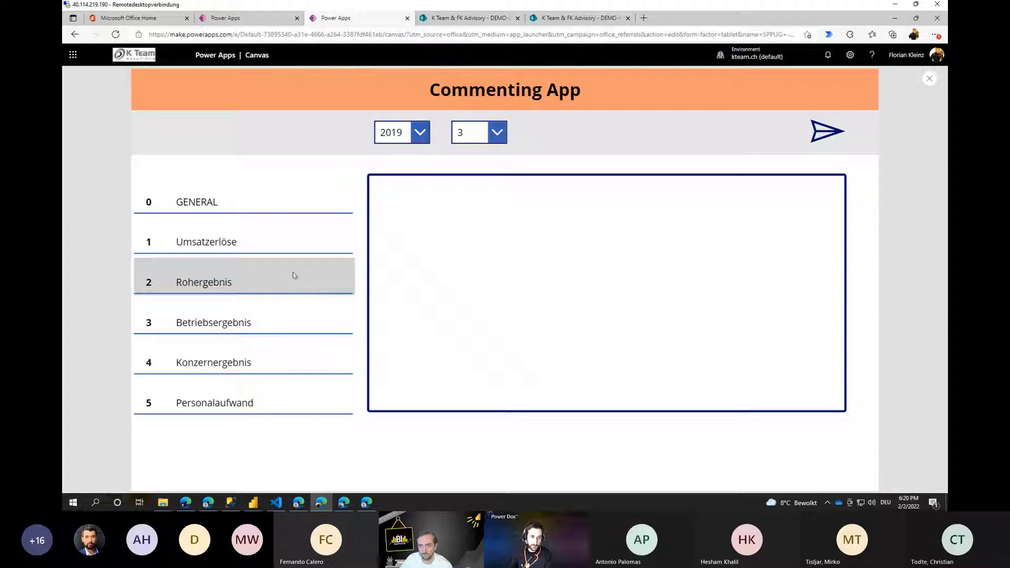
pyautogui.write('Gross M')
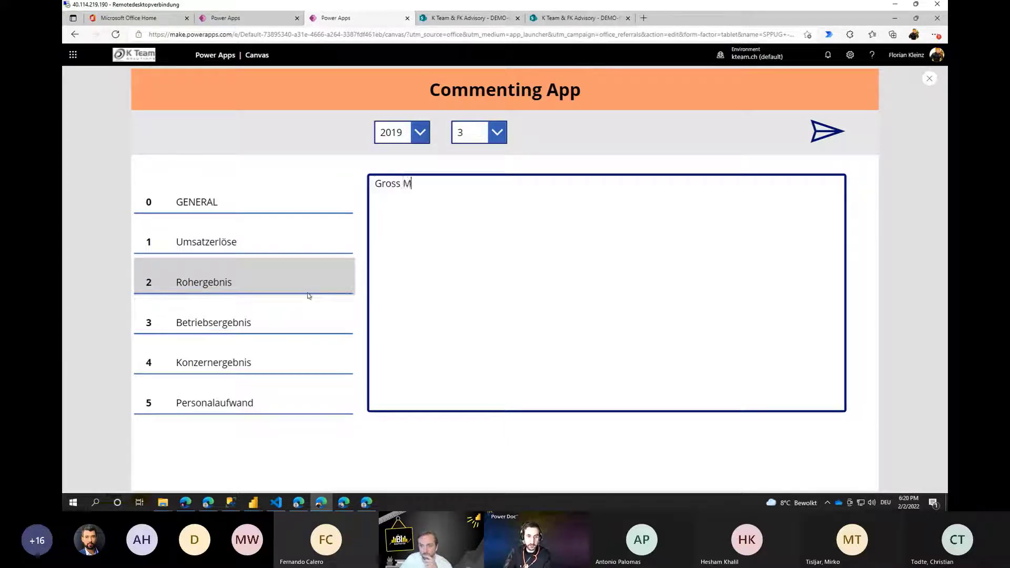
pyautogui.write('argin')
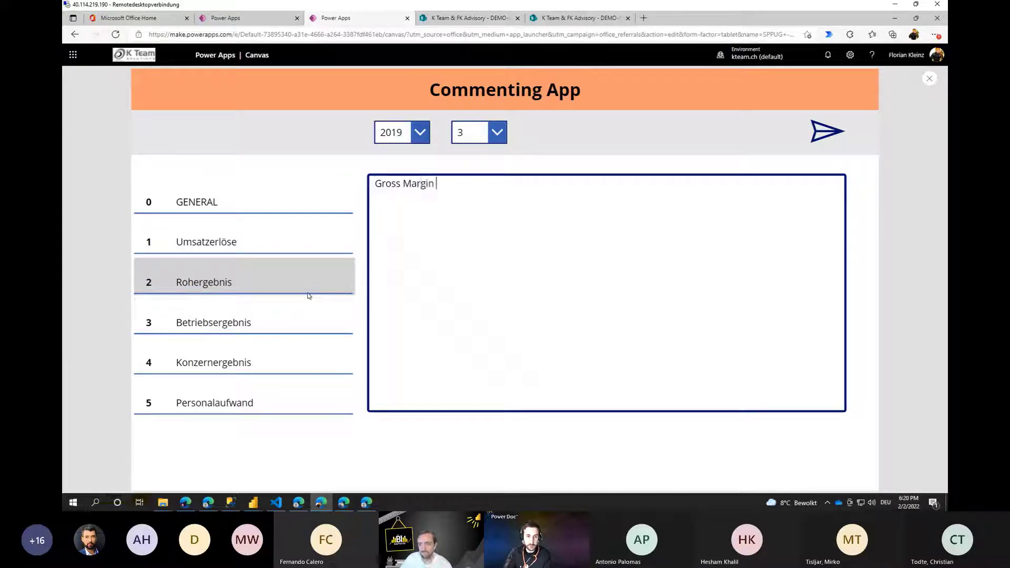
pyautogui.click(487, 132)
pyautogui.click(469, 217)
pyautogui.click(469, 196)
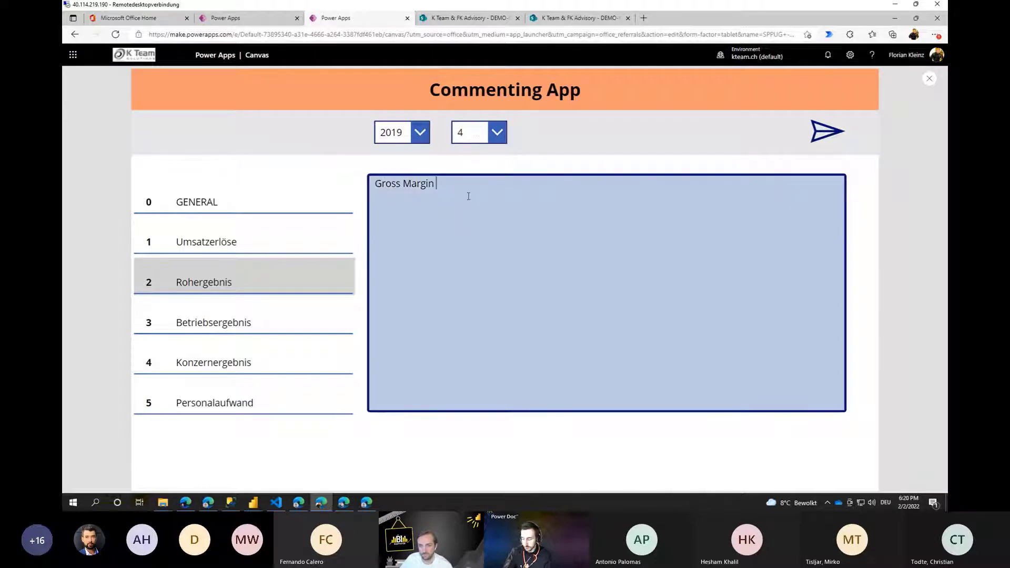
pyautogui.write('exceeded ')
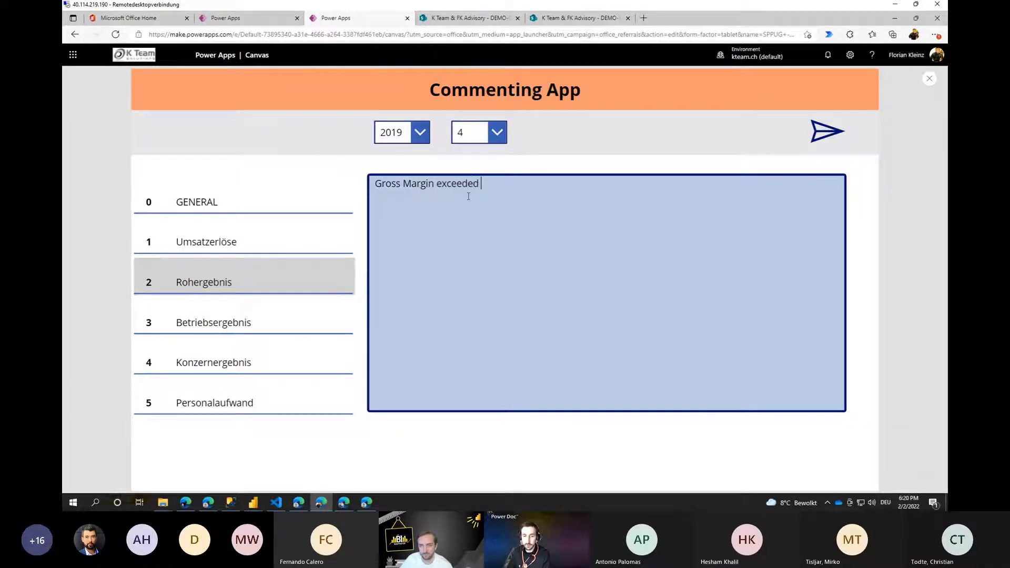
pyautogui.write('expecta')
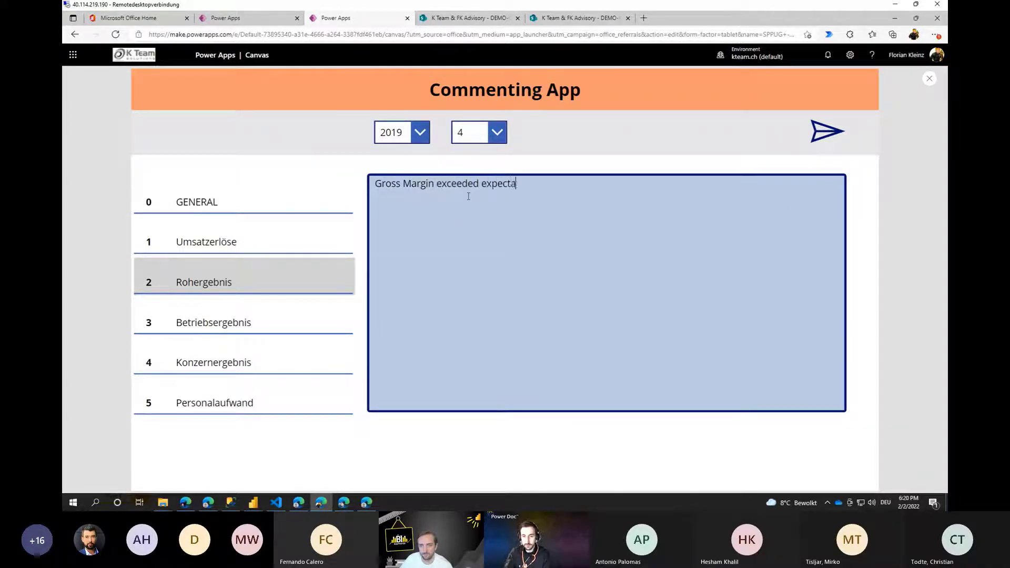
pyautogui.write('tion due to e')
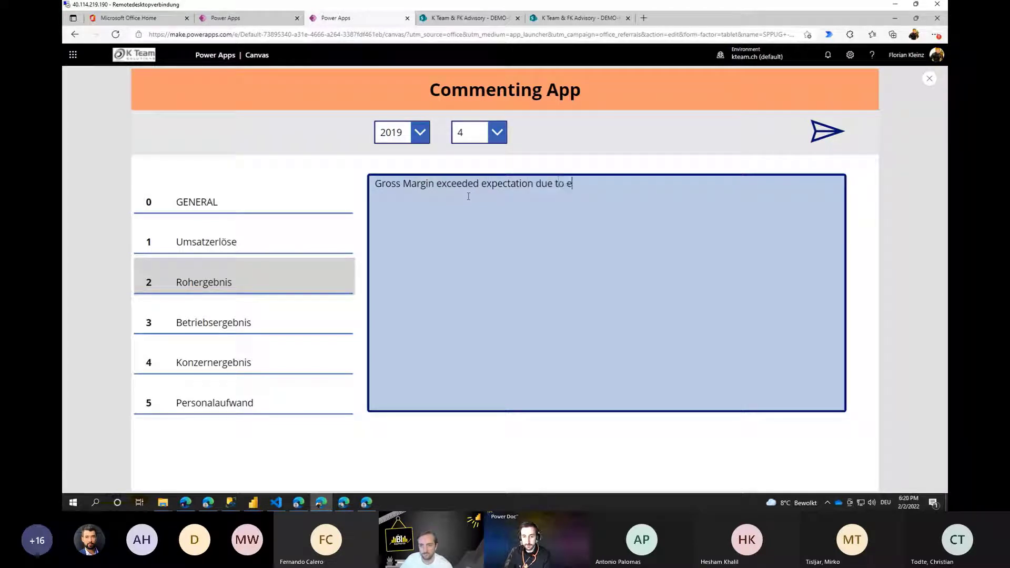
pyautogui.press('BackSpace')
pyautogui.write('Easter.')
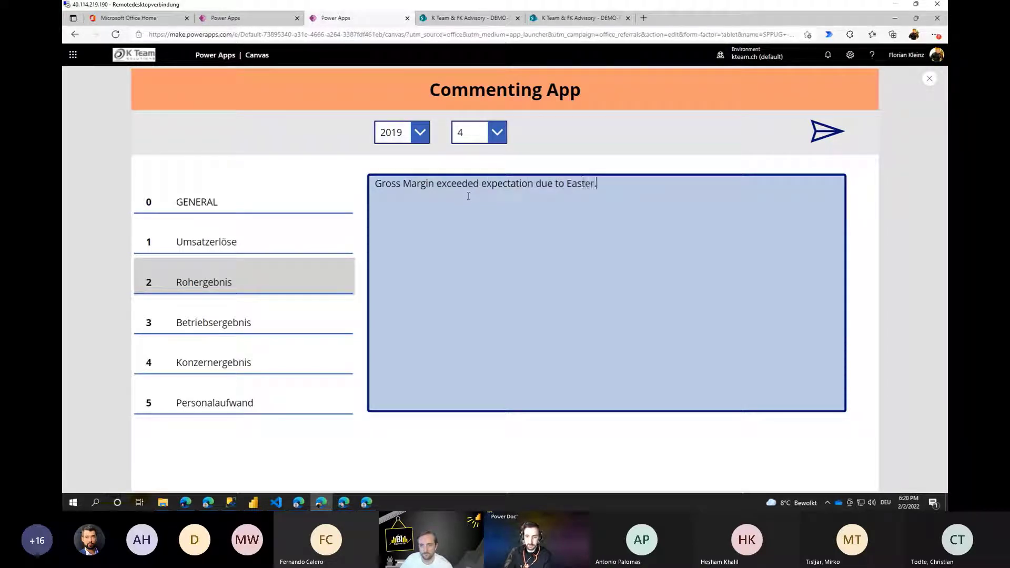
pyautogui.click(827, 132)
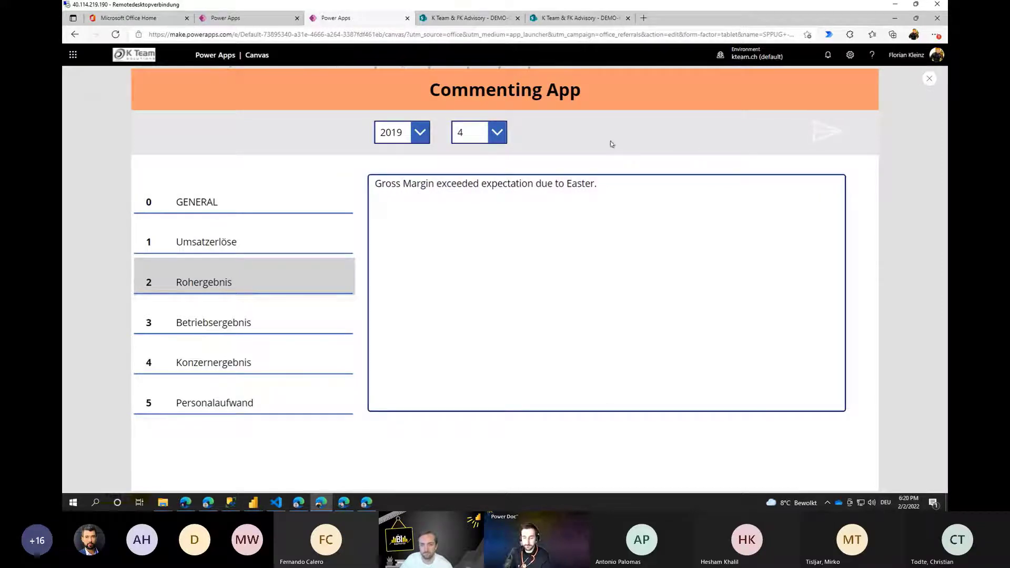
# Reload the DEMO-Comments list in SharePoint and examine the new Rohergebnis record's fields.
pyautogui.click(469, 18)
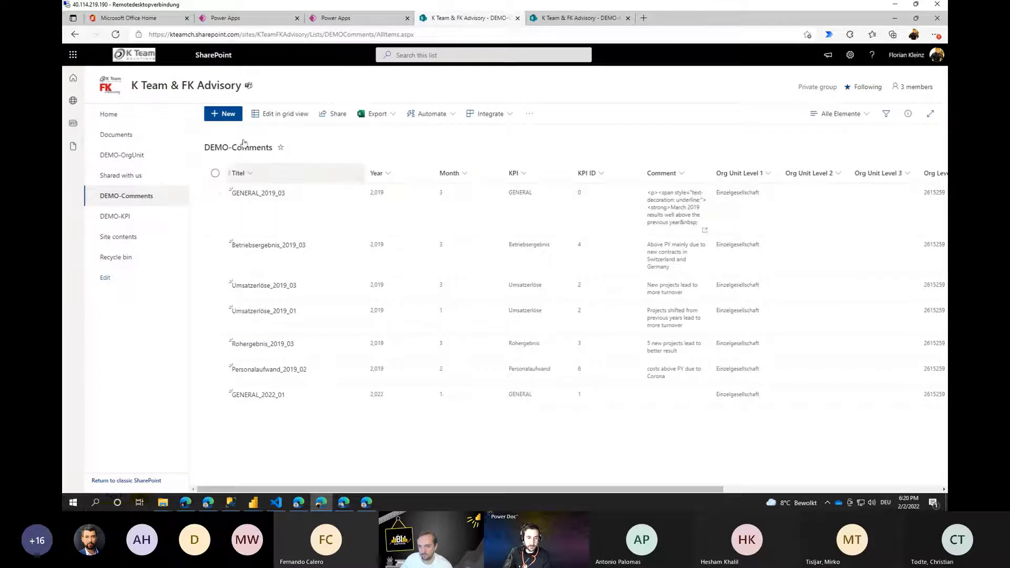
pyautogui.click(115, 34)
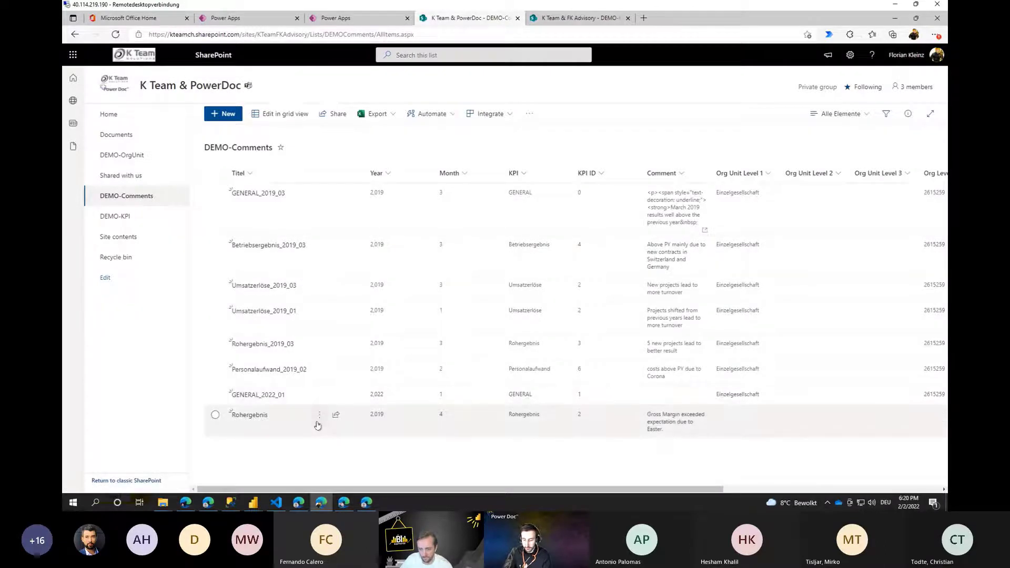
pyautogui.moveTo(192, 405)
pyautogui.mouseDown()
pyautogui.moveTo(485, 457)
pyautogui.moveTo(803, 443)
pyautogui.mouseUp()
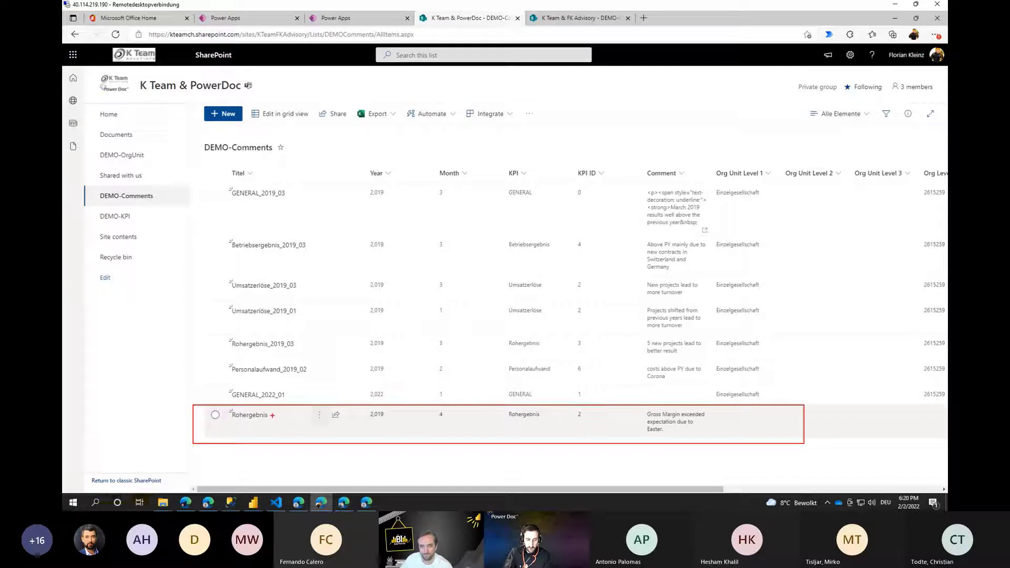
pyautogui.moveTo(223, 407)
pyautogui.mouseDown()
pyautogui.moveTo(318, 429)
pyautogui.moveTo(377, 417)
pyautogui.moveTo(411, 425)
pyautogui.moveTo(645, 415)
pyautogui.moveTo(709, 438)
pyautogui.mouseUp()
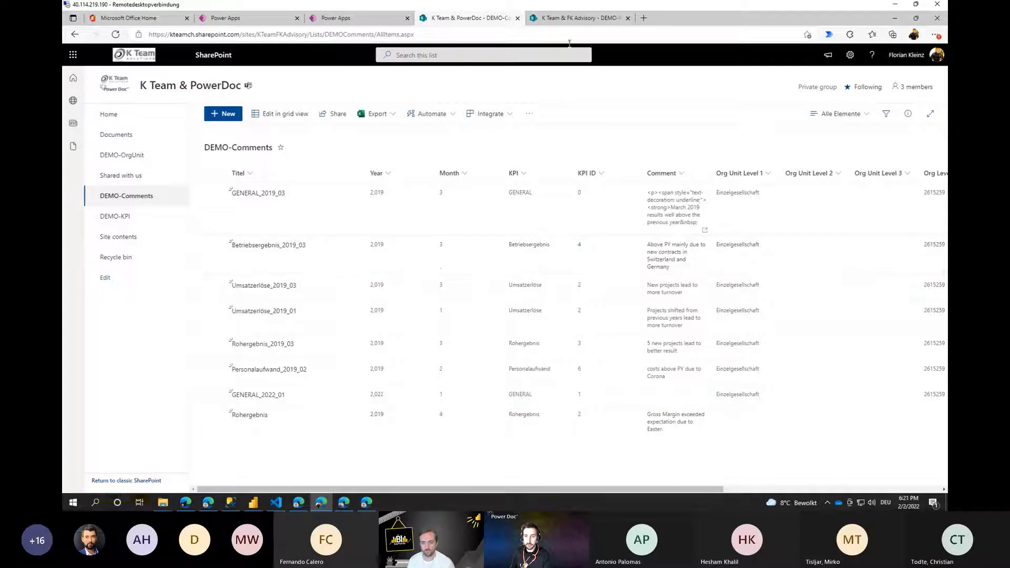
# Return to the Power Apps preview and replace the GENERAL entry's rich text with "Easter was a boost for the whole company.".
pyautogui.click(579, 18)
pyautogui.click(342, 18)
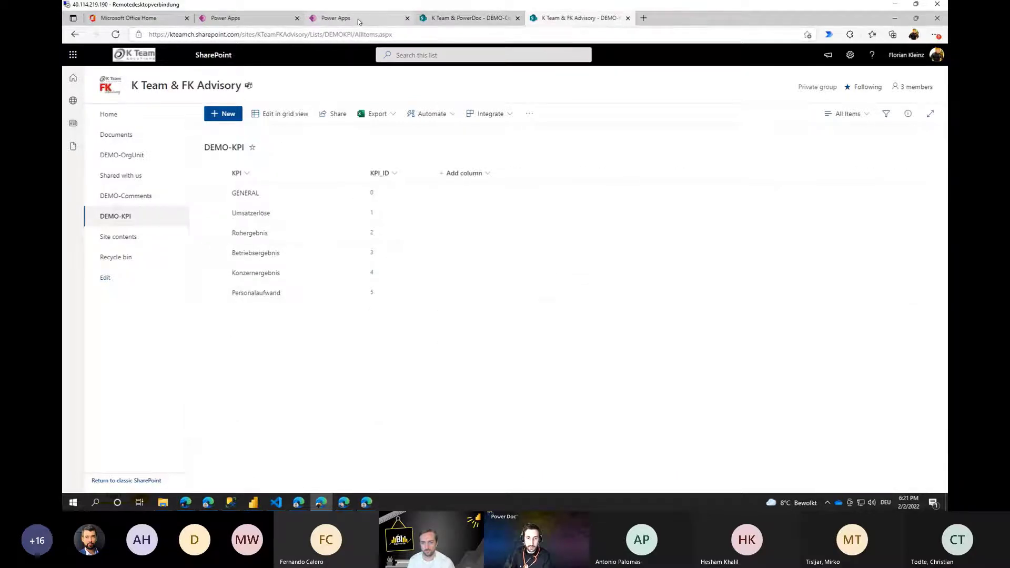
pyautogui.click(262, 207)
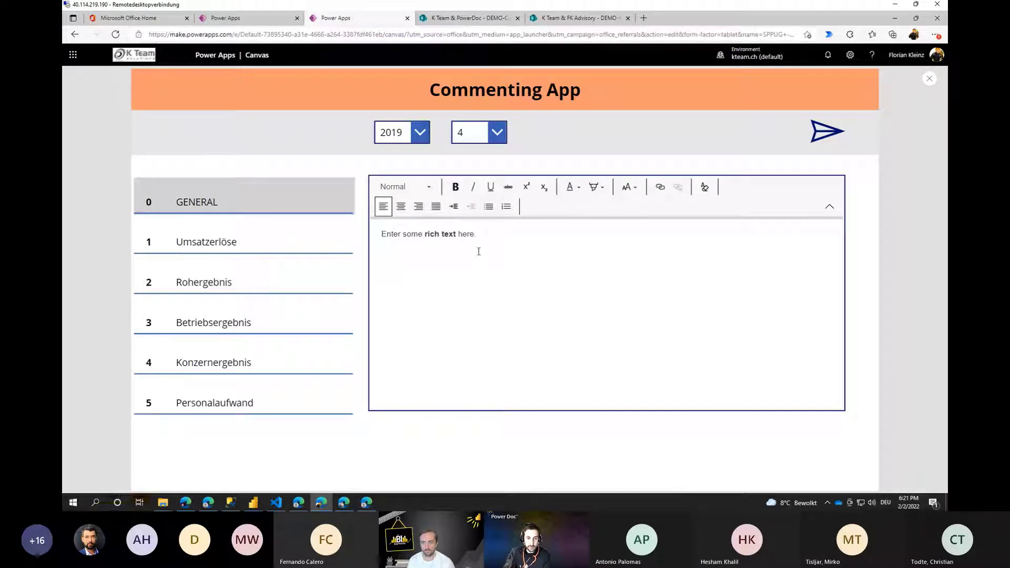
pyautogui.click(498, 236)
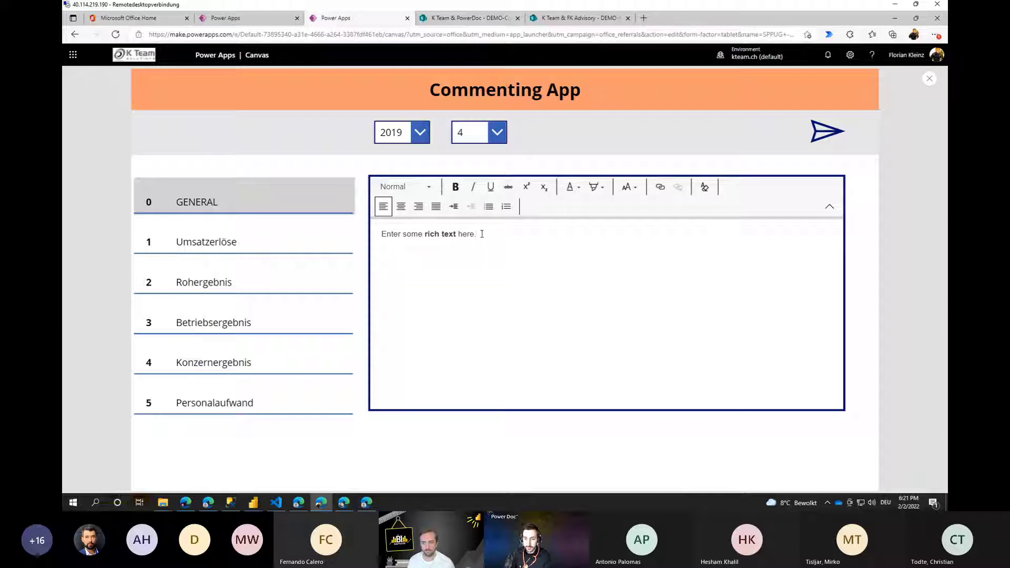
pyautogui.hotkey('ctrl', 'a')
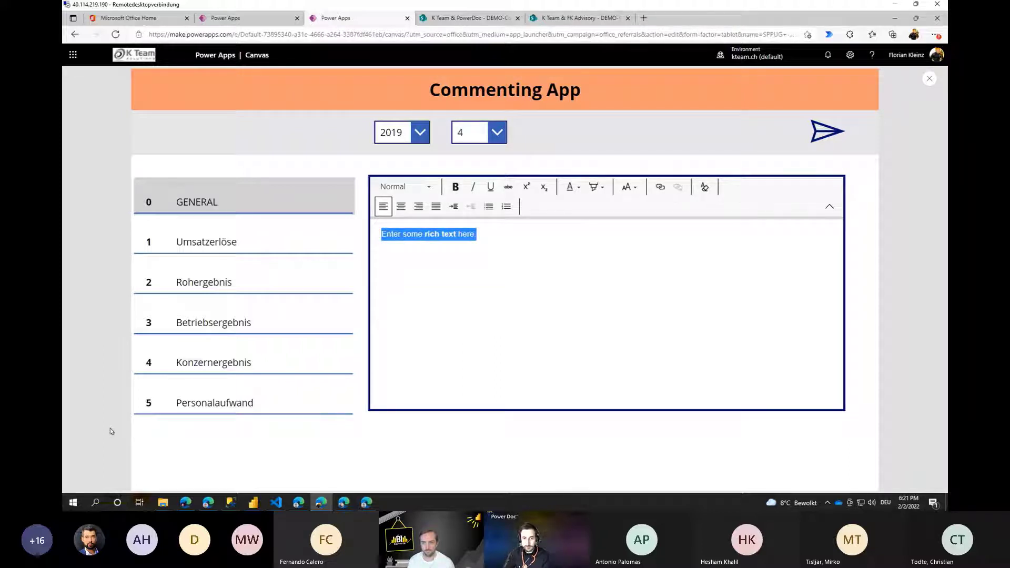
pyautogui.write('Easter was ')
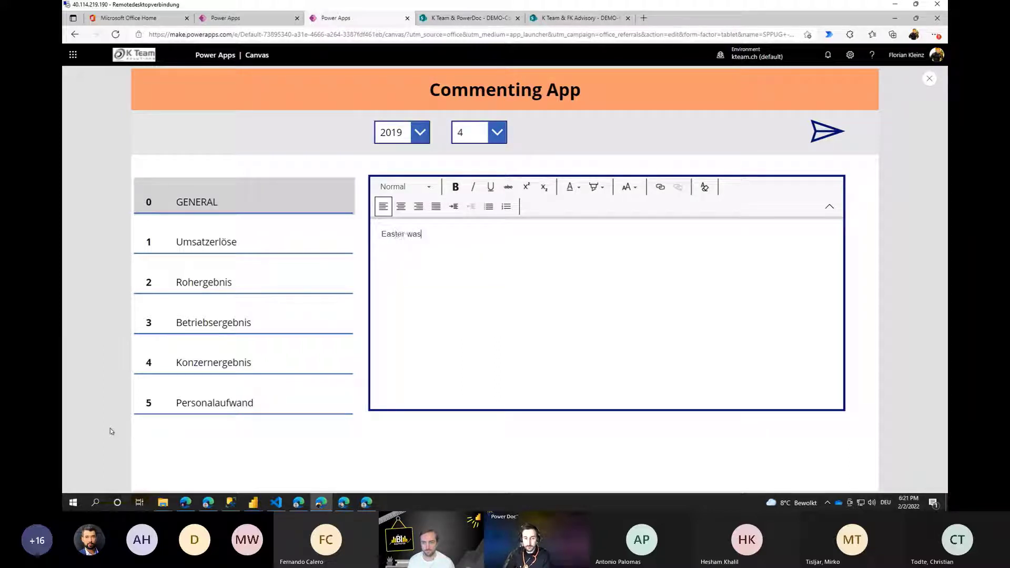
pyautogui.write('a boost ')
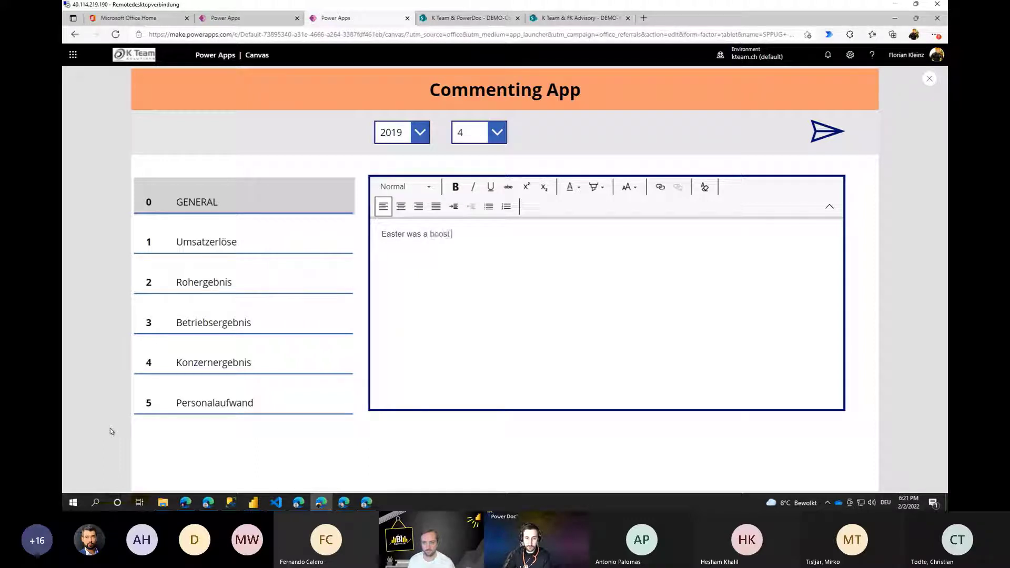
pyautogui.write('for the who')
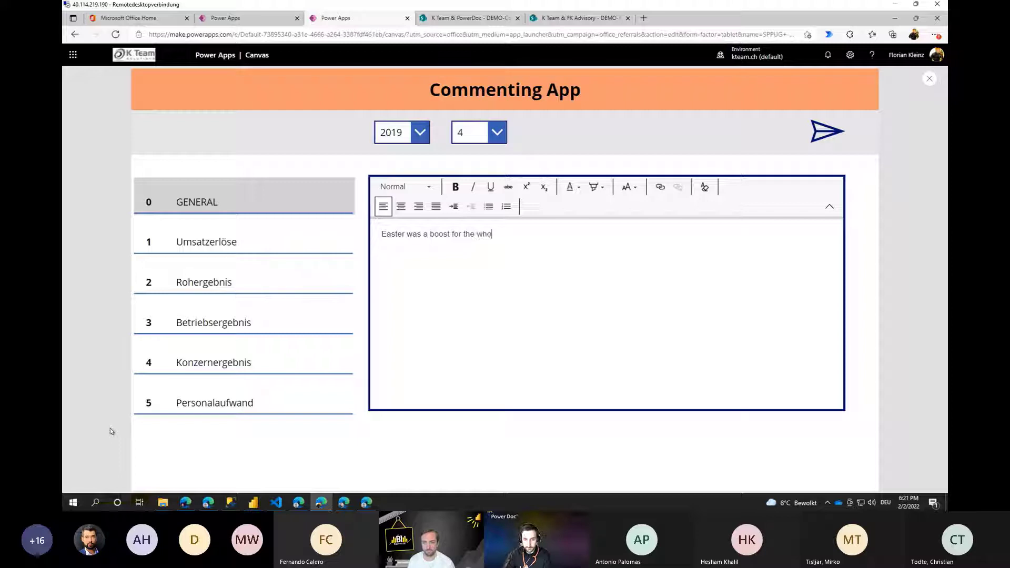
pyautogui.write('le company')
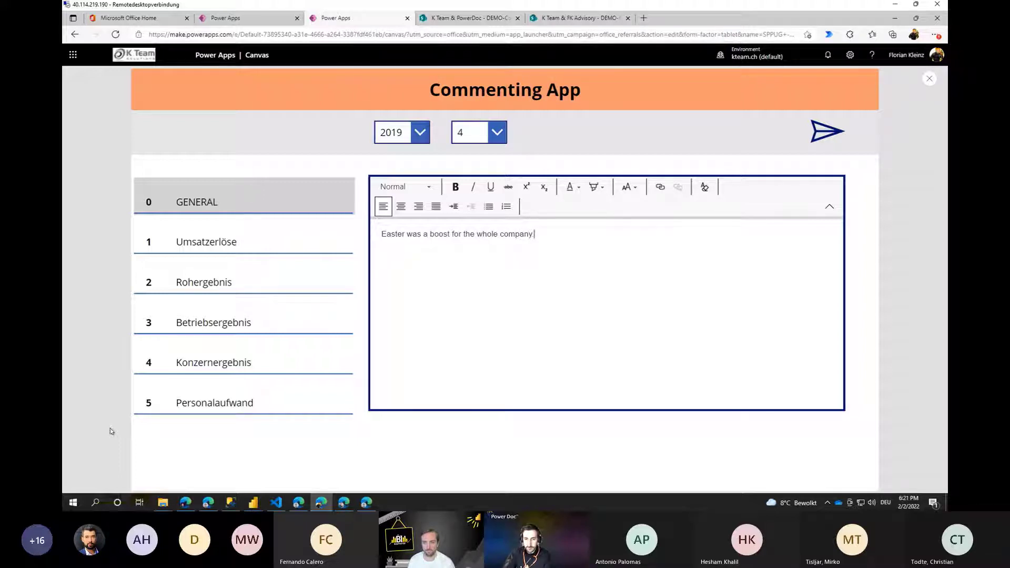
pyautogui.write('.')
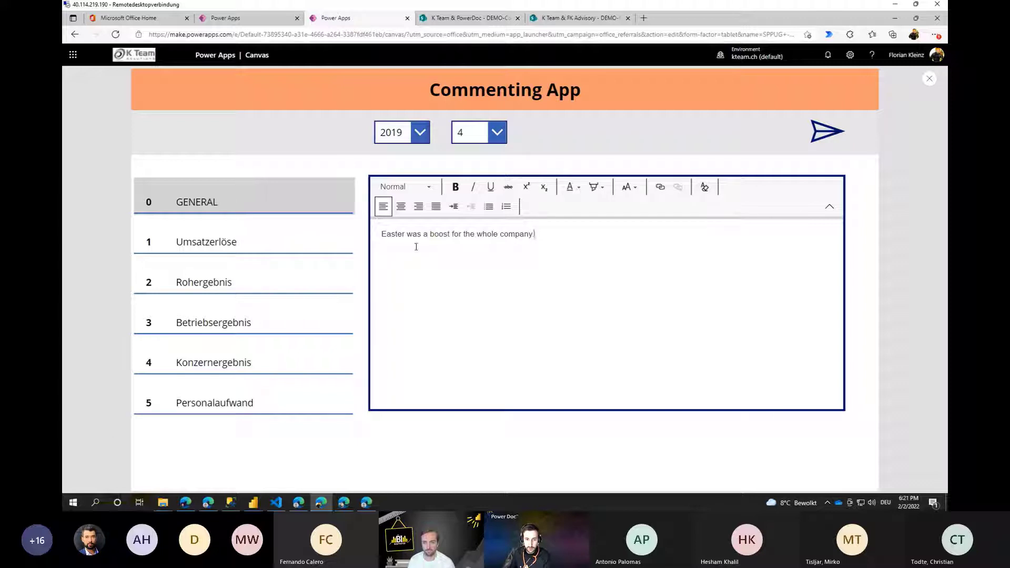
# Format the word "boost" in the GENERAL comment as bold with green text.
pyautogui.doubleClick(440, 234)
pyautogui.click(455, 187)
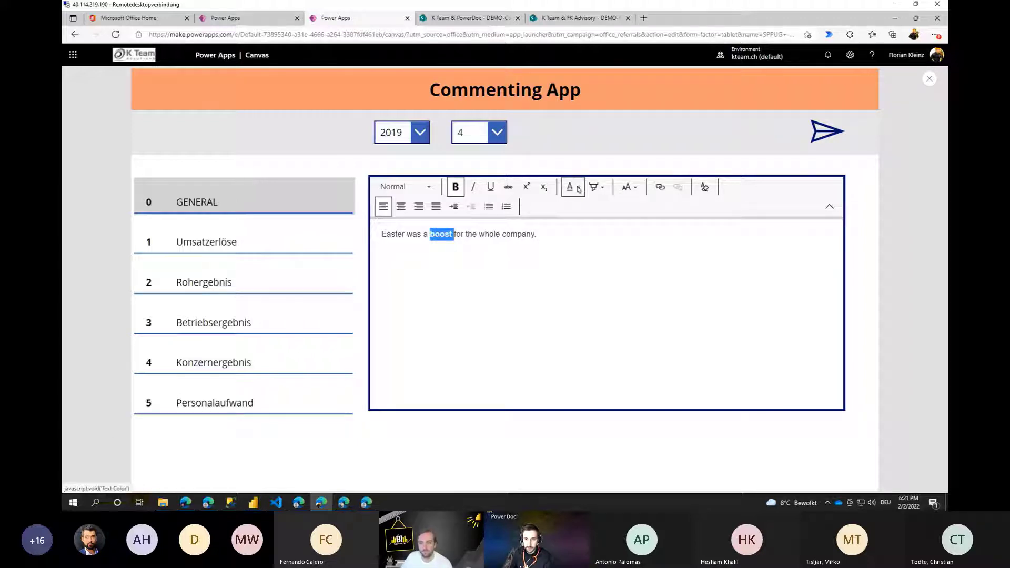
pyautogui.click(578, 187)
pyautogui.click(583, 231)
pyautogui.click(546, 232)
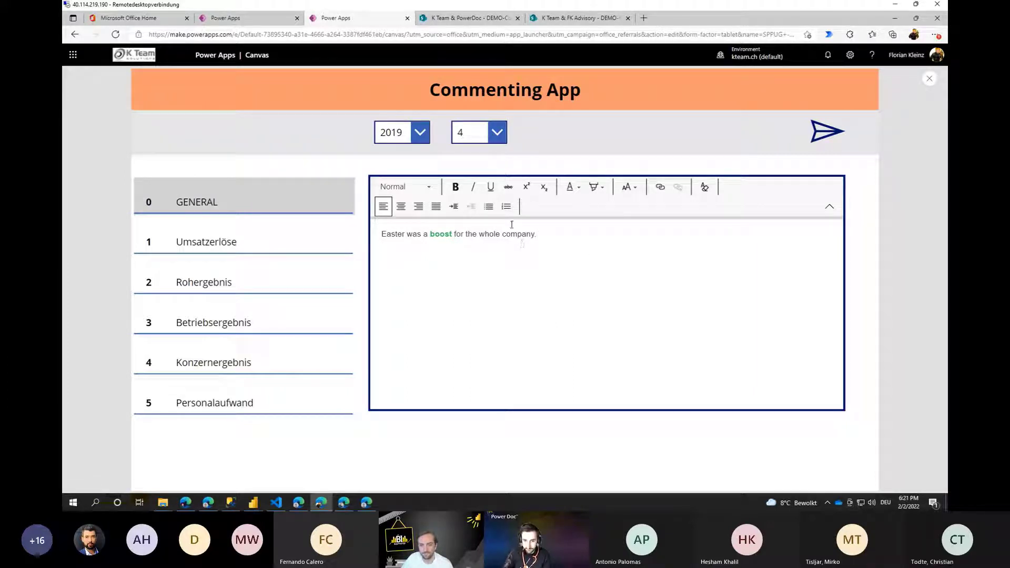
# Add a numbered list below the GENERAL comment's sentence with the items "Customers bought a lot" and "Weather was helpful".
pyautogui.press('Return')
pyautogui.click(506, 206)
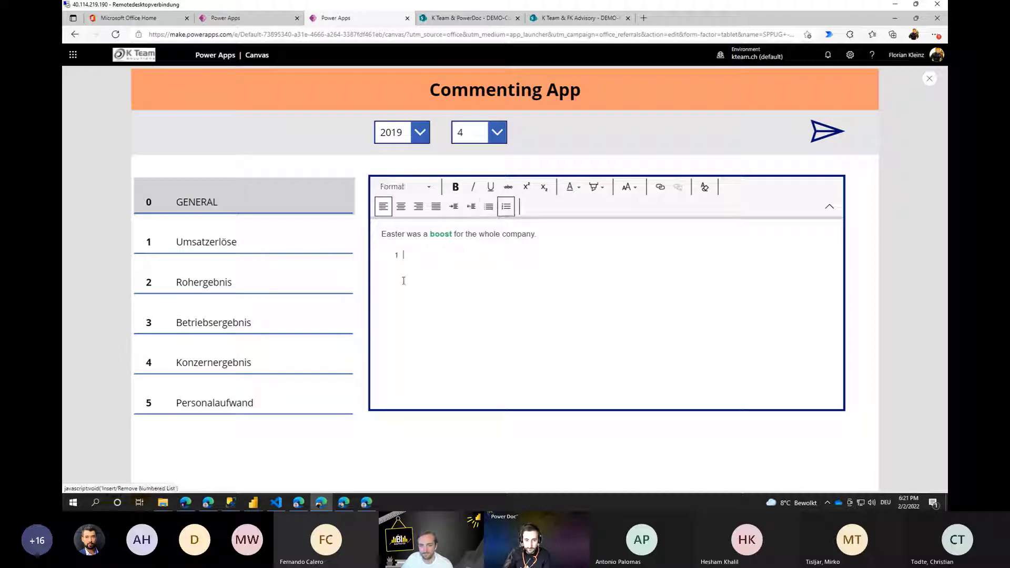
pyautogui.write('Custome')
pyautogui.press('BackSpace')
pyautogui.press('BackSpace')
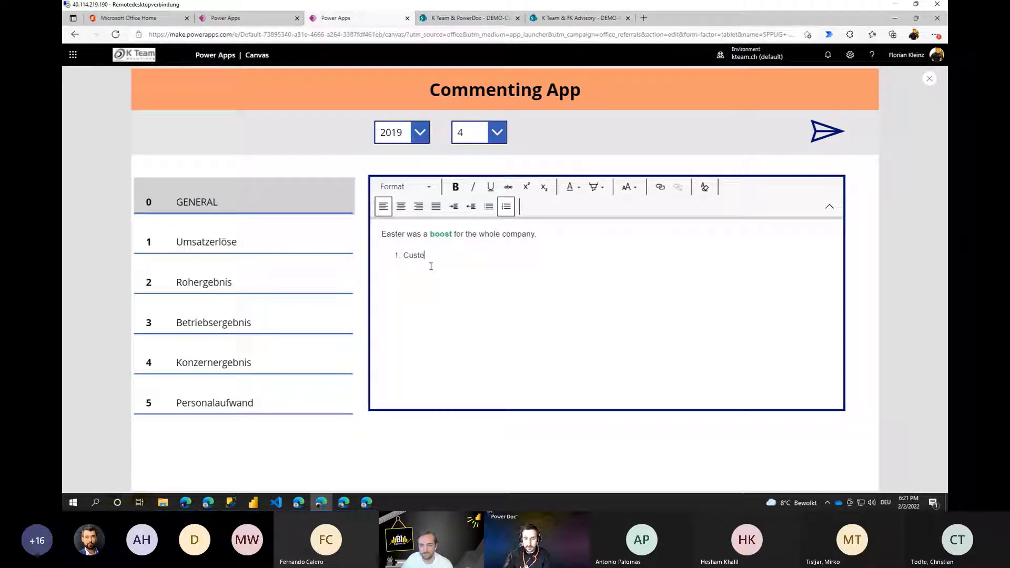
pyautogui.write('omers bought a lot')
pyautogui.press('Return')
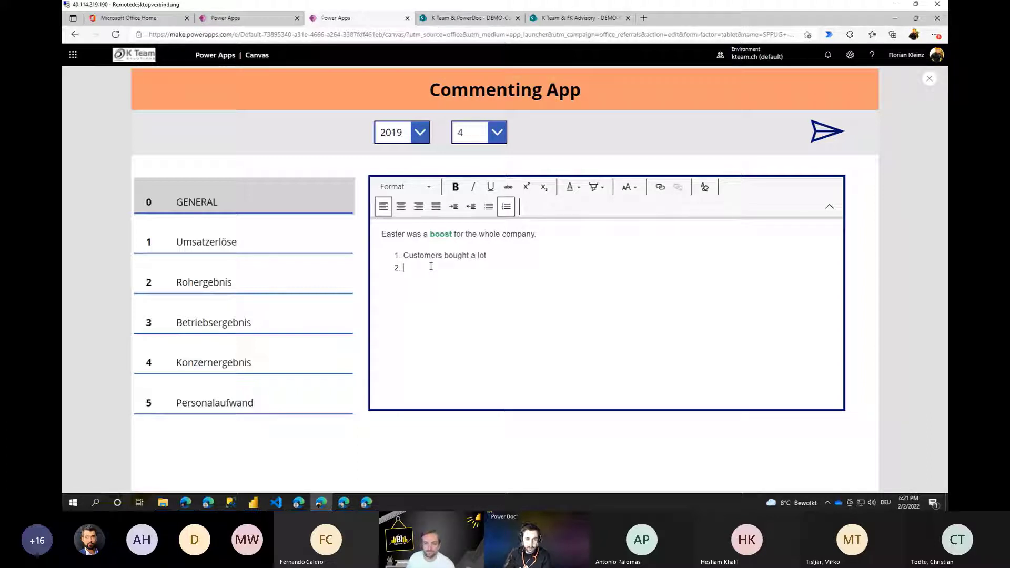
pyautogui.write('Weather')
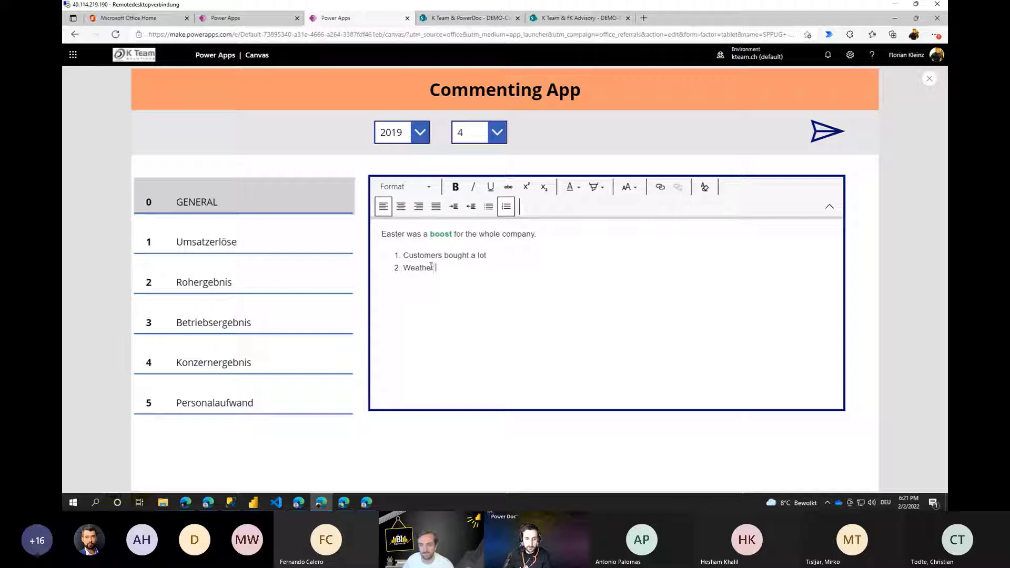
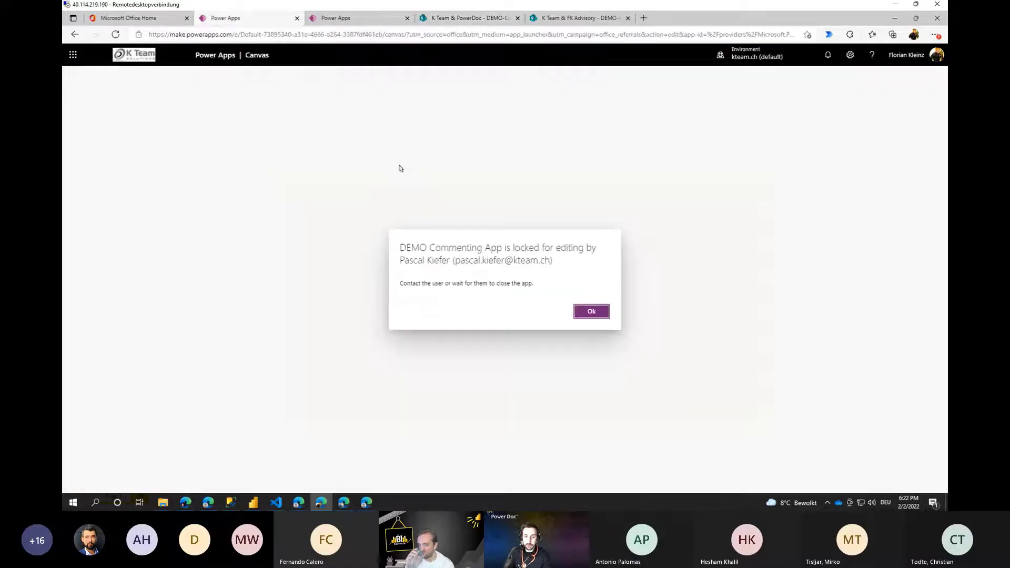
# Leave the app preview and insert a rectangle of about 923 by 486 covering the rich text comment editor.
pyautogui.click(590, 310)
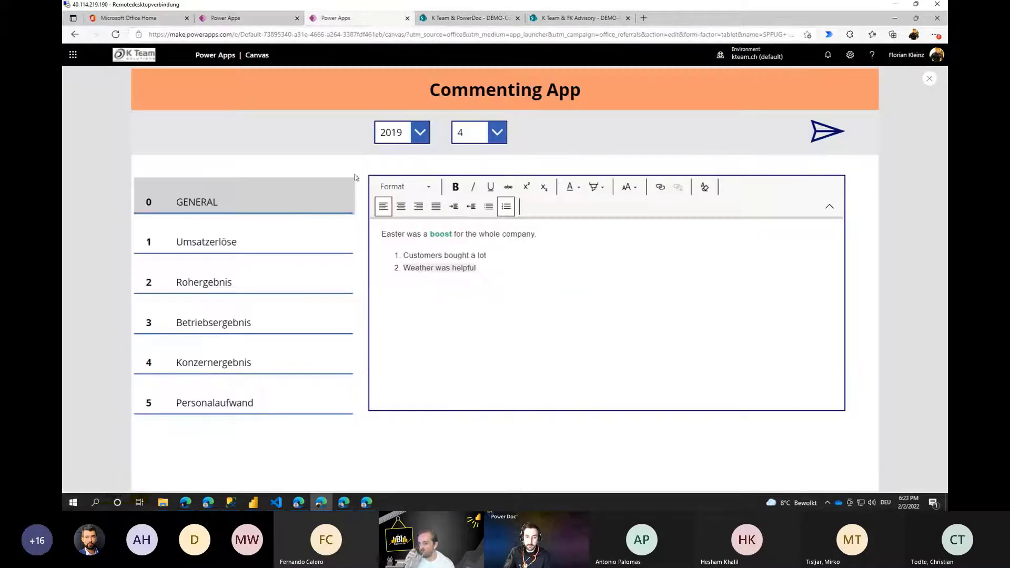
pyautogui.click(928, 79)
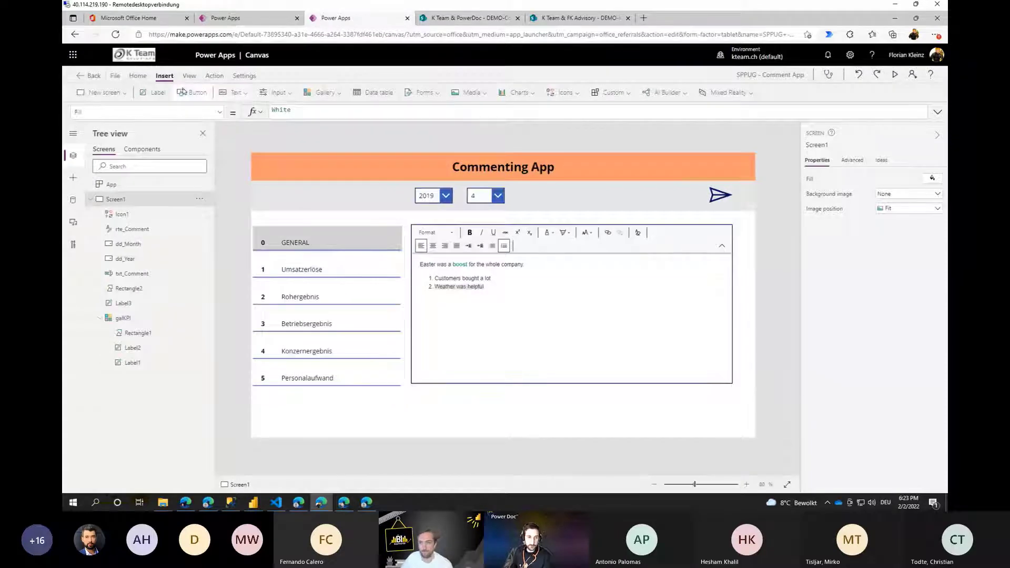
pyautogui.click(610, 92)
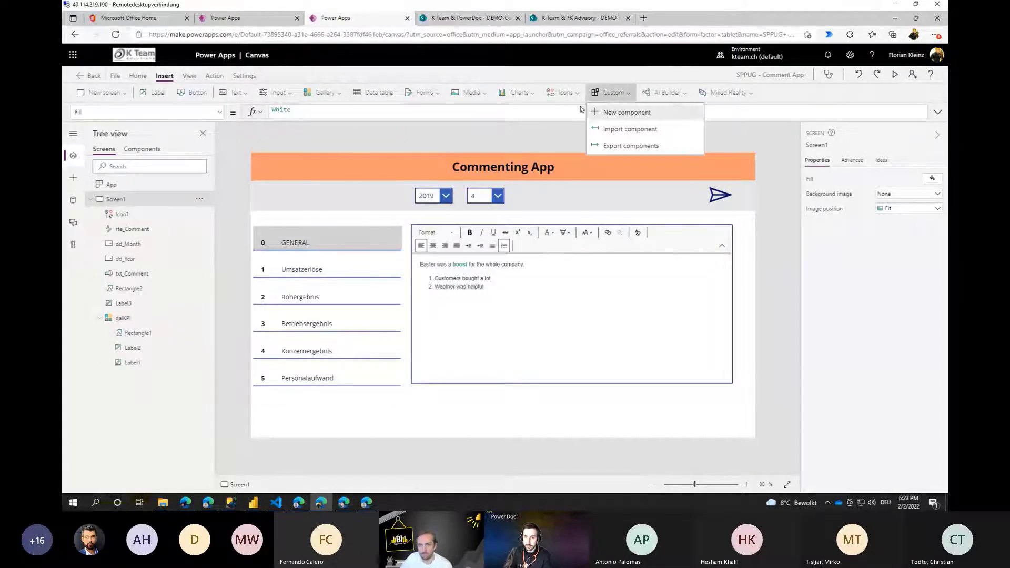
pyautogui.click(562, 92)
pyautogui.moveTo(654, 116); pyautogui.dragTo(654, 261)
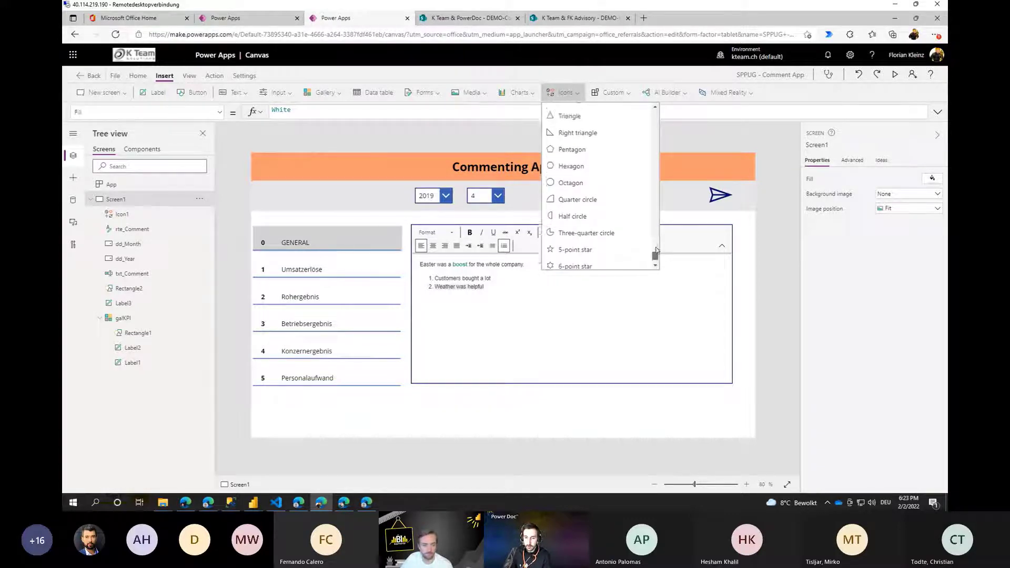
pyautogui.scroll(5, 623, 253)
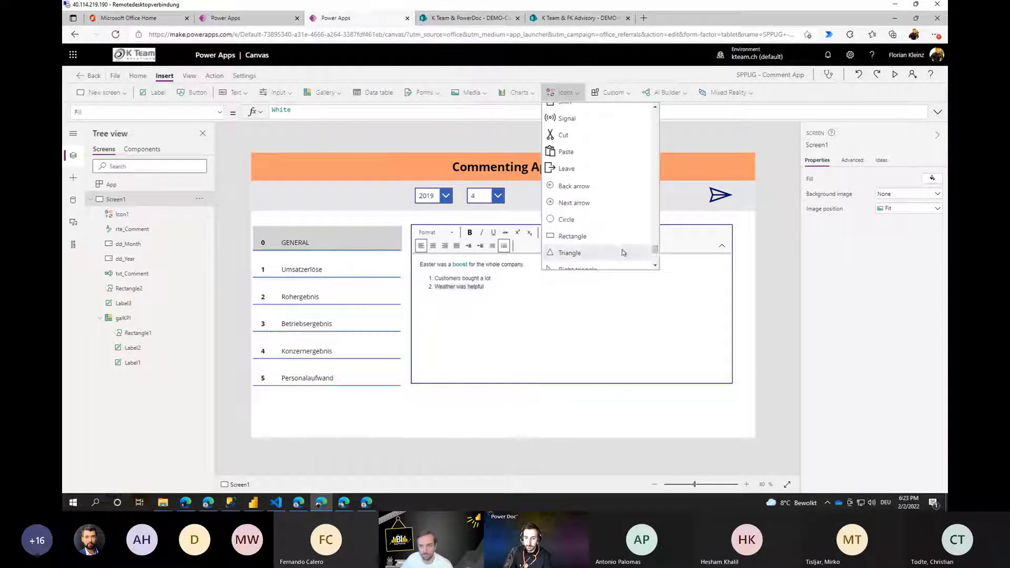
pyautogui.click(584, 238)
pyautogui.moveTo(315, 187); pyautogui.dragTo(744, 395)
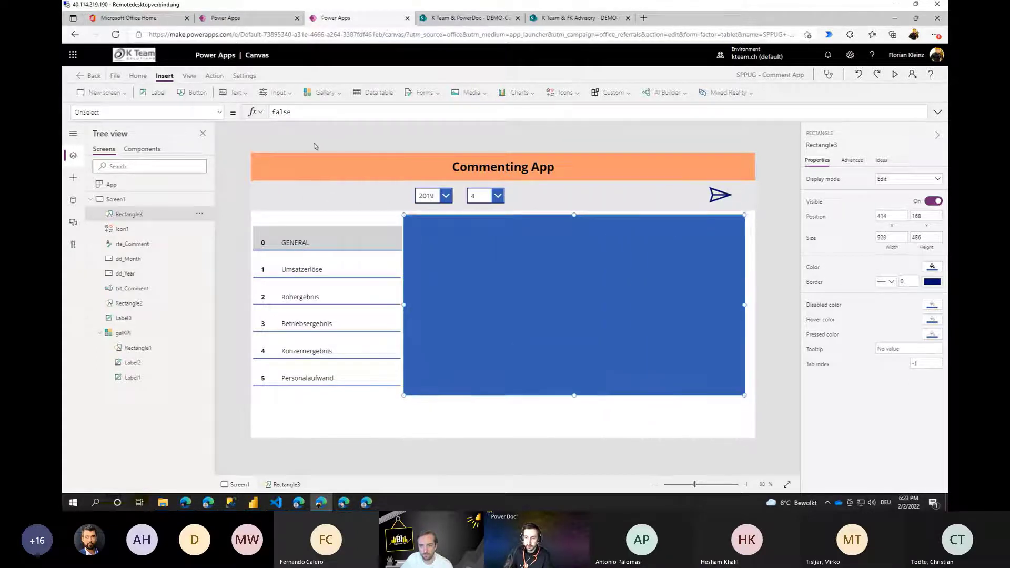
# Replace the new rectangle's Visible formula with the start of a LookUp that uses 'DEMO-Comments' as its source.
pyautogui.click(309, 114)
pyautogui.click(220, 112)
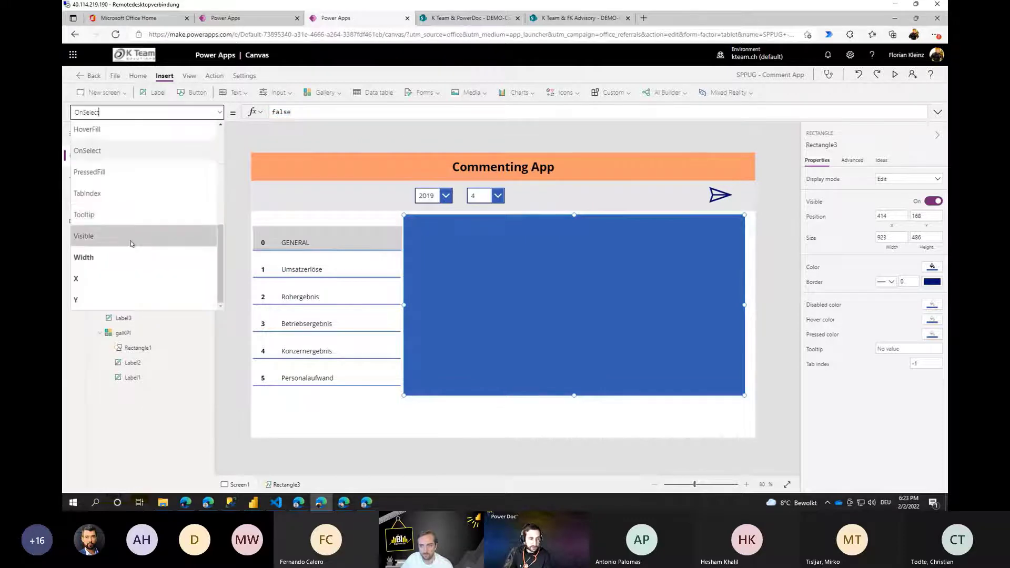
pyautogui.click(103, 241)
pyautogui.click(272, 113)
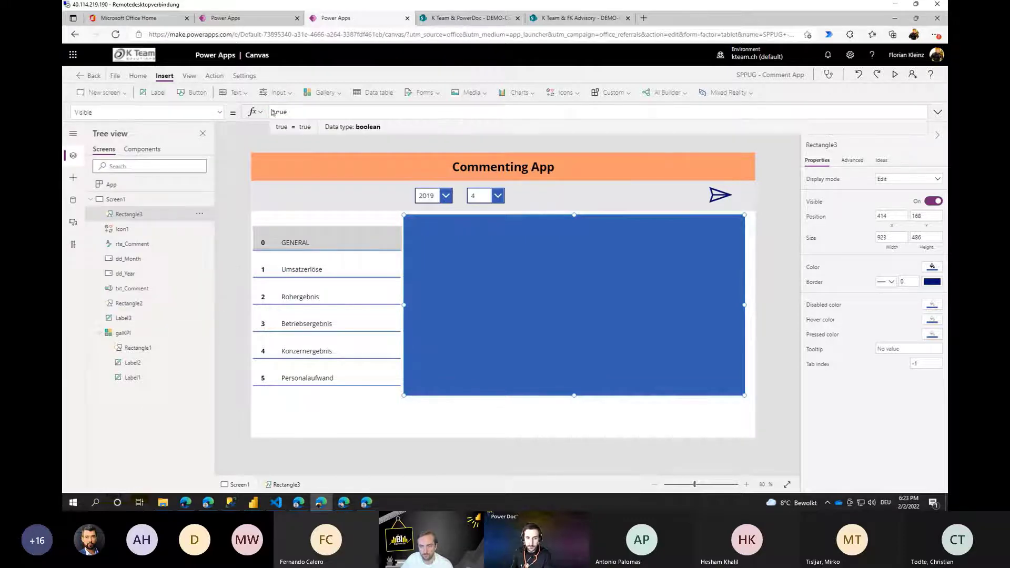
pyautogui.doubleClick(288, 112)
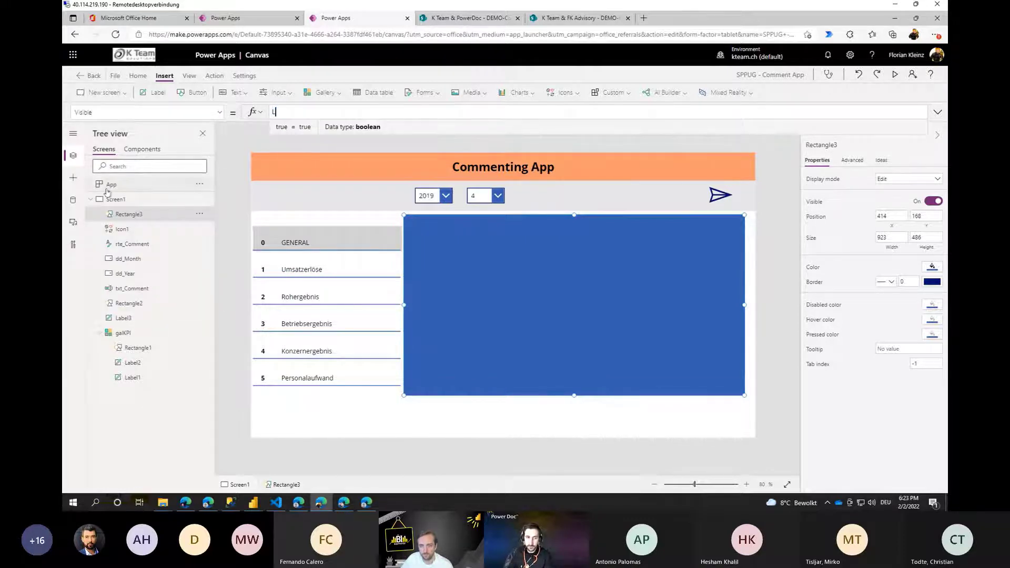
pyautogui.write('Looku')
pyautogui.press('Tab')
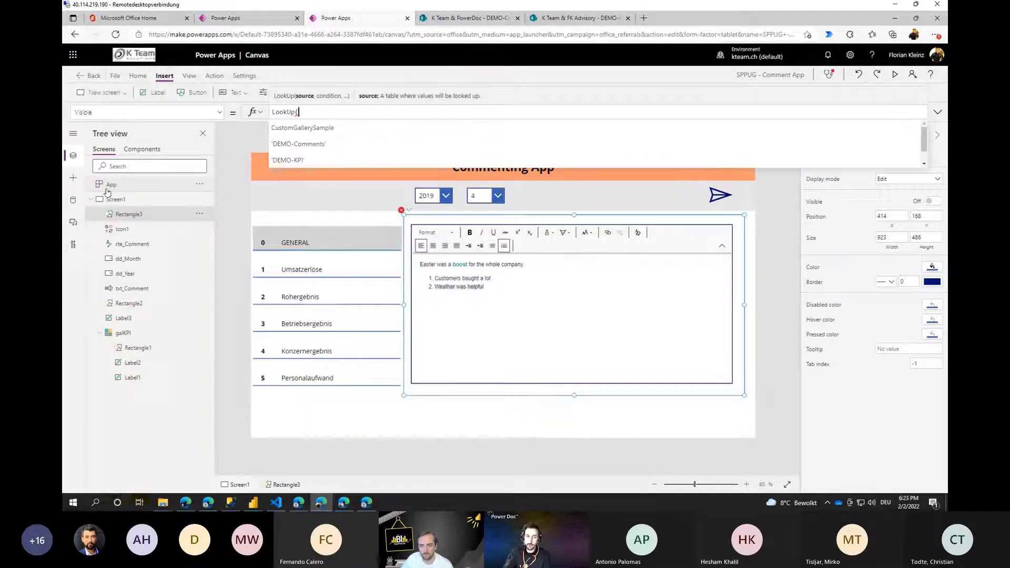
pyautogui.hotkey('shift', 'Return')
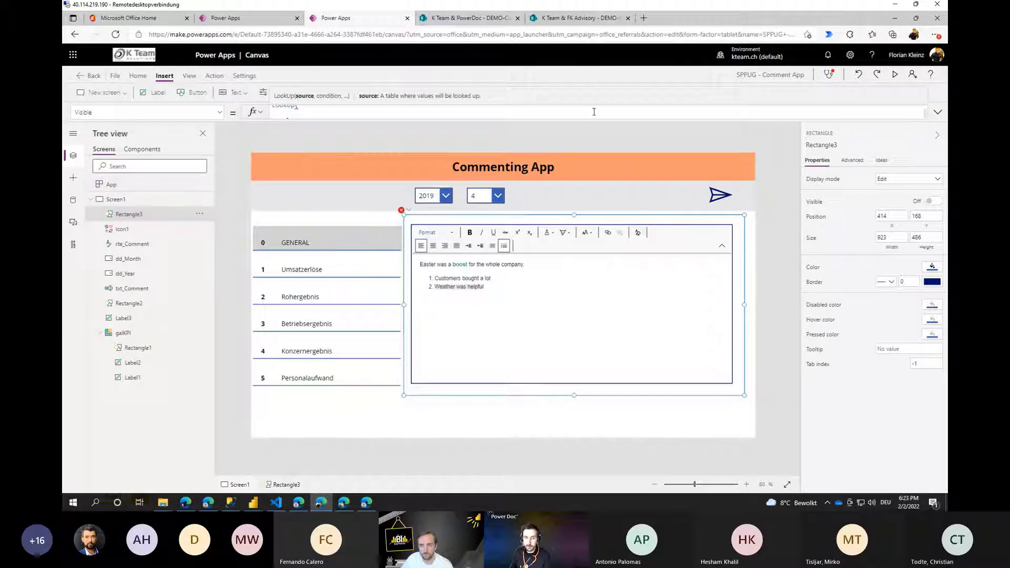
pyautogui.click(937, 112)
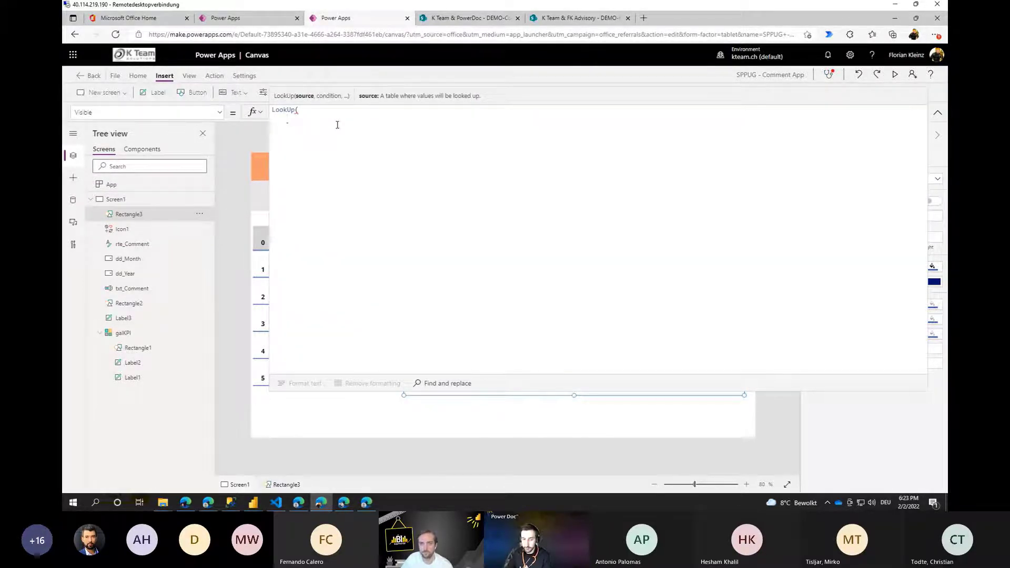
pyautogui.write('comm')
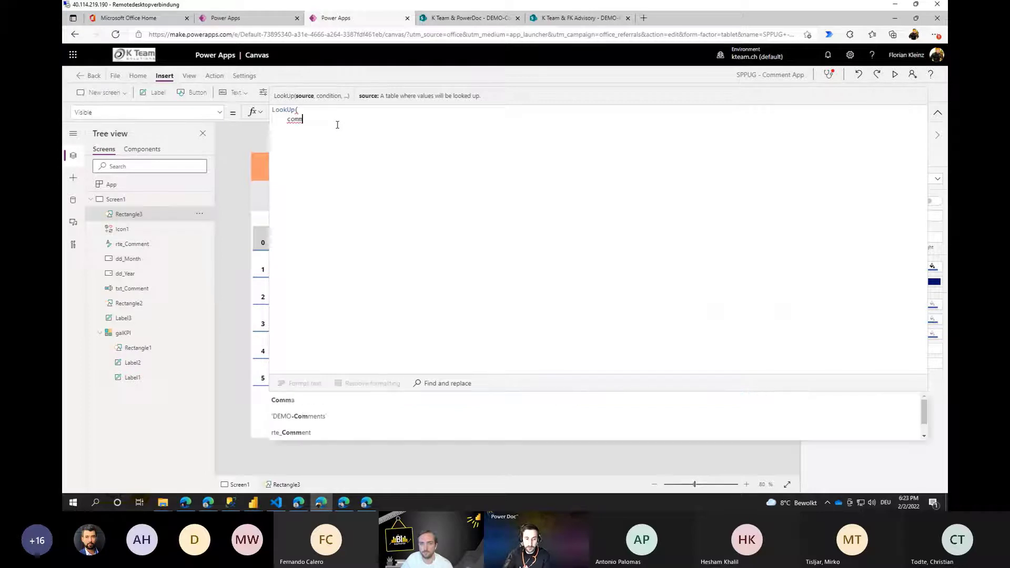
pyautogui.press('Down')
pyautogui.press('Tab')
pyautogui.write(',')
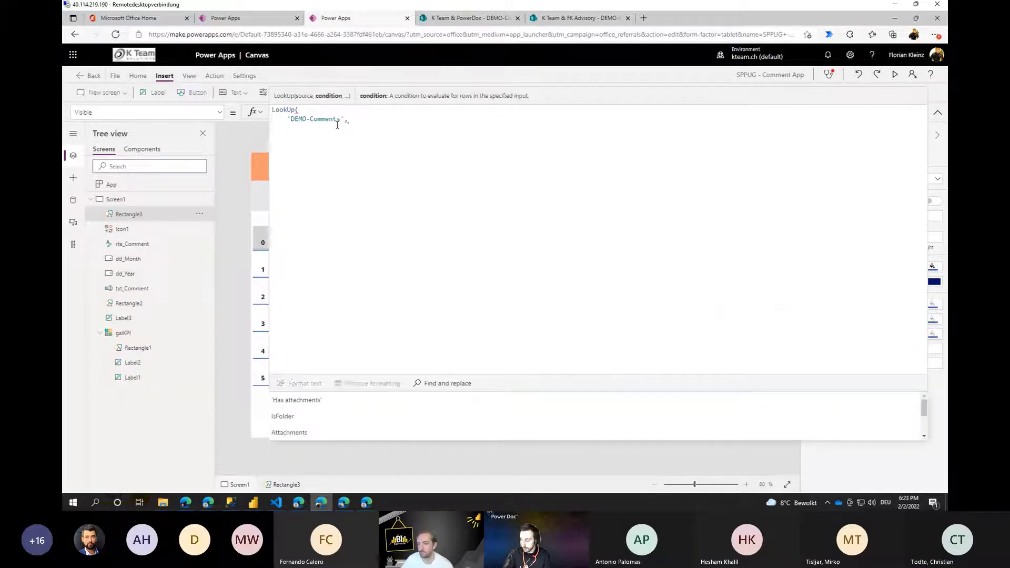
# Add the condition Month = dd_Month.Selected.Value on a new line of the rectangle's LookUp formula.
pyautogui.hotkey('shift', 'Return')
pyautogui.write(',     ')
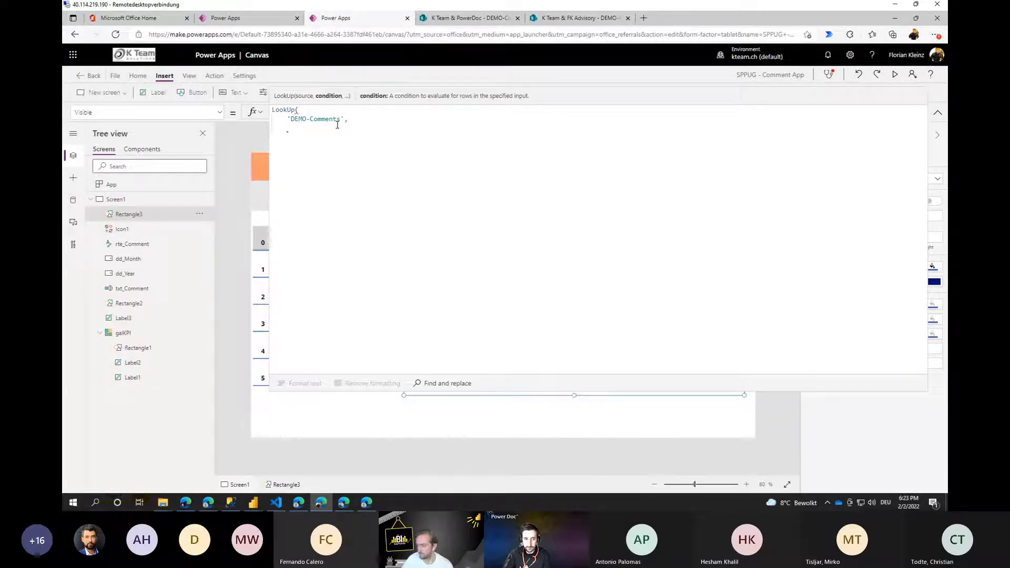
pyautogui.write('Mont')
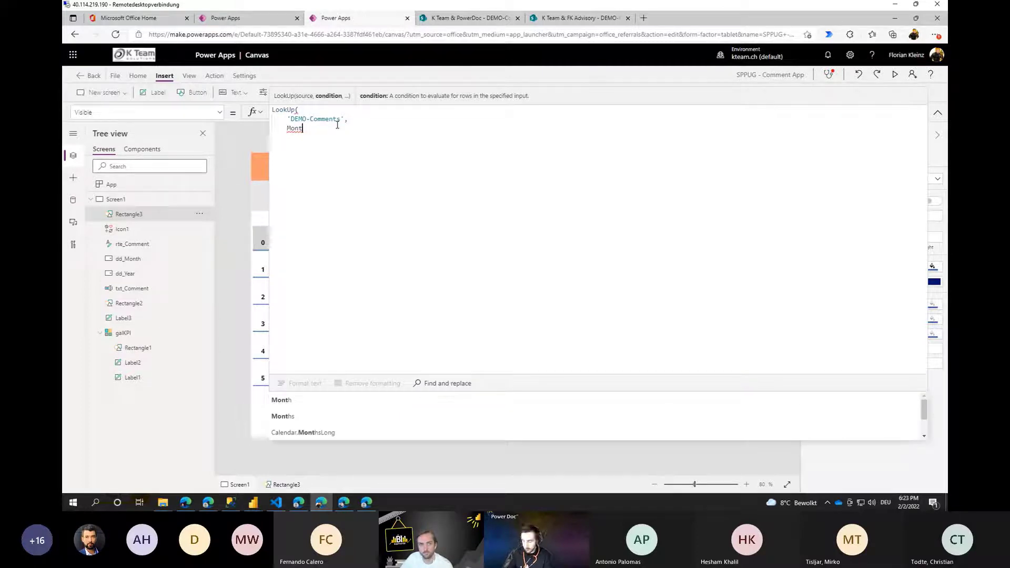
pyautogui.write('h ')
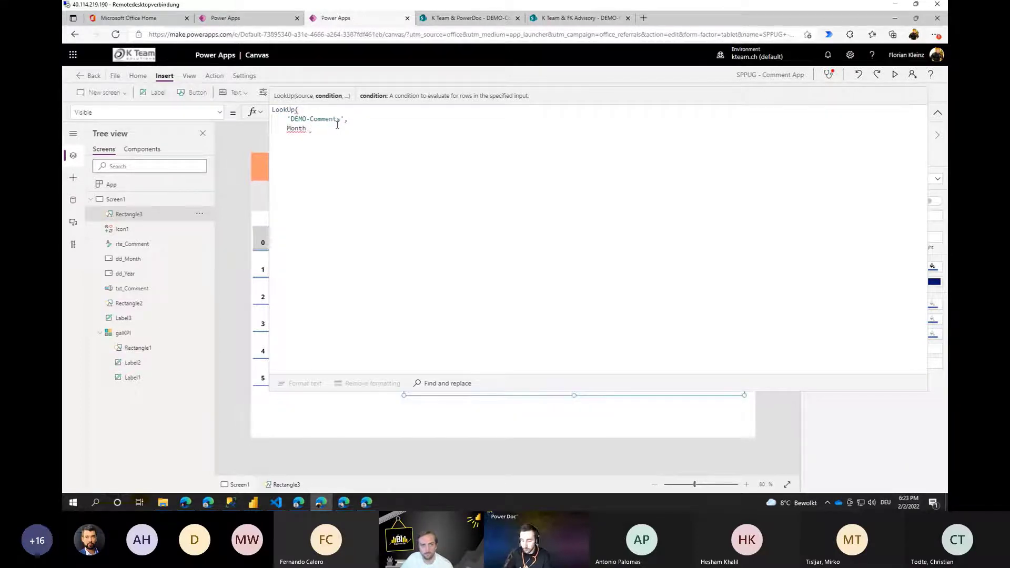
pyautogui.write('= dd')
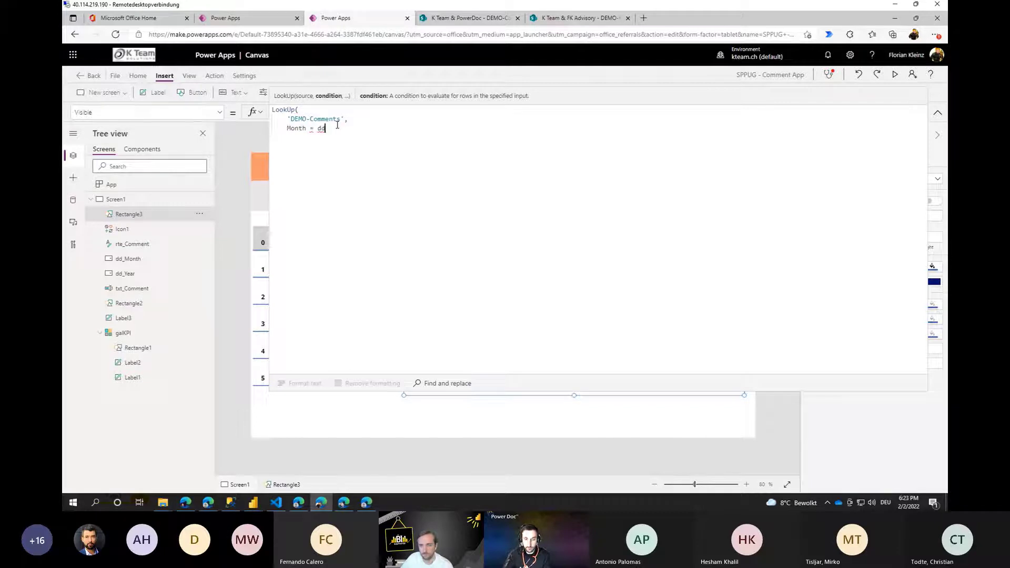
pyautogui.write('_Mon')
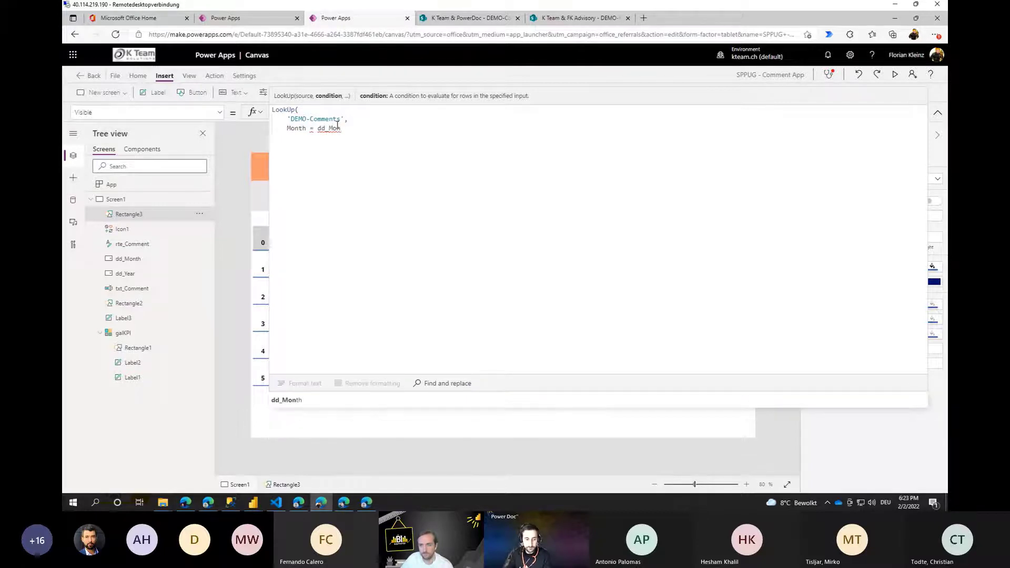
pyautogui.write('th.Sele')
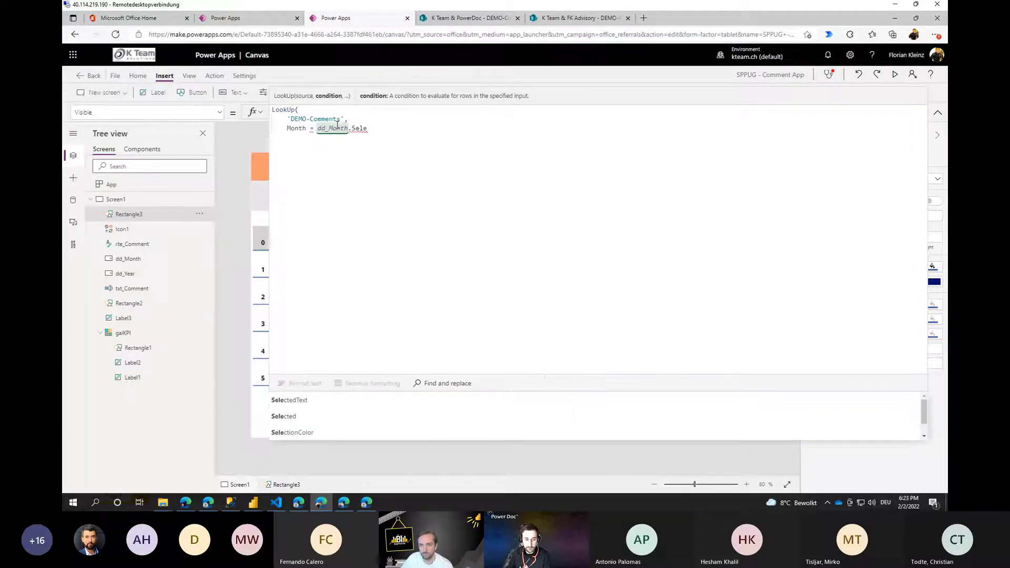
pyautogui.write('cted.Valkue')
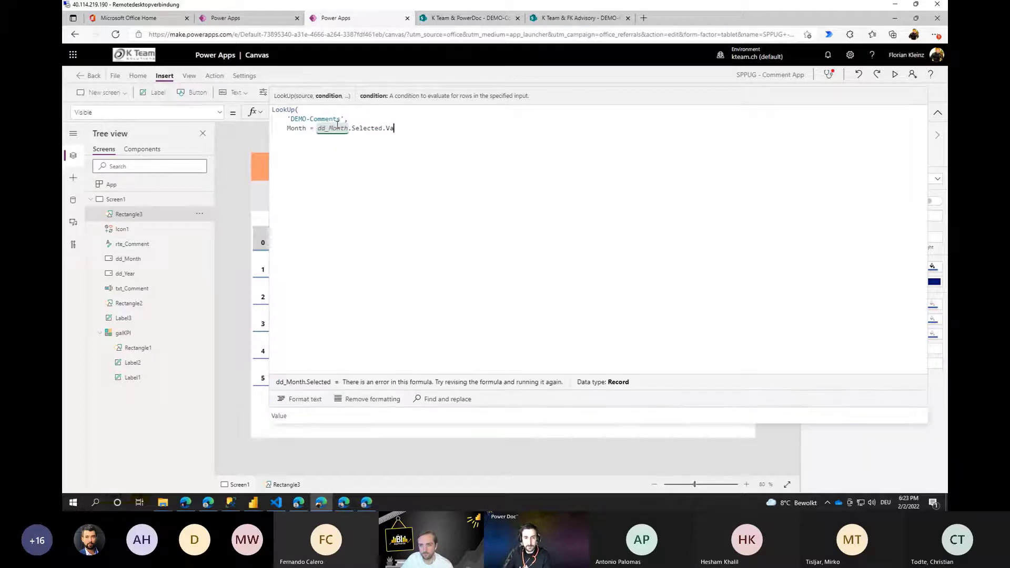
pyautogui.press('BackSpace')
pyautogui.press('BackSpace')
pyautogui.press('BackSpace')
pyautogui.write('ue')
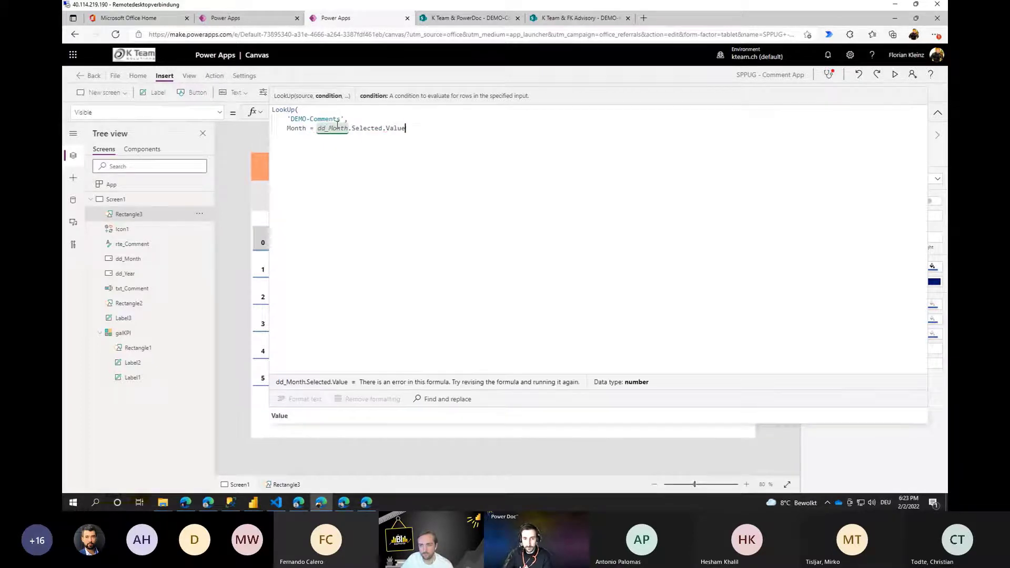
# Extend the LookUp condition on a new line with && Year = dd_Year.Selected.Value.
pyautogui.hotkey('shift', 'Return')
pyautogui.write('&& ')
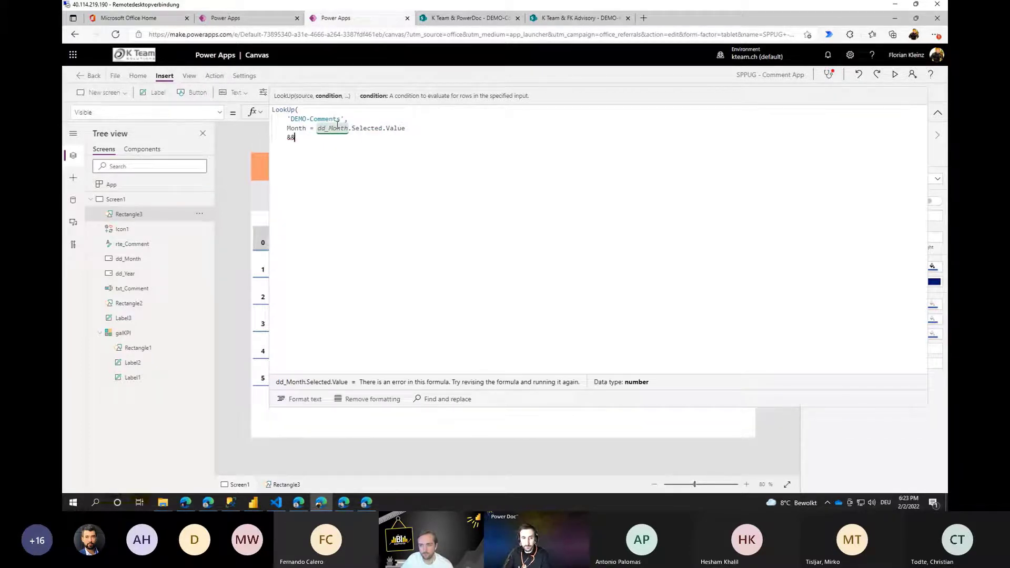
pyautogui.write('Year =')
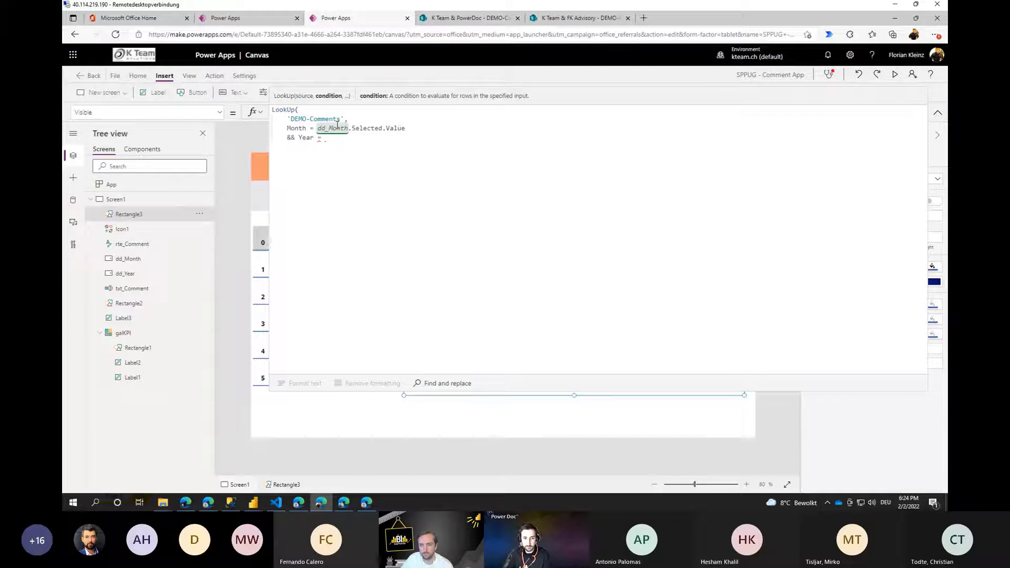
pyautogui.write(' dd')
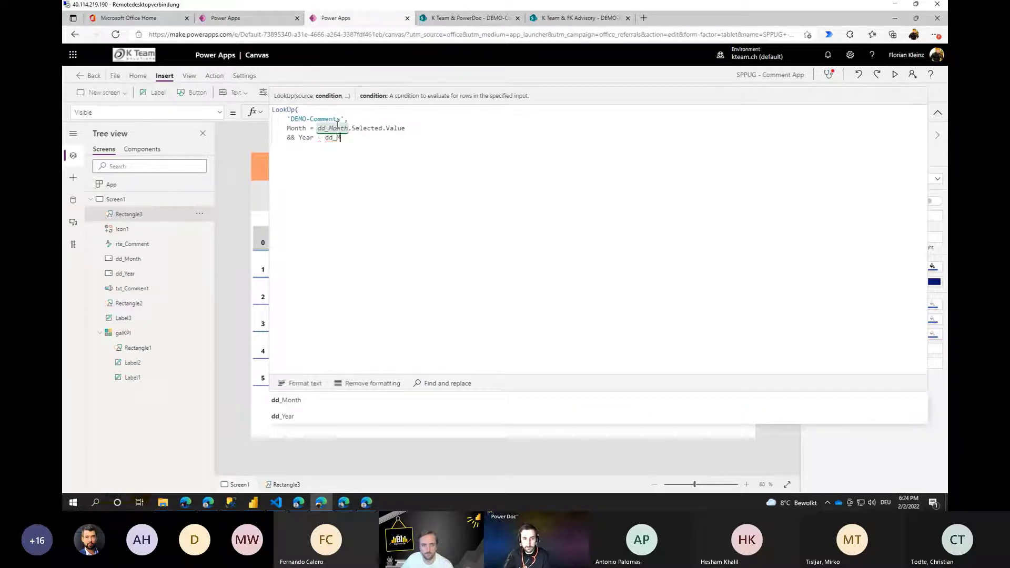
pyautogui.write('_Year')
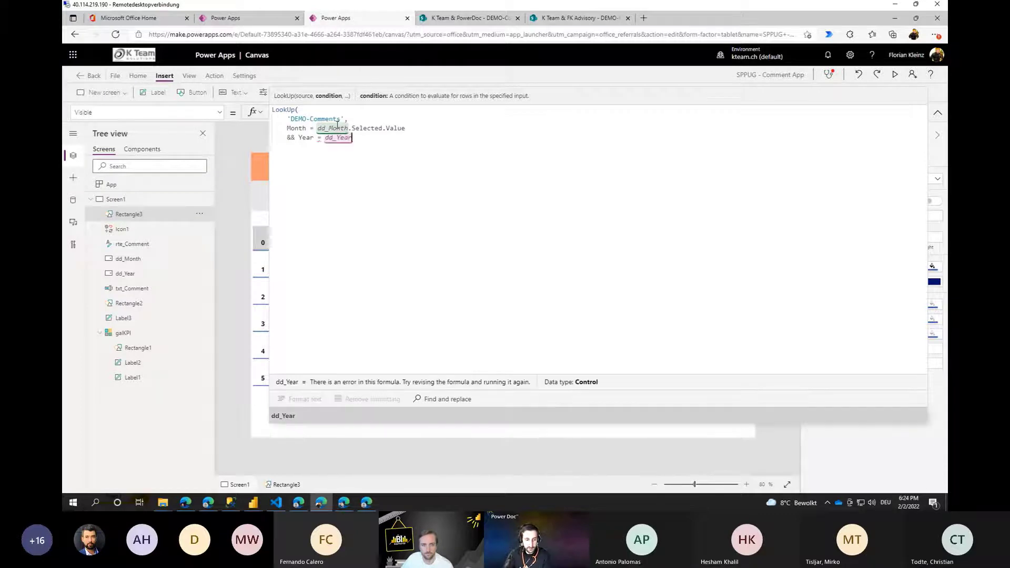
pyautogui.write('.Se')
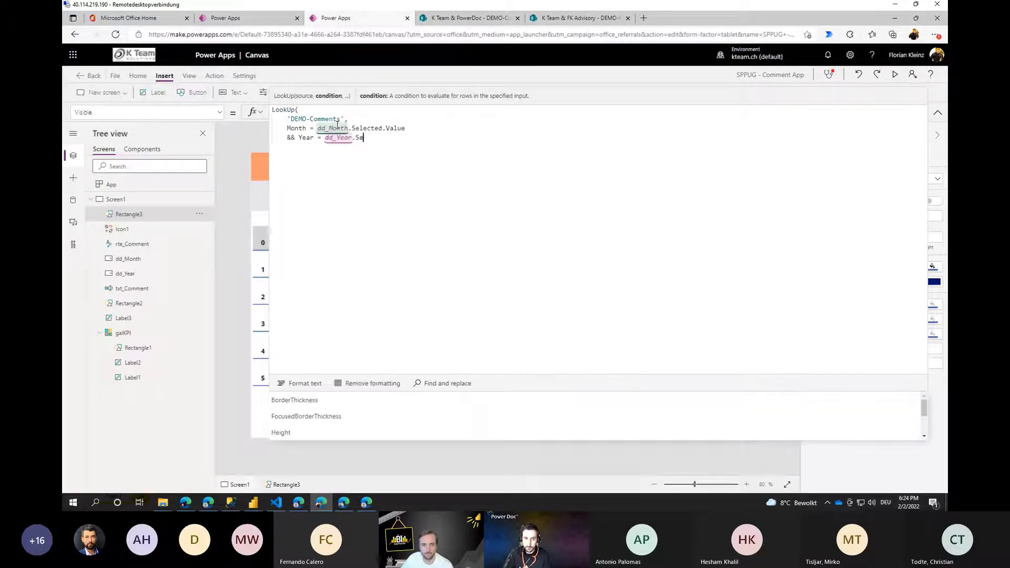
pyautogui.write('lected')
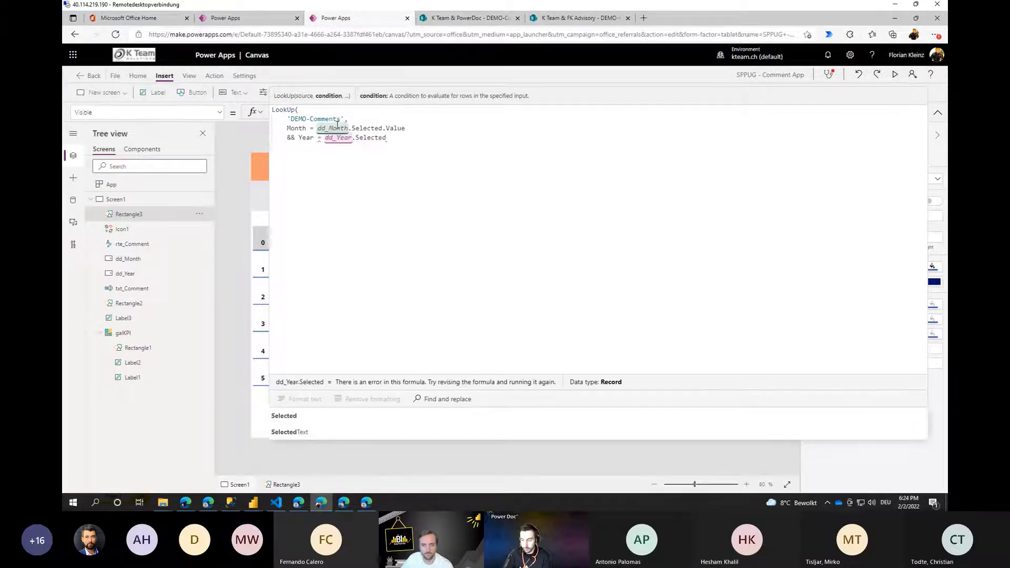
pyautogui.write('.VAlue')
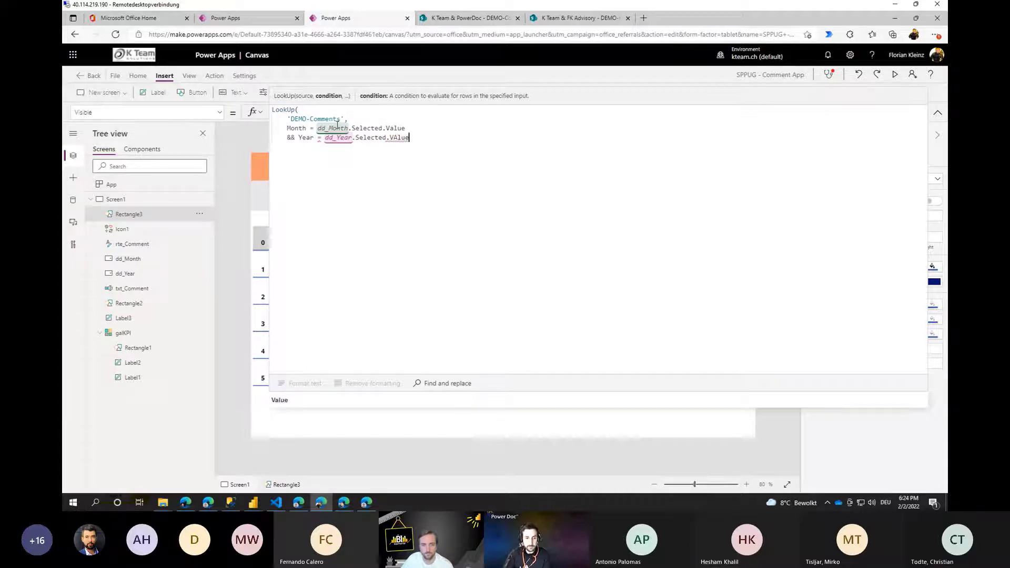
pyautogui.press('Return')
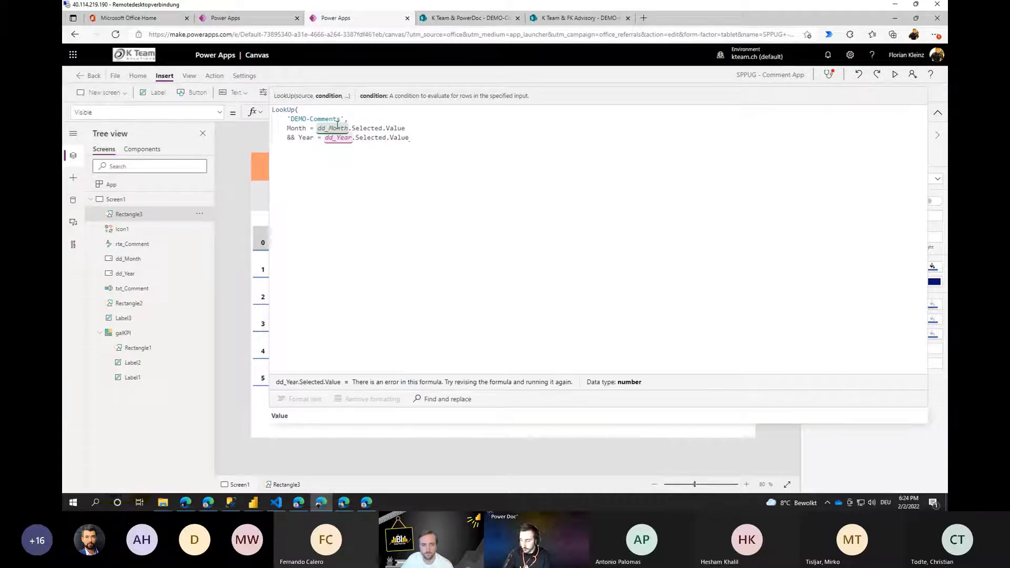
# Extend the rectangle's LookUp condition on a new line with && 'KPI ID'.
pyautogui.hotkey('shift', 'Return')
pyautogui.write('&& KPI')
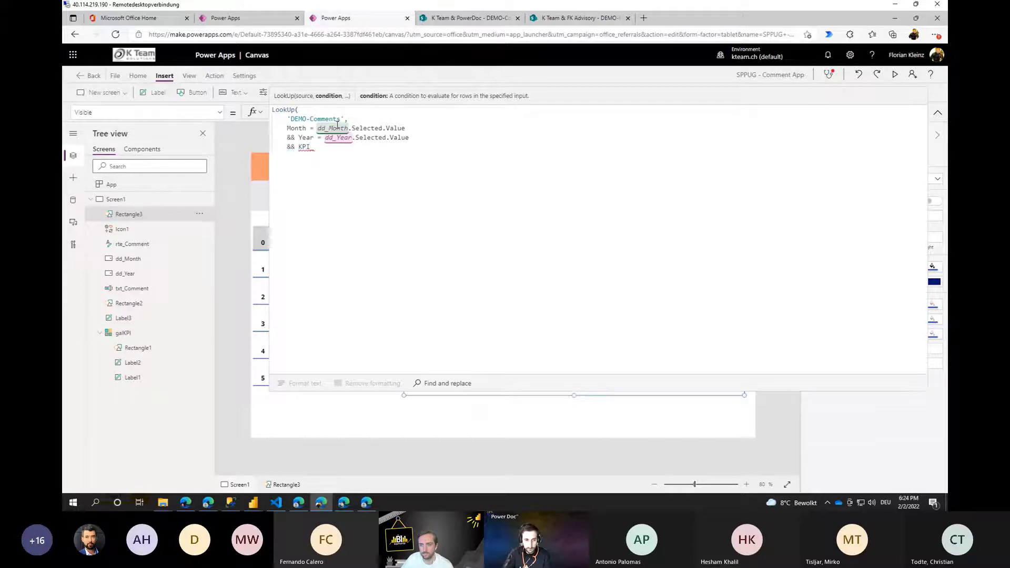
pyautogui.press('BackSpace')
pyautogui.press('BackSpace')
pyautogui.press('BackSpace')
pyautogui.press('BackSpace')
pyautogui.write("'K")
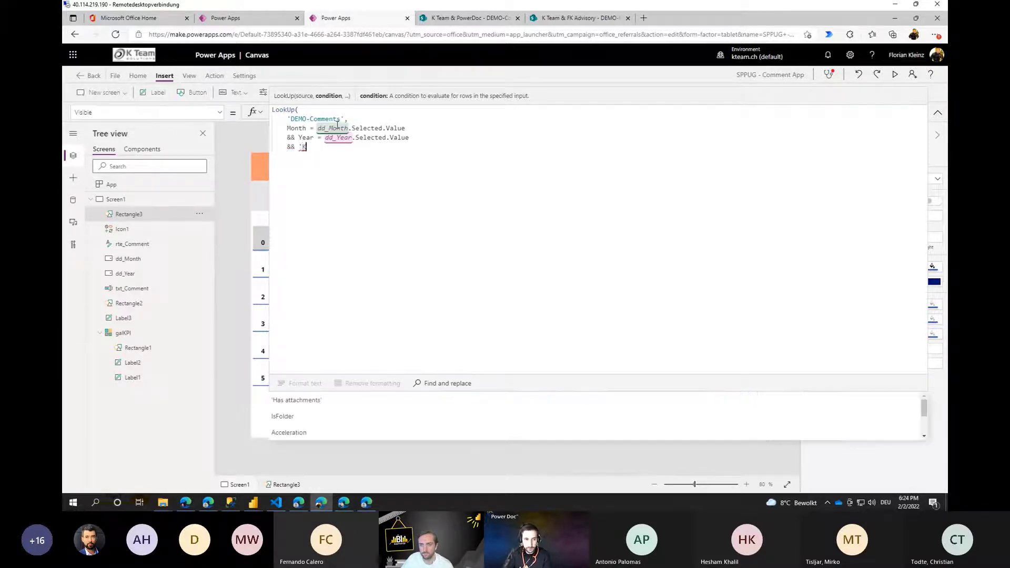
pyautogui.write('PI')
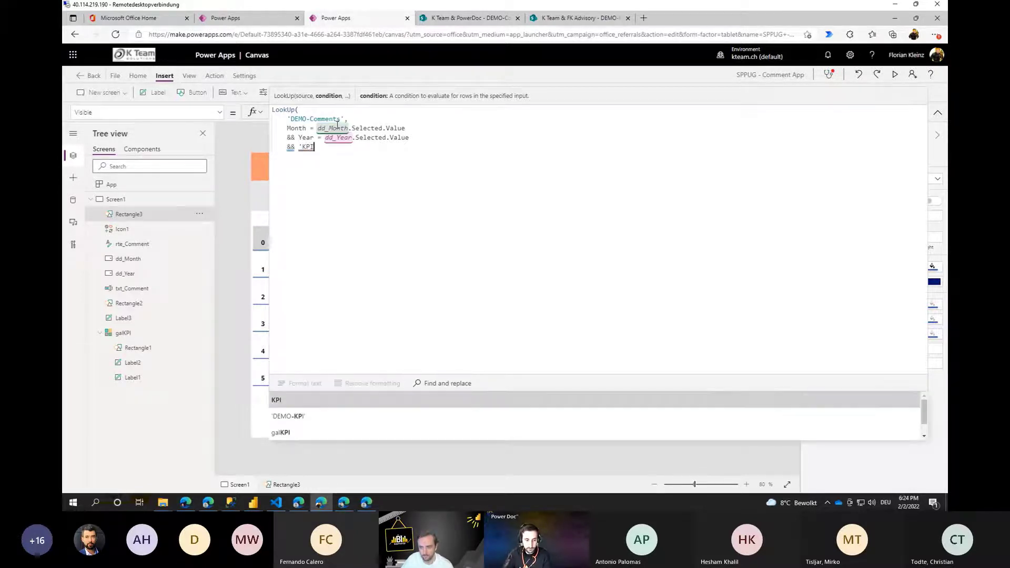
pyautogui.press('Down')
pyautogui.press('Down')
pyautogui.press('Down')
pyautogui.press('Tab')
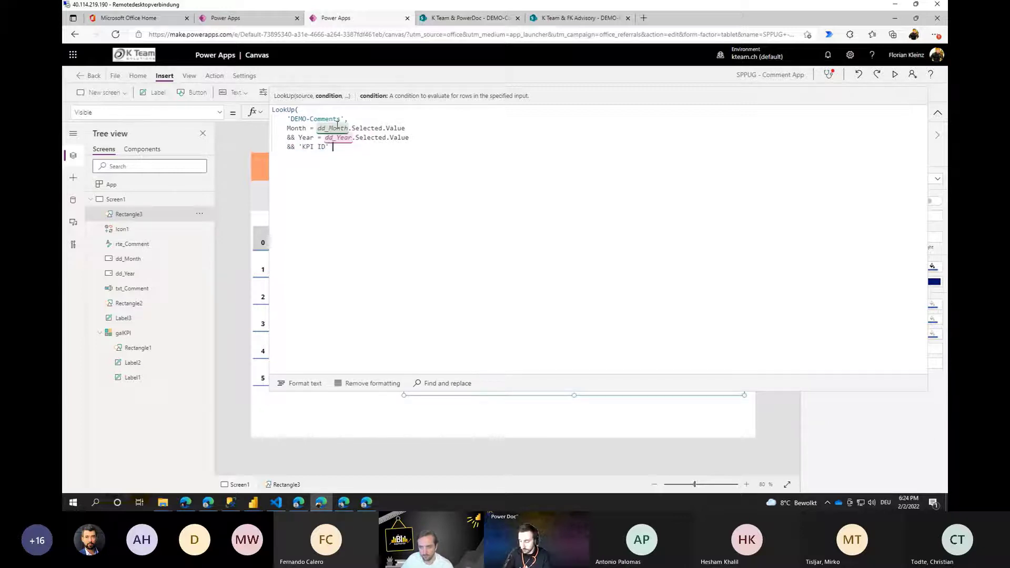
# Complete the 'KPI ID' comparison with = galKPI.Selected.KPI_ID and close the LookUp with a parenthesis on a new line.
pyautogui.write('= gal')
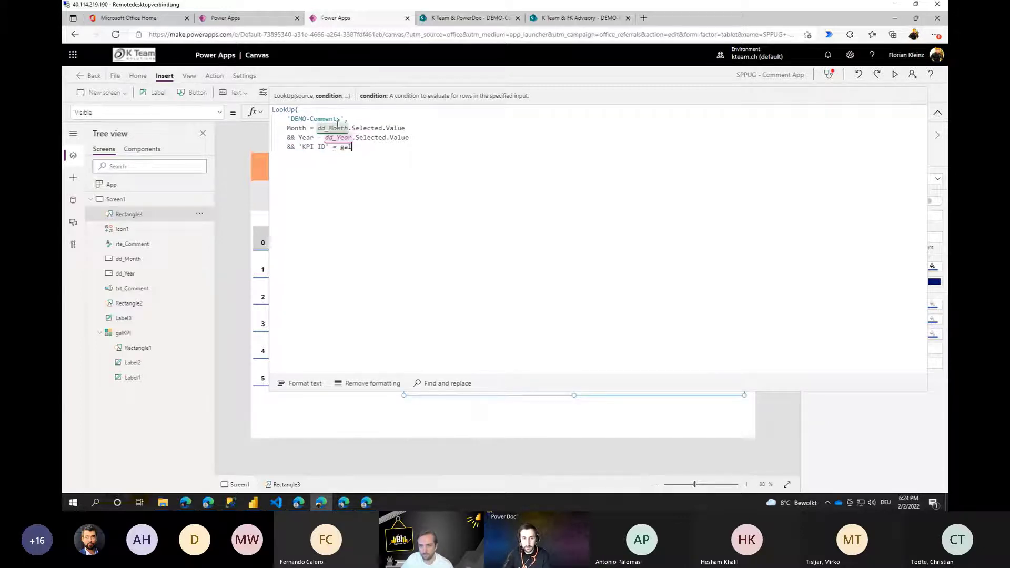
pyautogui.write('.Sele')
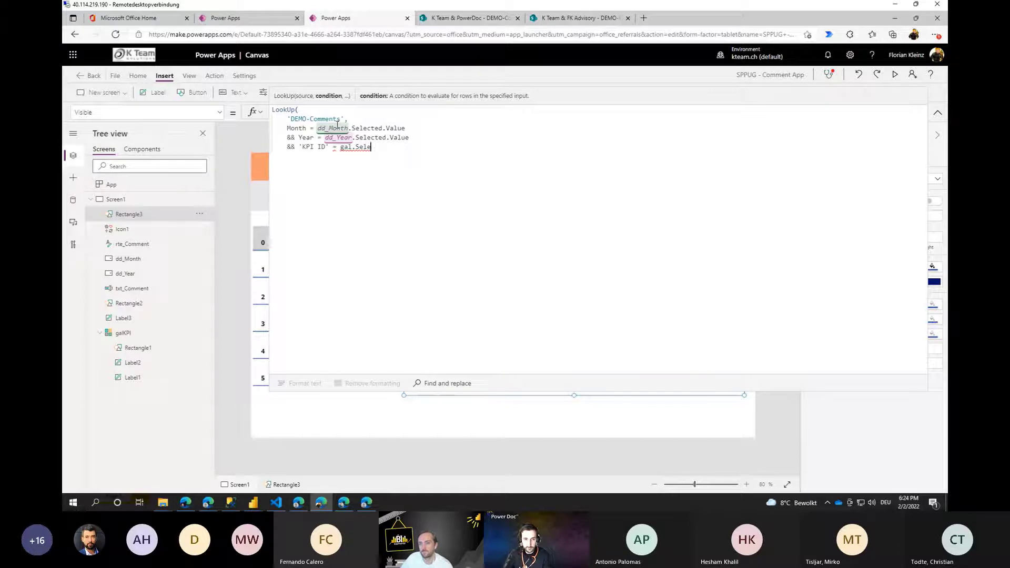
pyautogui.write('cted.')
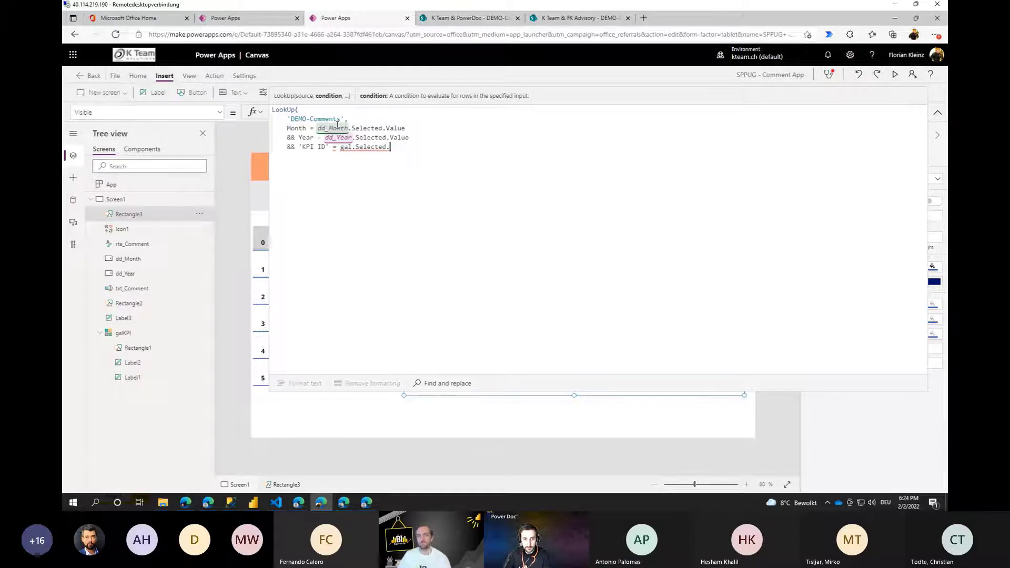
pyautogui.press('BackSpace')
pyautogui.press('BackSpace')
pyautogui.press('BackSpace')
pyautogui.press('BackSpace')
pyautogui.press('BackSpace')
pyautogui.press('BackSpace')
pyautogui.press('BackSpace')
pyautogui.press('BackSpace')
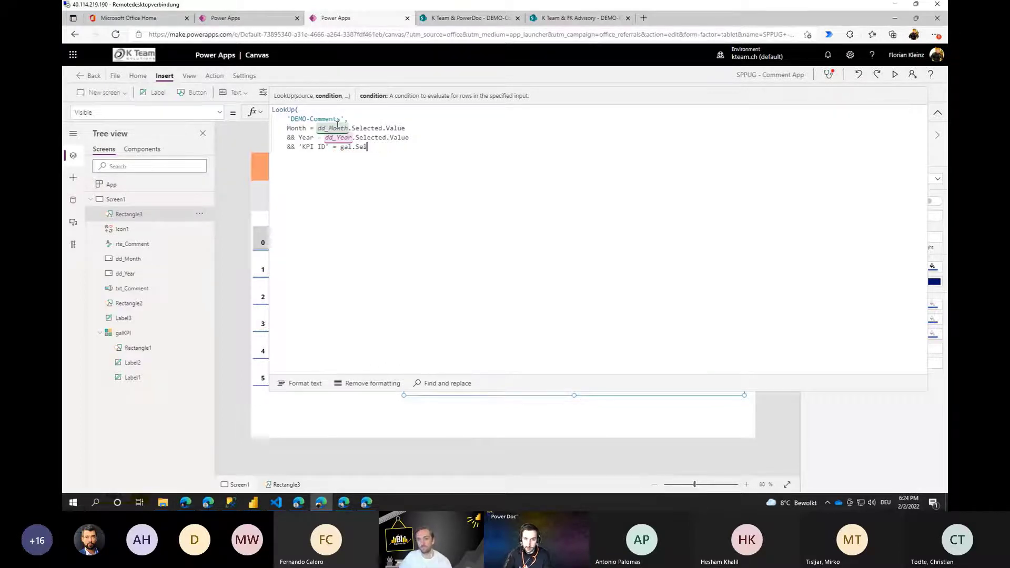
pyautogui.press('BackSpace')
pyautogui.press('BackSpace')
pyautogui.write('KPI')
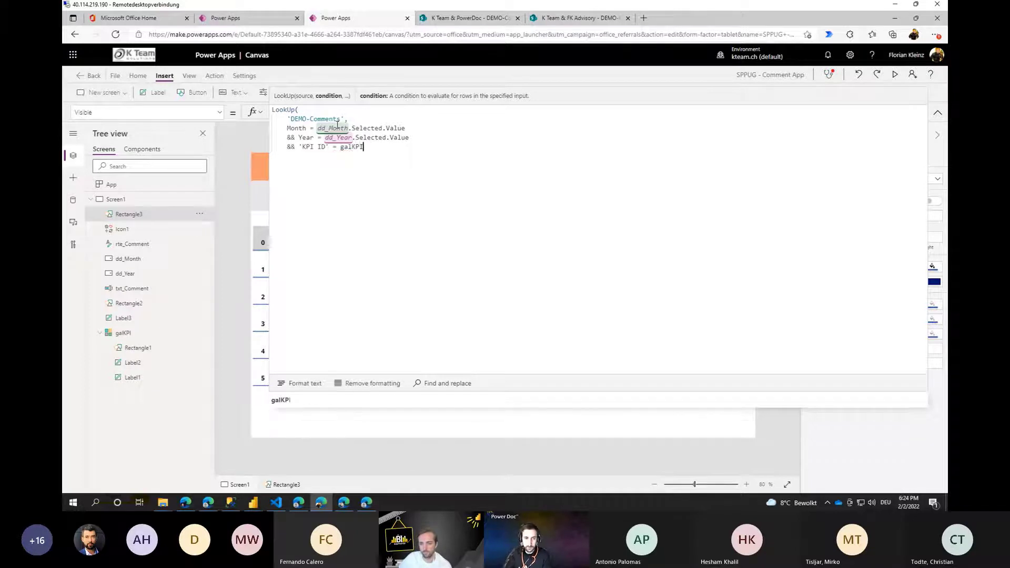
pyautogui.write('.Selec')
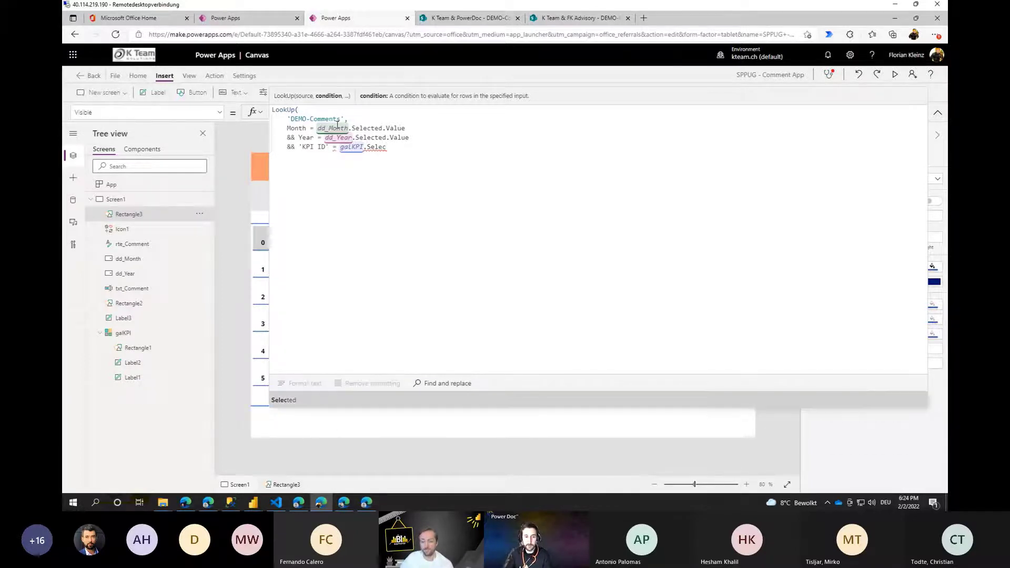
pyautogui.write('ted.KP')
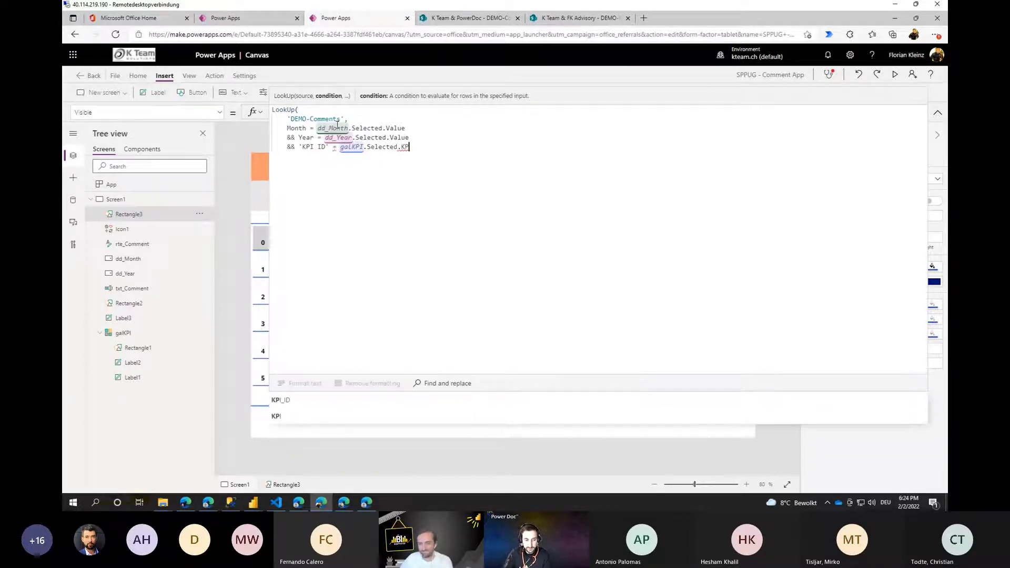
pyautogui.press('Tab')
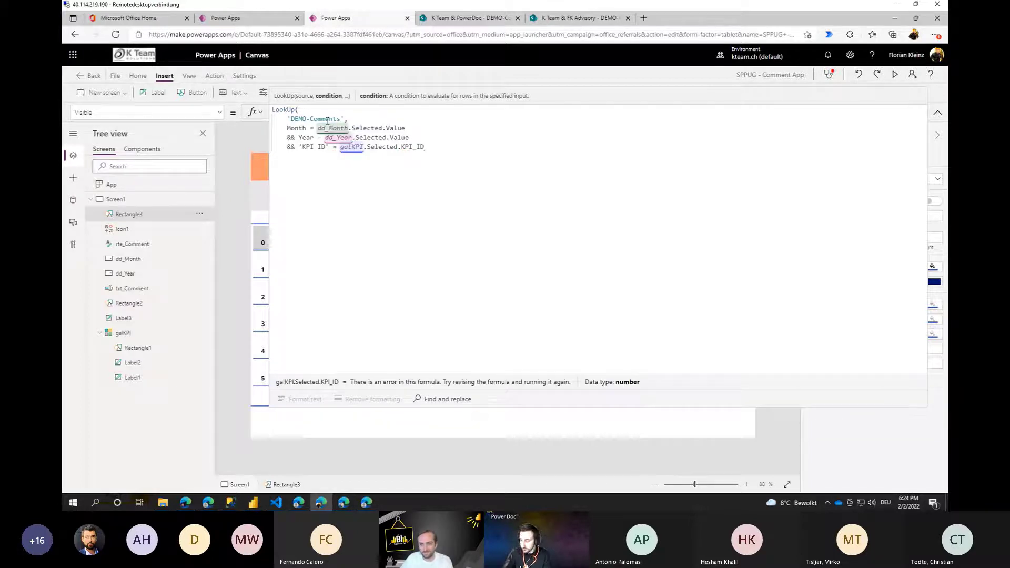
pyautogui.hotkey('shift', 'Return')
pyautogui.write(')')
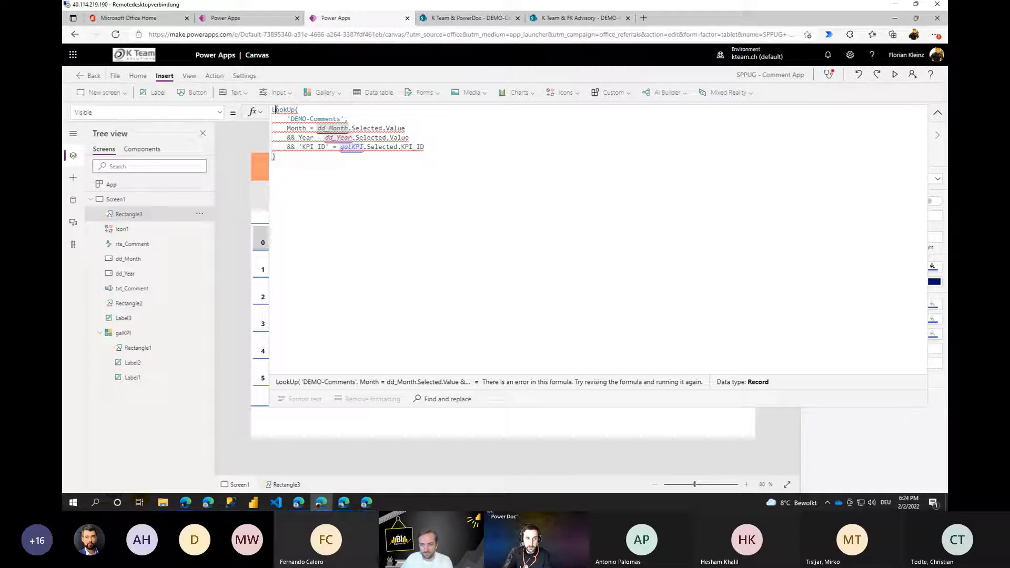
# Indent the whole LookUp and wrap it in an IsBlank( ) function, with the opening and closing parts on separate lines.
pyautogui.tripleClick(281, 148)
pyautogui.hotkey('ctrl', 'a')
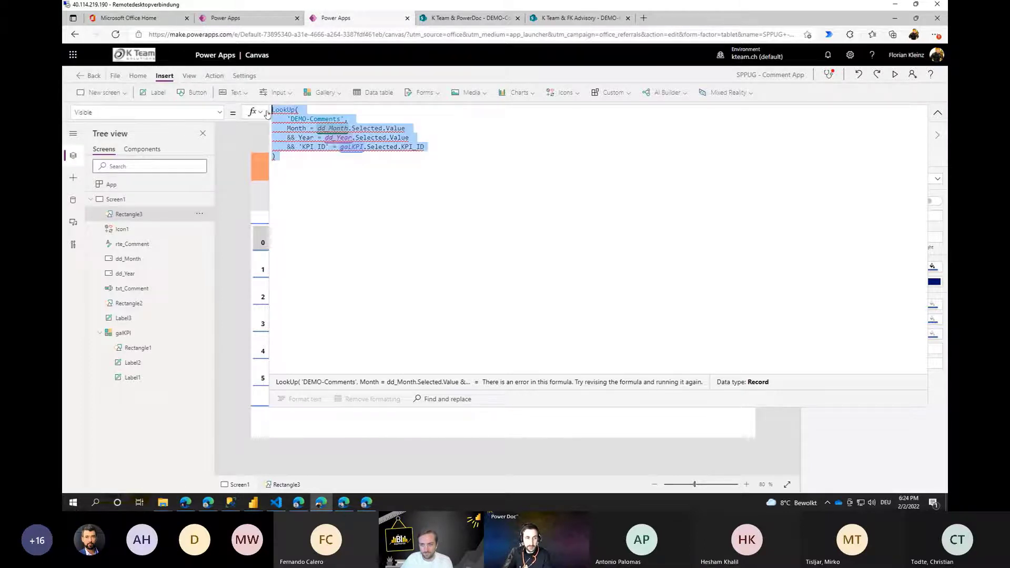
pyautogui.click(289, 109)
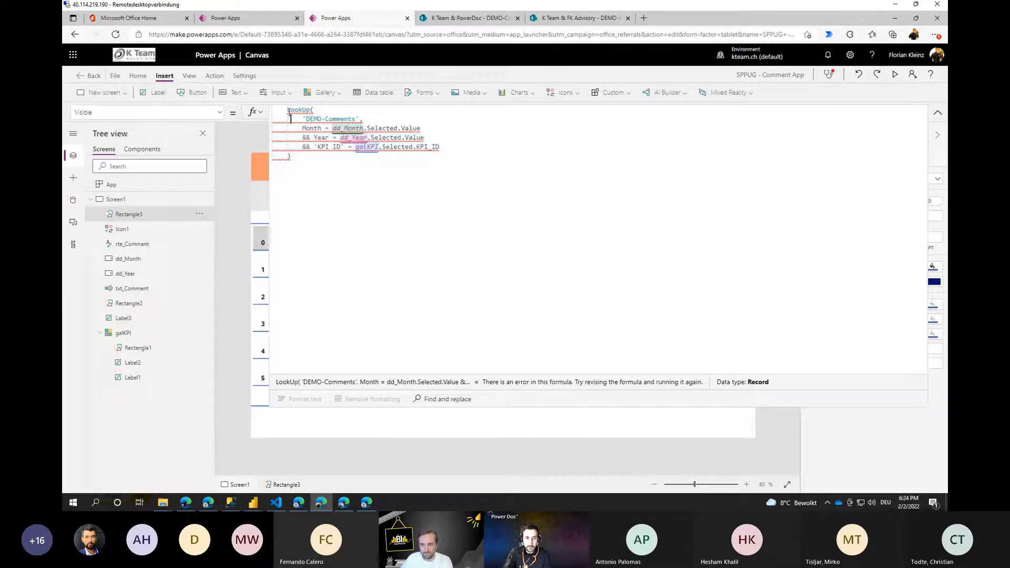
pyautogui.press('Return')
pyautogui.press('Up')
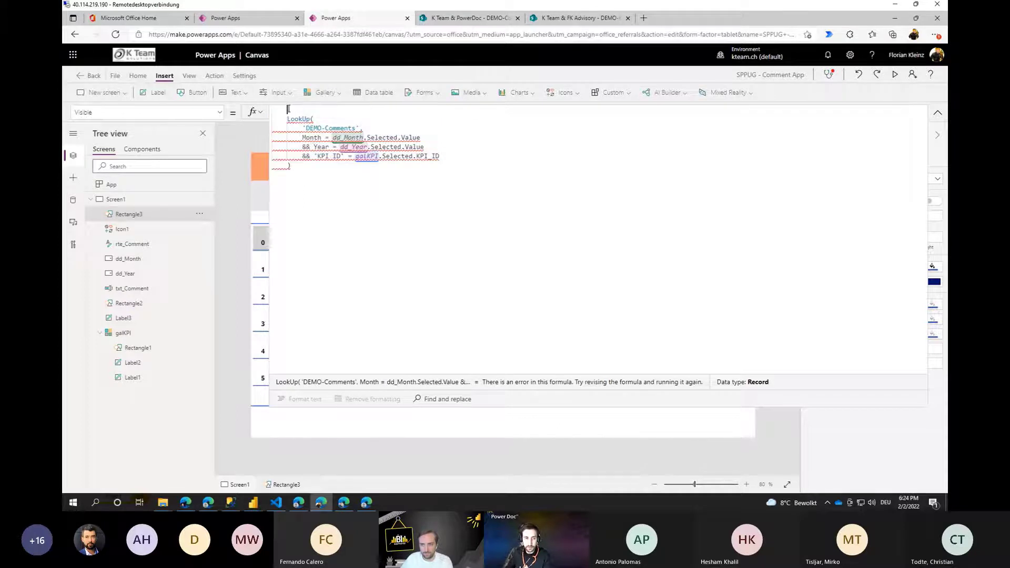
pyautogui.write('IsBlank')
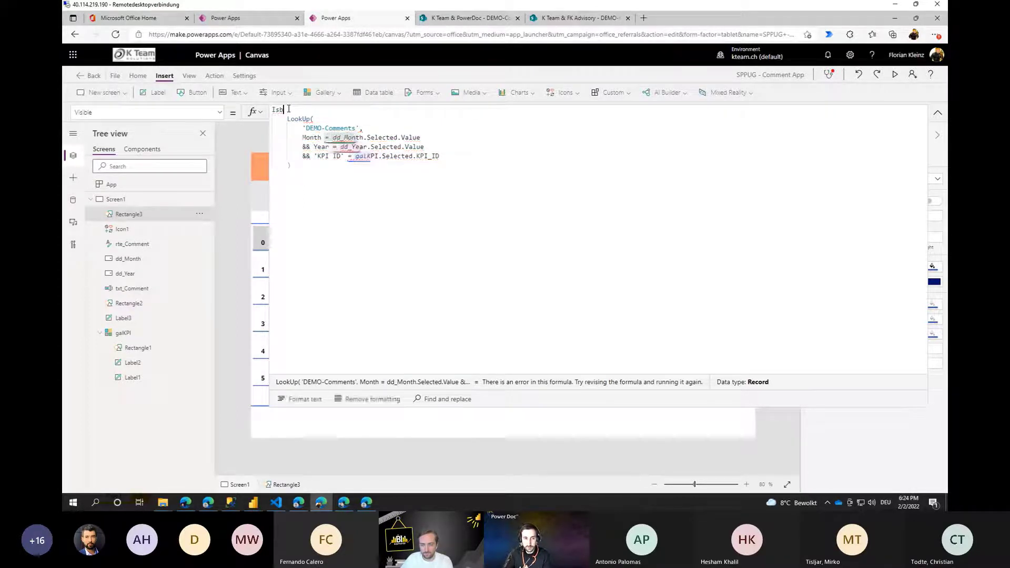
pyautogui.write('(')
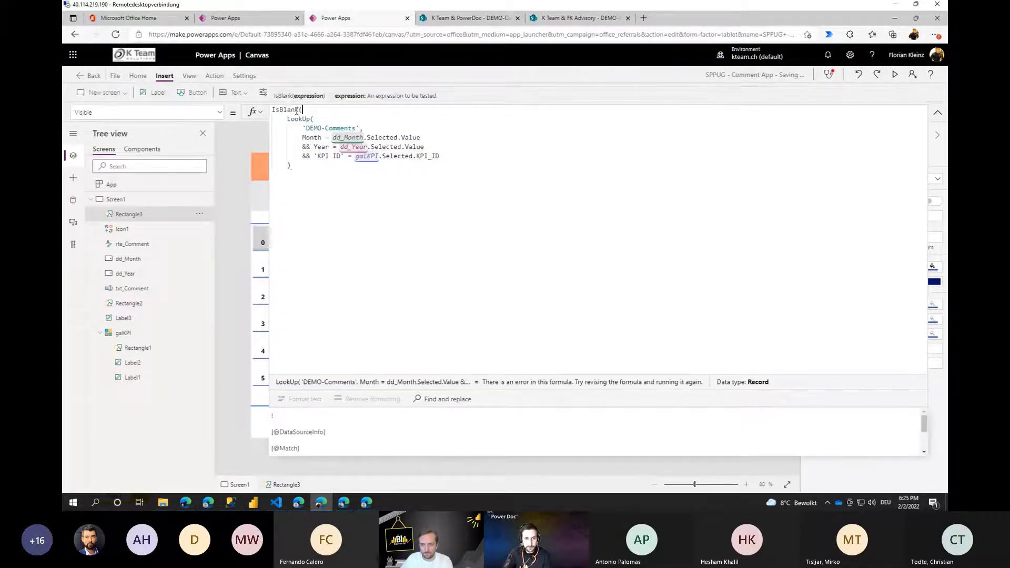
pyautogui.click(300, 162)
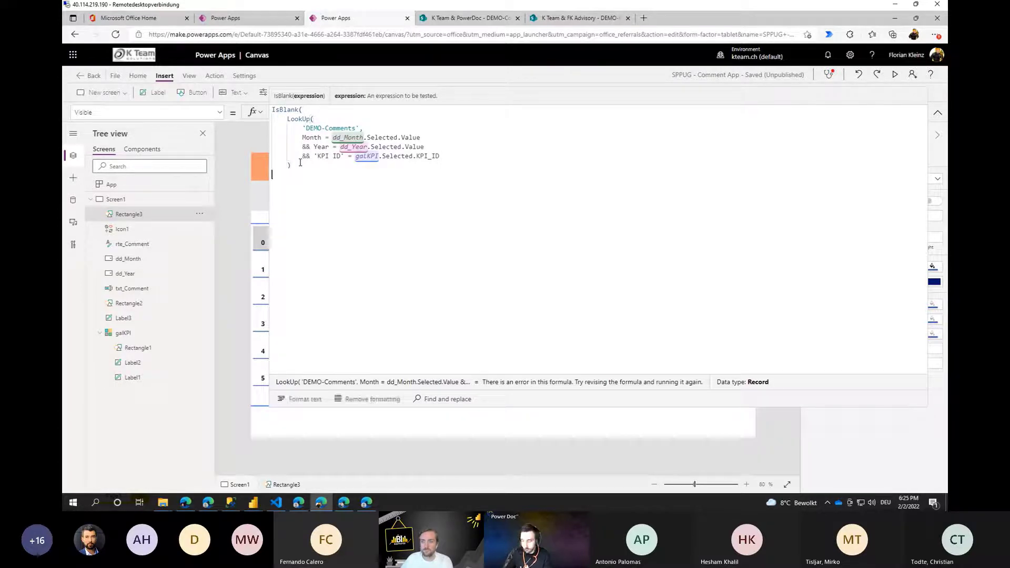
pyautogui.press('Return')
pyautogui.write(')')
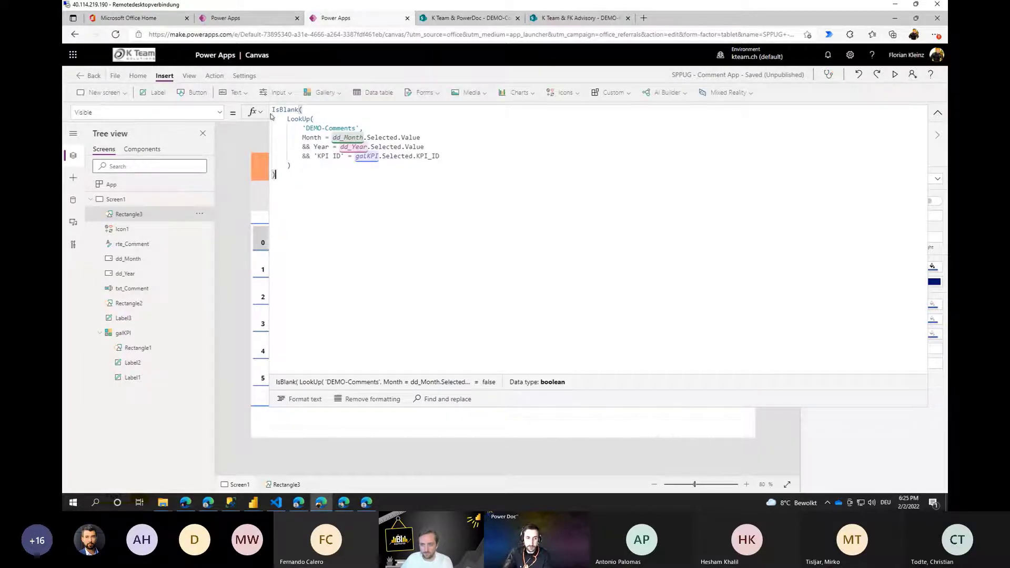
# Negate the rectangle's Visible formula with ! in front of IsBlank and collapse the formula editor.
pyautogui.click(273, 111)
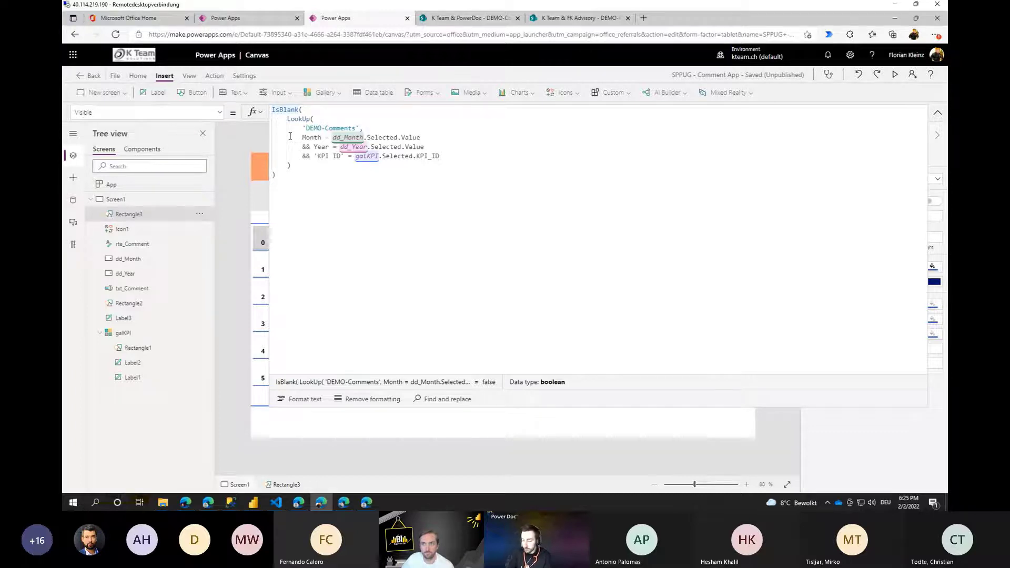
pyautogui.write('!')
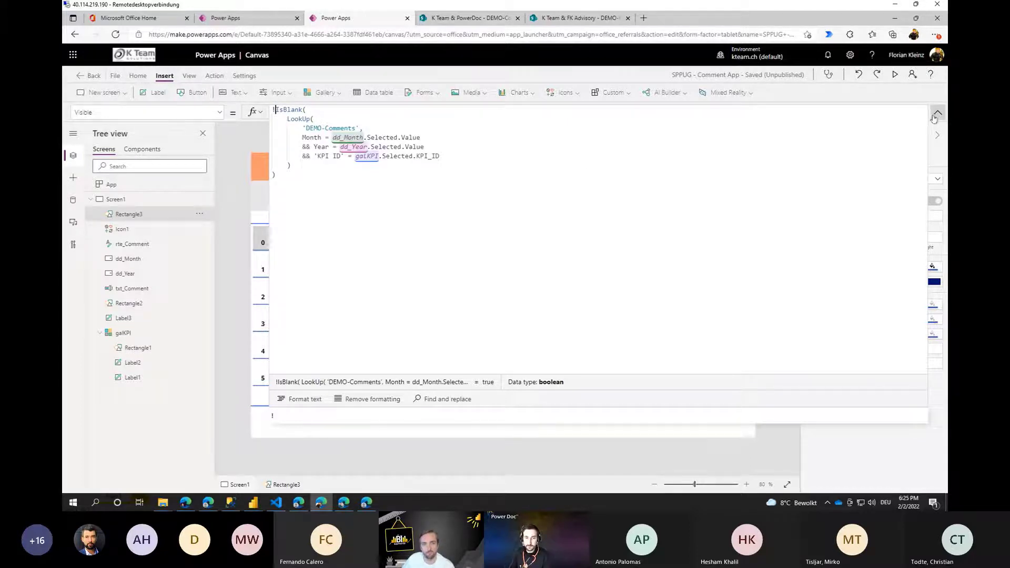
pyautogui.hotkey('ctrl', 'a')
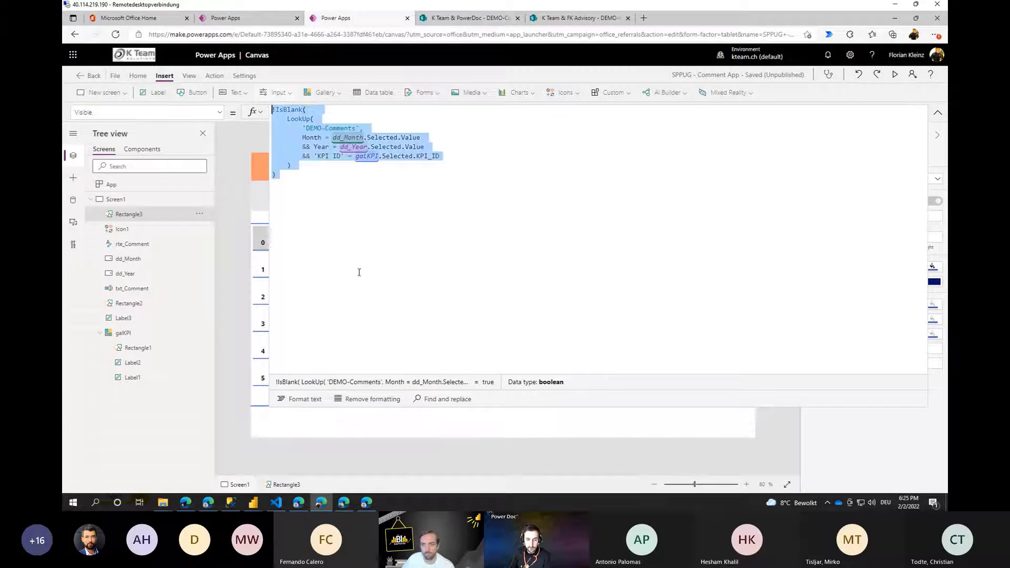
pyautogui.click(937, 112)
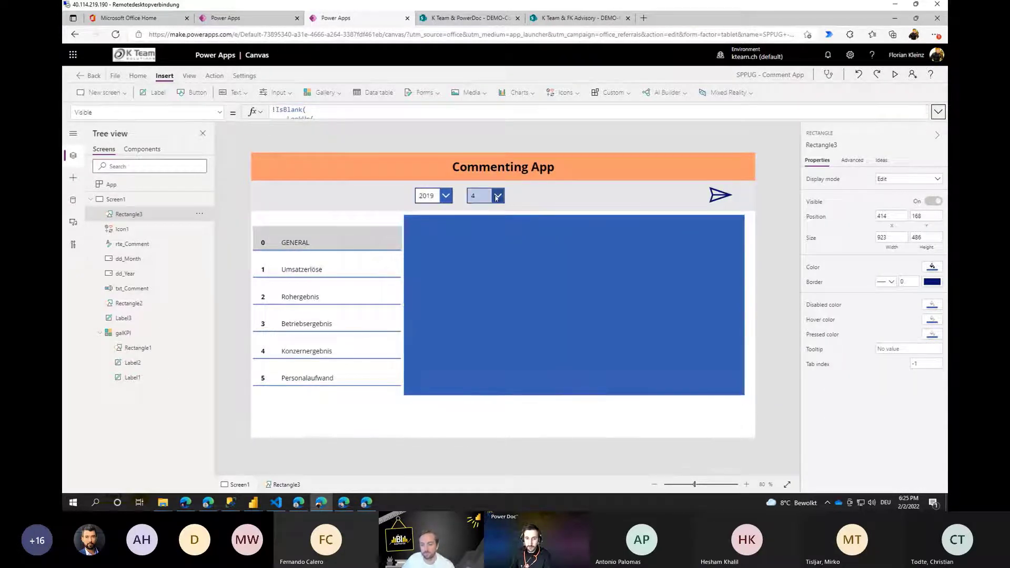
# Preview the app, check the rectangle's visibility with months 5, 6 and 4, and leave the preview.
pyautogui.press('F5')
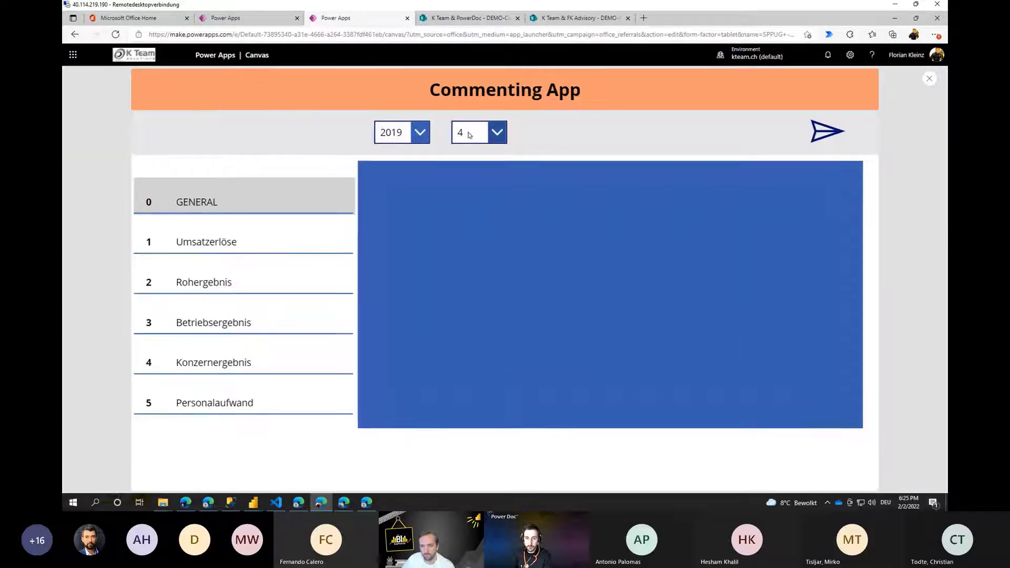
pyautogui.click(497, 132)
pyautogui.click(463, 247)
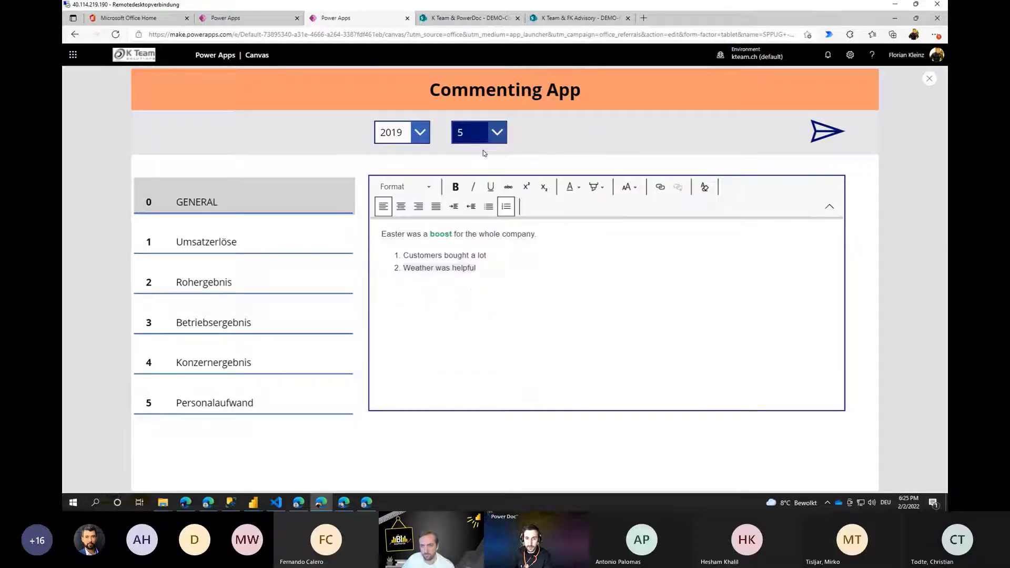
pyautogui.click(494, 133)
pyautogui.click(473, 274)
pyautogui.click(480, 133)
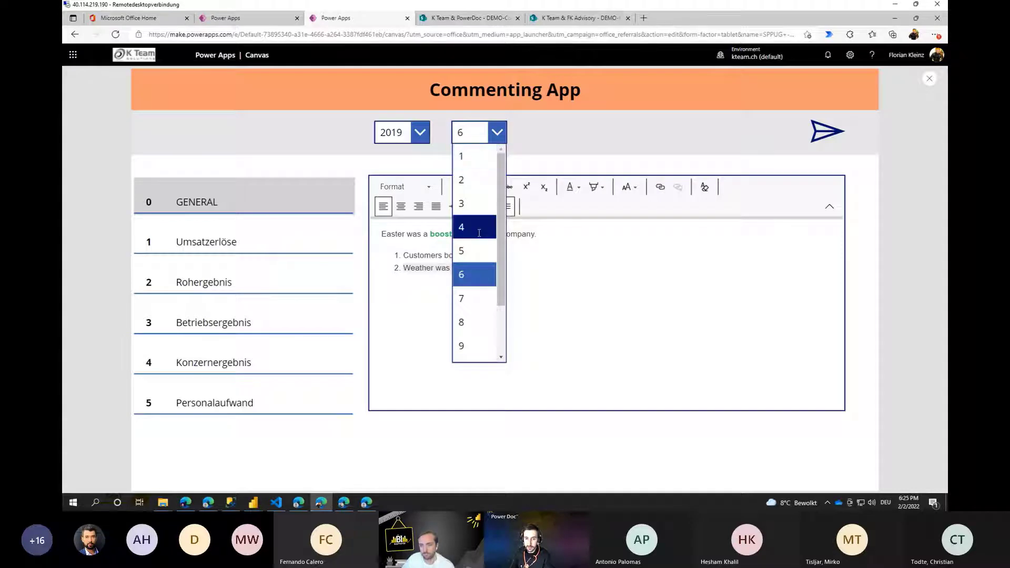
pyautogui.click(476, 227)
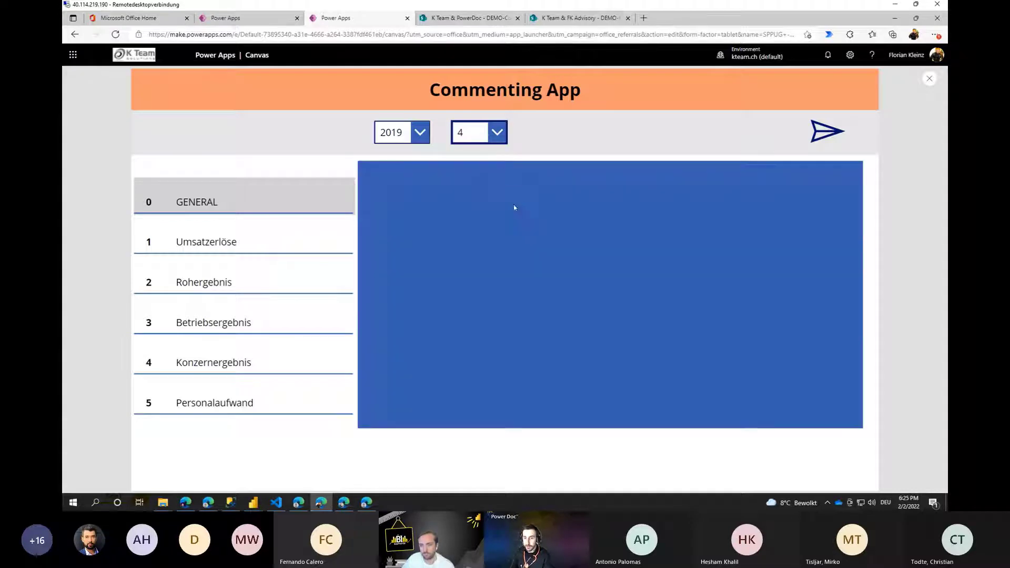
pyautogui.click(929, 79)
# Select the blue rectangle in the editor, switch the month dropdown to 5 to check its visibility, and deselect it.
pyautogui.click(592, 311)
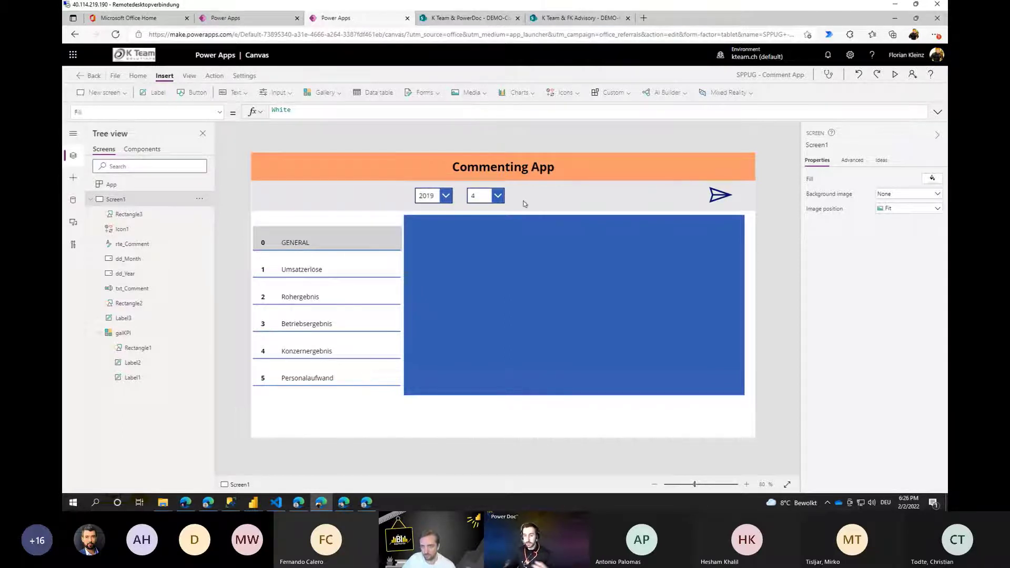
pyautogui.click(640, 239)
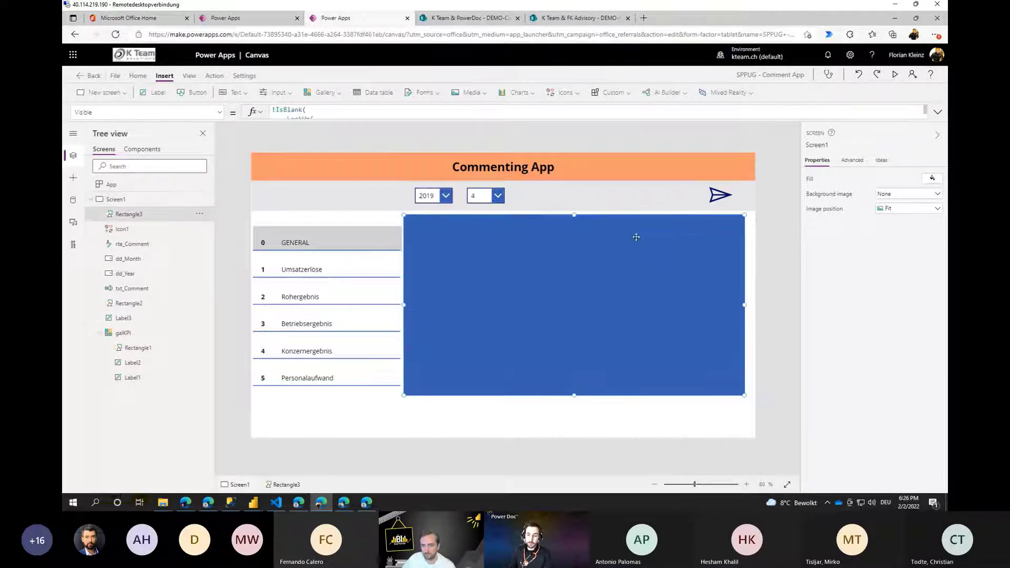
pyautogui.click(495, 194)
pyautogui.click(479, 262)
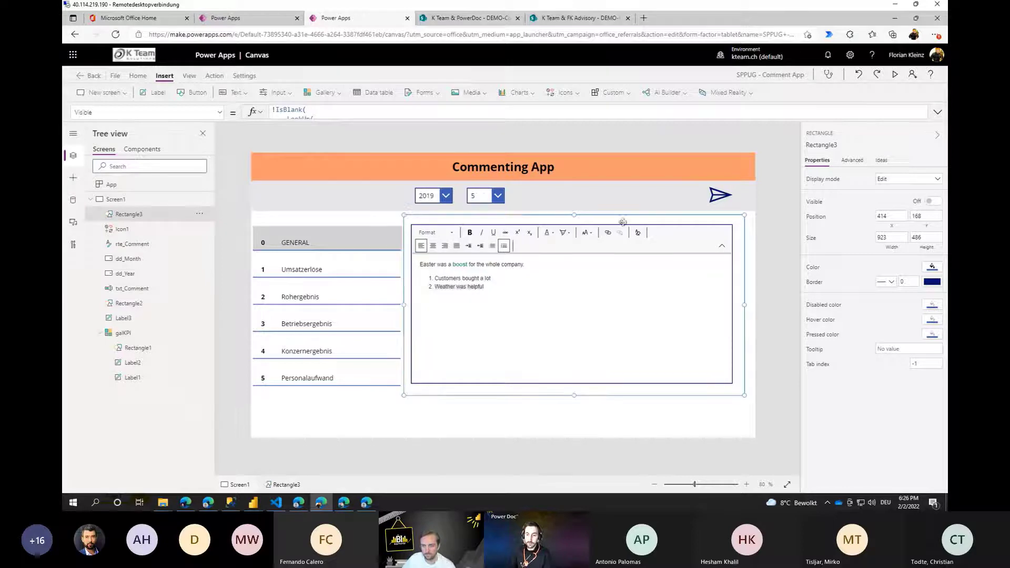
pyautogui.click(652, 205)
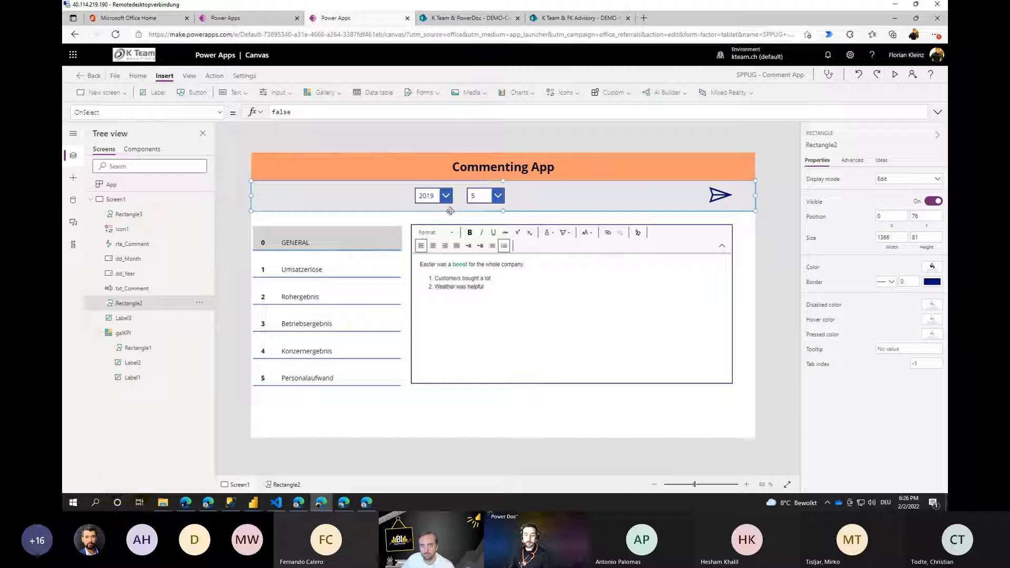
pyautogui.click(583, 405)
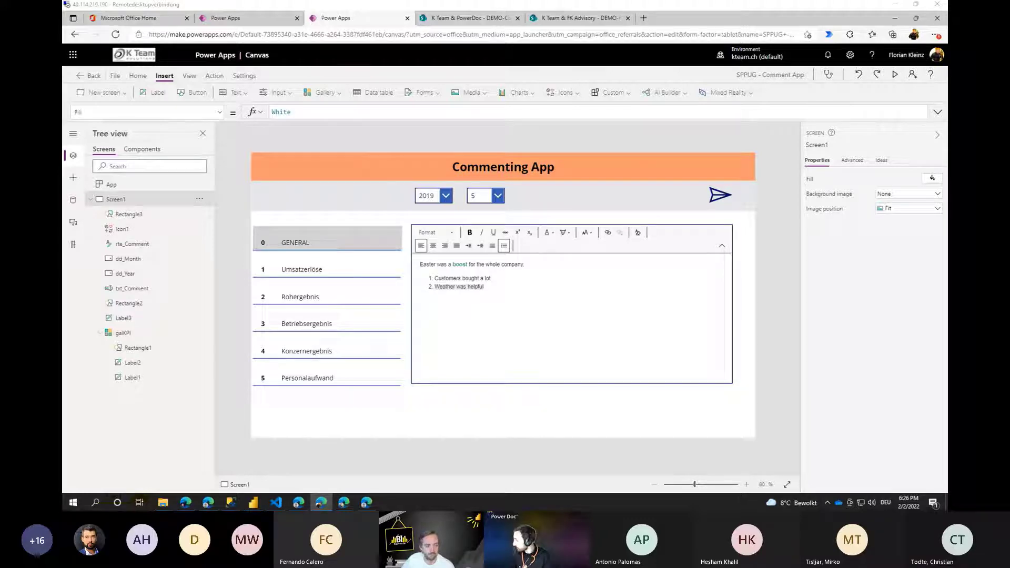
# Switch to the DEMO-Comments SharePoint list and show the Created and Created By columns in its view.
pyautogui.click(437, 20)
pyautogui.moveTo(506, 491); pyautogui.dragTo(725, 492)
pyautogui.click(852, 175)
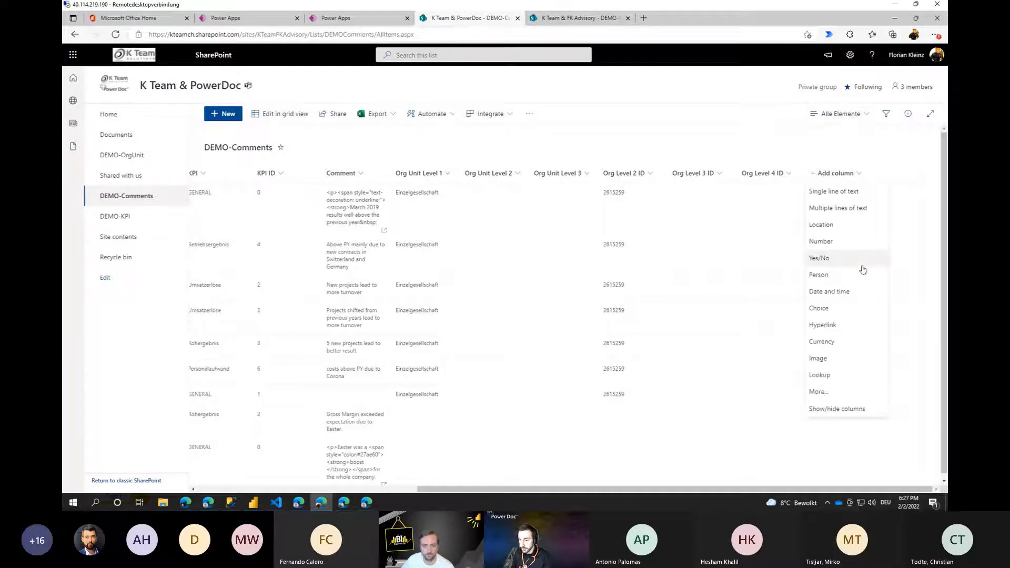
pyautogui.click(842, 410)
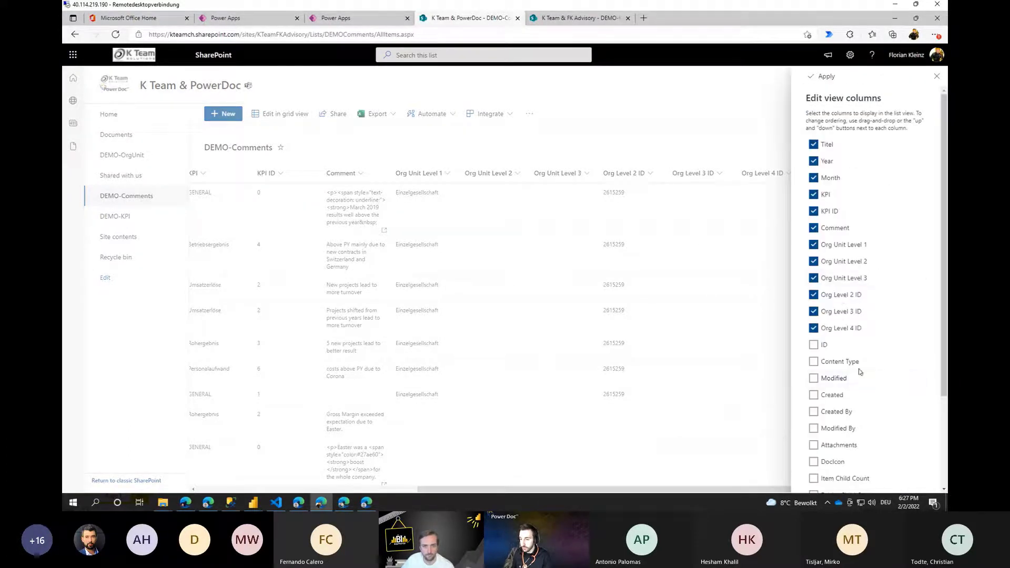
pyautogui.scroll(-2, 855, 373)
pyautogui.click(813, 276)
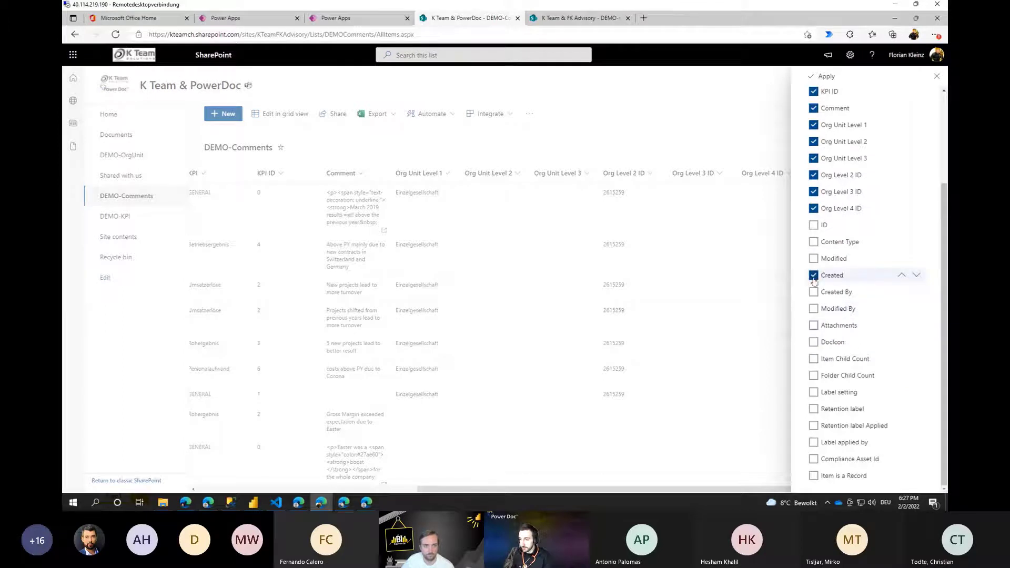
pyautogui.click(813, 293)
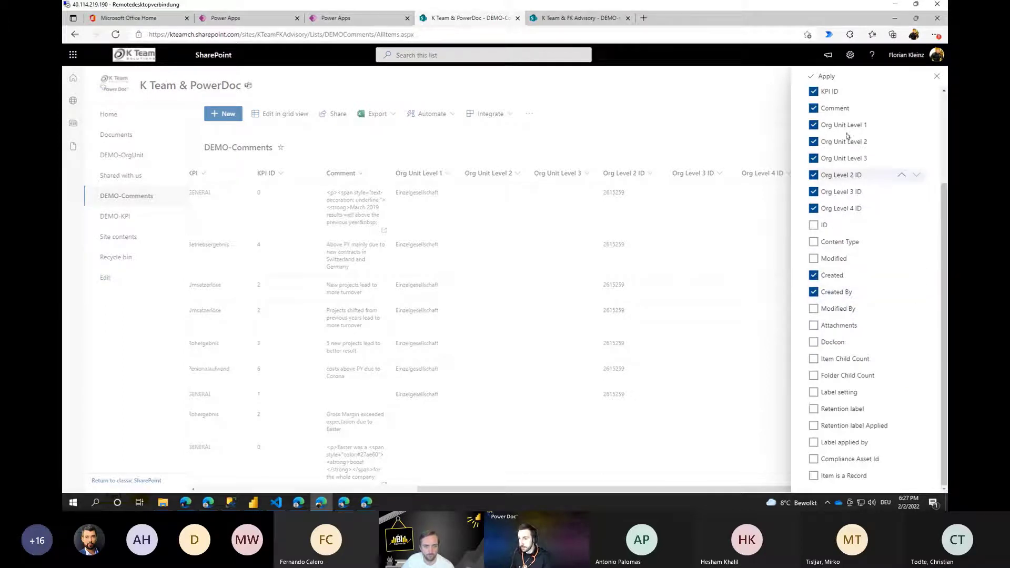
pyautogui.click(823, 76)
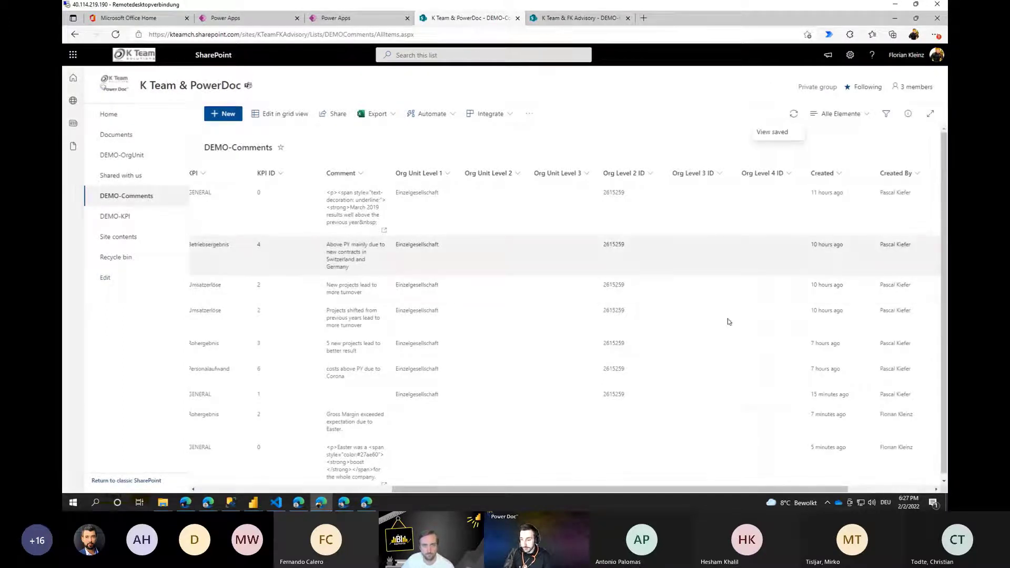
# Examine the Created and Created By values of the last entry in the DEMO-Comments list.
pyautogui.moveTo(802, 491); pyautogui.dragTo(865, 489)
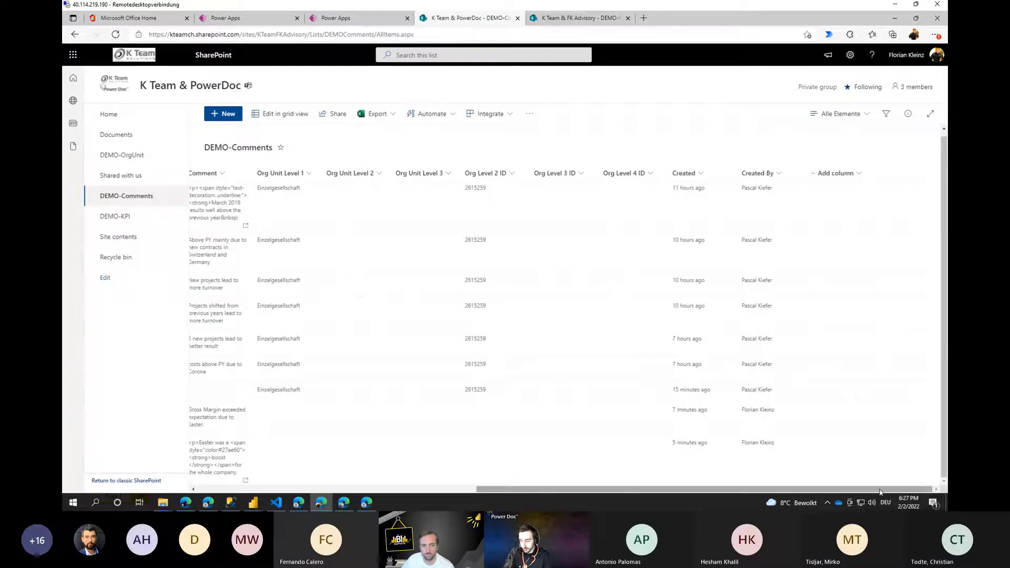
pyautogui.moveTo(814, 426)
pyautogui.mouseDown()
pyautogui.moveTo(749, 434)
pyautogui.moveTo(733, 459)
pyautogui.moveTo(653, 461)
pyautogui.mouseUp()
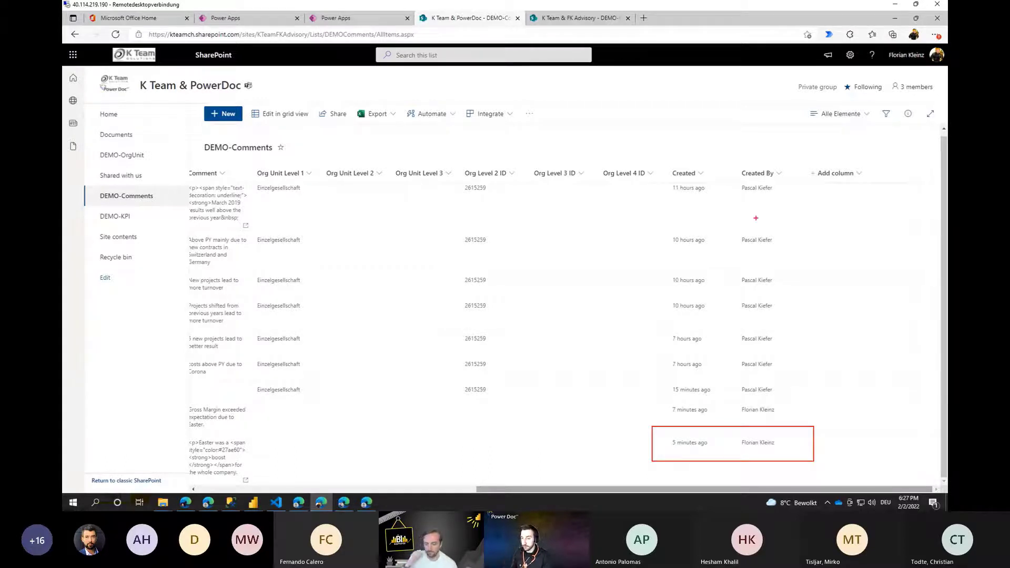
pyautogui.press('Escape')
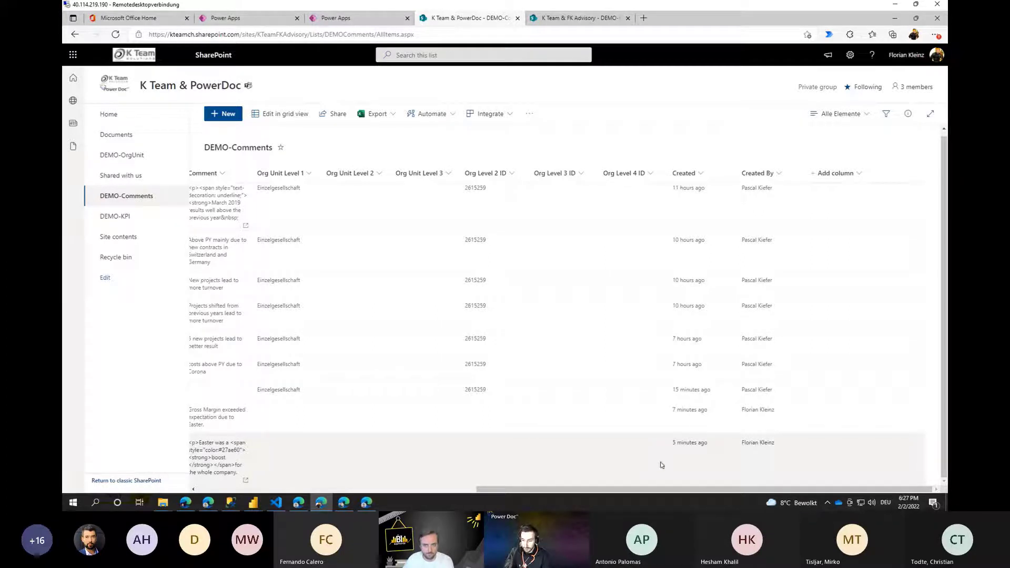
pyautogui.moveTo(657, 430); pyautogui.dragTo(730, 465)
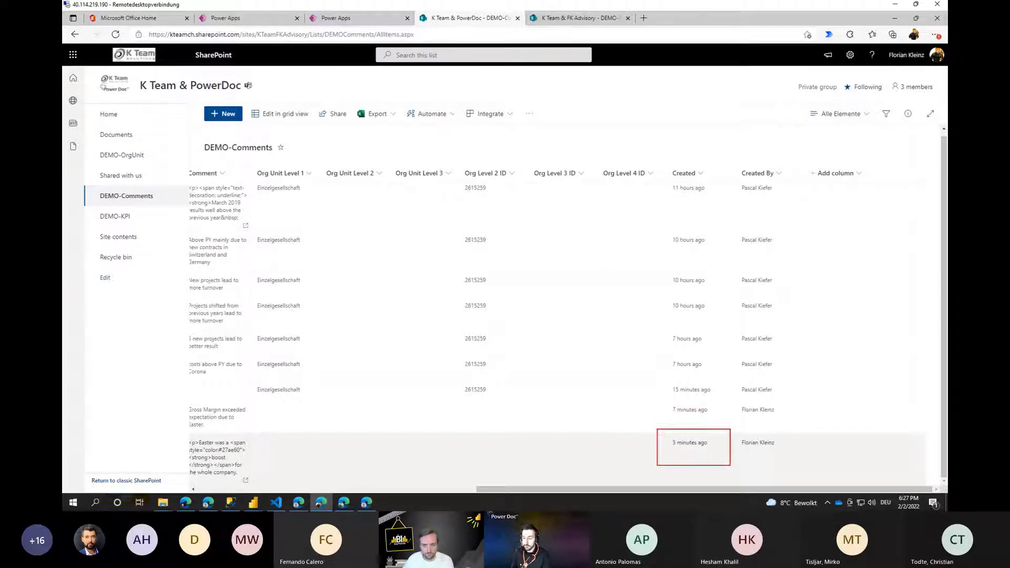
pyautogui.press('Escape')
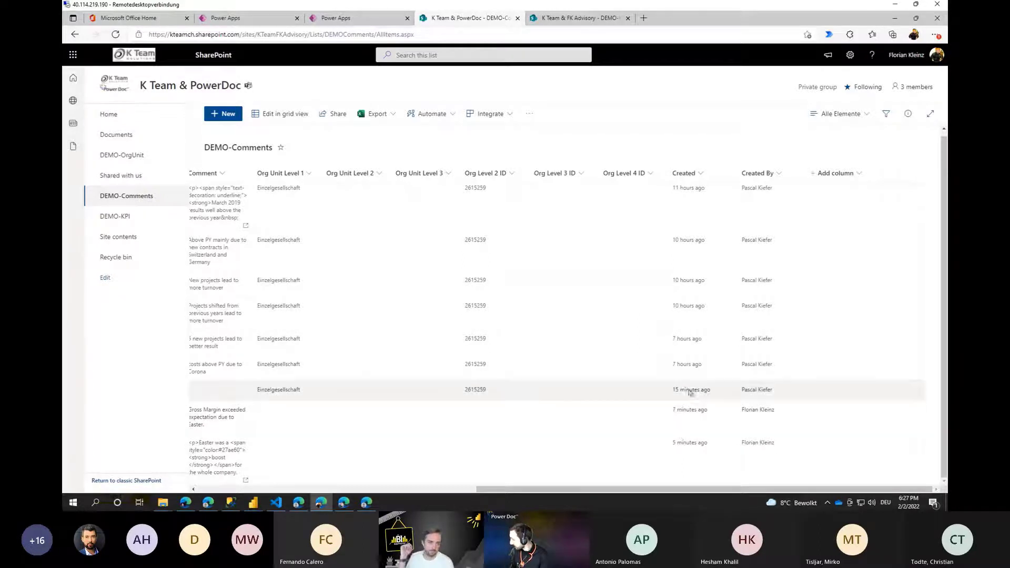
pyautogui.click(528, 19)
pyautogui.click(352, 17)
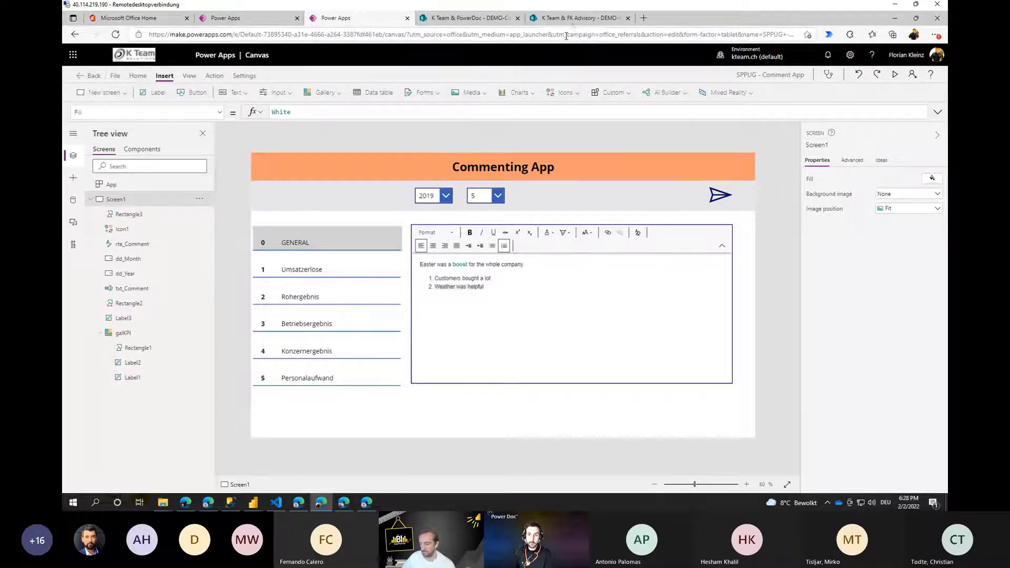
pyautogui.click(572, 21)
pyautogui.click(483, 21)
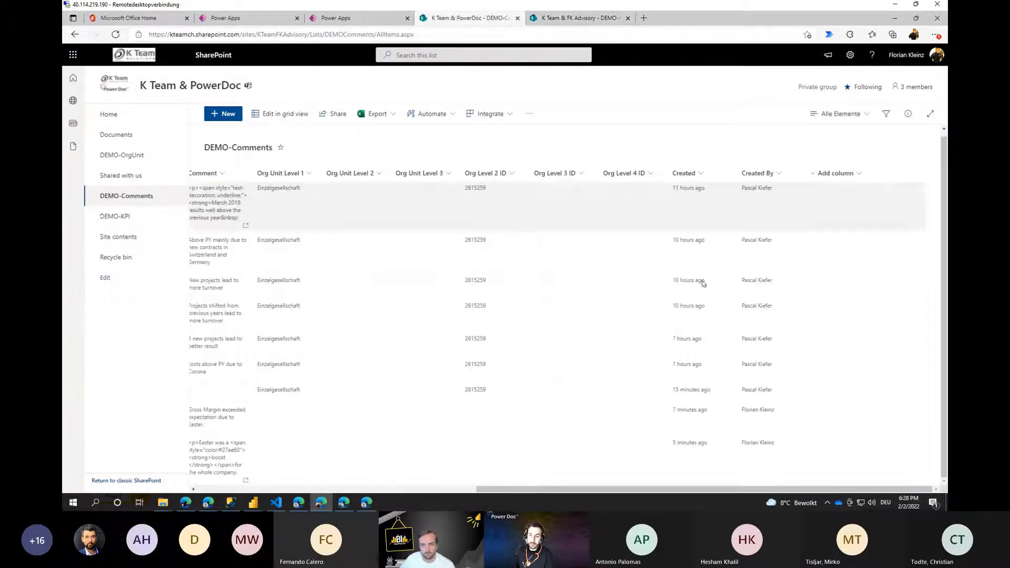
# Show the Modified and Modified By columns in the DEMO-Comments list view as well.
pyautogui.click(842, 173)
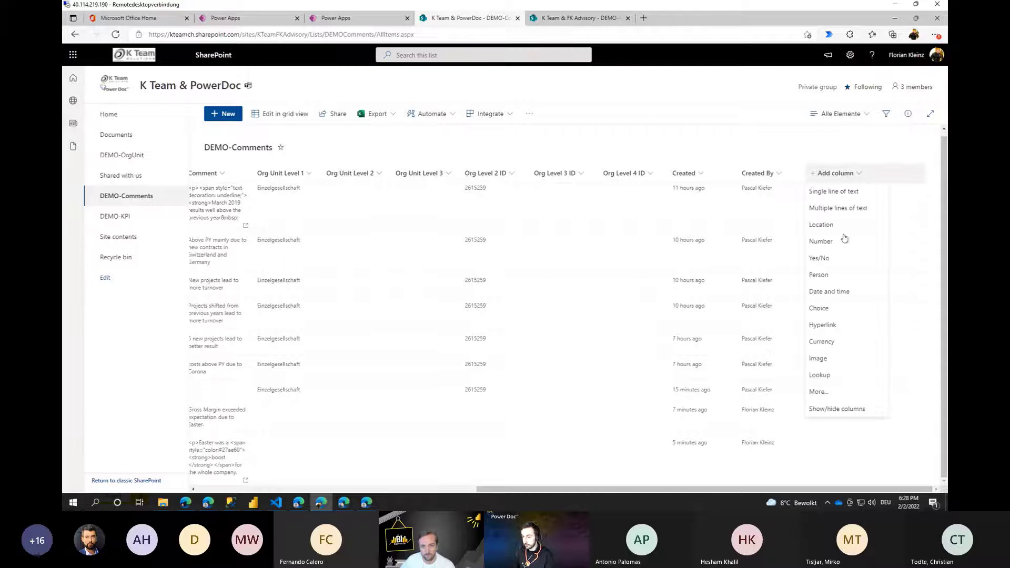
pyautogui.click(838, 405)
pyautogui.scroll(-2, 838, 356)
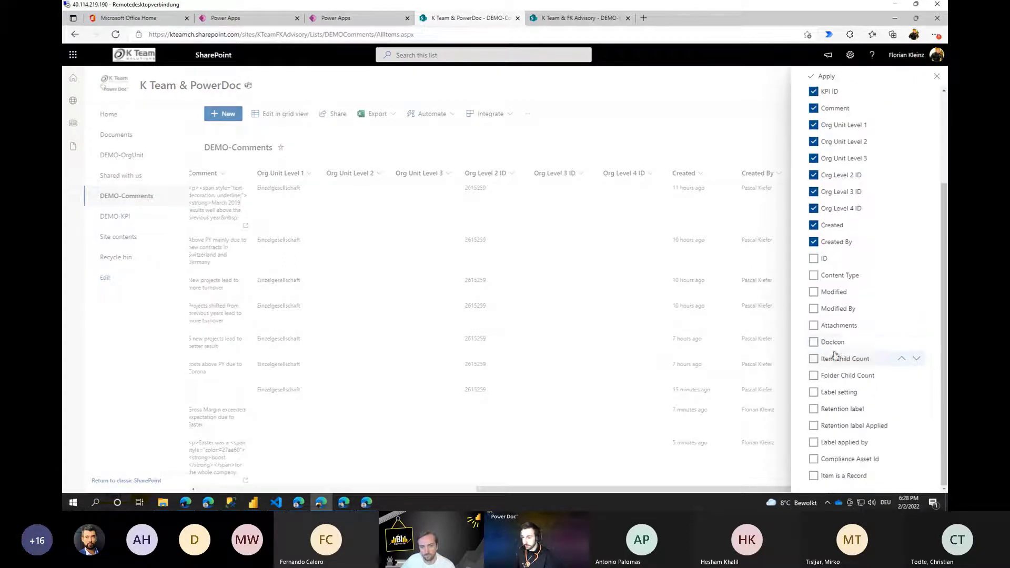
pyautogui.click(813, 291)
pyautogui.click(813, 309)
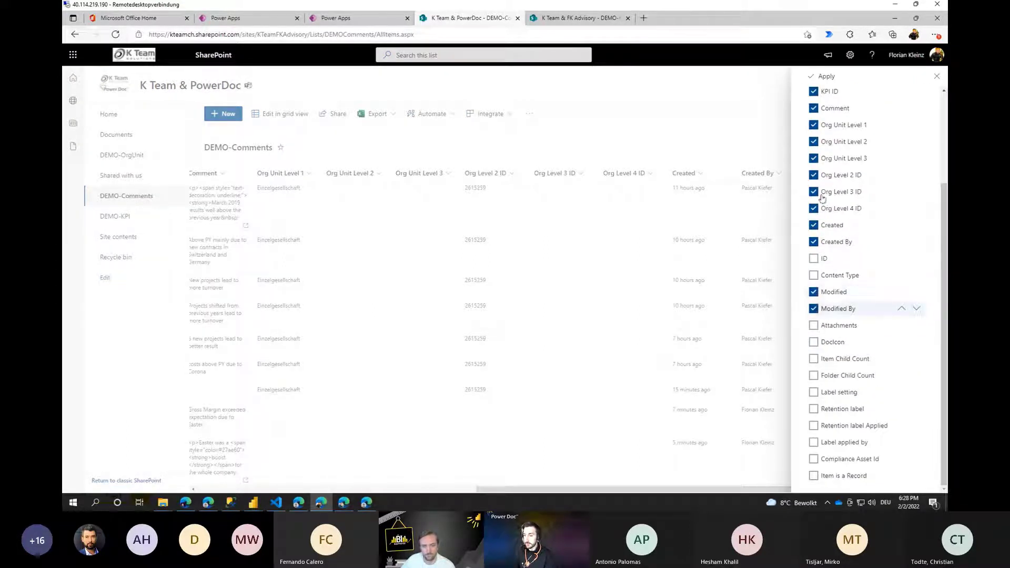
pyautogui.click(822, 77)
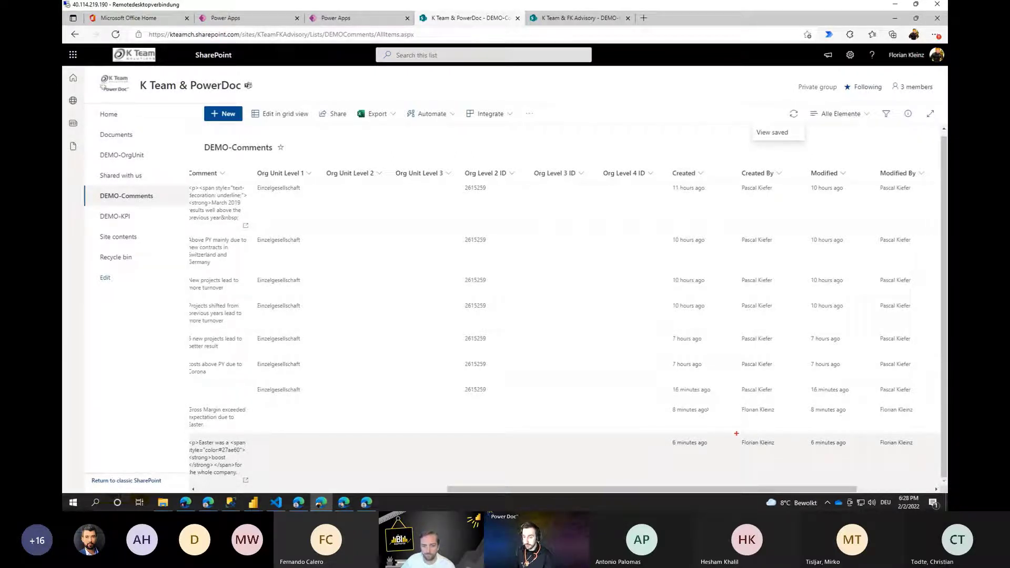
pyautogui.moveTo(736, 433); pyautogui.dragTo(797, 459)
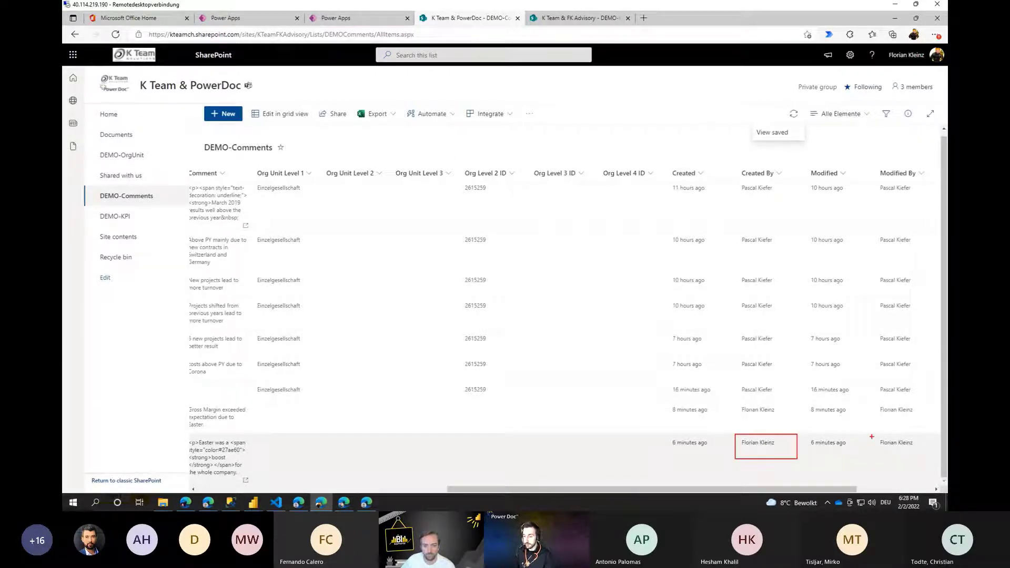
pyautogui.moveTo(868, 433); pyautogui.dragTo(928, 459)
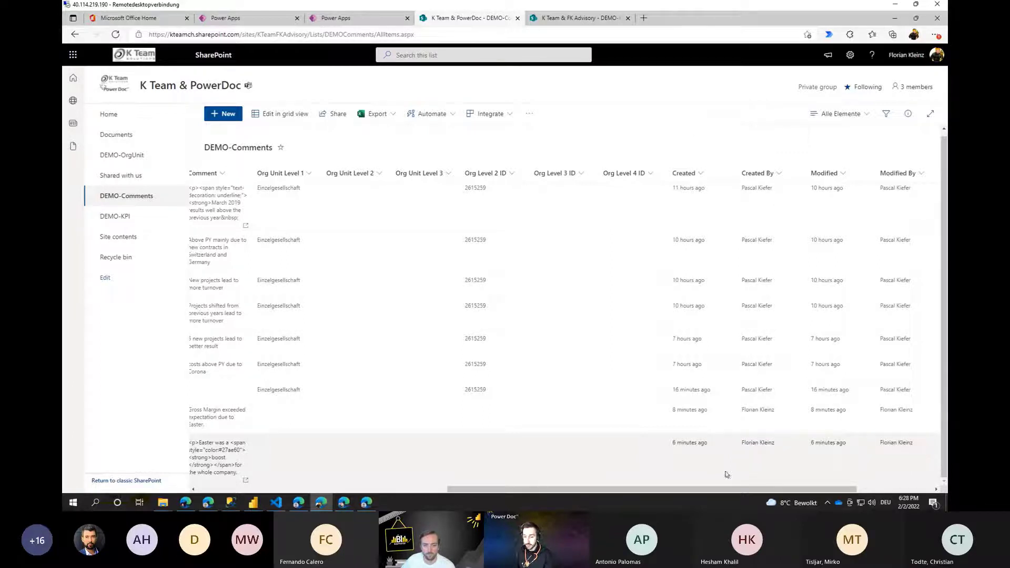
# Review the version history of the GENERAL item for month 4 of 2019 and close it.
pyautogui.moveTo(668, 489)
pyautogui.mouseDown()
pyautogui.moveTo(455, 494)
pyautogui.moveTo(272, 481)
pyautogui.mouseUp()
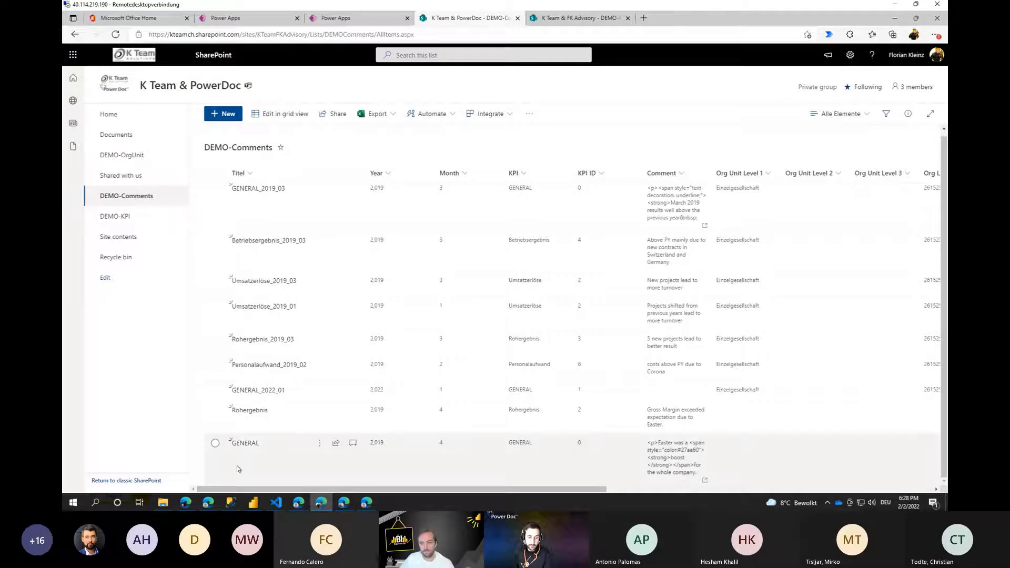
pyautogui.click(217, 458)
pyautogui.click(320, 445)
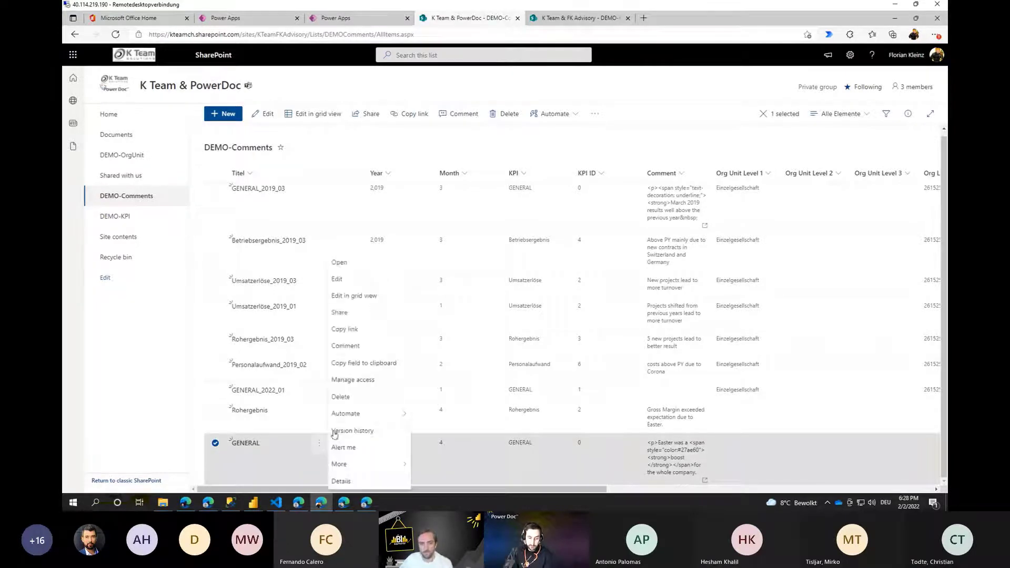
pyautogui.moveTo(368, 464)
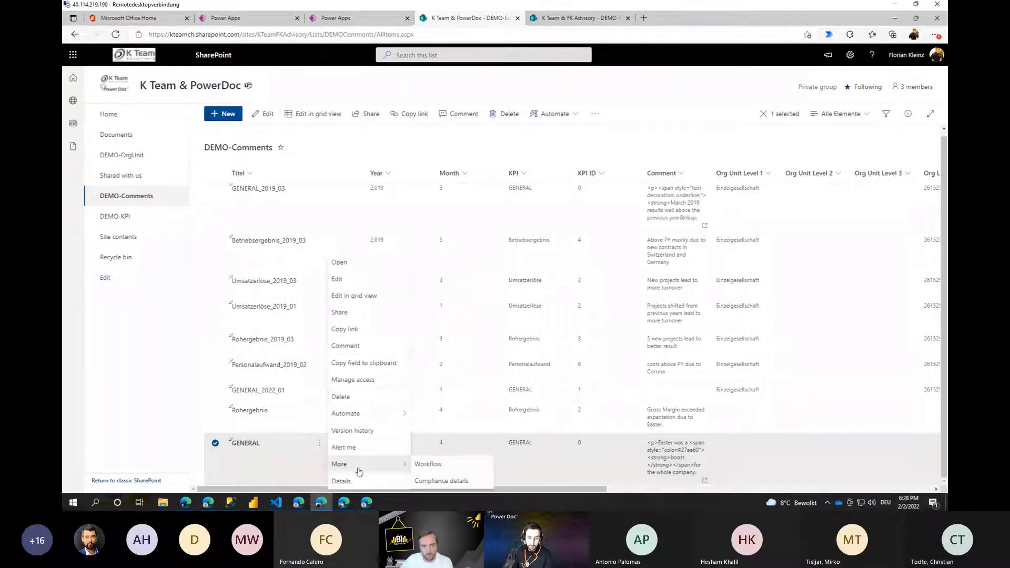
pyautogui.click(374, 430)
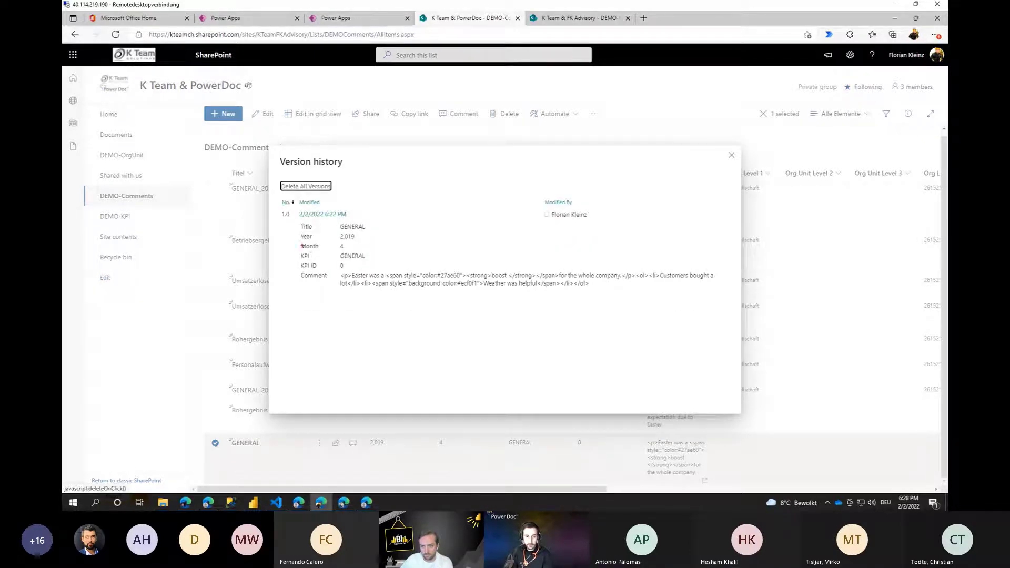
pyautogui.moveTo(275, 207)
pyautogui.mouseDown()
pyautogui.moveTo(405, 267)
pyautogui.moveTo(687, 302)
pyautogui.moveTo(721, 304)
pyautogui.moveTo(730, 293)
pyautogui.mouseUp()
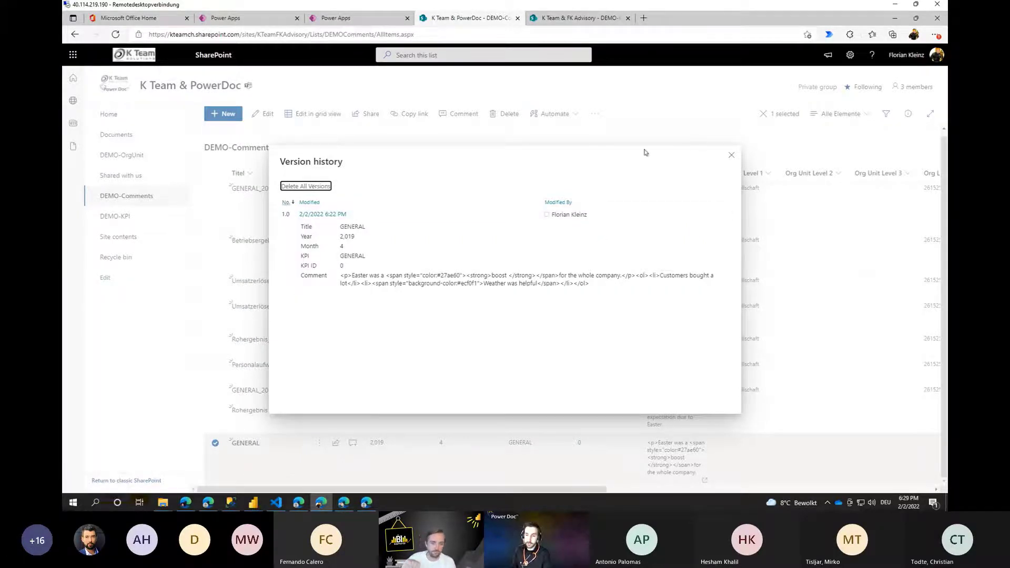
pyautogui.click(730, 156)
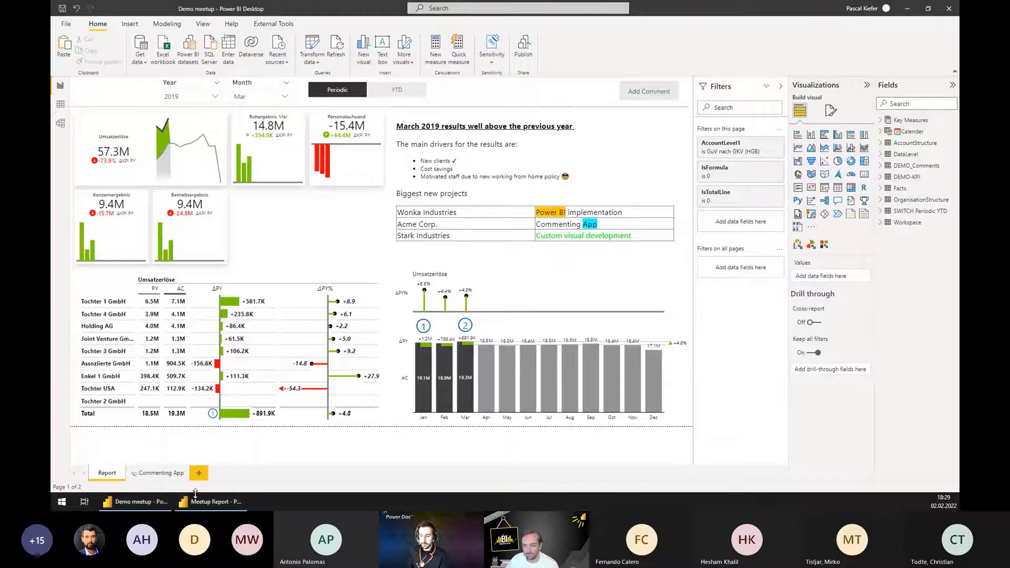
# Switch to Meetup Report in Power BI Desktop and open DEMO-Comments from the recent KTeamFKAdvisory SharePoint source for transformation in Power Query.
pyautogui.click(210, 501)
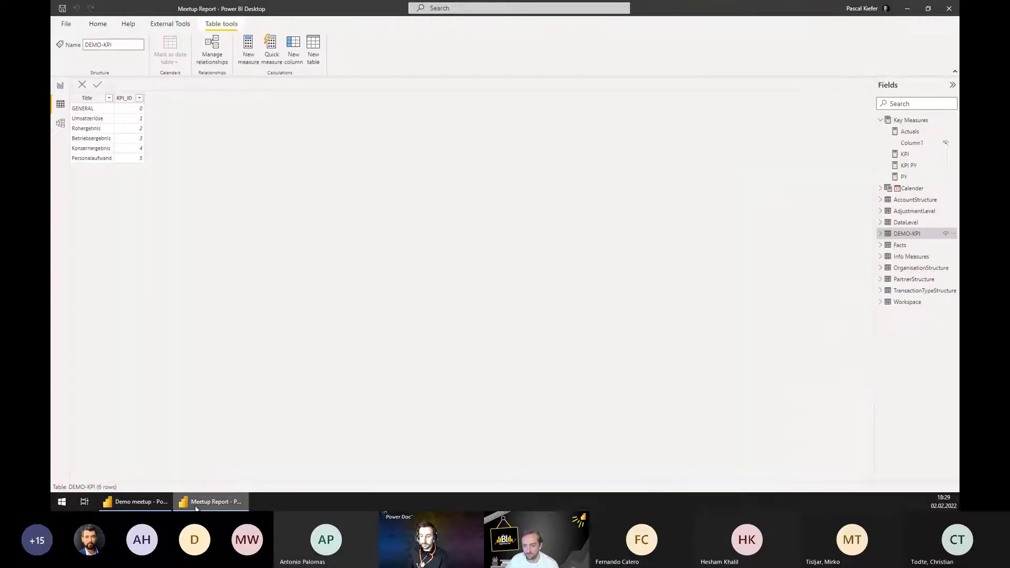
pyautogui.click(60, 85)
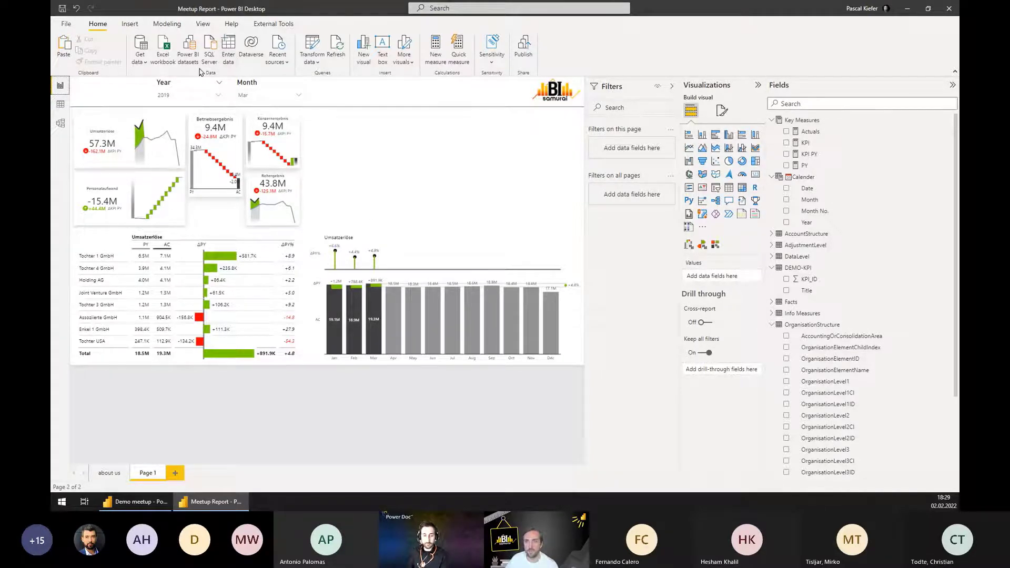
pyautogui.click(281, 62)
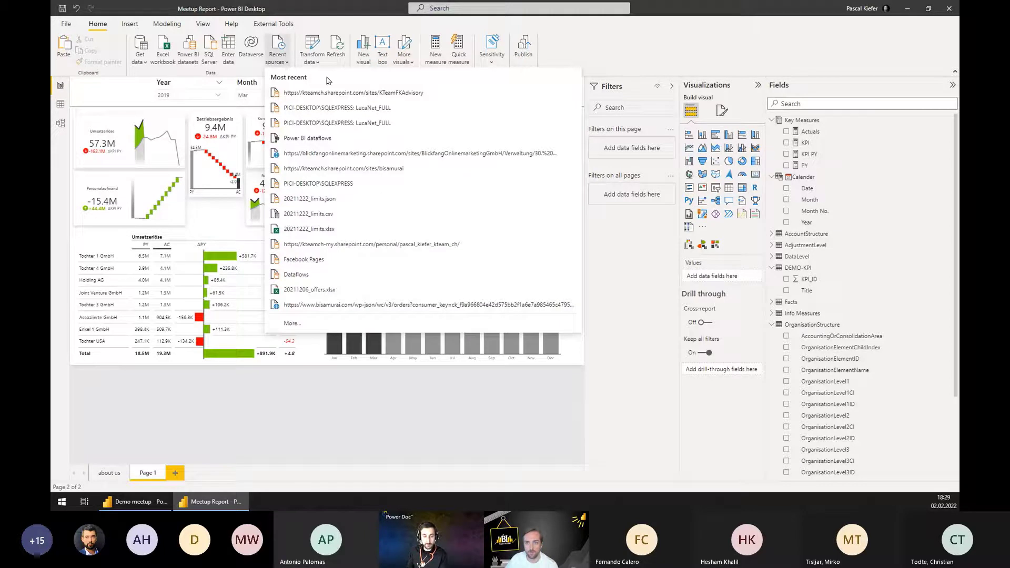
pyautogui.click(397, 97)
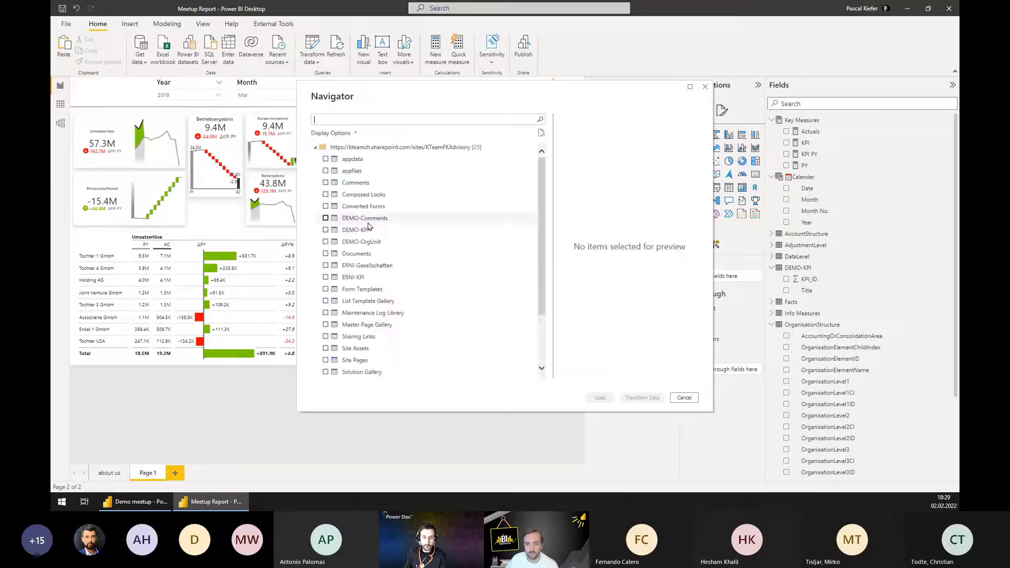
pyautogui.click(325, 219)
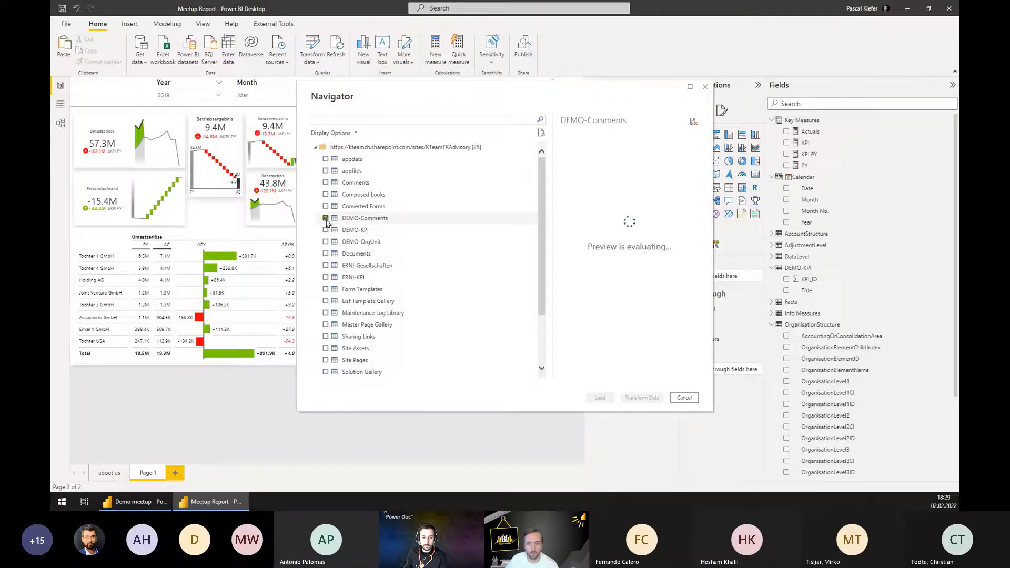
pyautogui.click(642, 399)
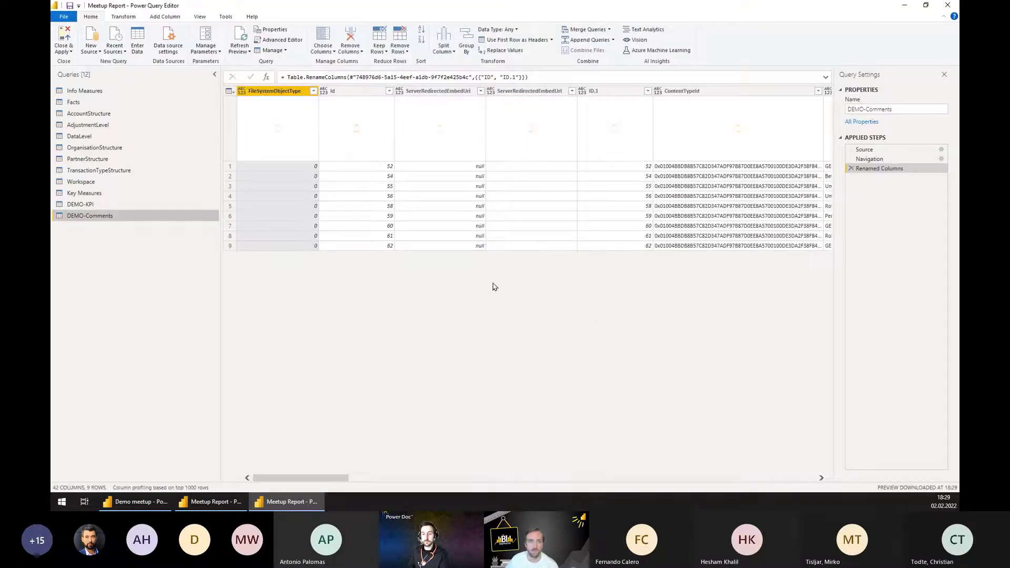
# Keep only the Year, Month, KPI, KPIID and Comment_long columns in the DEMO-Comments query.
pyautogui.moveTo(302, 479); pyautogui.dragTo(481, 502)
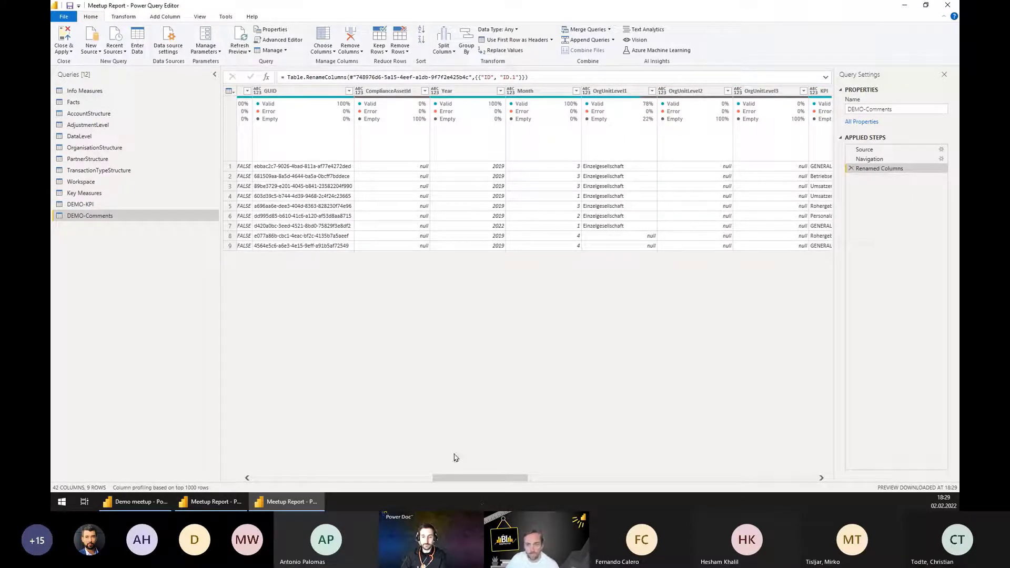
pyautogui.moveTo(468, 478); pyautogui.dragTo(289, 479)
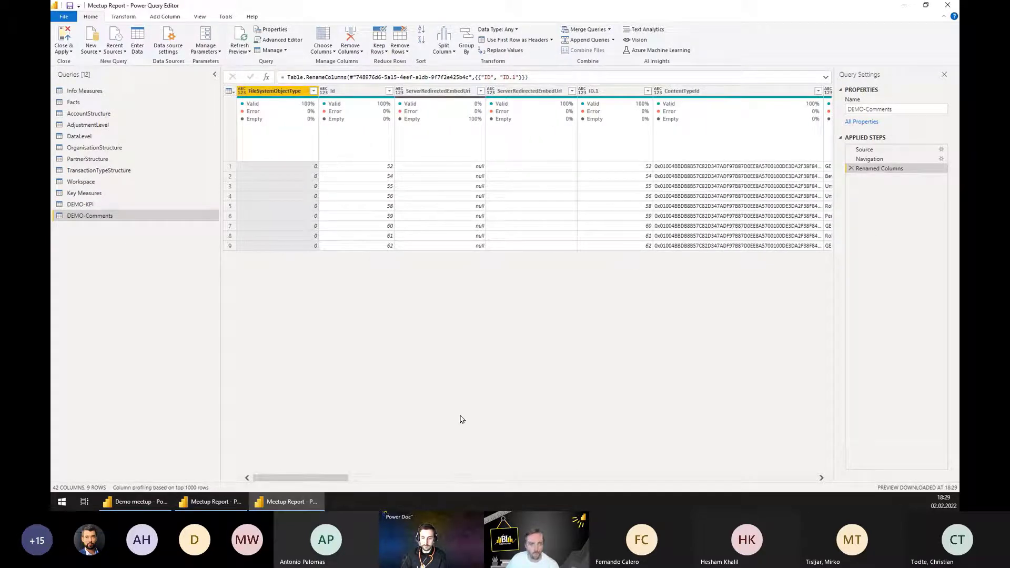
pyautogui.click(323, 37)
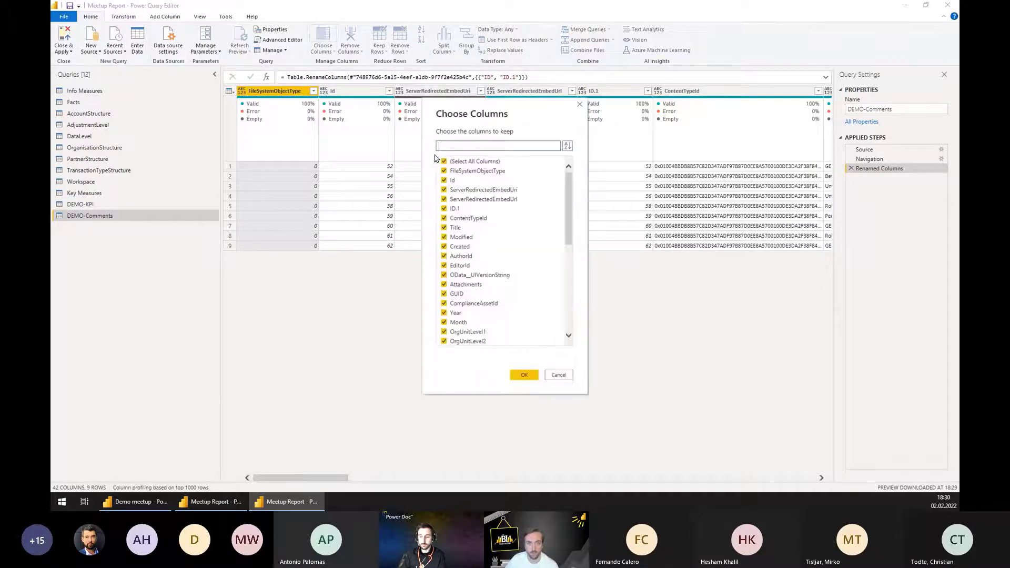
pyautogui.click(458, 162)
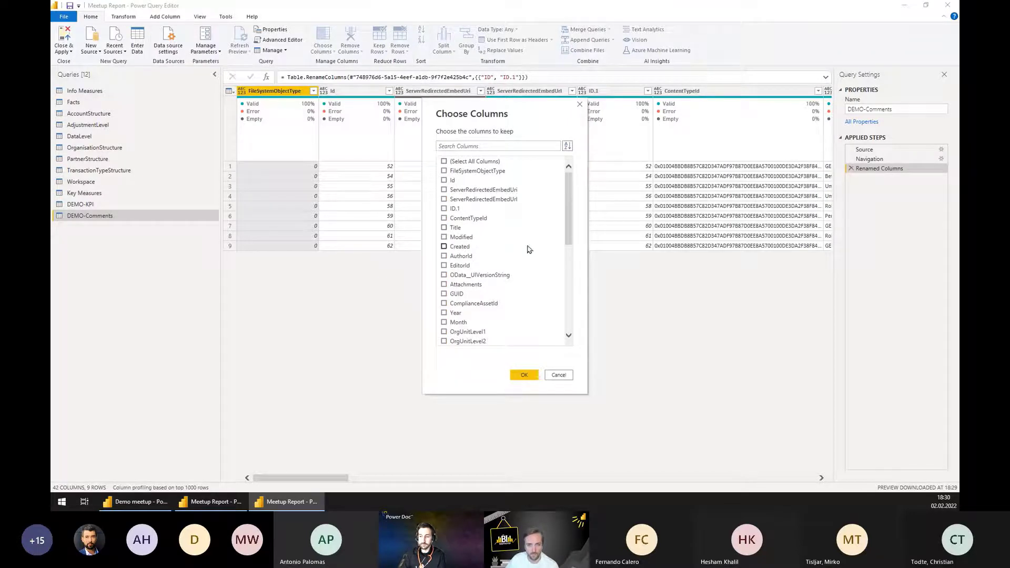
pyautogui.scroll(-2, 530, 250)
pyautogui.click(465, 256)
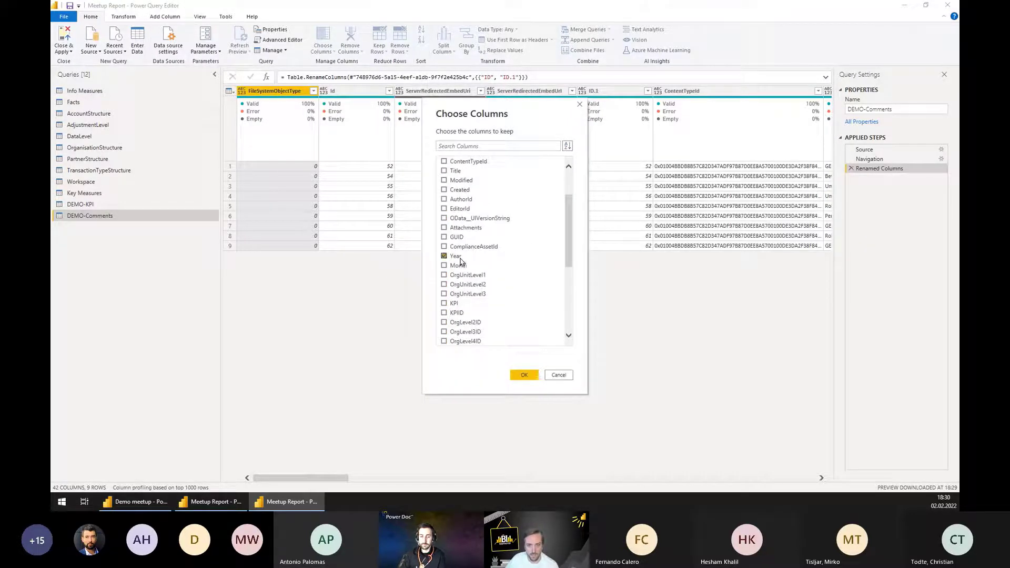
pyautogui.click(466, 264)
pyautogui.scroll(-2, 465, 265)
pyautogui.click(456, 247)
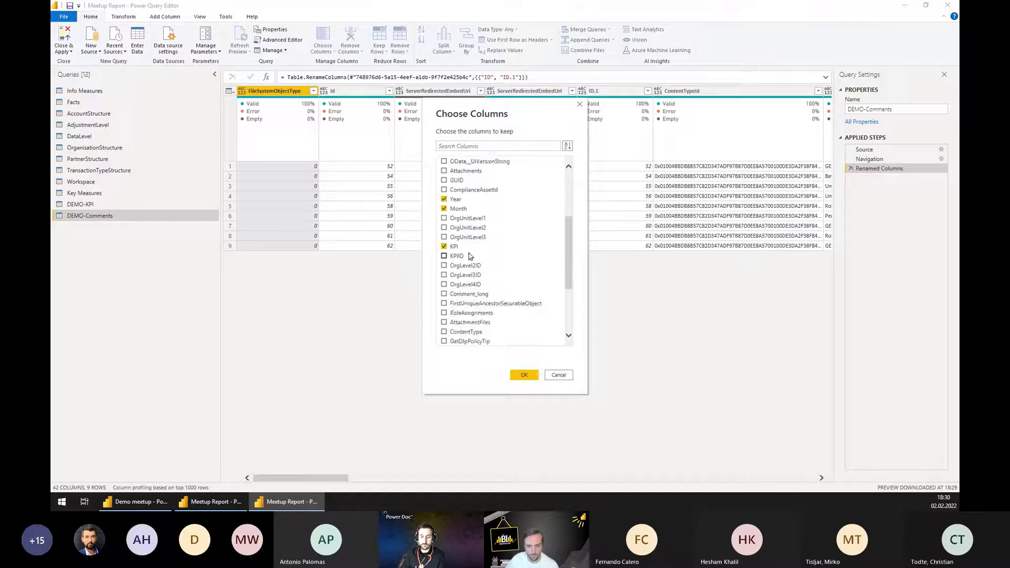
pyautogui.click(461, 258)
pyautogui.click(469, 295)
pyautogui.scroll(2, 528, 263)
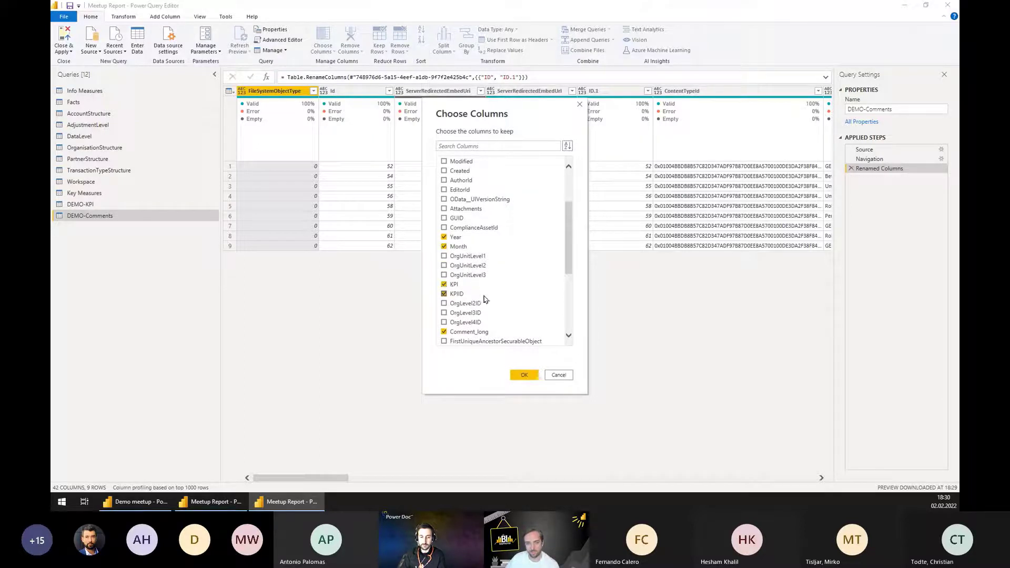
pyautogui.scroll(-1, 495, 323)
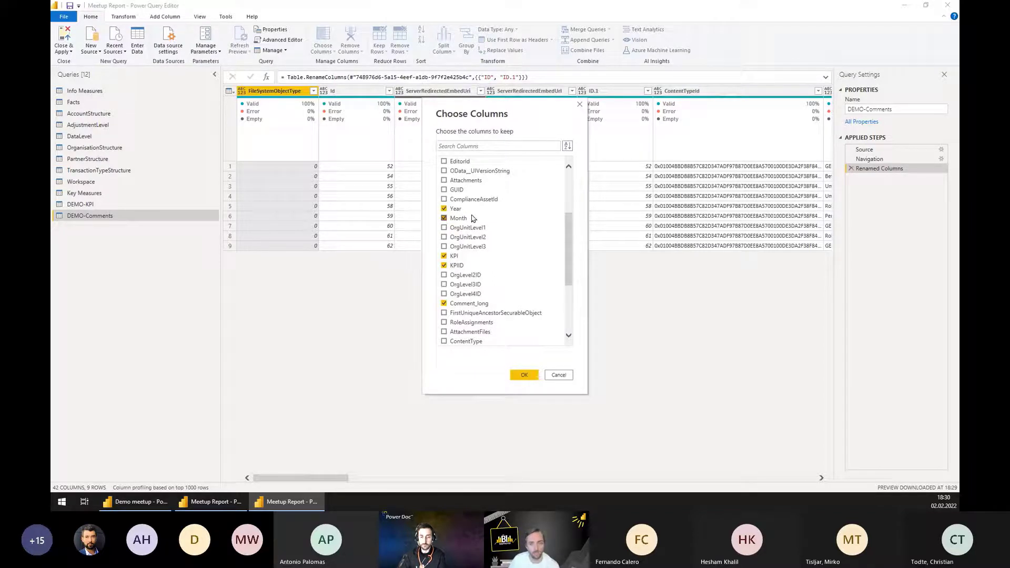
pyautogui.click(524, 375)
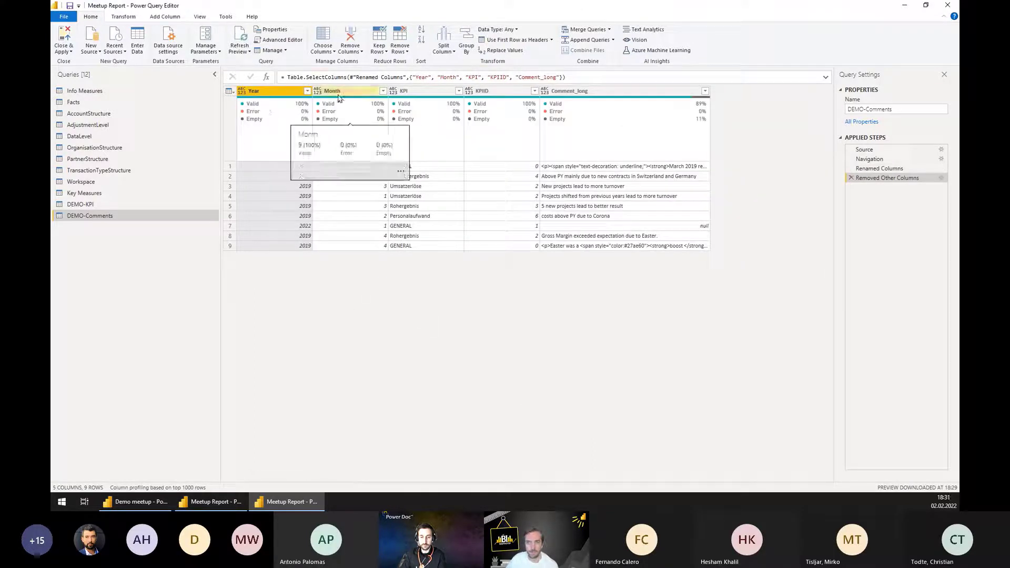
# Merge the Month and Year columns, in that order, into a column named Date with a custom "." separator.
pyautogui.click(342, 95)
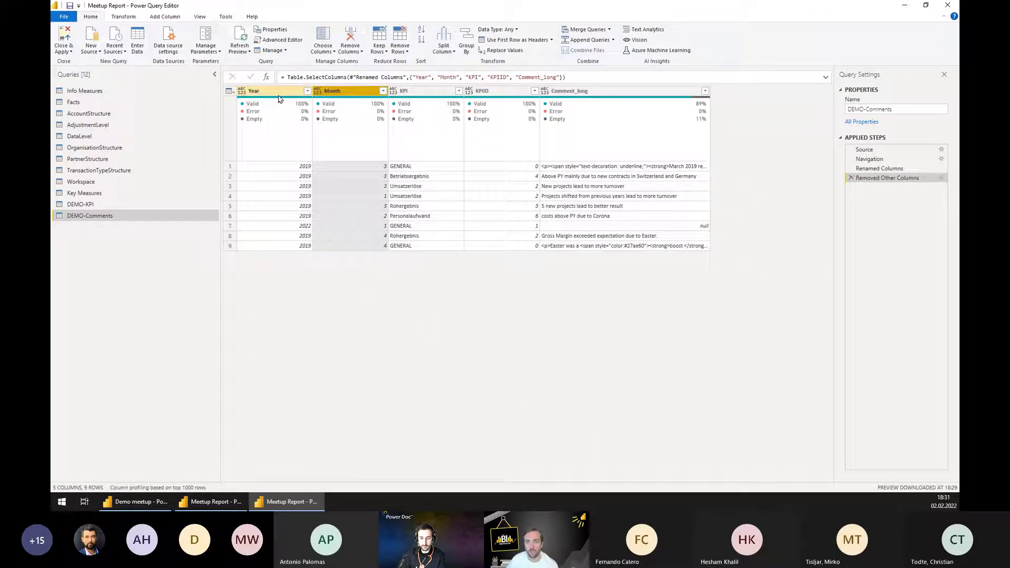
pyautogui.keyDown('ctrl'); pyautogui.click(281, 95); pyautogui.keyUp('ctrl')
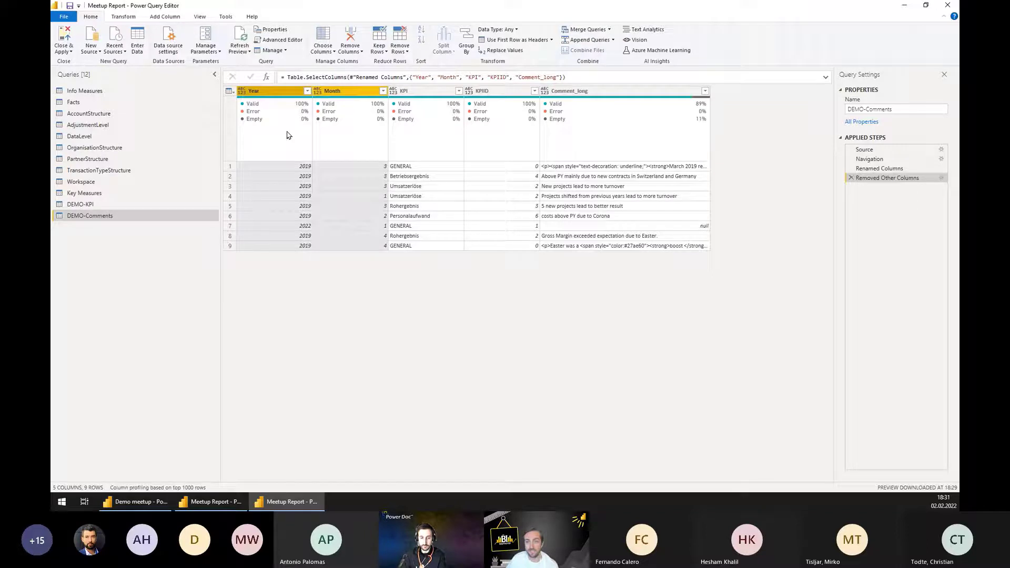
pyautogui.click(123, 16)
pyautogui.click(402, 30)
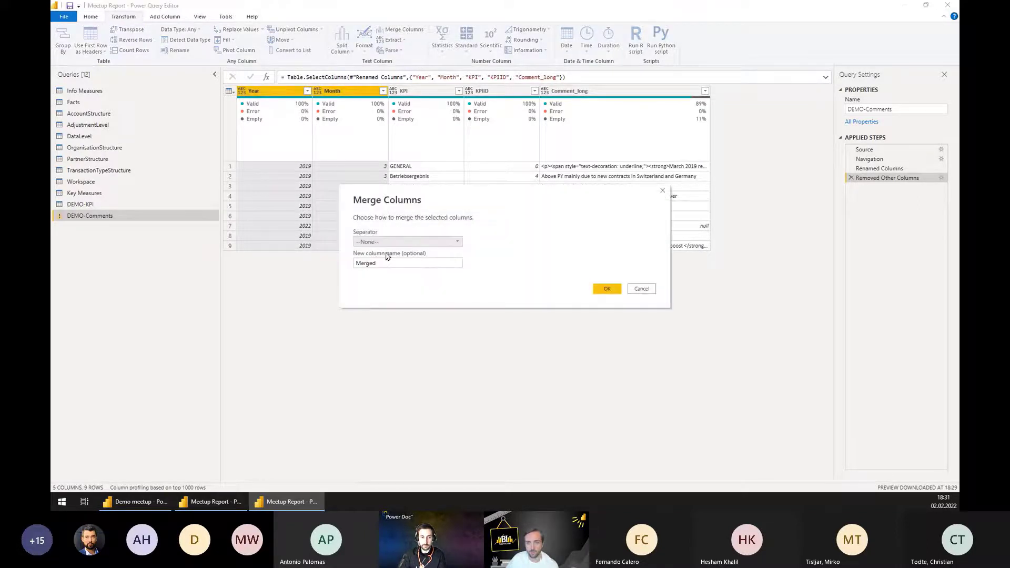
pyautogui.doubleClick(366, 262)
pyautogui.write('DA')
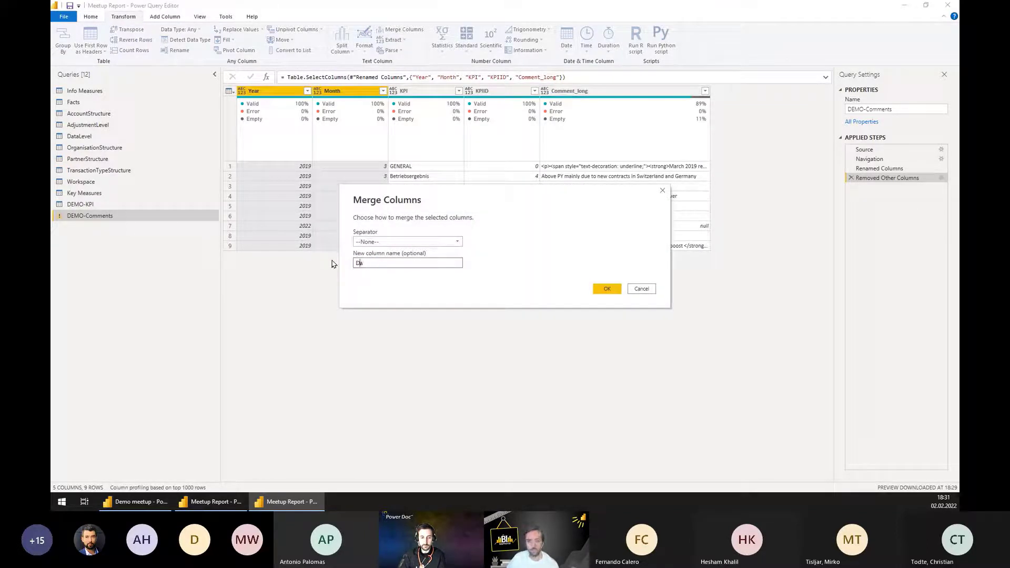
pyautogui.click(403, 242)
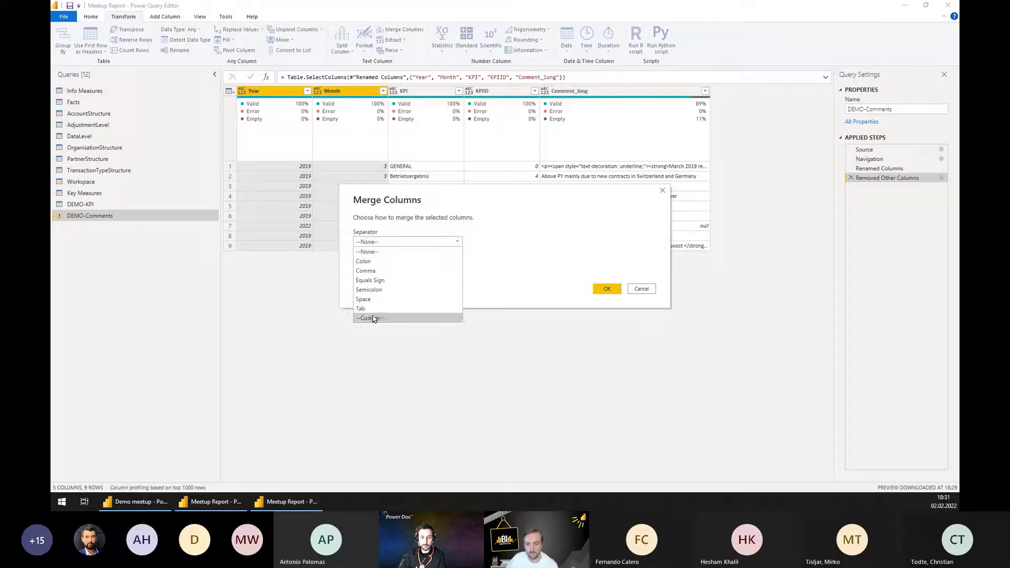
pyautogui.click(366, 317)
pyautogui.click(378, 253)
pyautogui.write('.')
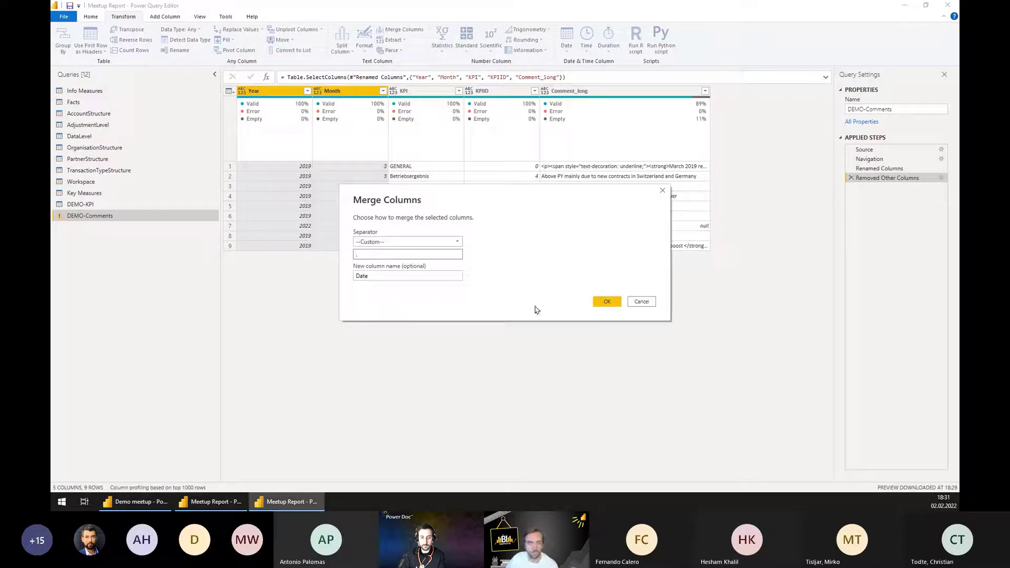
pyautogui.click(600, 303)
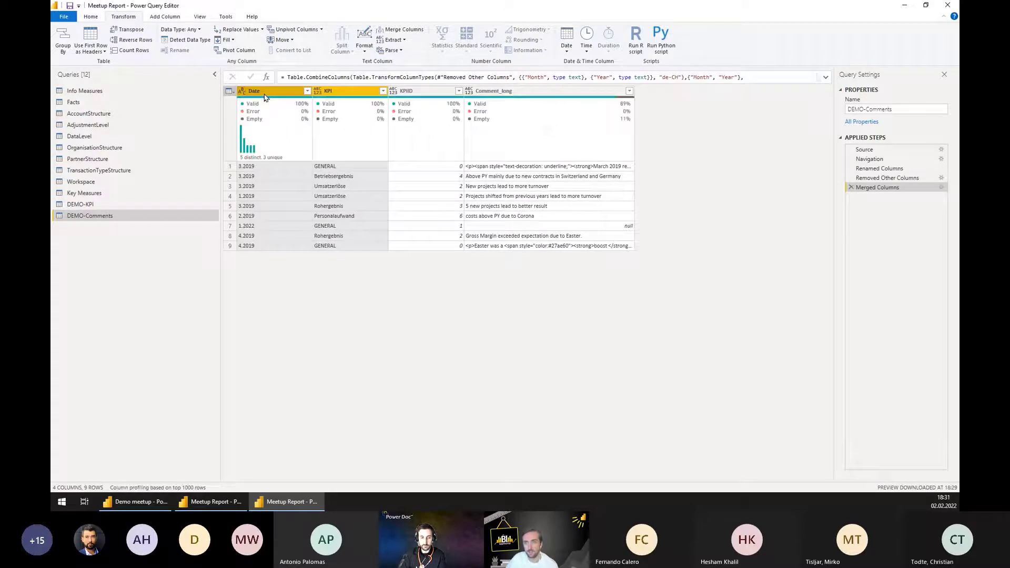
# Set the column data types: Date as Date, KPI as Text, KPIID as Whole Number and Comment_long as Text.
pyautogui.click(243, 91)
pyautogui.click(262, 157)
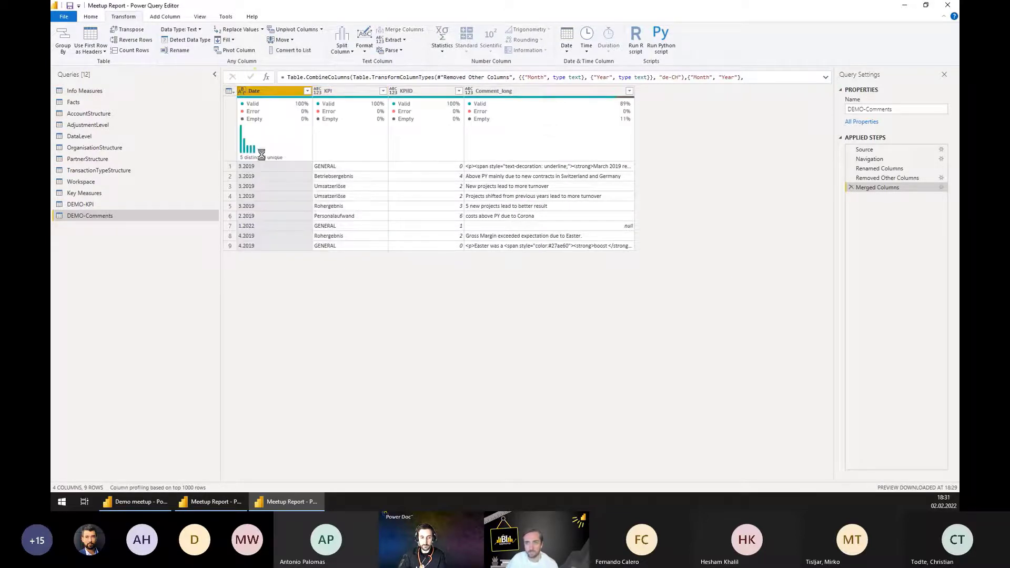
pyautogui.click(318, 91)
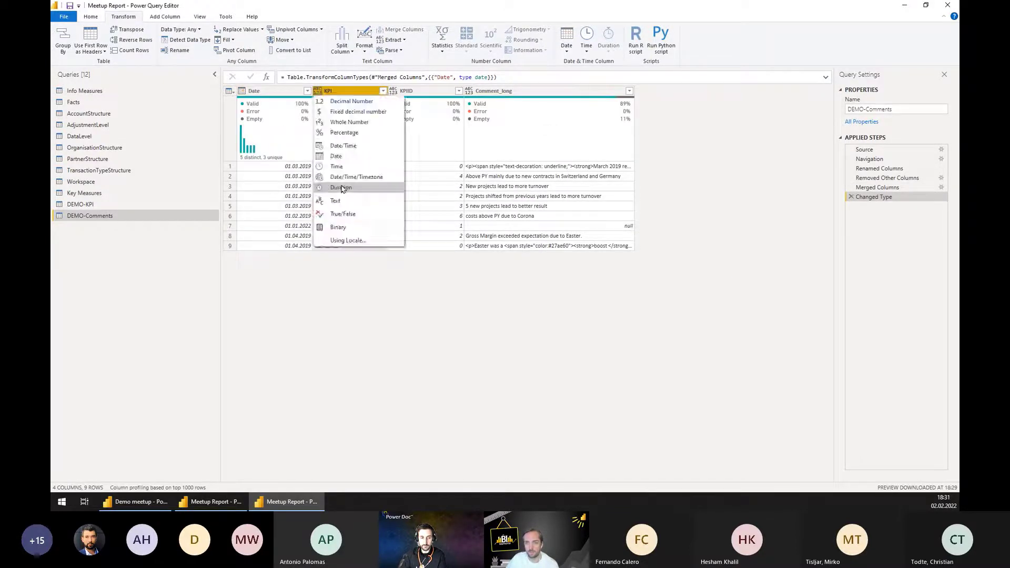
pyautogui.click(345, 200)
pyautogui.click(402, 93)
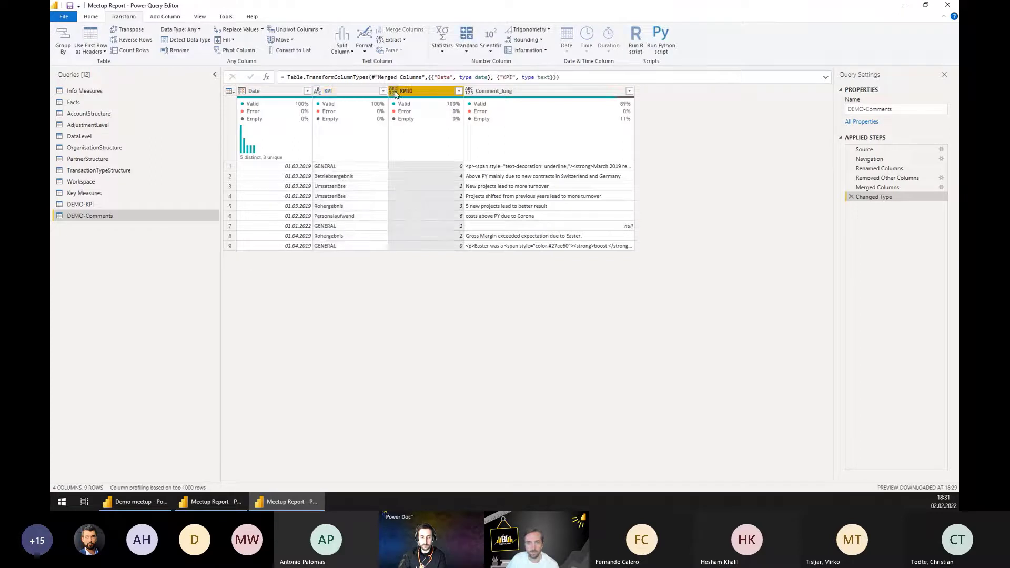
pyautogui.click(393, 91)
pyautogui.click(425, 122)
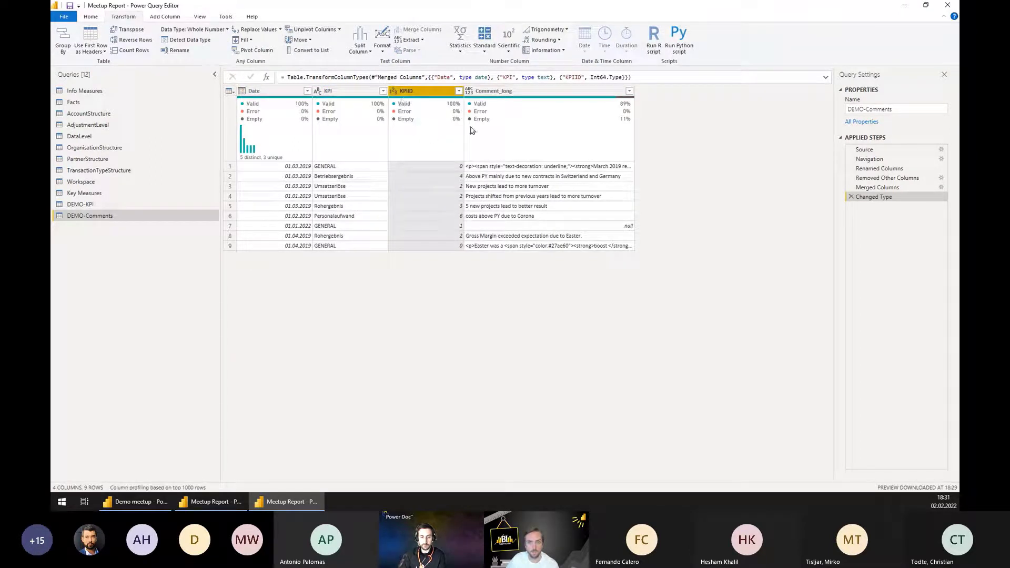
pyautogui.click(468, 92)
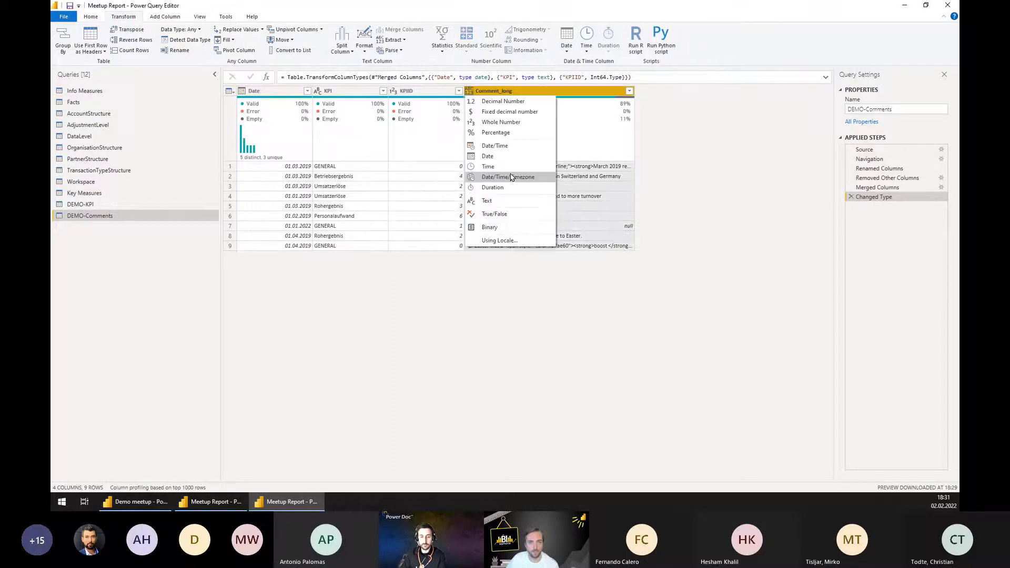
pyautogui.click(505, 203)
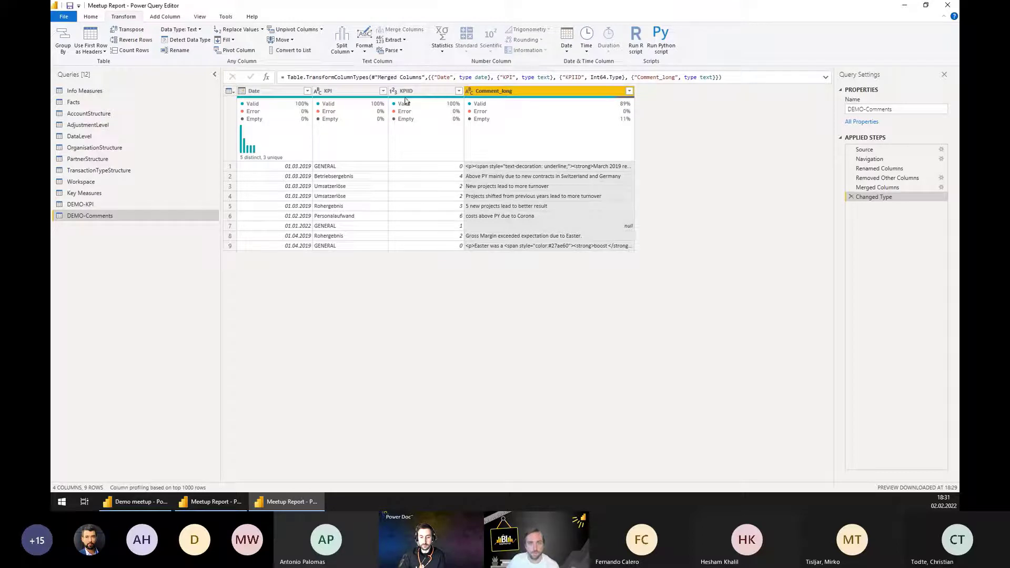
# Review which columns are kept in the Removed Other Columns step and leave its settings without changes.
pyautogui.click(941, 178)
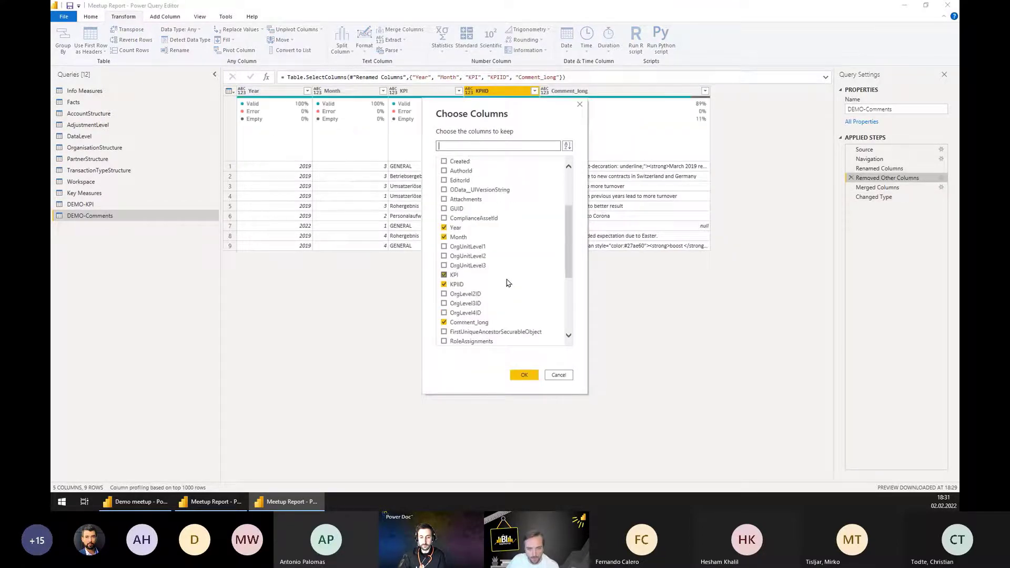
pyautogui.scroll(-3, 509, 284)
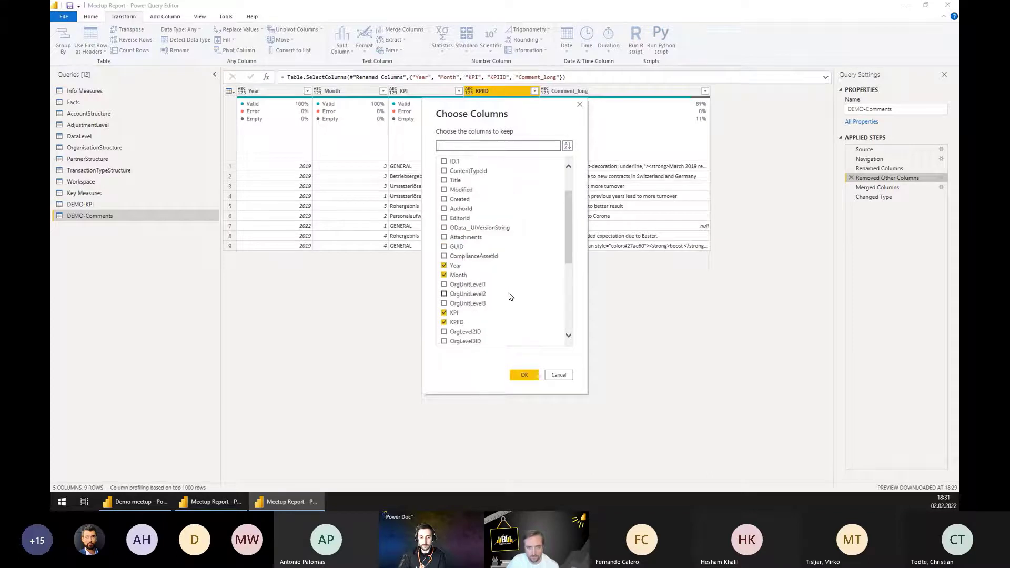
pyautogui.scroll(3, 508, 295)
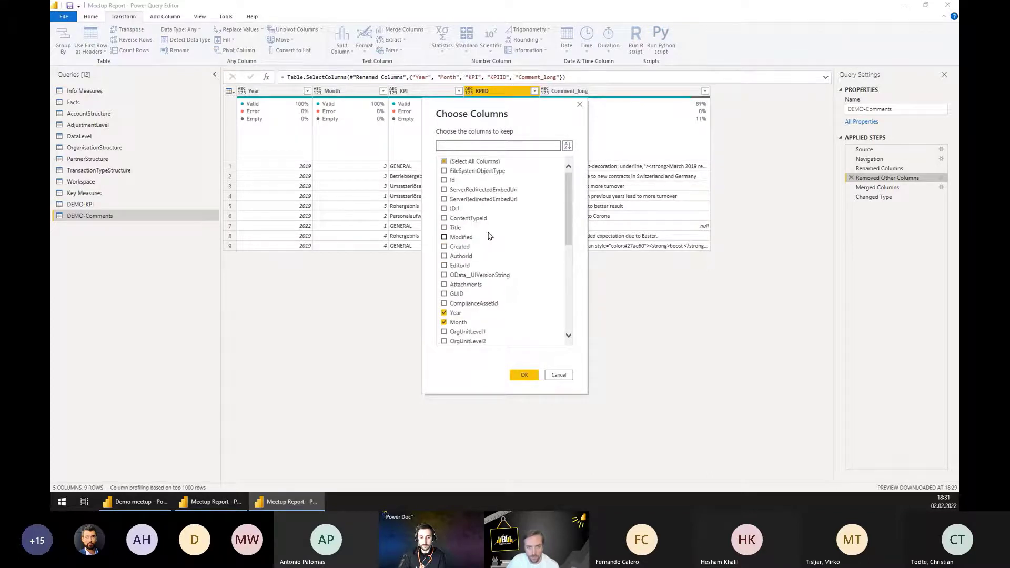
pyautogui.click(559, 374)
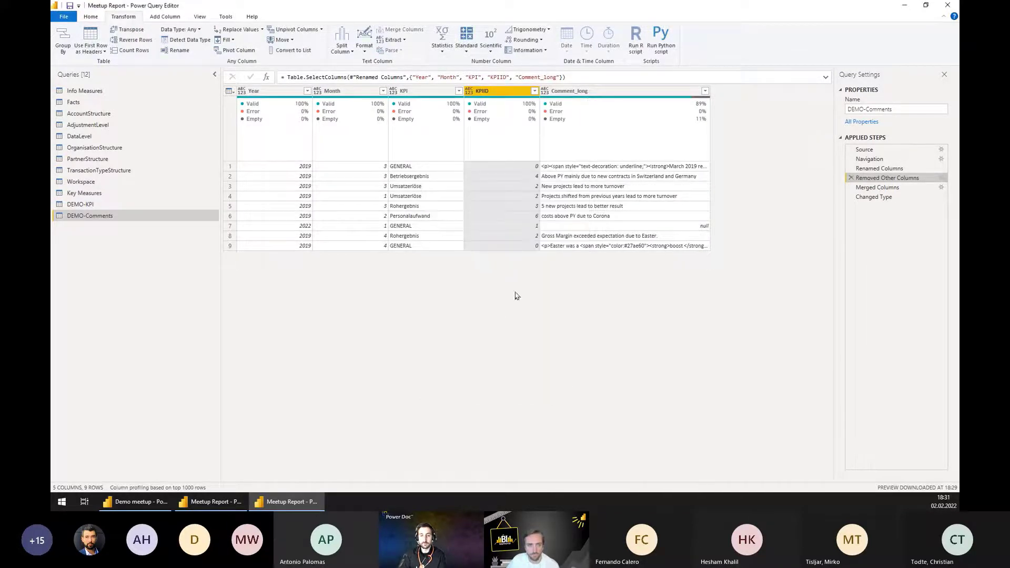
# Examine the full Comment_long text of the last two rows, comparing the HTML-formatted GENERAL comment with the plain Rohergebnis comment.
pyautogui.click(565, 245)
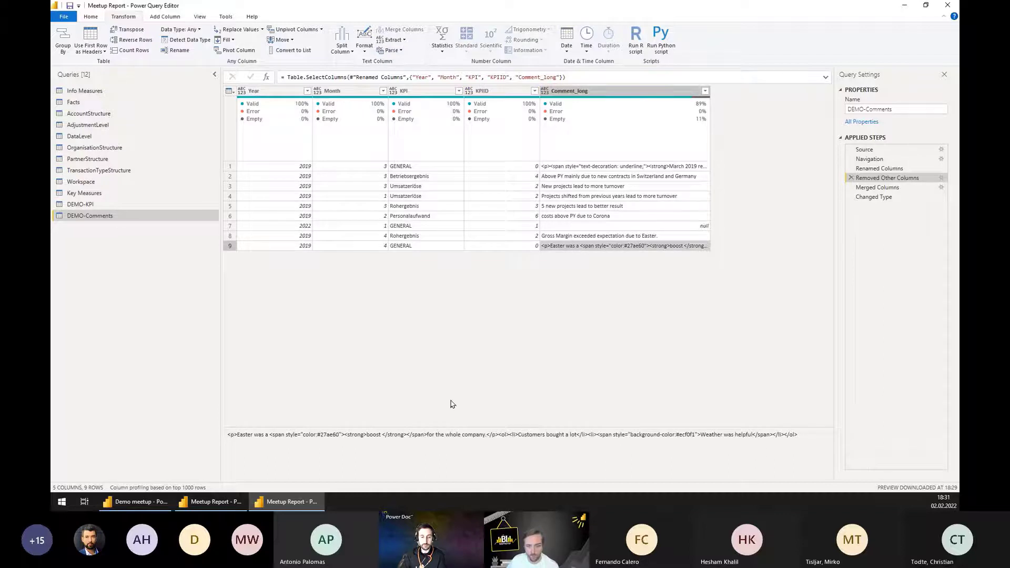
pyautogui.moveTo(403, 310); pyautogui.dragTo(404, 278)
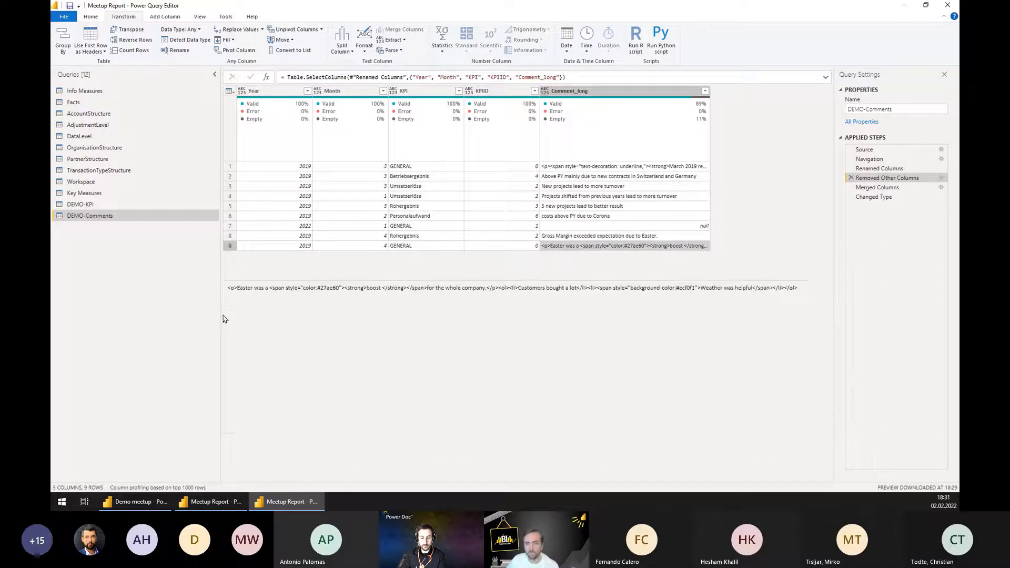
pyautogui.moveTo(227, 288); pyautogui.dragTo(234, 290)
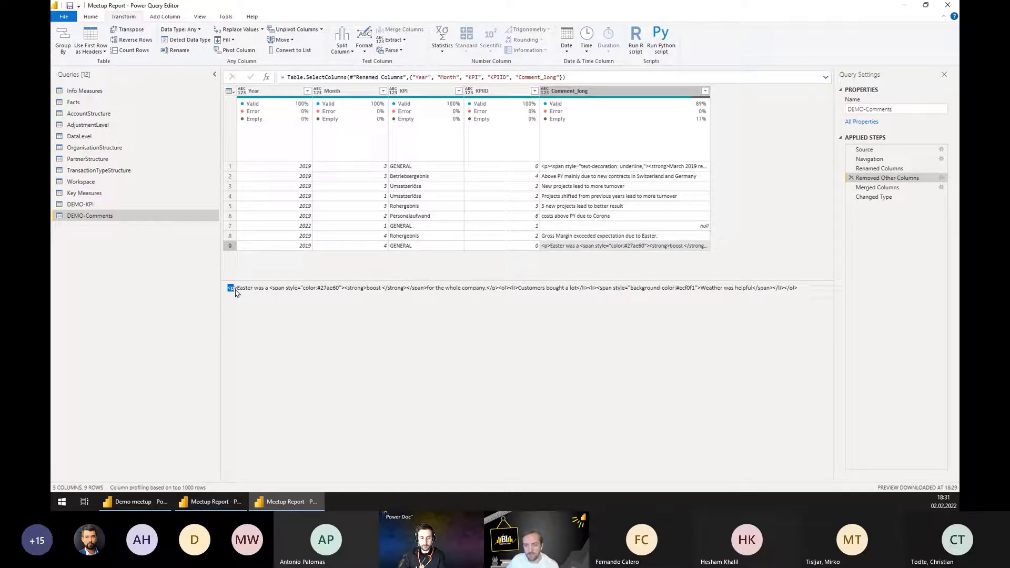
pyautogui.click(420, 246)
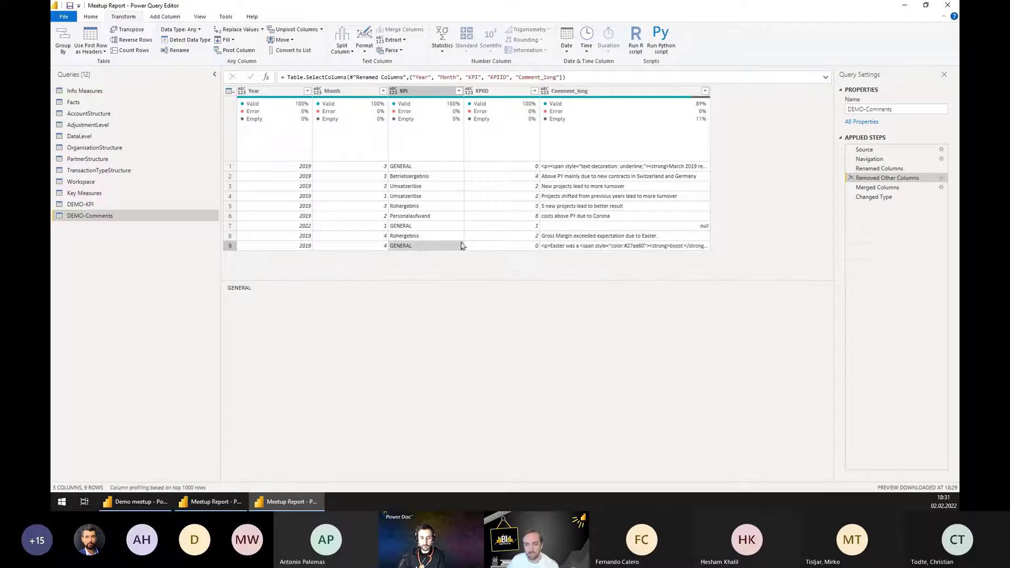
pyautogui.click(570, 237)
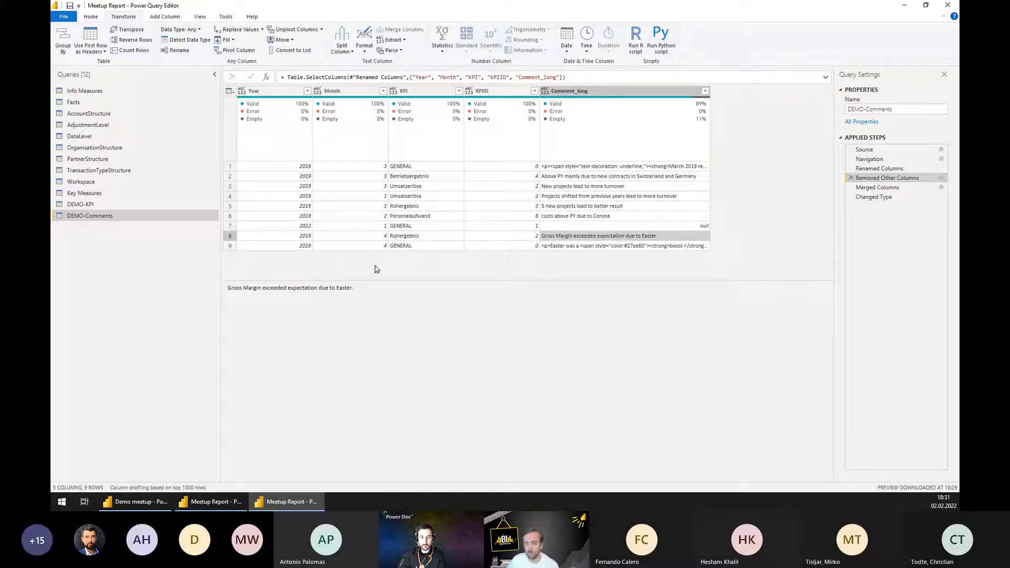
# Return to the Changed Type step, then apply the query changes and close Power Query.
pyautogui.click(876, 197)
pyautogui.click(90, 16)
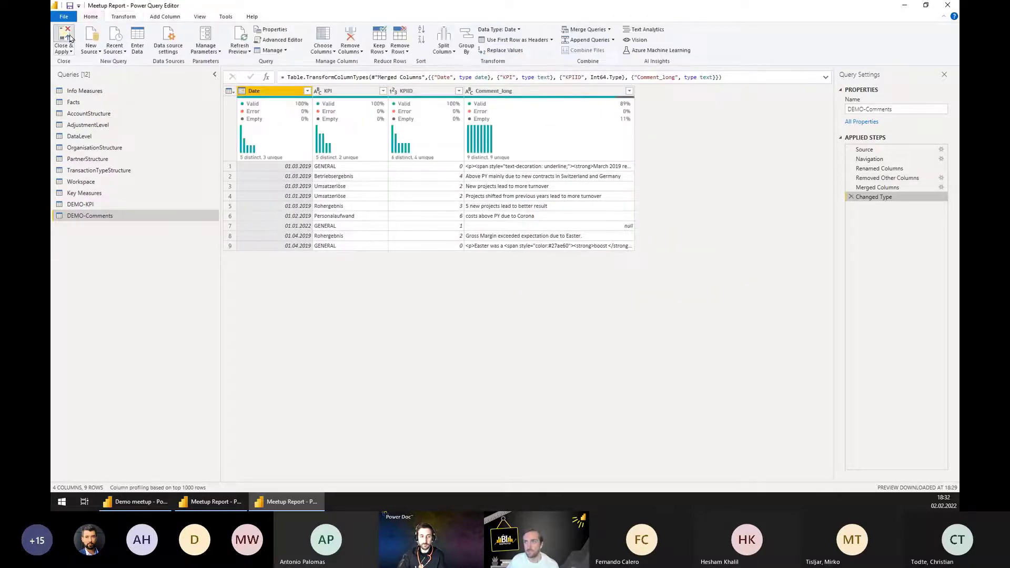
pyautogui.click(70, 38)
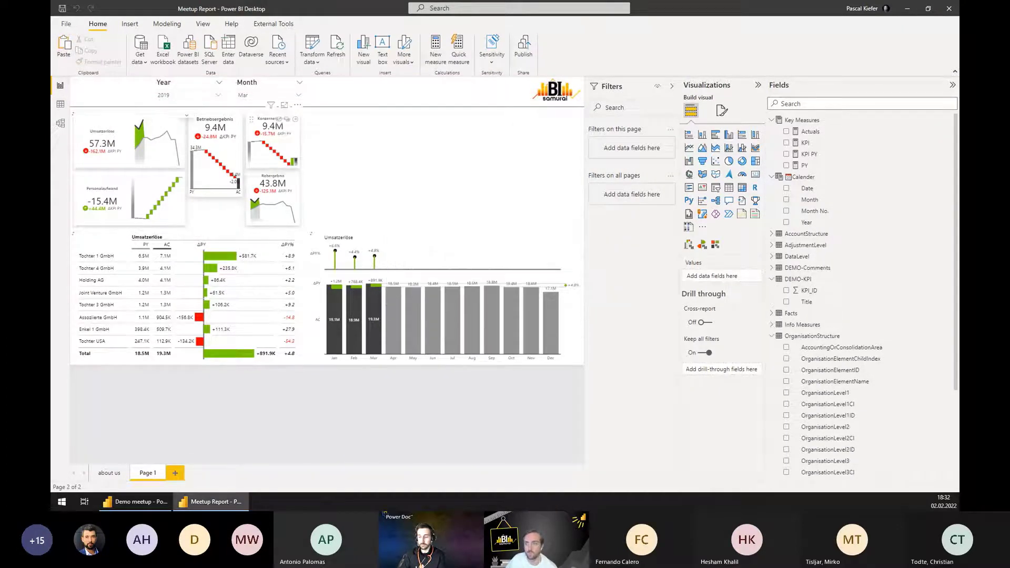
# Move the DEMO-Comments table directly below the Calender table in the model diagram.
pyautogui.click(60, 123)
pyautogui.click(621, 216)
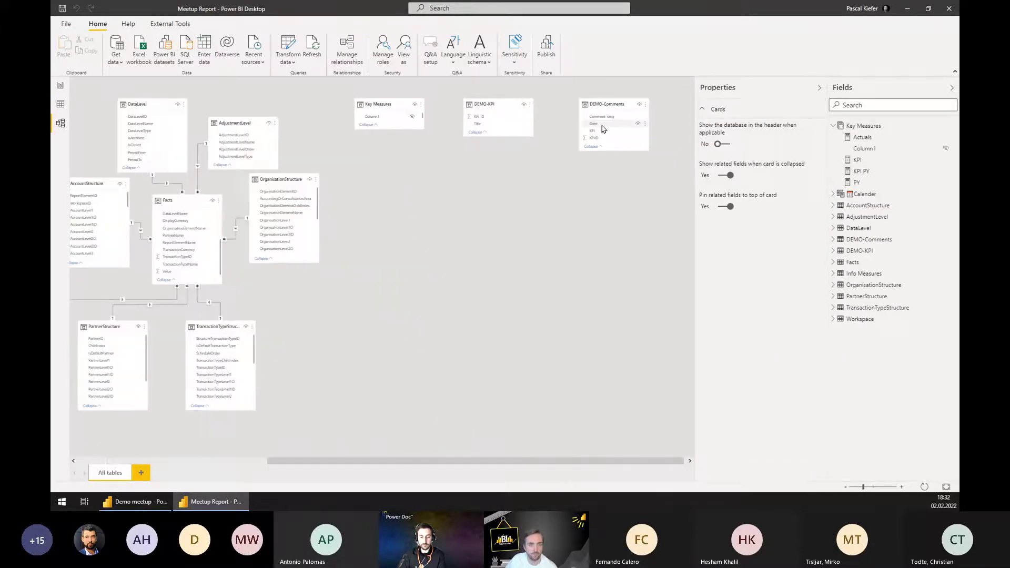
pyautogui.moveTo(618, 102); pyautogui.dragTo(112, 386)
pyautogui.moveTo(237, 460); pyautogui.dragTo(105, 461)
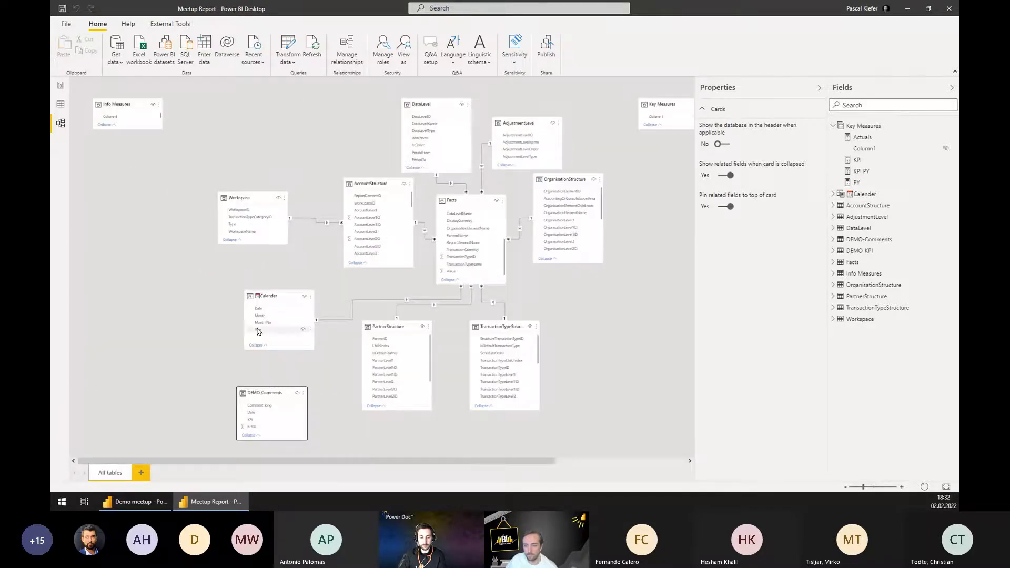
# Relate the Date column of DEMO-Comments to the Date column of Calender, and return to the report page.
pyautogui.moveTo(259, 413); pyautogui.dragTo(268, 310)
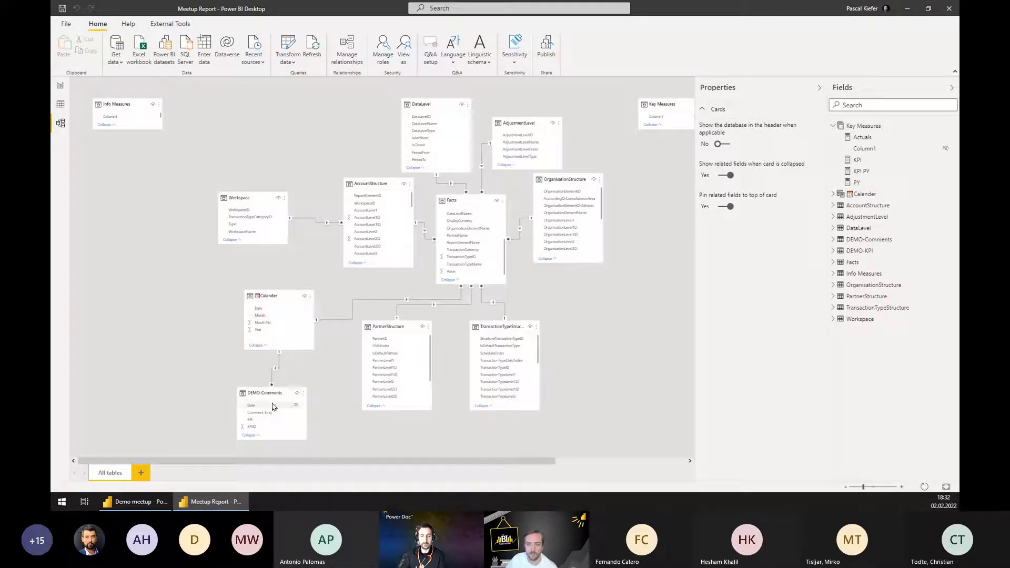
pyautogui.click(61, 86)
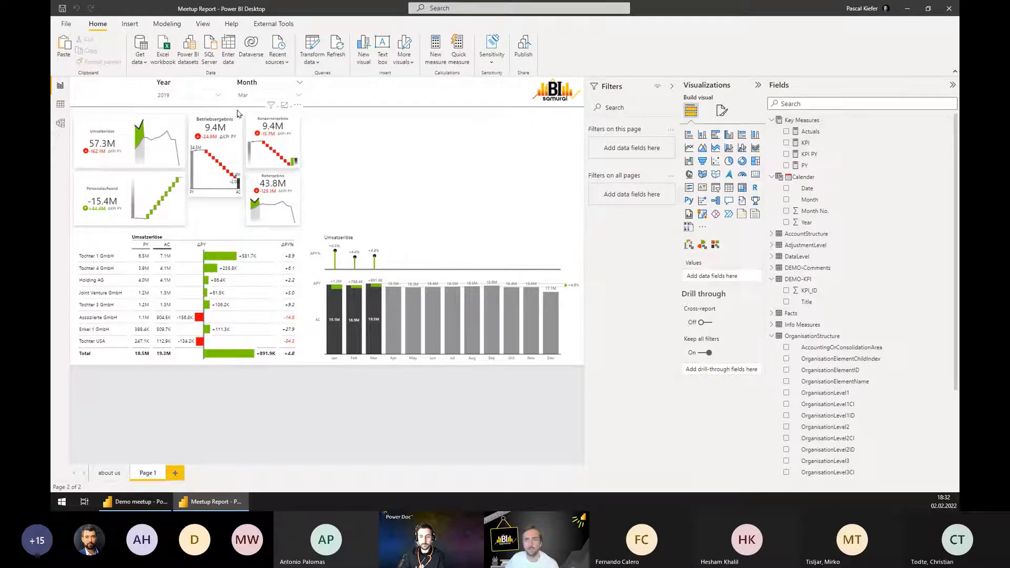
# Create an empty manually entered table named Text Measures and load it into the model.
pyautogui.click(228, 46)
pyautogui.click(312, 368)
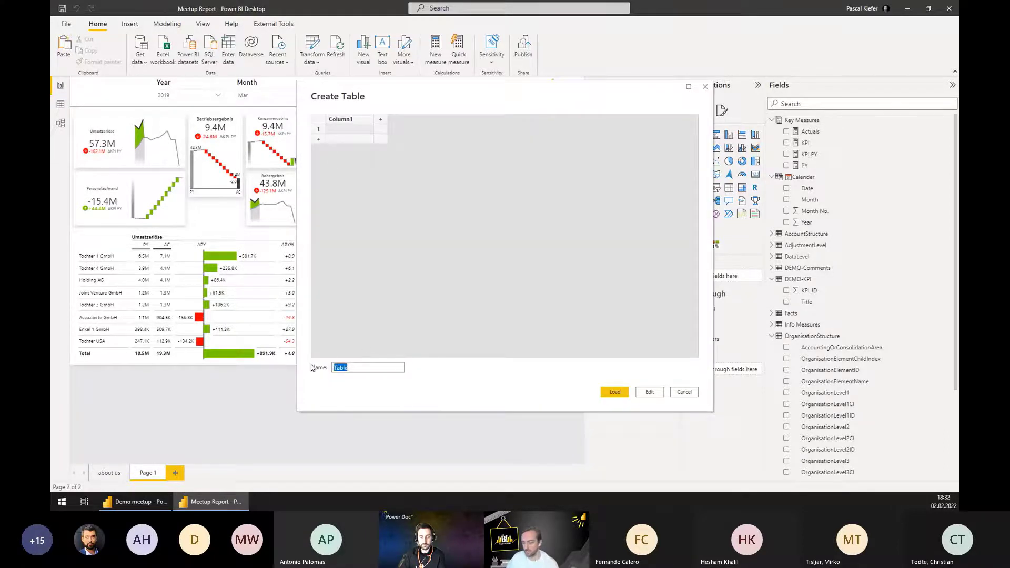
pyautogui.write('T')
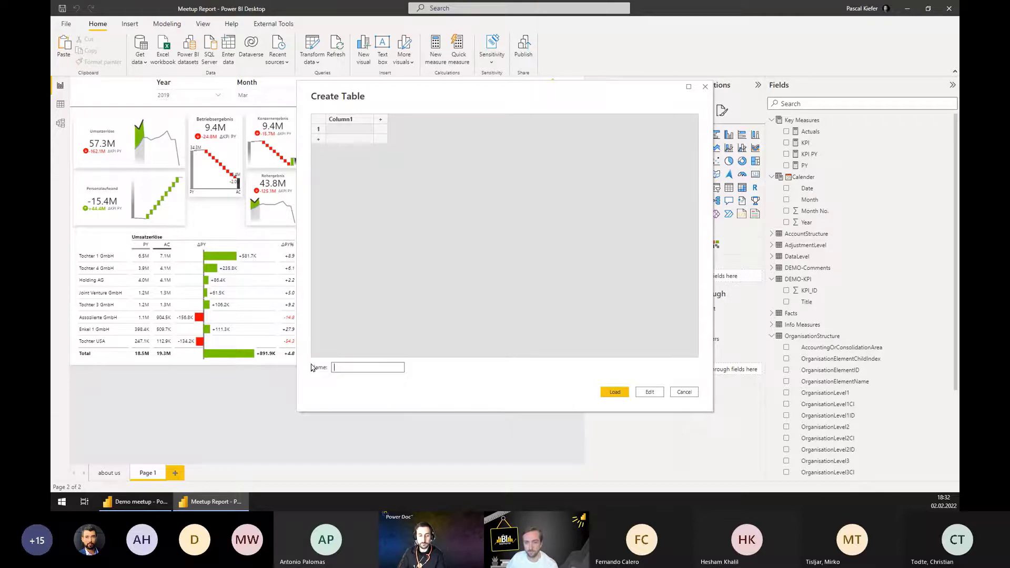
pyautogui.write('ext')
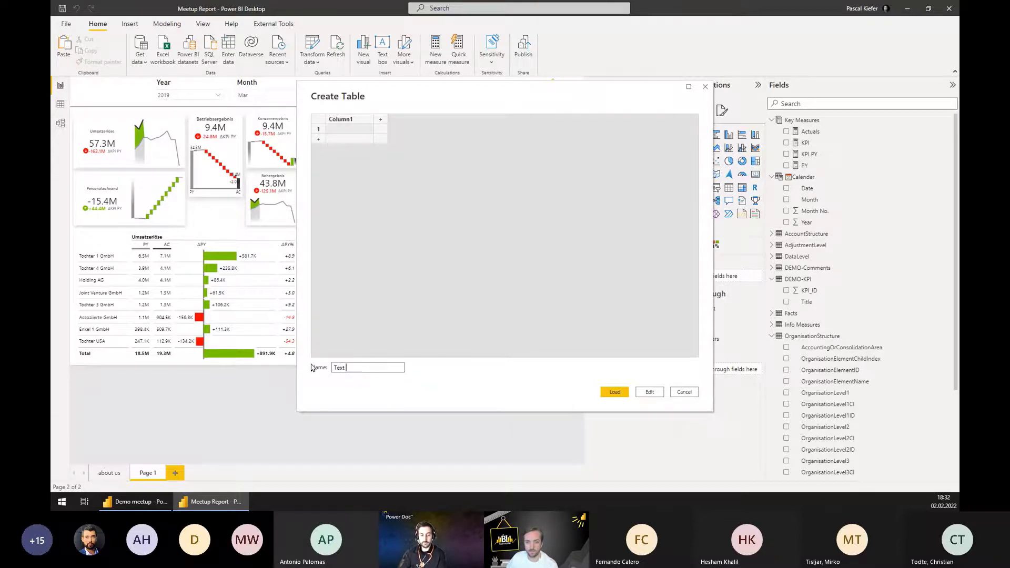
pyautogui.write(' Measures')
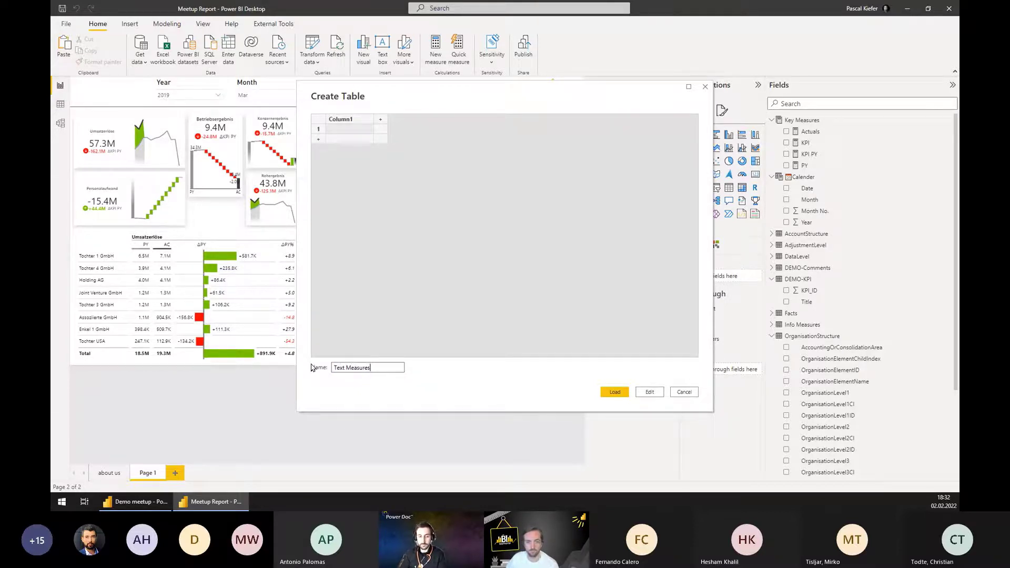
pyautogui.click(614, 392)
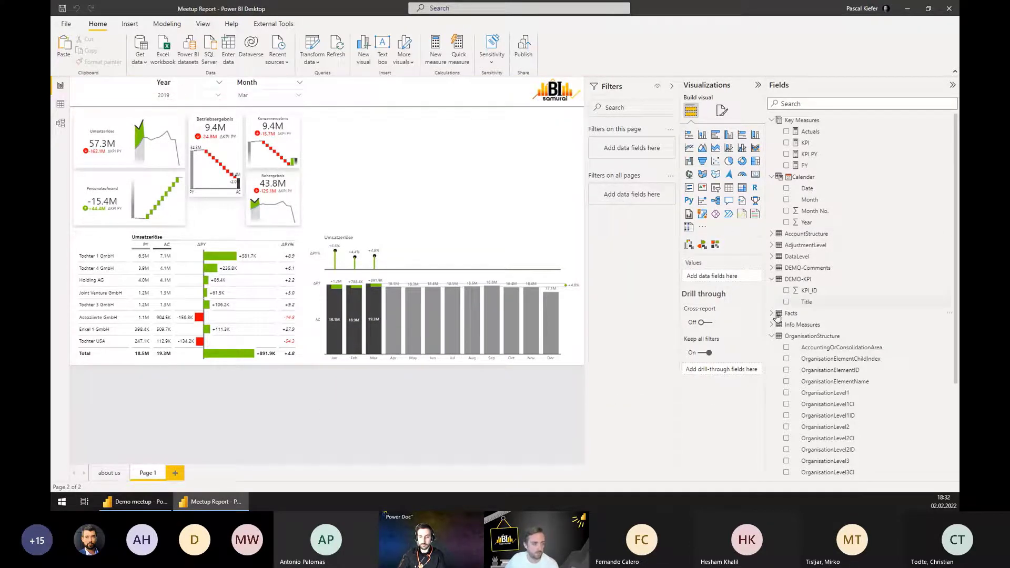
# Collapse the expanded DEMO-KPI and OrganisationStructure tables and start a new measure named HTML Comment in Text Measures.
pyautogui.click(772, 279)
pyautogui.click(771, 314)
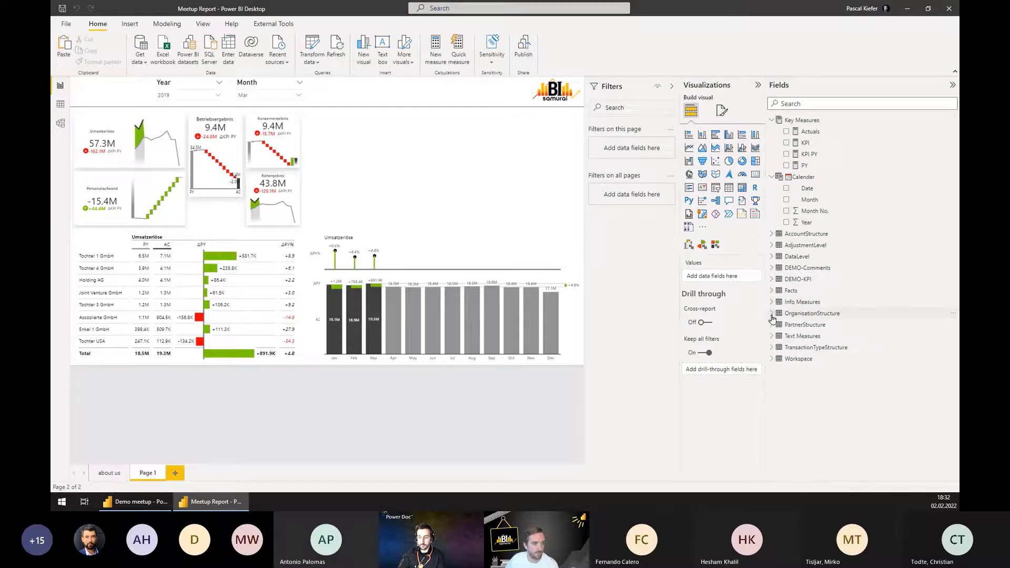
pyautogui.click(772, 336)
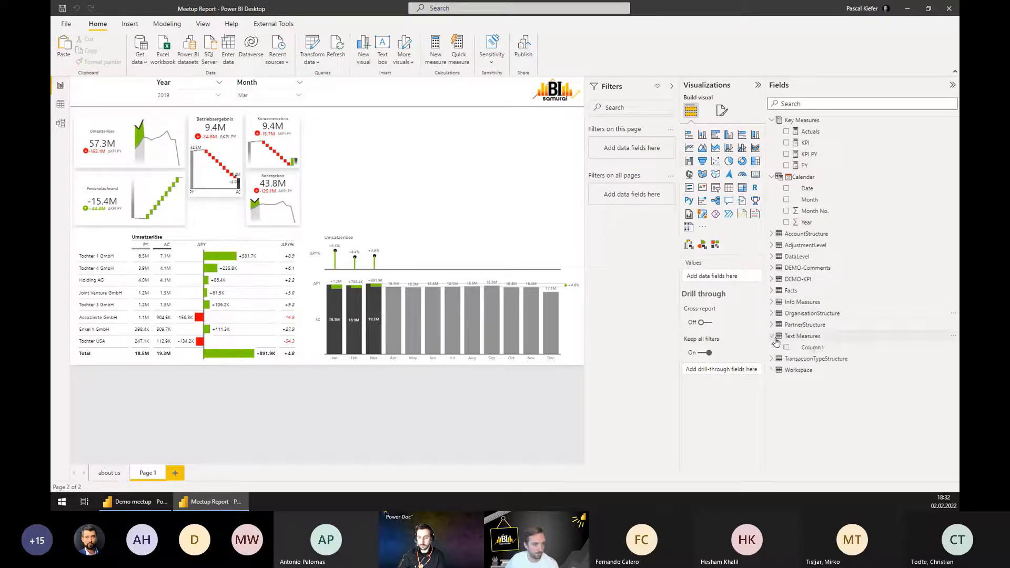
pyautogui.rightClick(812, 348)
pyautogui.click(837, 204)
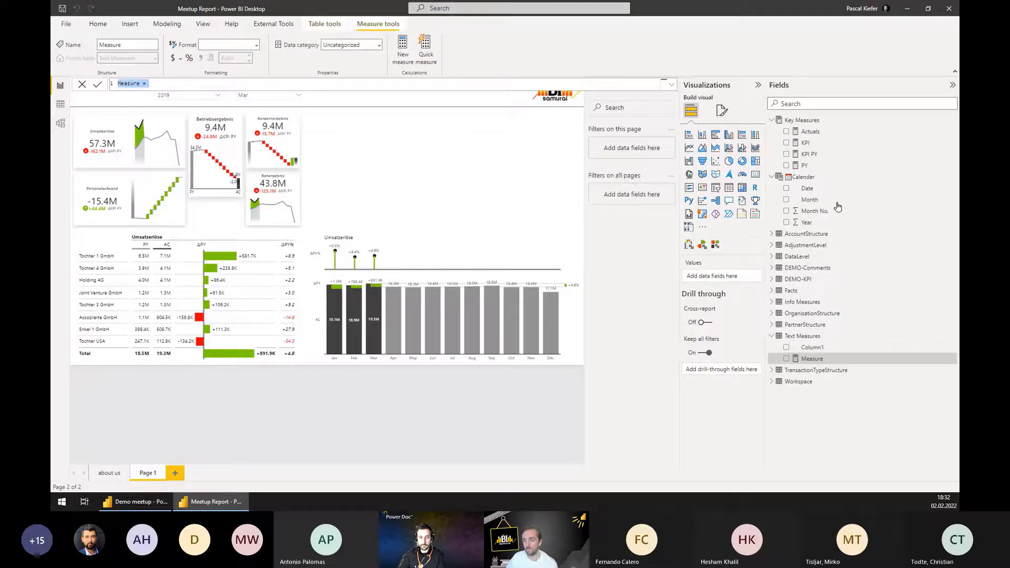
pyautogui.write('HTML')
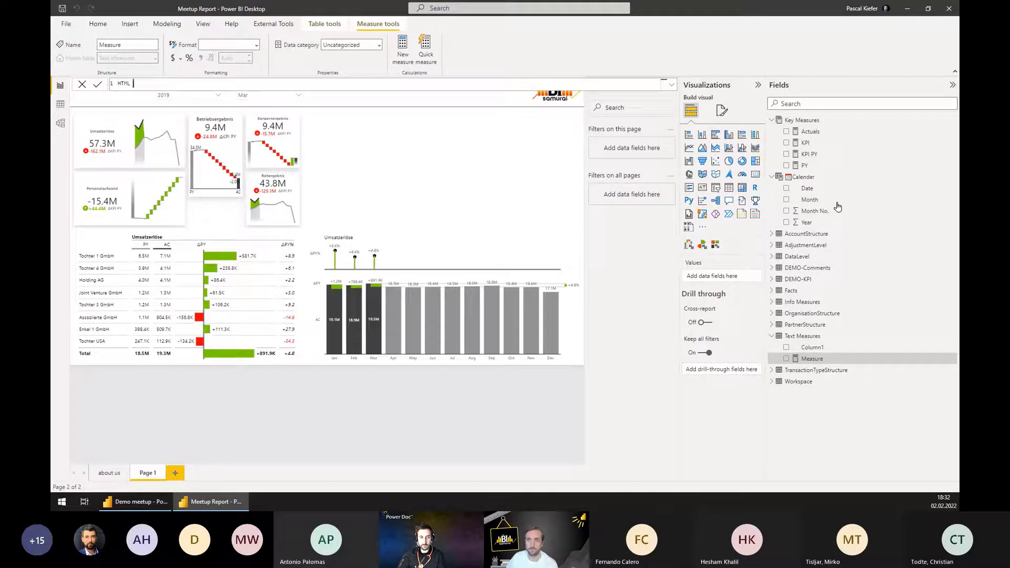
pyautogui.write(' Comment =')
# Begin the HTML Comment formula with CALCULATE around SELECTEDVALUE('DEMO-Comments'[Comment_long]).
pyautogui.hotkey('shift', 'Return')
pyautogui.write('C')
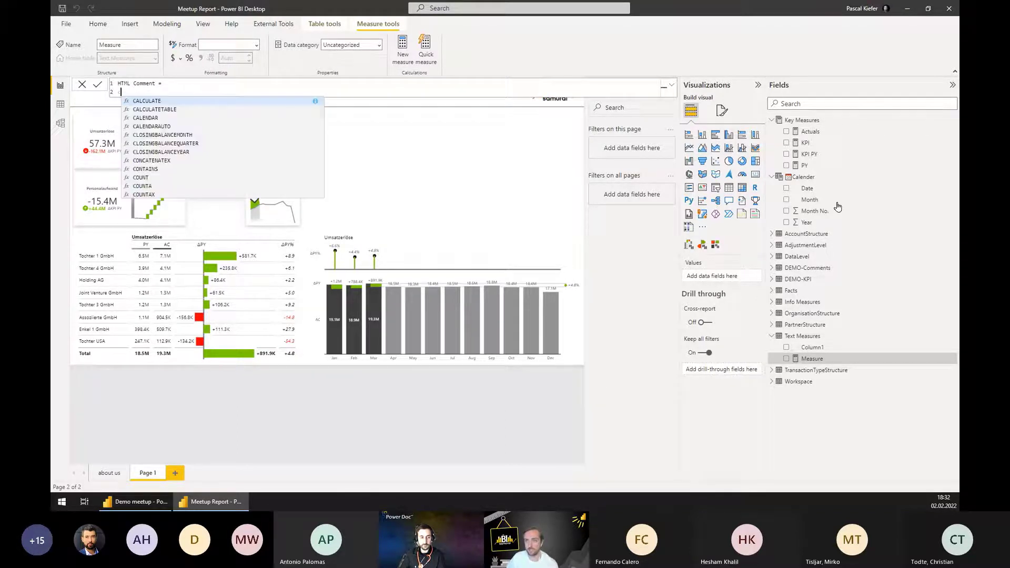
pyautogui.write('ALCULATE(sELECTEDVALUE(')
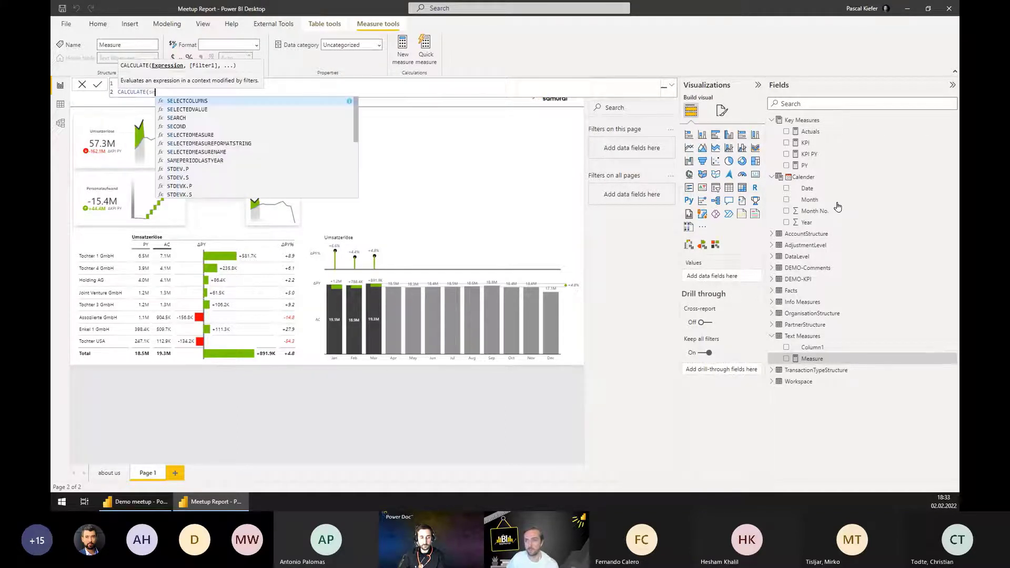
pyautogui.write("'DEMO-Comments'[Comment_long]")
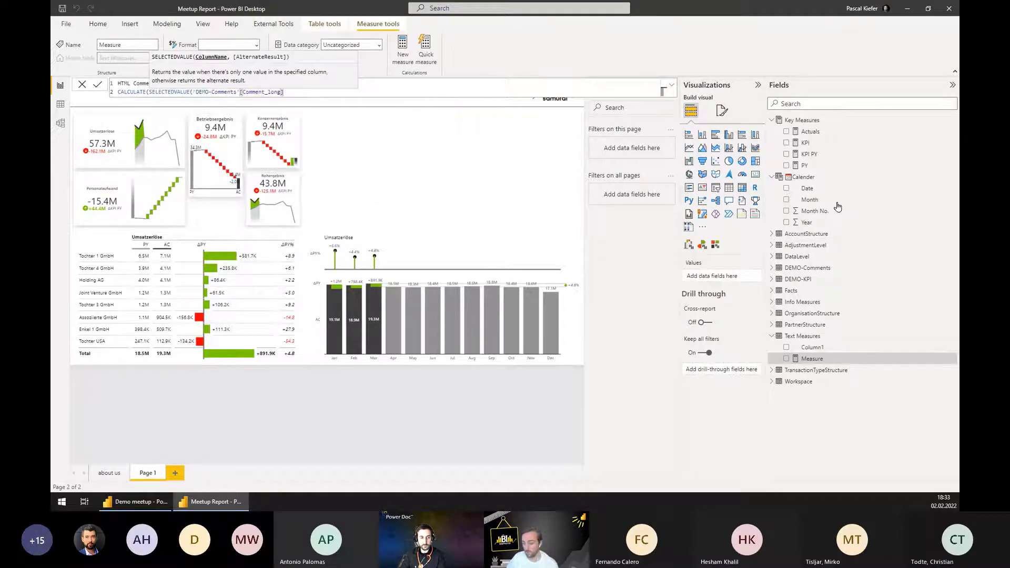
pyautogui.write('),')
# Add the filter KEEPFILTERS('DEMO-KPI'[KPI_ID]=0) to the HTML Comment formula and commit the measure.
pyautogui.hotkey('shift', 'Return')
pyautogui.write('KEEPFILTERS(')
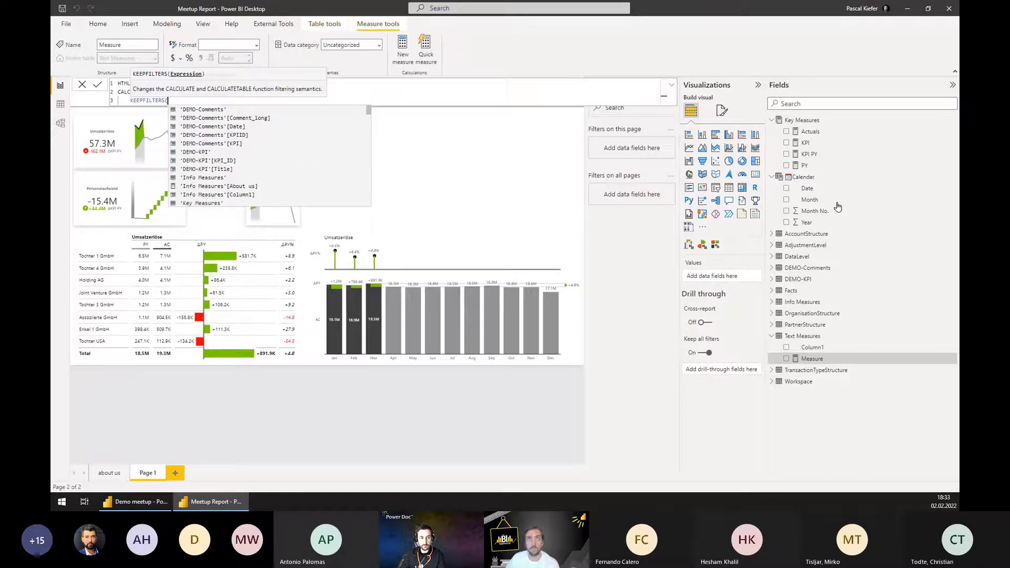
pyautogui.write('kpi')
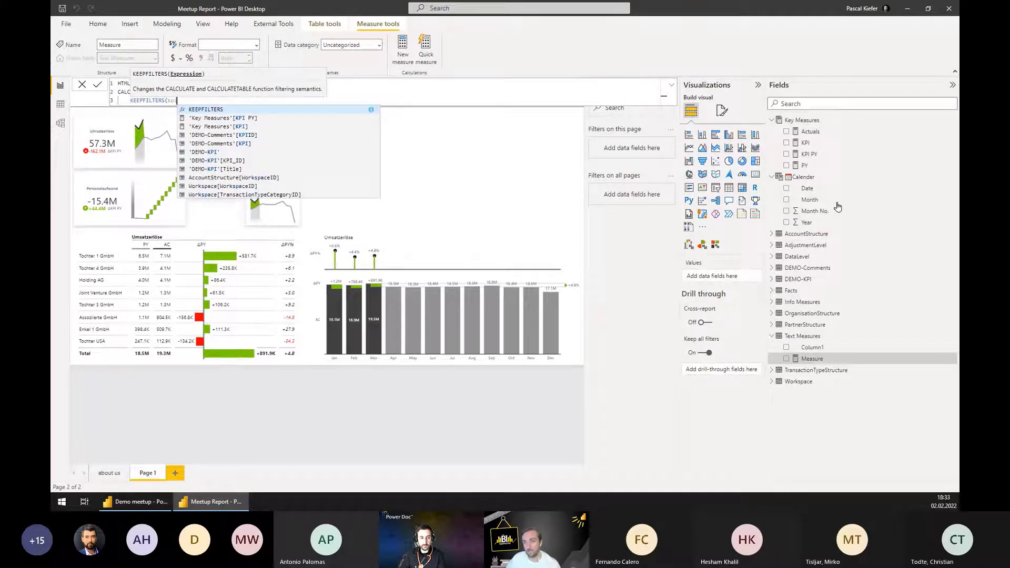
pyautogui.press('Down')
pyautogui.press('Down')
pyautogui.press('Down')
pyautogui.press('Down')
pyautogui.press('Down')
pyautogui.press('Down')
pyautogui.press('Tab')
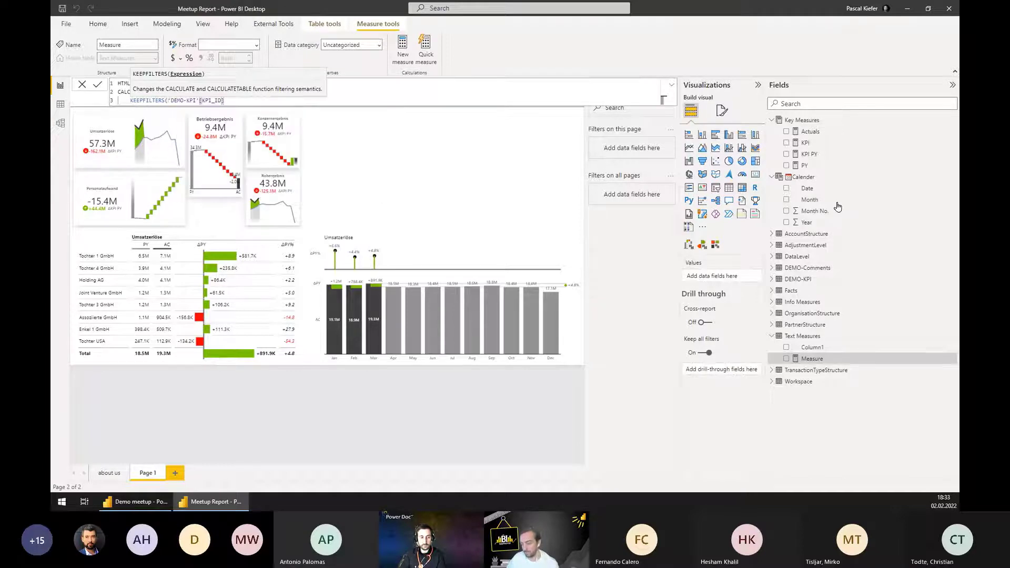
pyautogui.write('=0))')
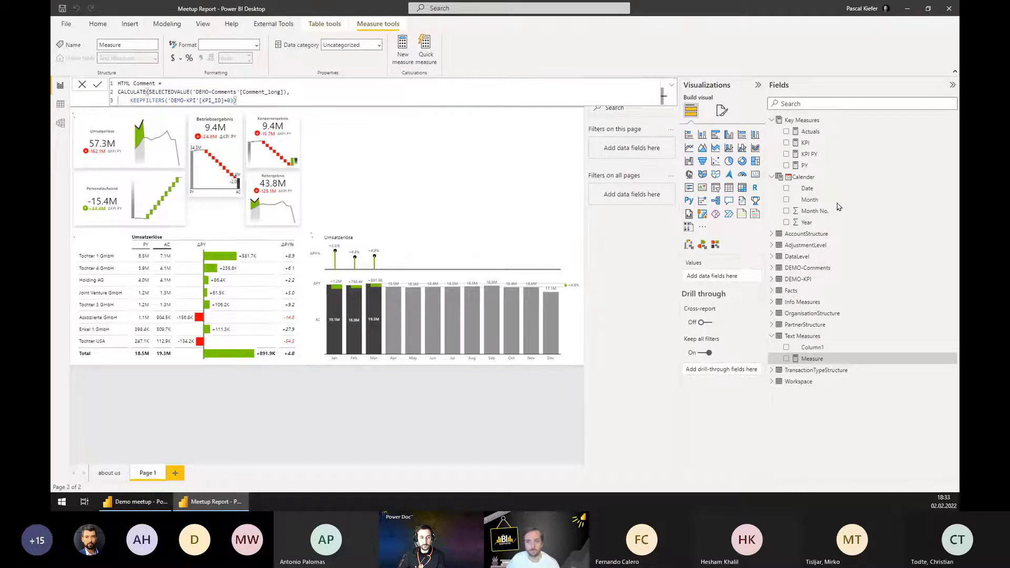
pyautogui.press('Return')
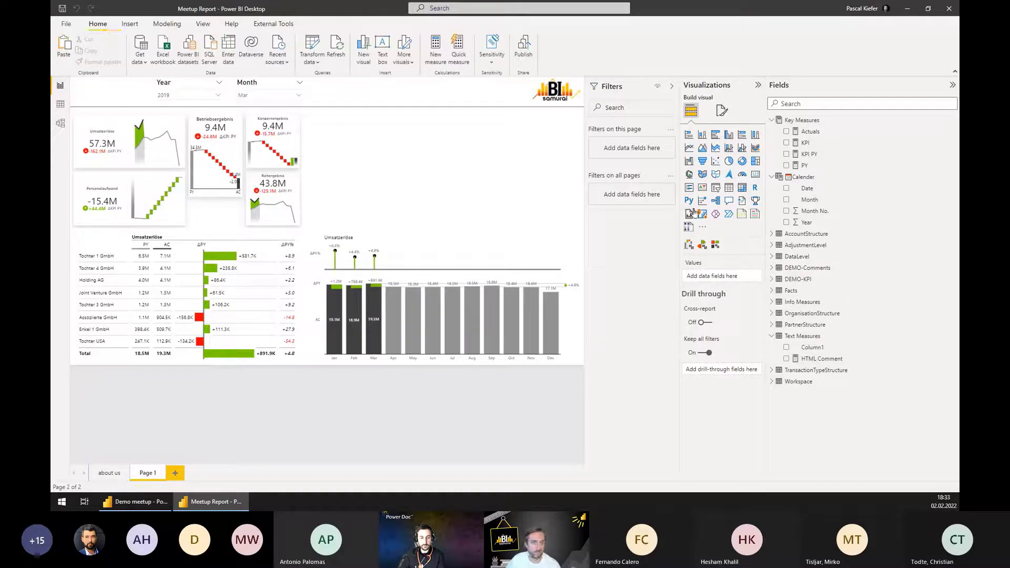
# Add an HTML visual above the monthly column chart with HTML Comment as its text, and recheck the measure's formula.
pyautogui.click(754, 214)
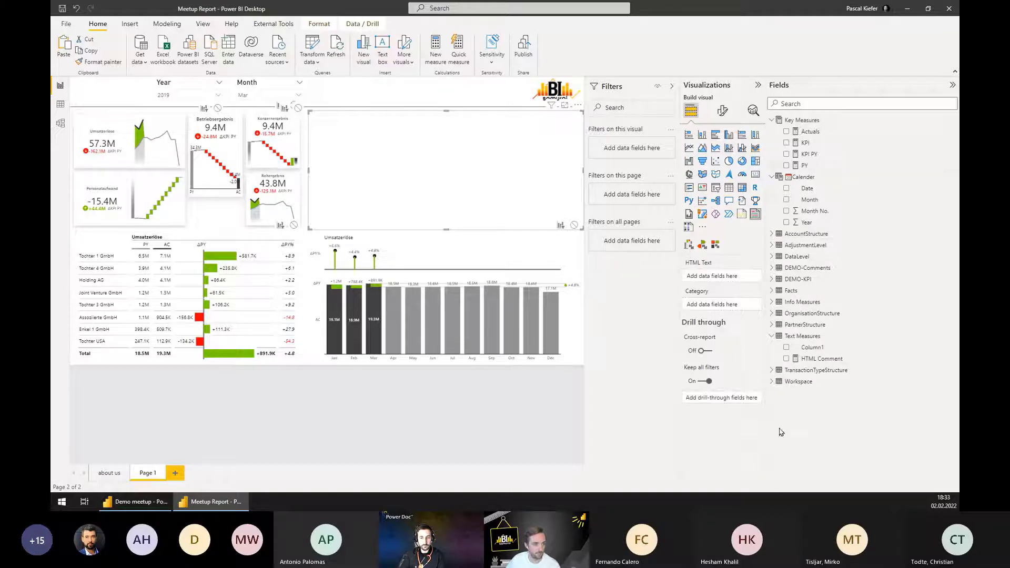
pyautogui.click(786, 359)
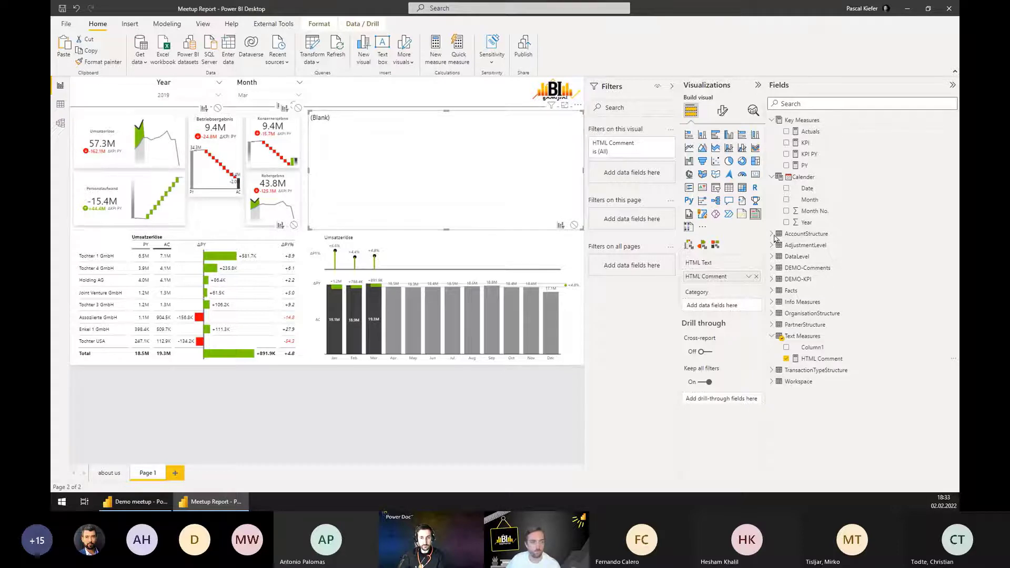
pyautogui.click(812, 359)
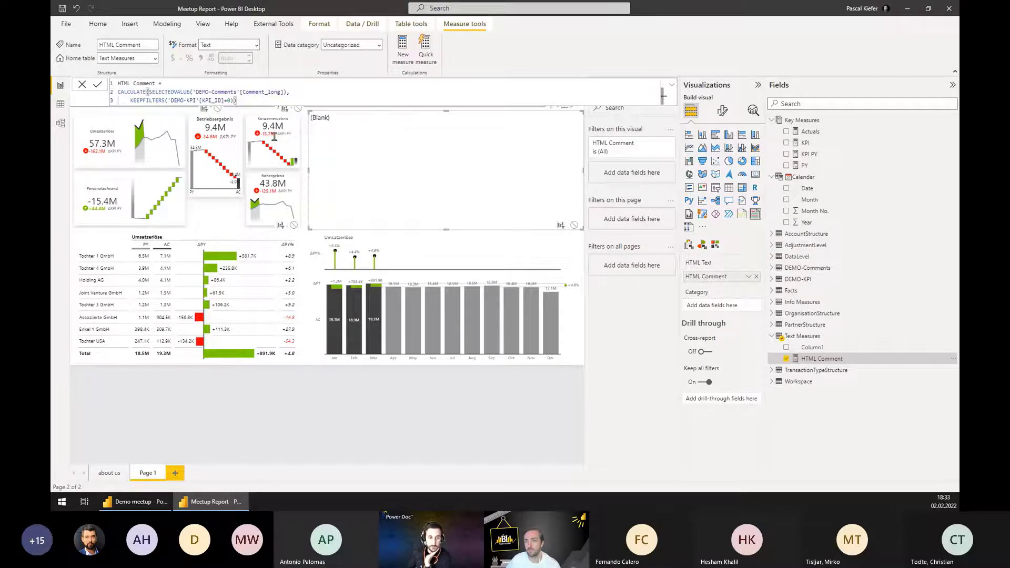
pyautogui.click(341, 404)
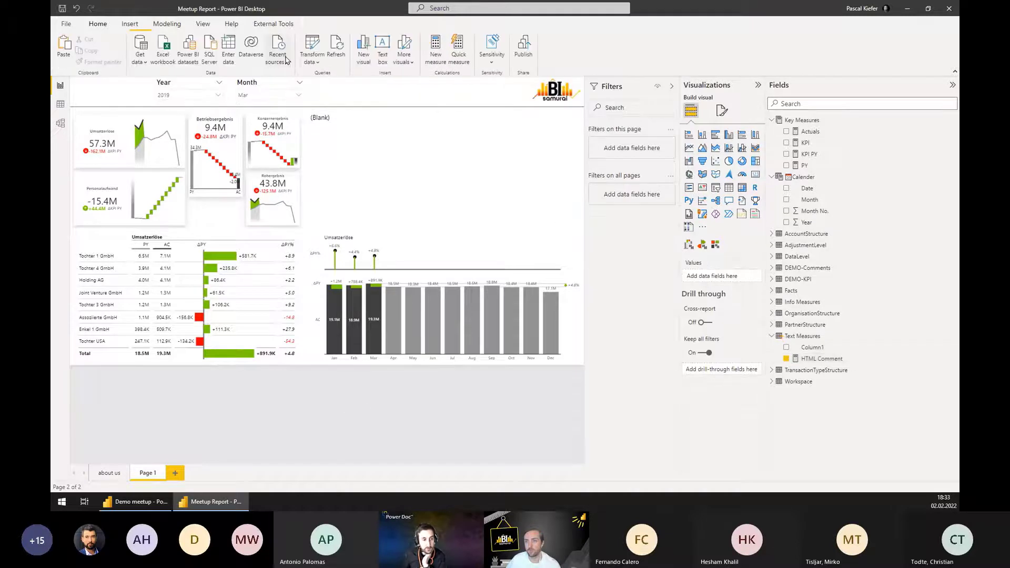
# Test the HTML comment visual by switching the Month slicer to Apr and back to Mar.
pyautogui.click(257, 95)
pyautogui.click(253, 128)
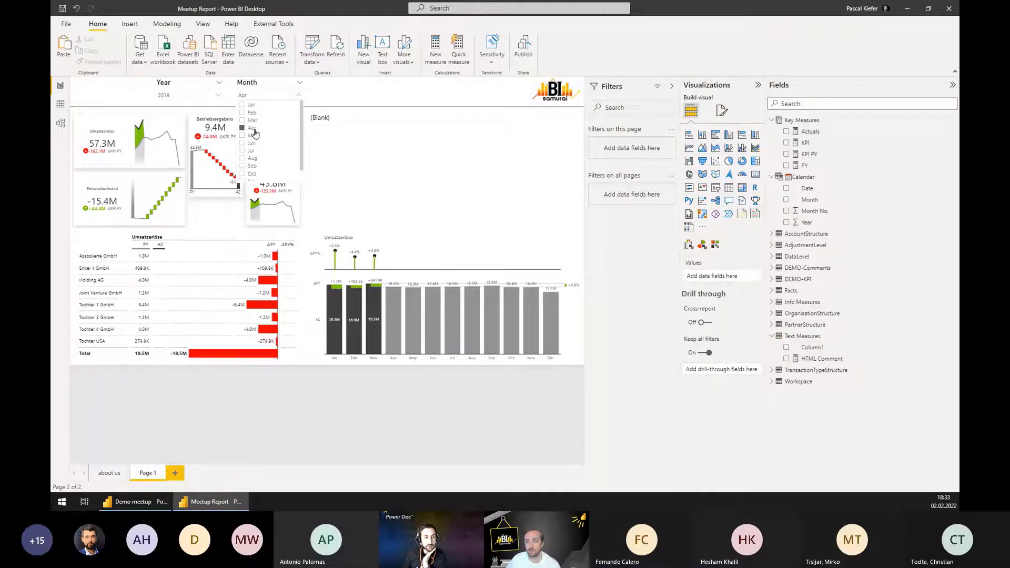
pyautogui.click(266, 91)
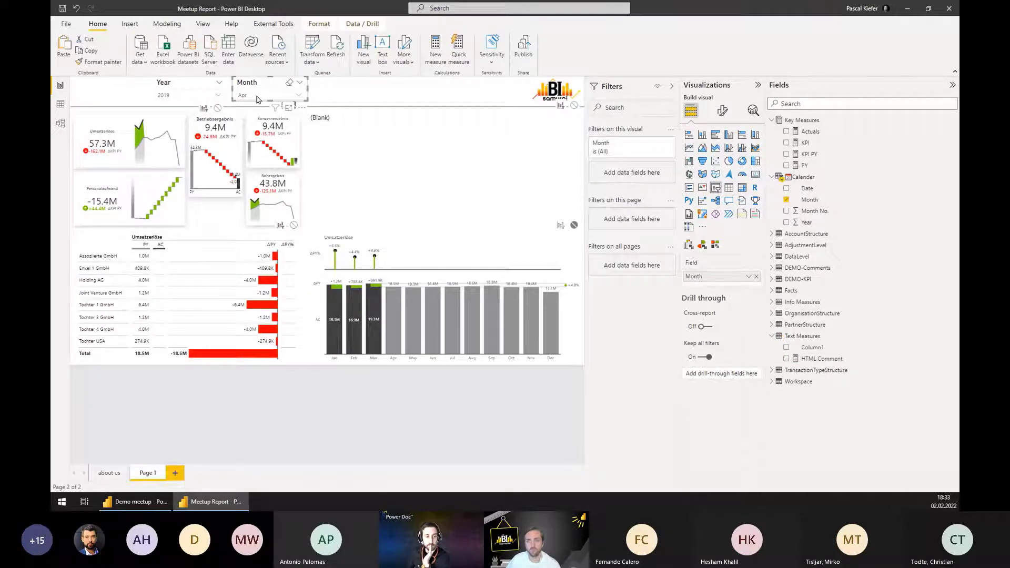
pyautogui.click(261, 96)
pyautogui.click(251, 120)
pyautogui.click(420, 409)
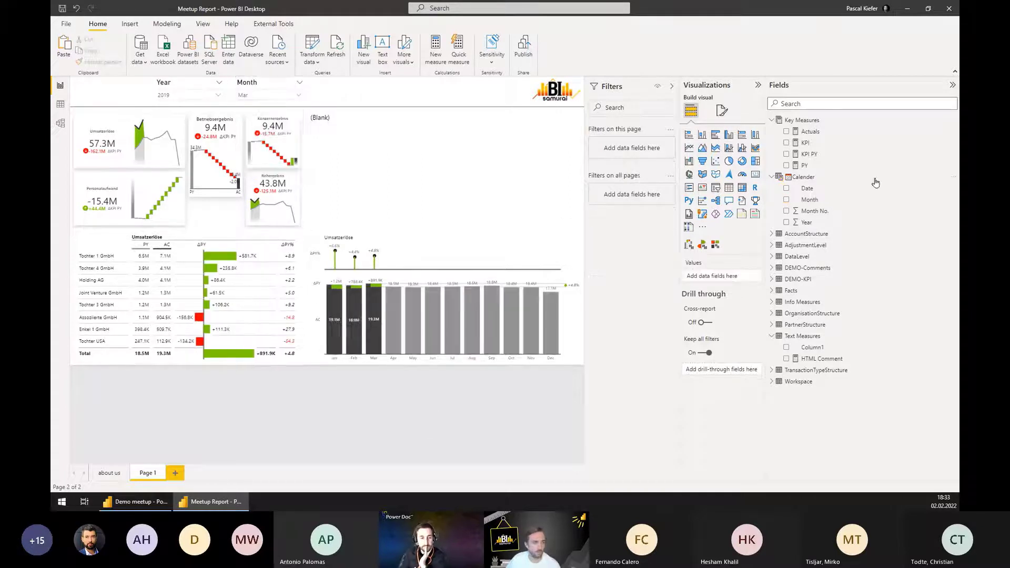
# Hide the placeholder Column1 in the Text Measures table.
pyautogui.click(365, 153)
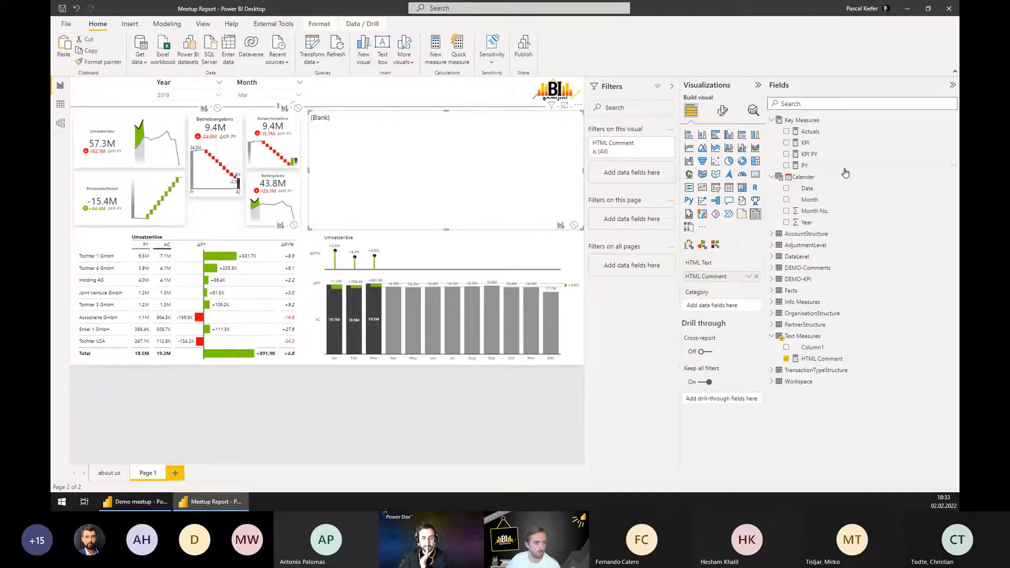
pyautogui.click(817, 359)
pyautogui.rightClick(816, 360)
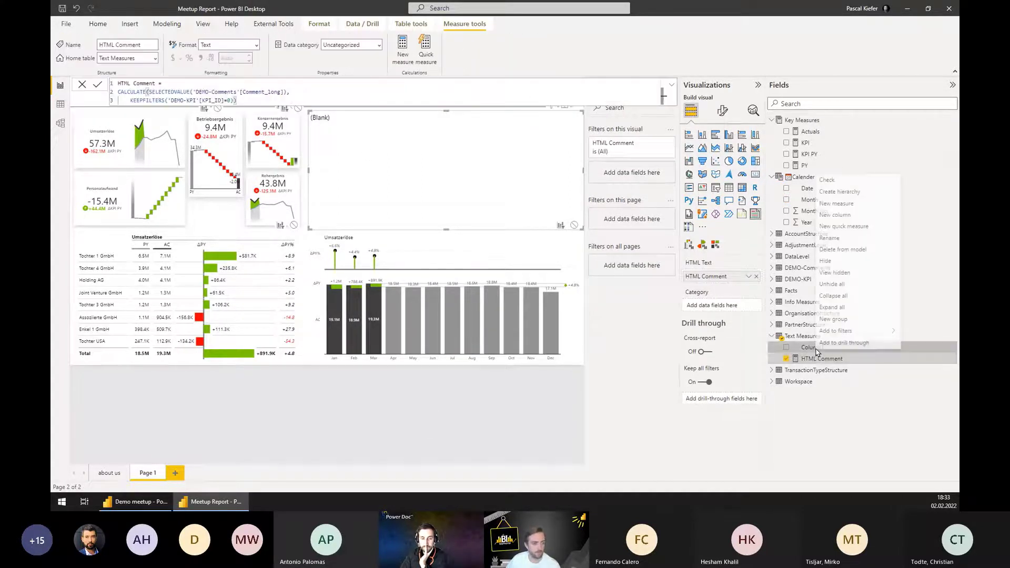
pyautogui.click(836, 273)
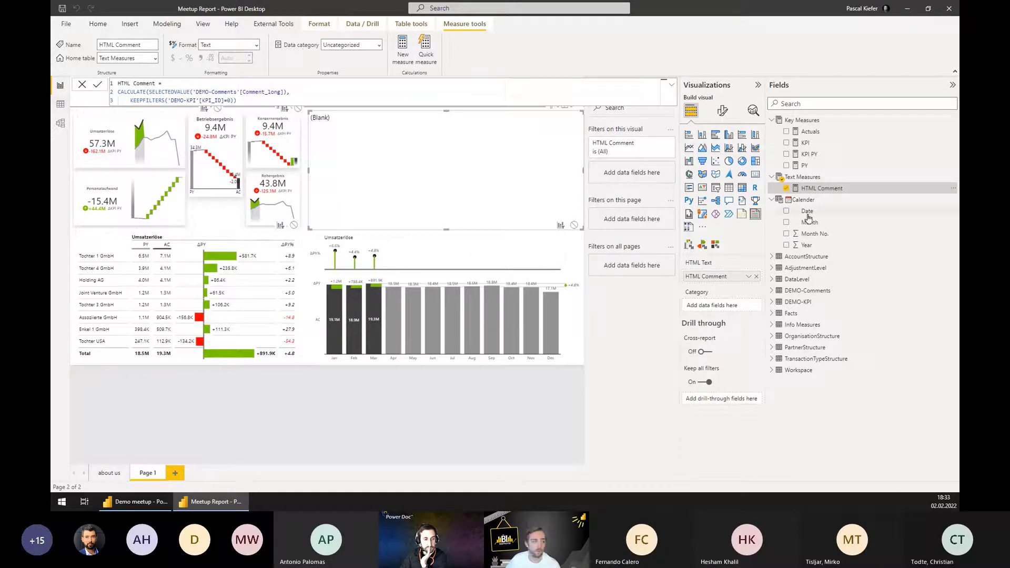
# Format the Date column of DEMO-Comments as a short numeric date (dd.mm.yyyy), check the KPIID column, and return to the report page.
pyautogui.click(60, 104)
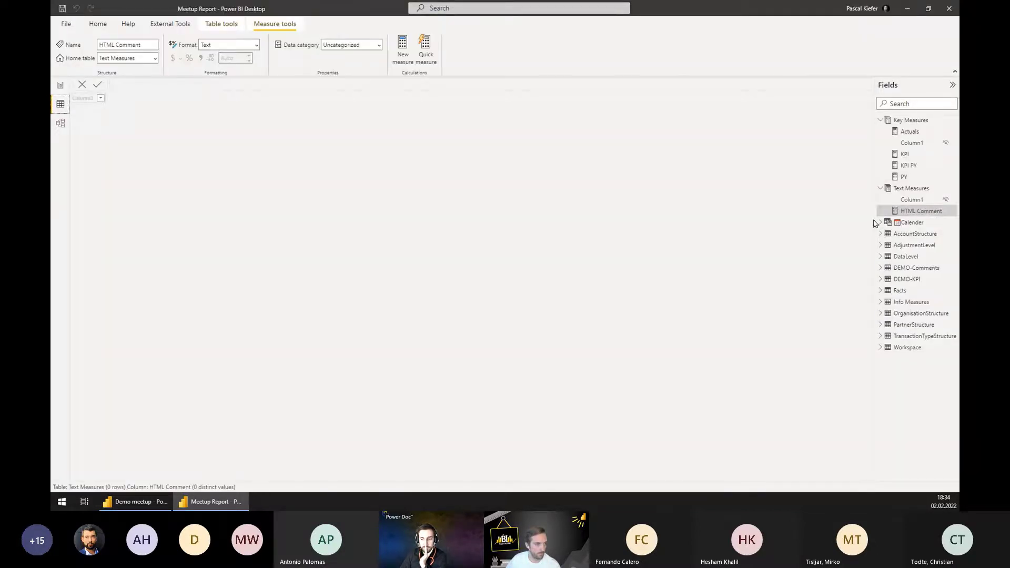
pyautogui.moveTo(874, 218); pyautogui.dragTo(803, 218)
pyautogui.click(844, 268)
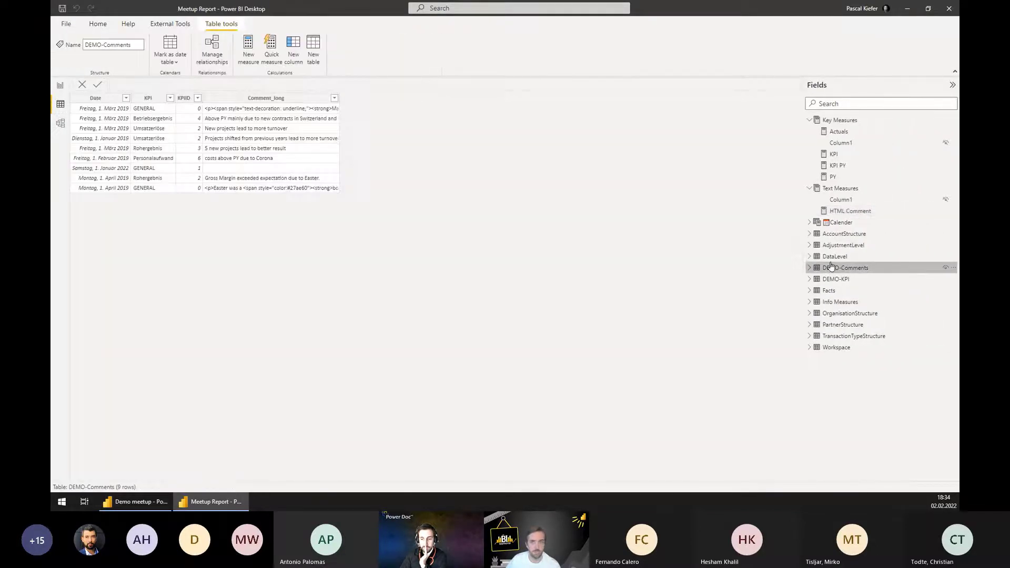
pyautogui.click(97, 99)
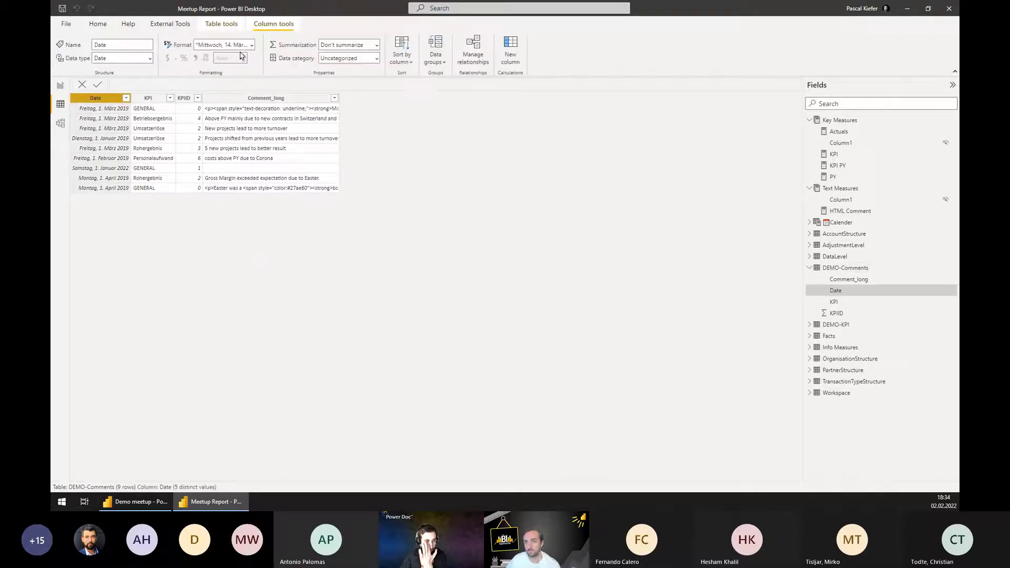
pyautogui.click(253, 46)
pyautogui.click(237, 70)
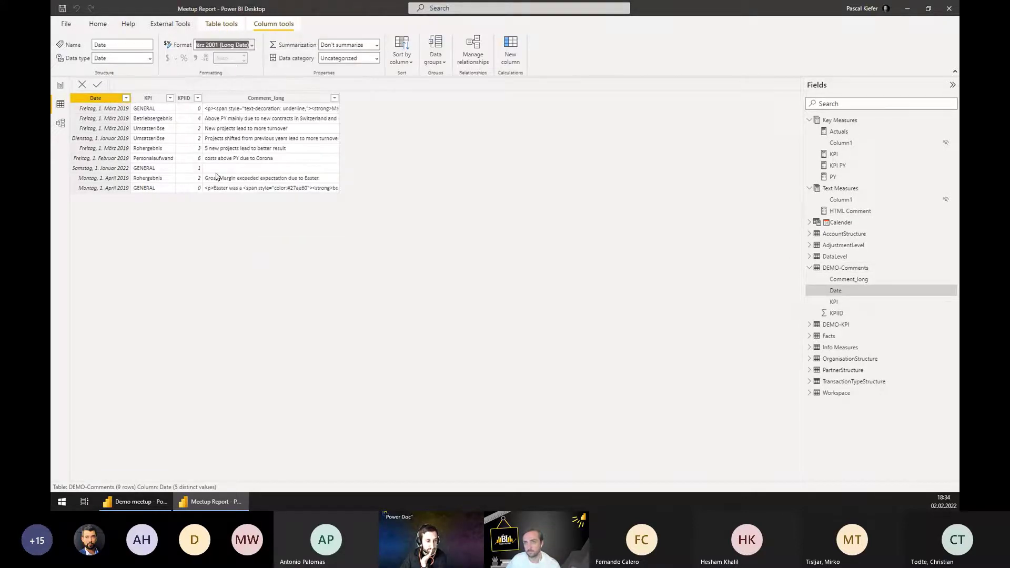
pyautogui.hotkey('ctrl', 'z')
pyautogui.click(156, 99)
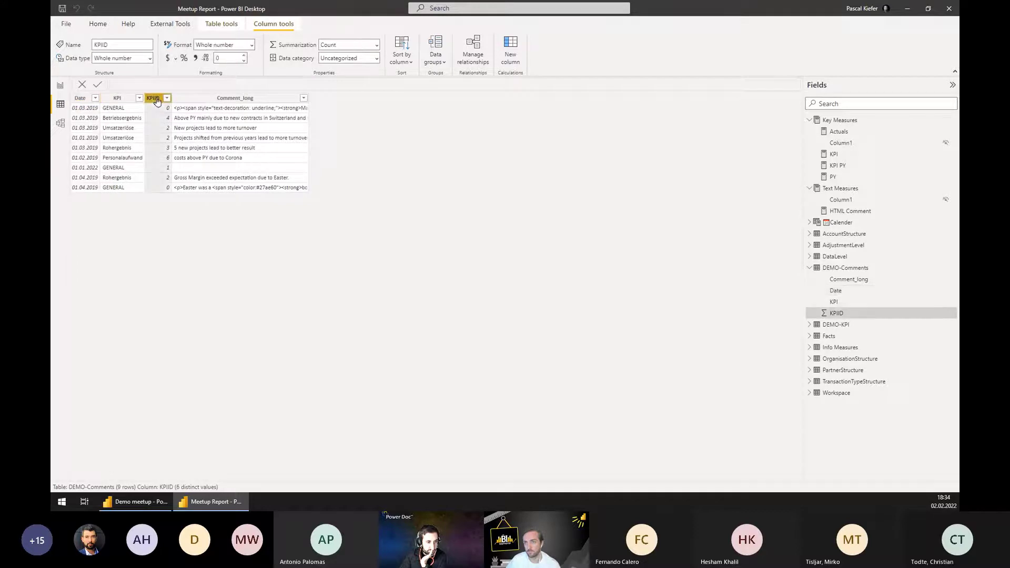
pyautogui.click(60, 86)
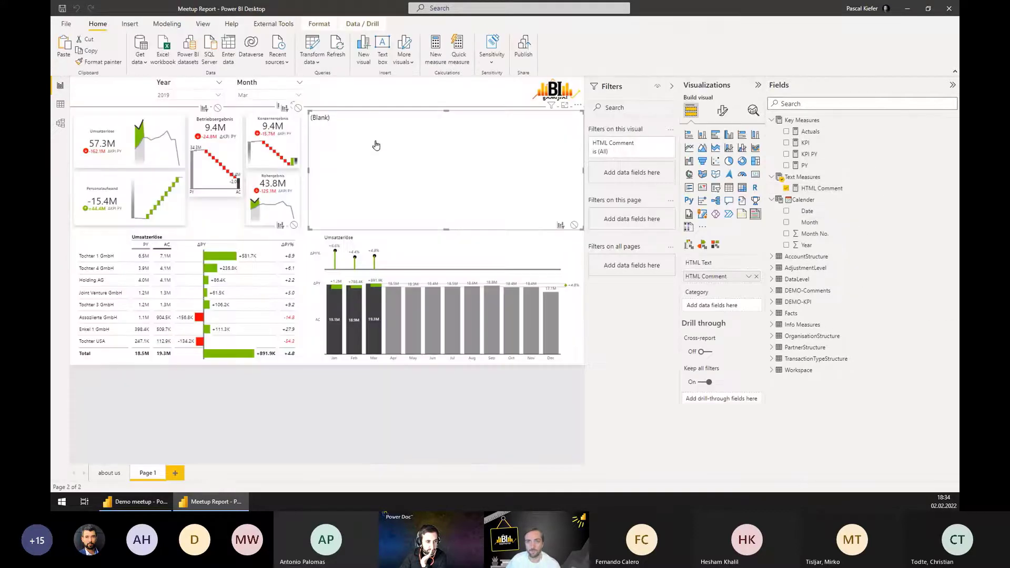
# Change the HTML Comment measure's KEEPFILTERS condition to 'DEMO-Comments'[KPIID]=0.
pyautogui.click(841, 188)
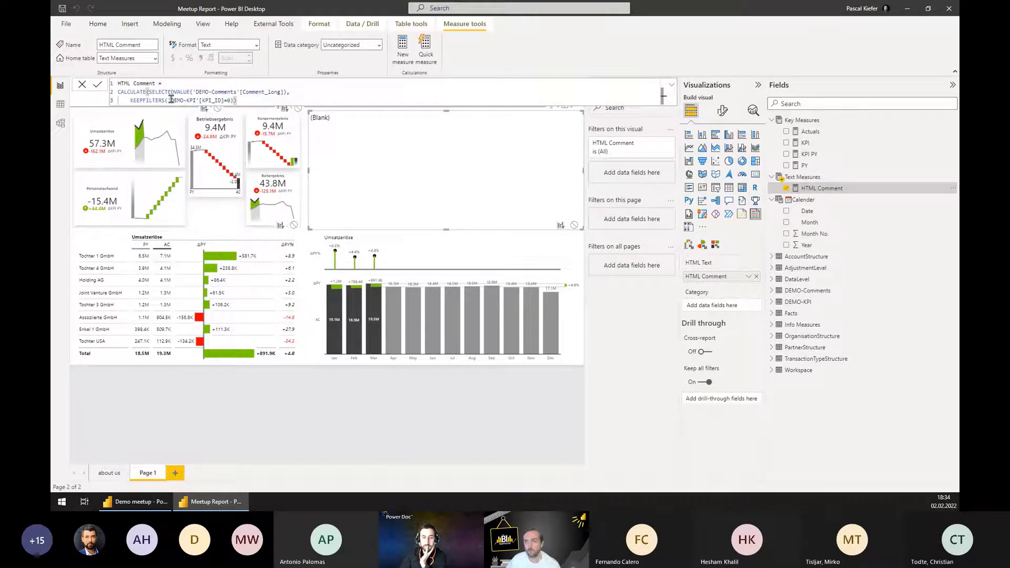
pyautogui.moveTo(169, 100); pyautogui.dragTo(268, 102)
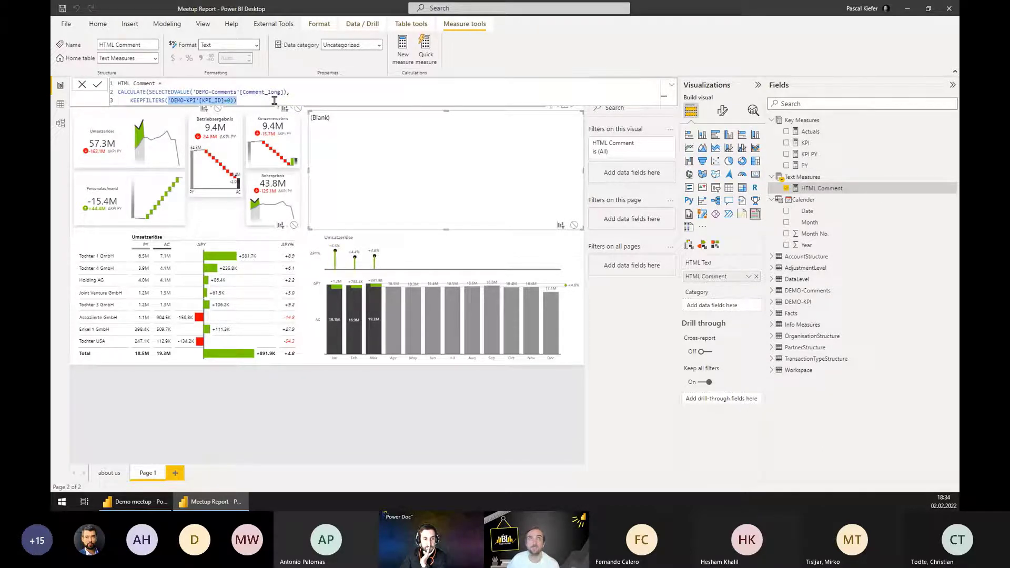
pyautogui.write('kpi')
pyautogui.press('Down')
pyautogui.press('Down')
pyautogui.press('Down')
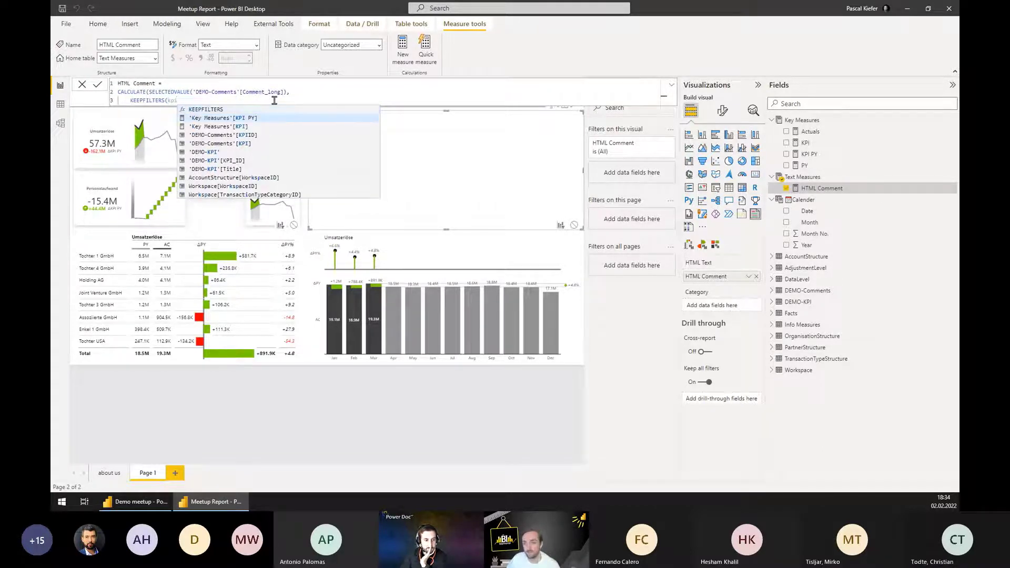
pyautogui.press('Tab')
pyautogui.write('=0')
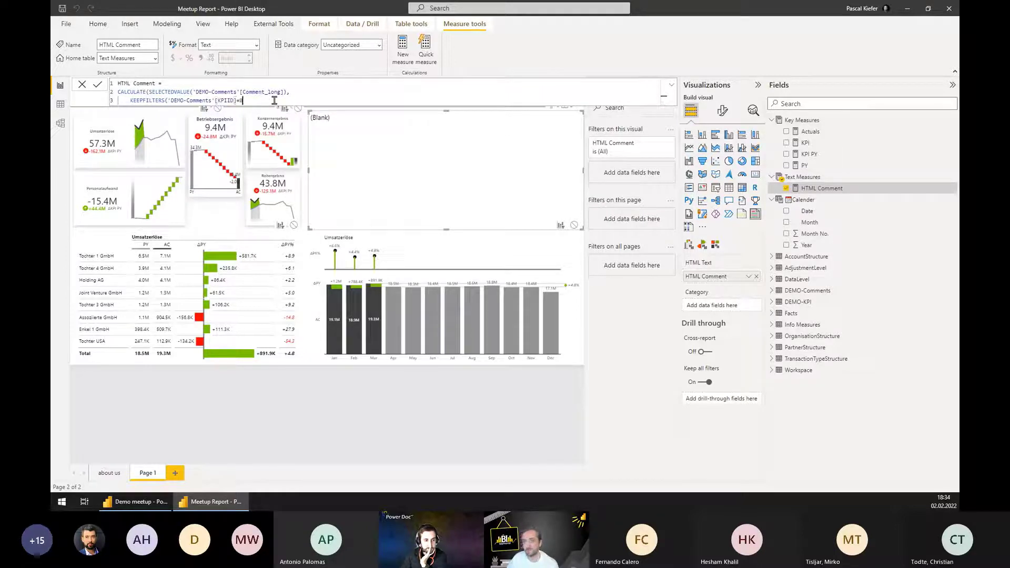
pyautogui.write('))')
pyautogui.press('Return')
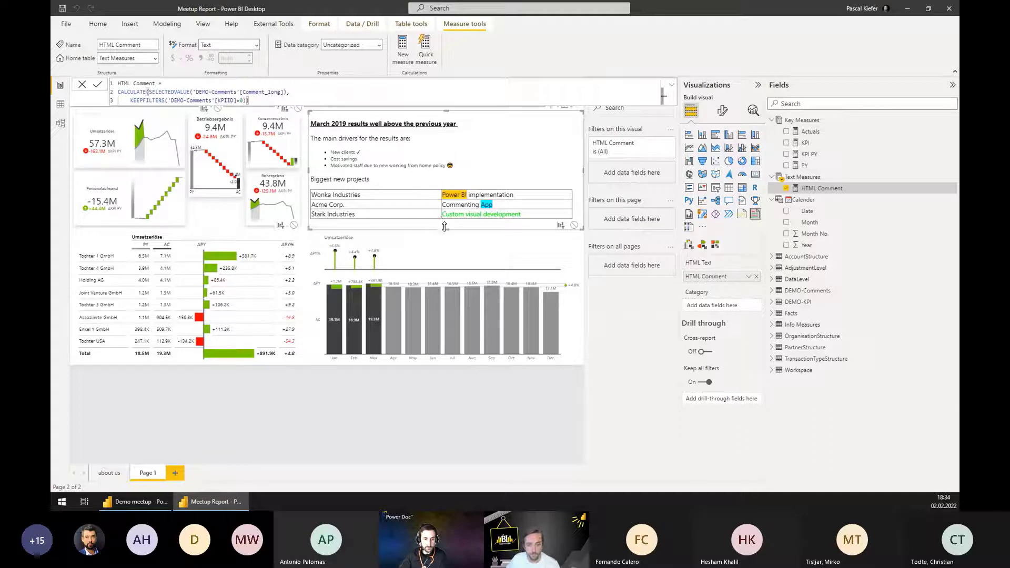
# Extend the HTML comment visual slightly upward and open its general format settings.
pyautogui.moveTo(448, 112); pyautogui.dragTo(448, 107)
pyautogui.click(496, 393)
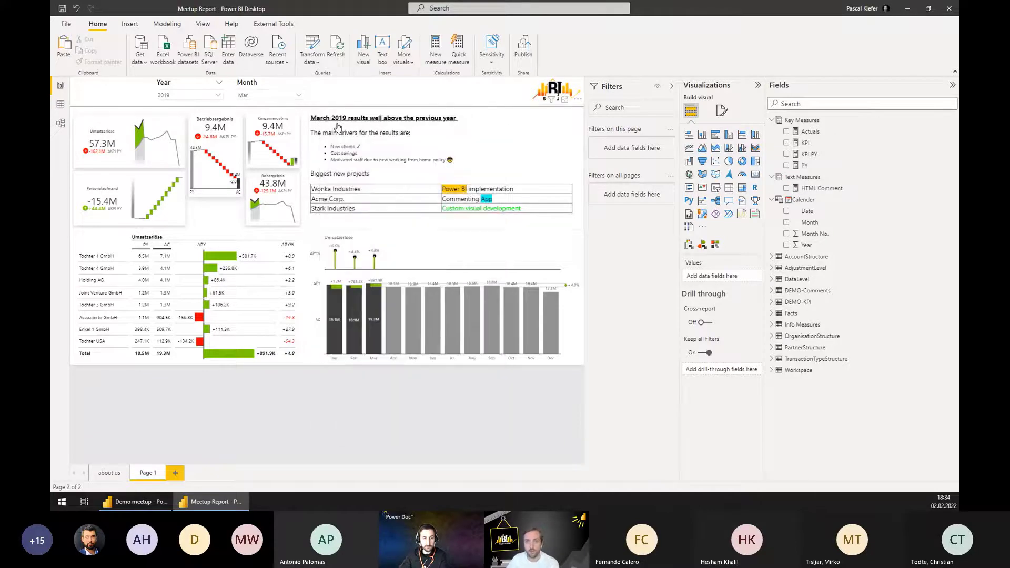
pyautogui.click(336, 129)
pyautogui.click(722, 111)
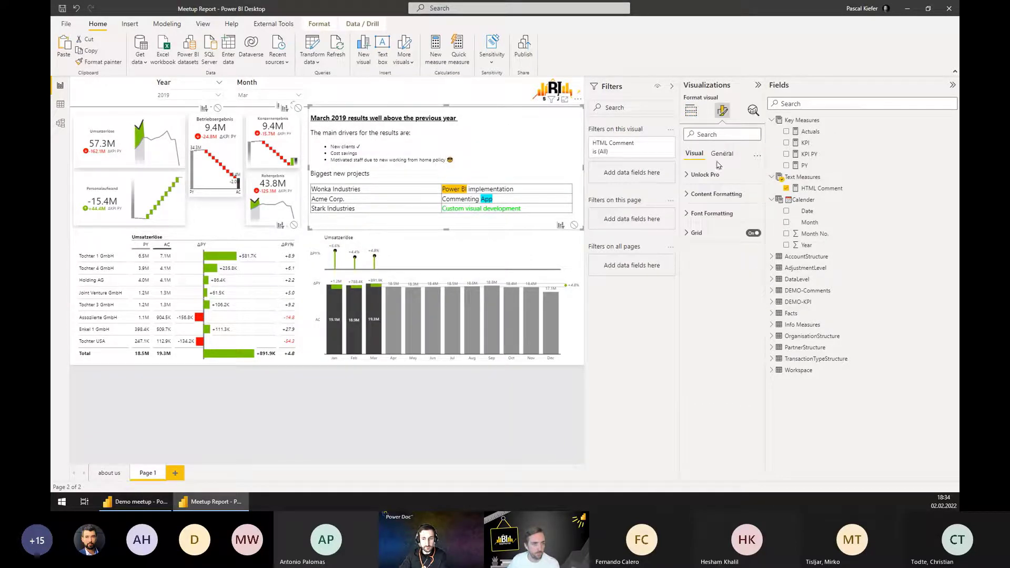
# Check the HTML comments for April and March by switching the Month slicer to Apr and back to Mar.
pyautogui.click(253, 96)
pyautogui.click(242, 128)
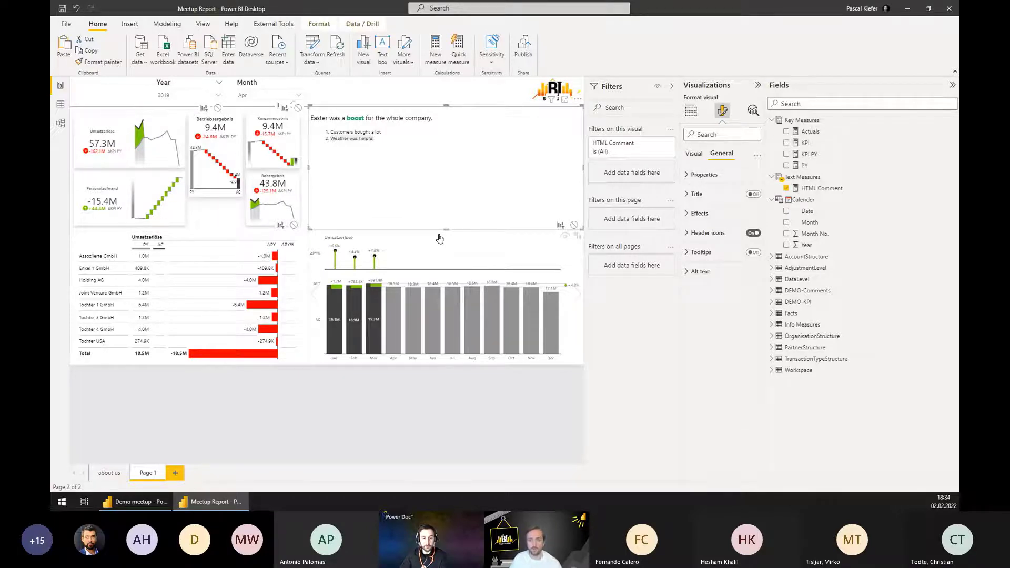
pyautogui.click(252, 97)
pyautogui.click(251, 121)
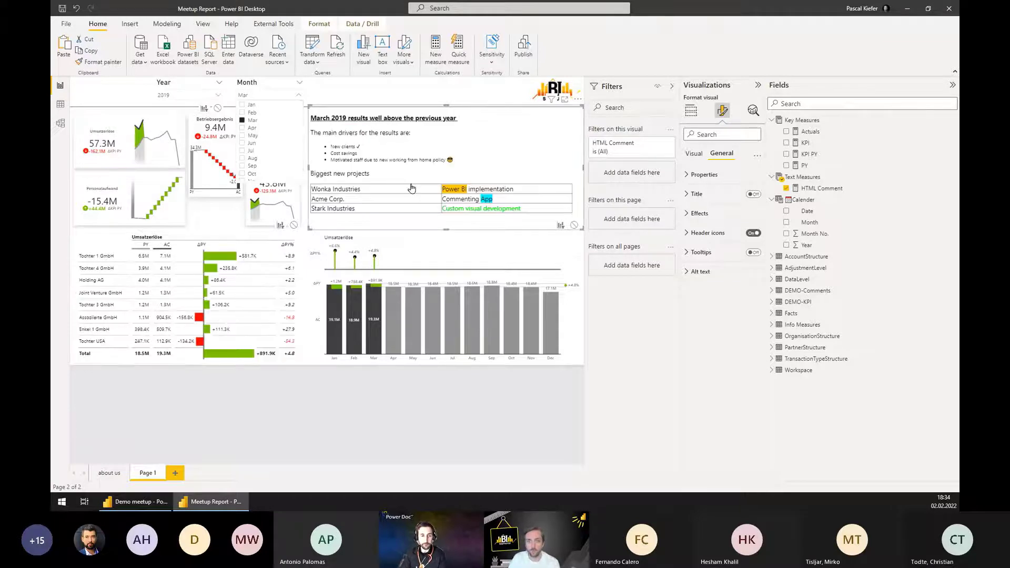
pyautogui.click(419, 396)
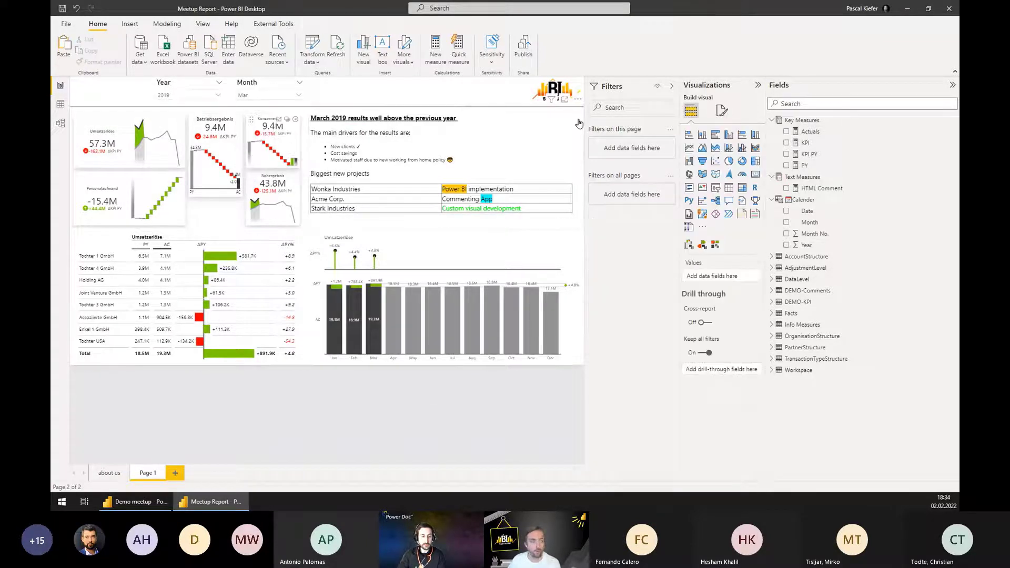
# Create a new measure named KPI Comment in the Text Measures table.
pyautogui.rightClick(818, 195)
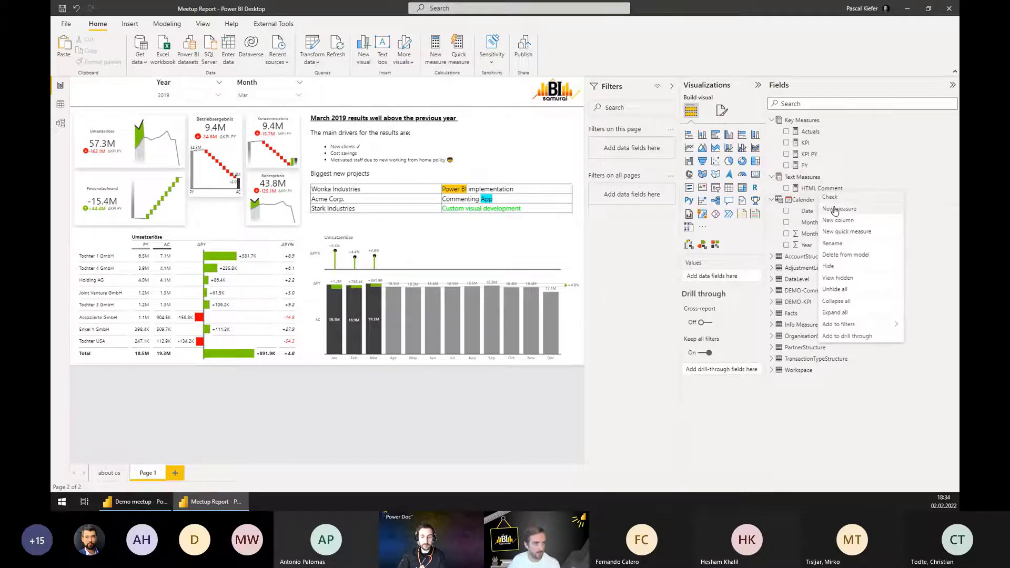
pyautogui.press('Escape')
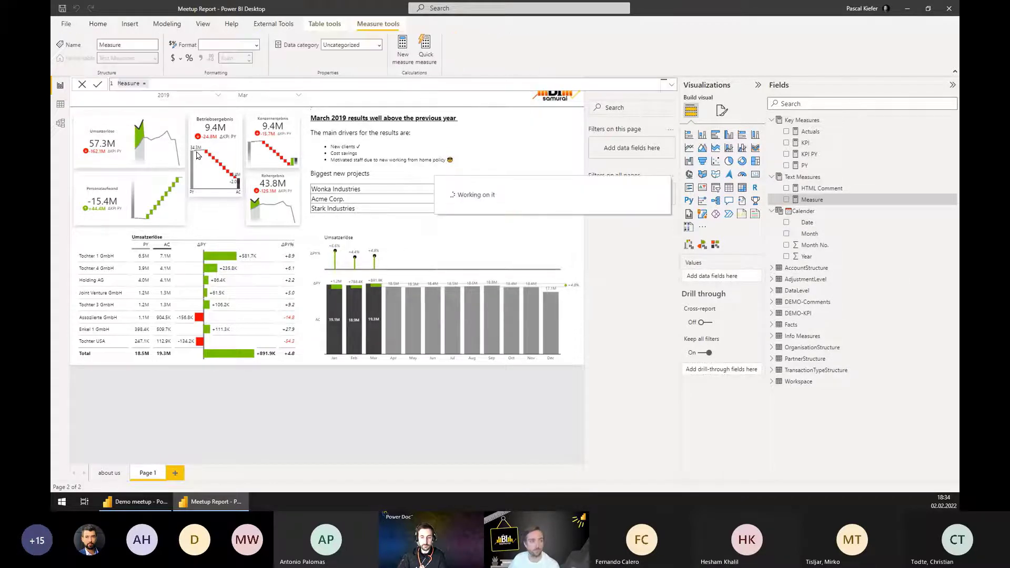
pyautogui.write('CP')
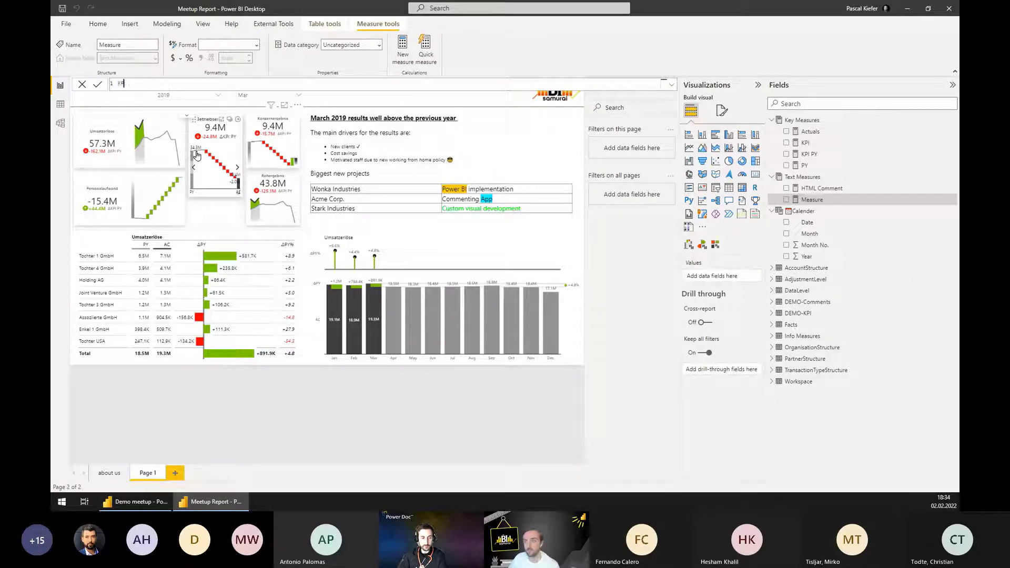
pyautogui.write('I C')
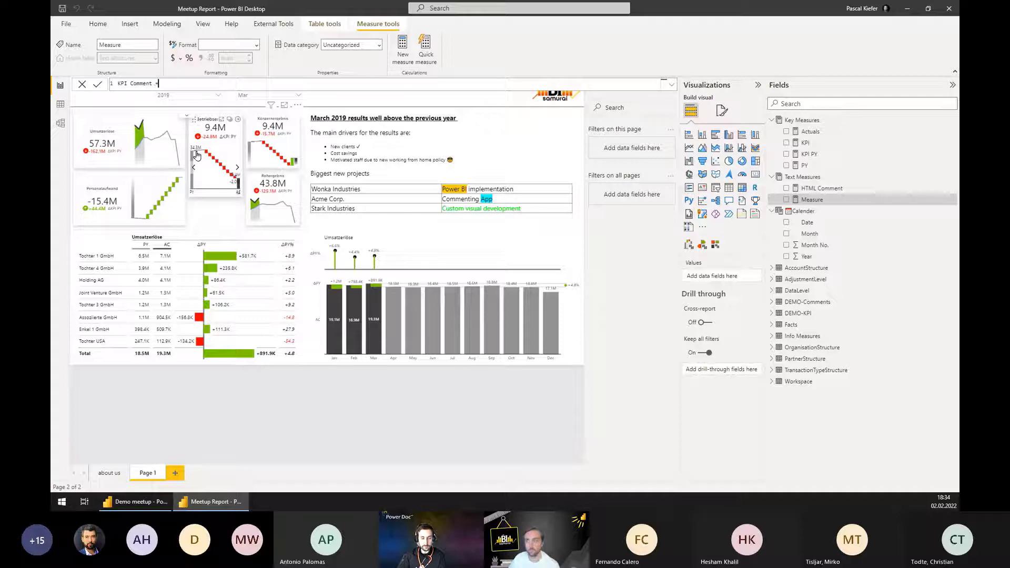
pyautogui.write('omment =')
pyautogui.hotkey('shift', 'Return')
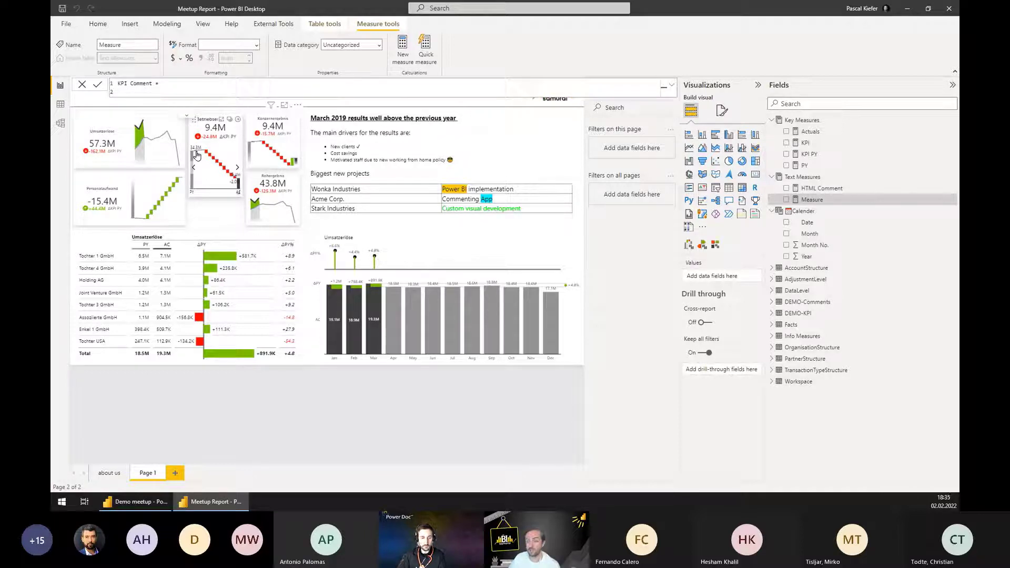
# Begin the KPI Comment formula with CALCULATE over SELECTEDVALUE('DEMO-Comments'[Comment_long]).
pyautogui.write('CALCULATE(sele')
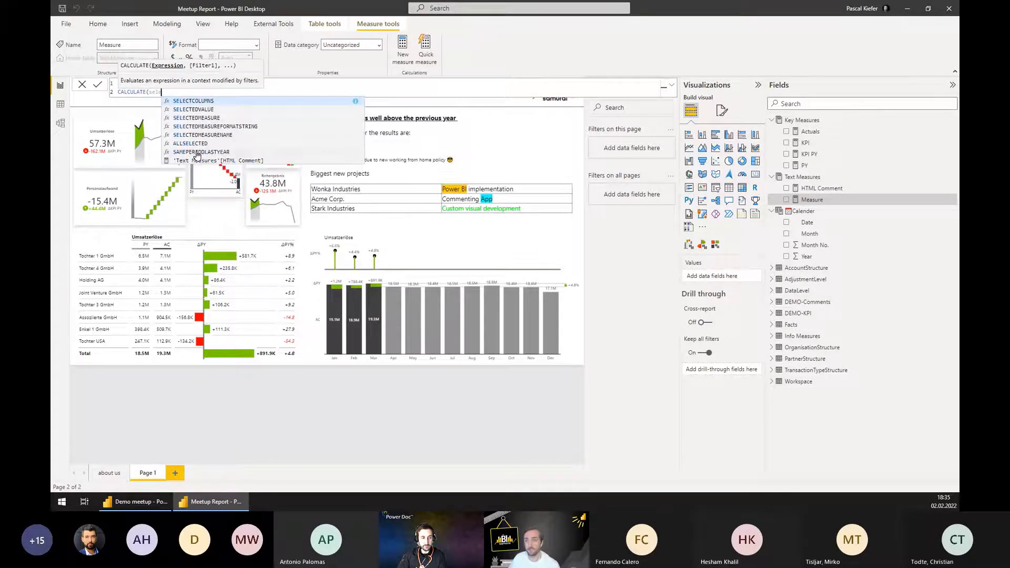
pyautogui.press('Down')
pyautogui.press('Tab')
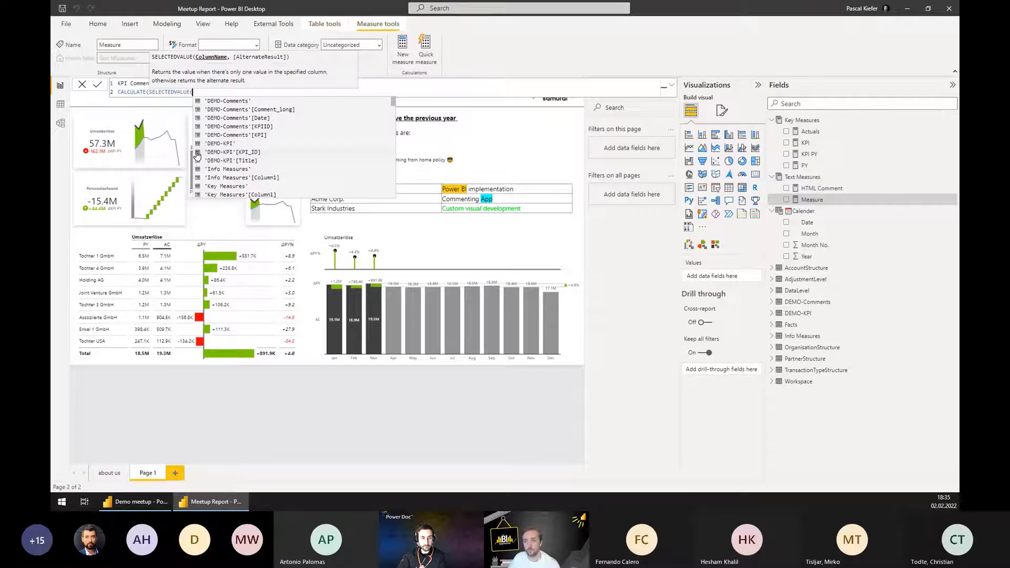
pyautogui.write('comme')
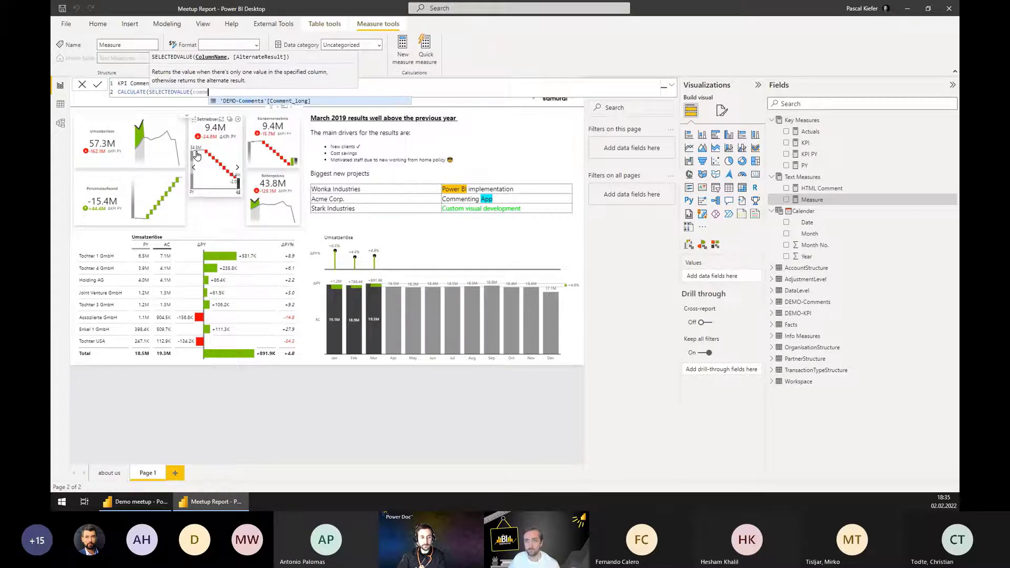
pyautogui.press('Tab')
pyautogui.write(')')
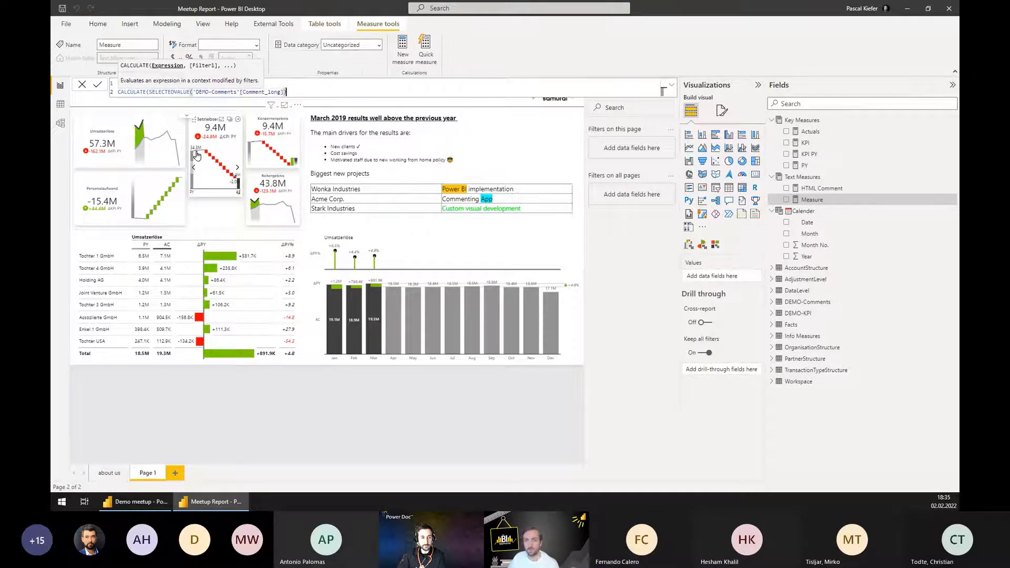
# Add a KEEPFILTERS argument on 'DEMO-Comments'[KPIID] on a new indented line of the formula.
pyautogui.write(',')
pyautogui.hotkey('shift', 'Return')
pyautogui.press('Tab')
pyautogui.write('keep')
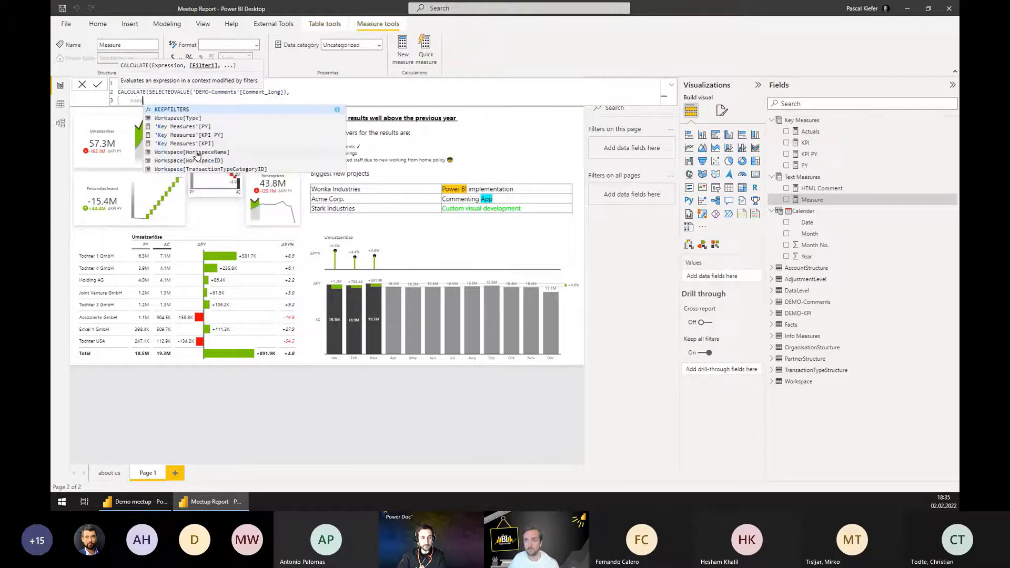
pyautogui.press('Tab')
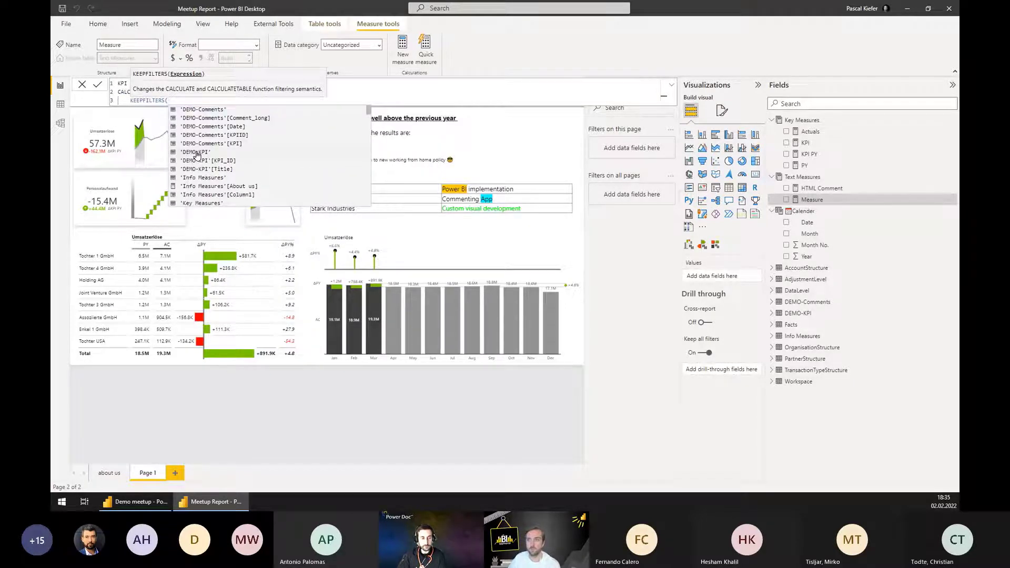
pyautogui.write('comm')
pyautogui.press('Down')
pyautogui.press('Down')
pyautogui.press('Down')
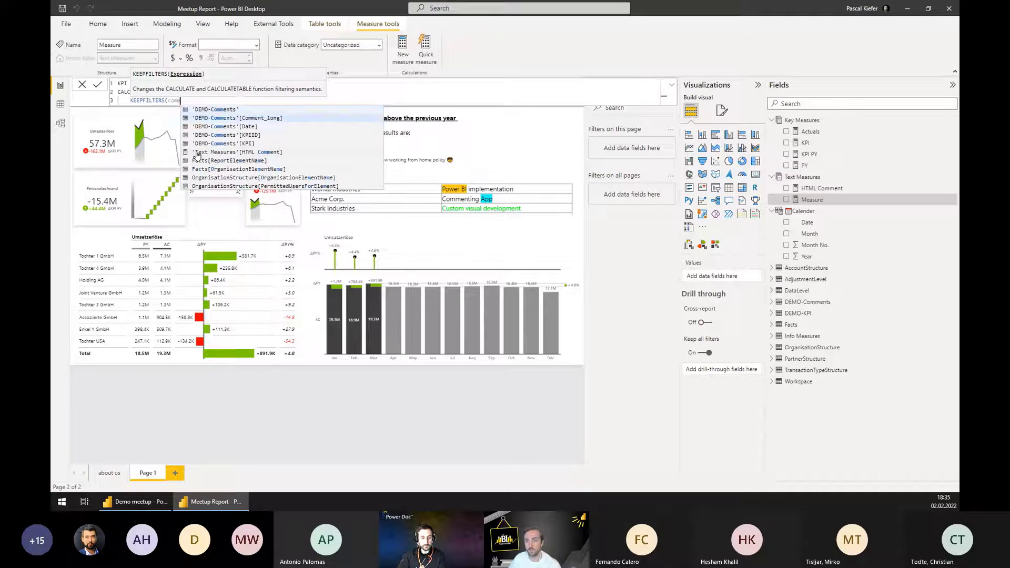
pyautogui.press('Tab')
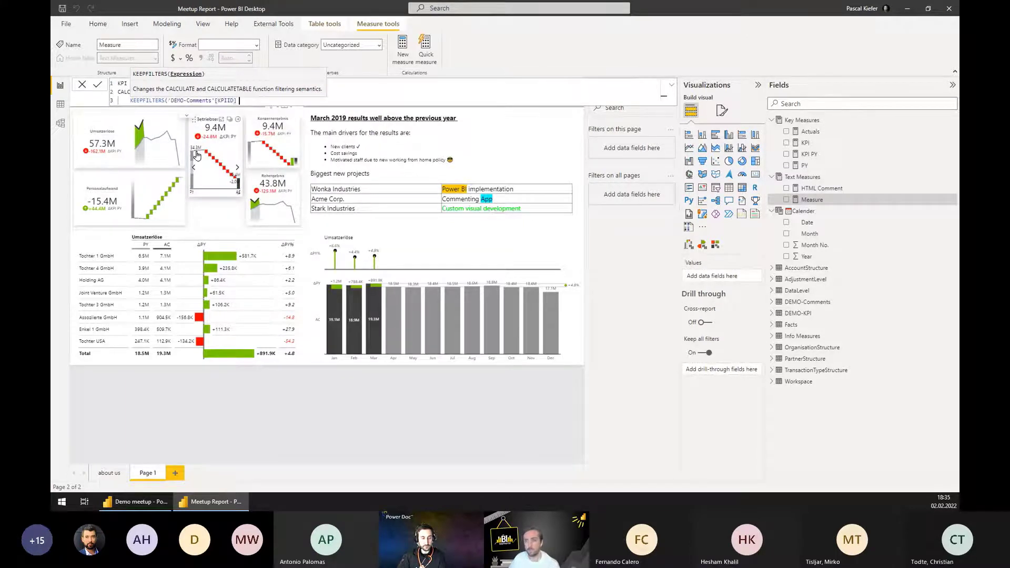
# Complete the filter by equating KPIID with SELECTEDVALUE('DEMO-KPI'[KPI_ID]), and commit the KPI Comment measure.
pyautogui.write('= SELECTCOLUMNS')
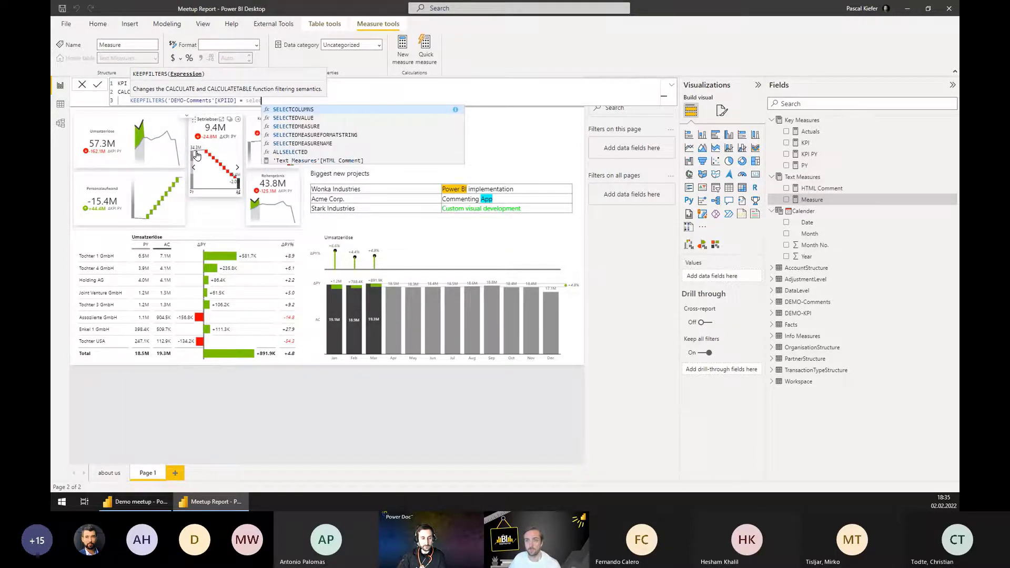
pyautogui.hotkey('ctrl', 'shift', 'Left')
pyautogui.write('selected')
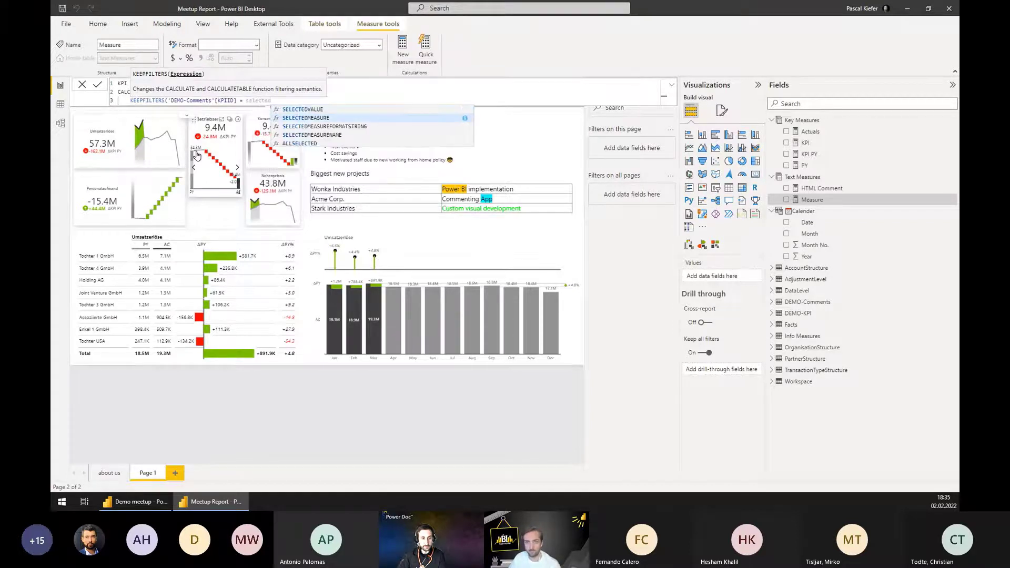
pyautogui.press('Up')
pyautogui.press('Tab')
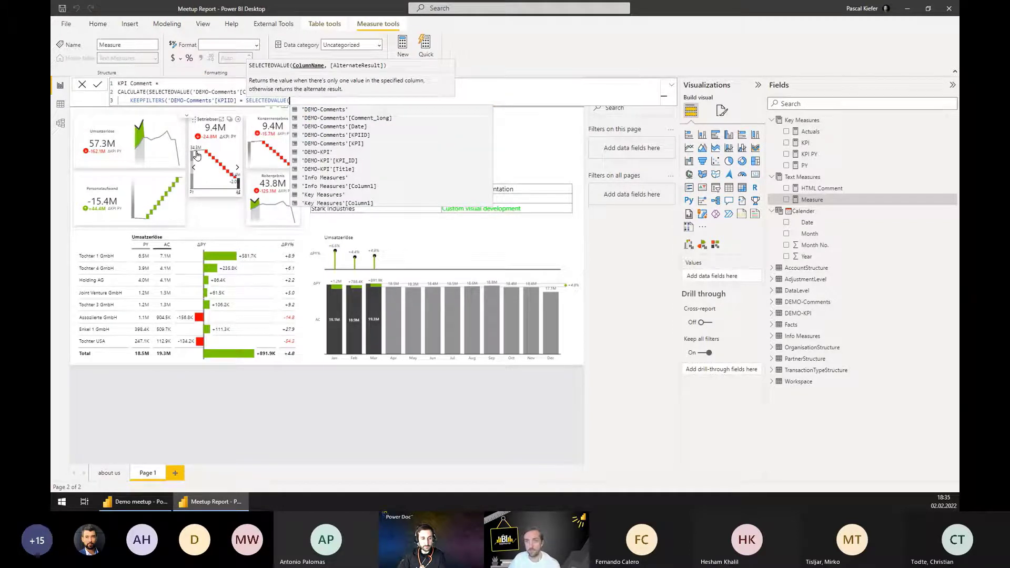
pyautogui.write('kpi')
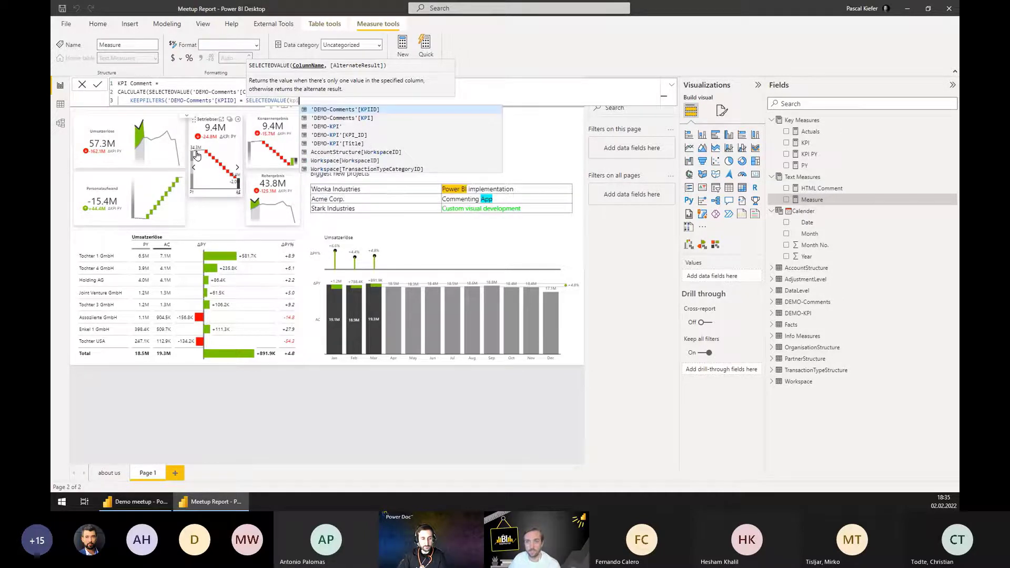
pyautogui.press('Down')
pyautogui.press('Down')
pyautogui.press('Down')
pyautogui.press('Tab')
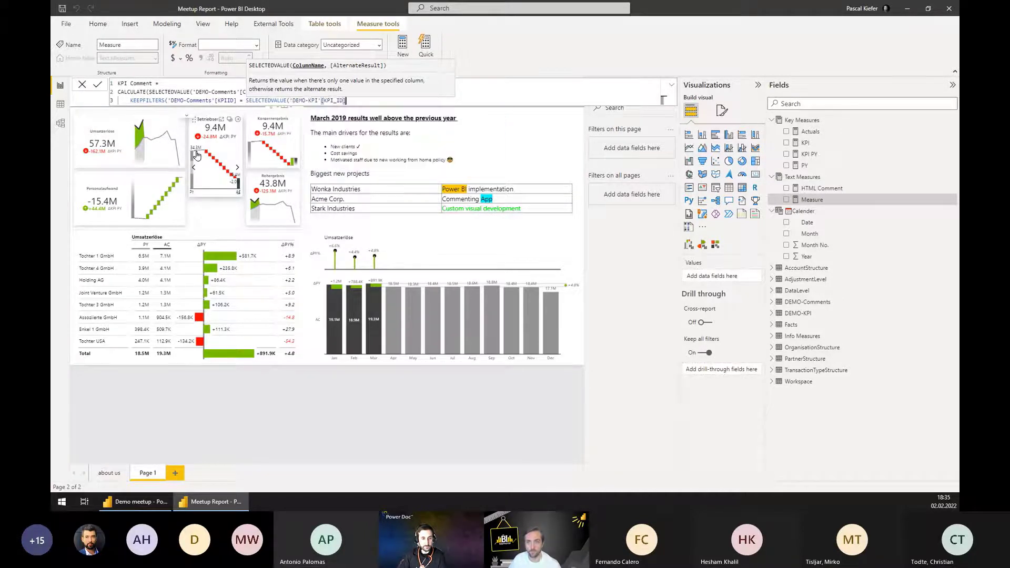
pyautogui.write('))')
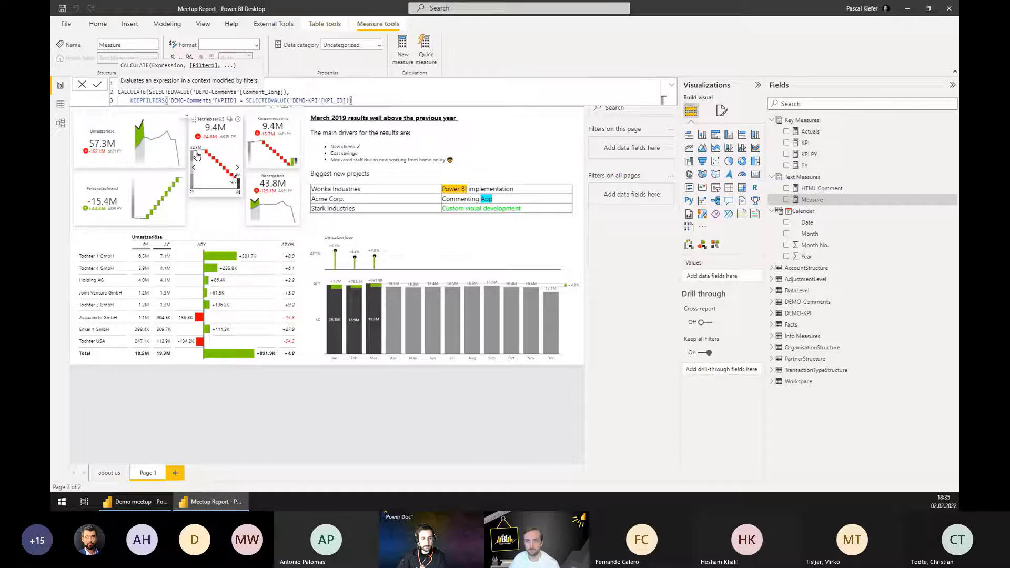
pyautogui.press('Return')
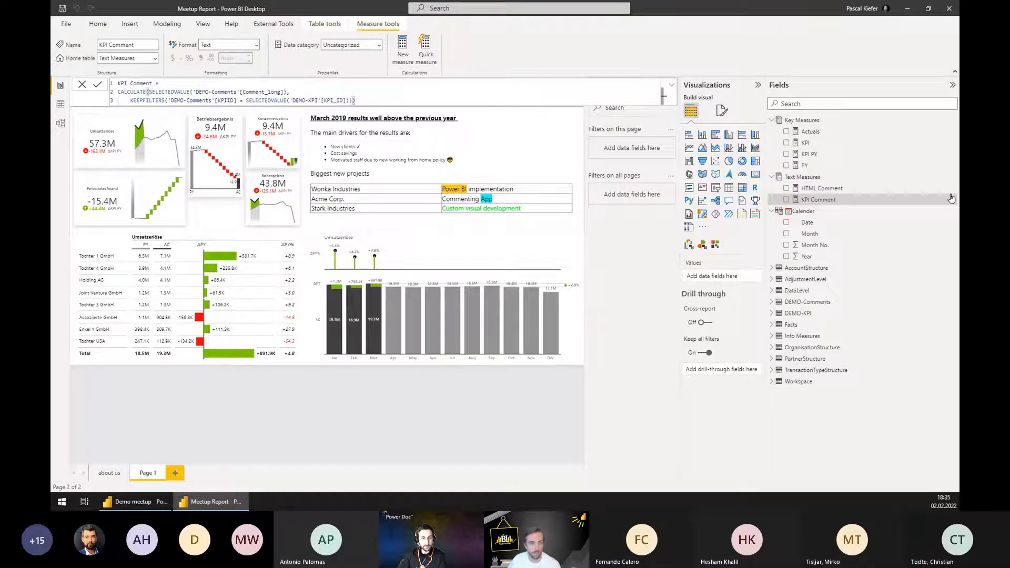
# Assign the KPI Comment measure to the Comments field of the monthly column chart.
pyautogui.click(399, 238)
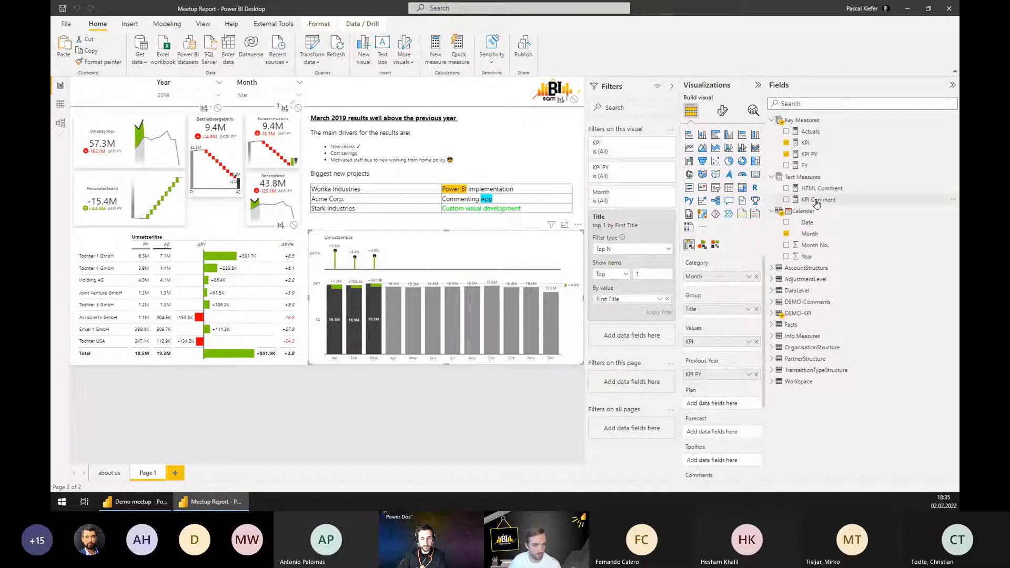
pyautogui.moveTo(817, 203); pyautogui.dragTo(713, 384)
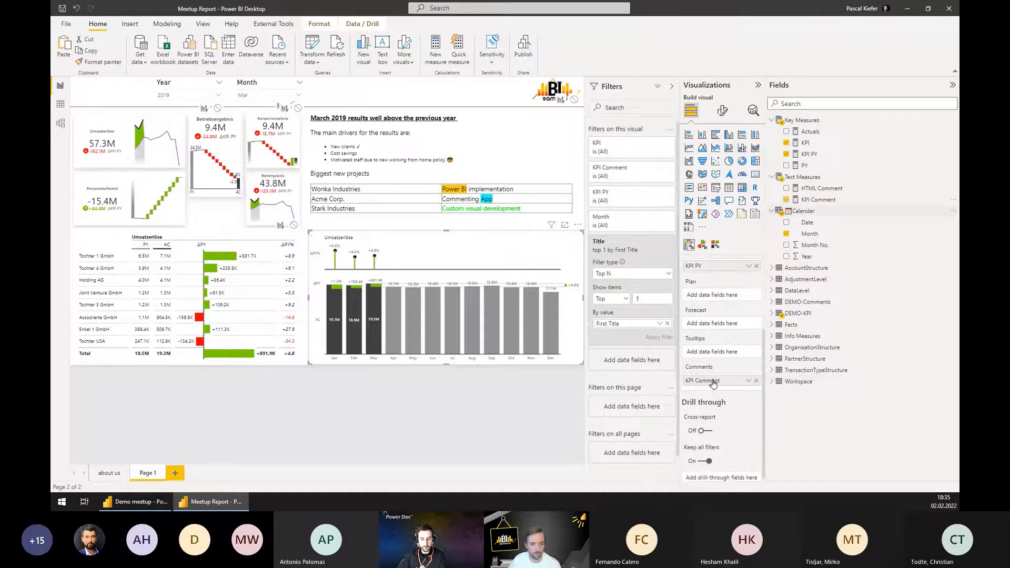
pyautogui.click(409, 401)
# Check the column chart's comment markers for the Konzernergebnis and Personalaufwand KPI tiles.
pyautogui.click(257, 127)
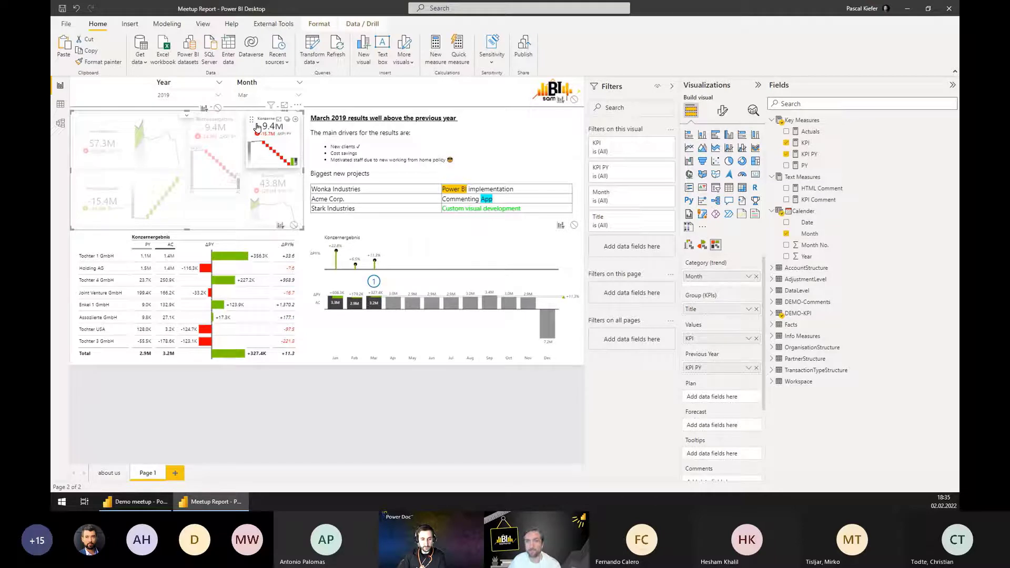
pyautogui.moveTo(374, 281)
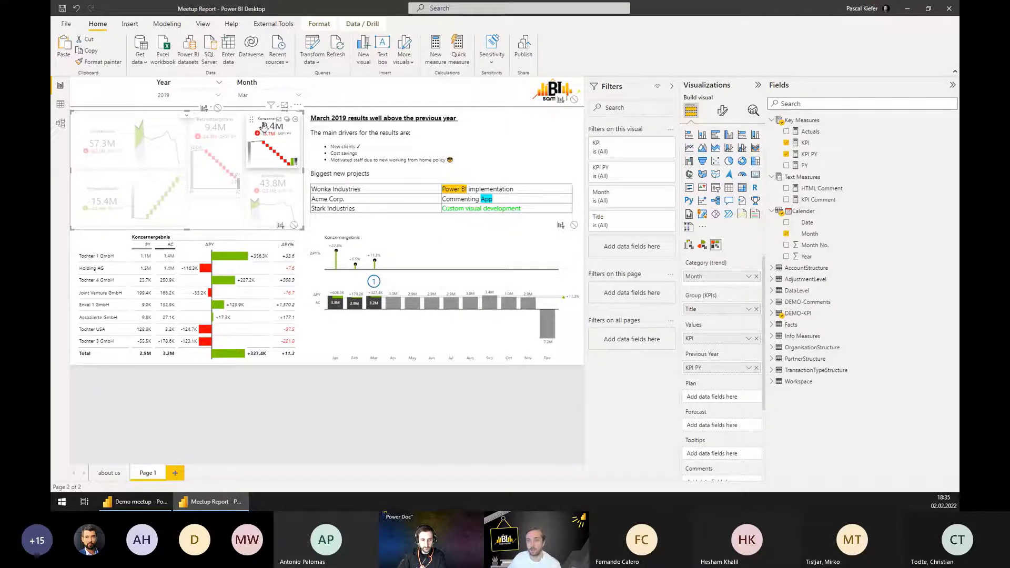
pyautogui.click(88, 186)
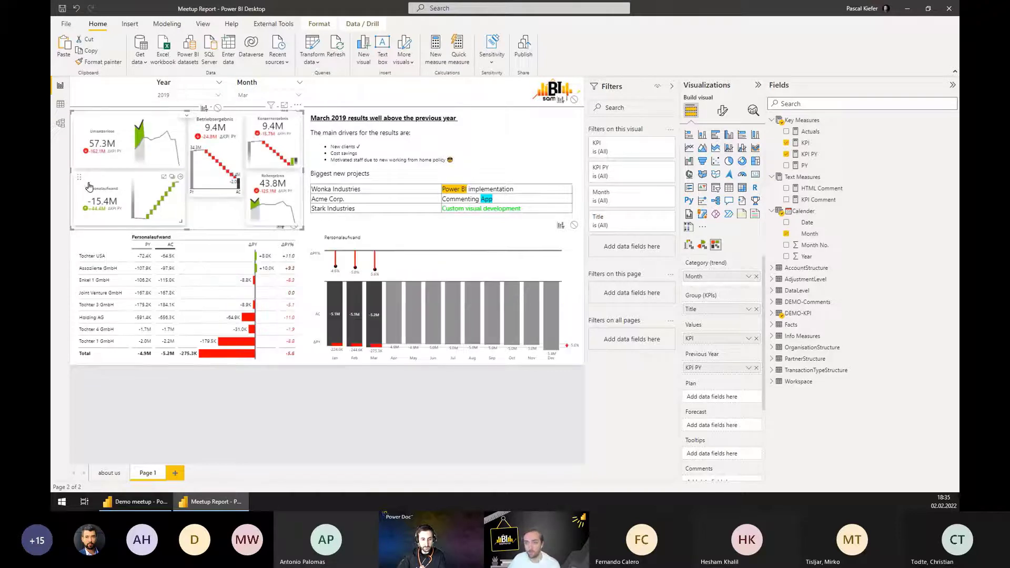
# Check the monthly column chart's comment markers for the Betriebsergebnis KPI tile, and clear the tile selection.
pyautogui.click(205, 127)
pyautogui.moveTo(374, 284)
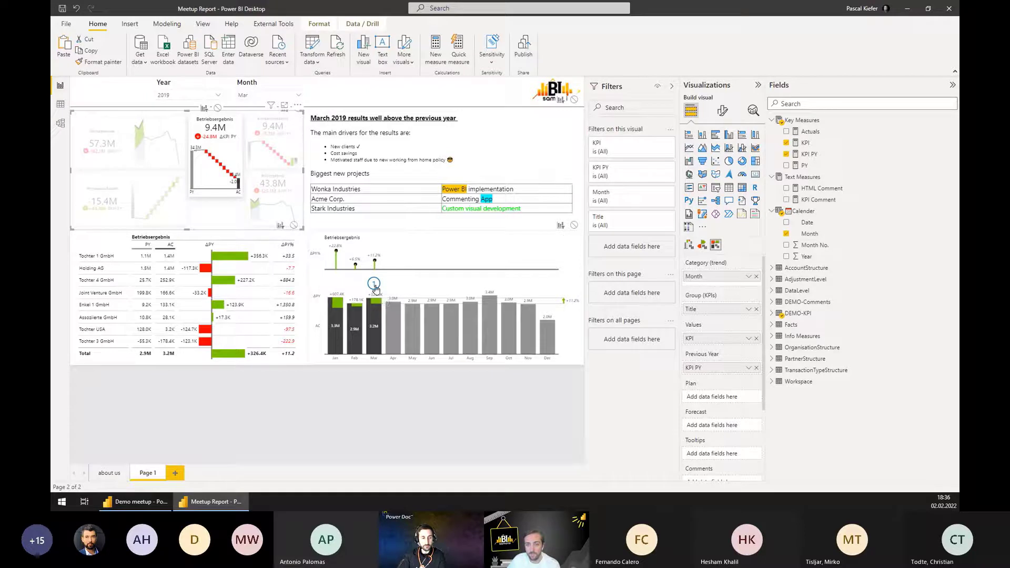
pyautogui.click(200, 123)
pyautogui.click(283, 465)
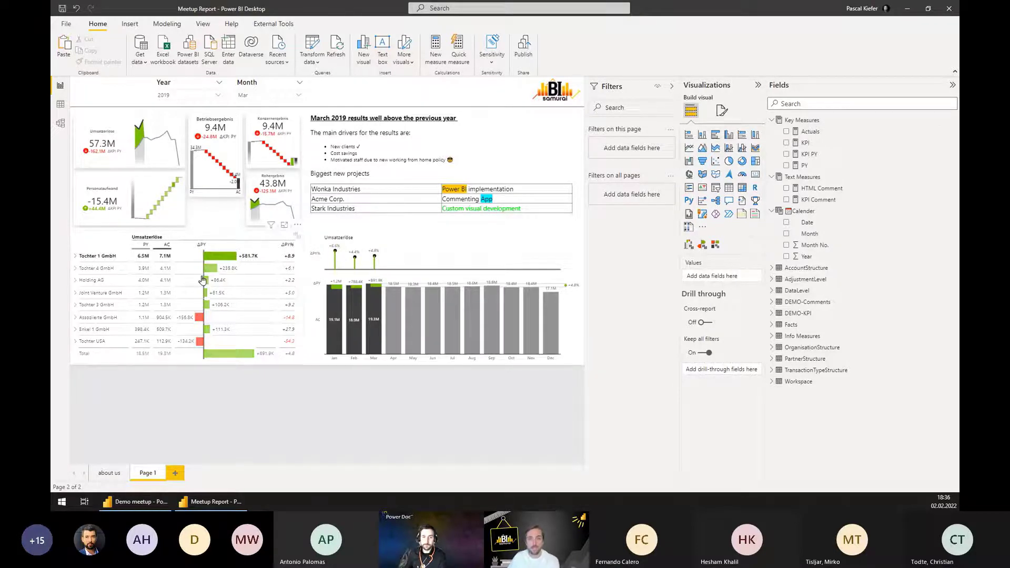
pyautogui.moveTo(206, 284)
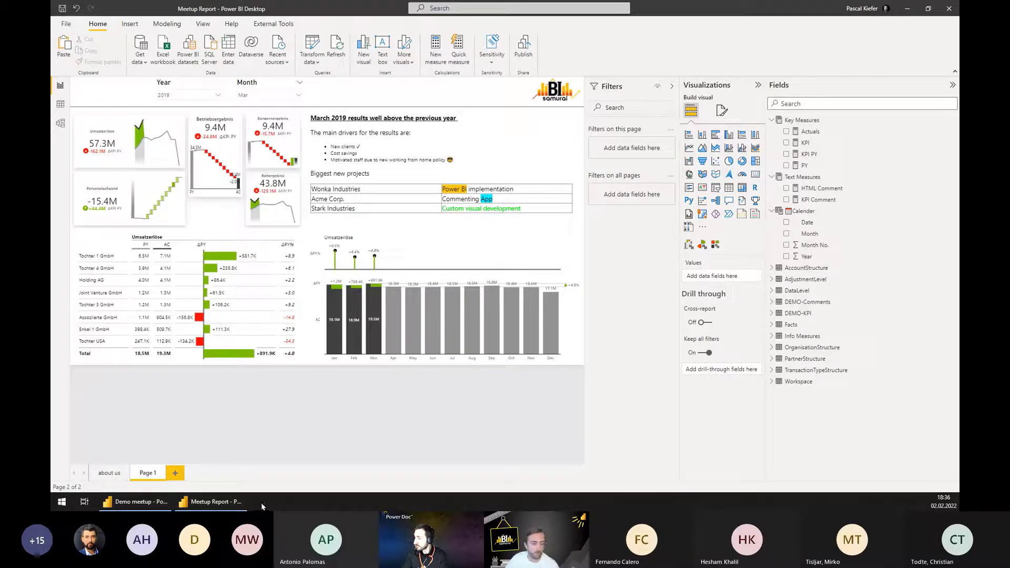
# Switch to the Demo meetup report and preview the Tochter USA unit in the Comments App on the Commenting App page.
pyautogui.moveTo(160, 497)
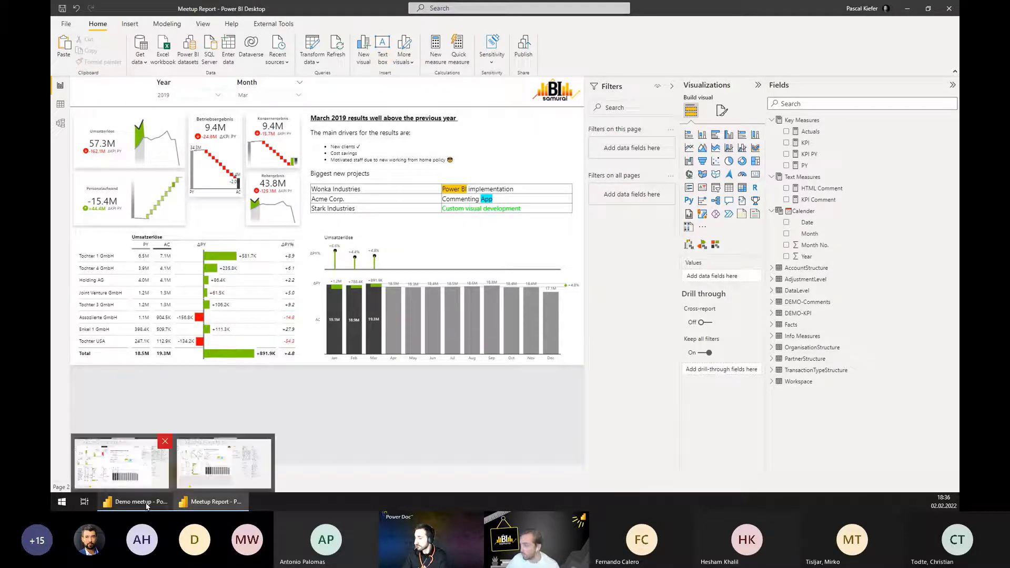
pyautogui.click(135, 503)
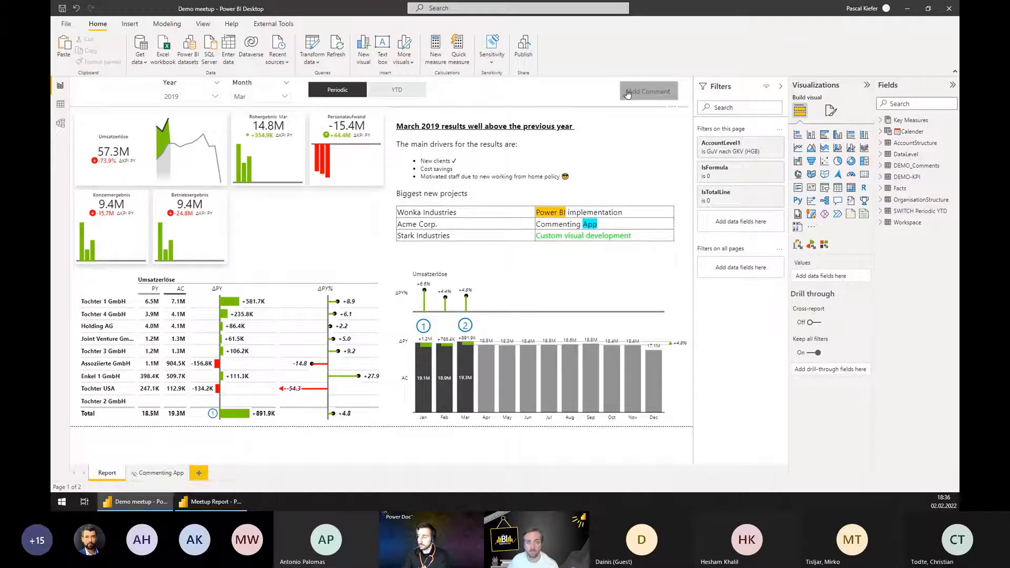
pyautogui.click(153, 475)
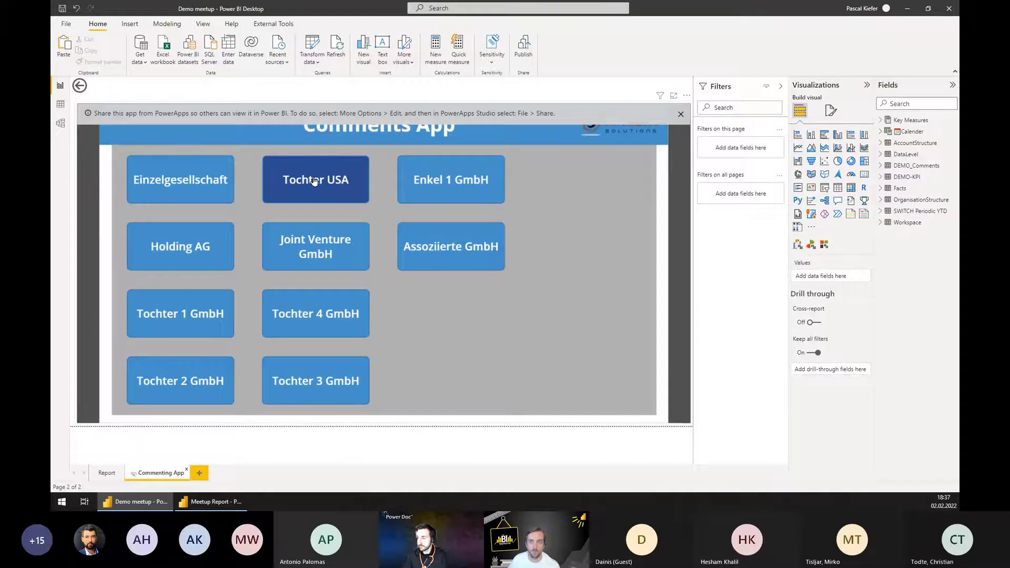
pyautogui.click(192, 193)
pyautogui.click(126, 140)
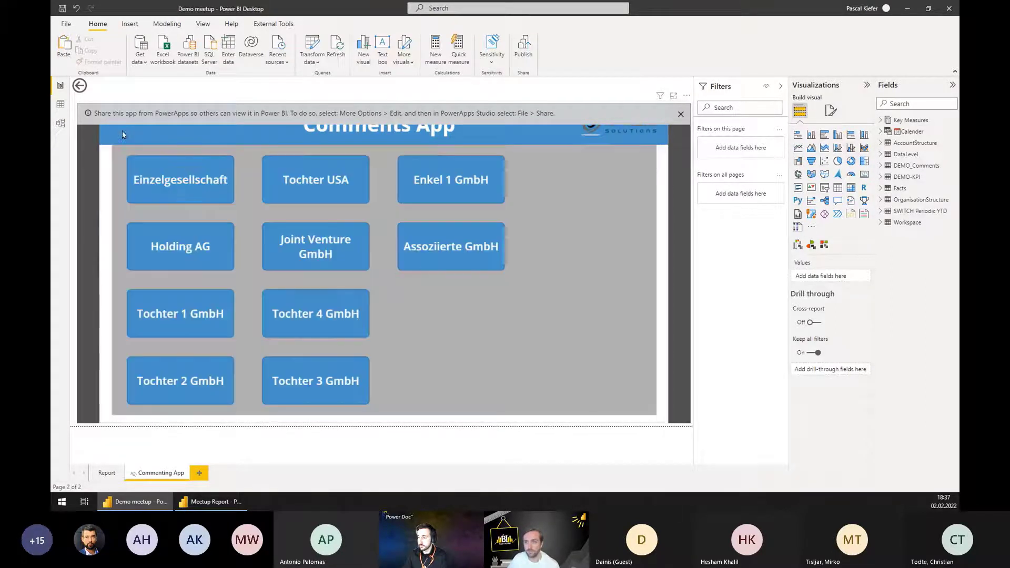
pyautogui.click(289, 187)
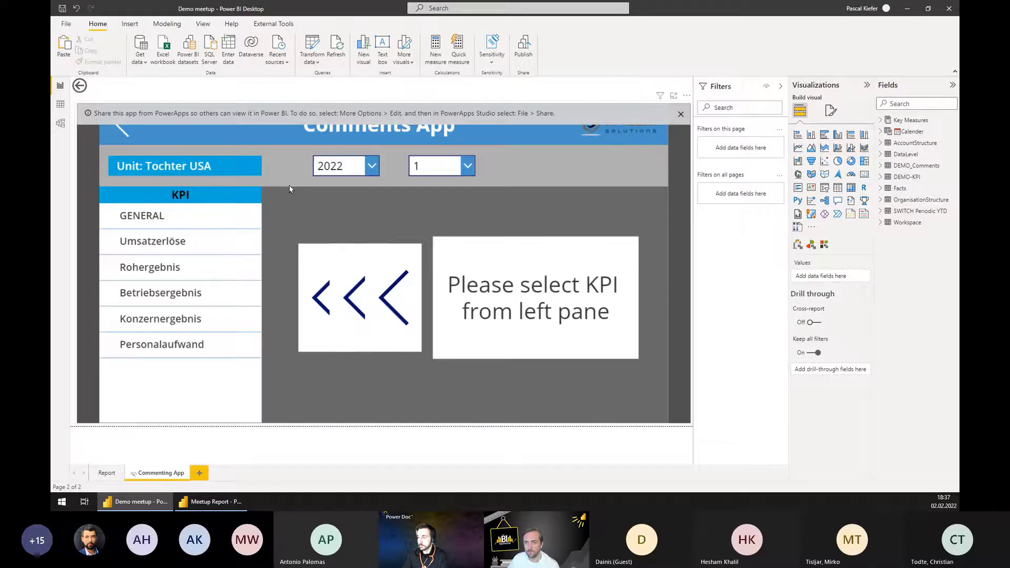
pyautogui.click(121, 138)
# Open the Umsatzerlöse comment form for Holding AG's sub-unit Hotel 1 and dismiss the app sharing notice.
pyautogui.click(190, 254)
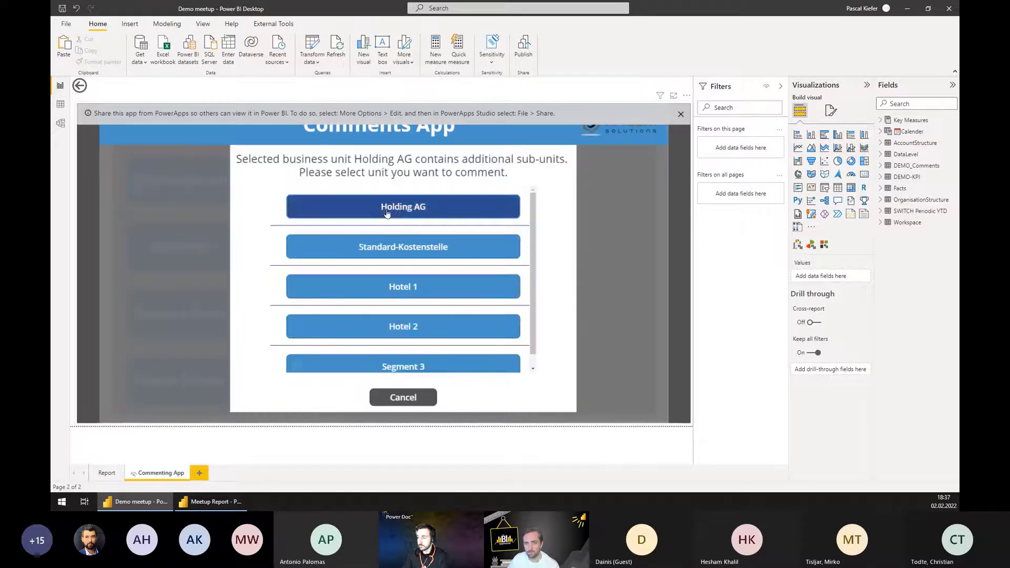
pyautogui.click(412, 288)
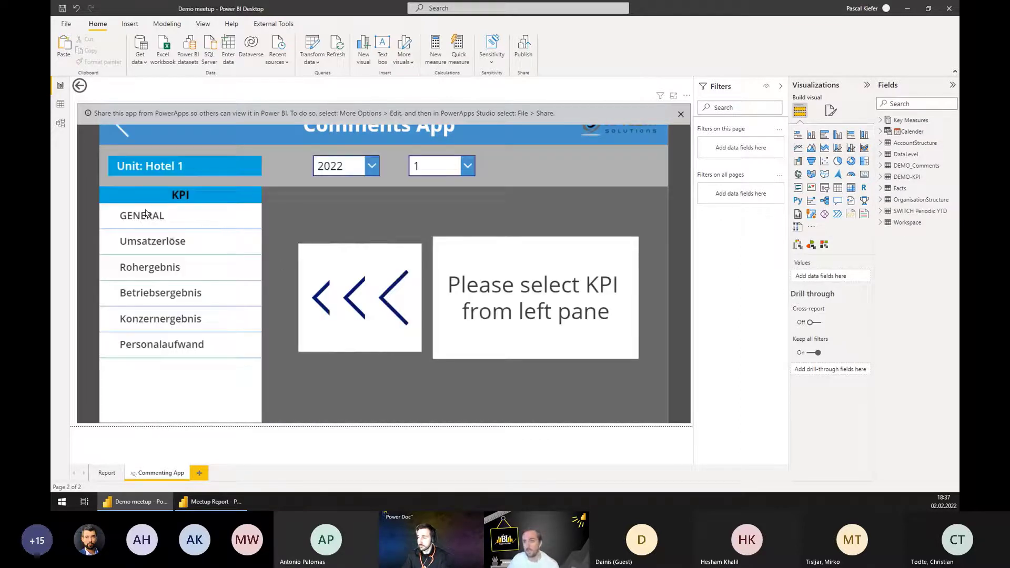
pyautogui.click(158, 240)
pyautogui.click(428, 255)
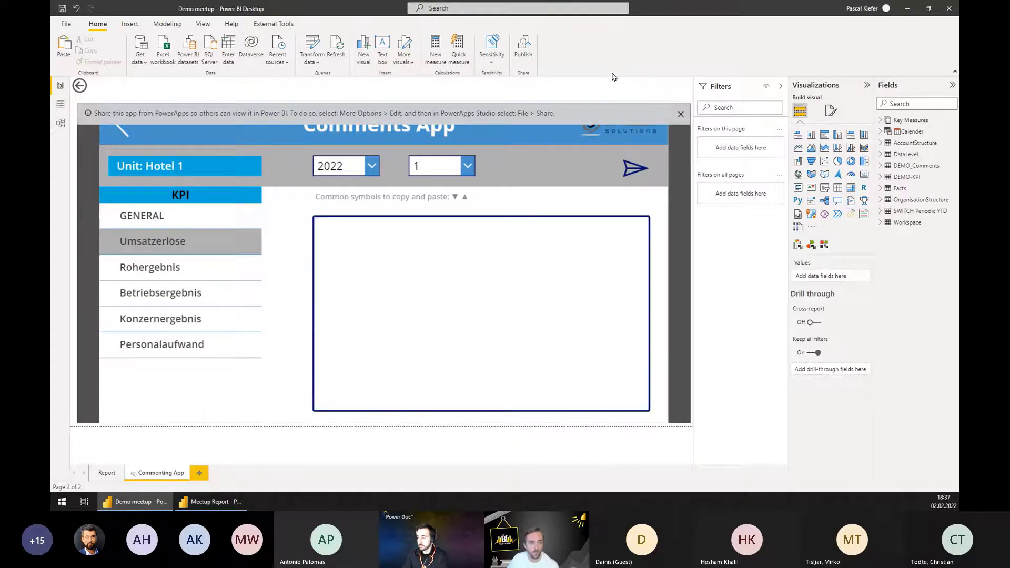
pyautogui.click(681, 113)
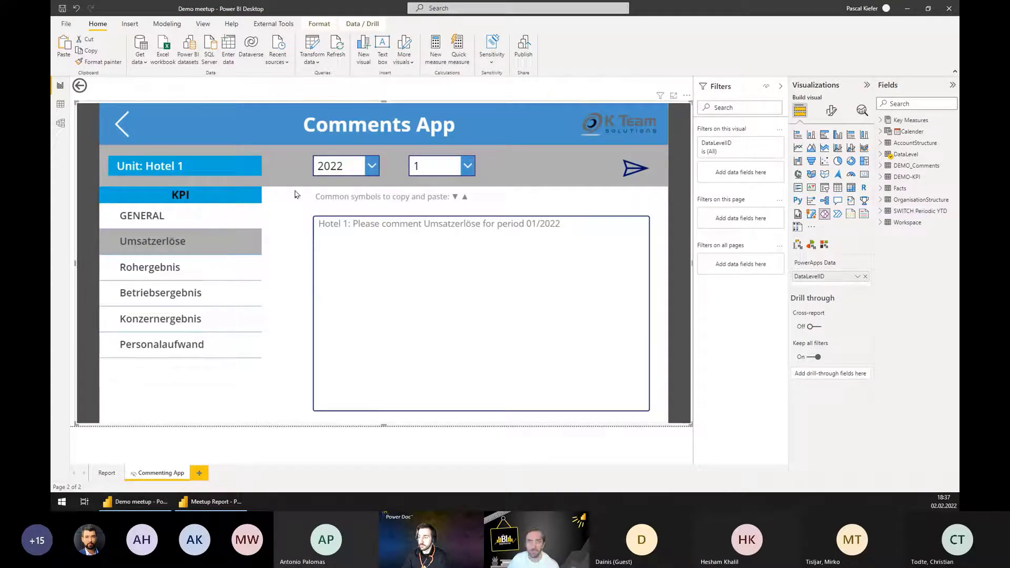
# Duplicate the Add Comment button on the Report page and place the copy directly beside the original.
pyautogui.click(107, 473)
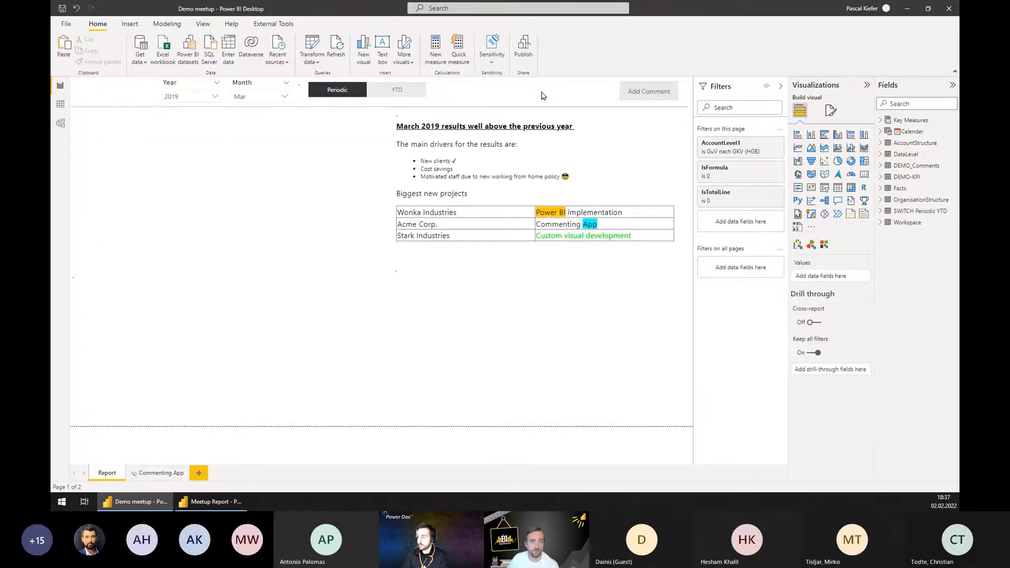
pyautogui.click(658, 96)
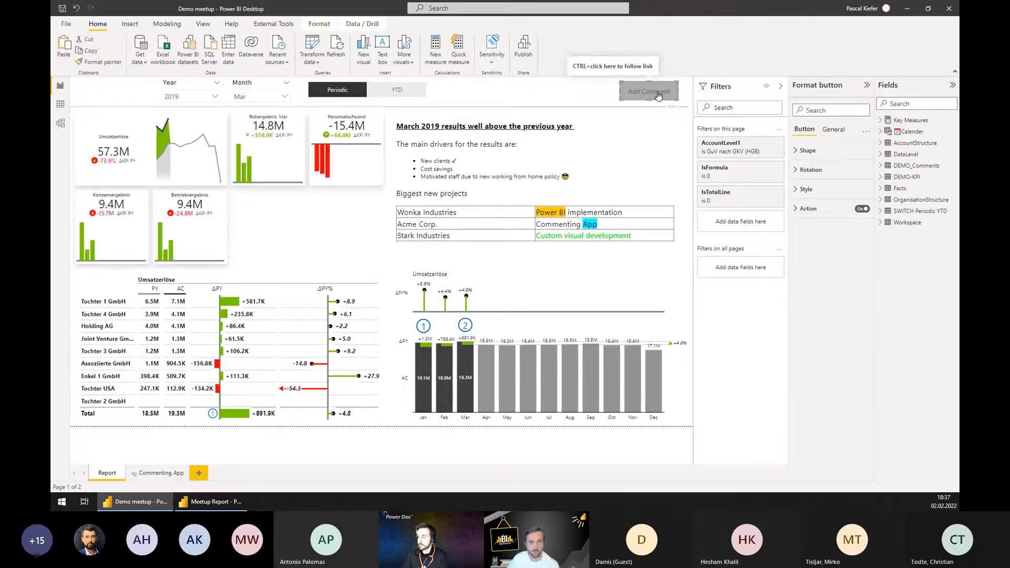
pyautogui.moveTo(658, 96); pyautogui.dragTo(588, 95)
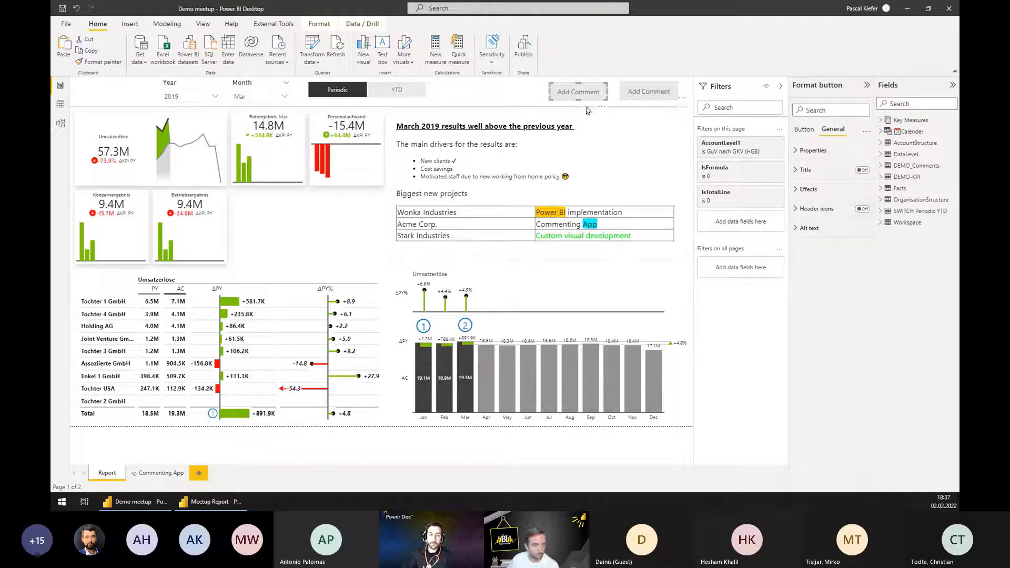
# Set the copied Add Comment button's action type to Web URL and paste the commenting app's Power Apps link.
pyautogui.click(803, 131)
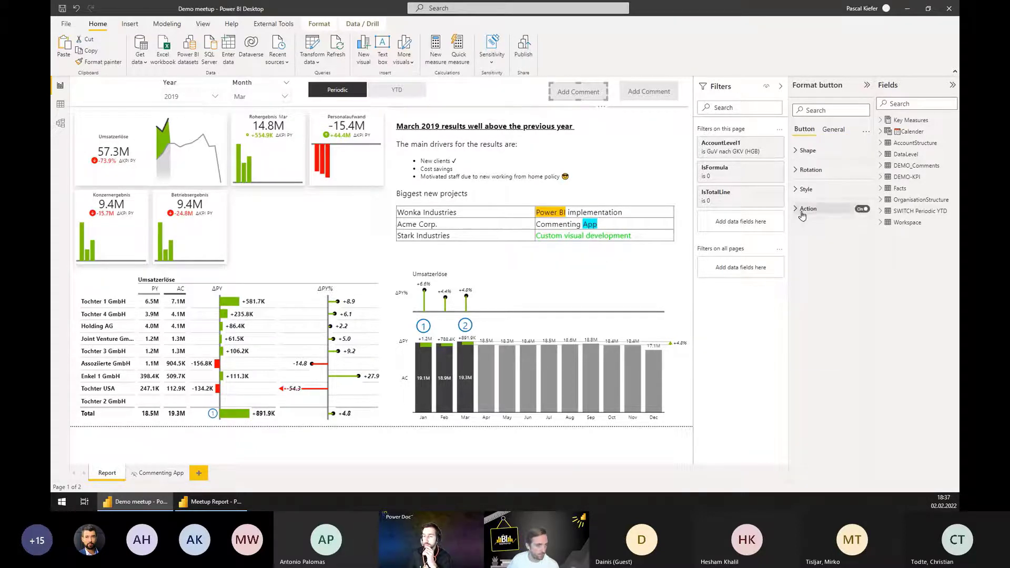
pyautogui.click(808, 208)
pyautogui.click(829, 252)
pyautogui.click(814, 321)
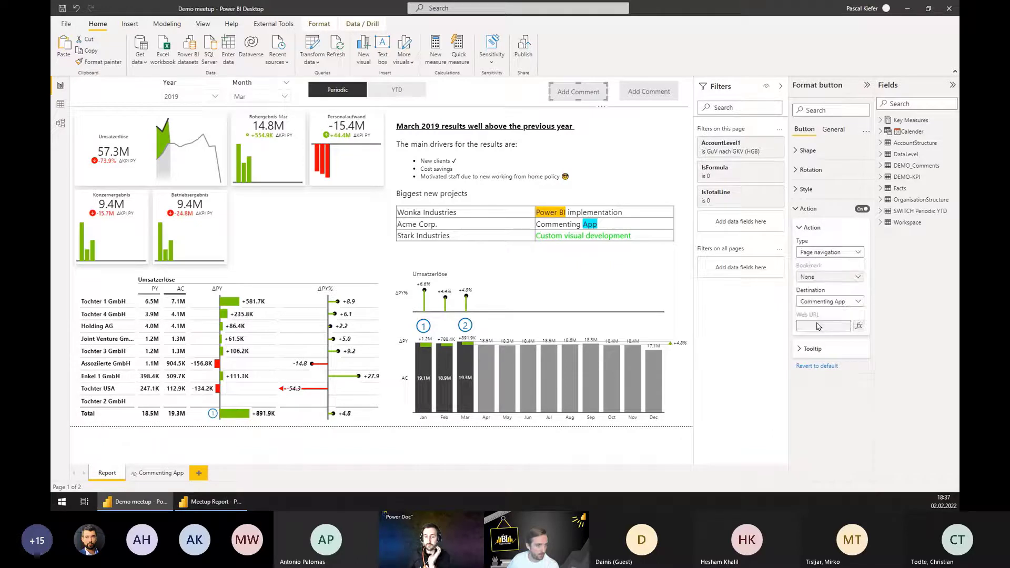
pyautogui.click(817, 326)
pyautogui.hotkey('ctrl', 'v')
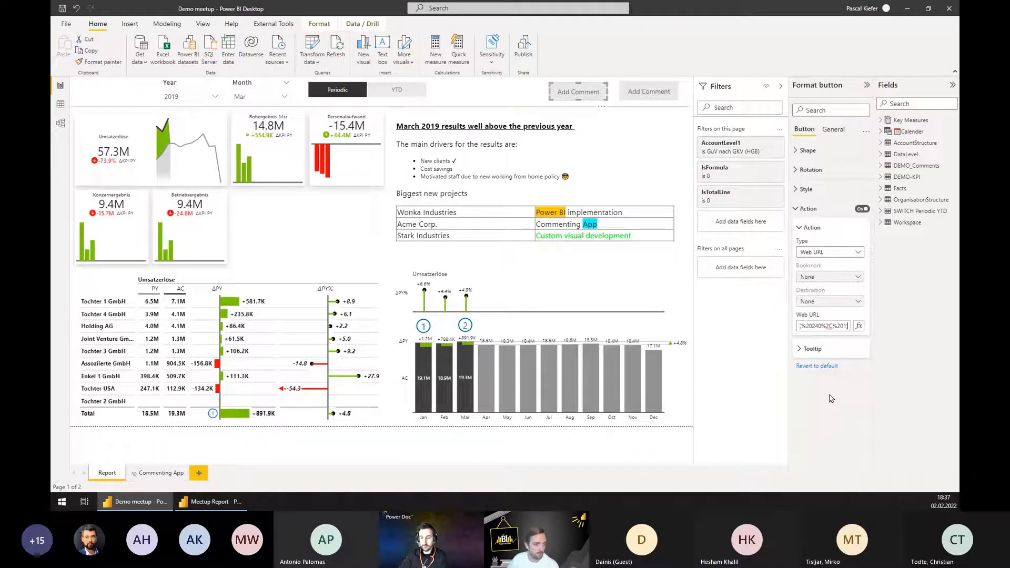
pyautogui.press('Home')
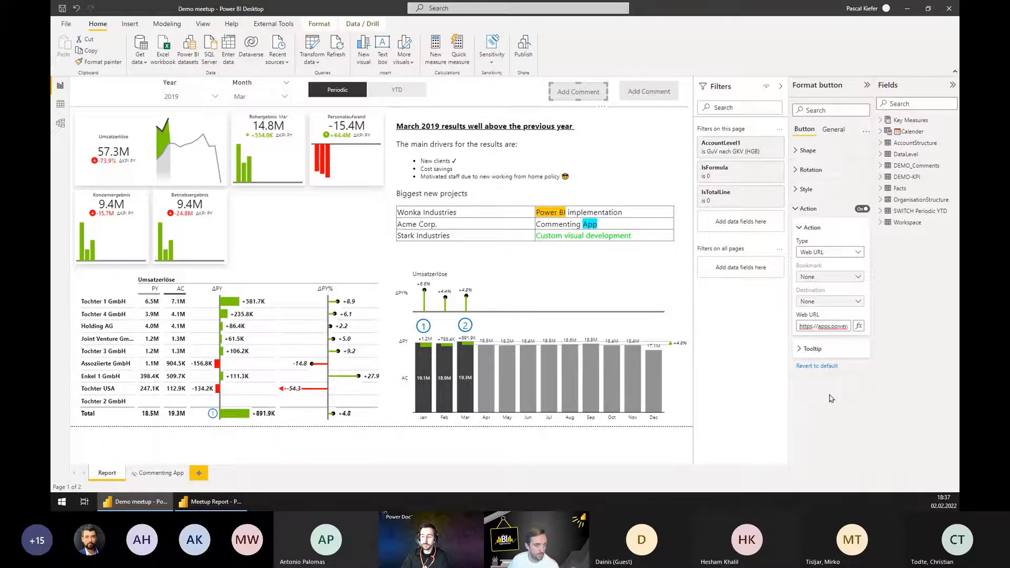
# Follow the copied Add Comment button's link to view the Comments App in the browser, and close that window.
pyautogui.click(513, 86)
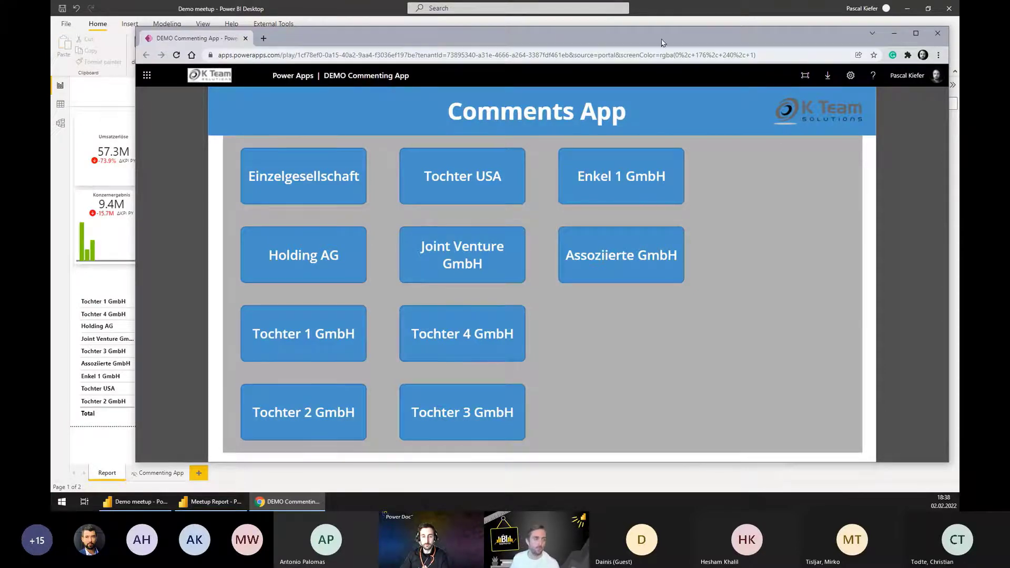
pyautogui.click(937, 33)
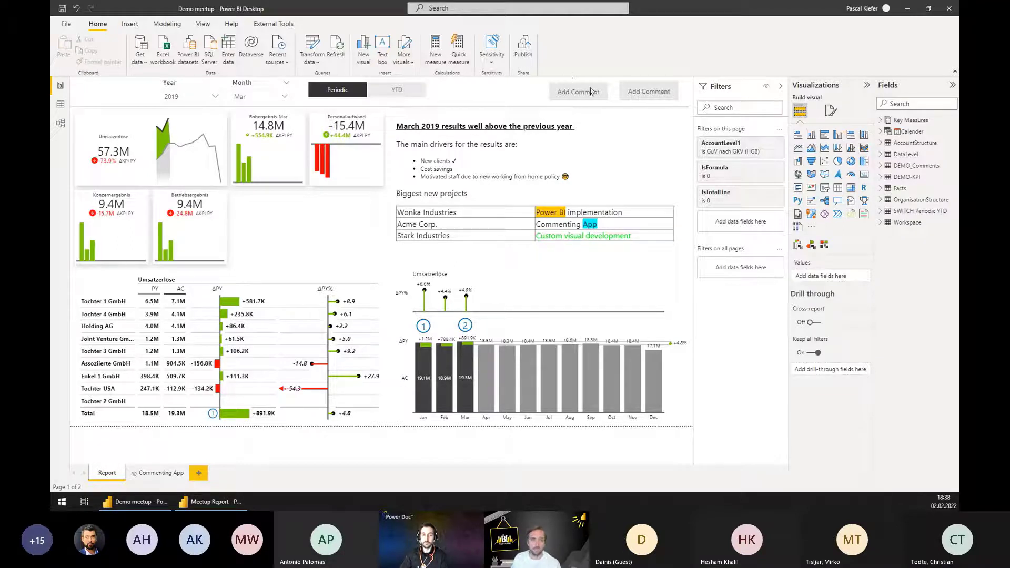
pyautogui.click(647, 94)
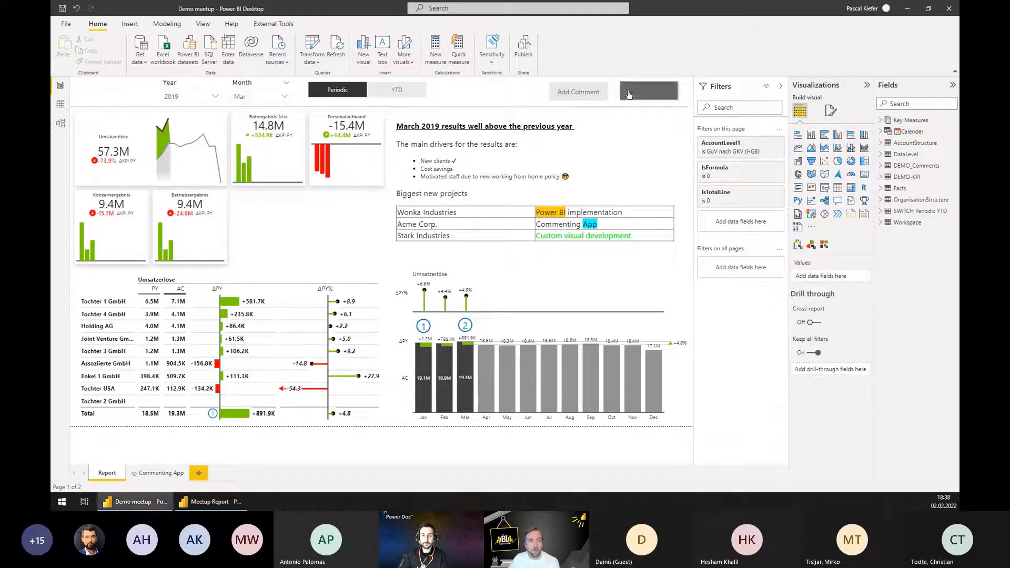
pyautogui.click(518, 90)
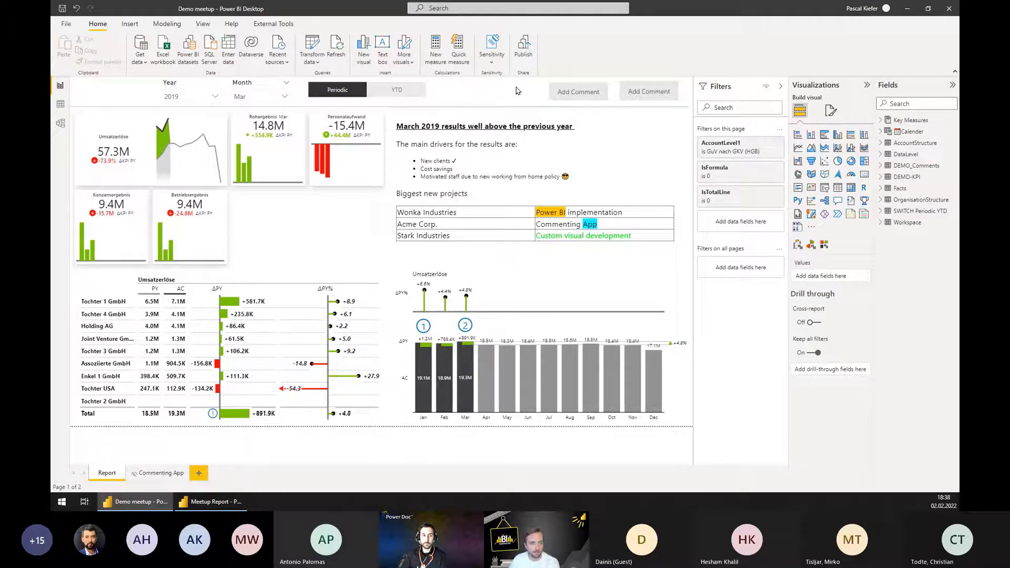
# Shift the HTML comment visual slightly up and left on the Report page, and enlarge it a little.
pyautogui.click(589, 137)
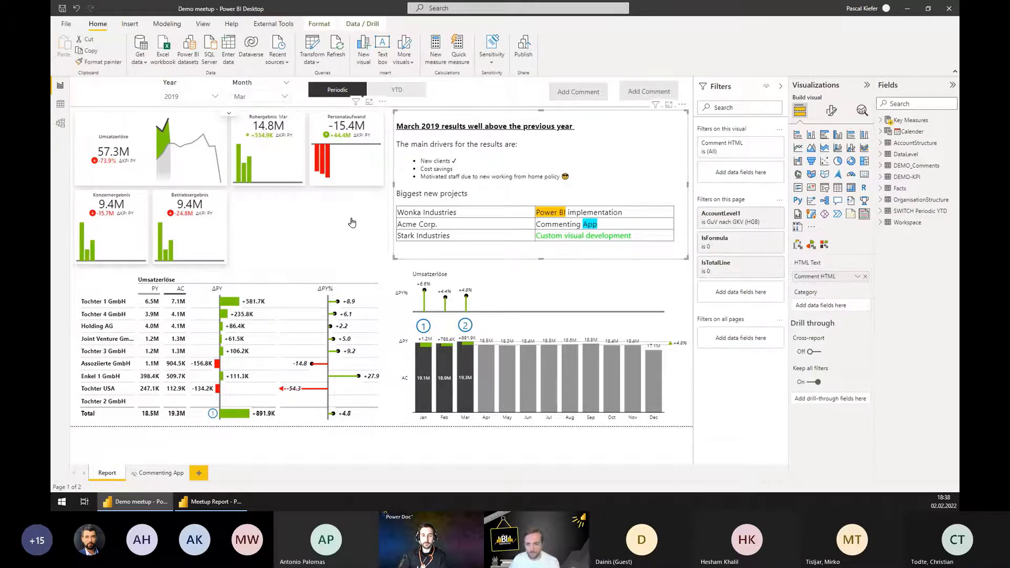
pyautogui.click(374, 439)
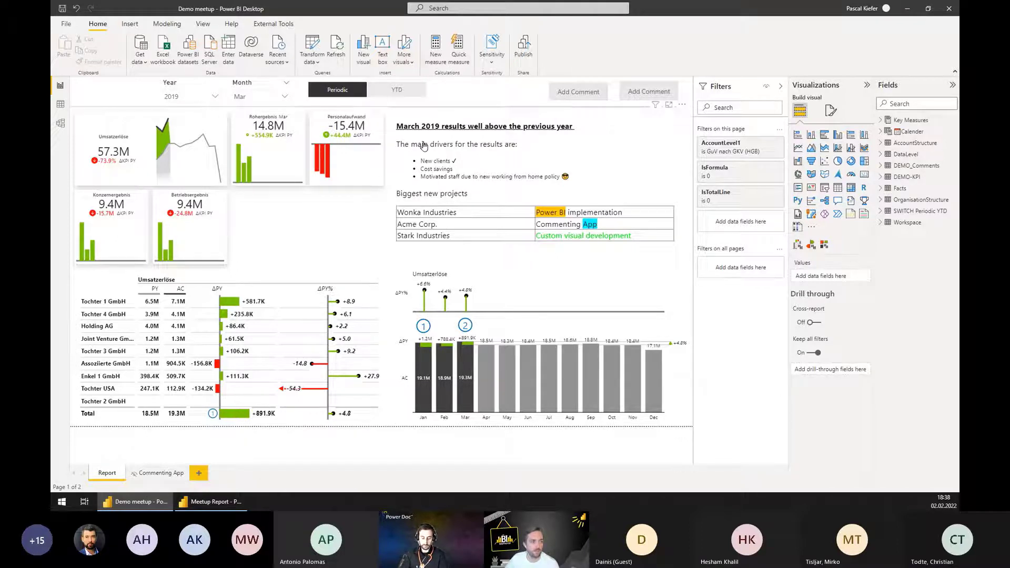
pyautogui.click(411, 115)
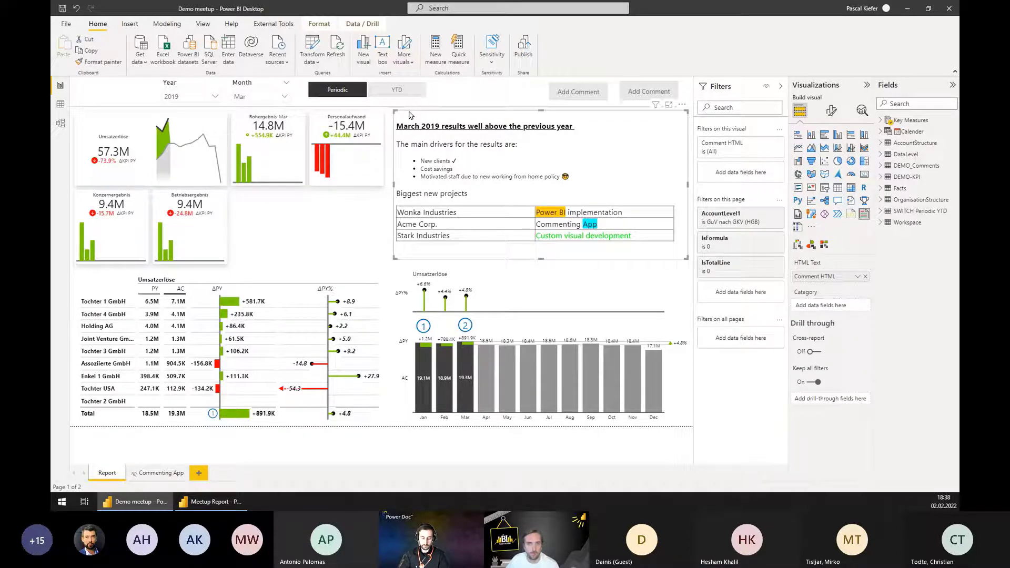
pyautogui.moveTo(410, 114); pyautogui.dragTo(405, 112)
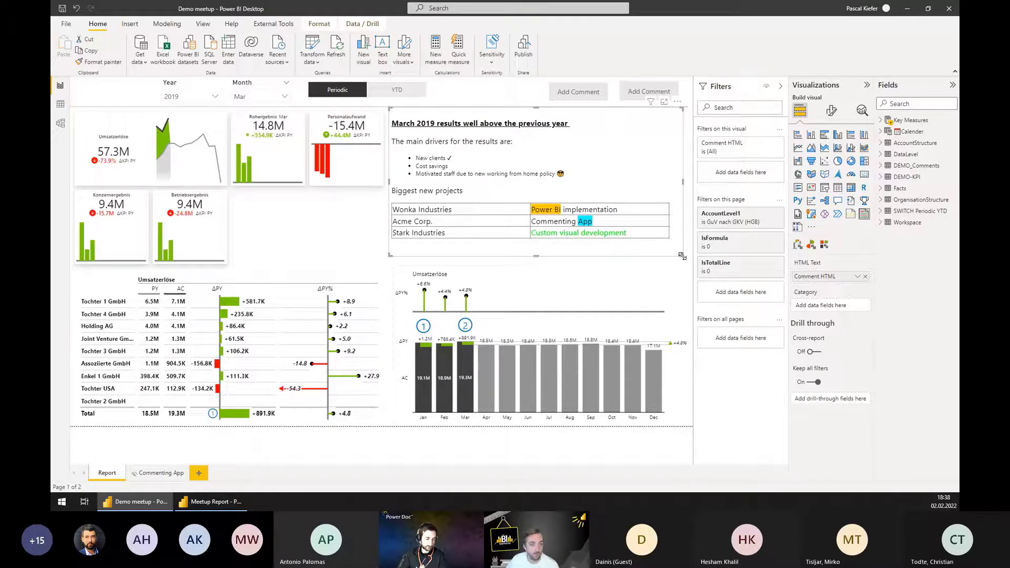
pyautogui.click(653, 378)
pyautogui.click(682, 443)
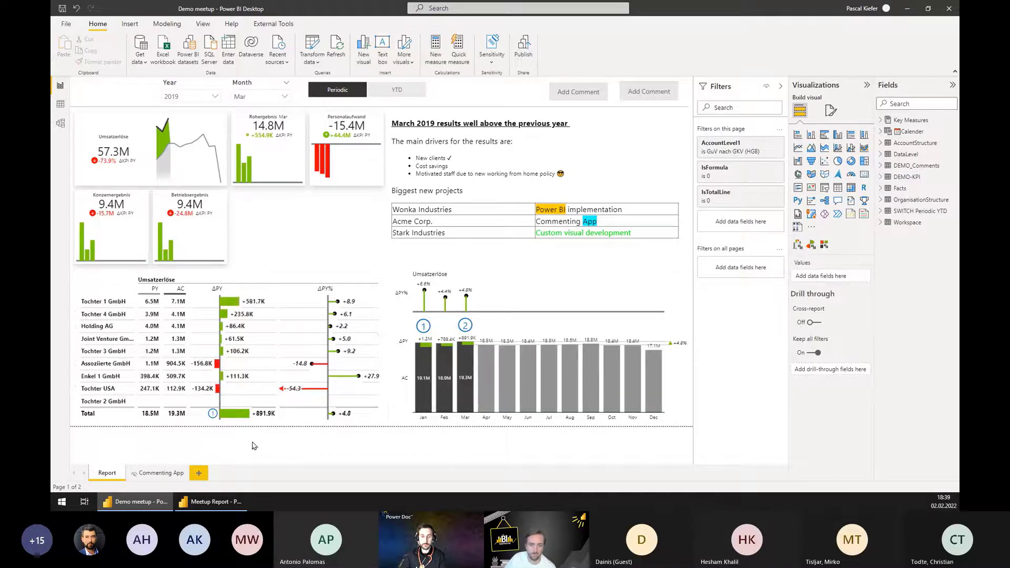
pyautogui.moveTo(249, 420)
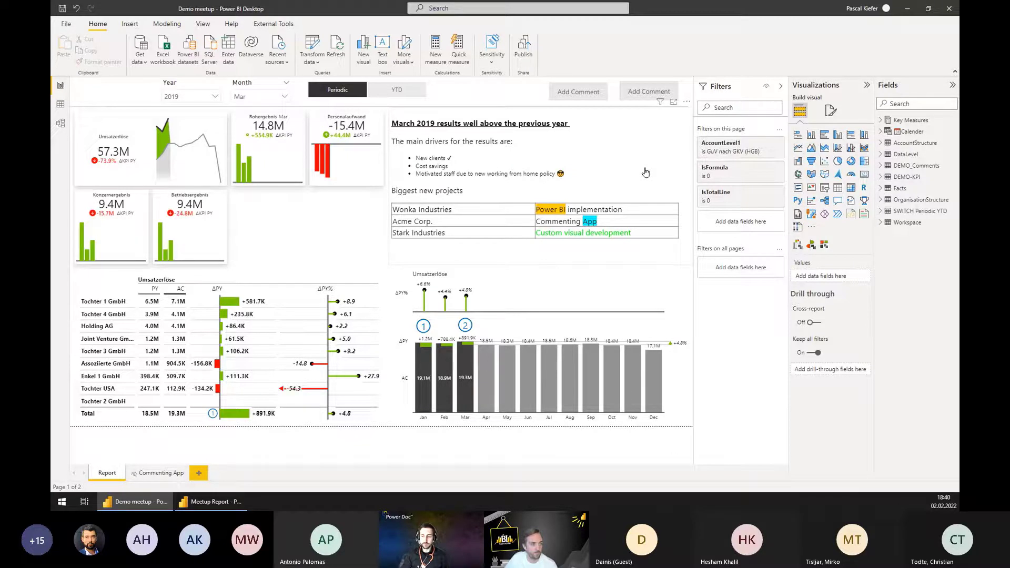
pyautogui.click(659, 158)
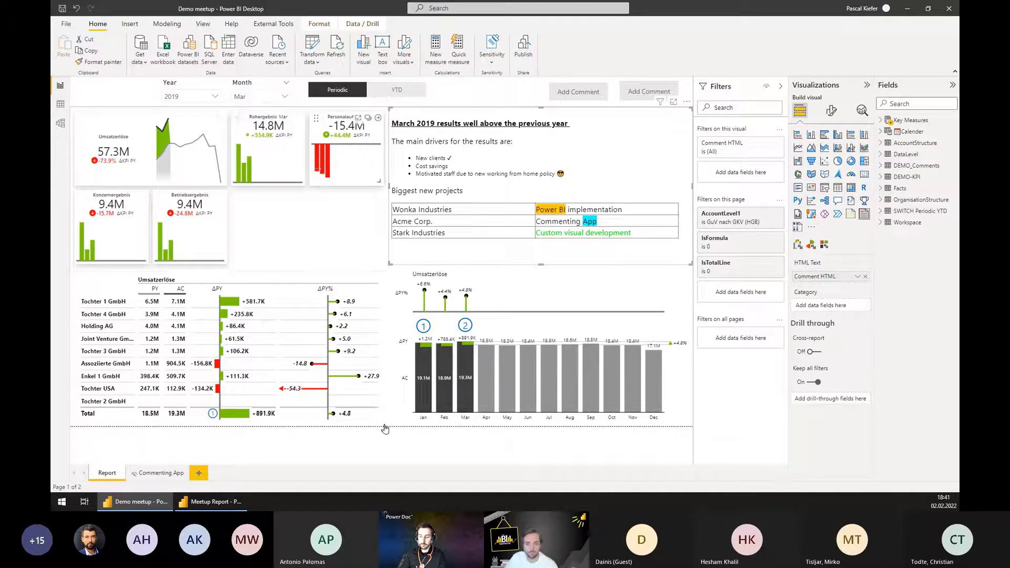
pyautogui.click(413, 453)
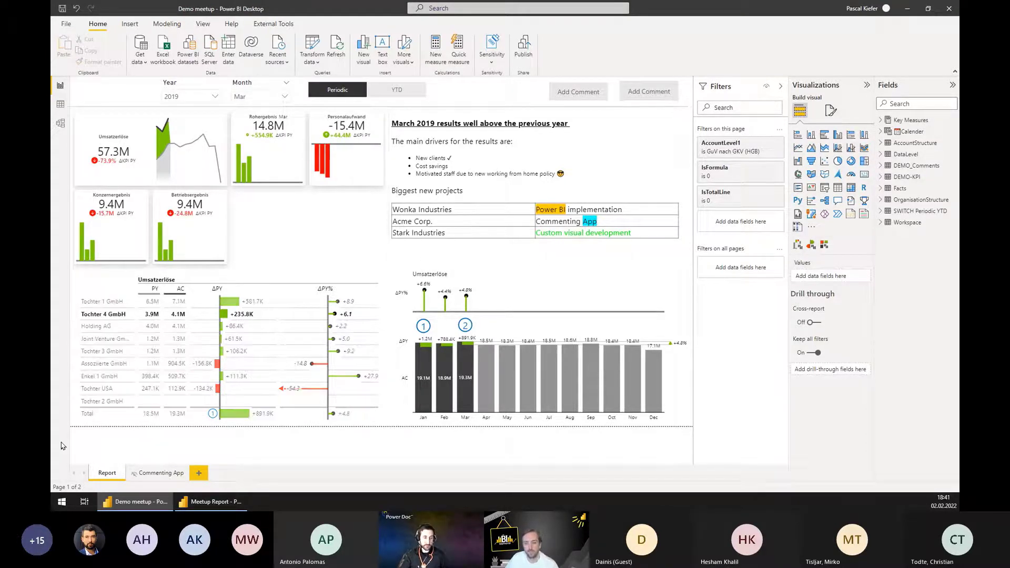
# Select the Power Apps visual on the Commenting App page and examine the field assigned to its PowerApps Data.
pyautogui.click(153, 474)
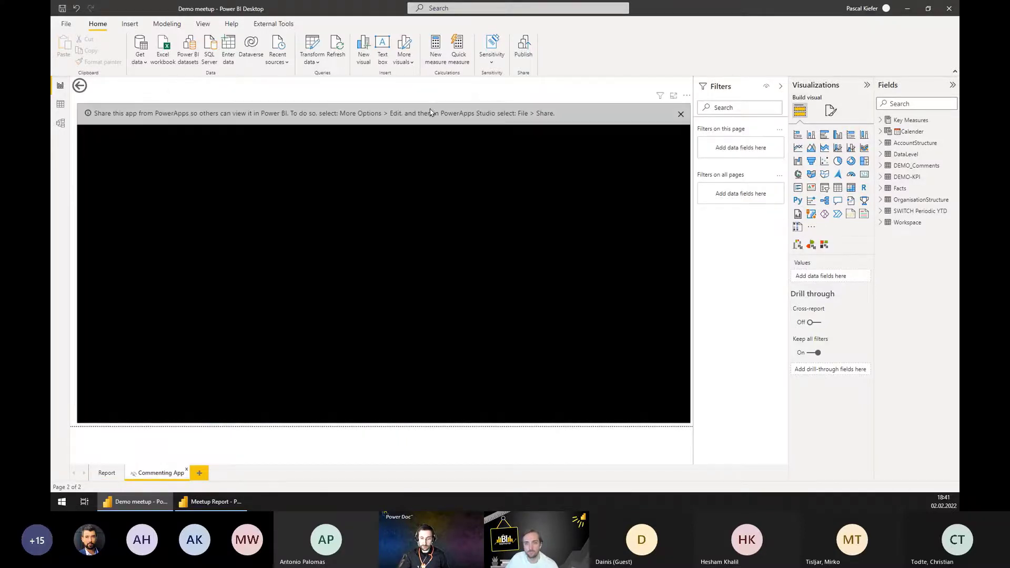
pyautogui.click(469, 99)
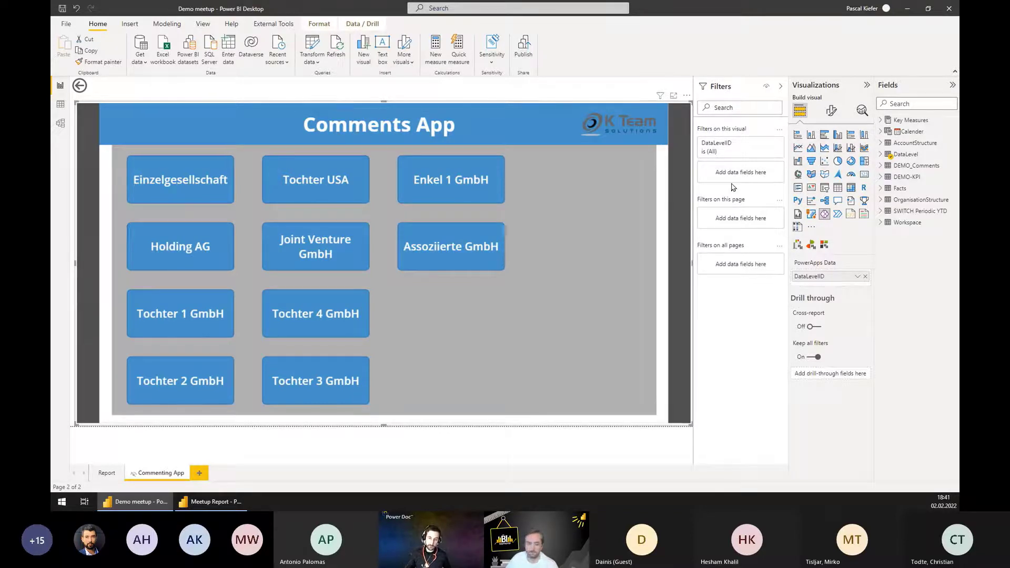
pyautogui.moveTo(786, 248); pyautogui.dragTo(876, 291)
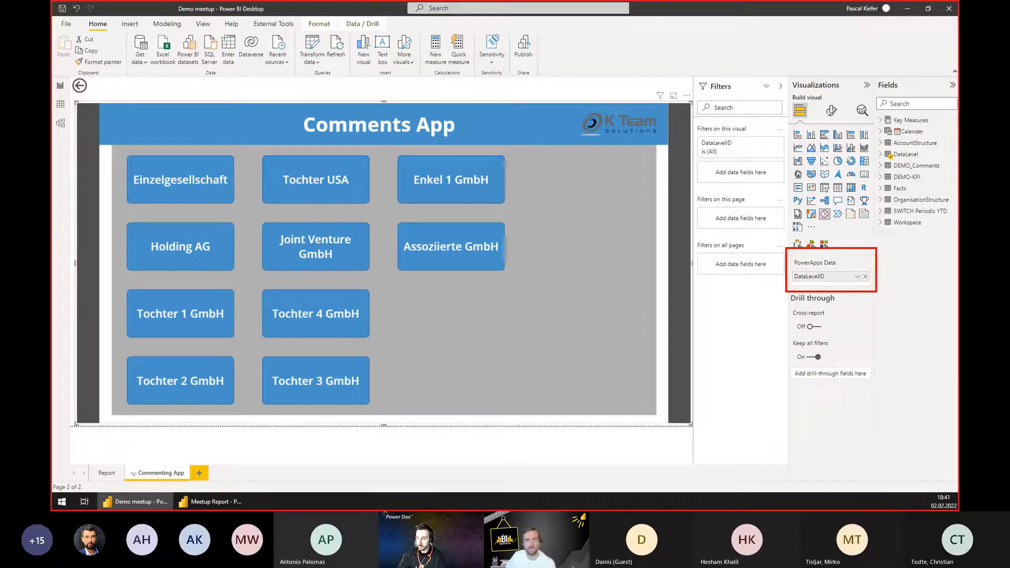
pyautogui.click(144, 161)
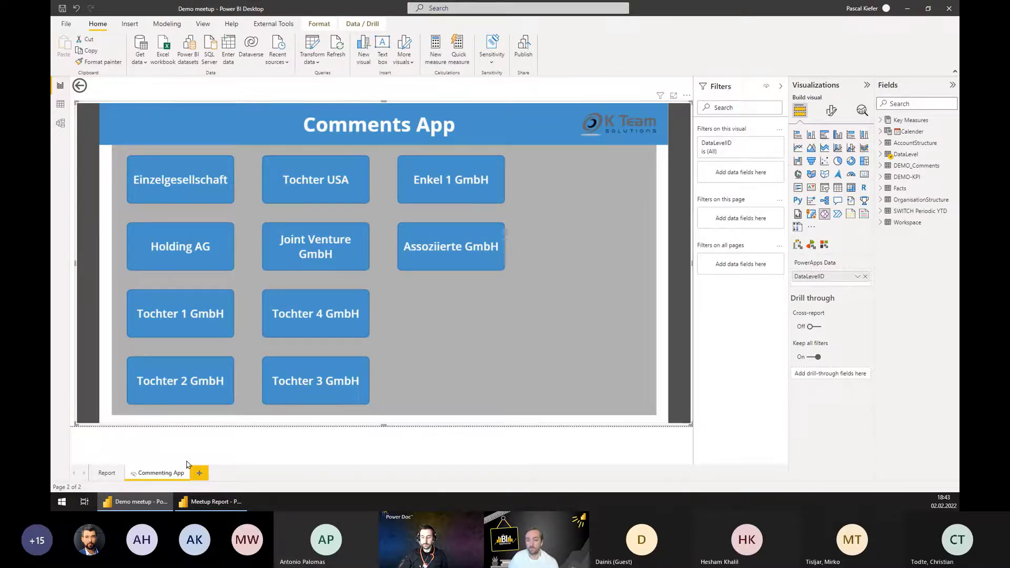
# Add a new report page and place an empty Power Apps visual on it.
pyautogui.click(200, 472)
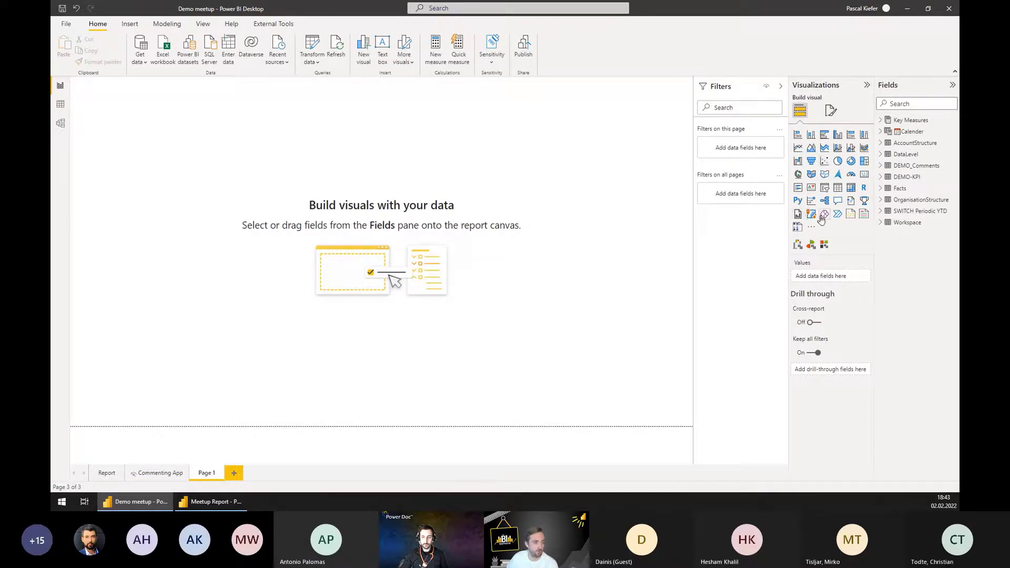
pyautogui.click(838, 216)
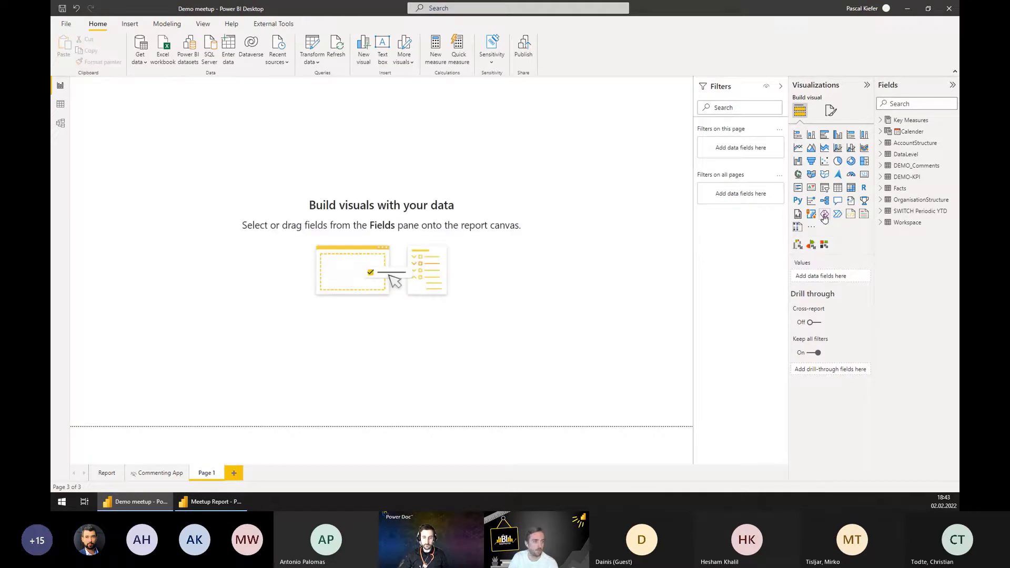
pyautogui.click(880, 200)
pyautogui.moveTo(922, 223); pyautogui.dragTo(828, 278)
pyautogui.press('Delete')
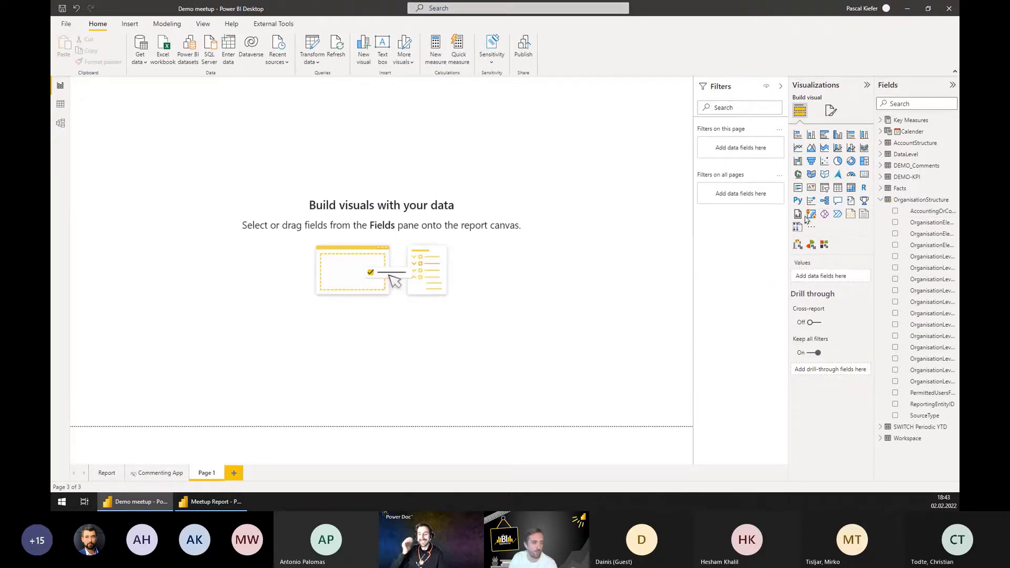
pyautogui.click(824, 214)
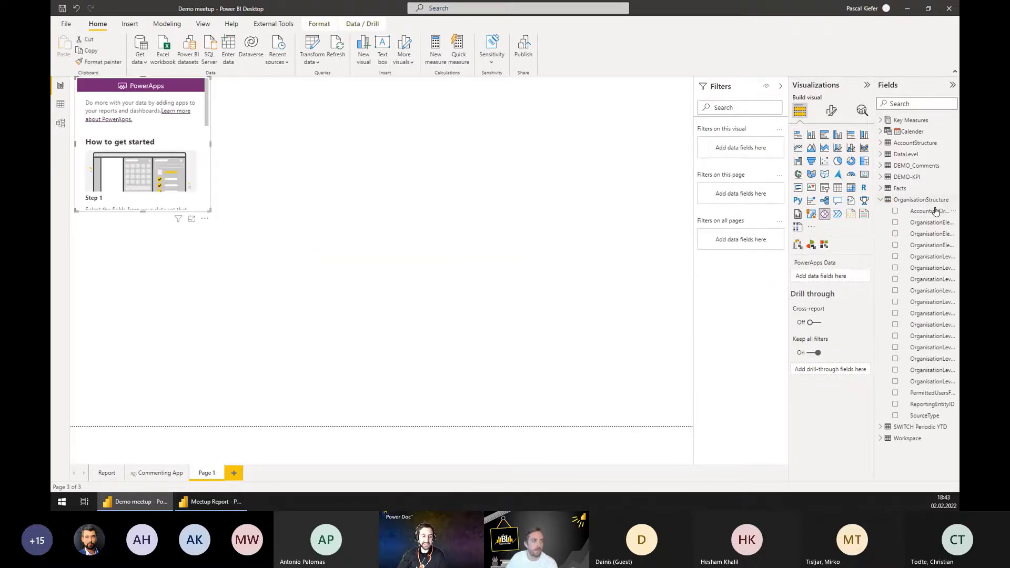
# Assign AccountingOrConsolidationArea and OrganisationLevel1ID to the visual's PowerApps Data, then enlarge the visual and move it further into the page.
pyautogui.moveTo(931, 211); pyautogui.dragTo(817, 277)
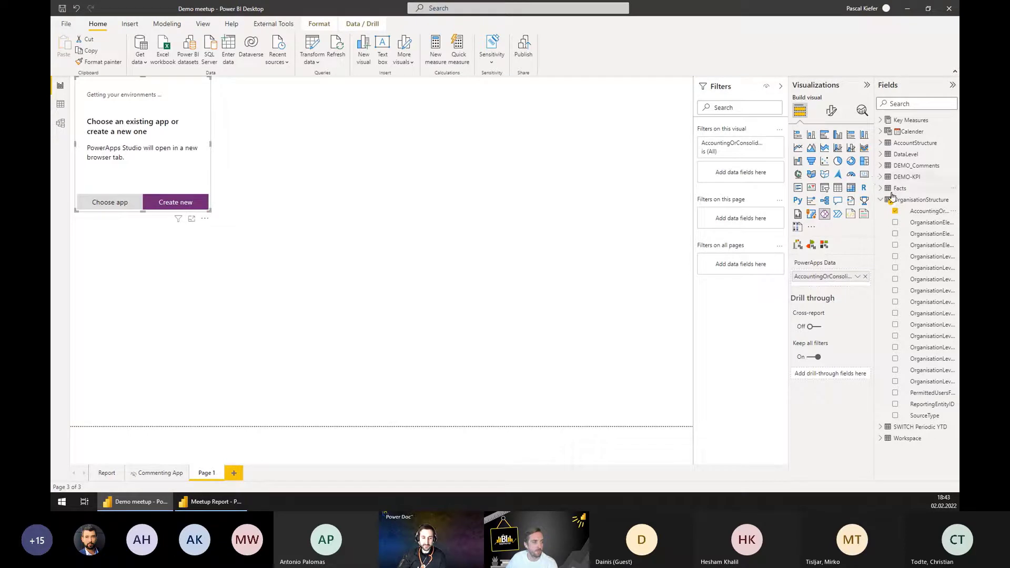
pyautogui.moveTo(923, 280); pyautogui.dragTo(836, 287)
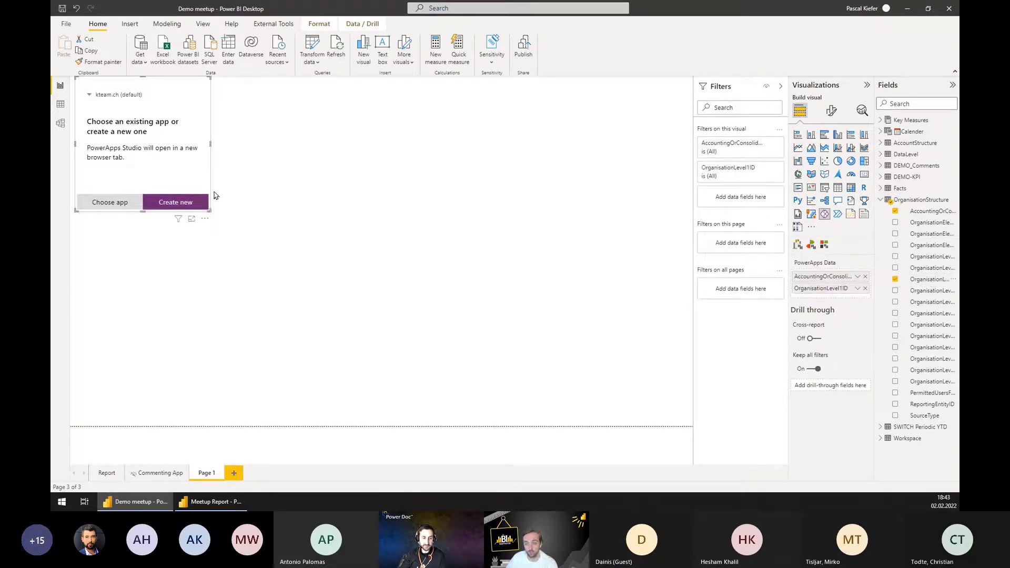
pyautogui.moveTo(210, 176); pyautogui.dragTo(310, 193)
pyautogui.moveTo(313, 232); pyautogui.dragTo(395, 250)
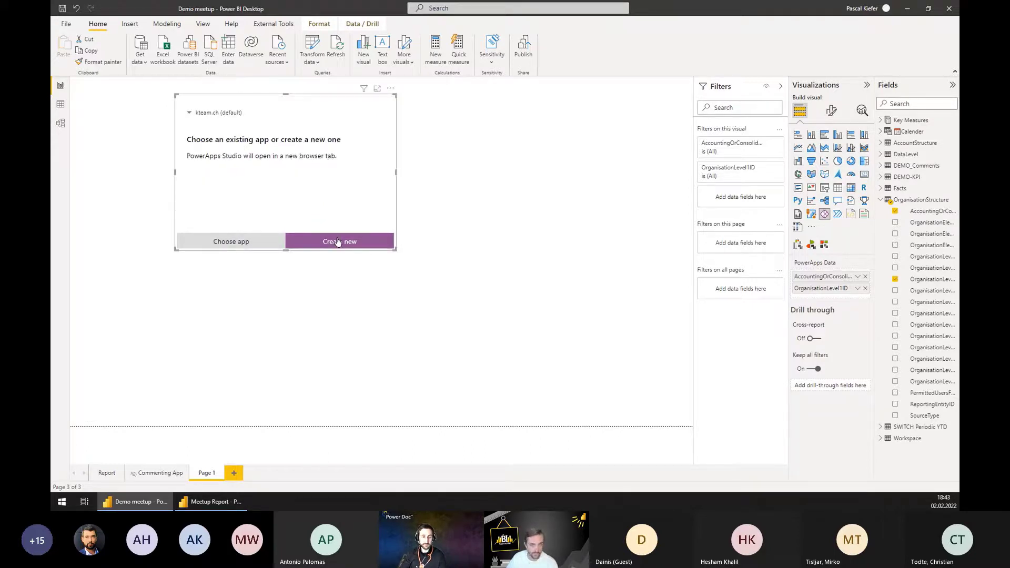
# Examine the fields in the visual's PowerApps Data and its option to create a new app, and shift the visual slightly.
pyautogui.moveTo(792, 257); pyautogui.dragTo(874, 299)
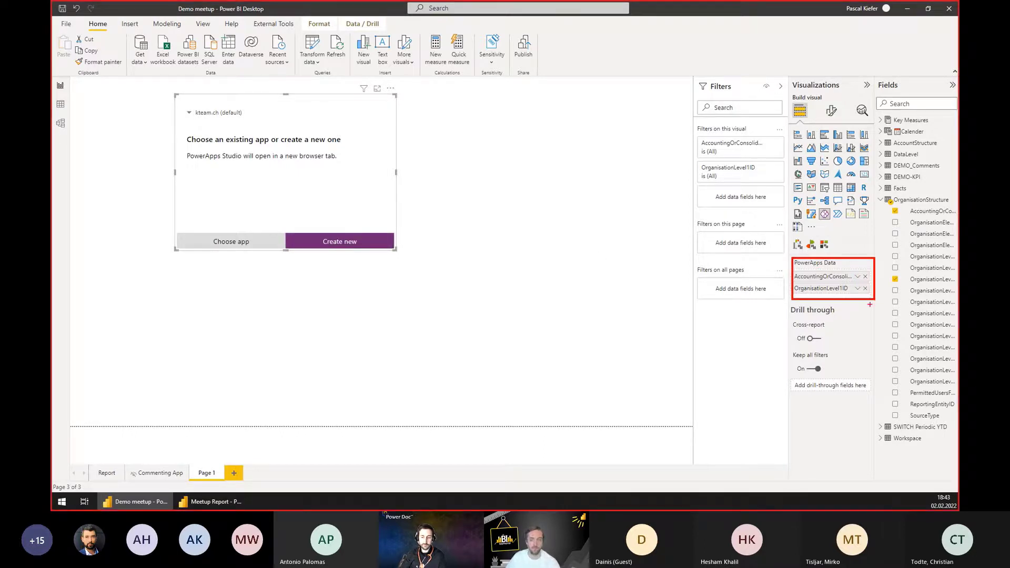
pyautogui.press('Escape')
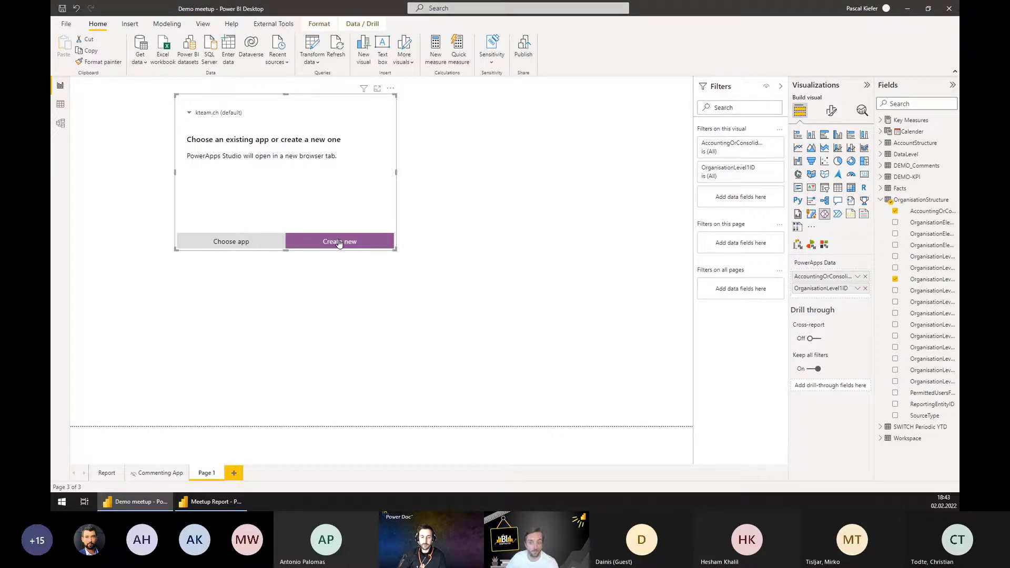
pyautogui.click(340, 242)
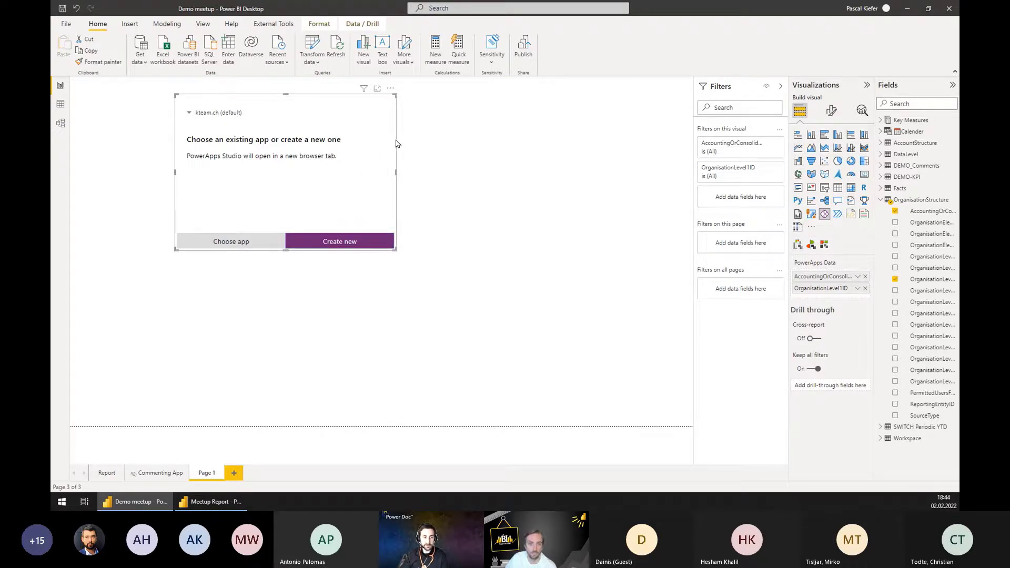
pyautogui.moveTo(395, 139); pyautogui.dragTo(384, 146)
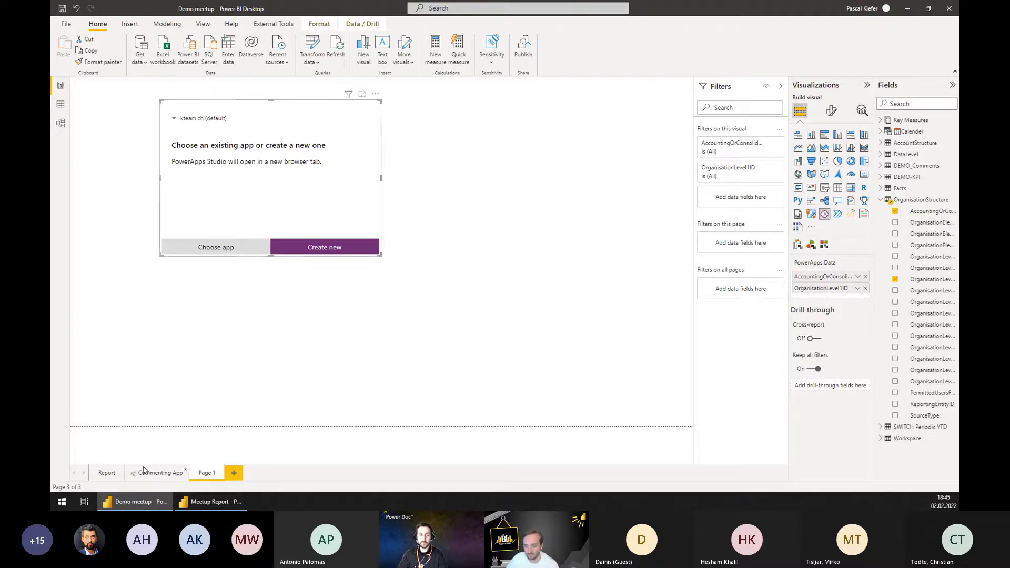
# Examine the action settings and full Web URL of the original Add Comment button on the Report page.
pyautogui.click(107, 472)
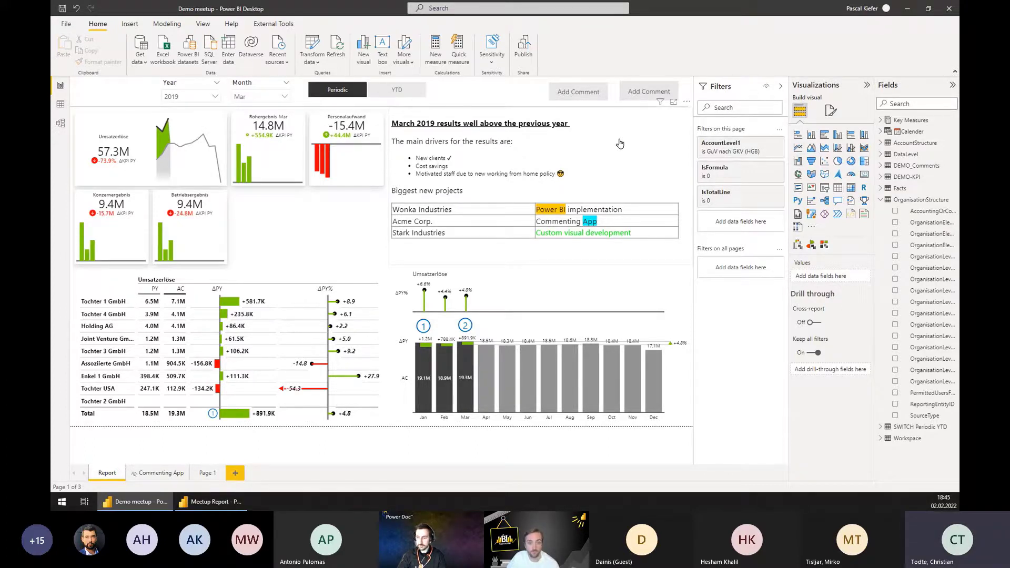
pyautogui.click(105, 364)
pyautogui.click(105, 363)
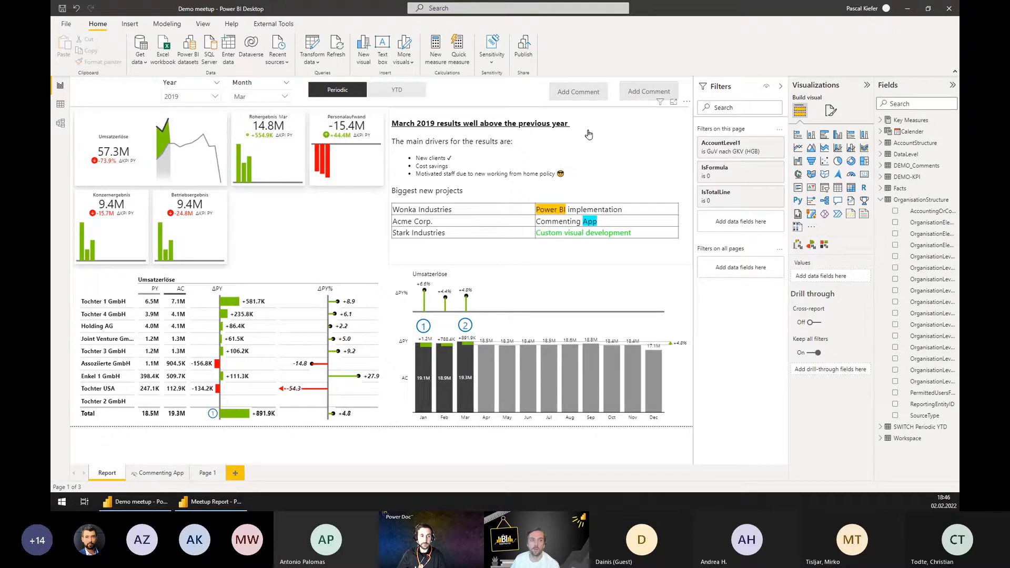
pyautogui.click(628, 98)
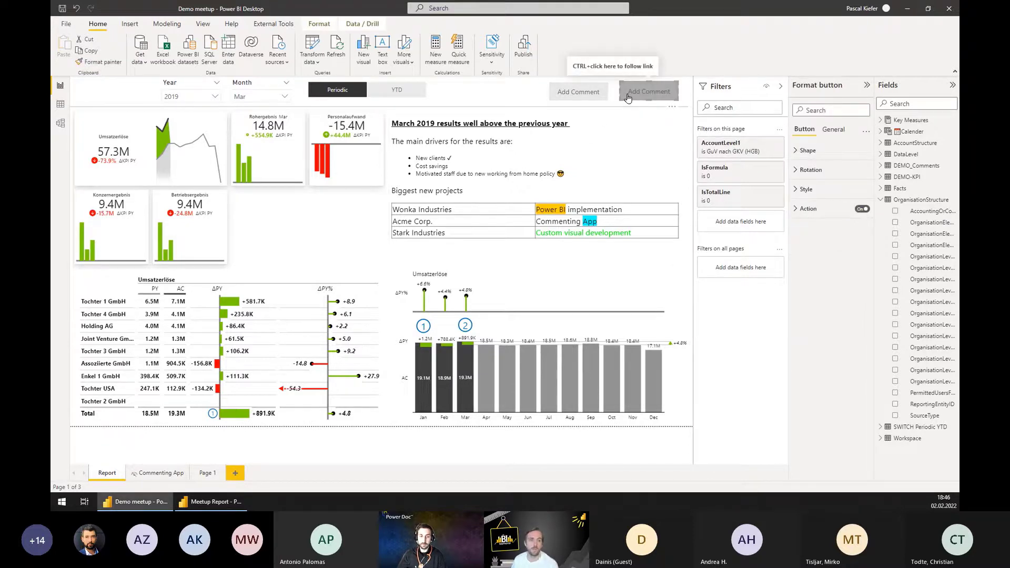
pyautogui.click(577, 87)
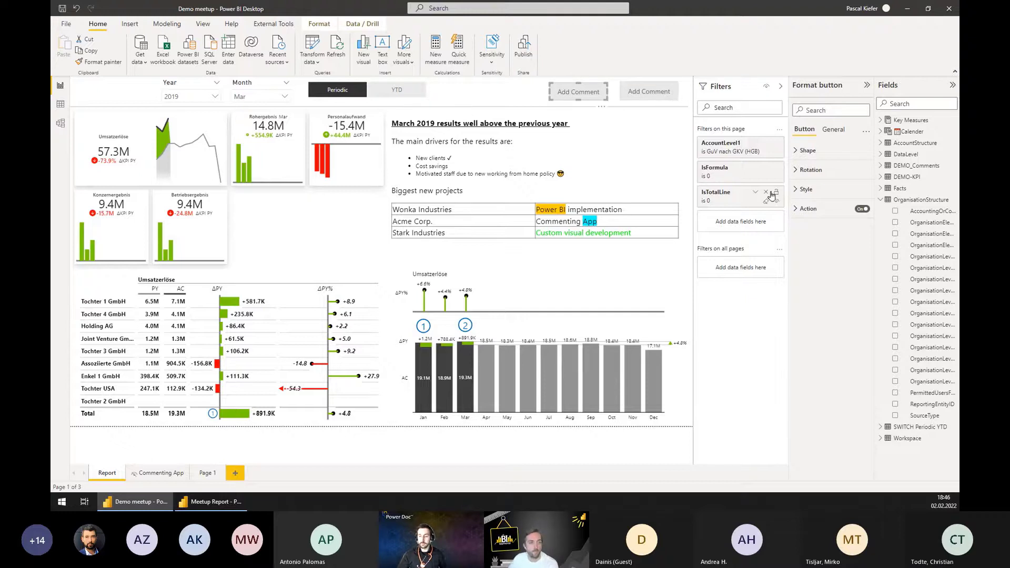
pyautogui.click(797, 208)
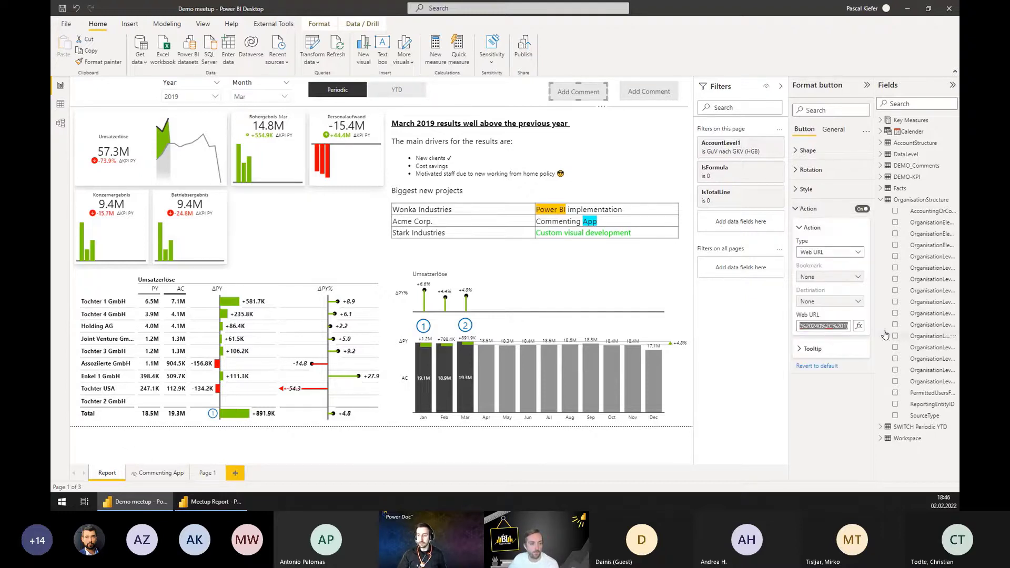
pyautogui.moveTo(810, 328); pyautogui.dragTo(663, 328)
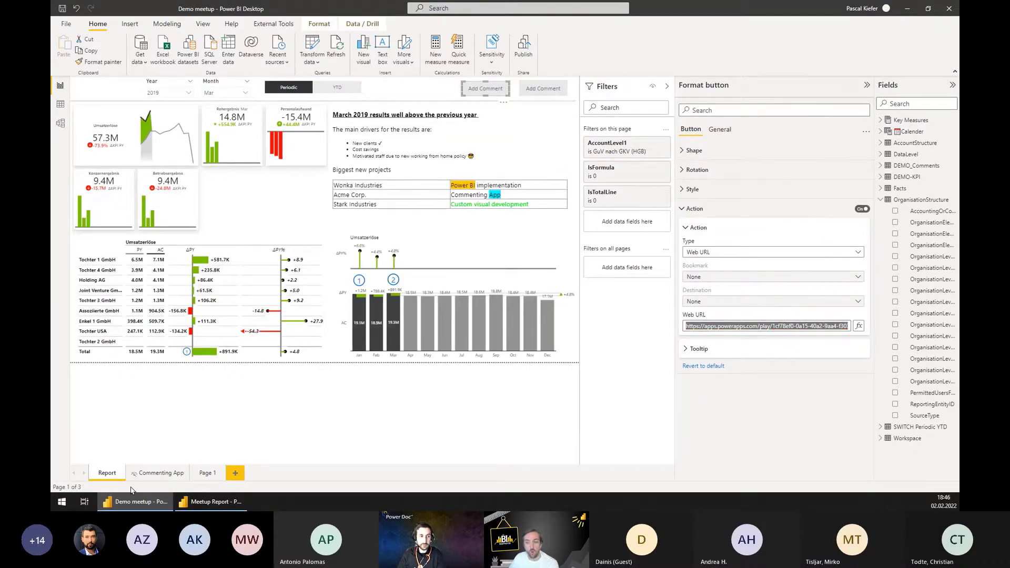
# View the embedded app on the Commenting App page, and delete the Power Apps visual from Page 1.
pyautogui.click(160, 473)
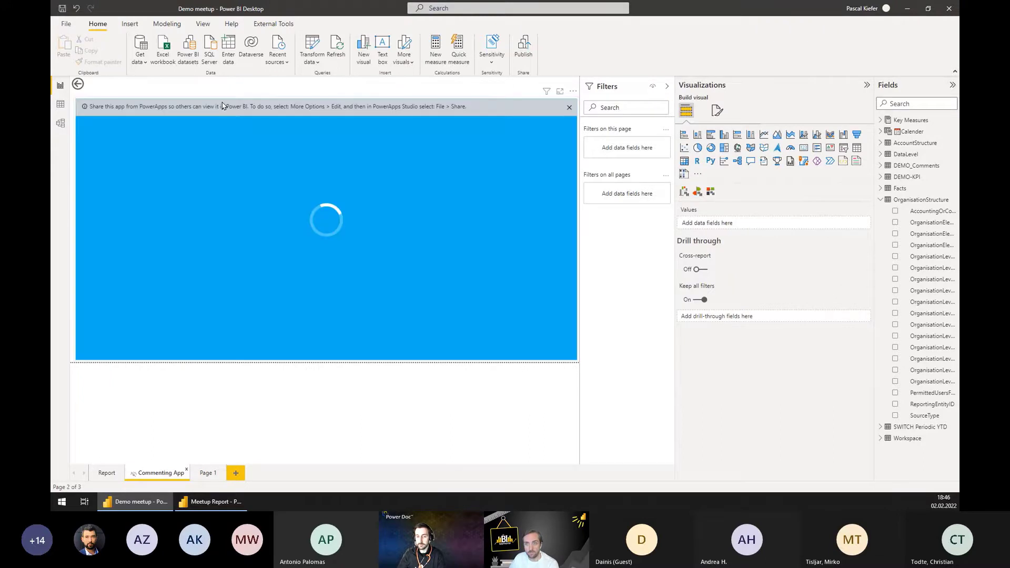
pyautogui.click(225, 103)
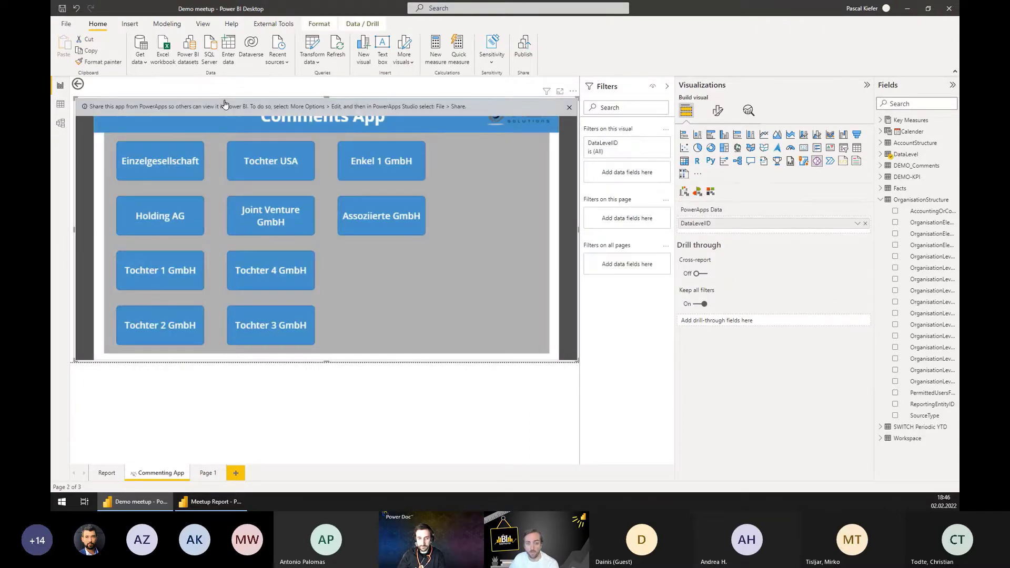
pyautogui.click(209, 473)
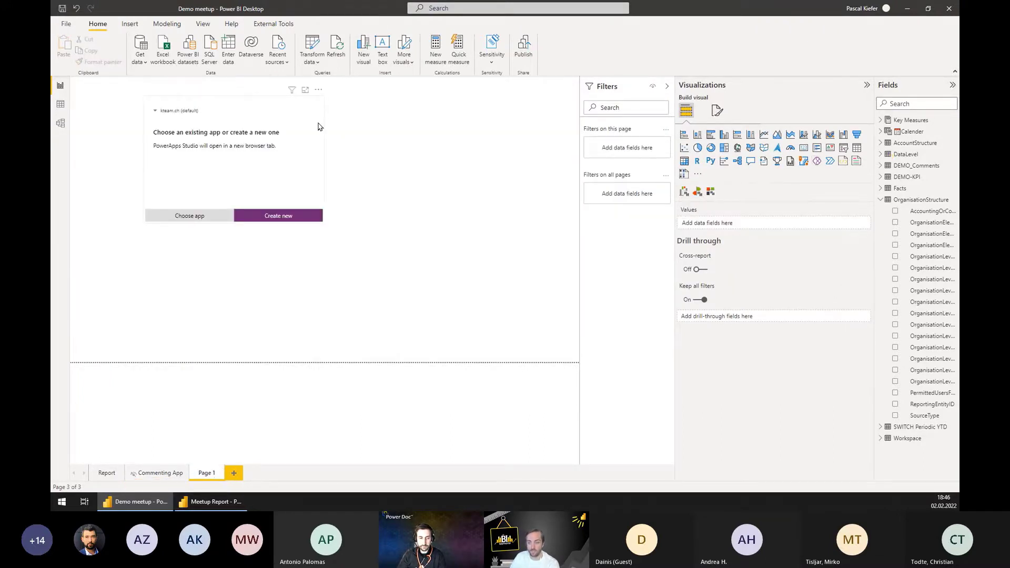
pyautogui.click(321, 126)
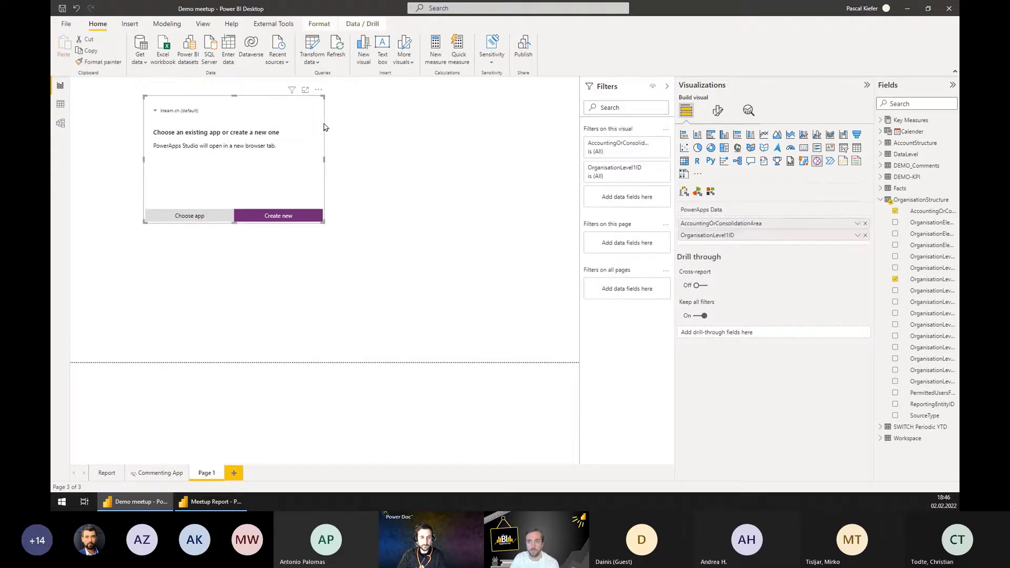
pyautogui.press('Delete')
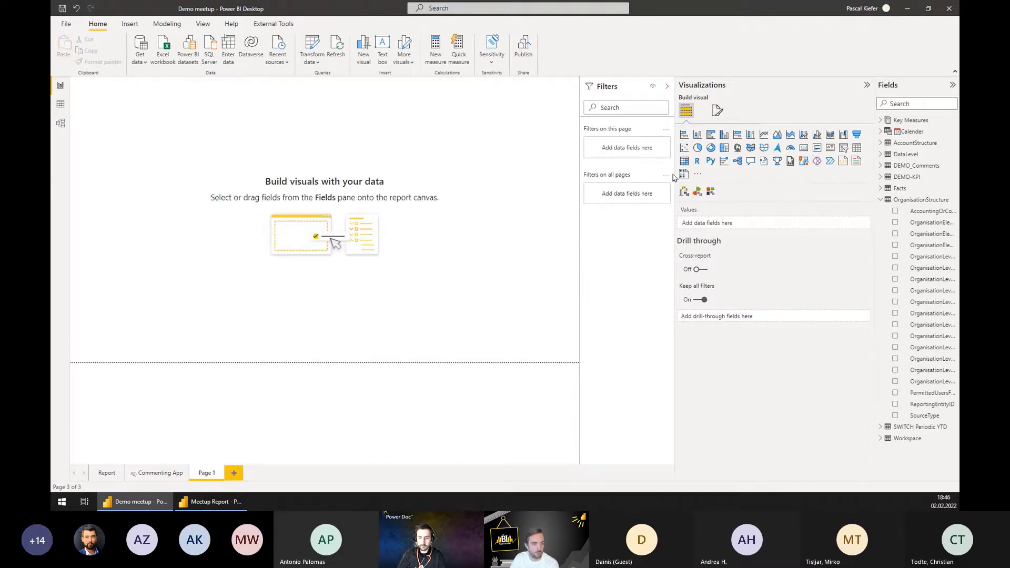
pyautogui.moveTo(675, 176); pyautogui.dragTo(769, 186)
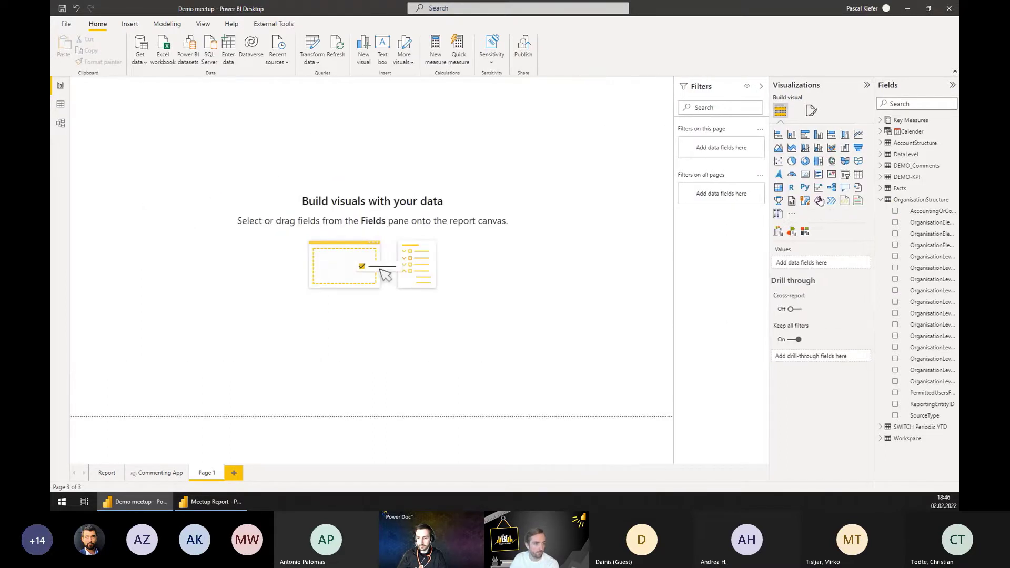
# Insert an enlarged Power Apps visual with AccountingOrConsolidationArea on Page 1, and bring up its list of existing apps.
pyautogui.hotkey('ctrl', 'z')
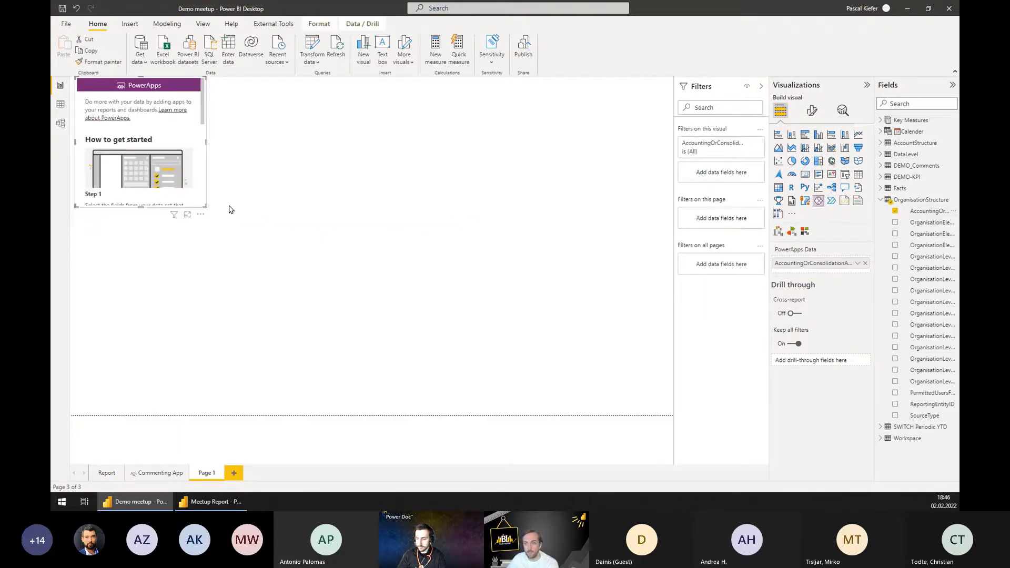
pyautogui.moveTo(205, 207); pyautogui.dragTo(275, 241)
pyautogui.click(135, 233)
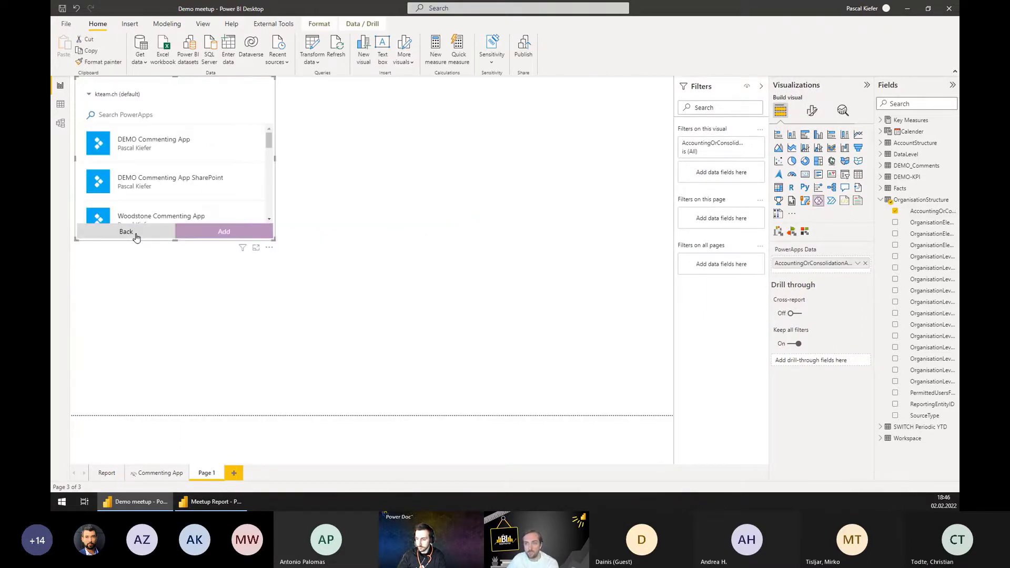
# Browse the existing apps offered in the Power Apps visual, and delete the visual from Page 1.
pyautogui.scroll(-5, 256, 223)
pyautogui.scroll(5, 256, 221)
pyautogui.moveTo(276, 114); pyautogui.dragTo(293, 141)
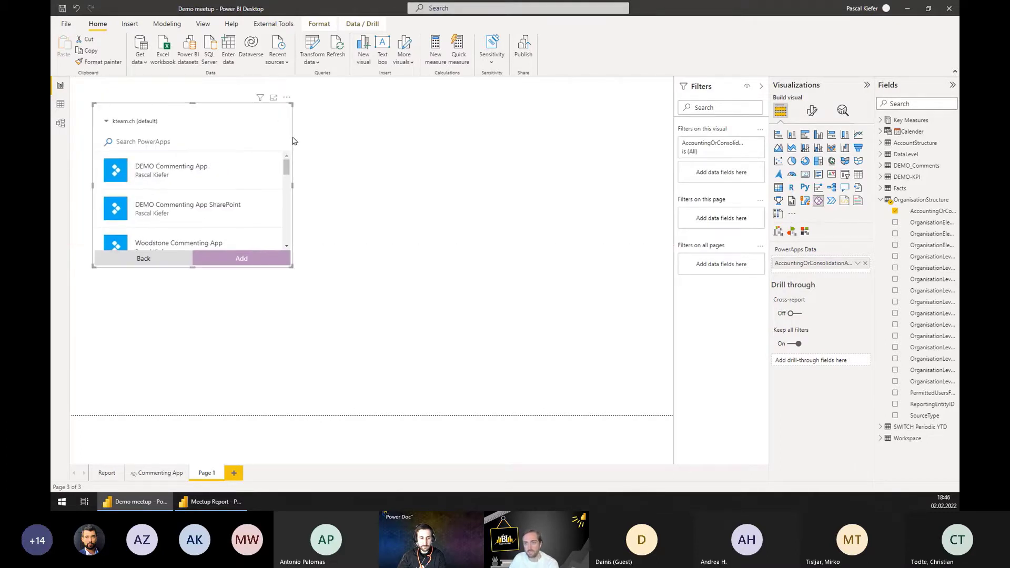
pyautogui.press('Delete')
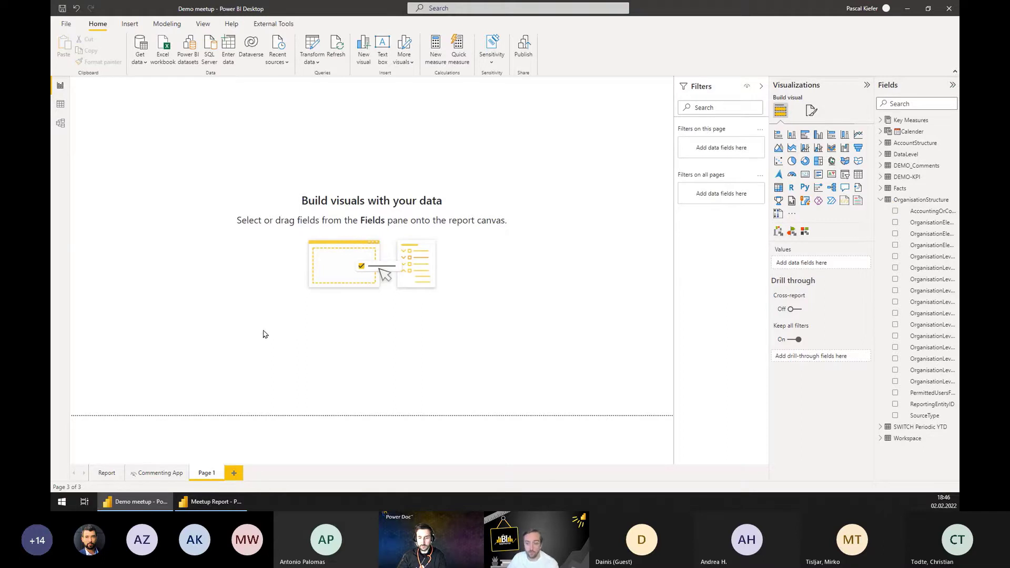
# Rename the Commenting App page to Commenting App PROD.
pyautogui.click(162, 474)
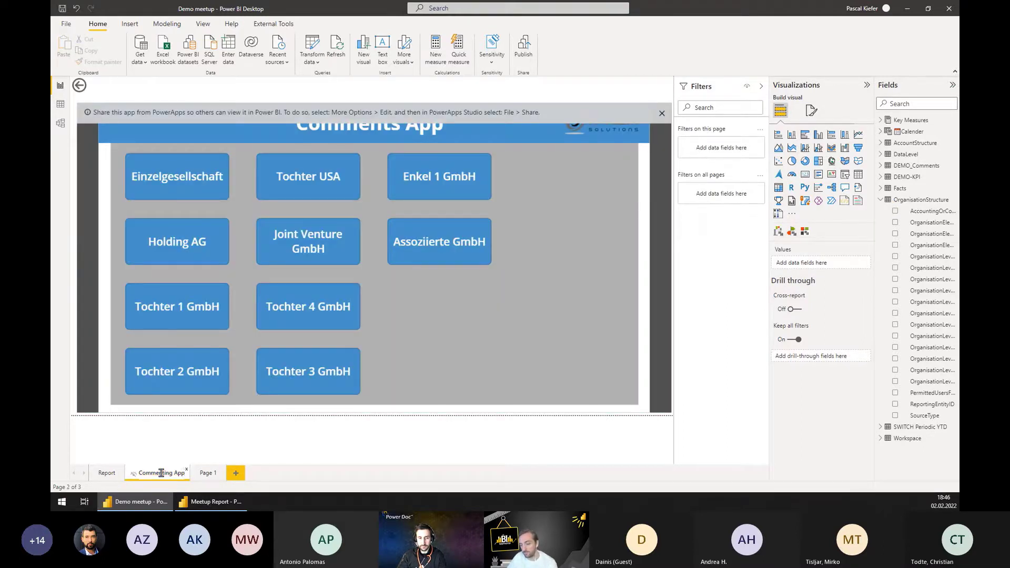
pyautogui.doubleClick(161, 473)
pyautogui.press('End')
pyautogui.write('PROD')
pyautogui.press('Return')
# Open the page options of the Commenting App PROD page.
pyautogui.rightClick(161, 474)
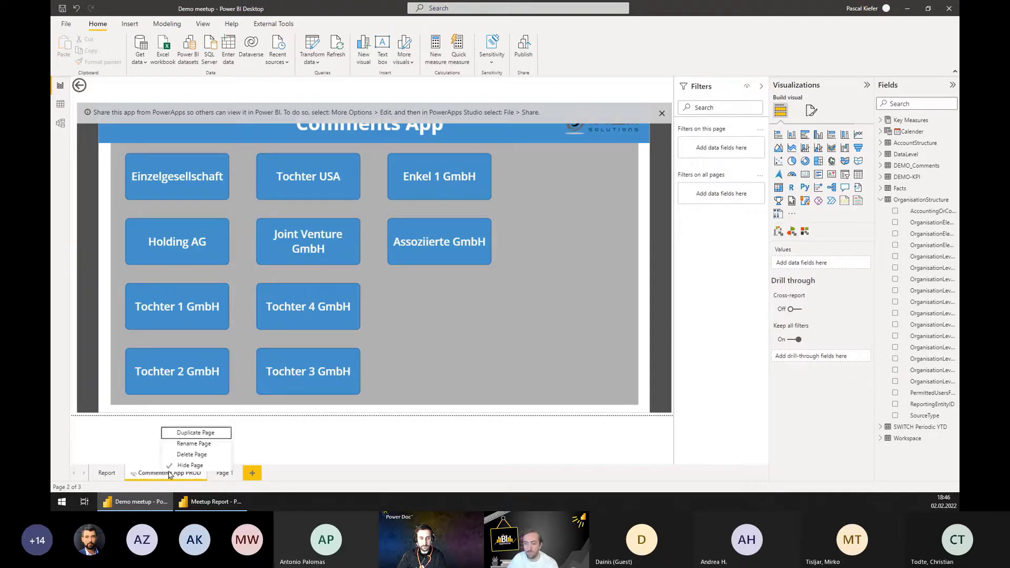